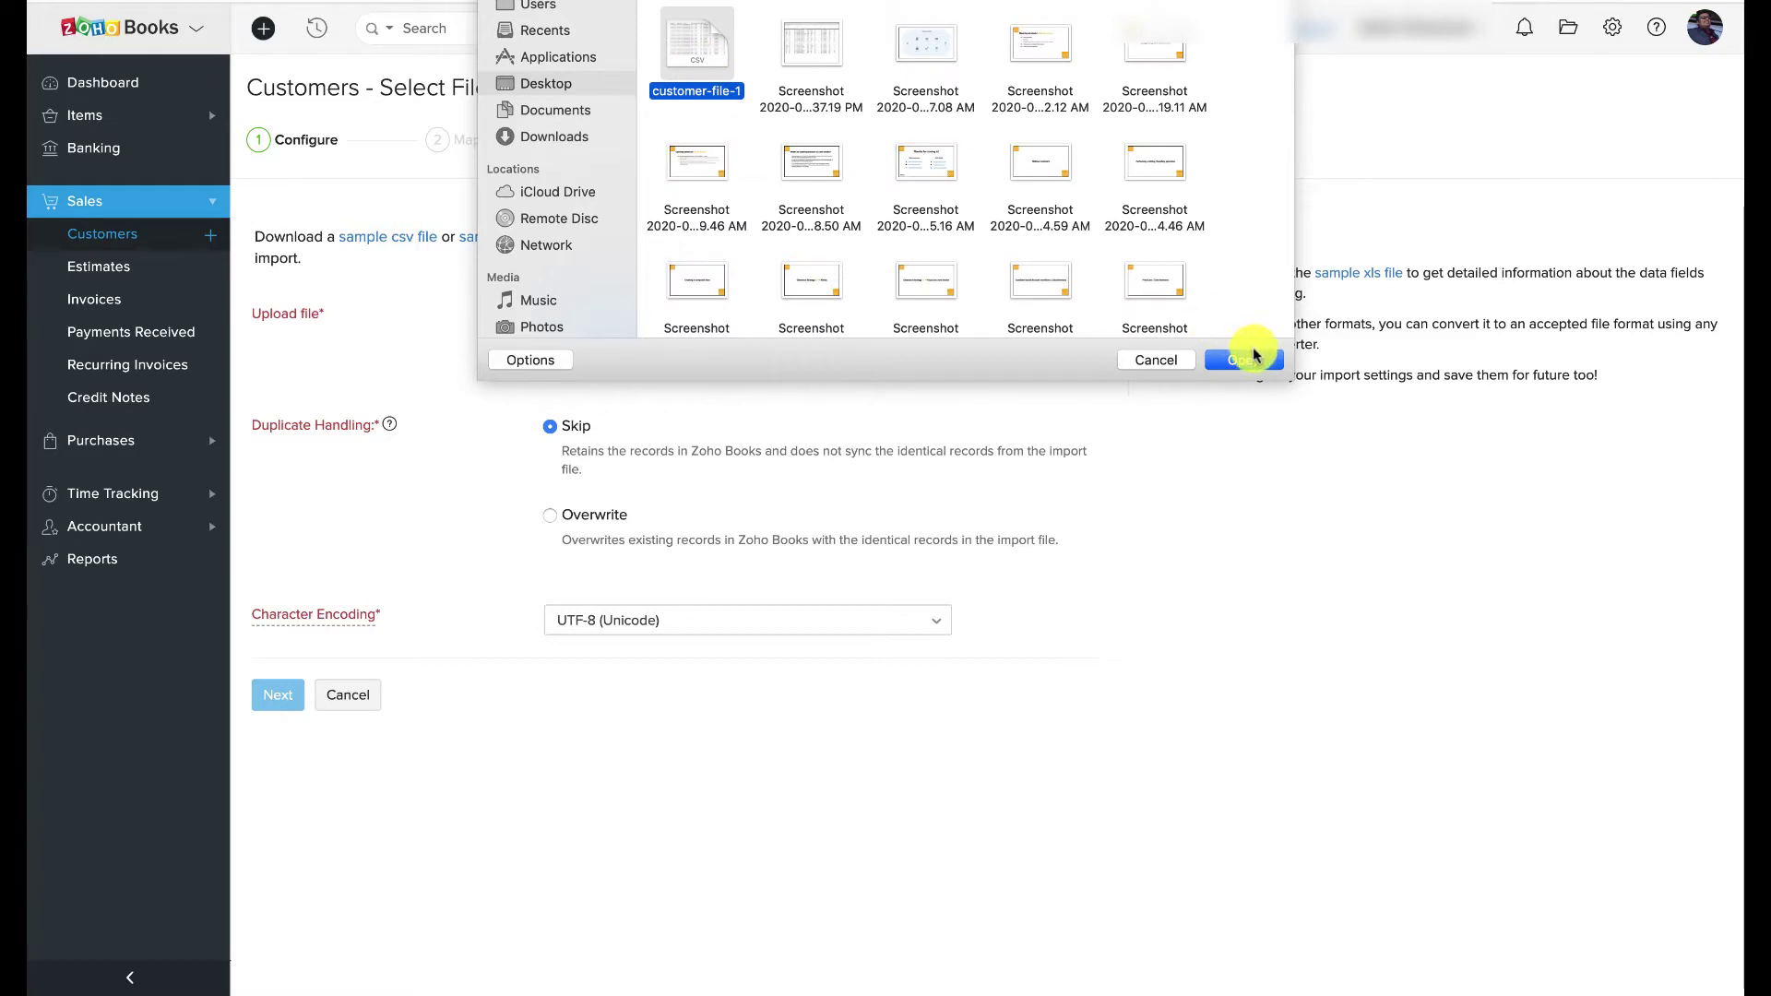
Import the customers from customer-file-1.csv with duplicates skipped, keeping the automatically matched field mapping
click(1255, 361)
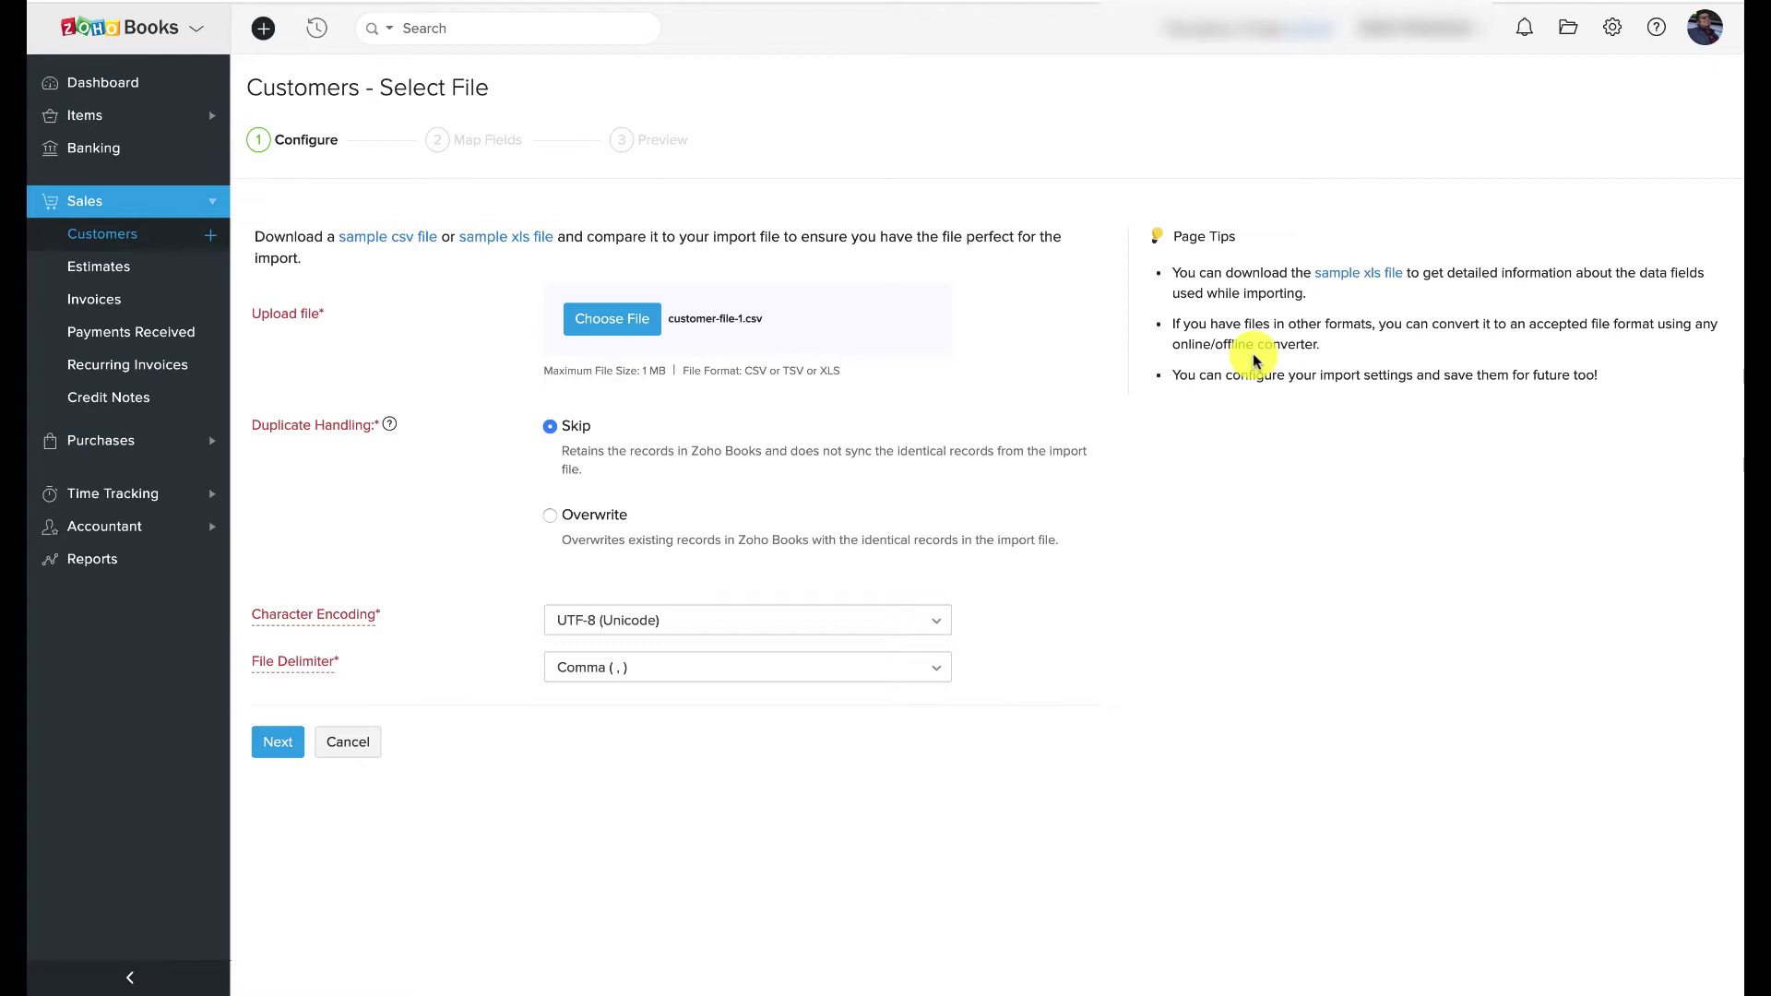
click(272, 741)
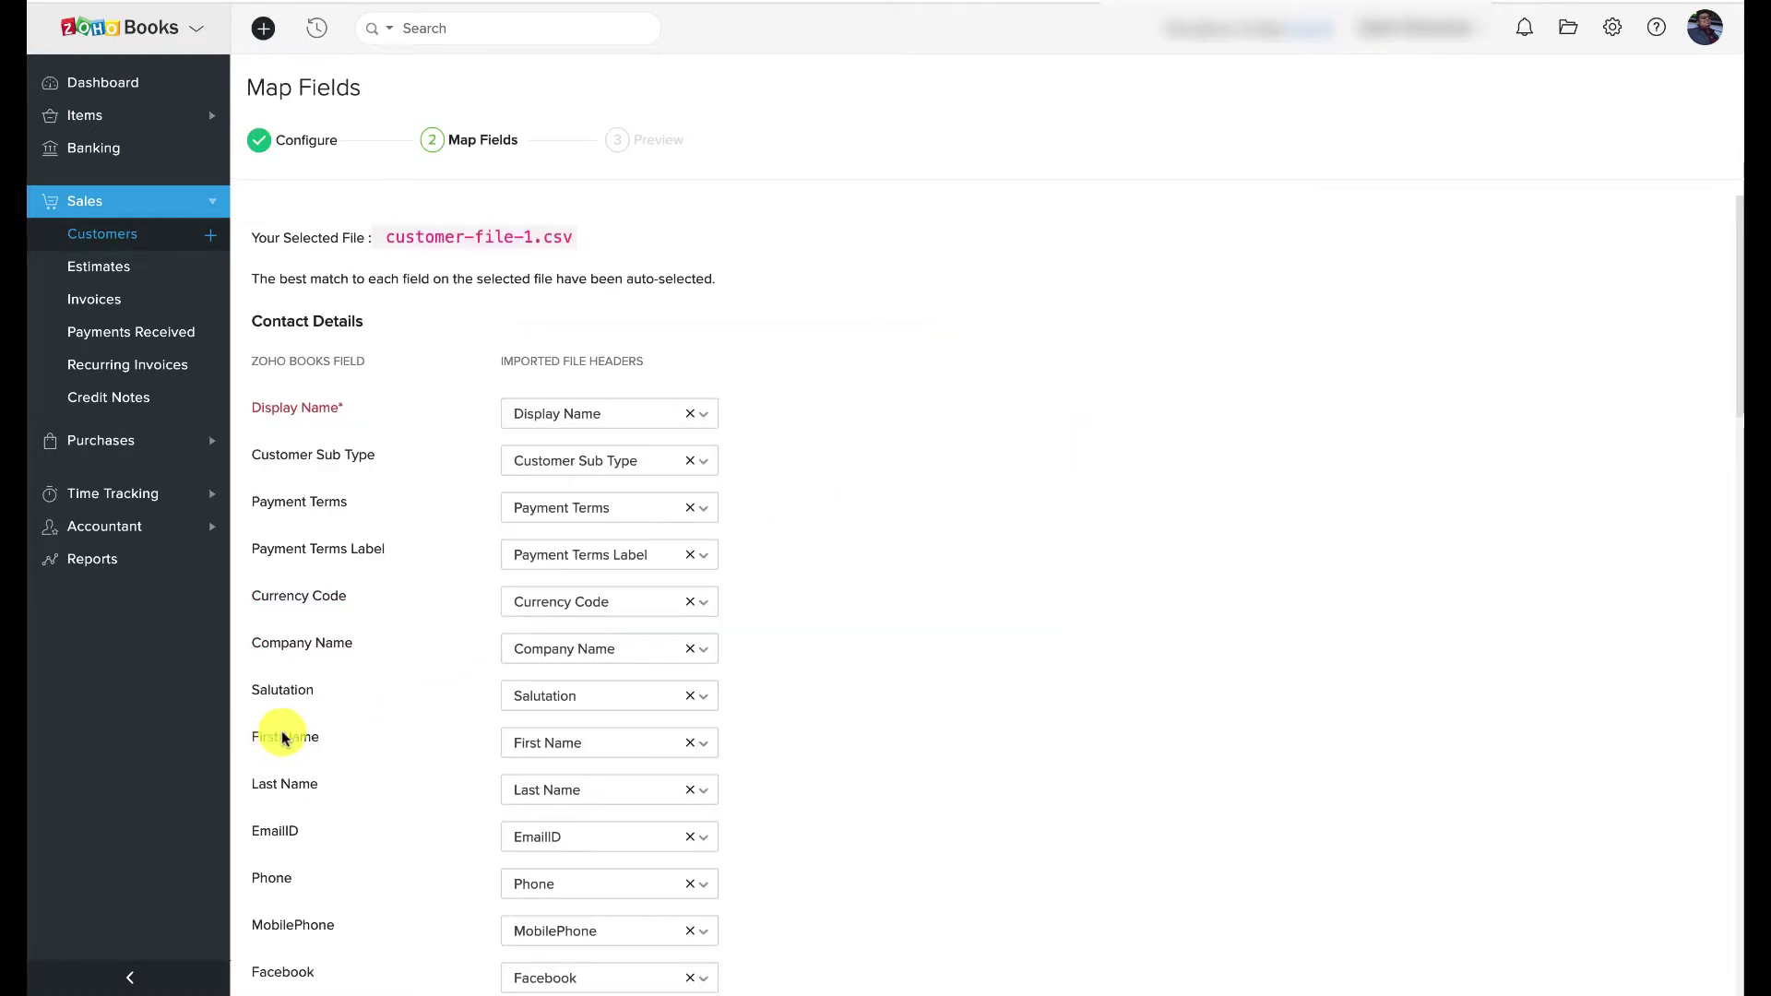
scroll(400, 703, down, 5)
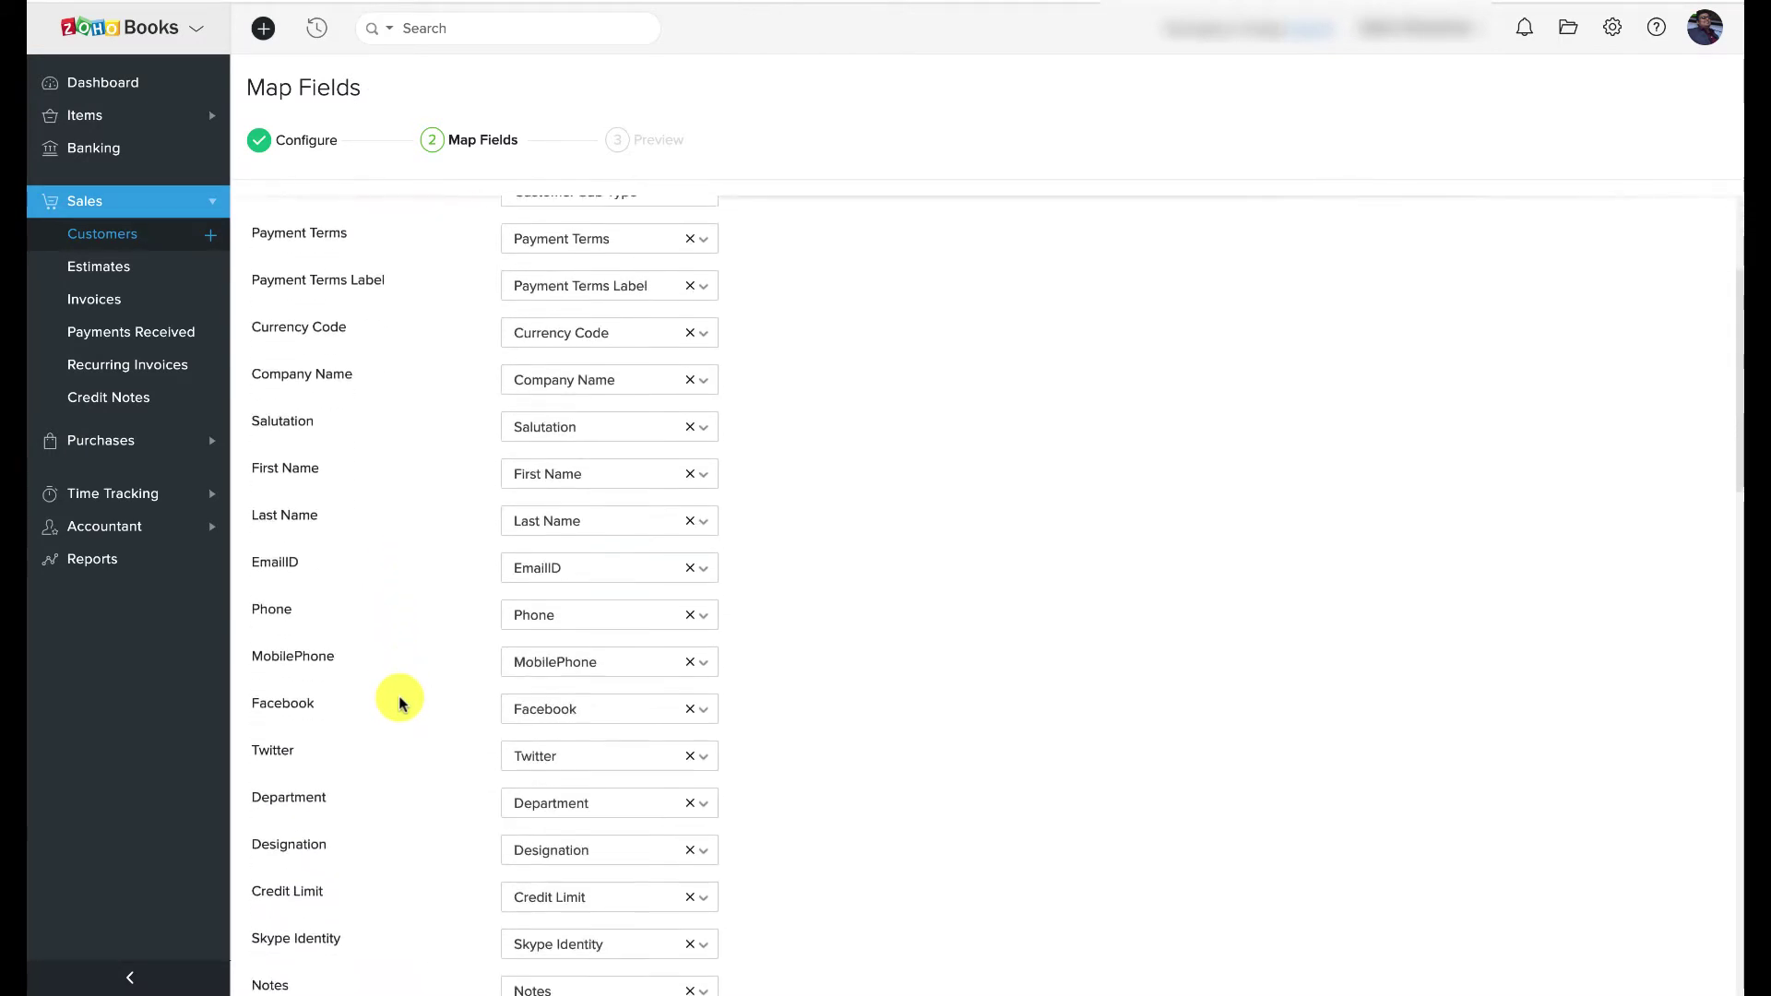
scroll(399, 703, down, 12)
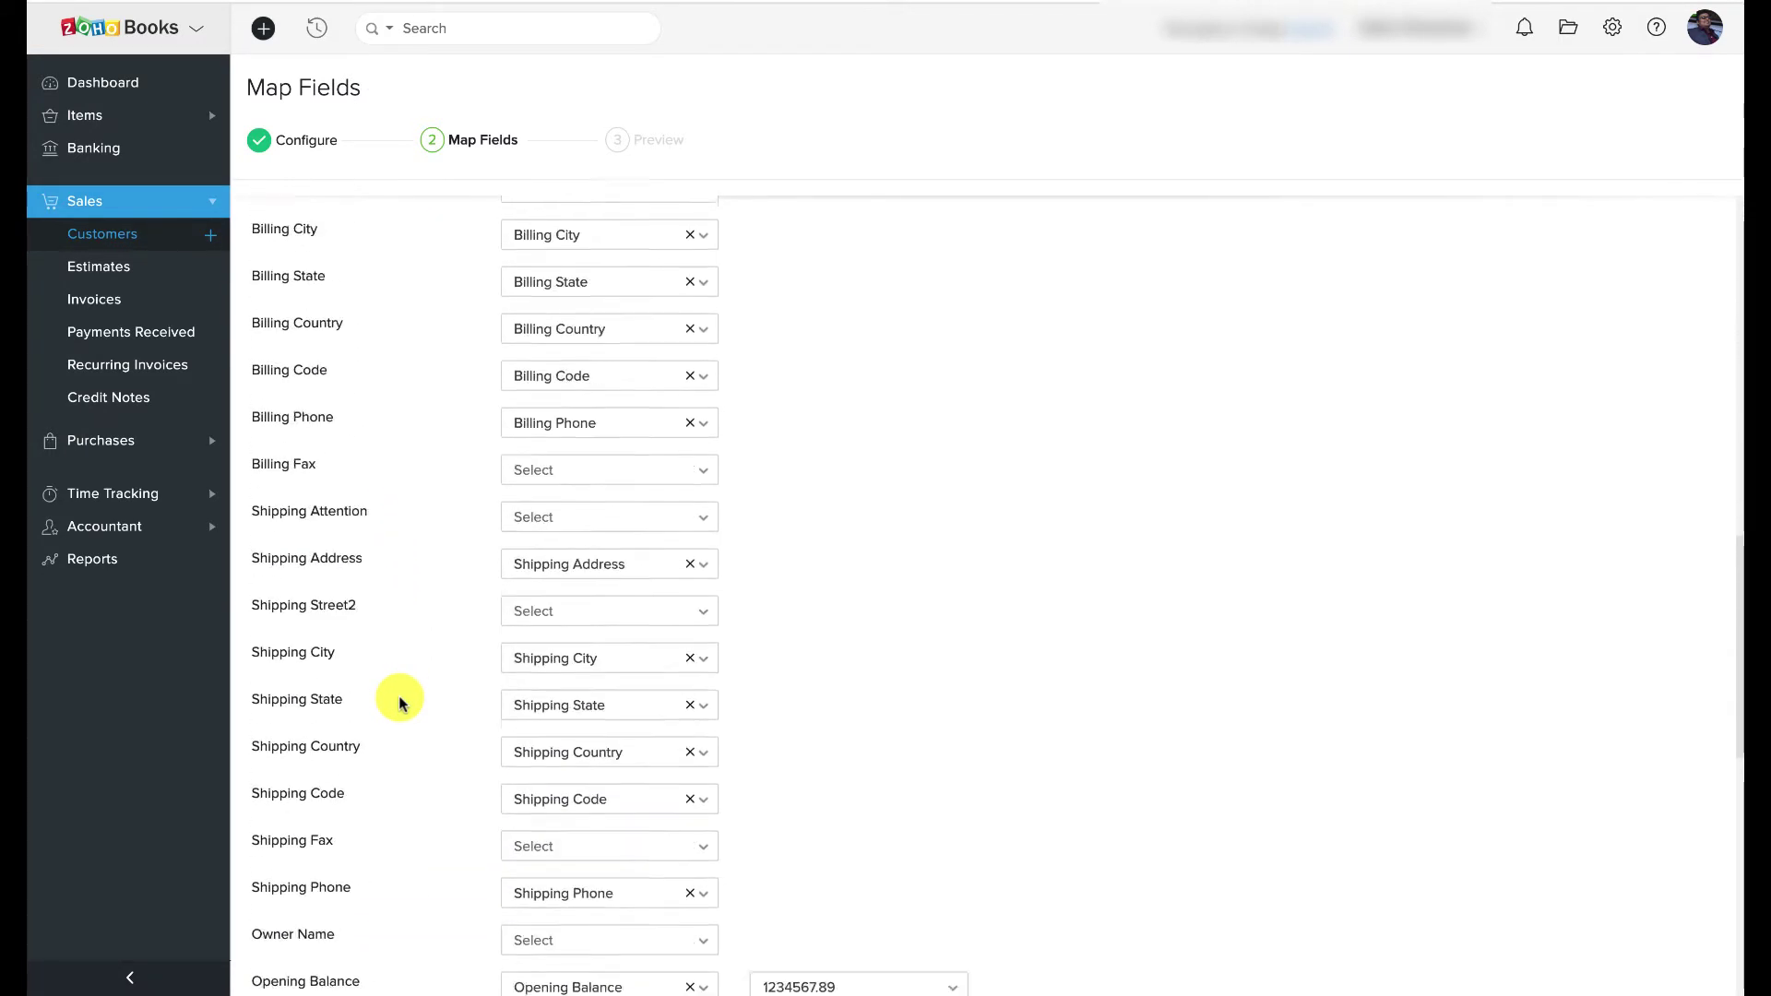
scroll(399, 703, down, 5)
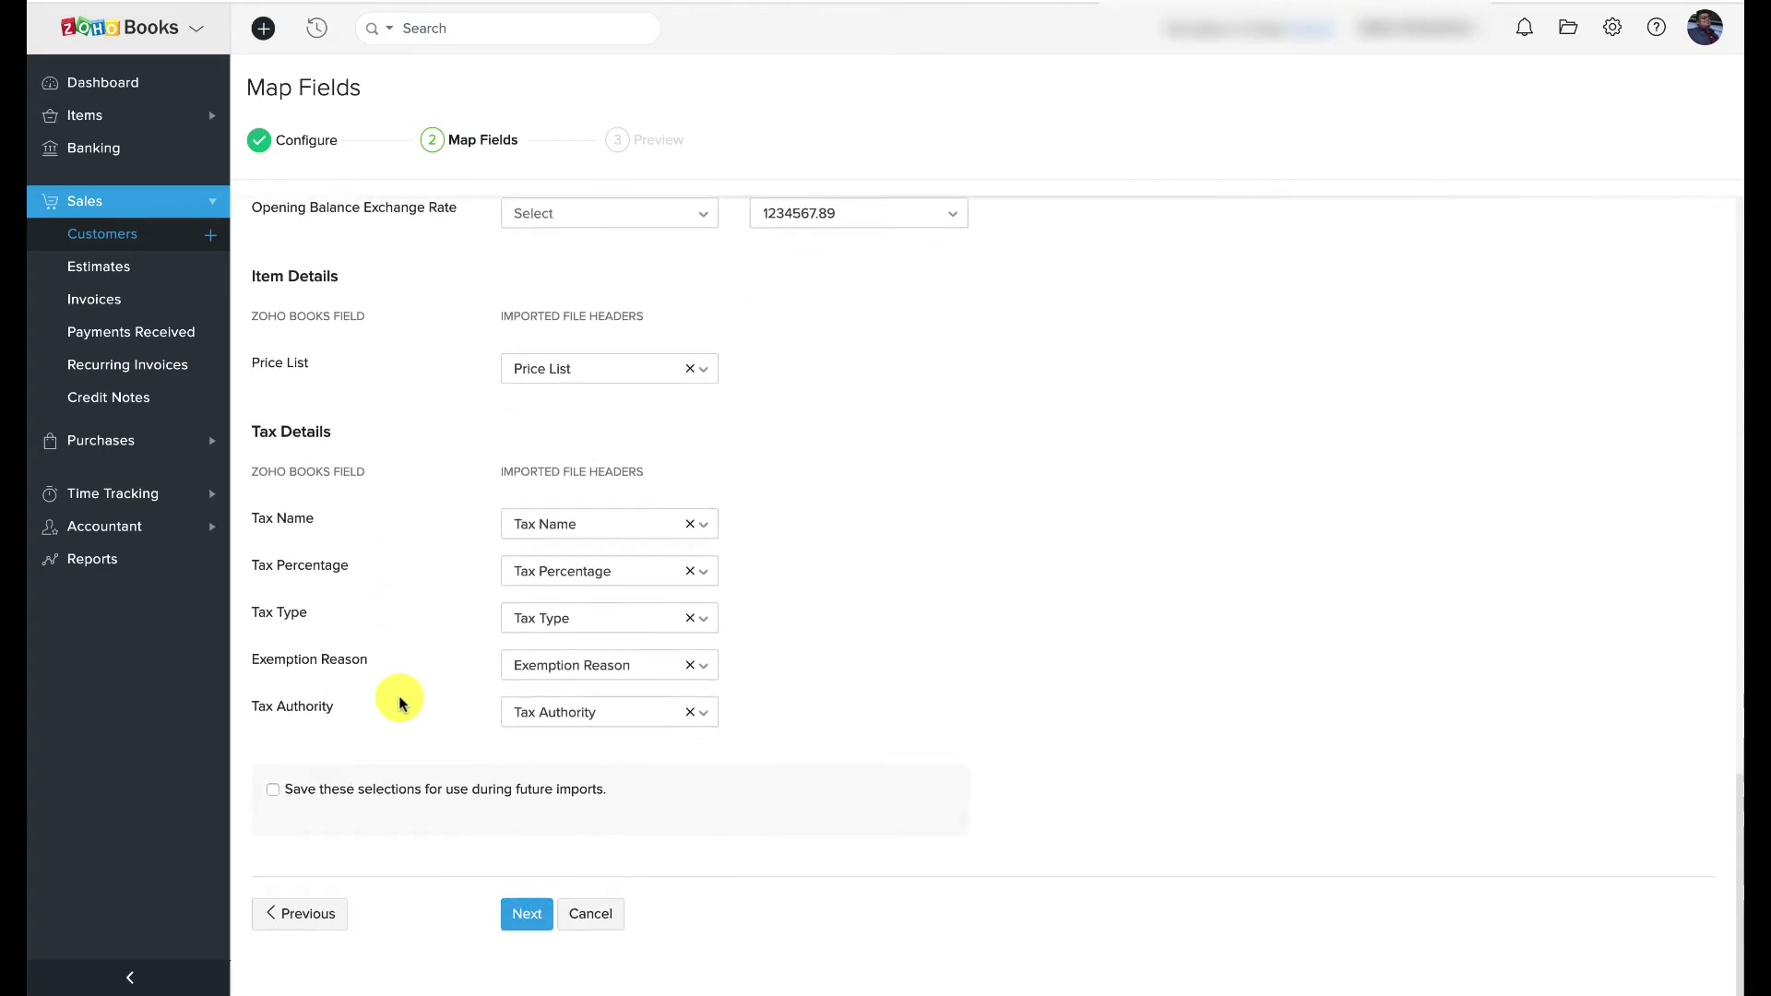
click(518, 926)
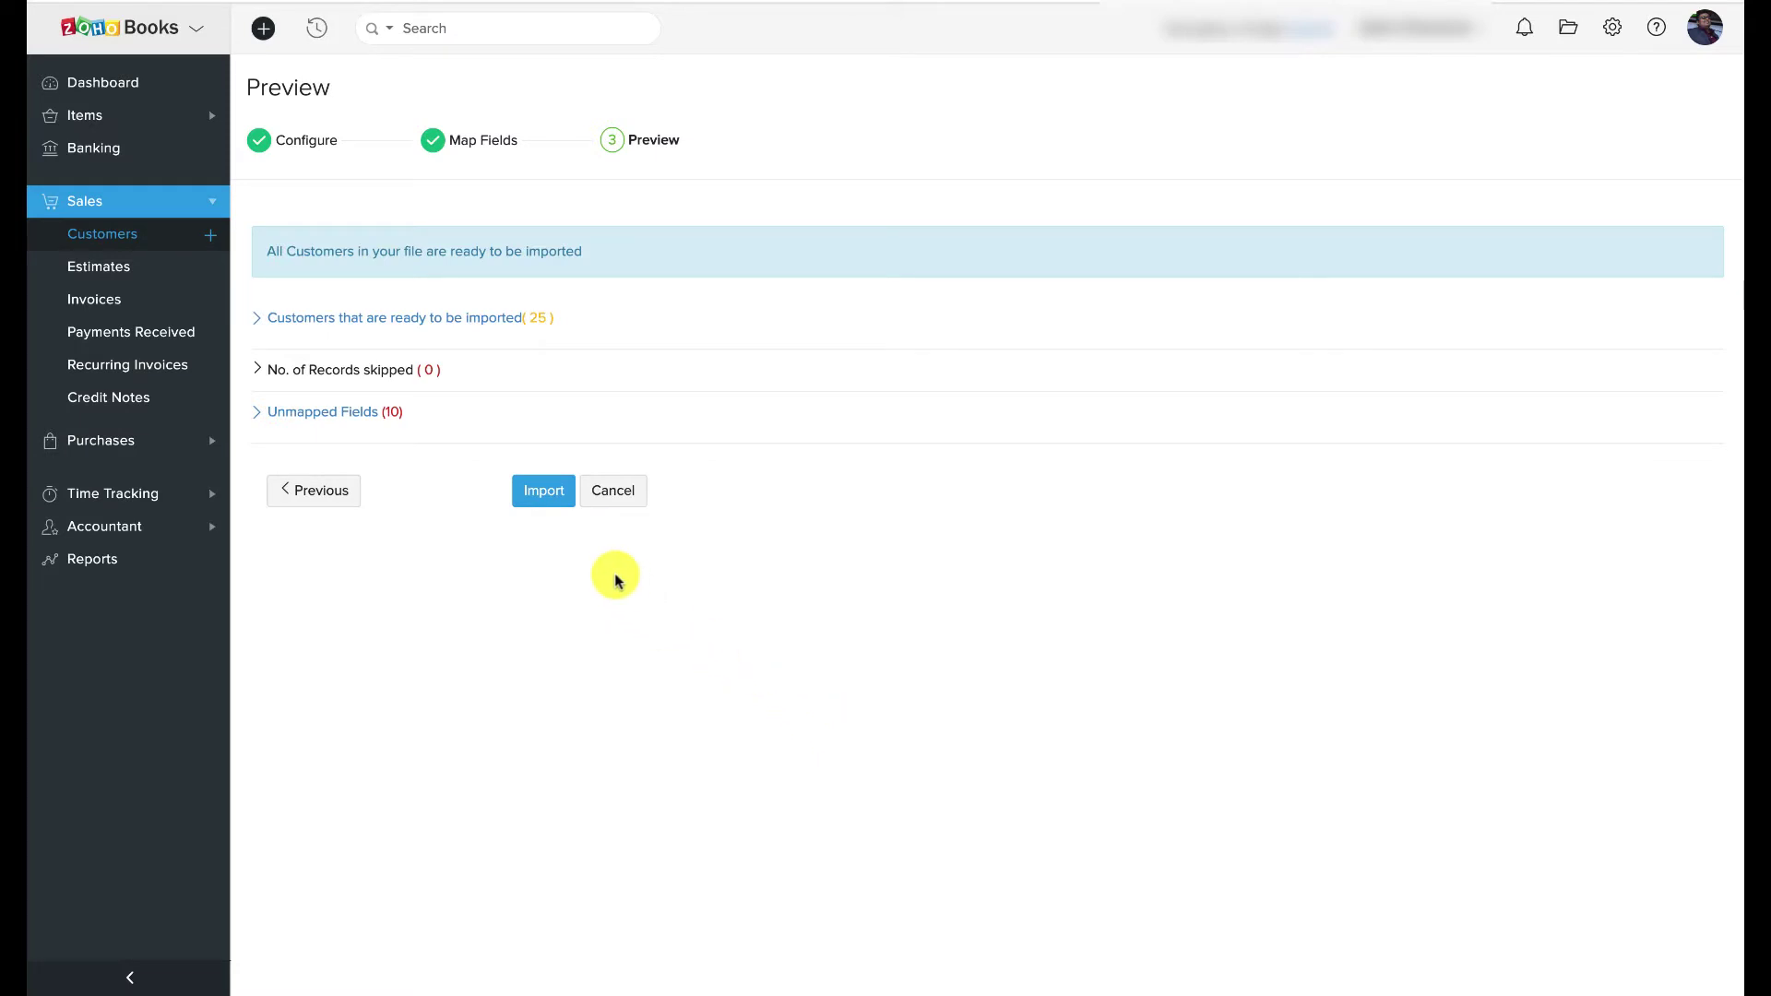
click(552, 497)
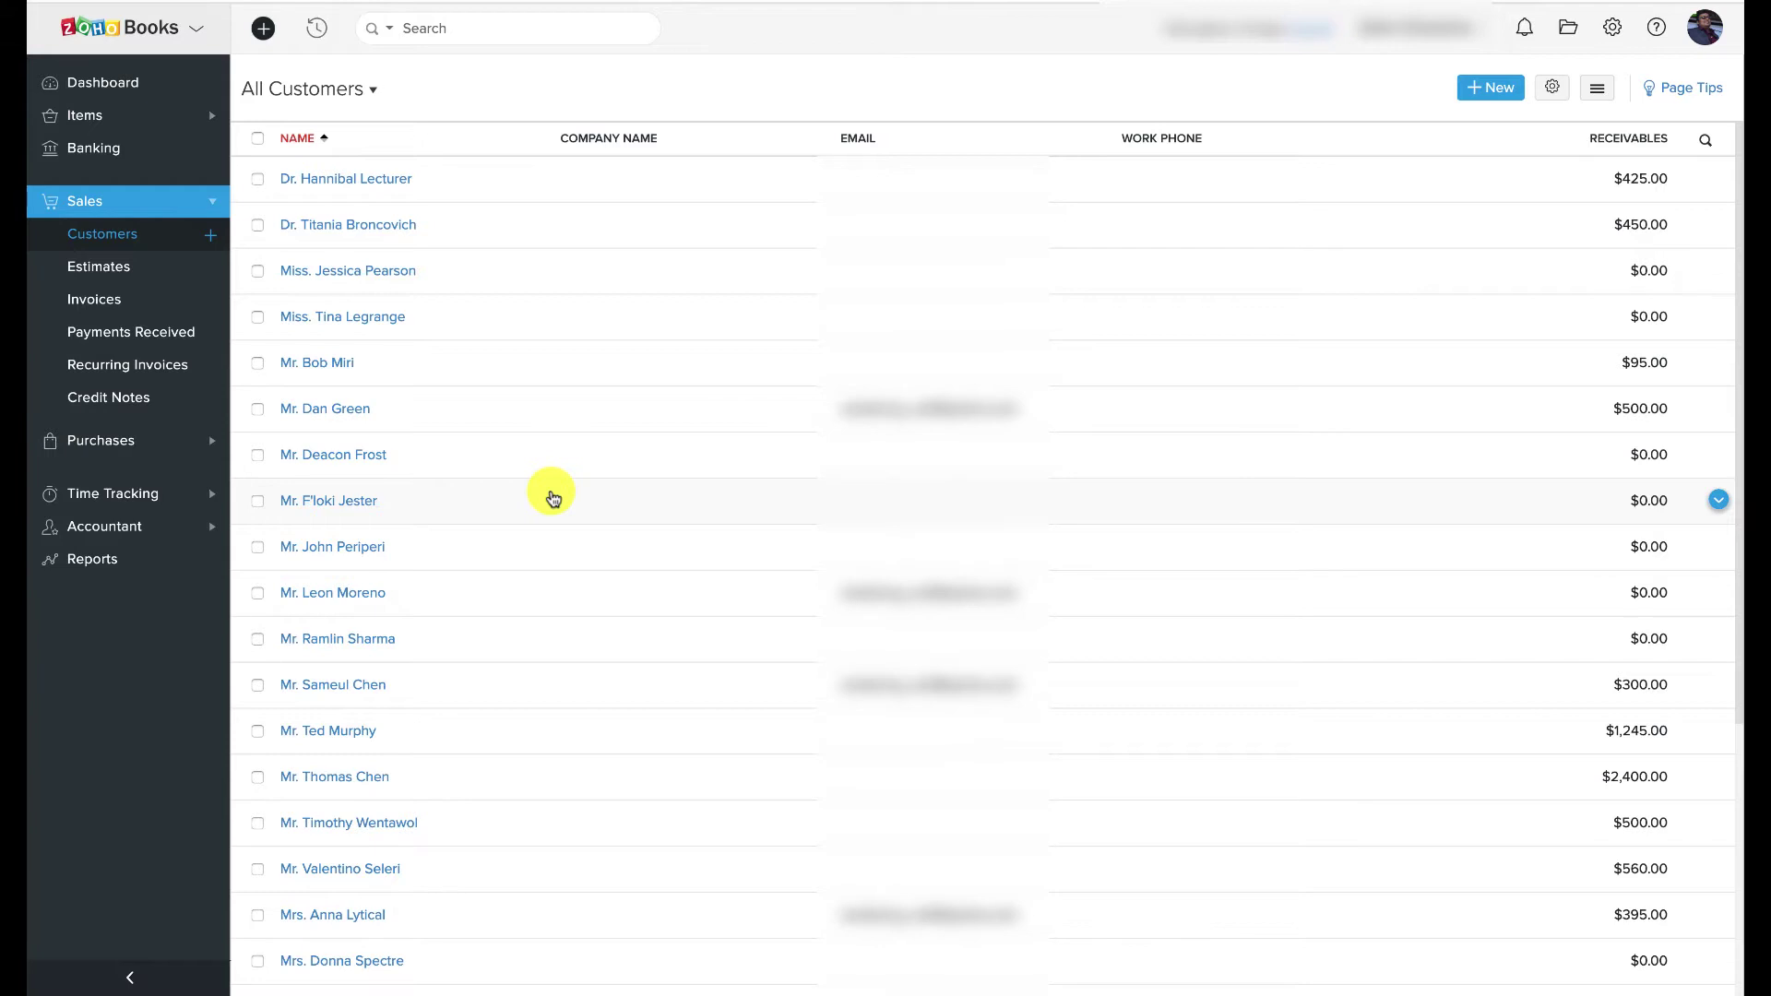
Open the organization's opening balances from the settings for editing
click(1612, 27)
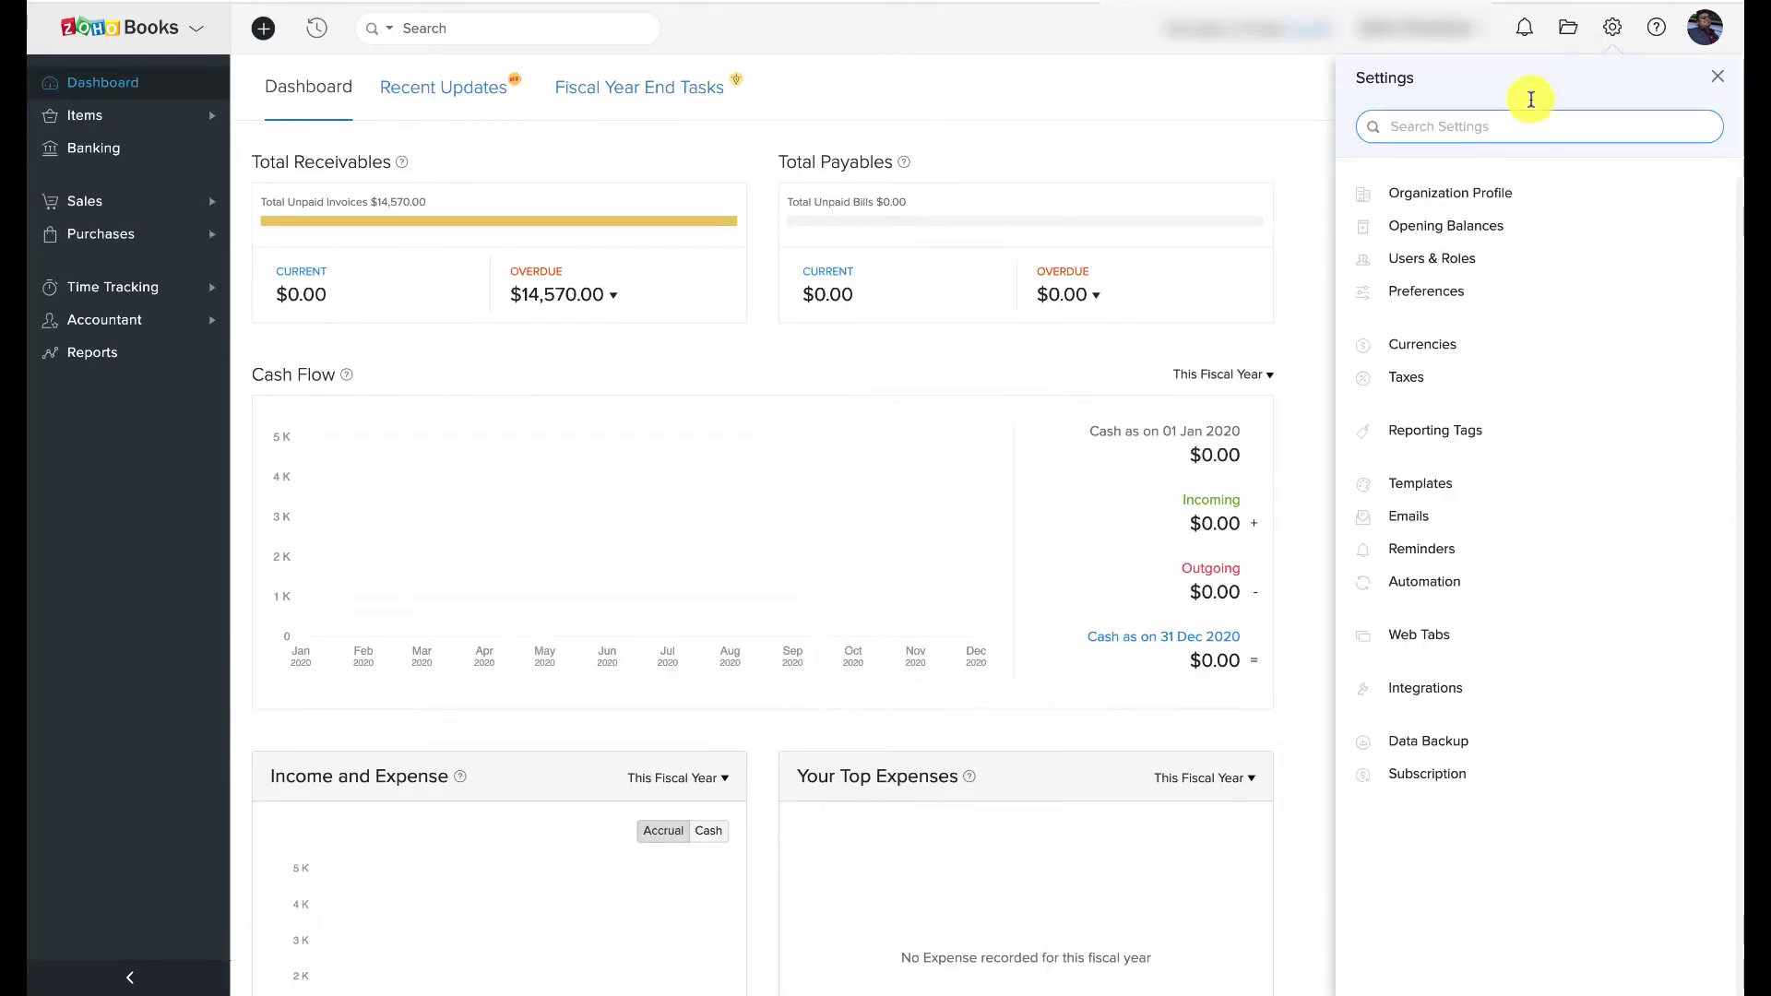
click(1404, 227)
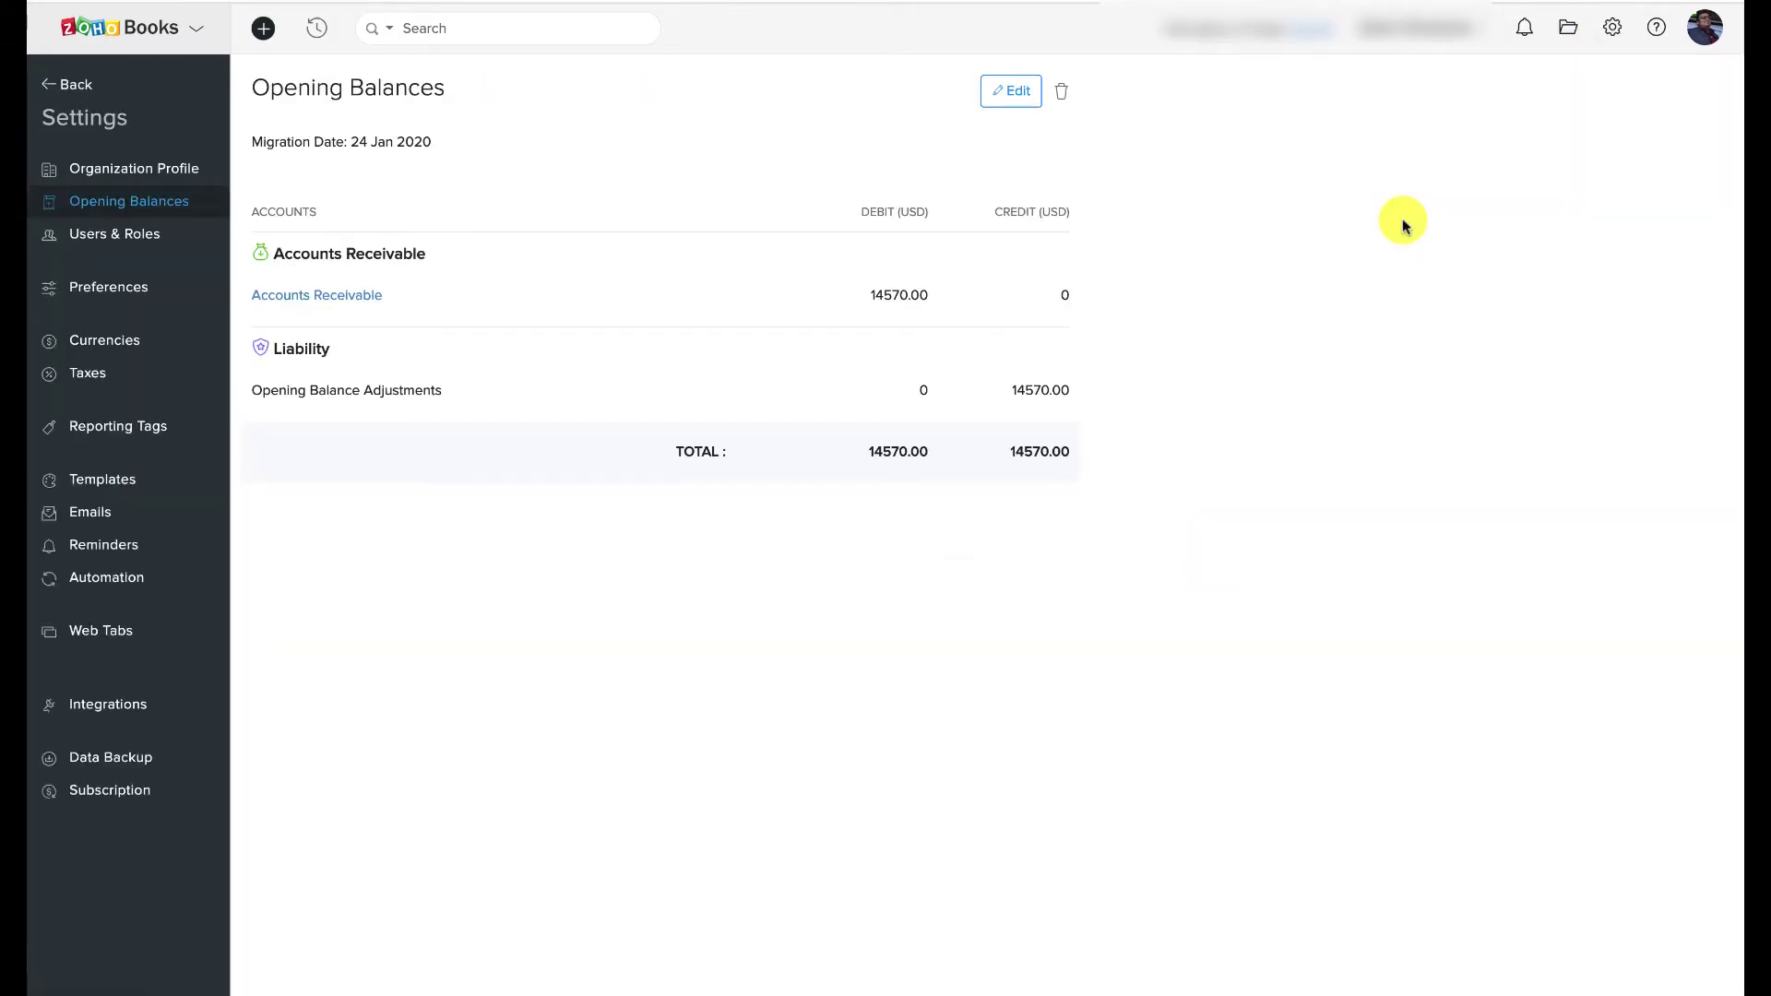
click(1013, 92)
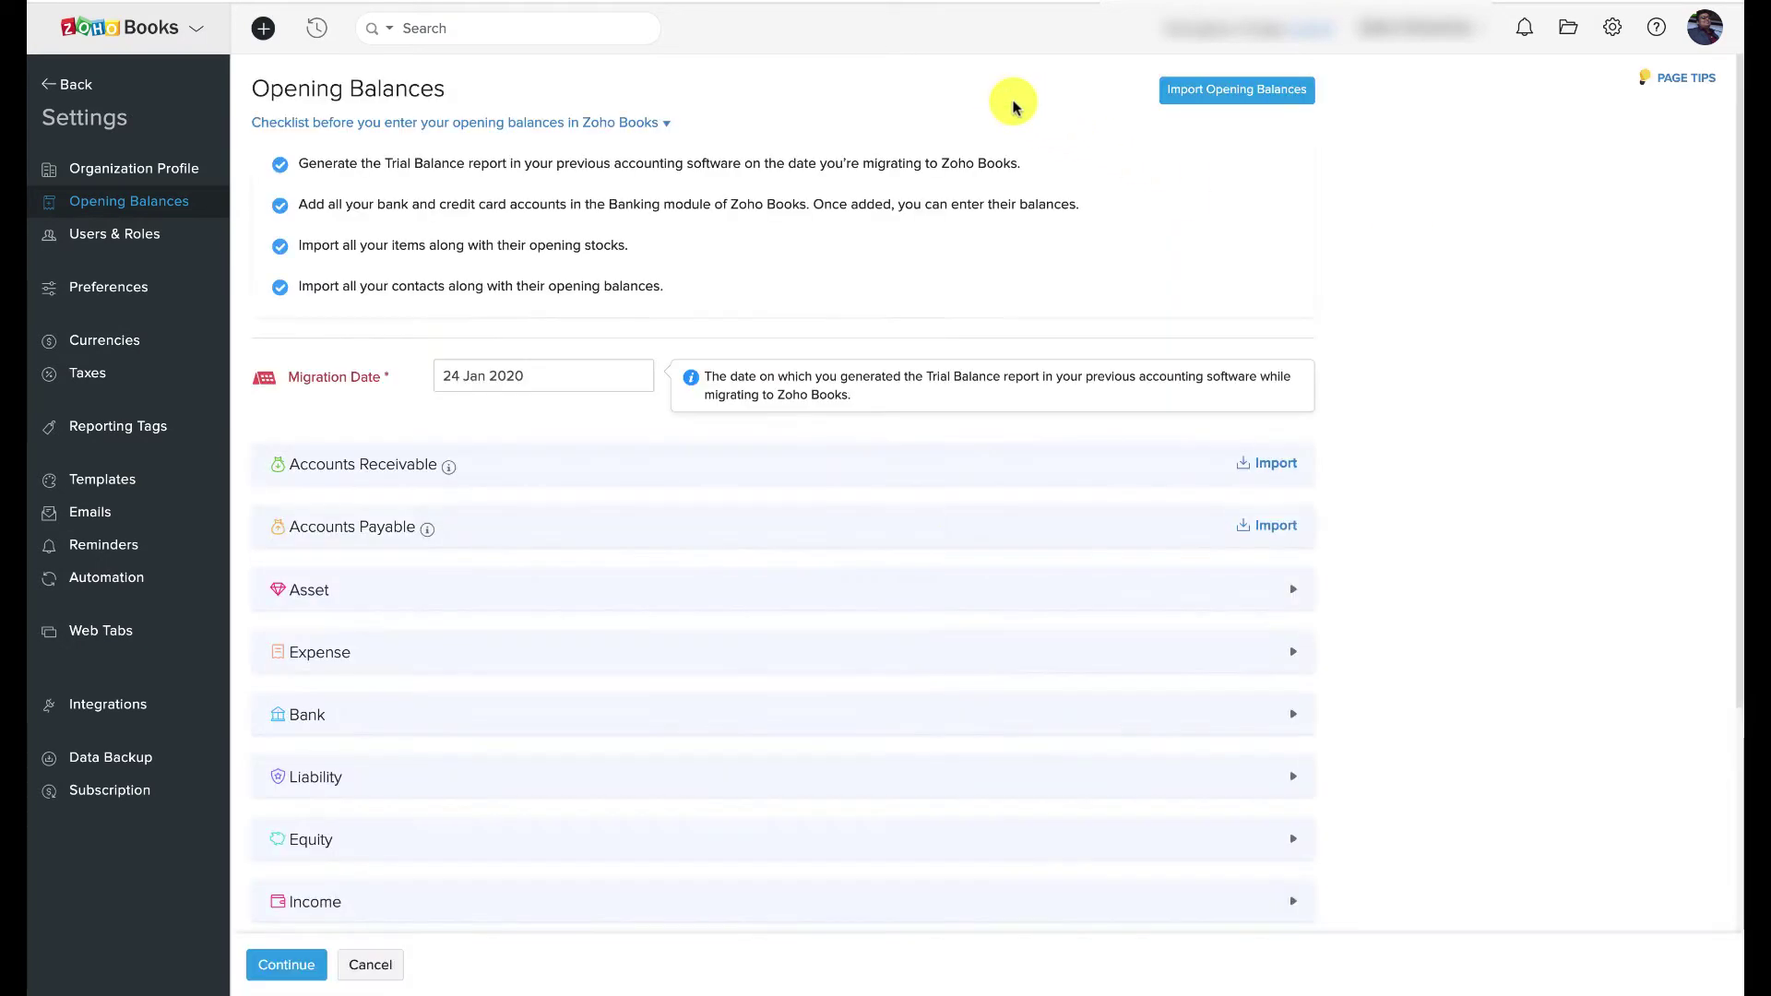
Expand the Asset, Expense, Bank, Liability, Equity and Income sections and examine their accounts and the opening balance totals
scroll(921, 489, down, 2)
click(842, 461)
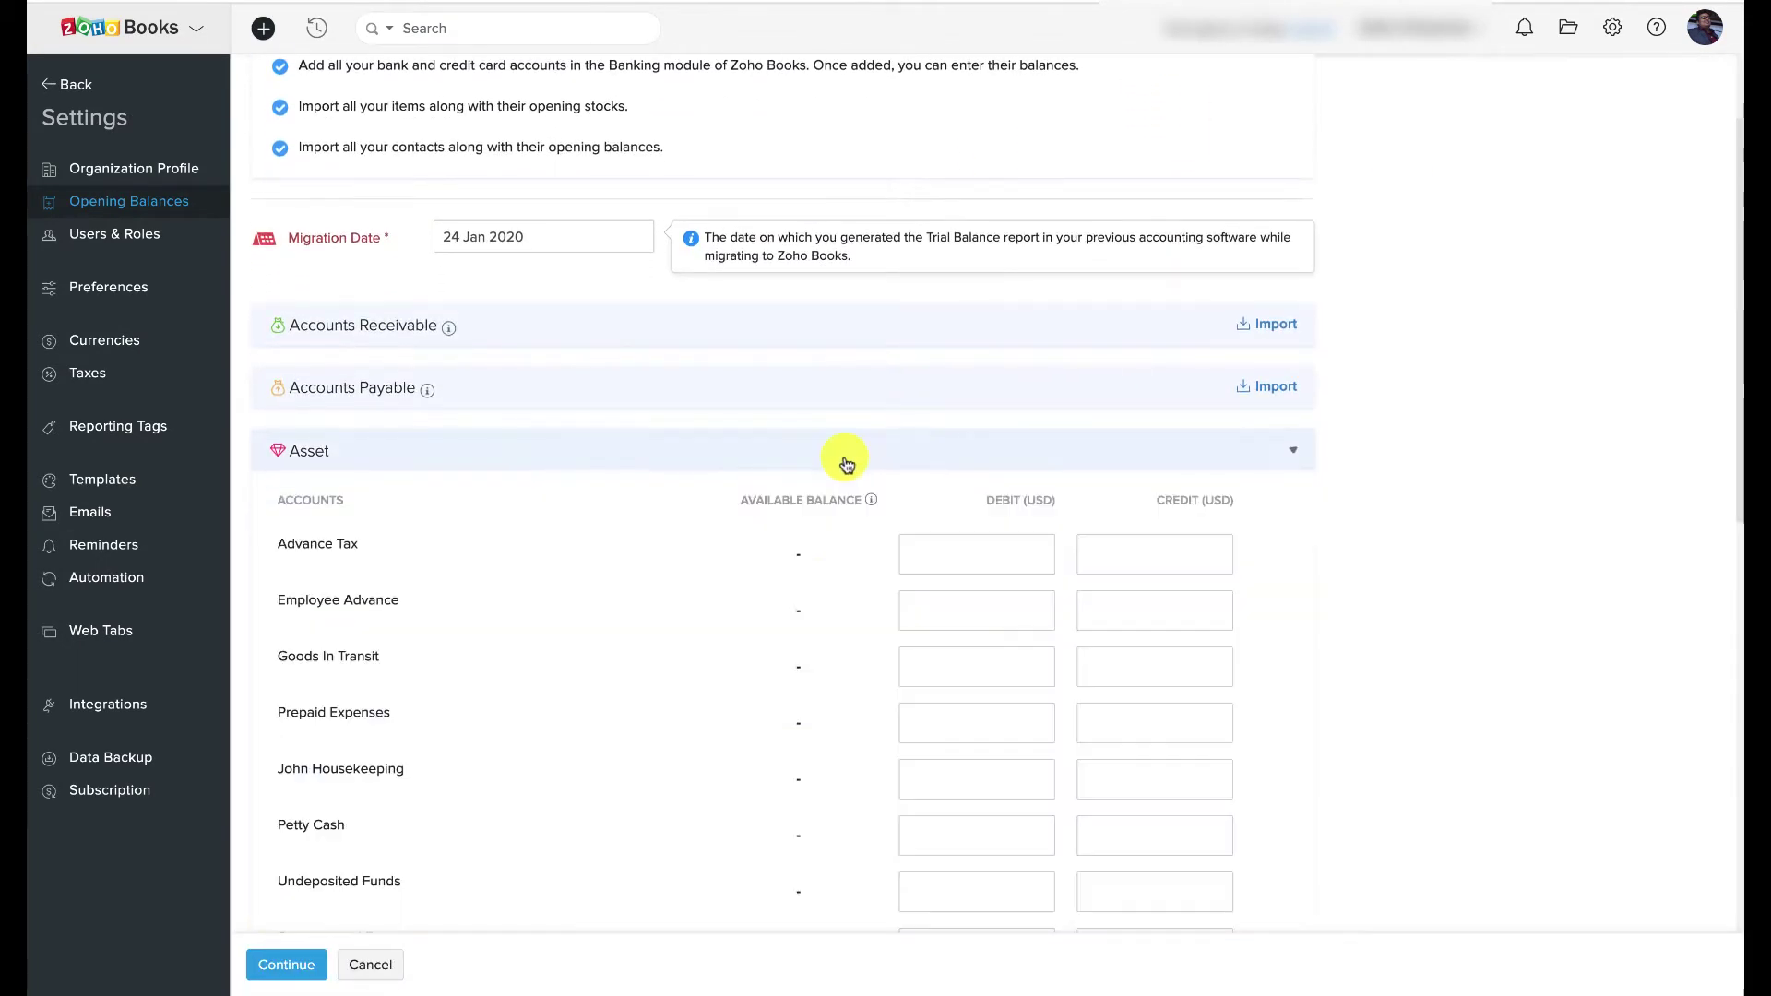
scroll(819, 589, down, 2)
scroll(819, 589, down, 4)
click(762, 702)
scroll(763, 701, down, 9)
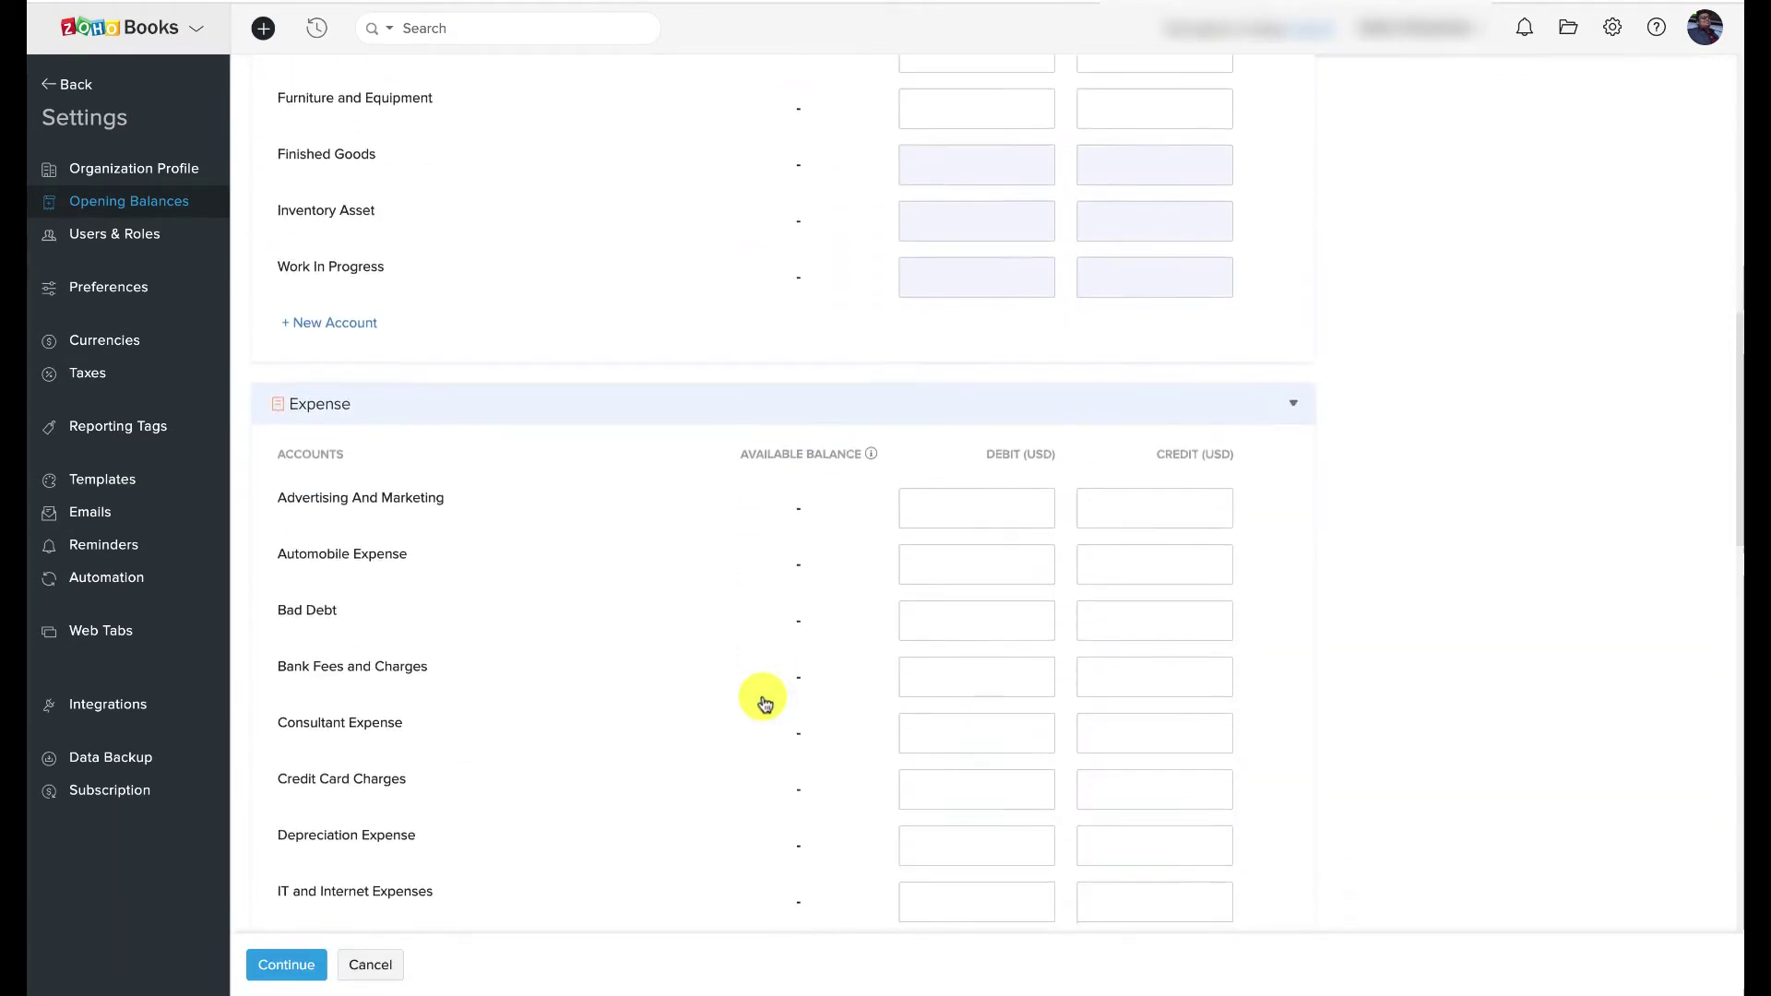
scroll(762, 701, down, 7)
click(762, 697)
scroll(762, 697, down, 4)
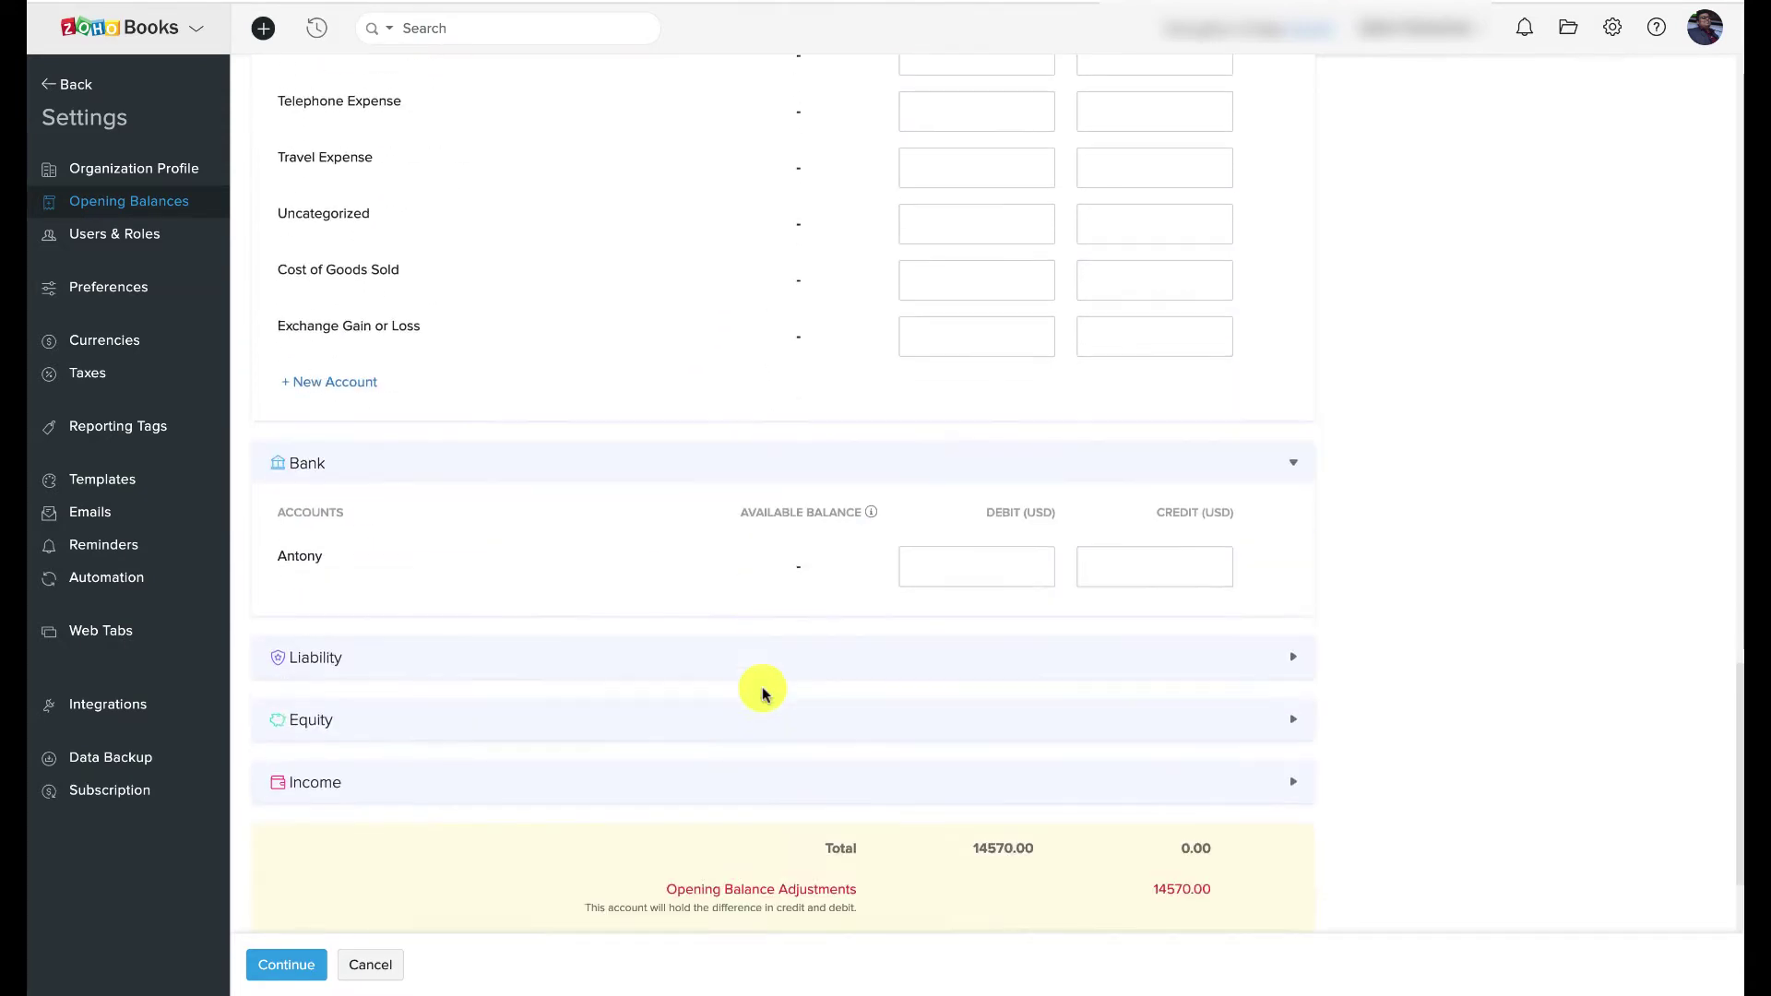
click(744, 472)
scroll(692, 545, down, 2)
click(693, 545)
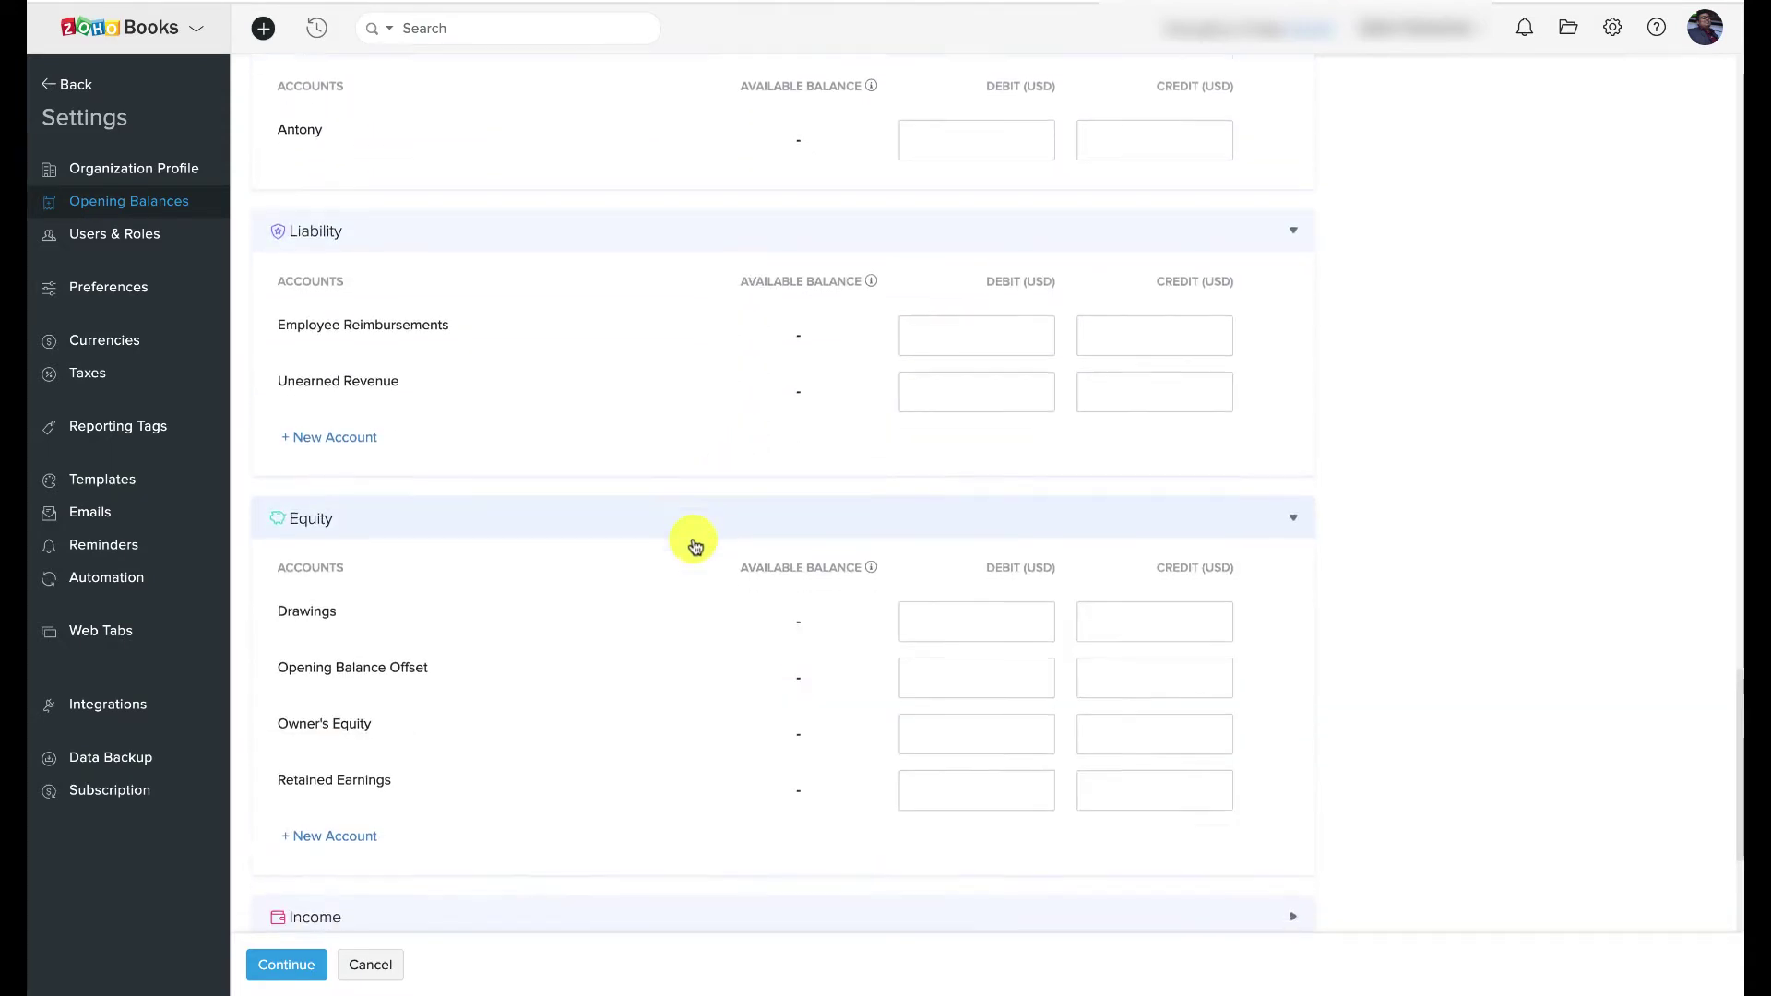
scroll(661, 605, down, 3)
click(661, 604)
scroll(680, 530, down, 6)
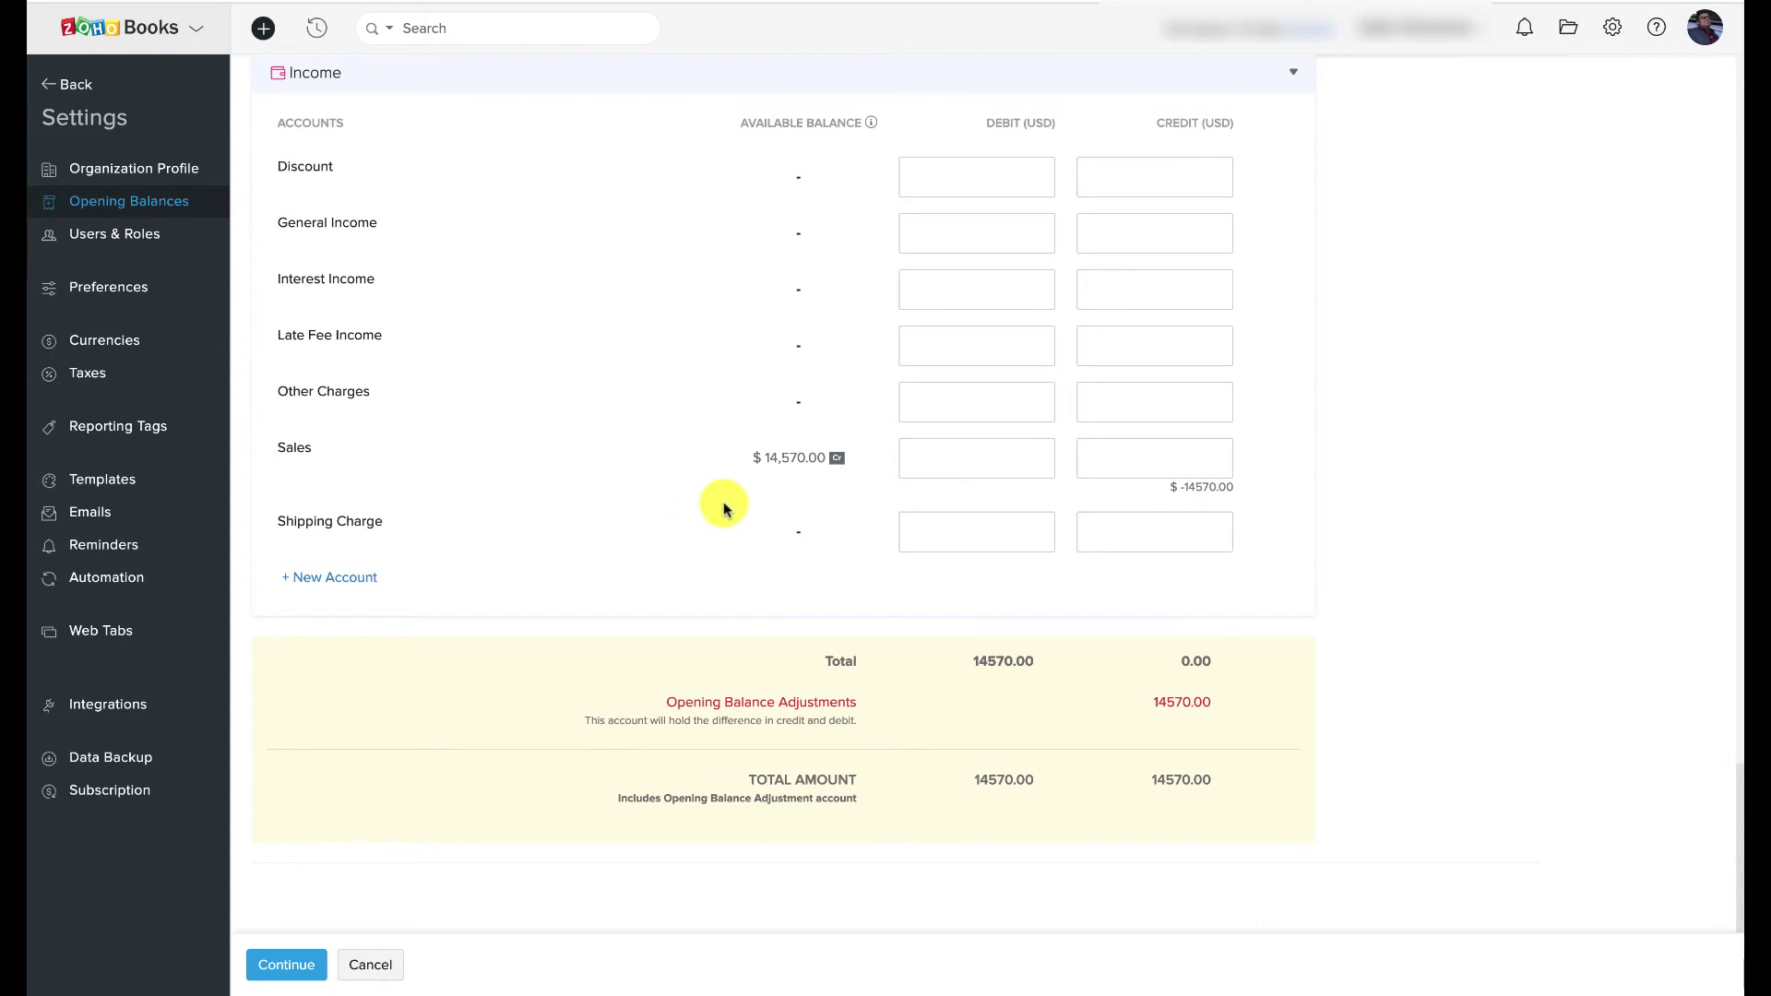
scroll(723, 505, up, 10)
scroll(723, 505, up, 15)
scroll(724, 509, down, 2)
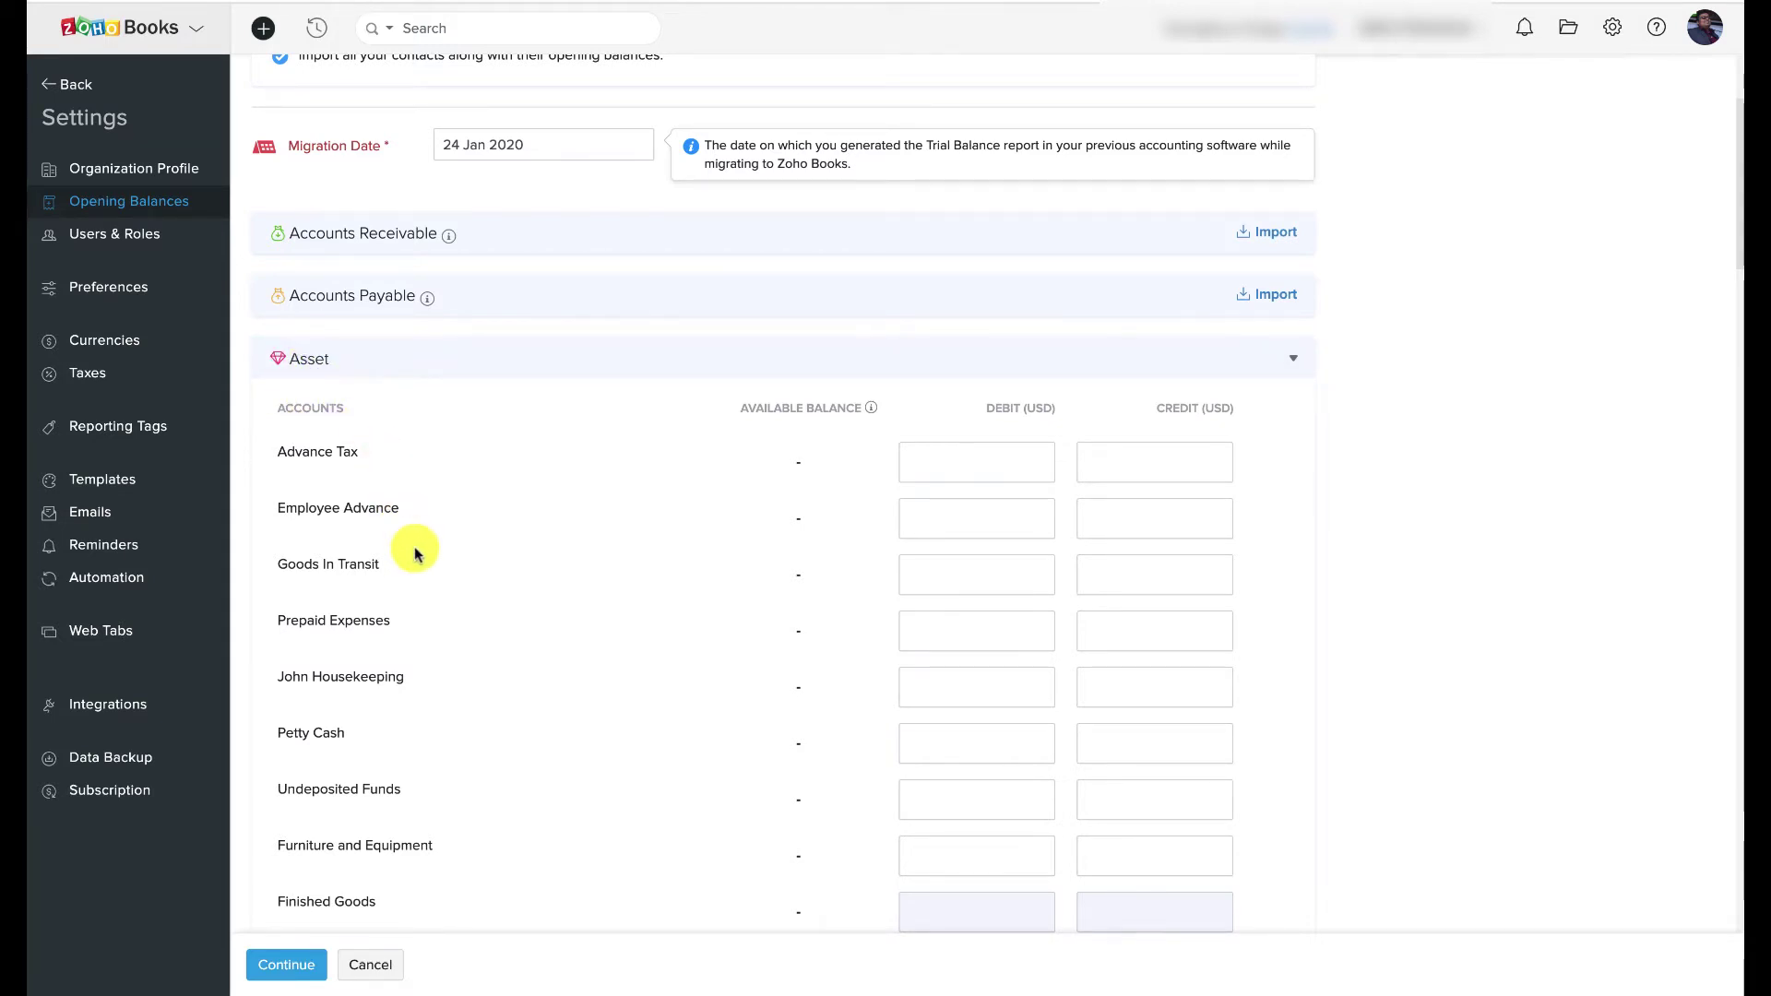
scroll(415, 553, down, 2)
scroll(415, 551, down, 1)
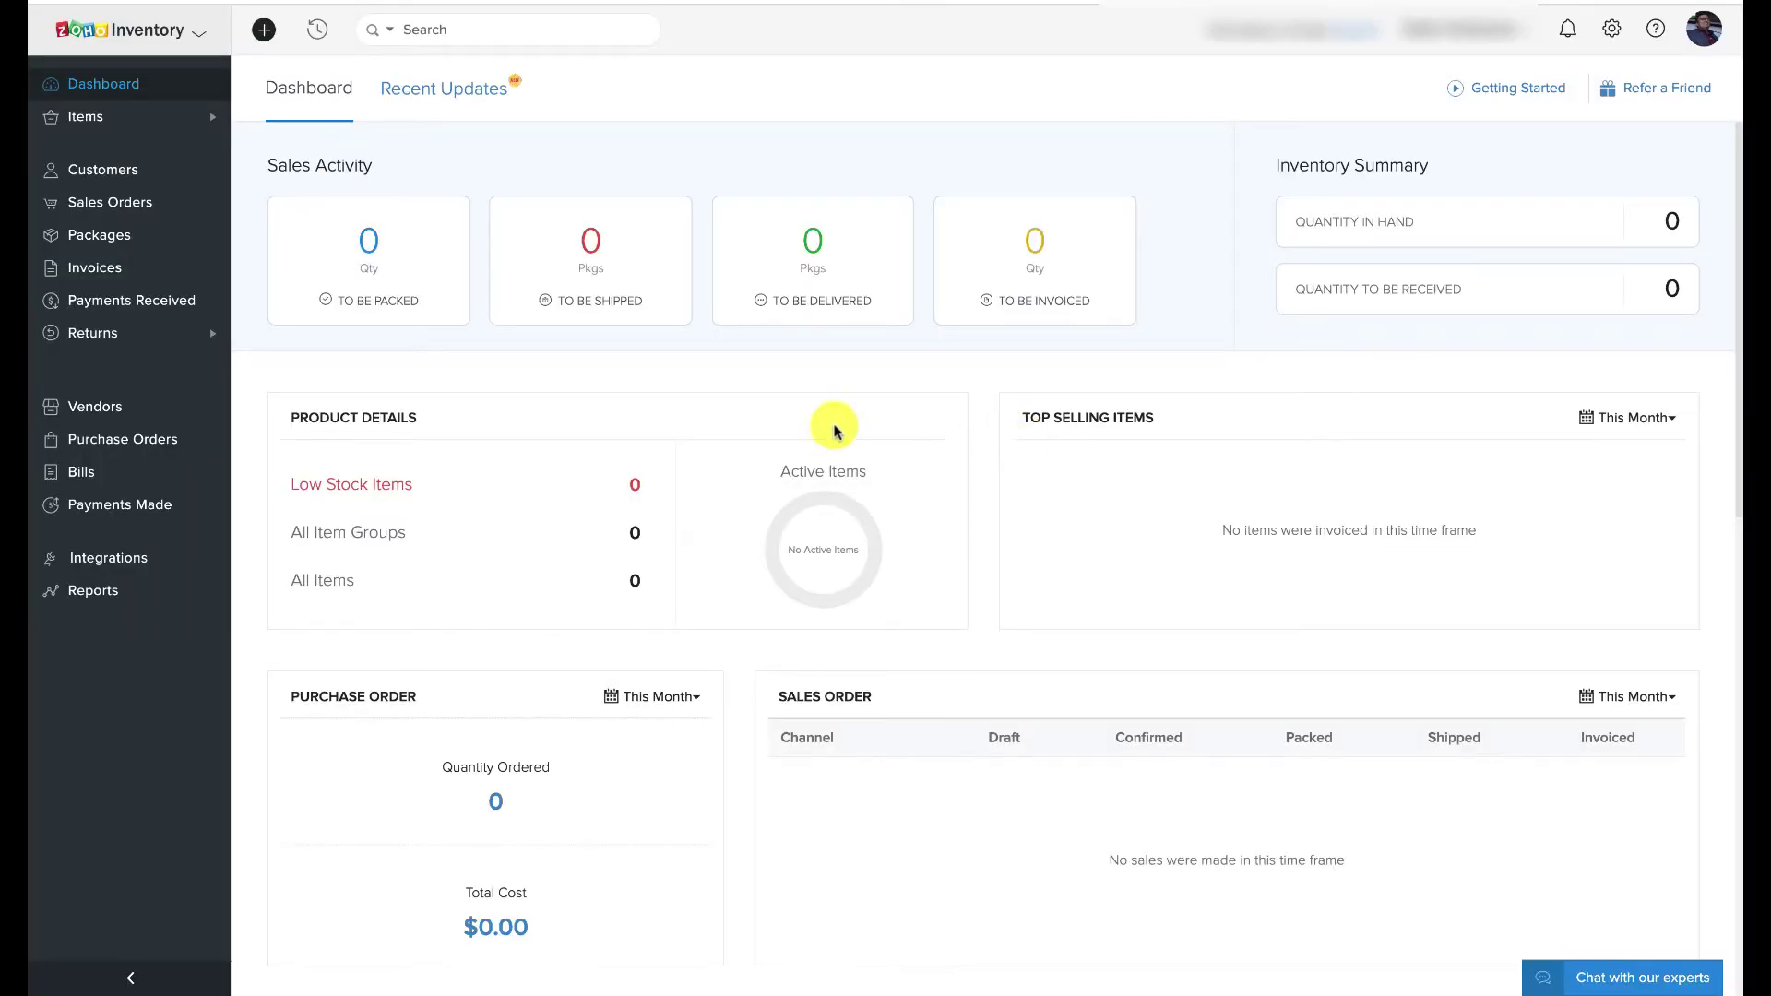
Start an item import from the items list in Zoho Inventory
click(108, 117)
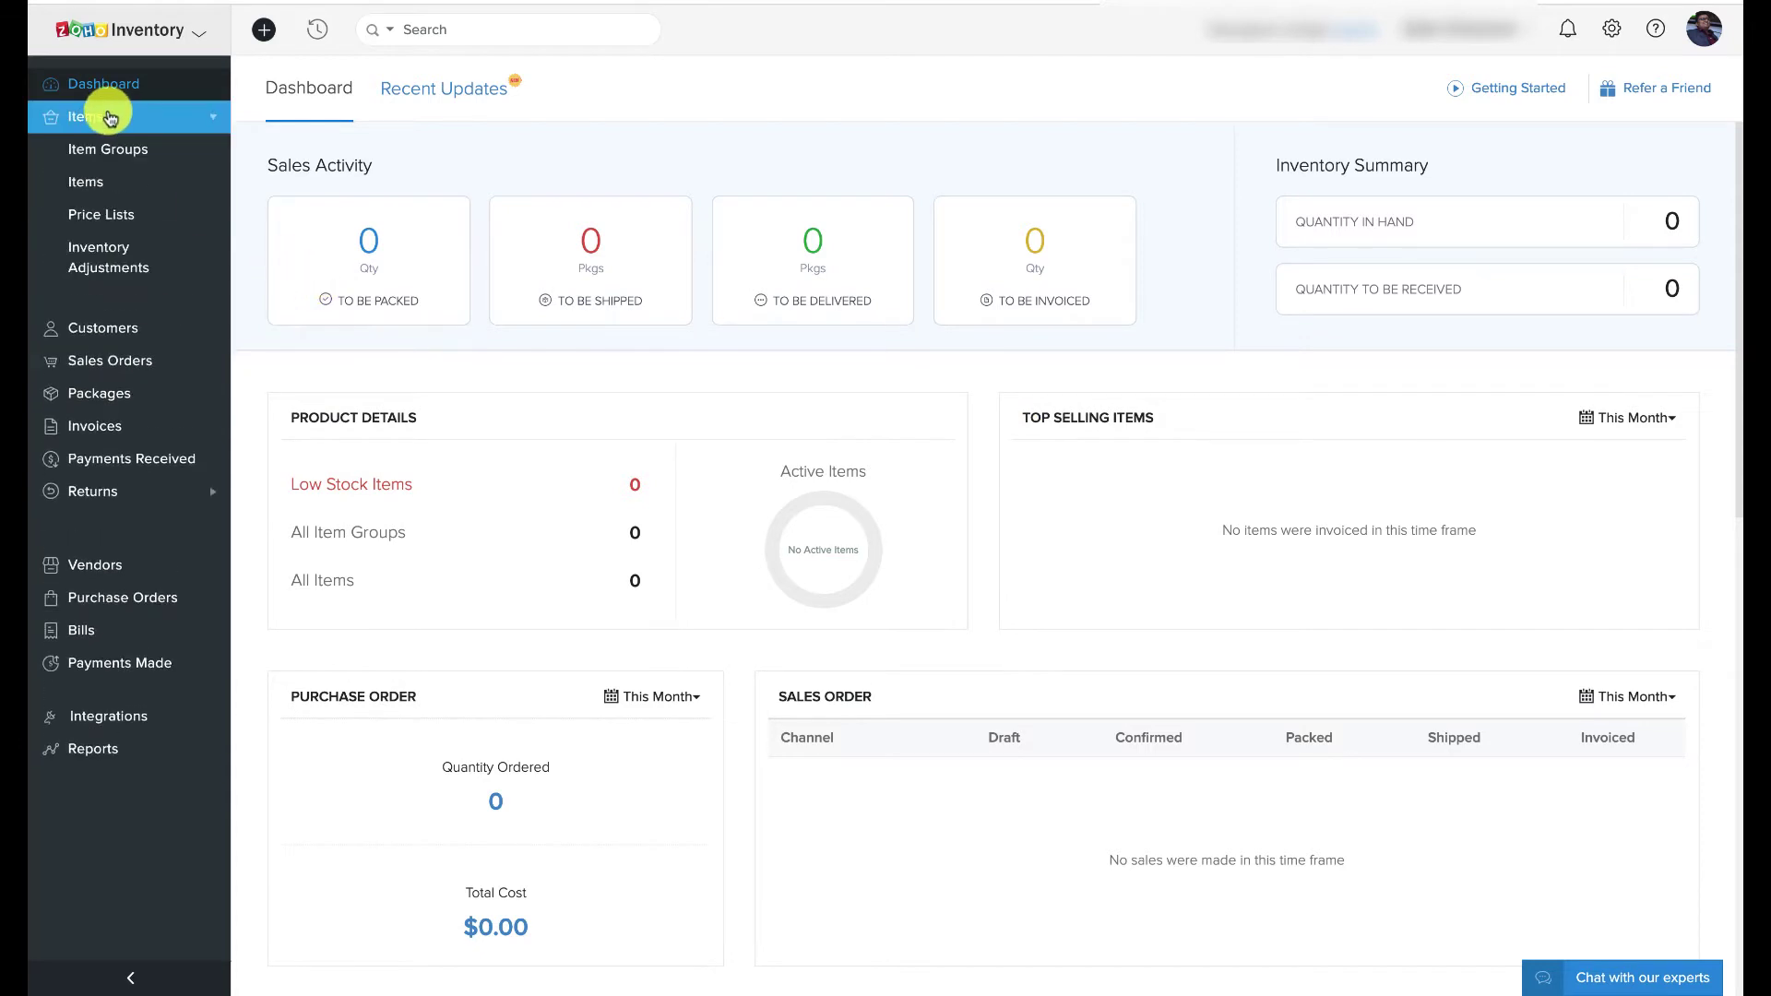
click(111, 184)
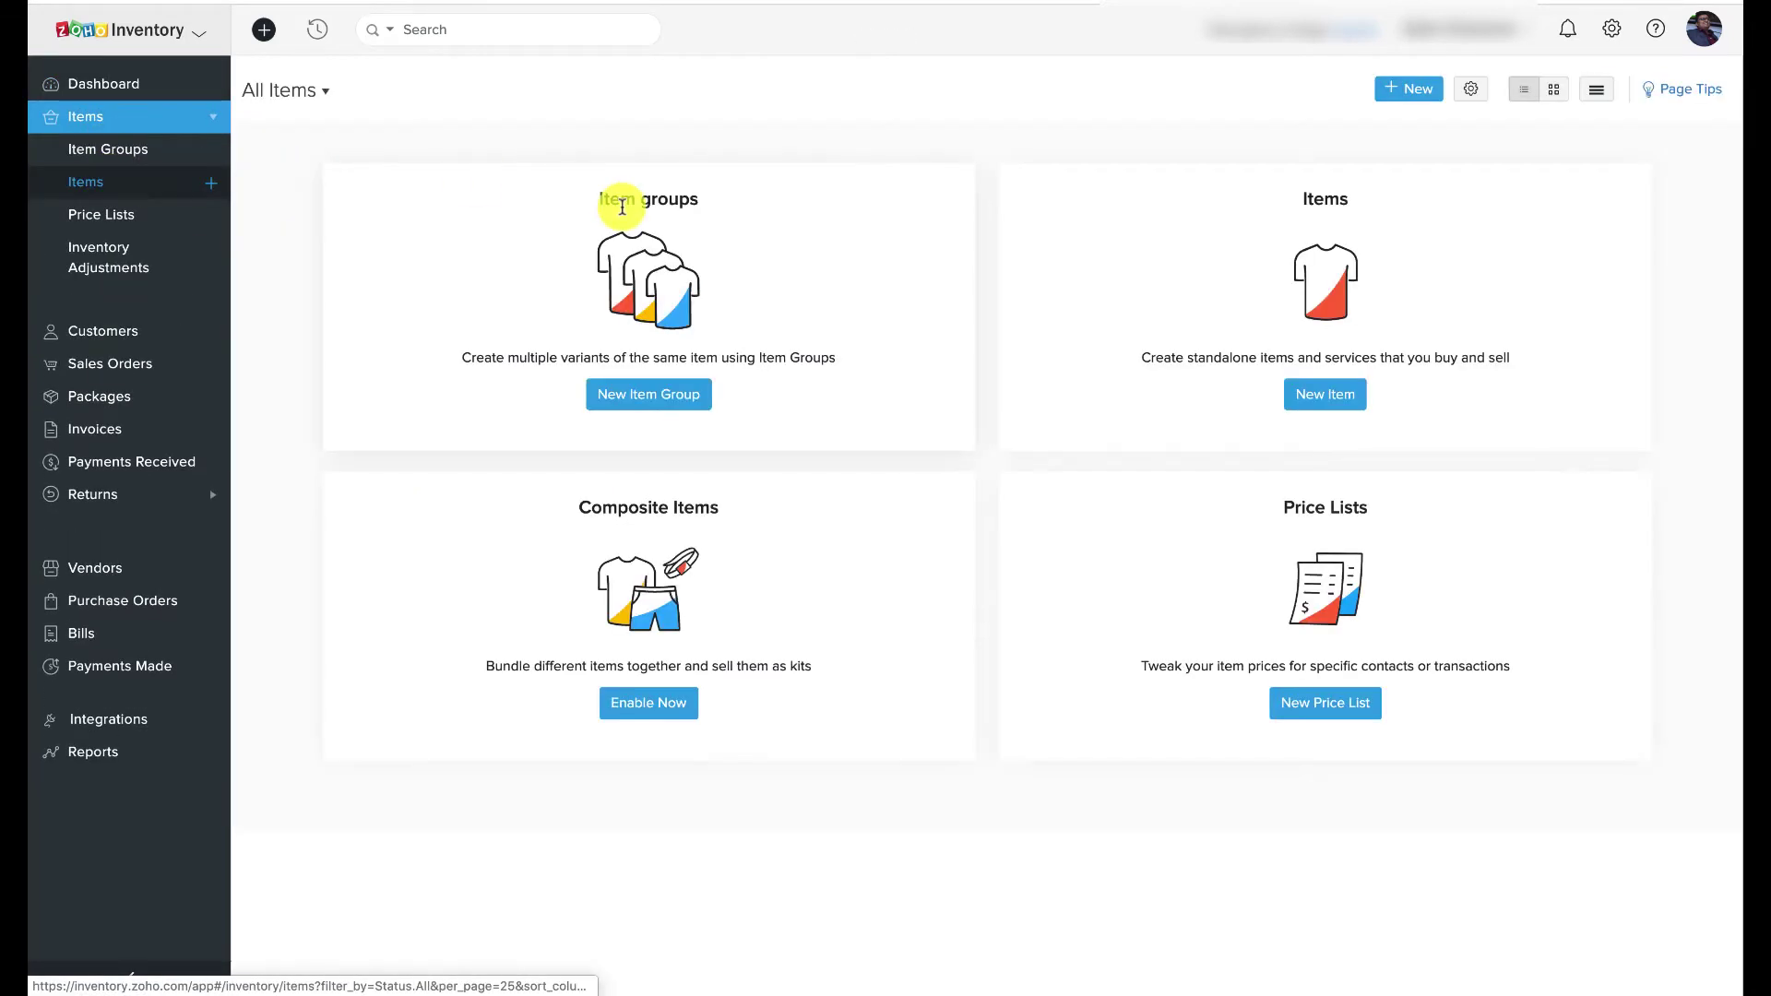
click(1602, 92)
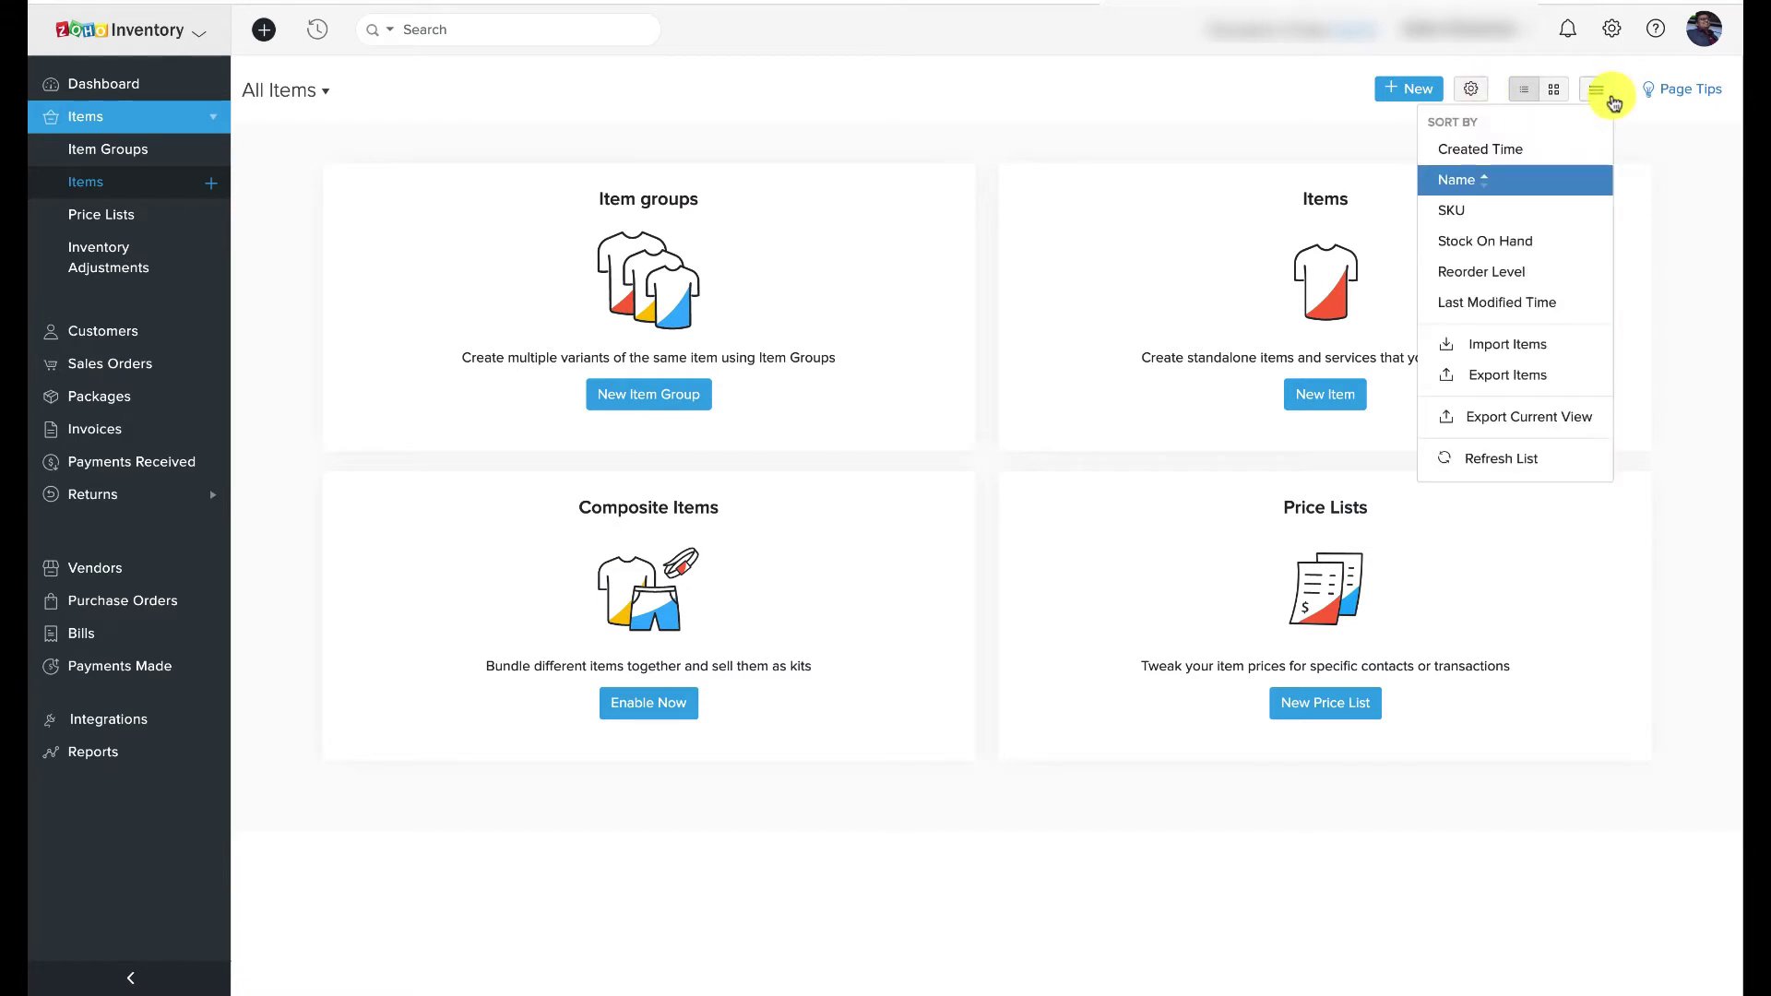
click(1520, 343)
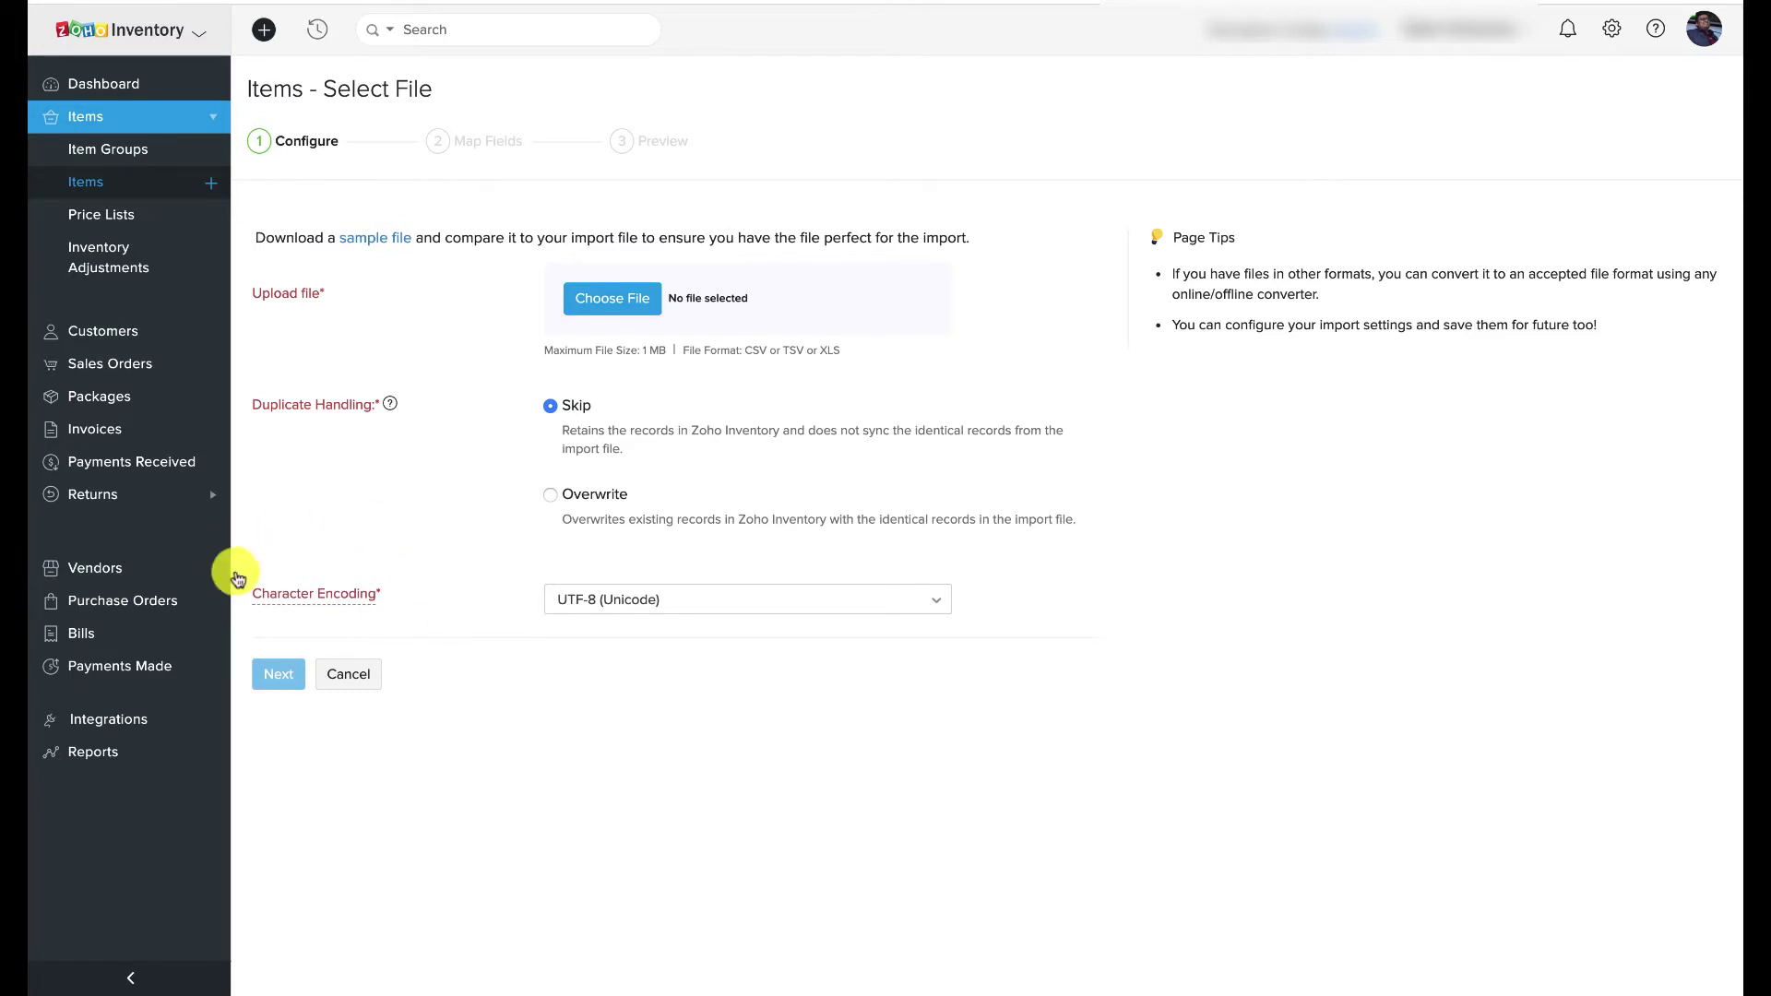
Upload Item.csv from the Downloads folder with duplicates skipped and continue to the field mapping
click(612, 298)
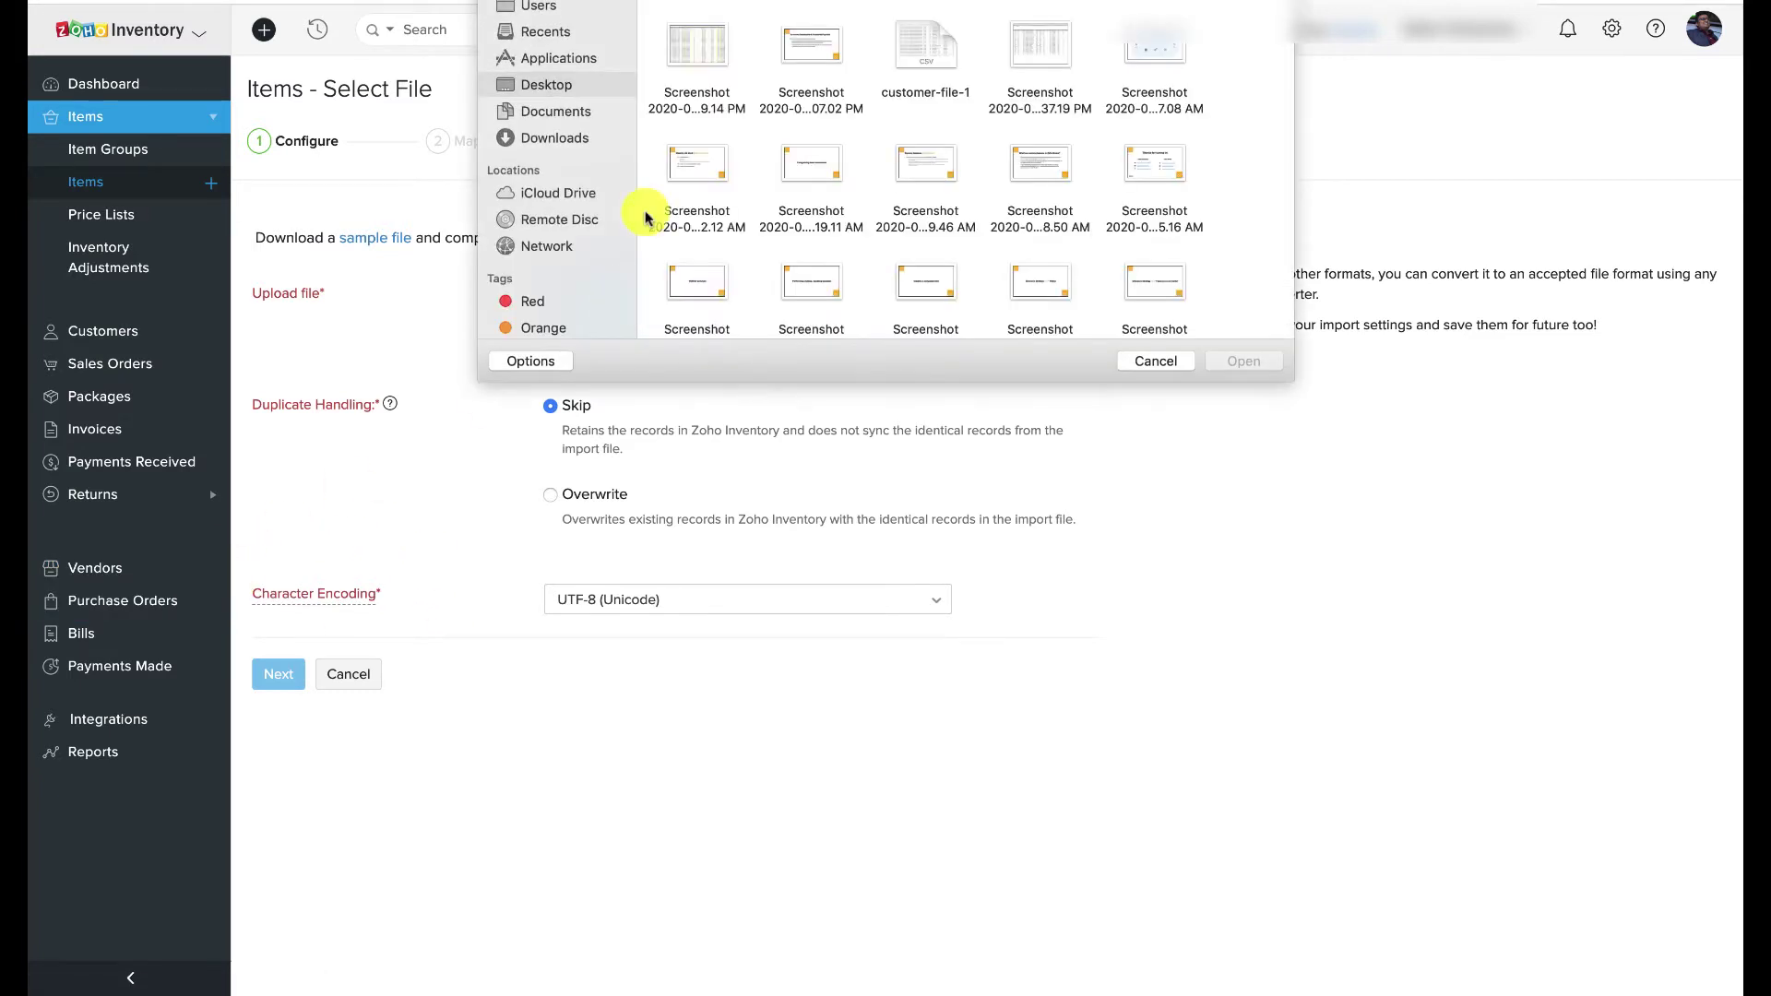
click(554, 138)
double_click(697, 44)
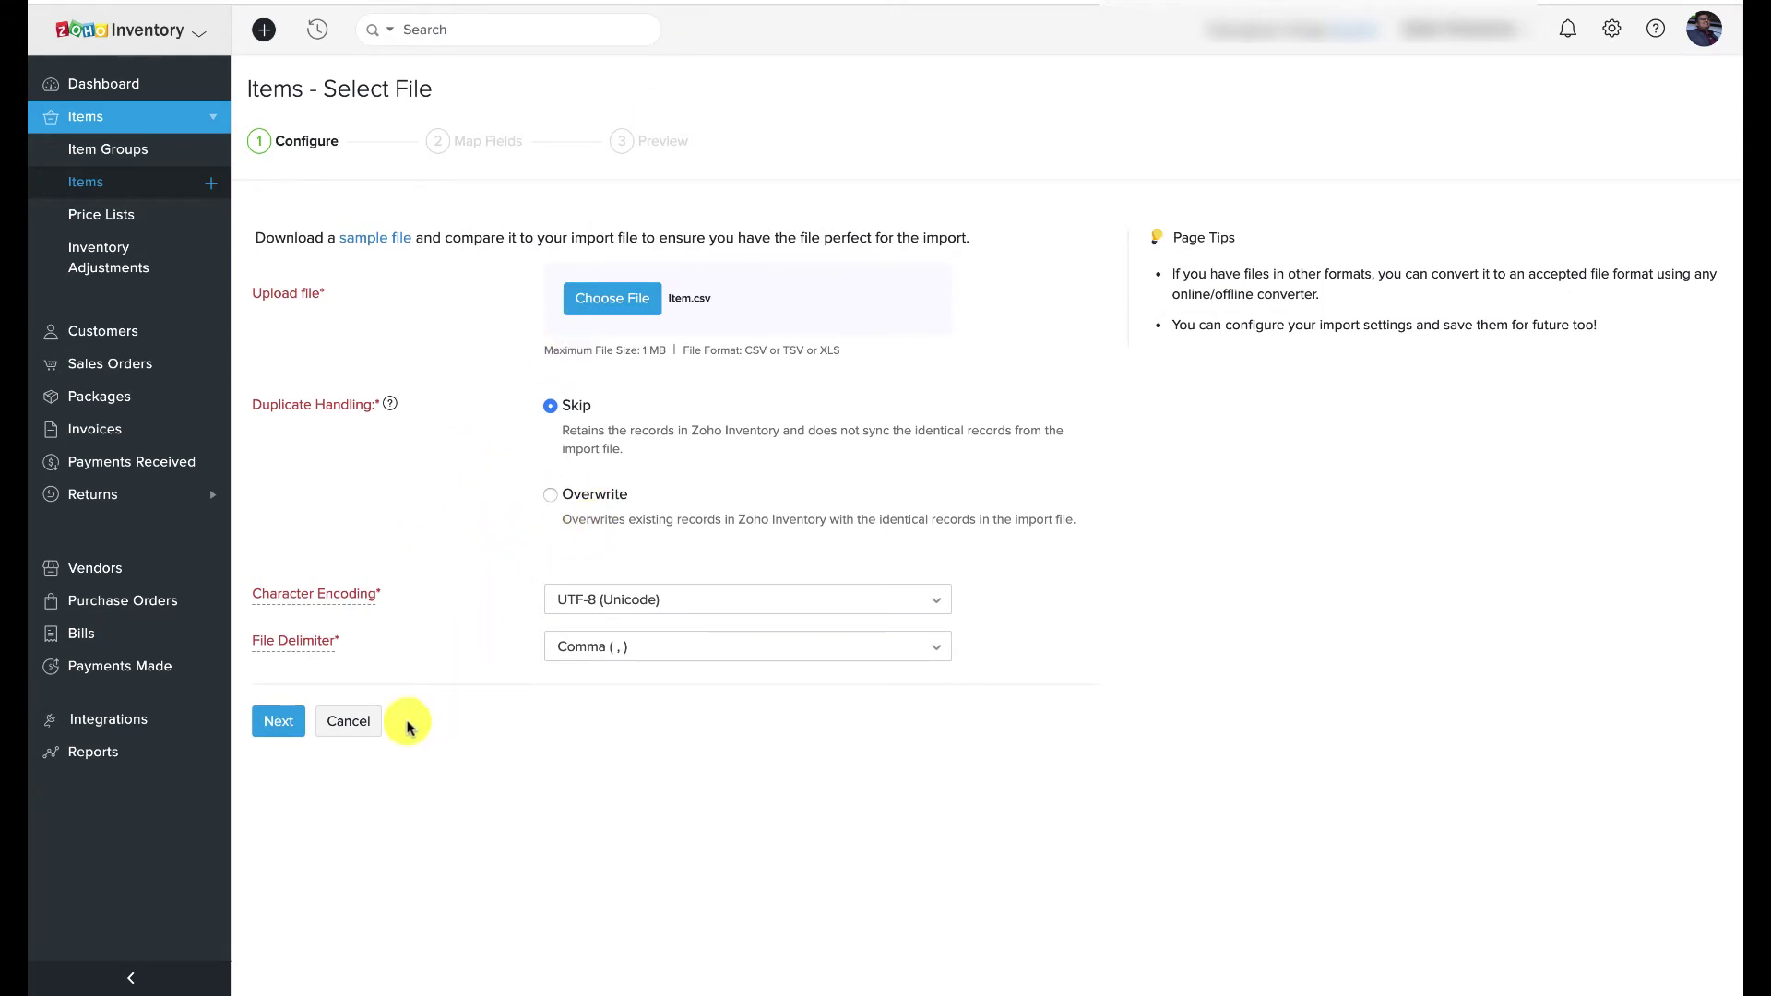
click(286, 723)
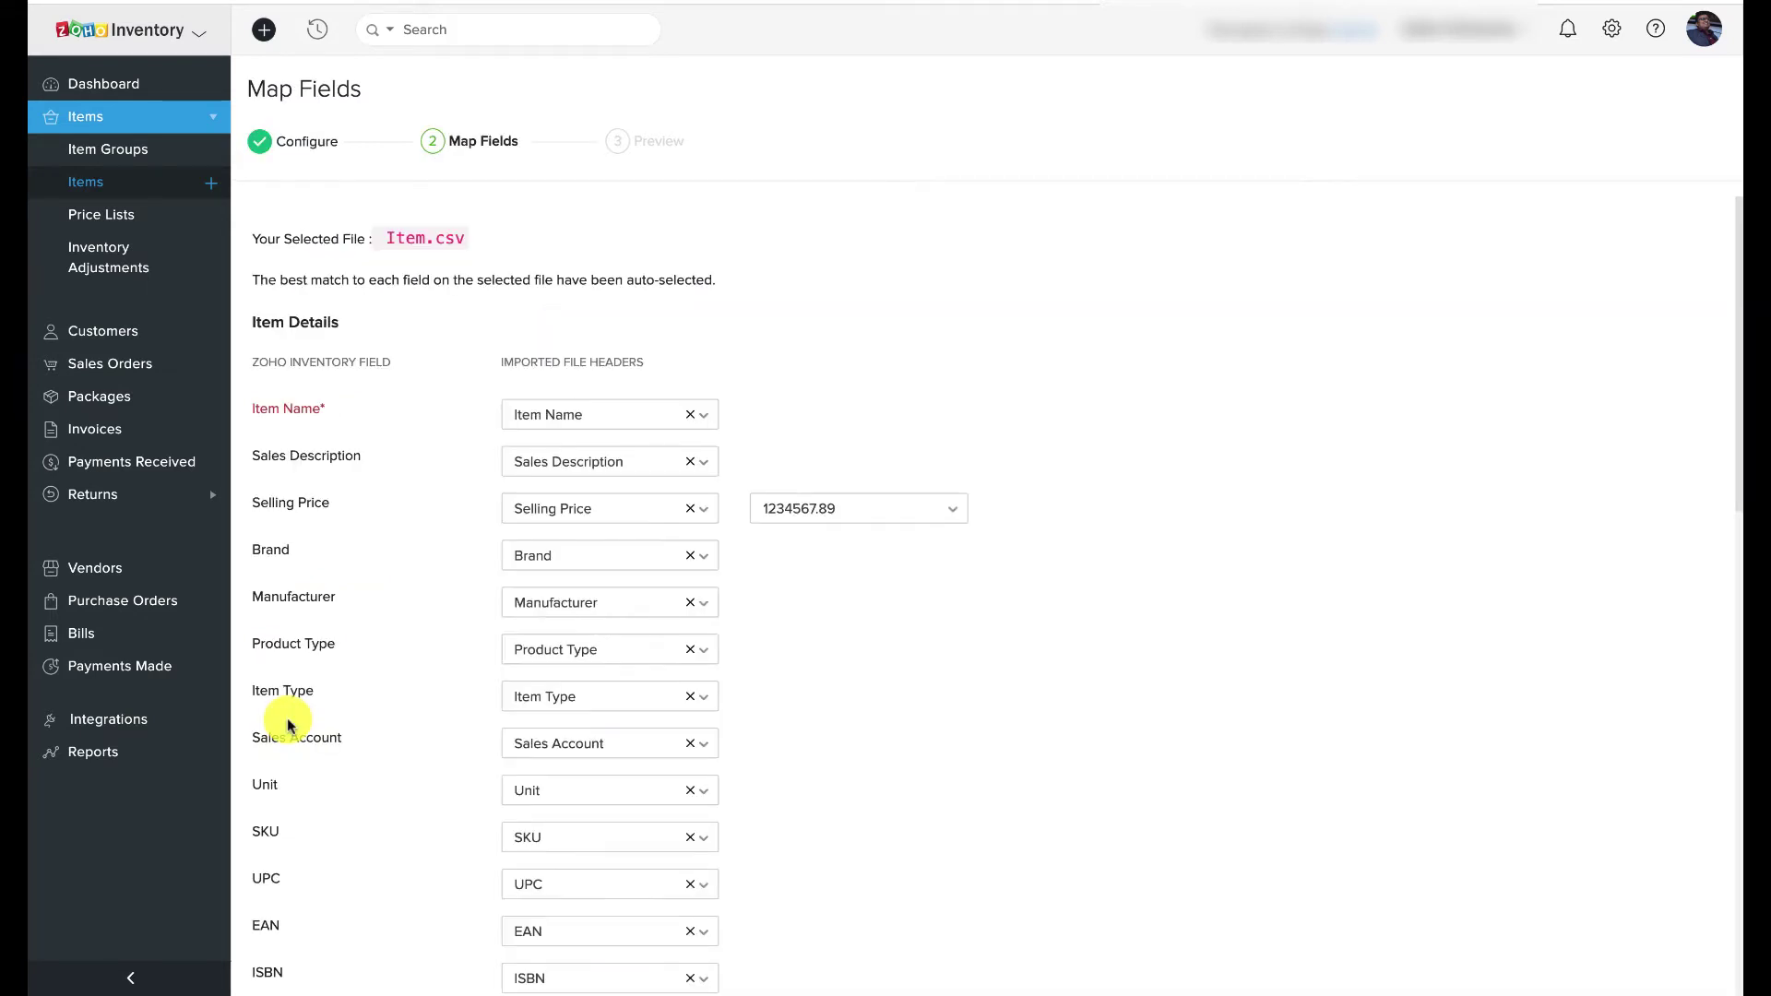
key(XF86AudioRaiseVolume)
key(XF86AudioRaiseVolume)
key(XF86AudioRaiseVolume)
key(XF86AudioRaiseVolume)
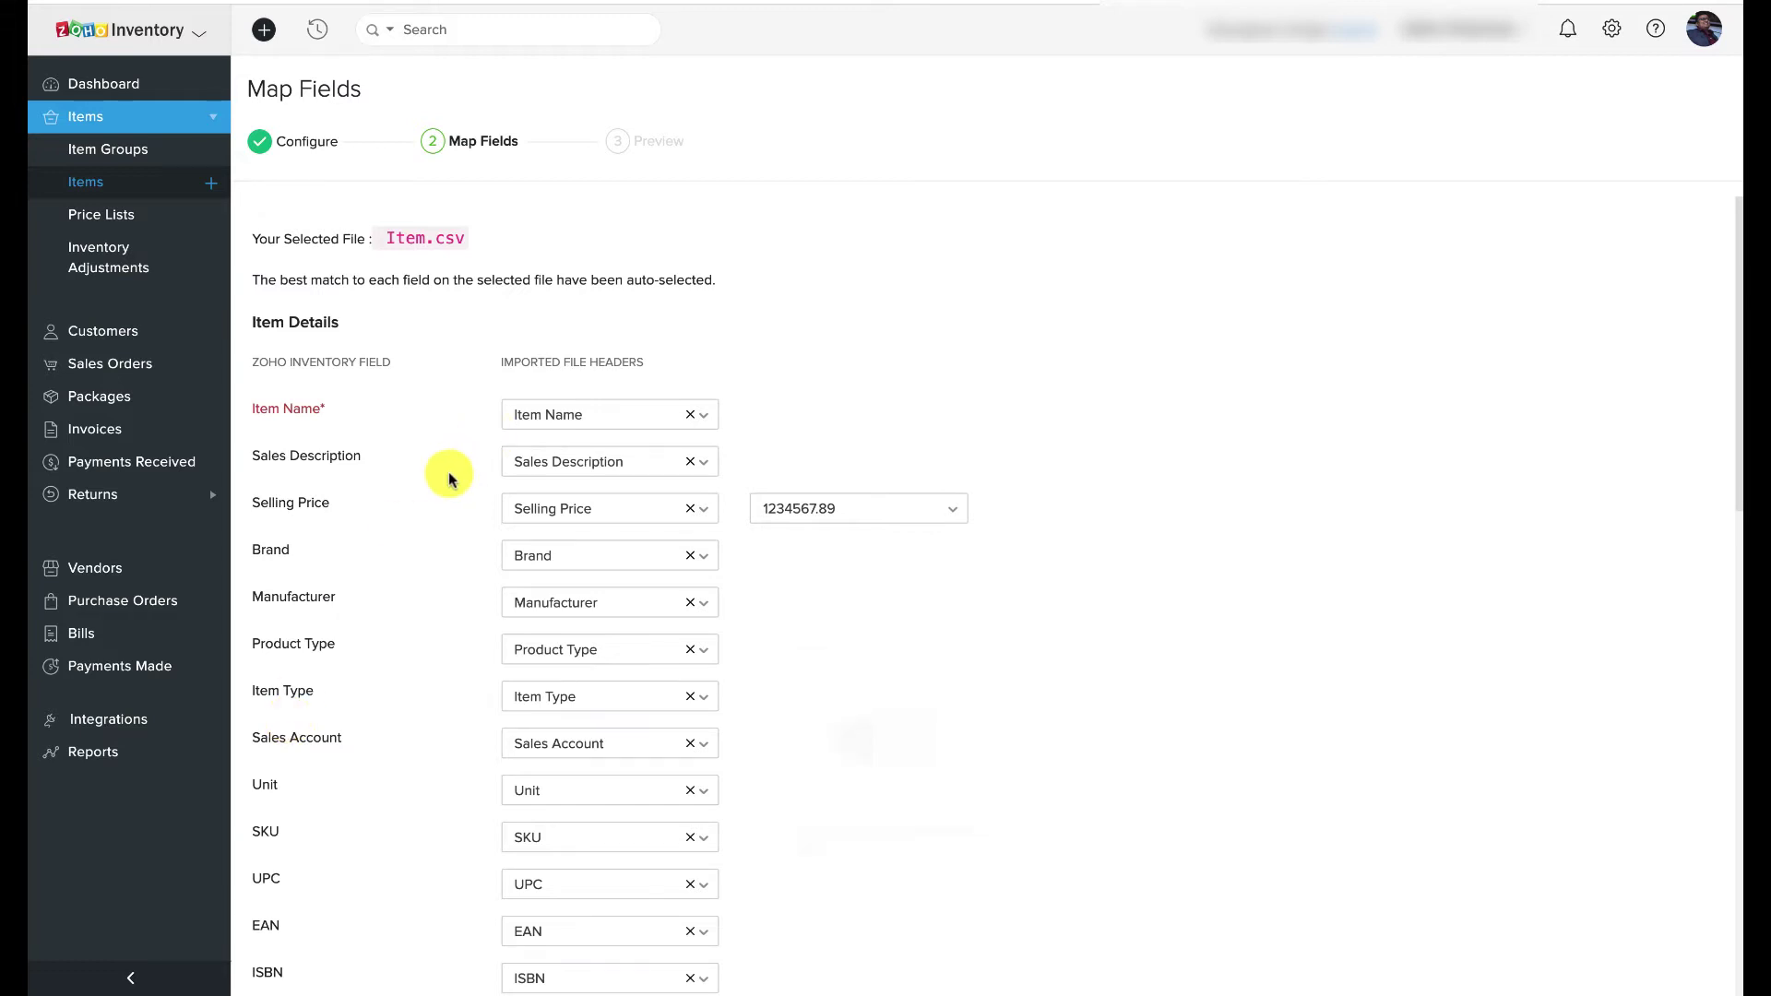
Review the automatically matched item fields, keep the mapping and continue to the import preview
scroll(451, 478, down, 1)
scroll(451, 478, down, 2)
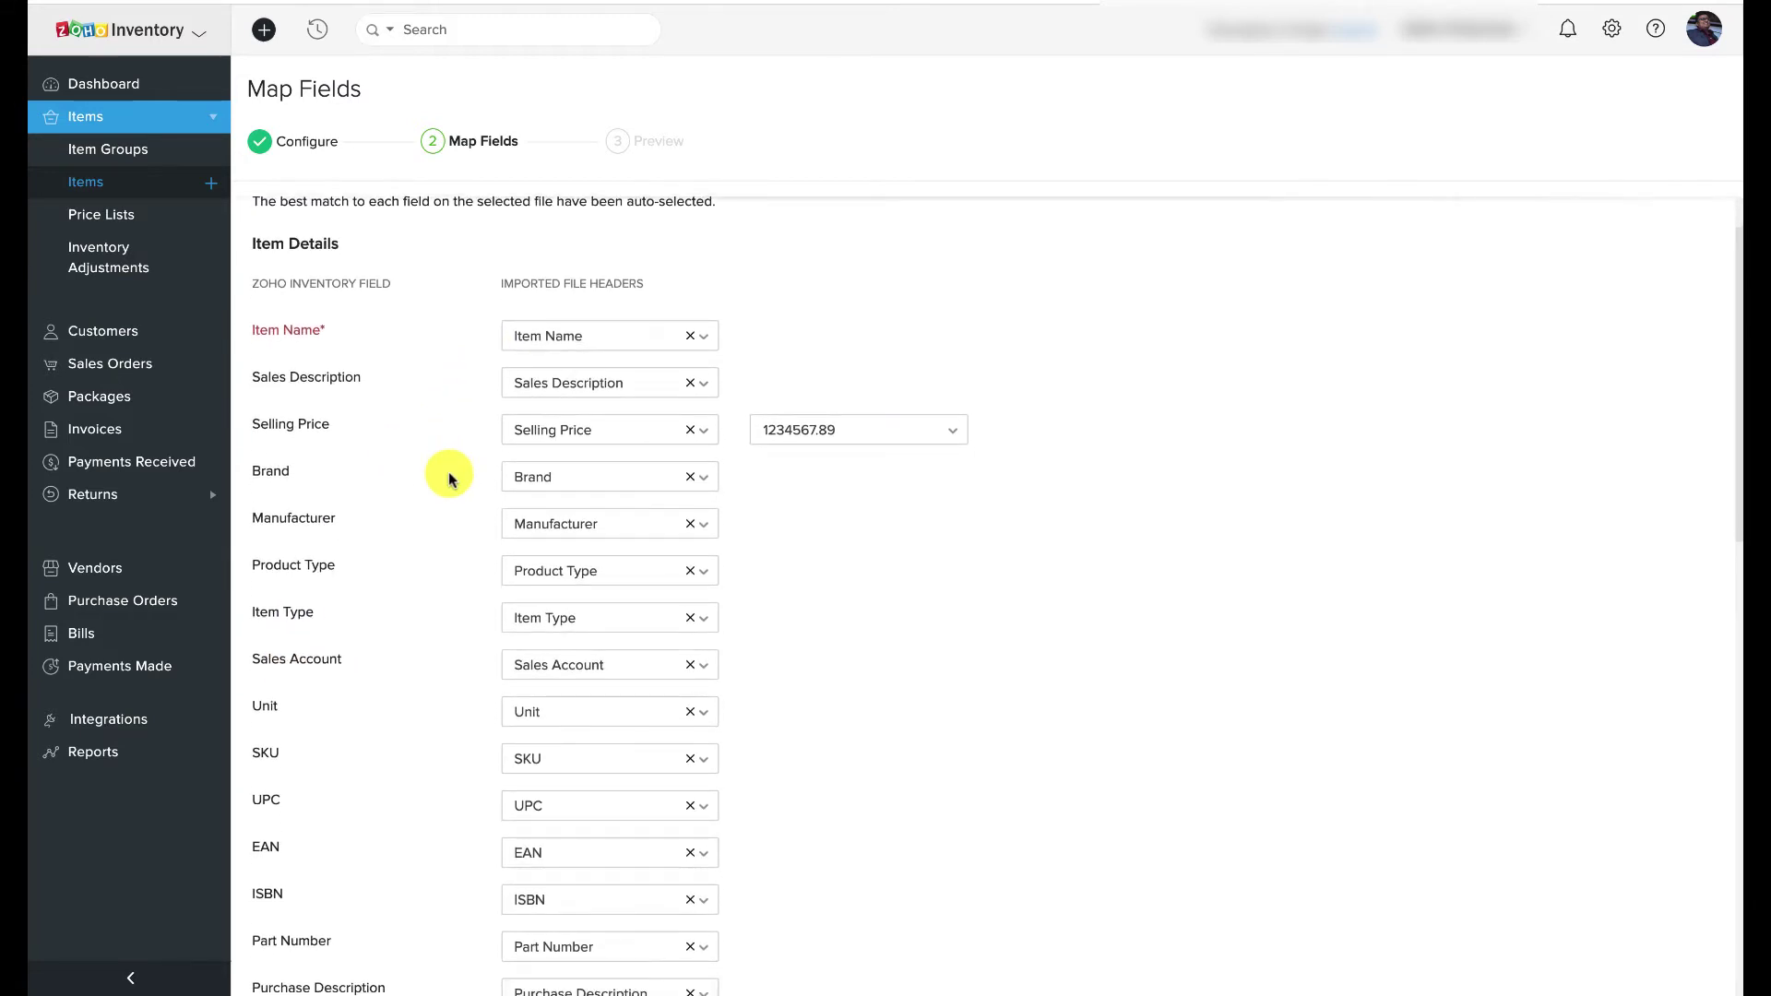
scroll(451, 479, down, 10)
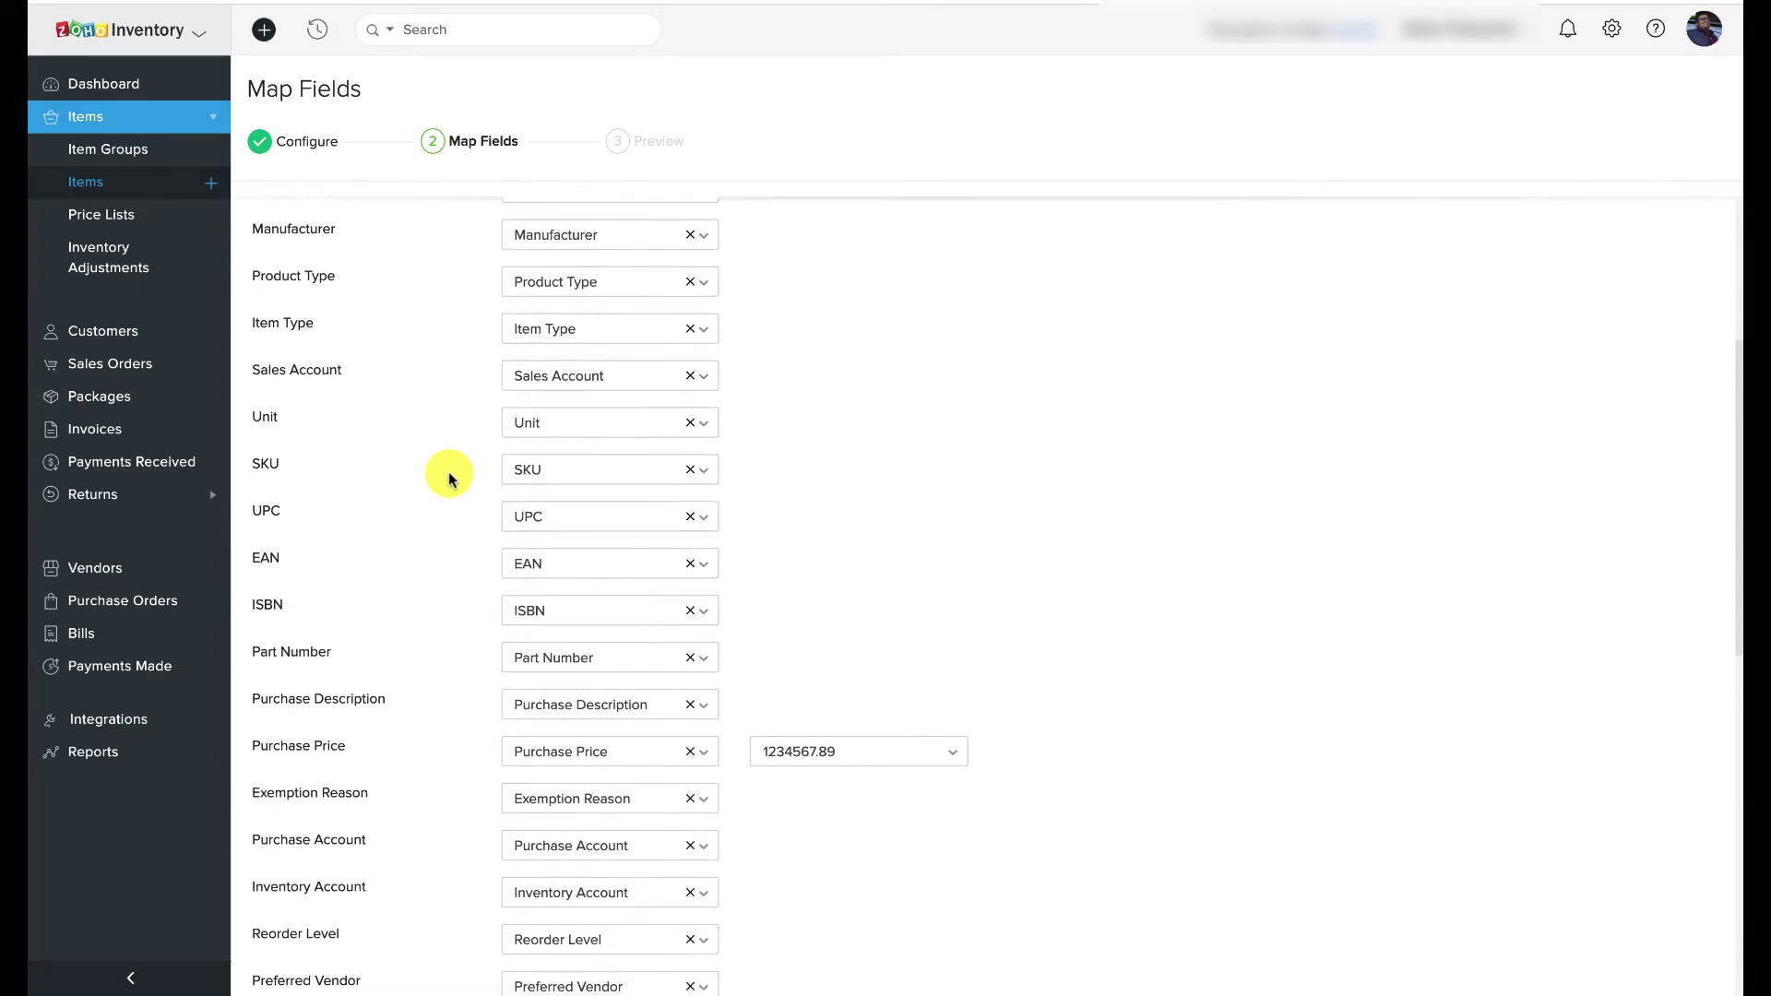
scroll(451, 479, down, 13)
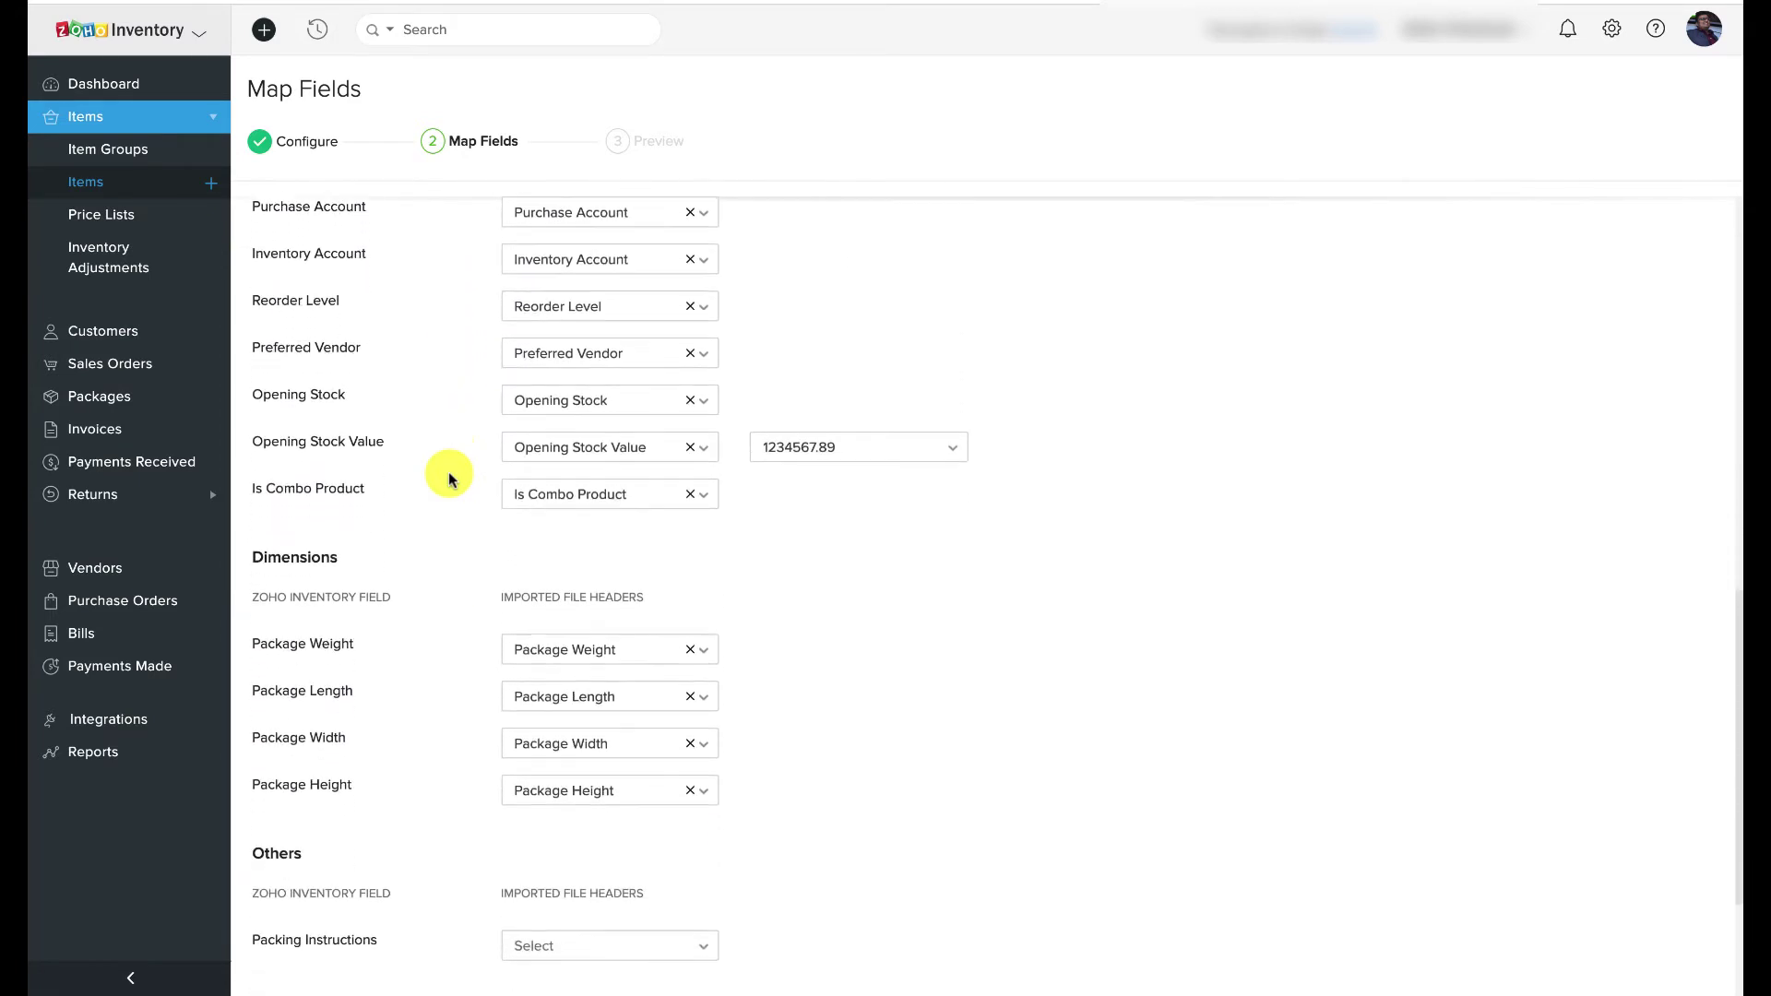
scroll(451, 478, down, 2)
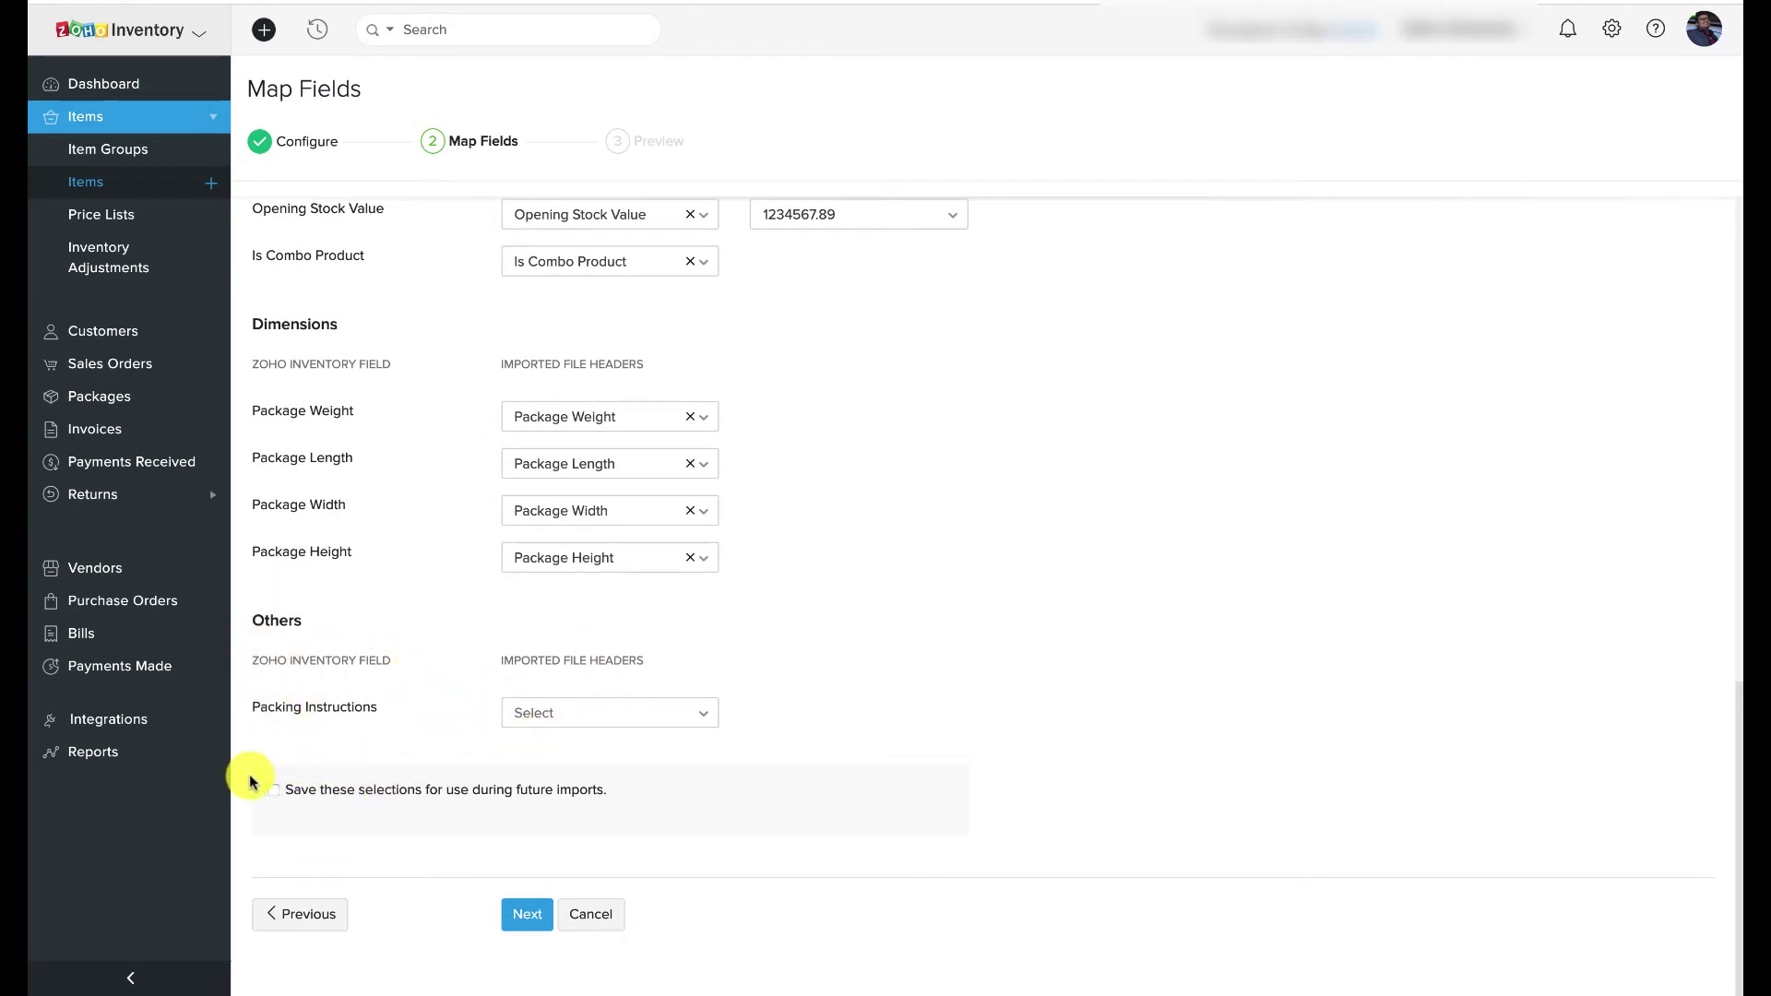
click(521, 913)
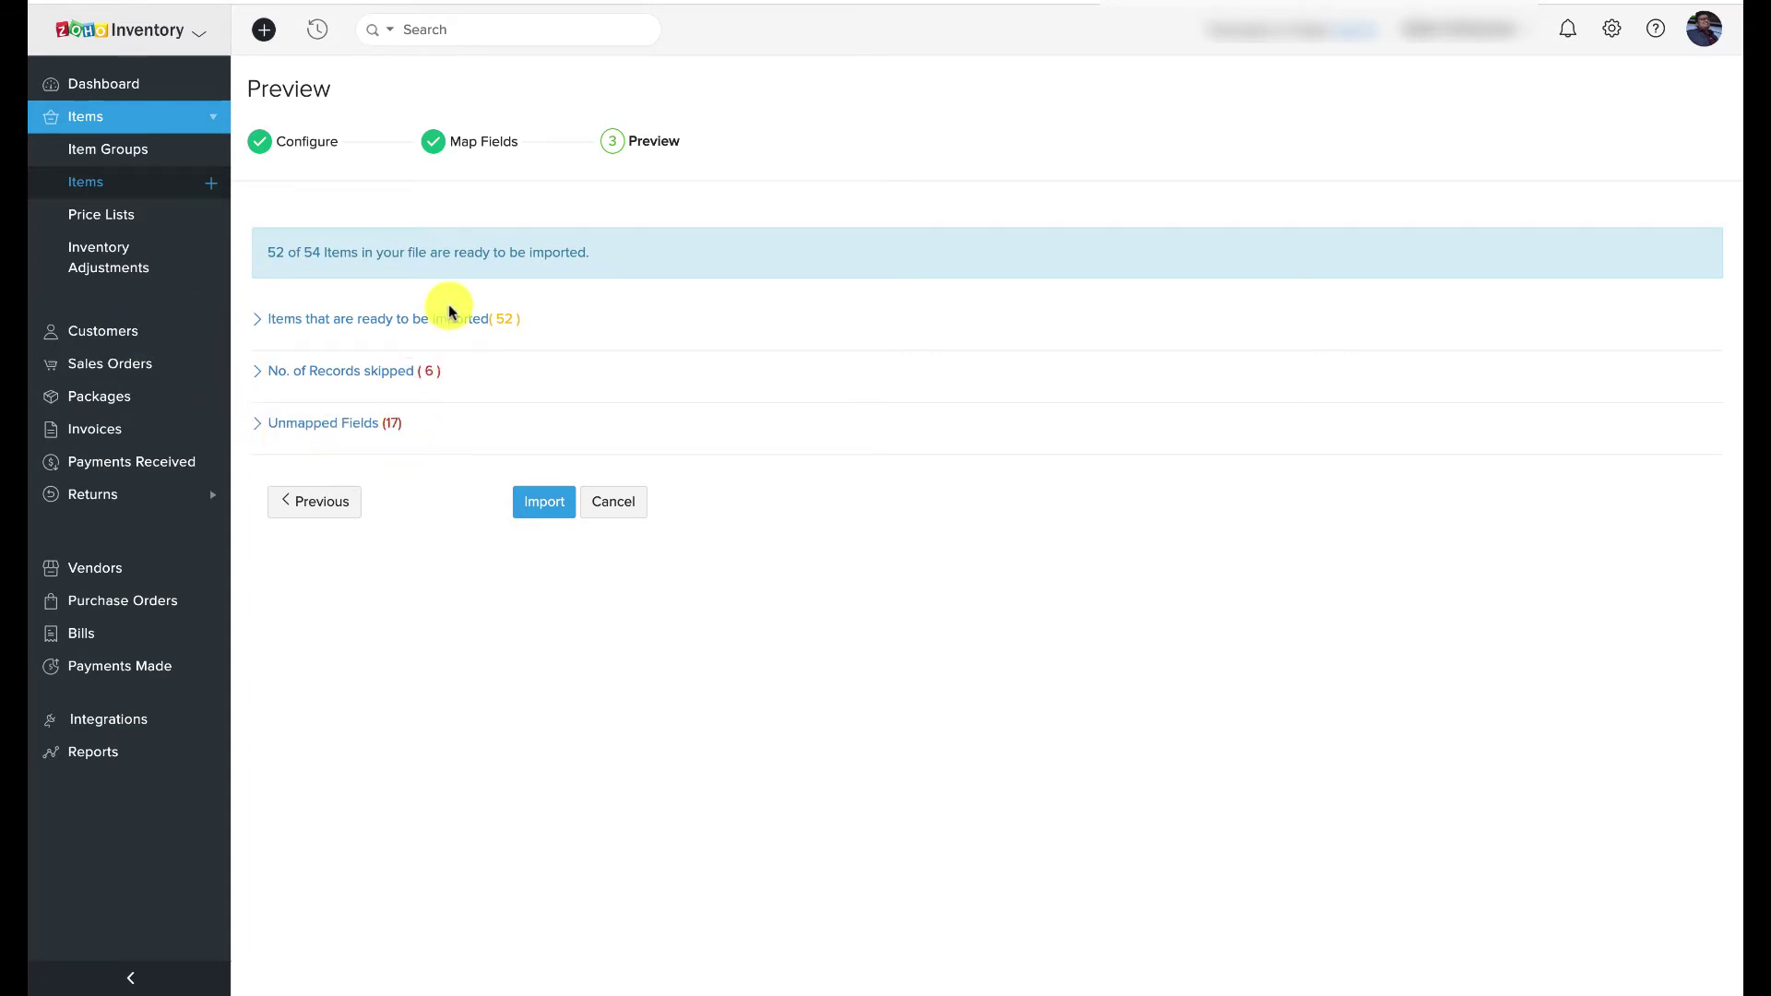
Check the skipped records in the preview, collapse their list and import the items
click(387, 374)
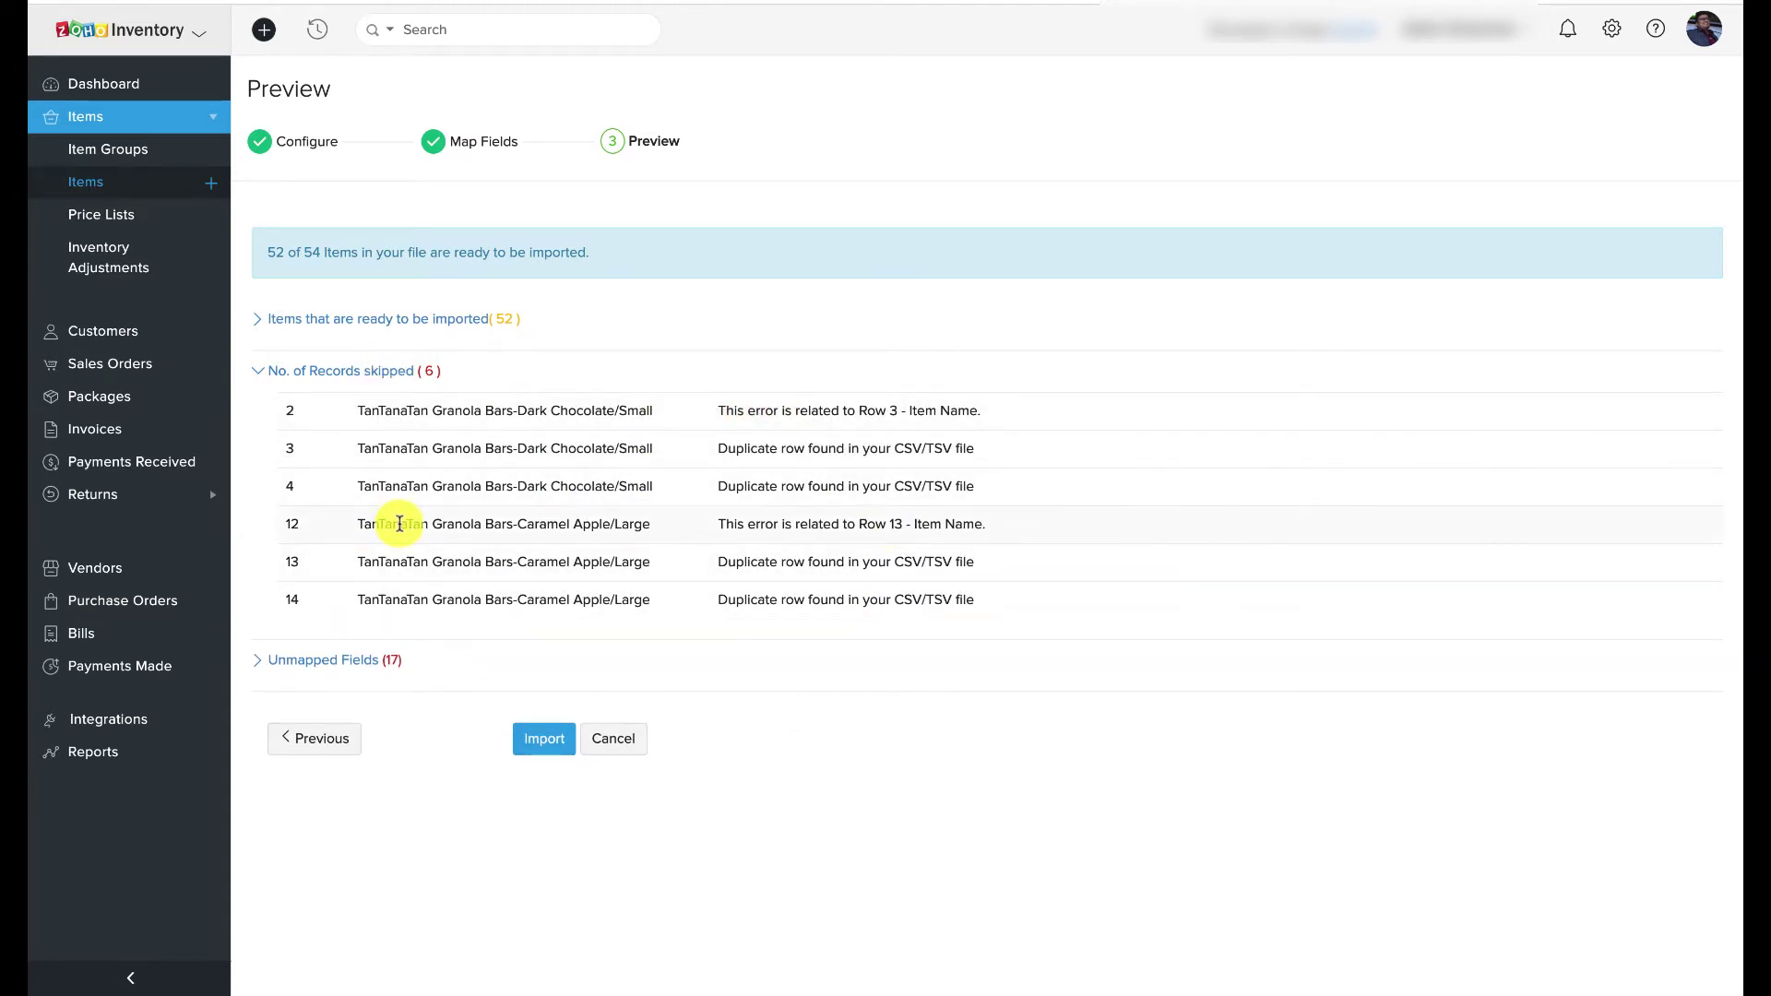
click(357, 370)
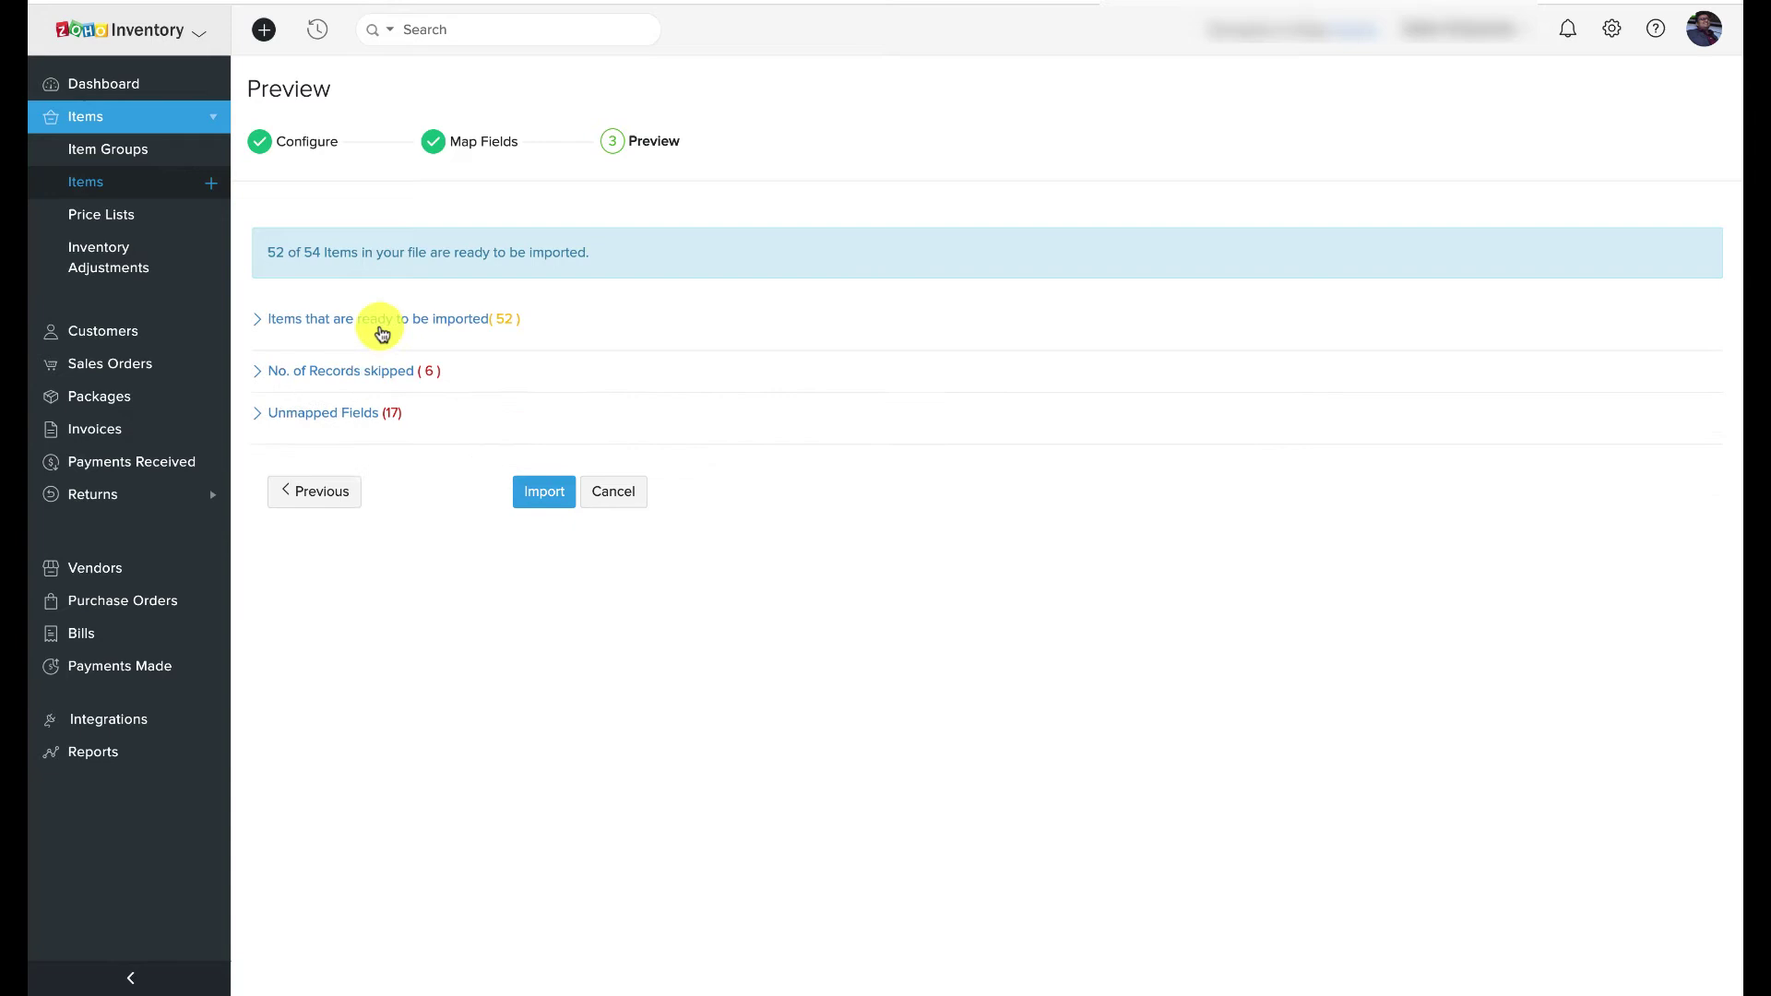
click(538, 474)
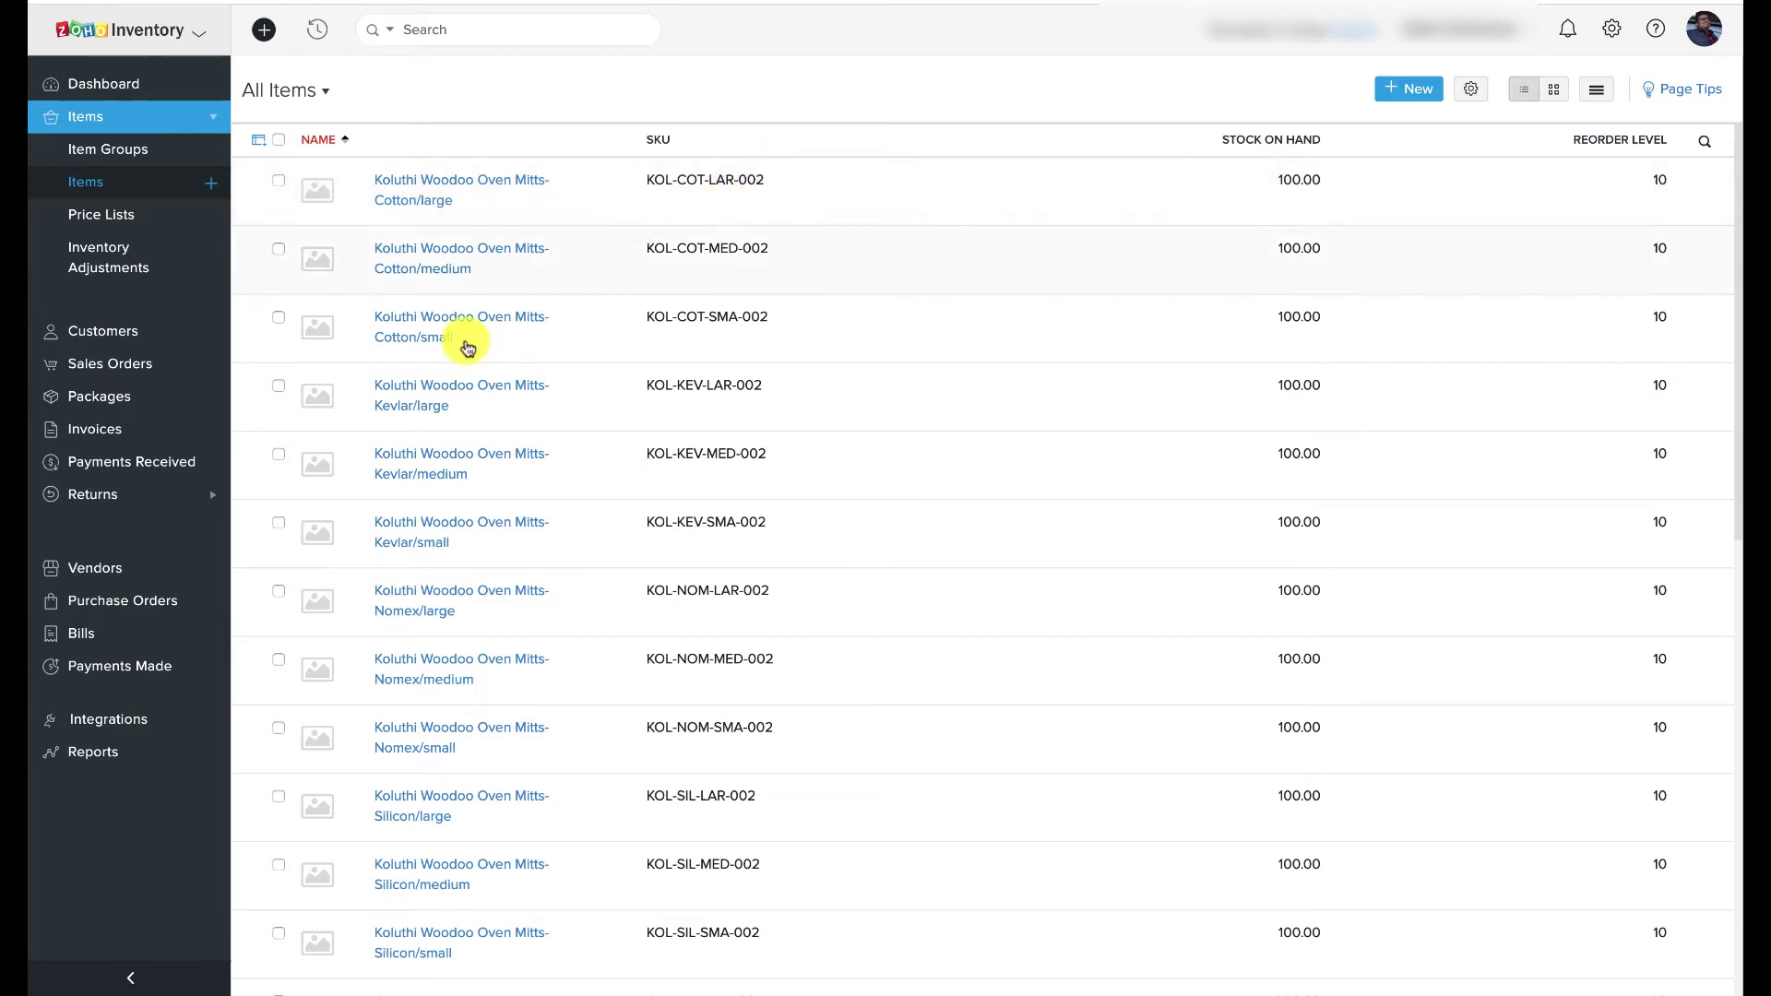
Open the Zoho Apps integrations to check the Zoho Books connection
click(143, 718)
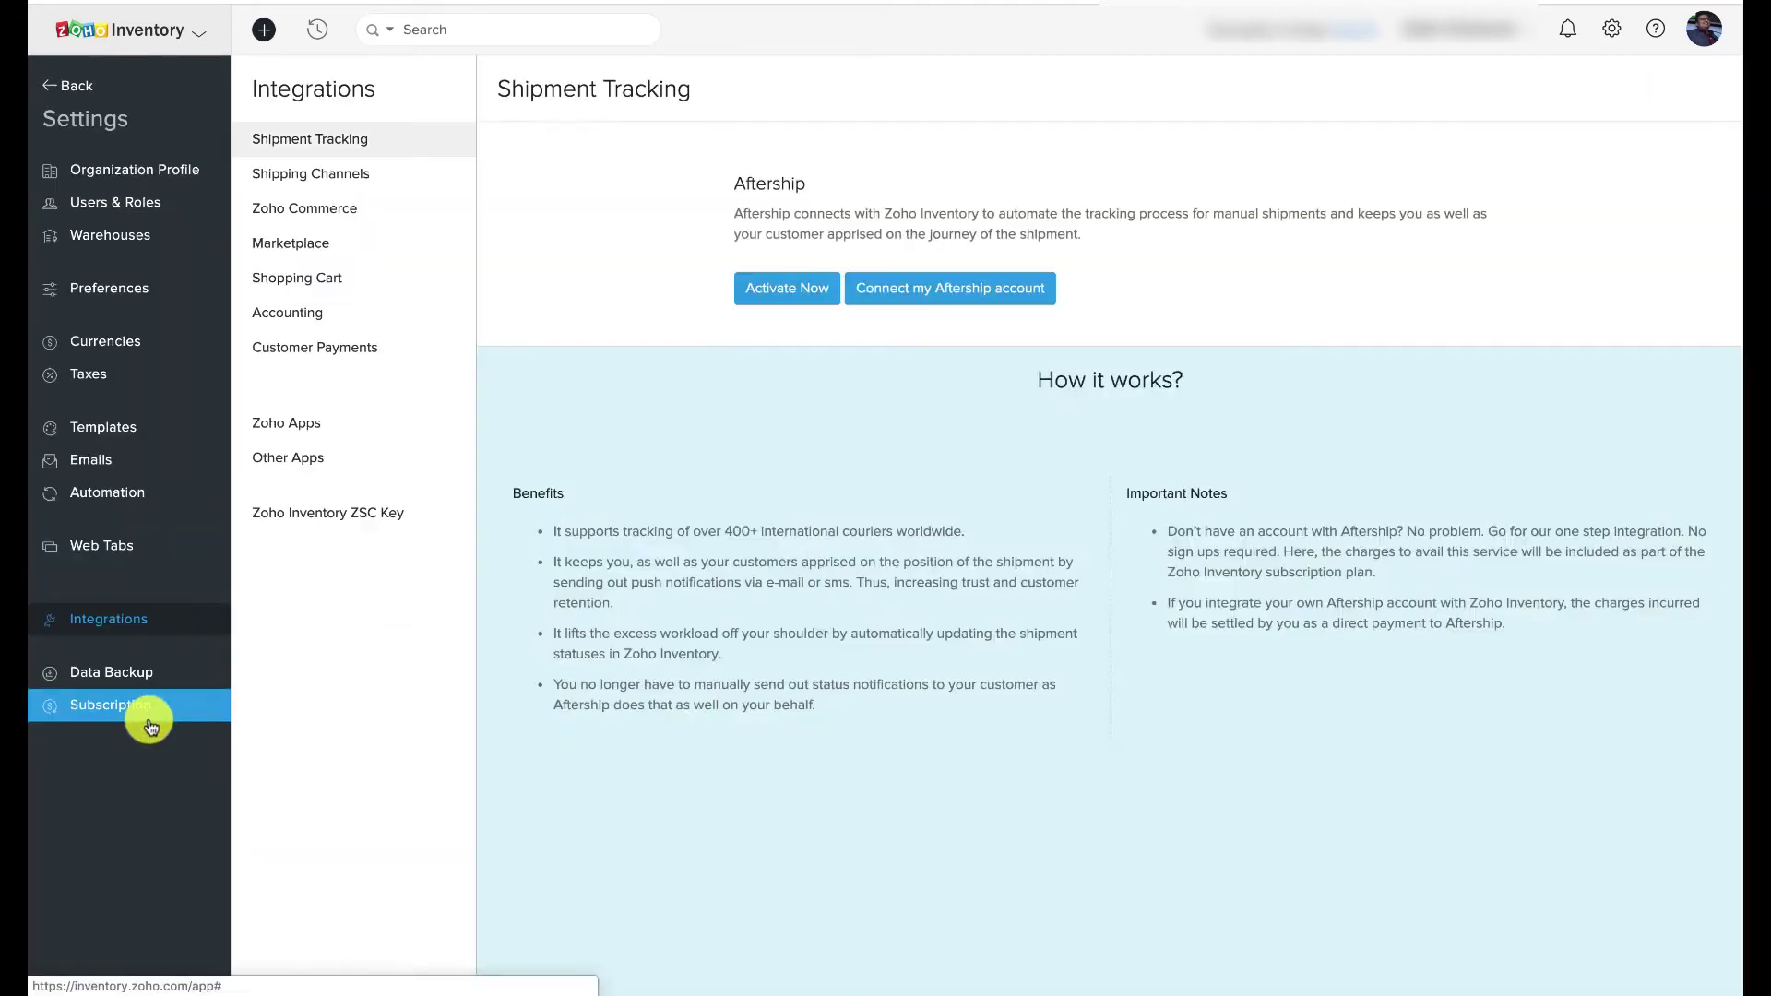
click(332, 425)
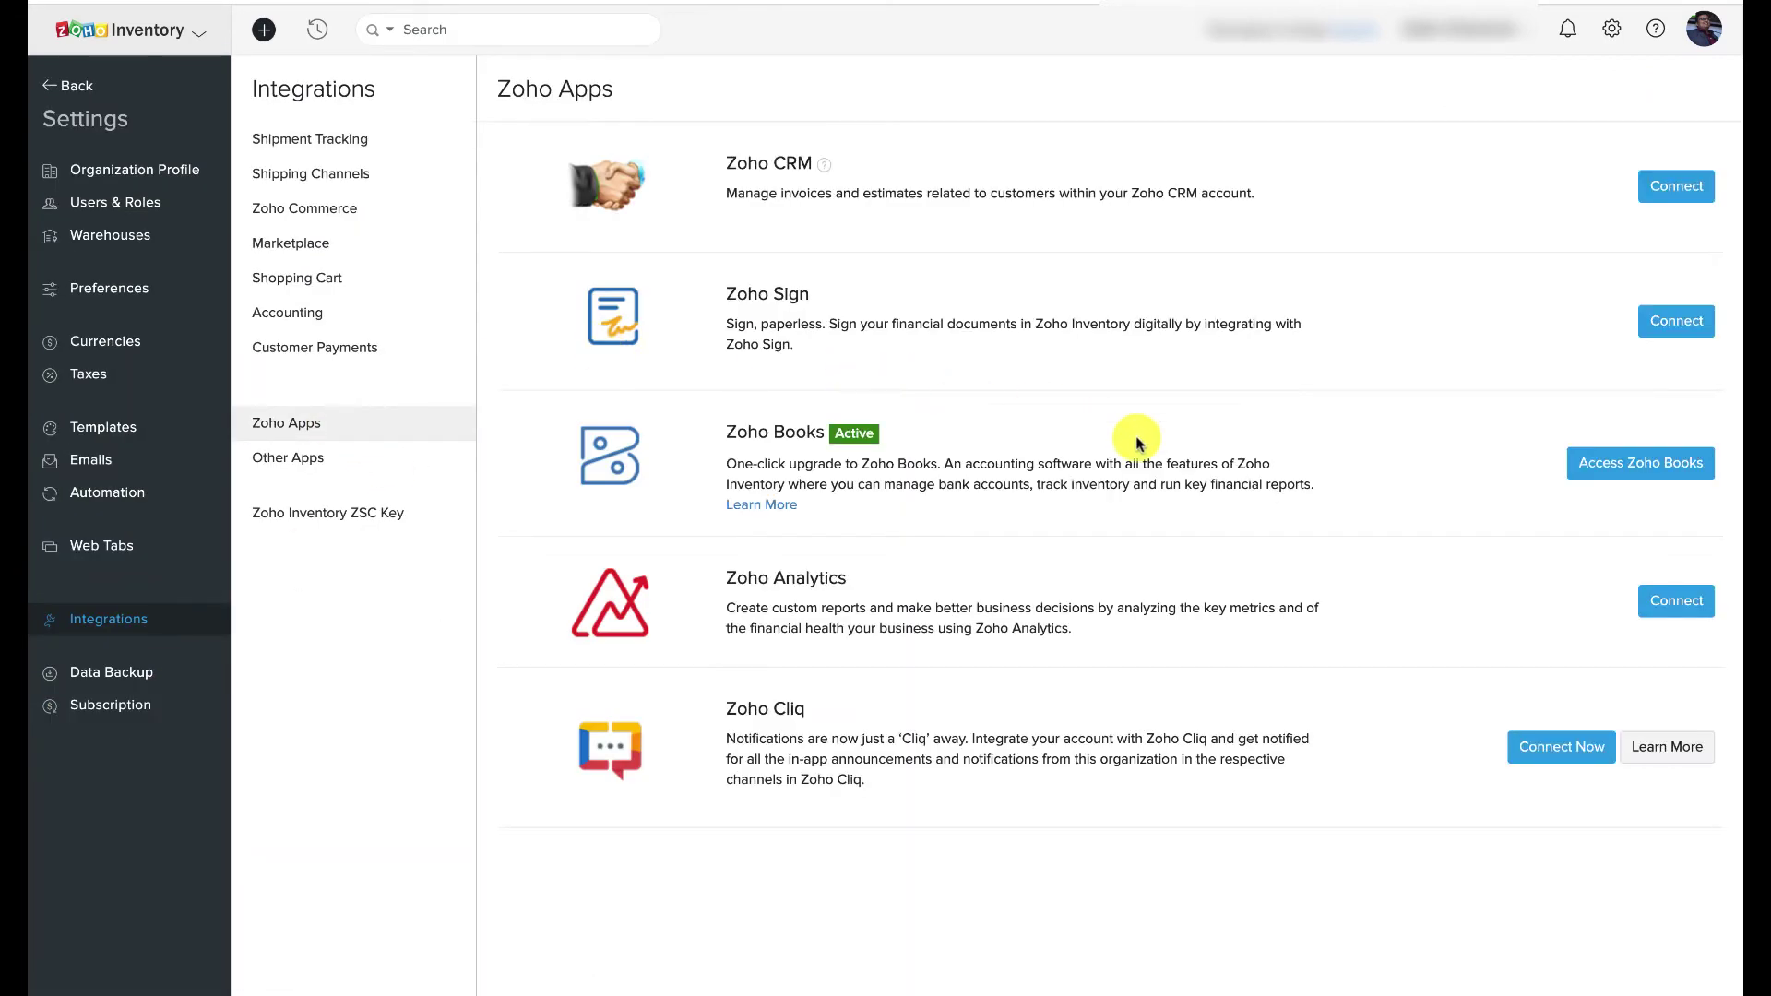
Switch to Zoho Books and open the opening balances in its settings
click(1597, 459)
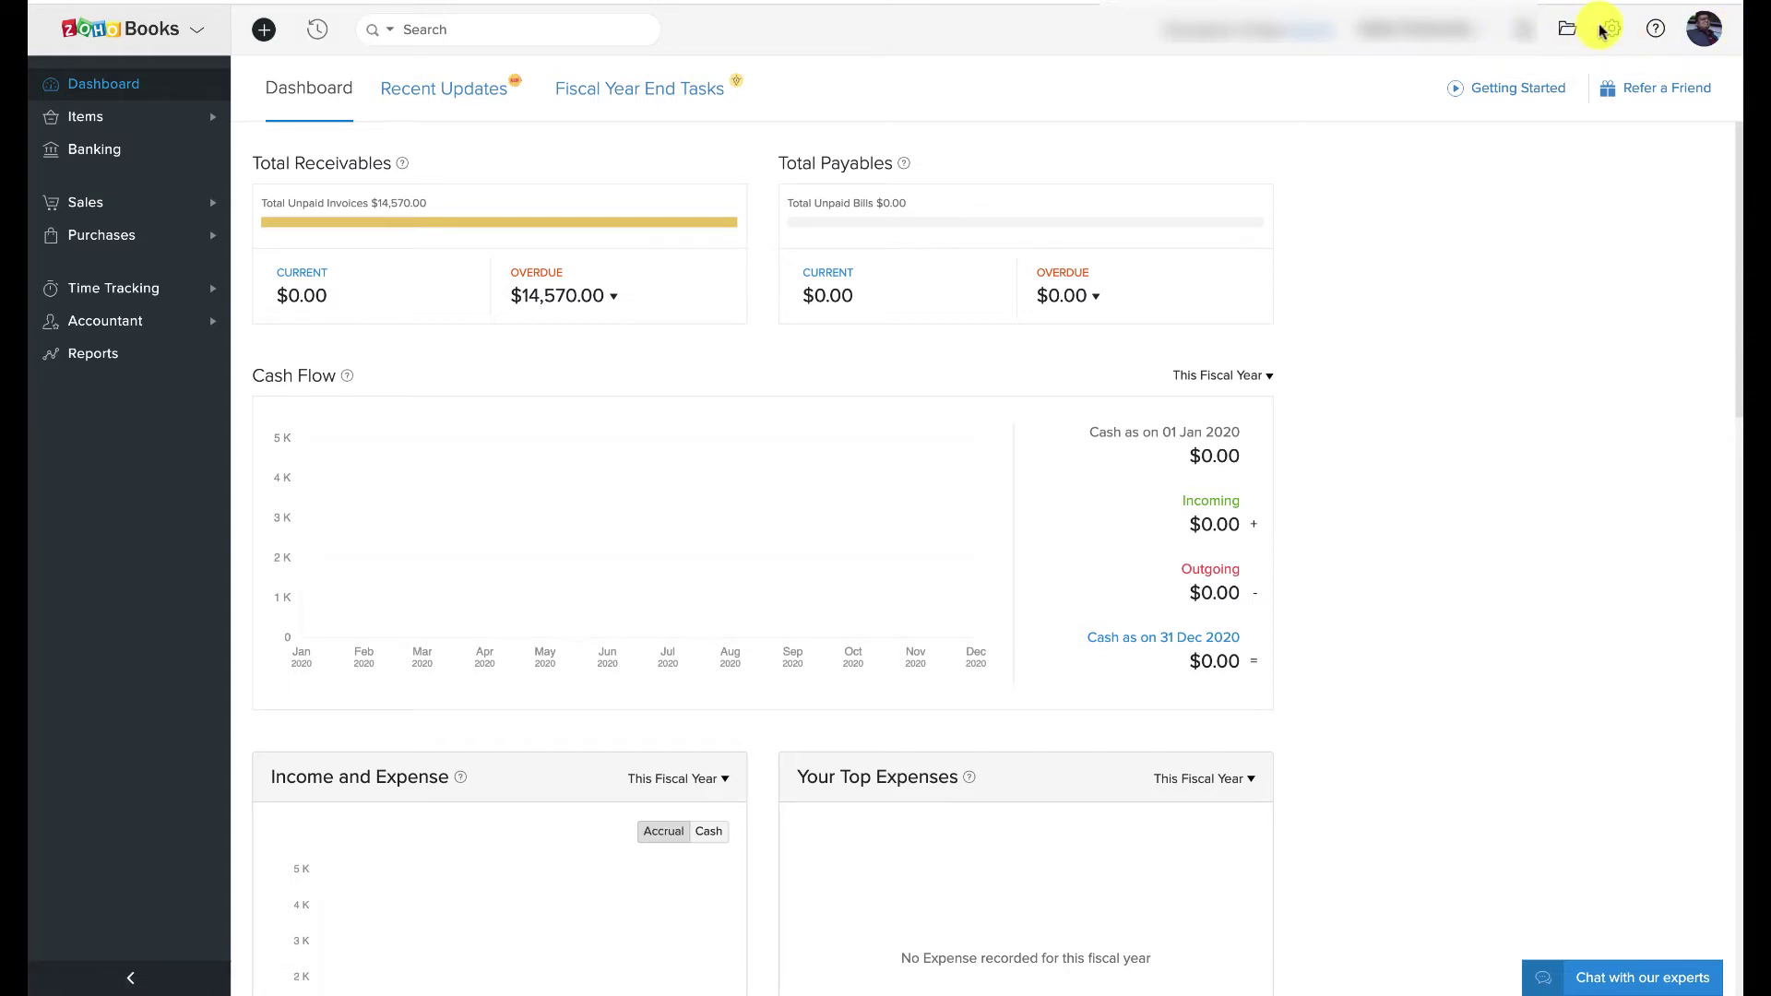
click(1610, 32)
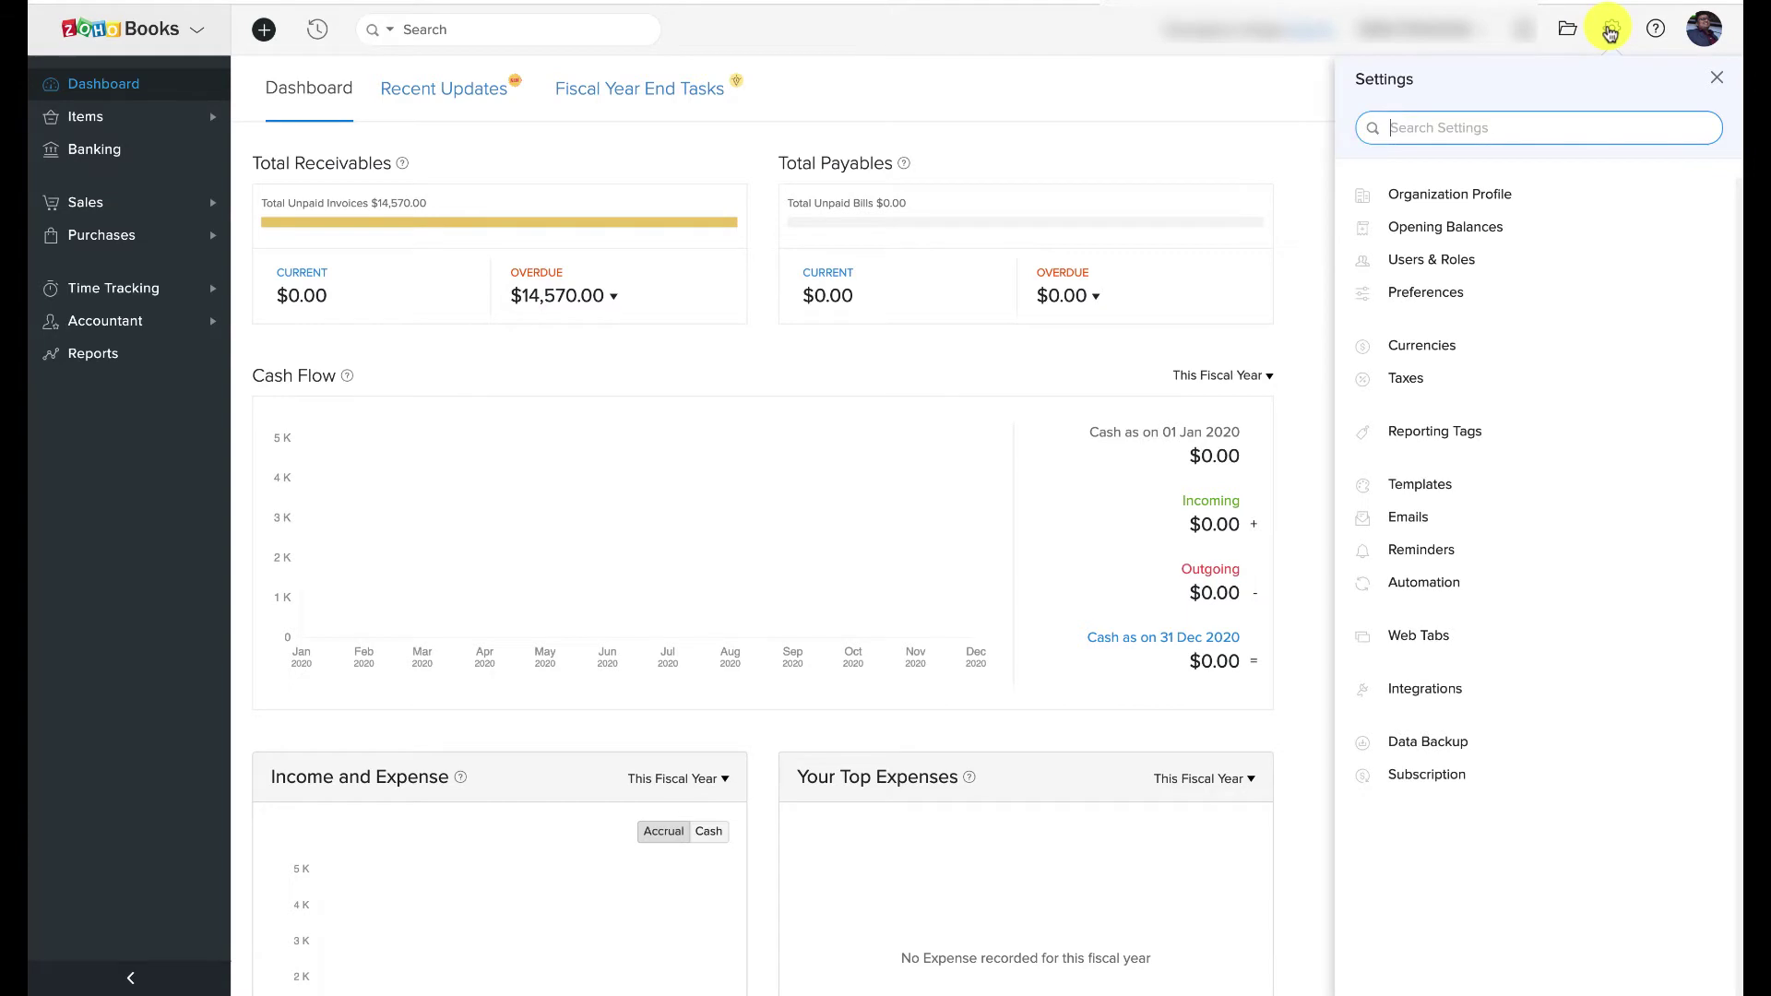
click(1523, 226)
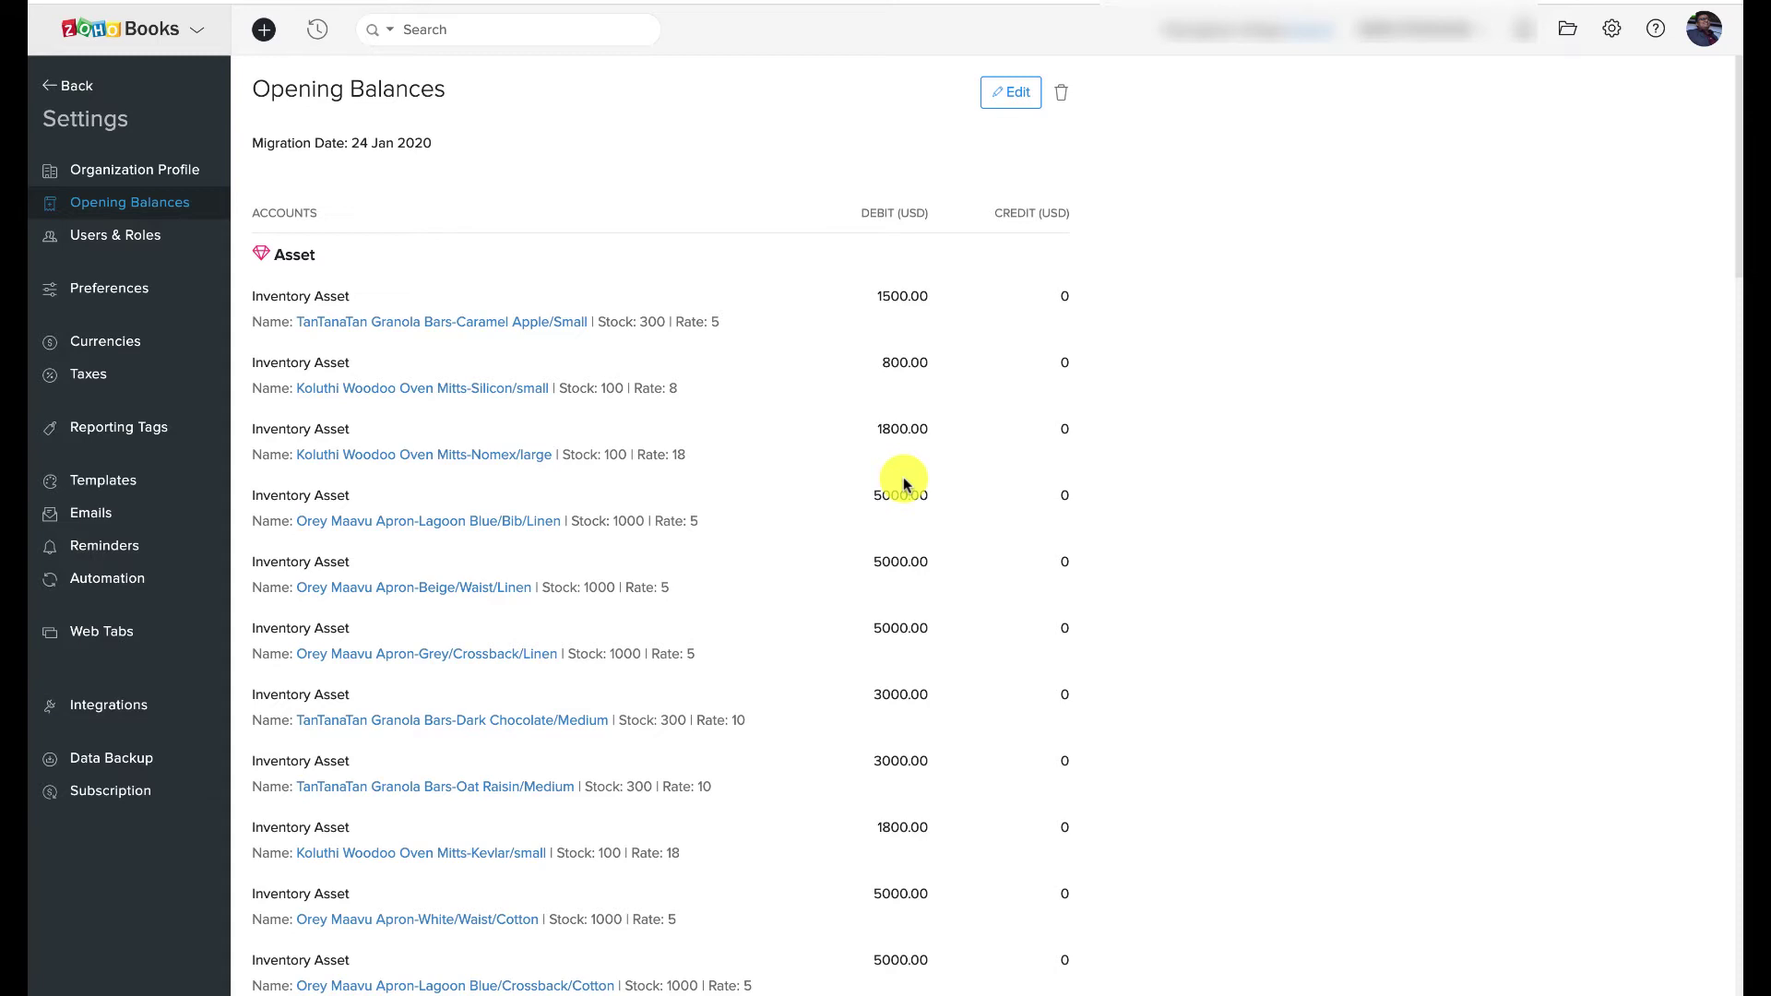
Examine the opening balances for the inventory assets, accounts receivable and liability entries
scroll(577, 523, down, 2)
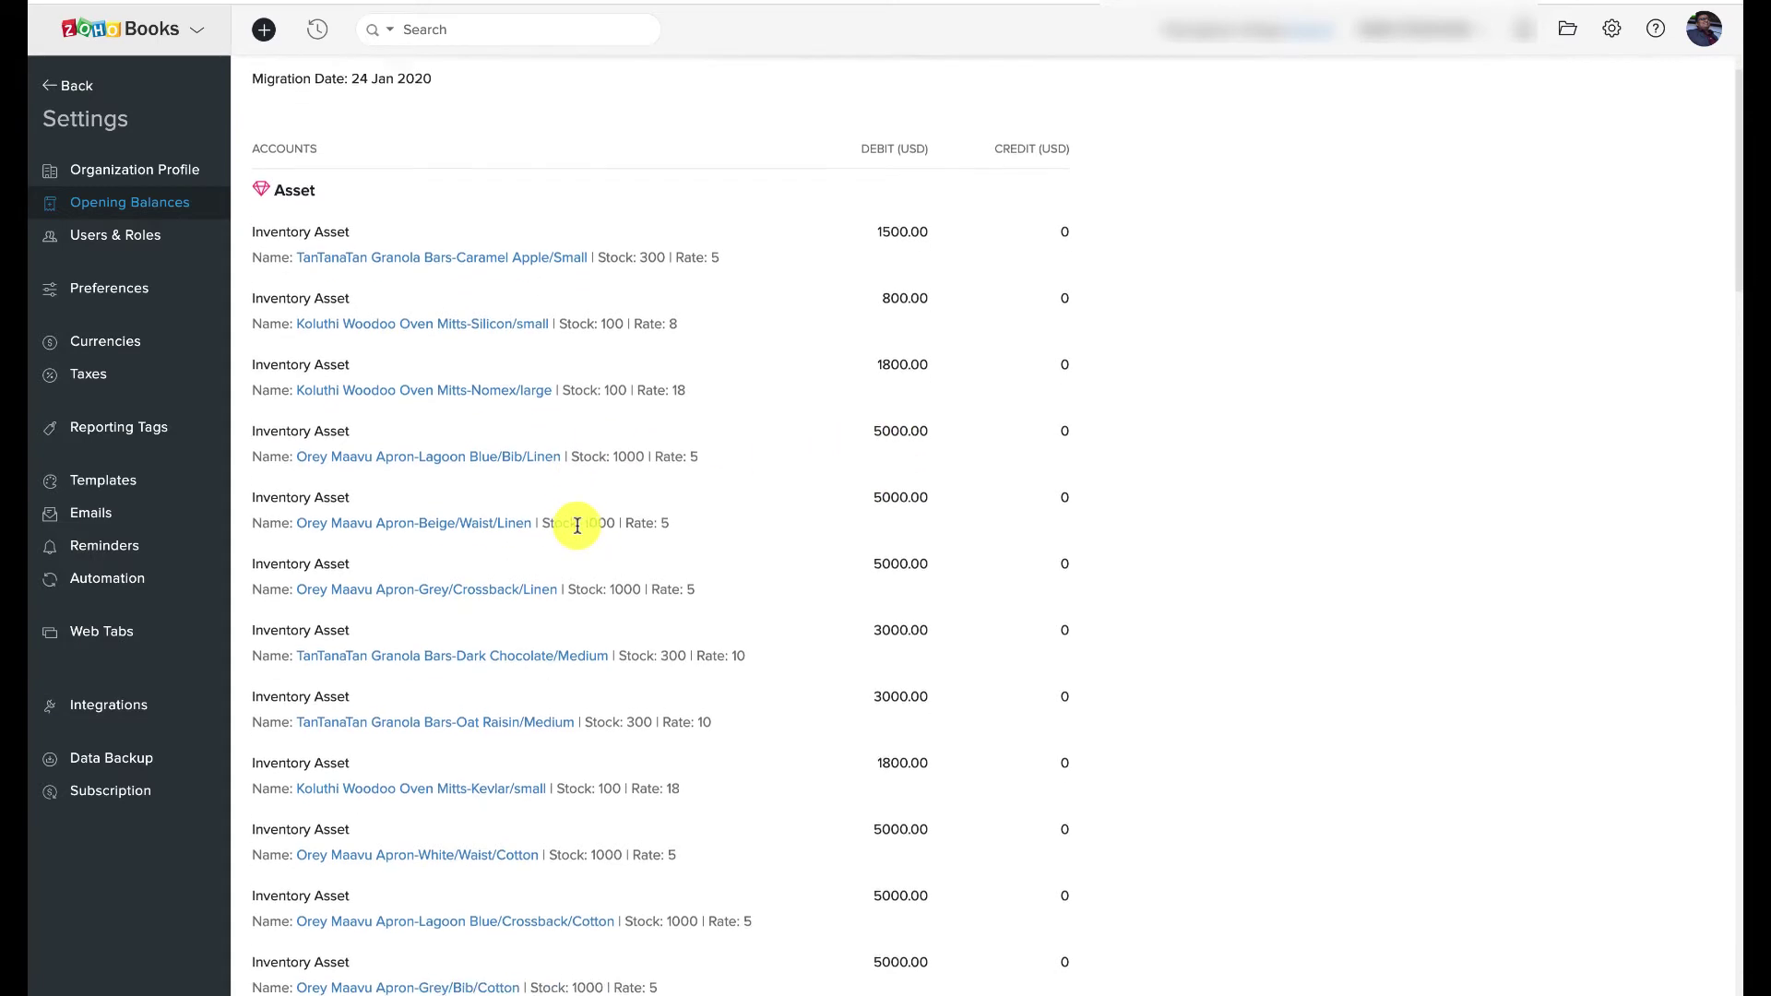
scroll(578, 526, up, 2)
scroll(577, 526, down, 2)
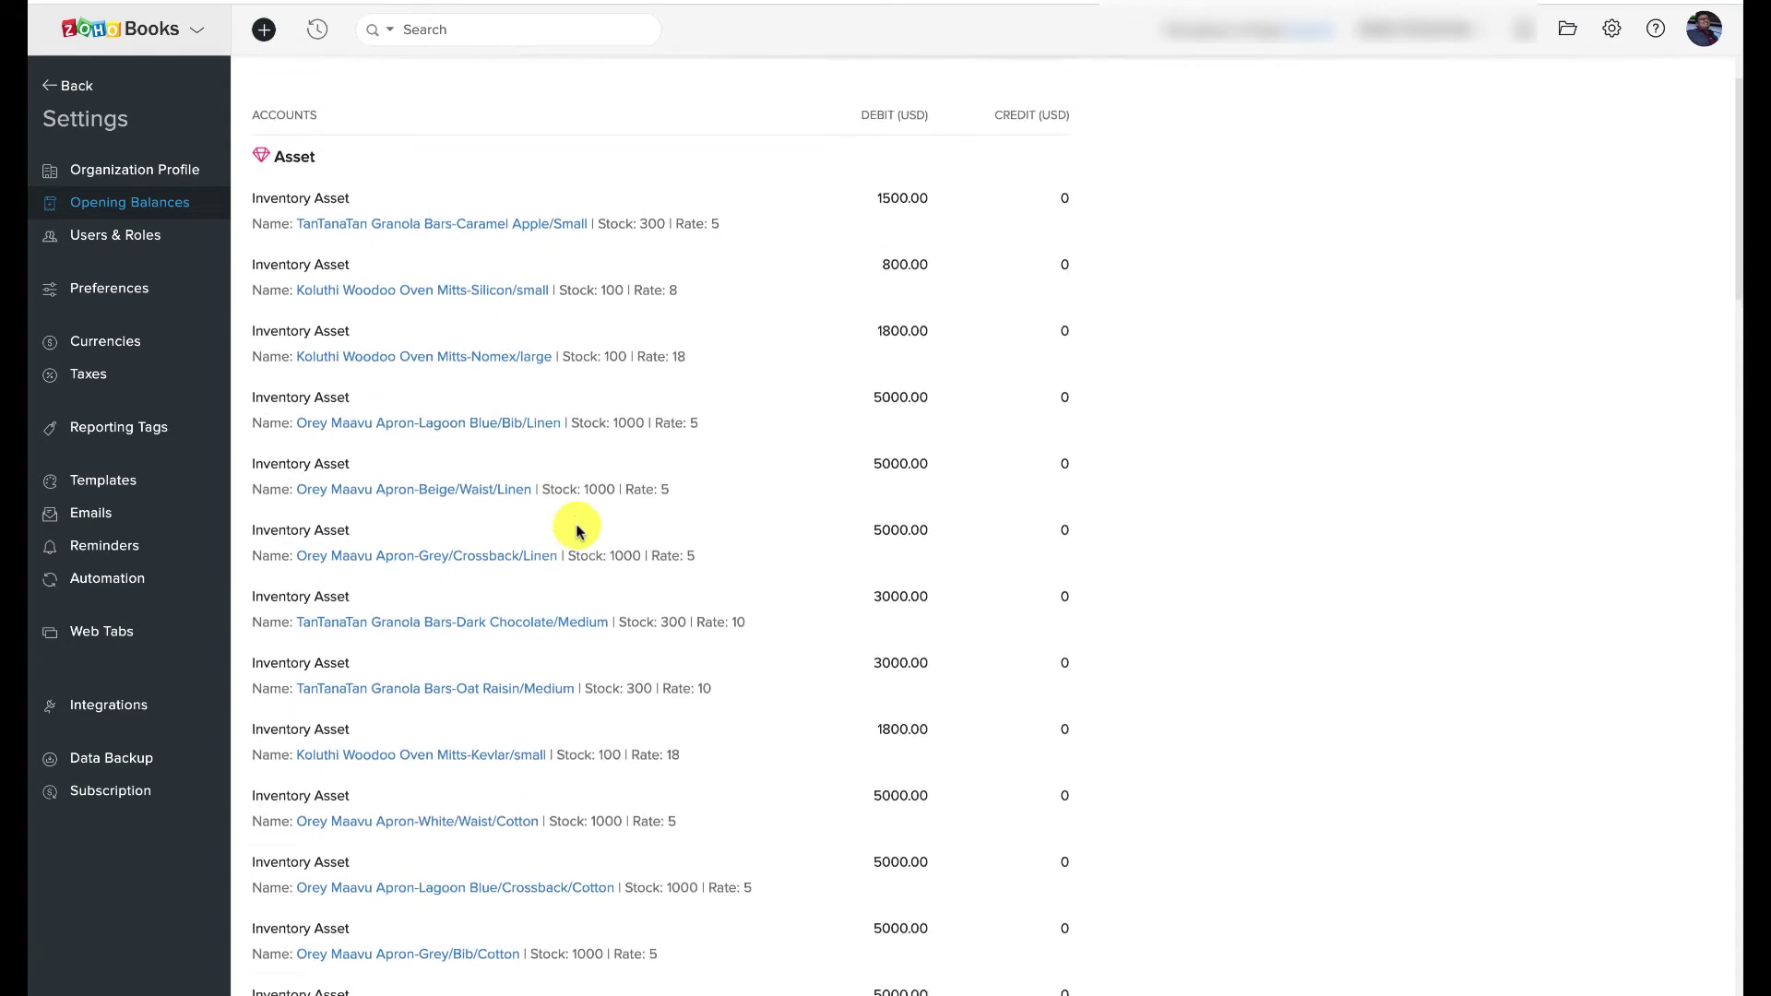
scroll(577, 526, up, 2)
scroll(577, 530, down, 10)
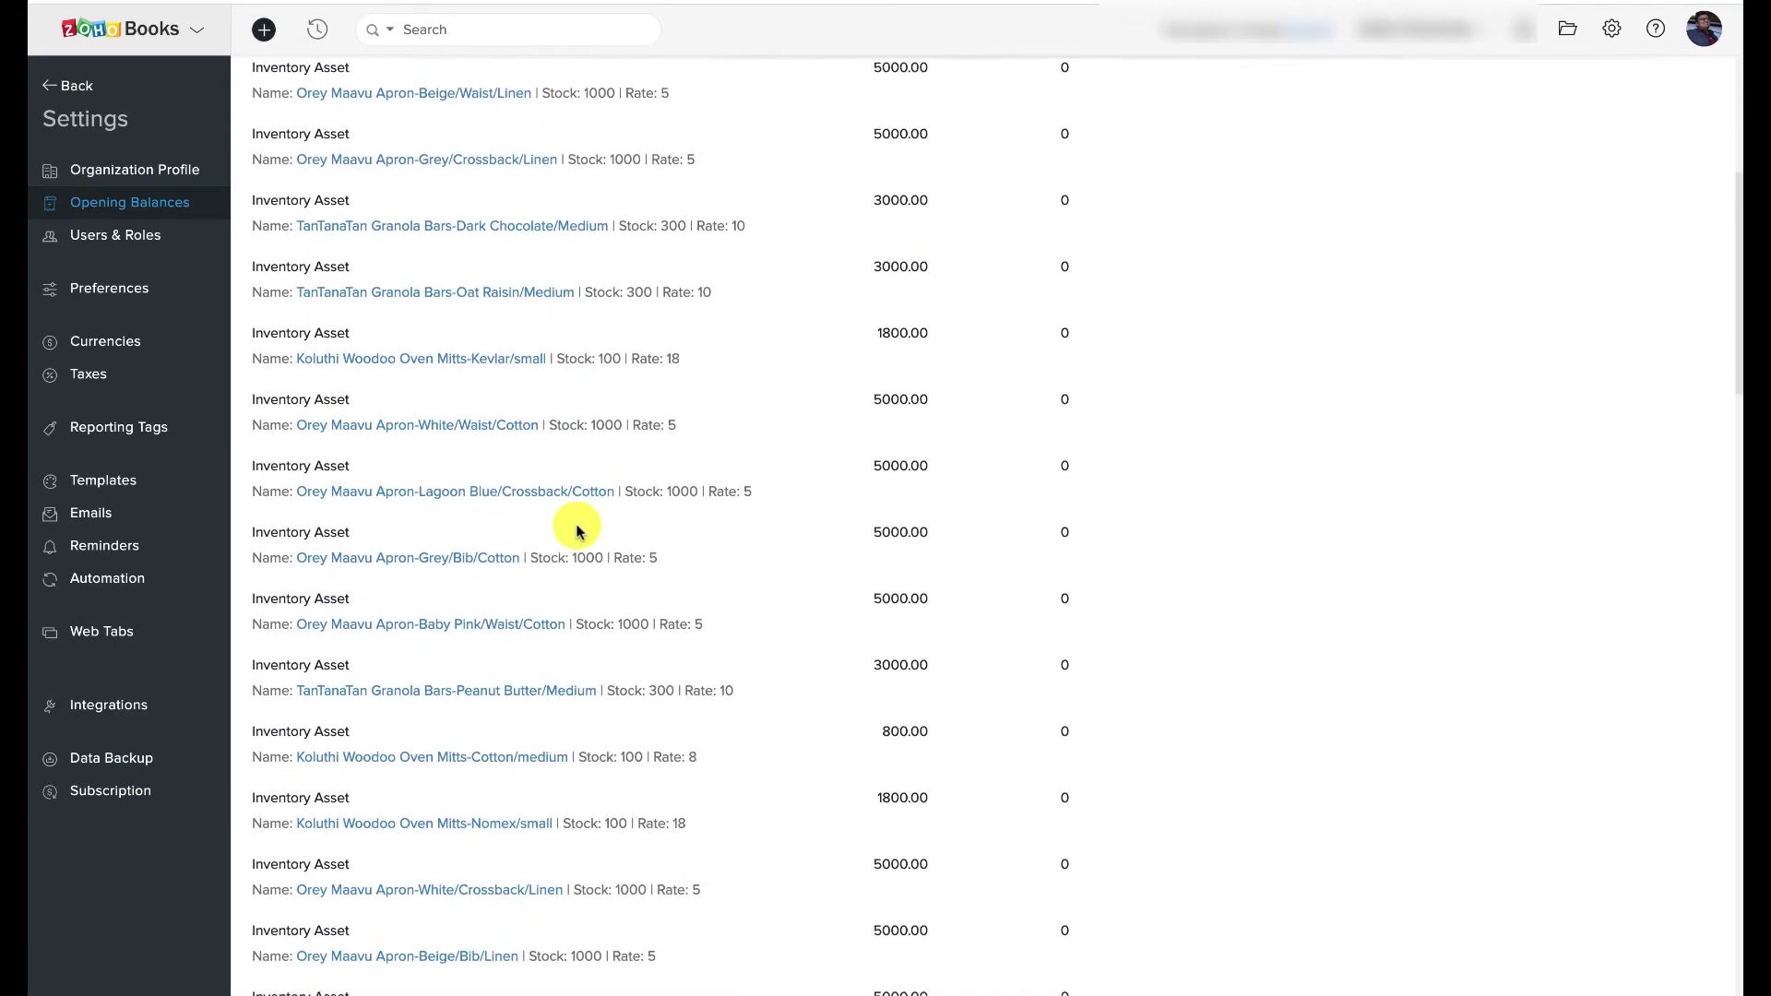
scroll(578, 525, down, 15)
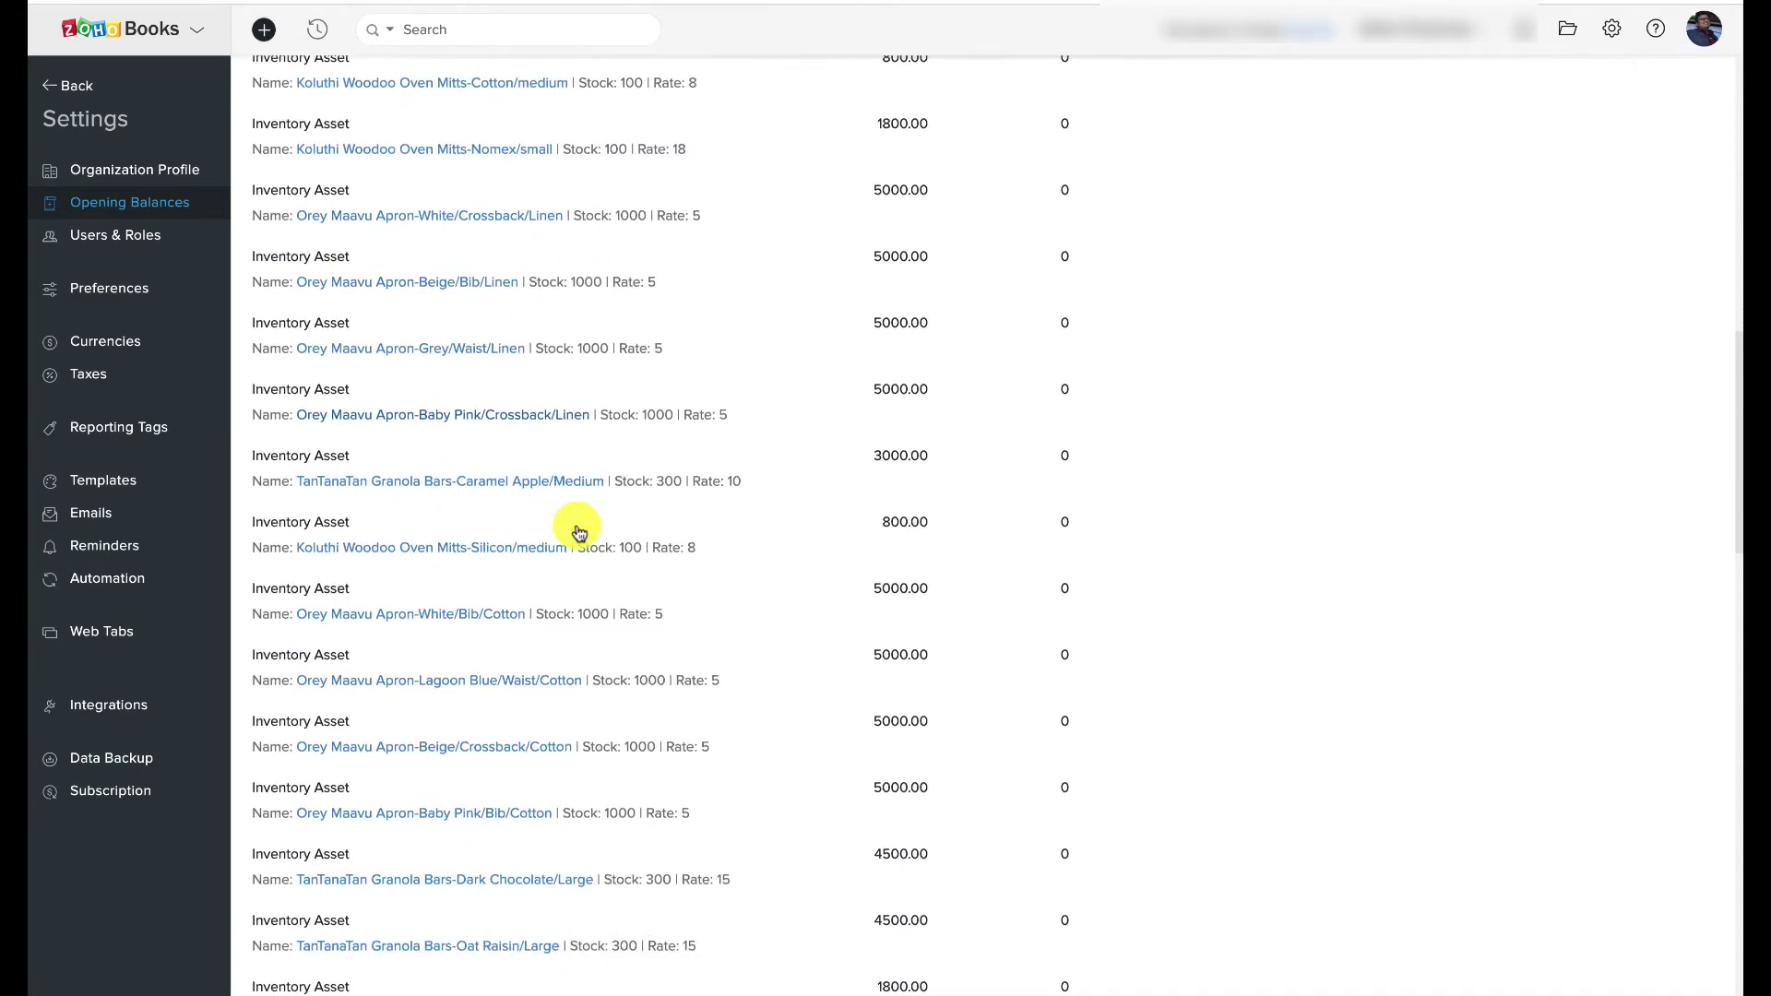
scroll(577, 530, down, 15)
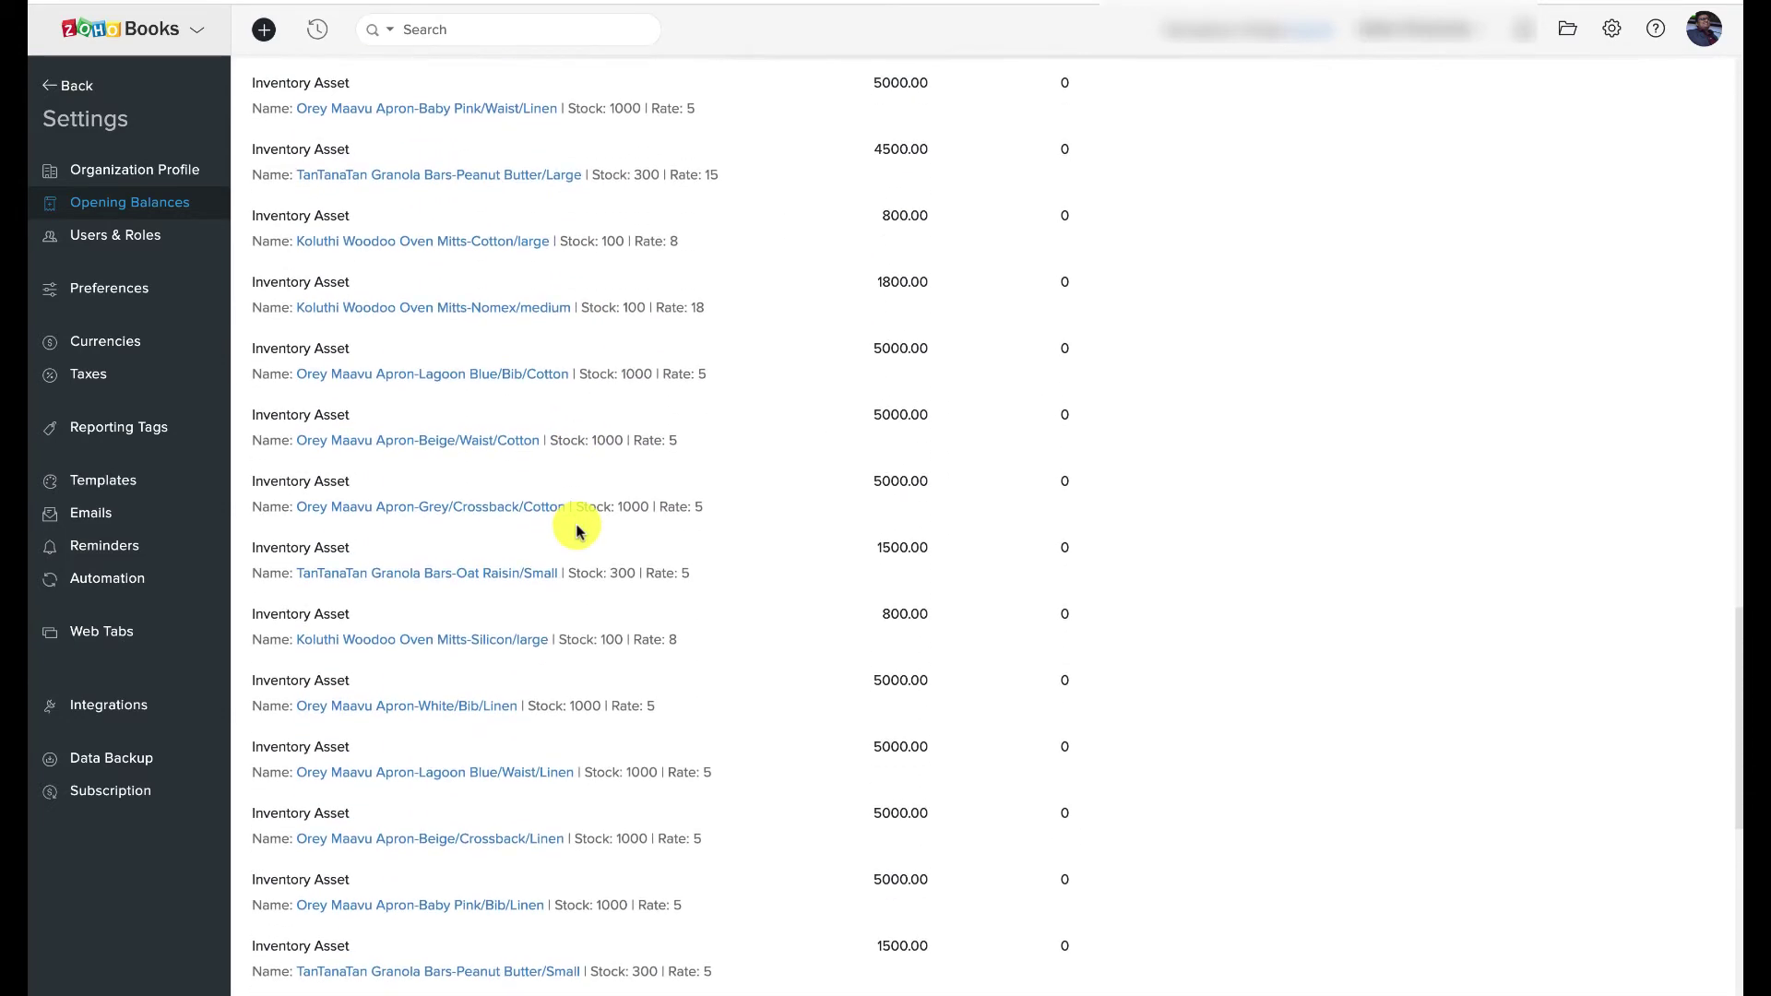
scroll(578, 526, down, 8)
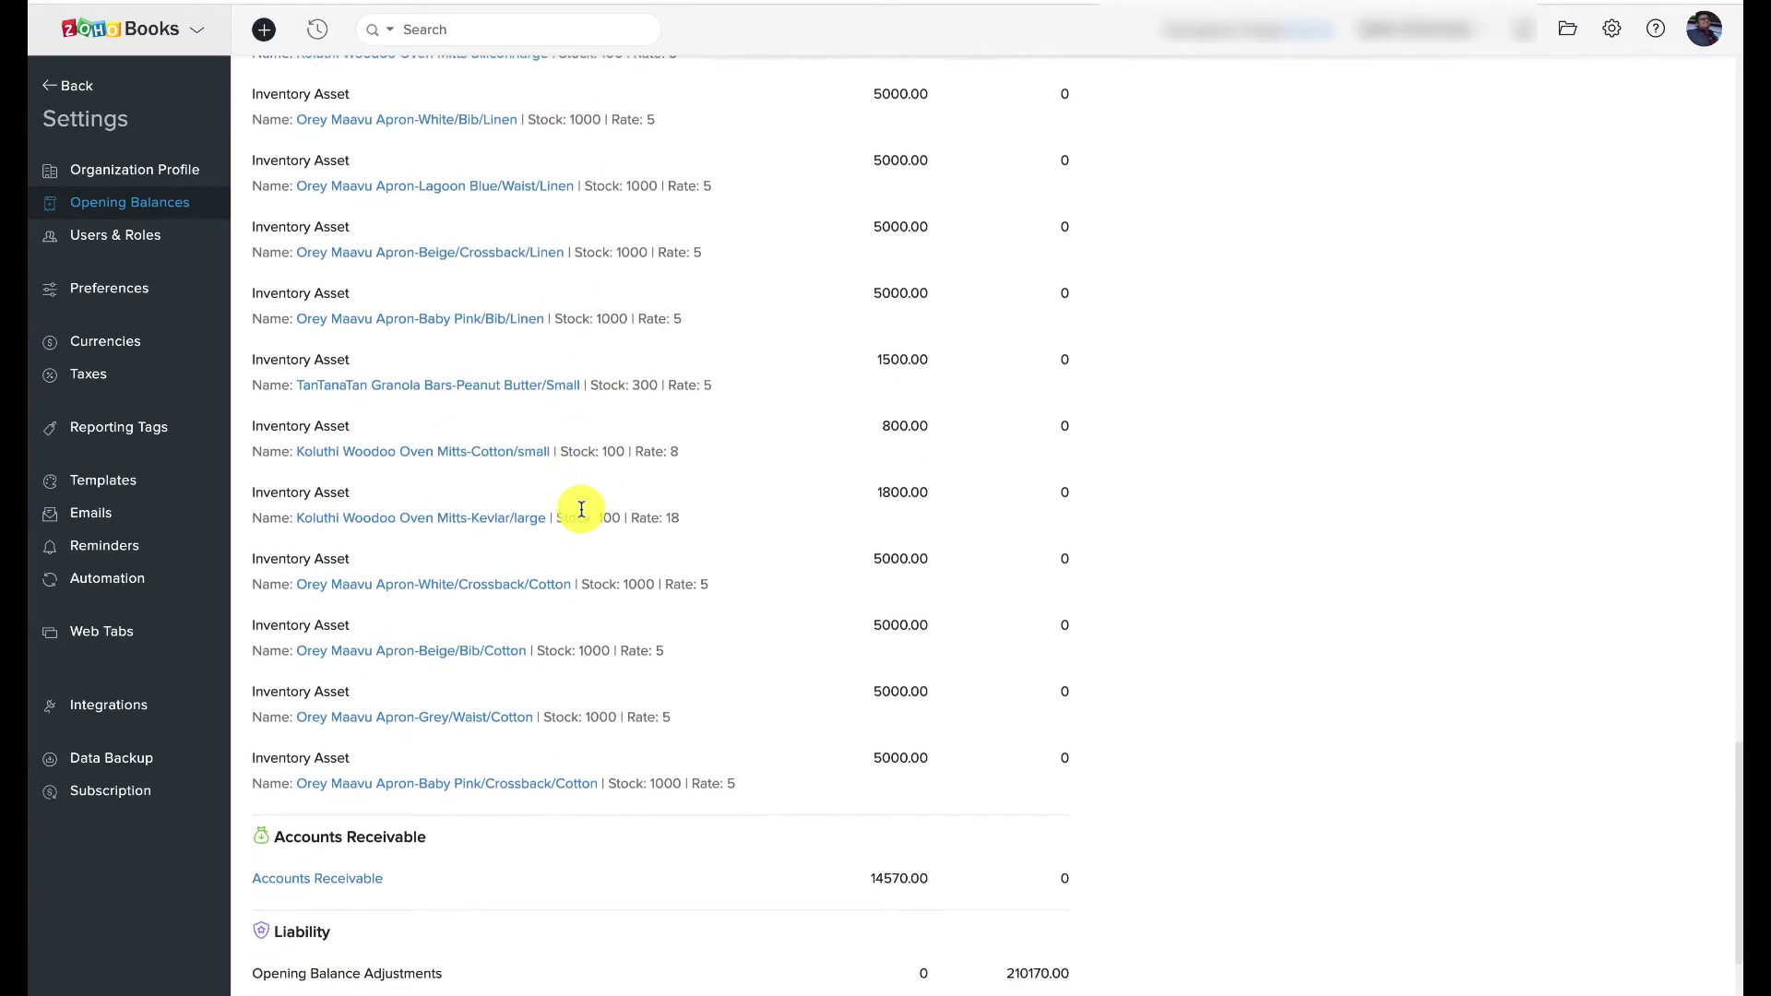
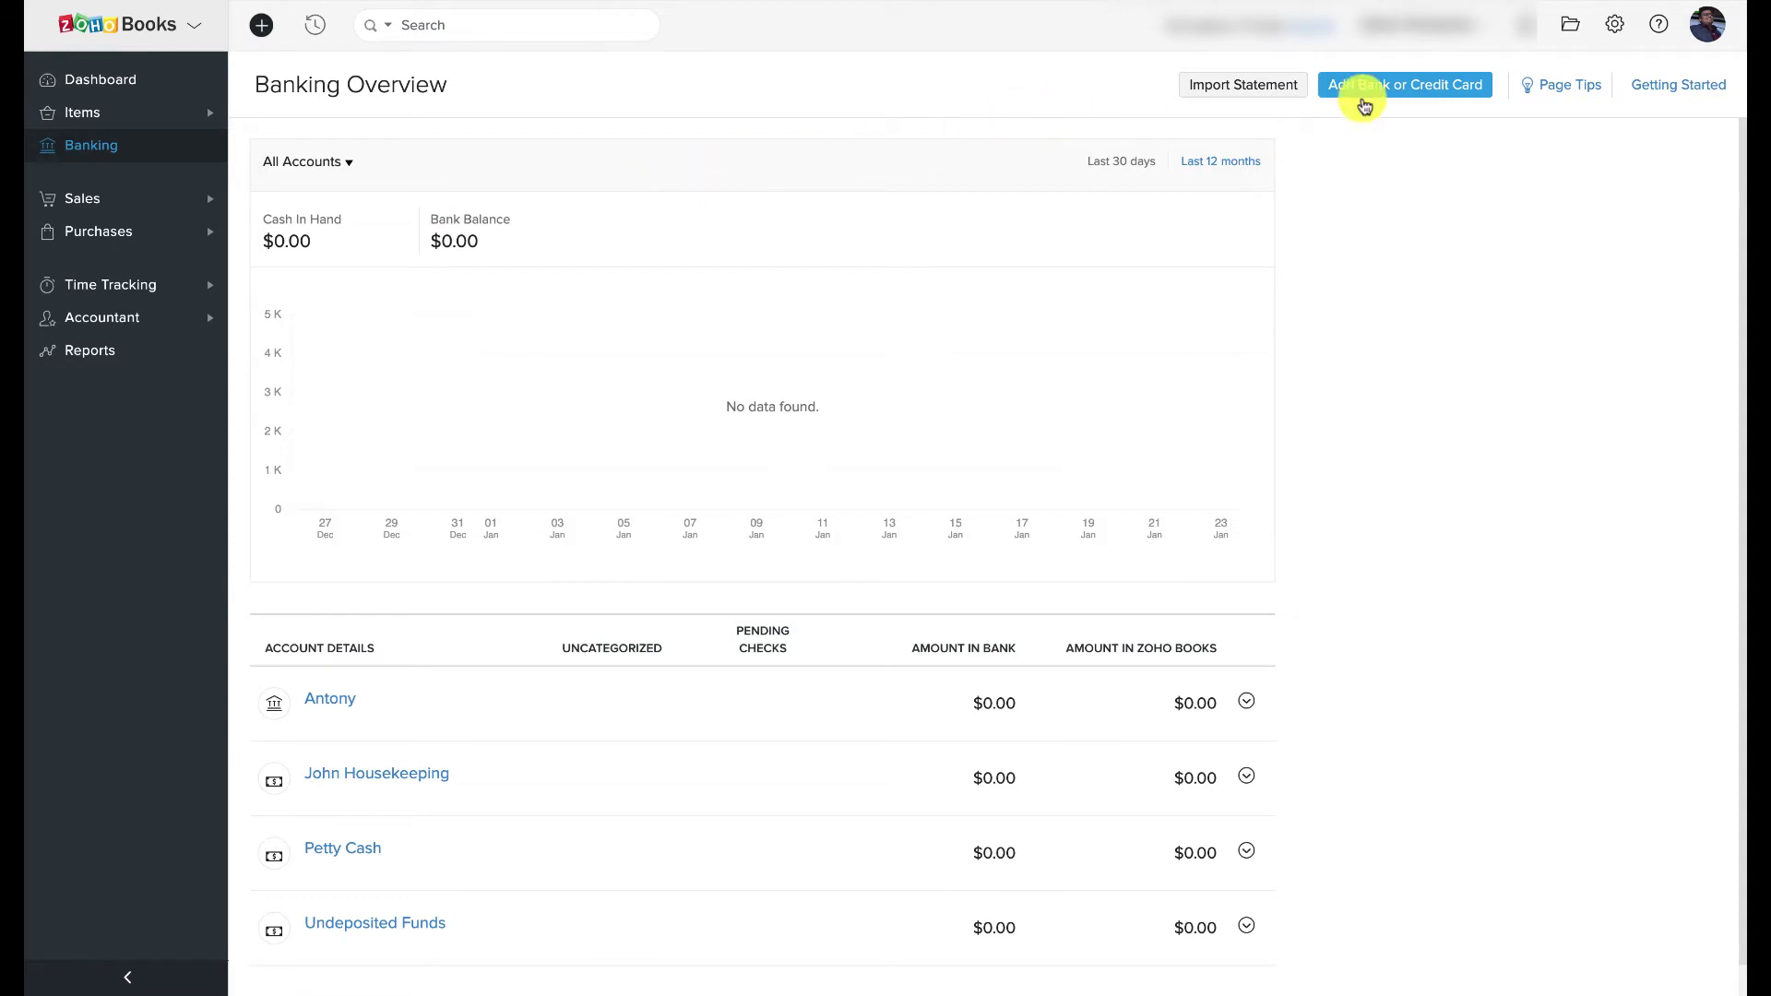
Start adding a bank or credit card and look through the feed providers and the list of supported banks
click(1403, 92)
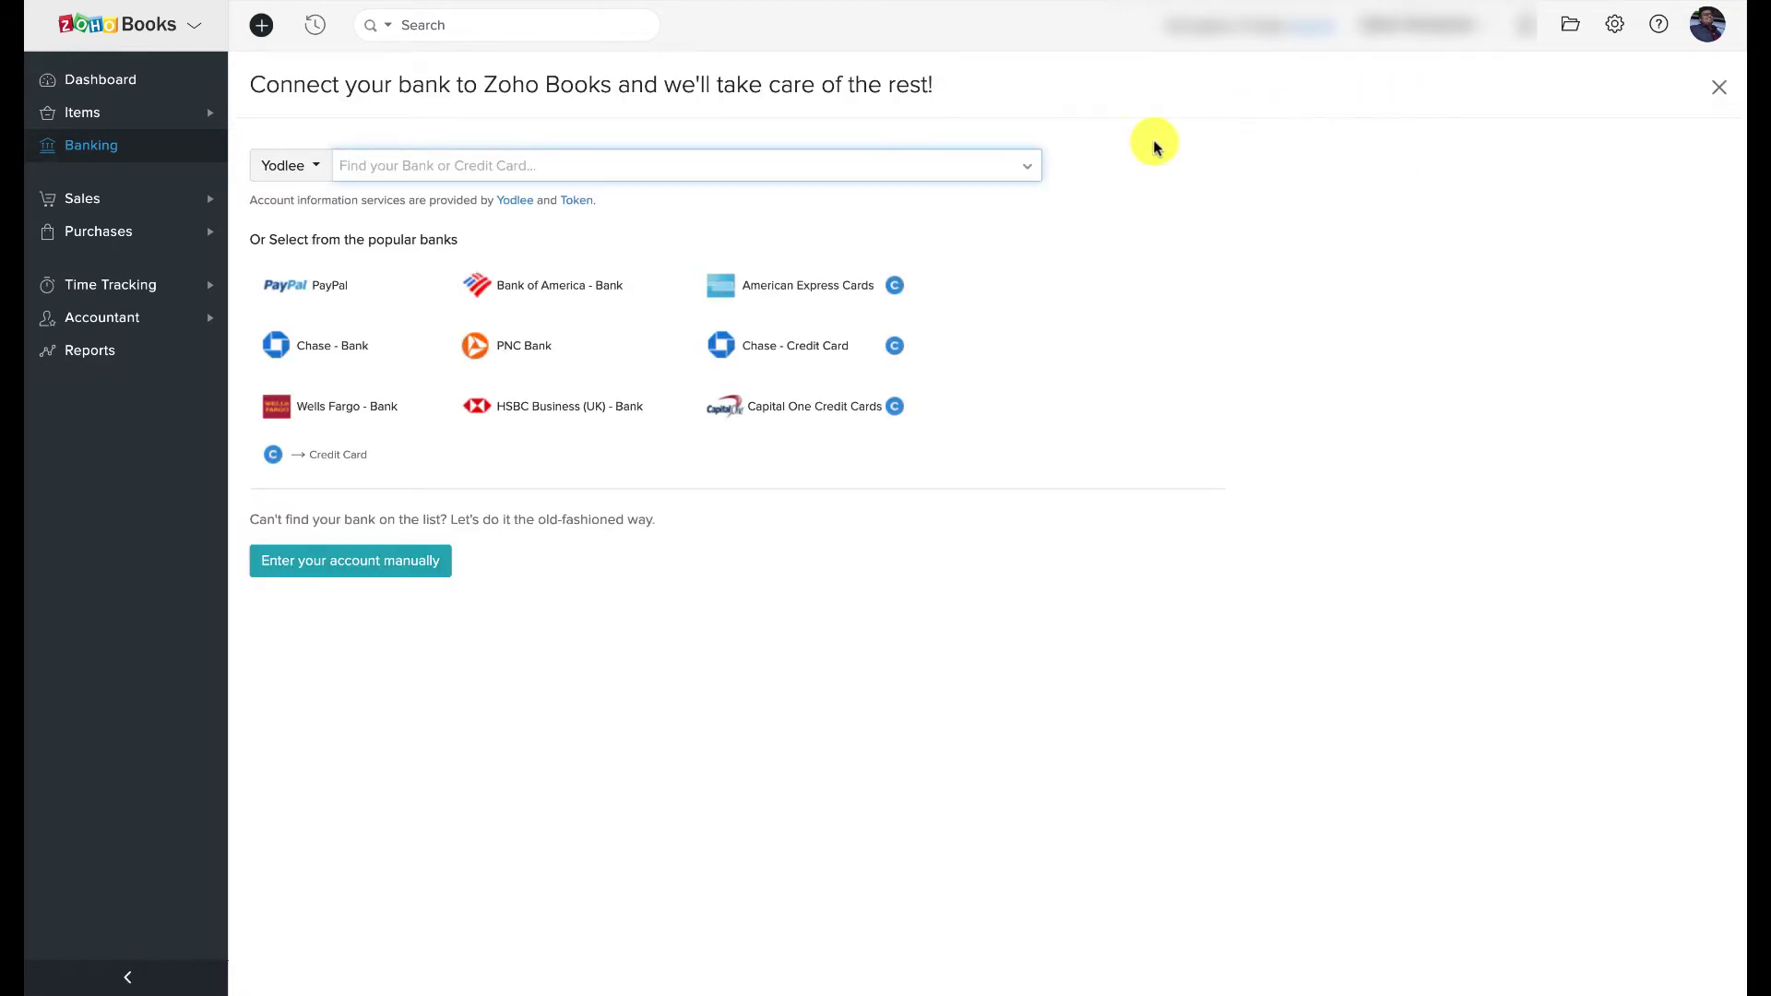
click(315, 166)
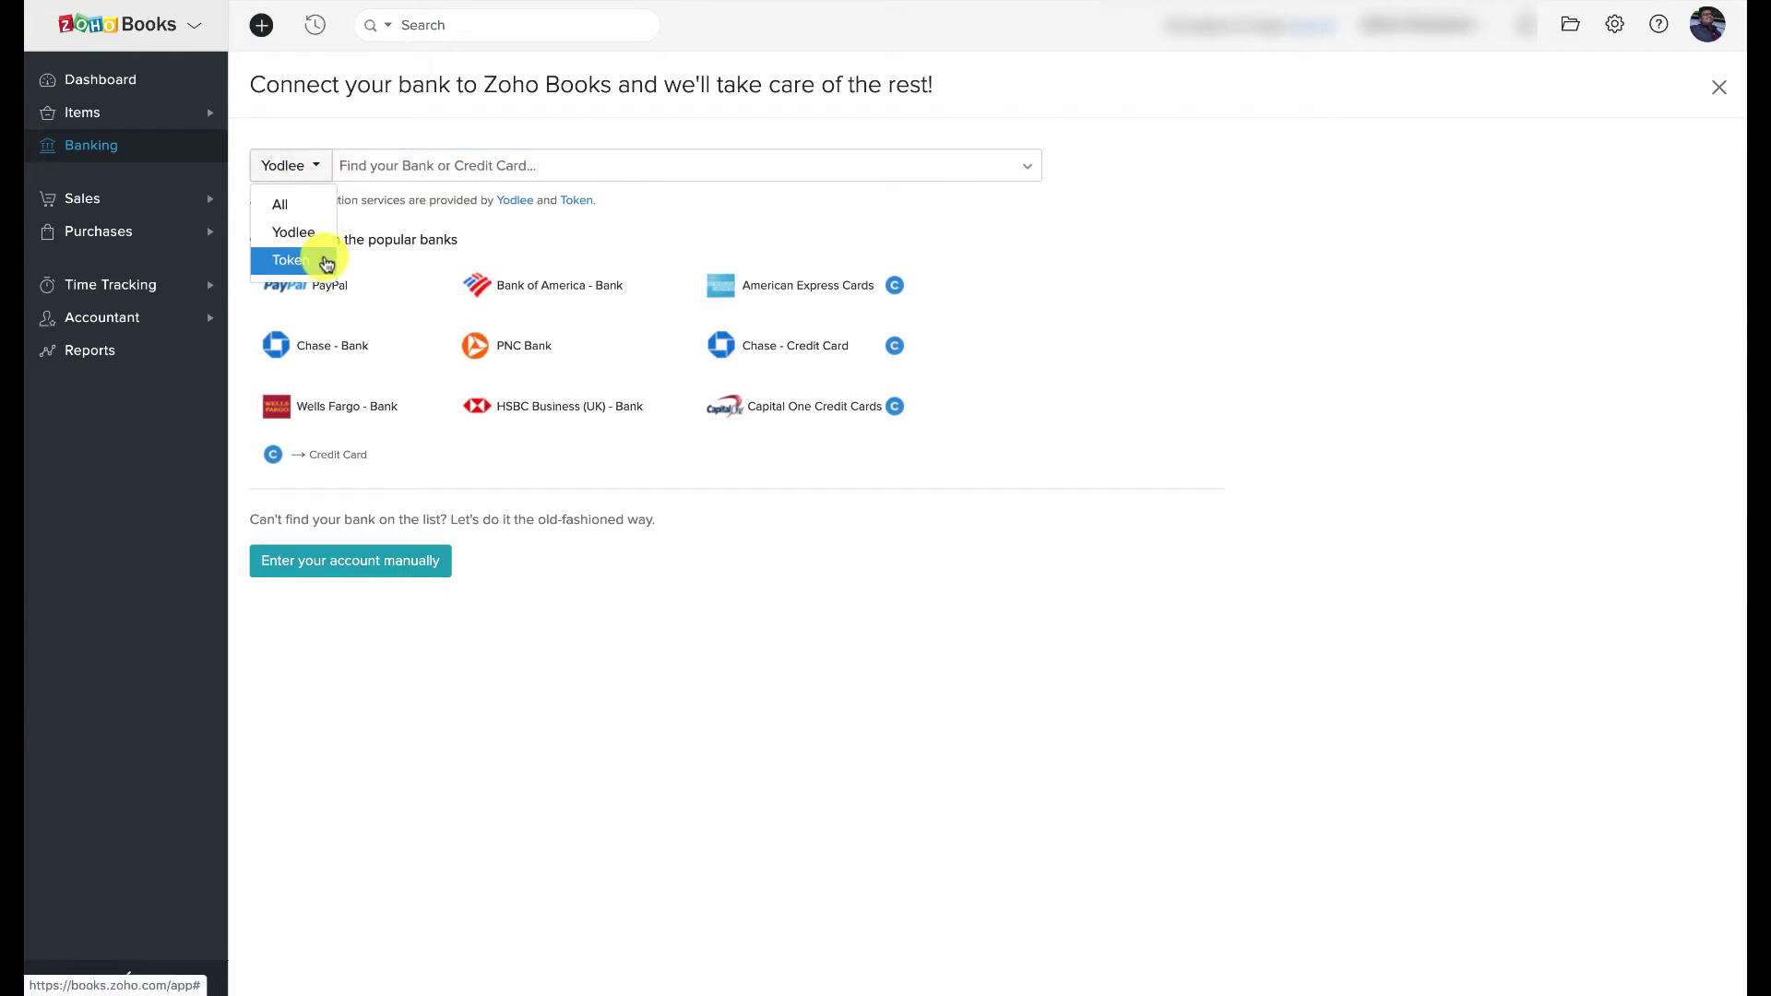
click(1027, 167)
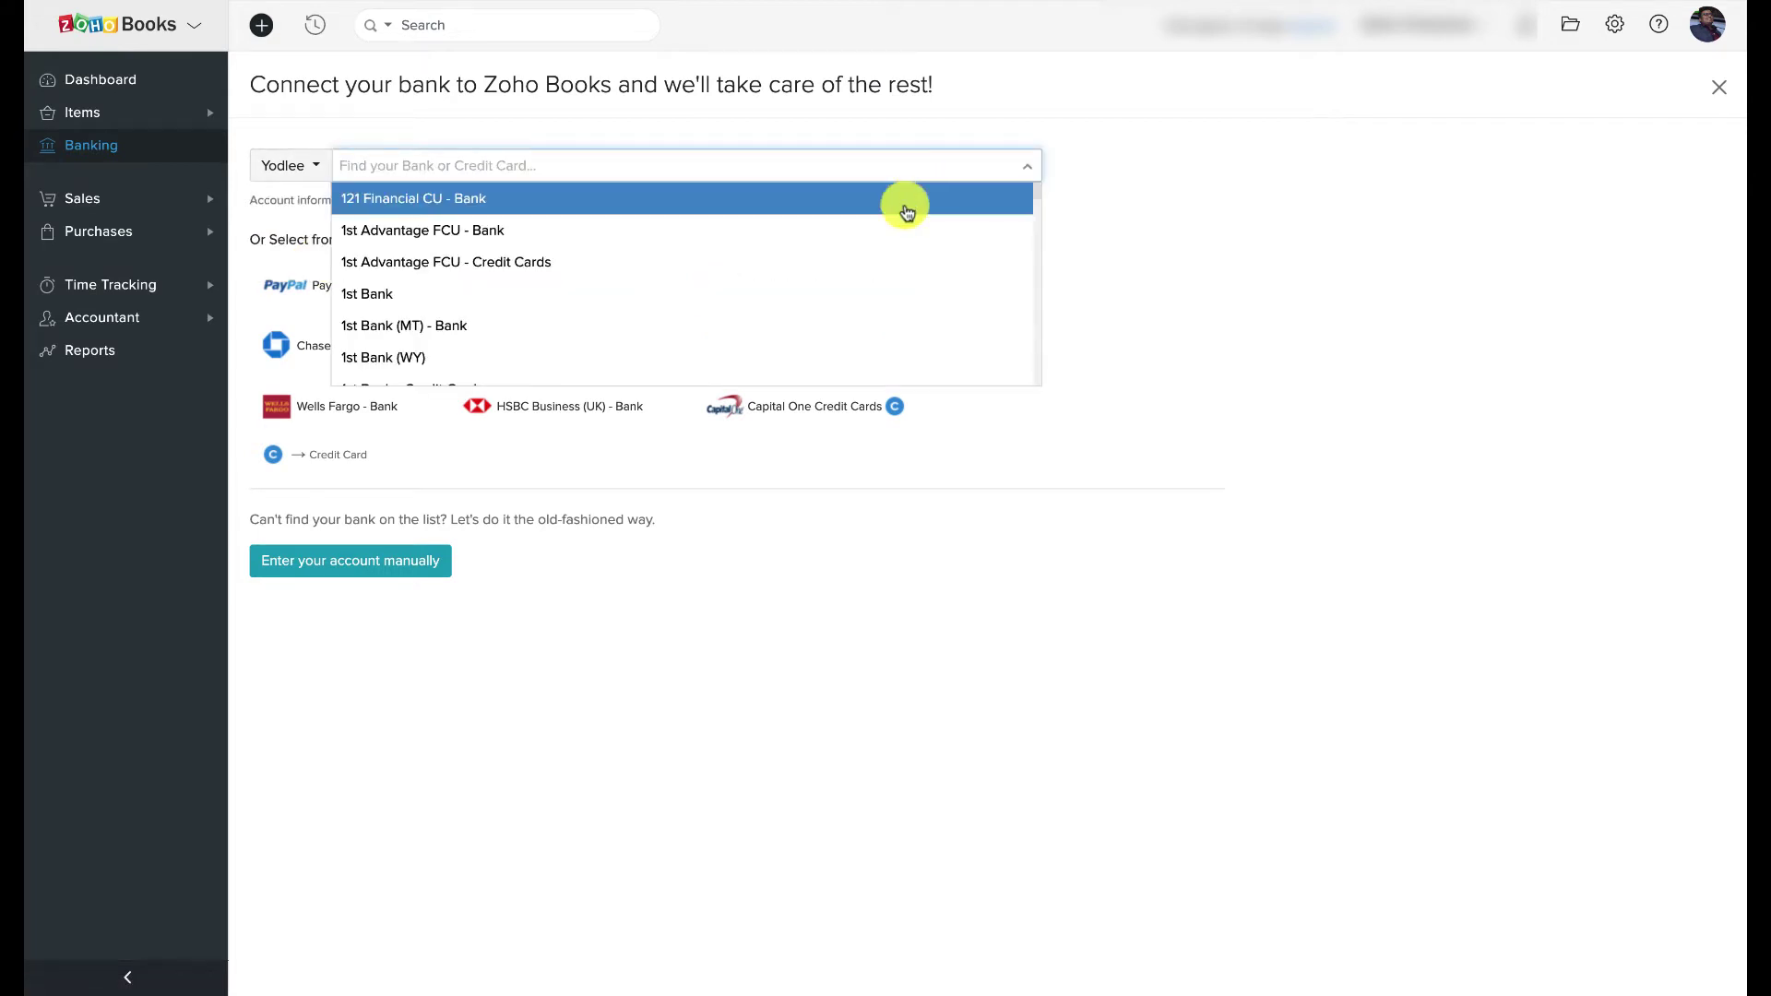
scroll(804, 283, down, 5)
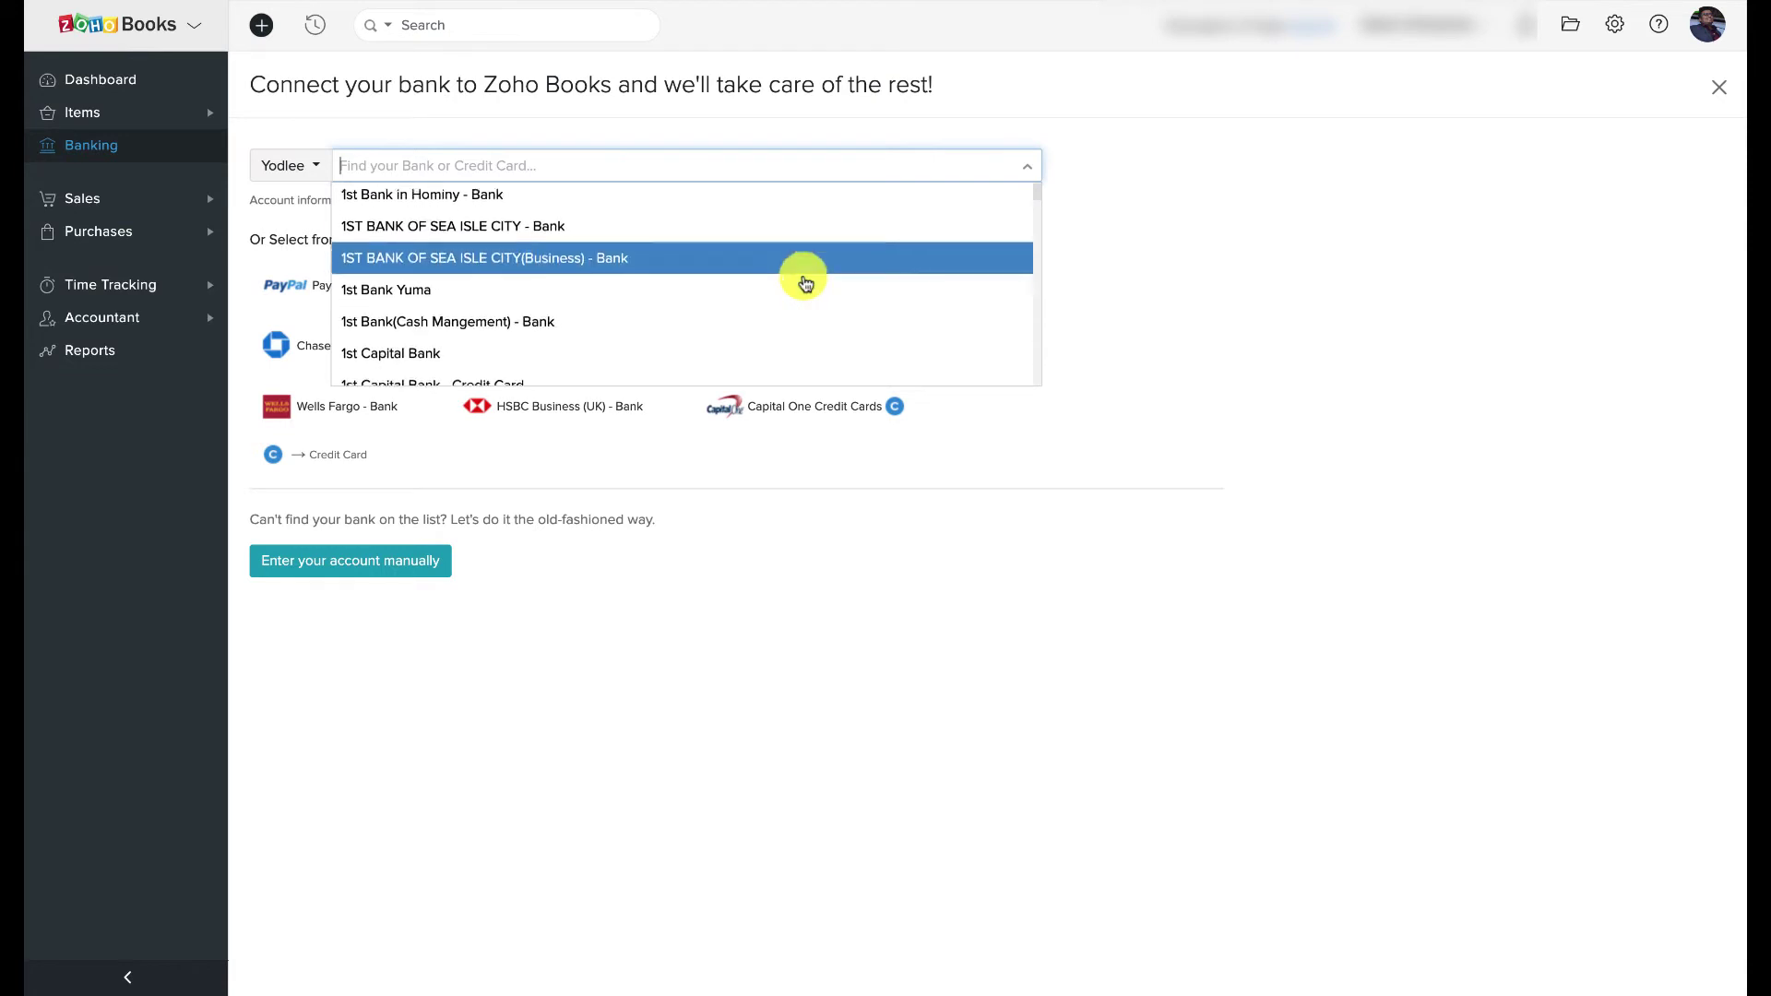
scroll(804, 283, down, 1)
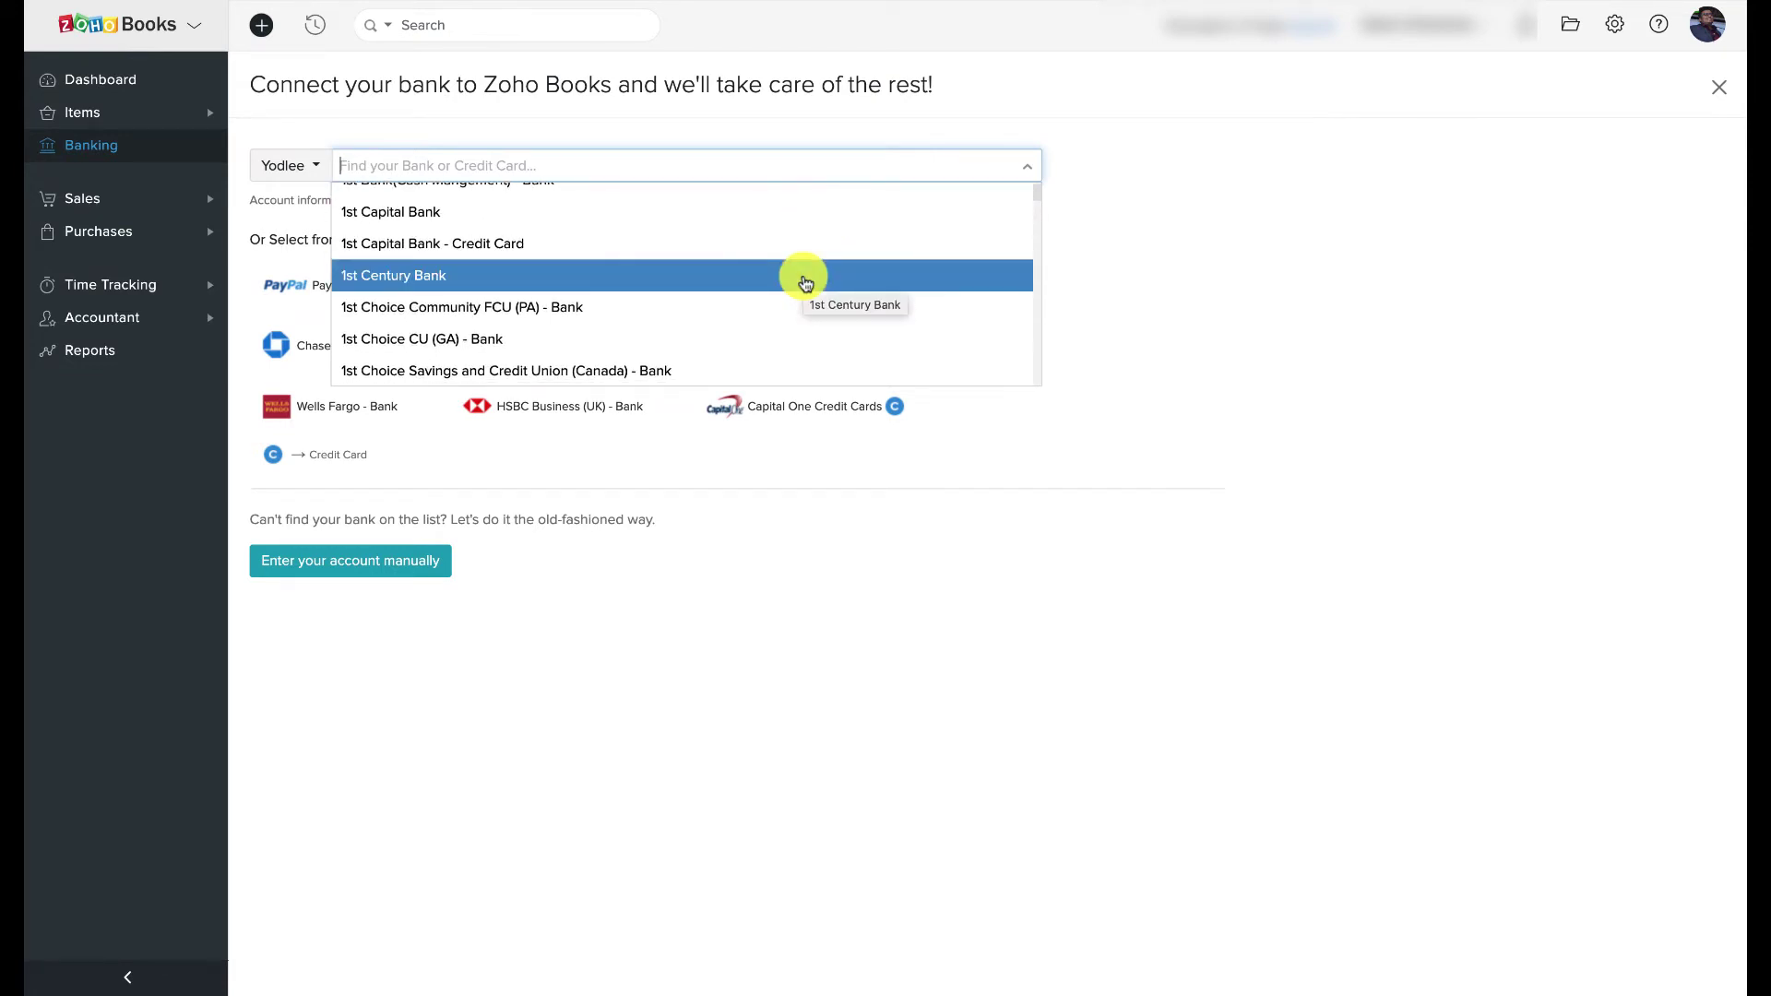
scroll(996, 295, down, 1)
scroll(997, 293, down, 1)
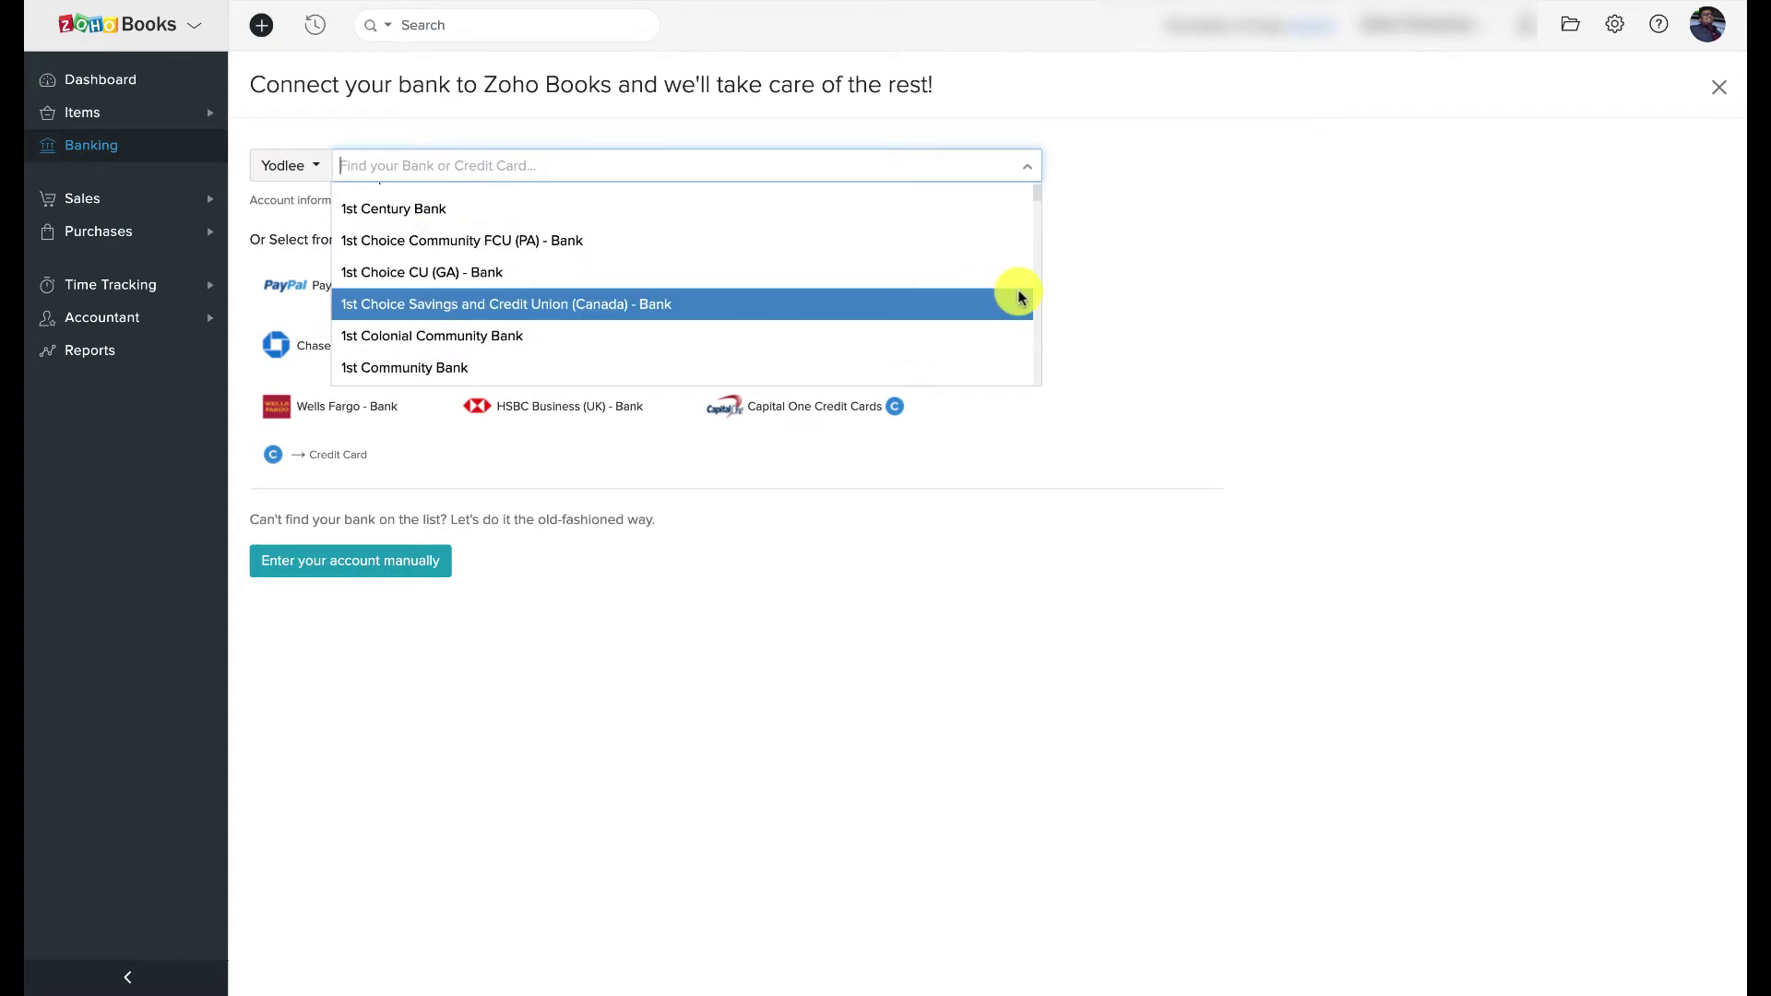
click(1139, 733)
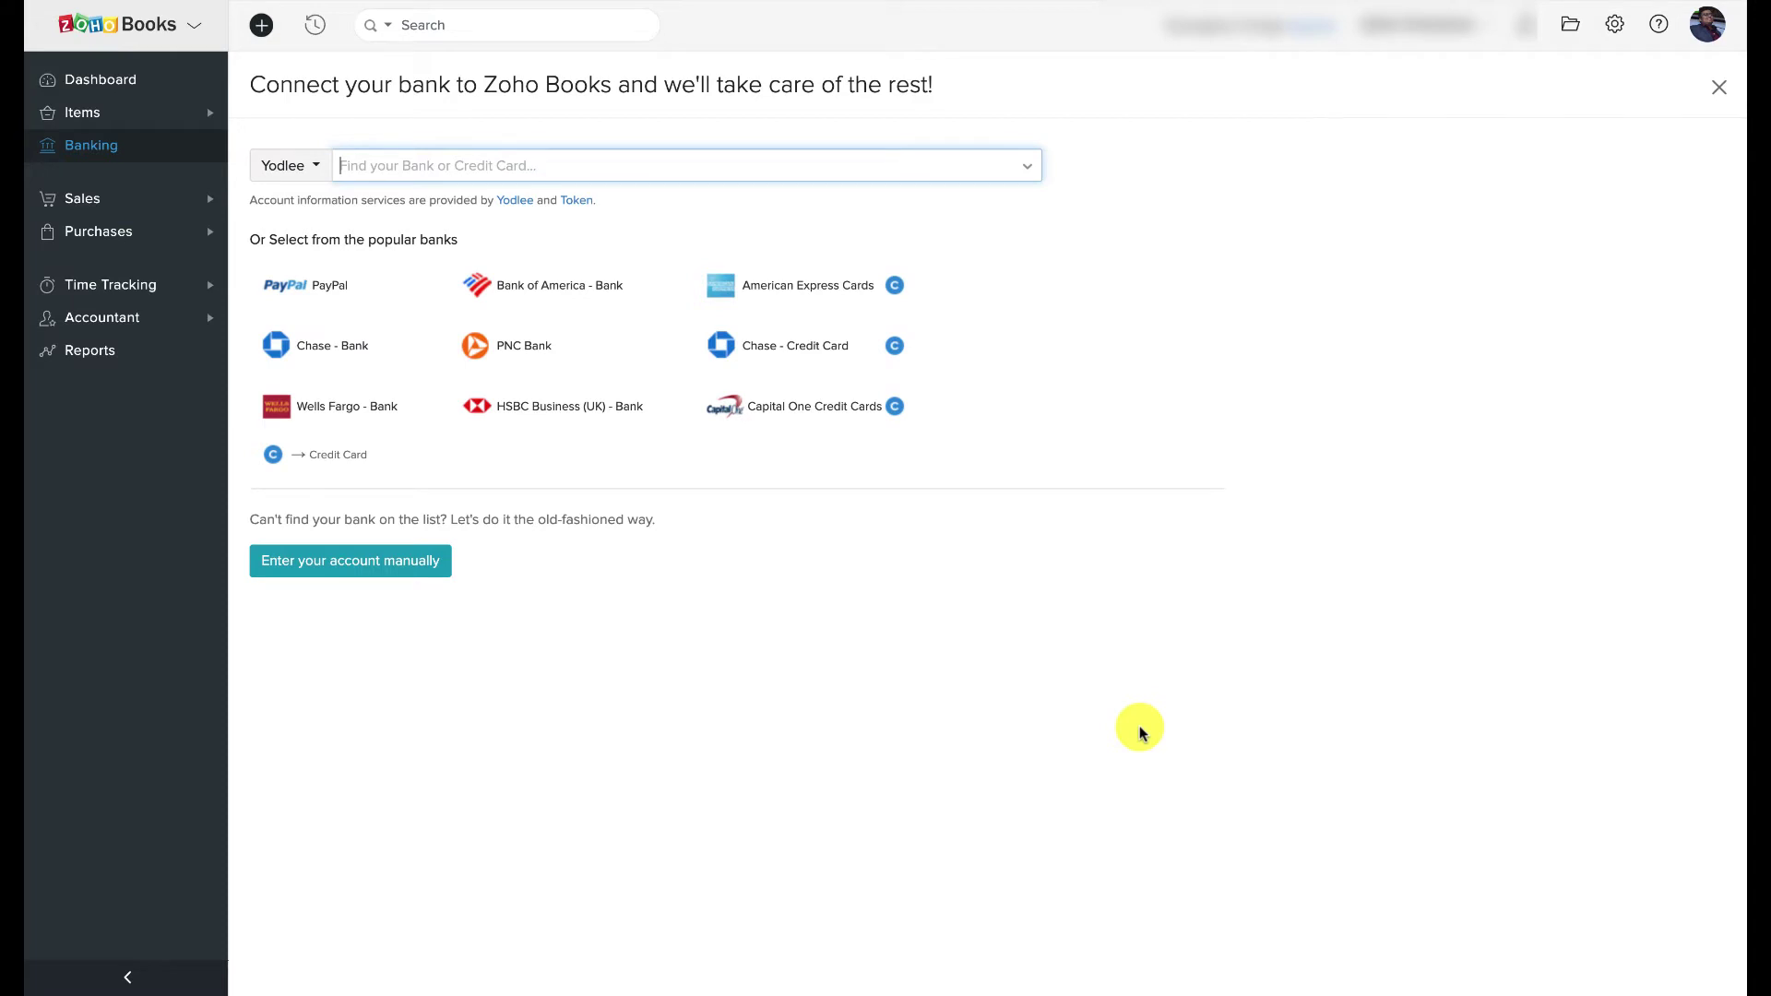
Create a USD bank account manually with the account holder's name, the account number and IDBC Bank as the bank name
click(349, 573)
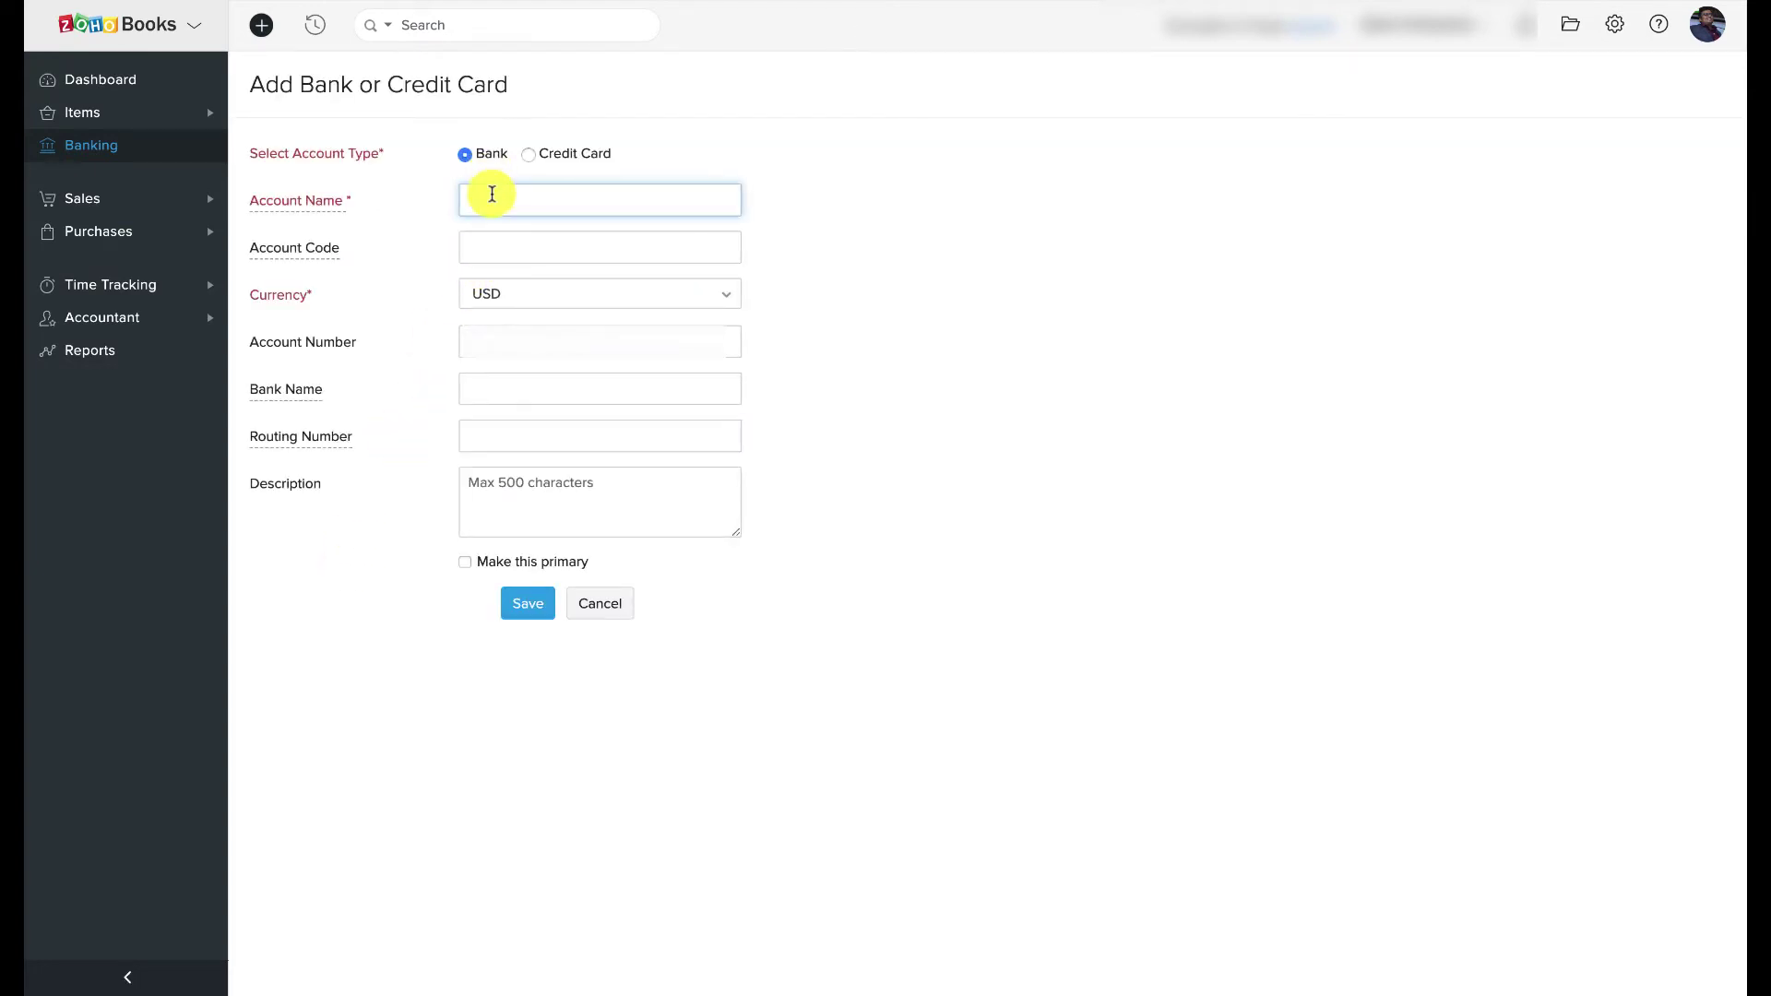
text(Harsha)
click(600, 341)
text(12345678)
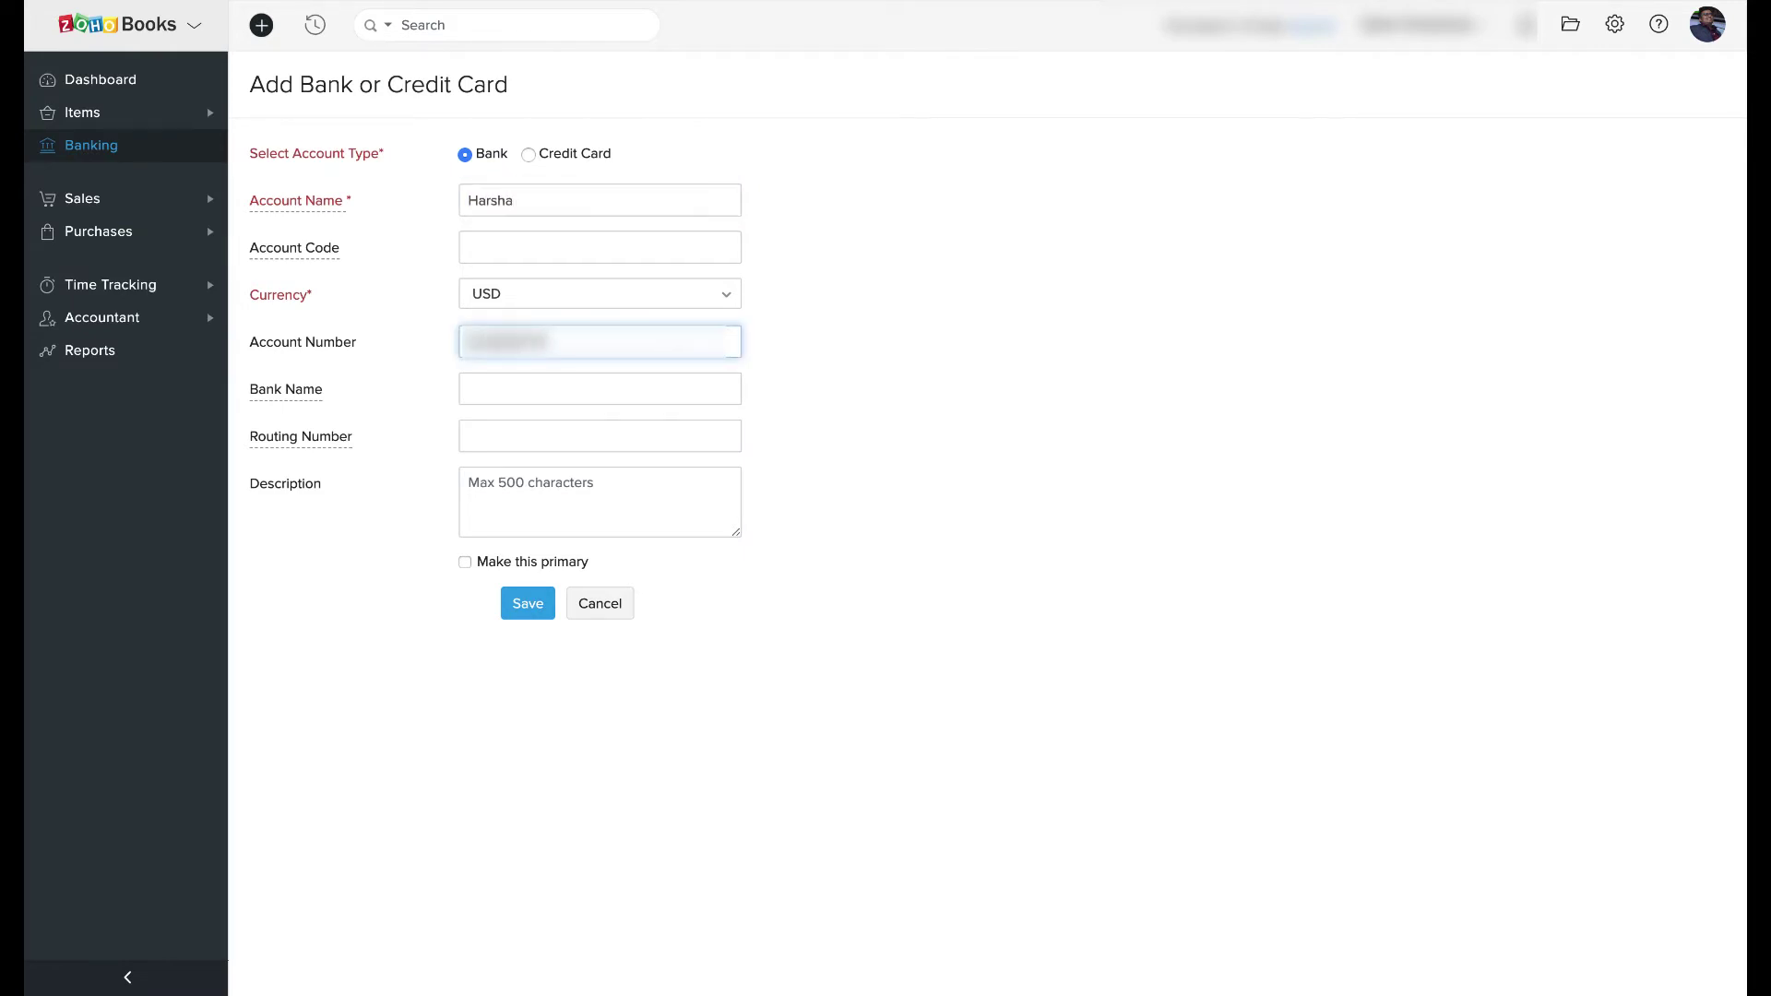
click(497, 394)
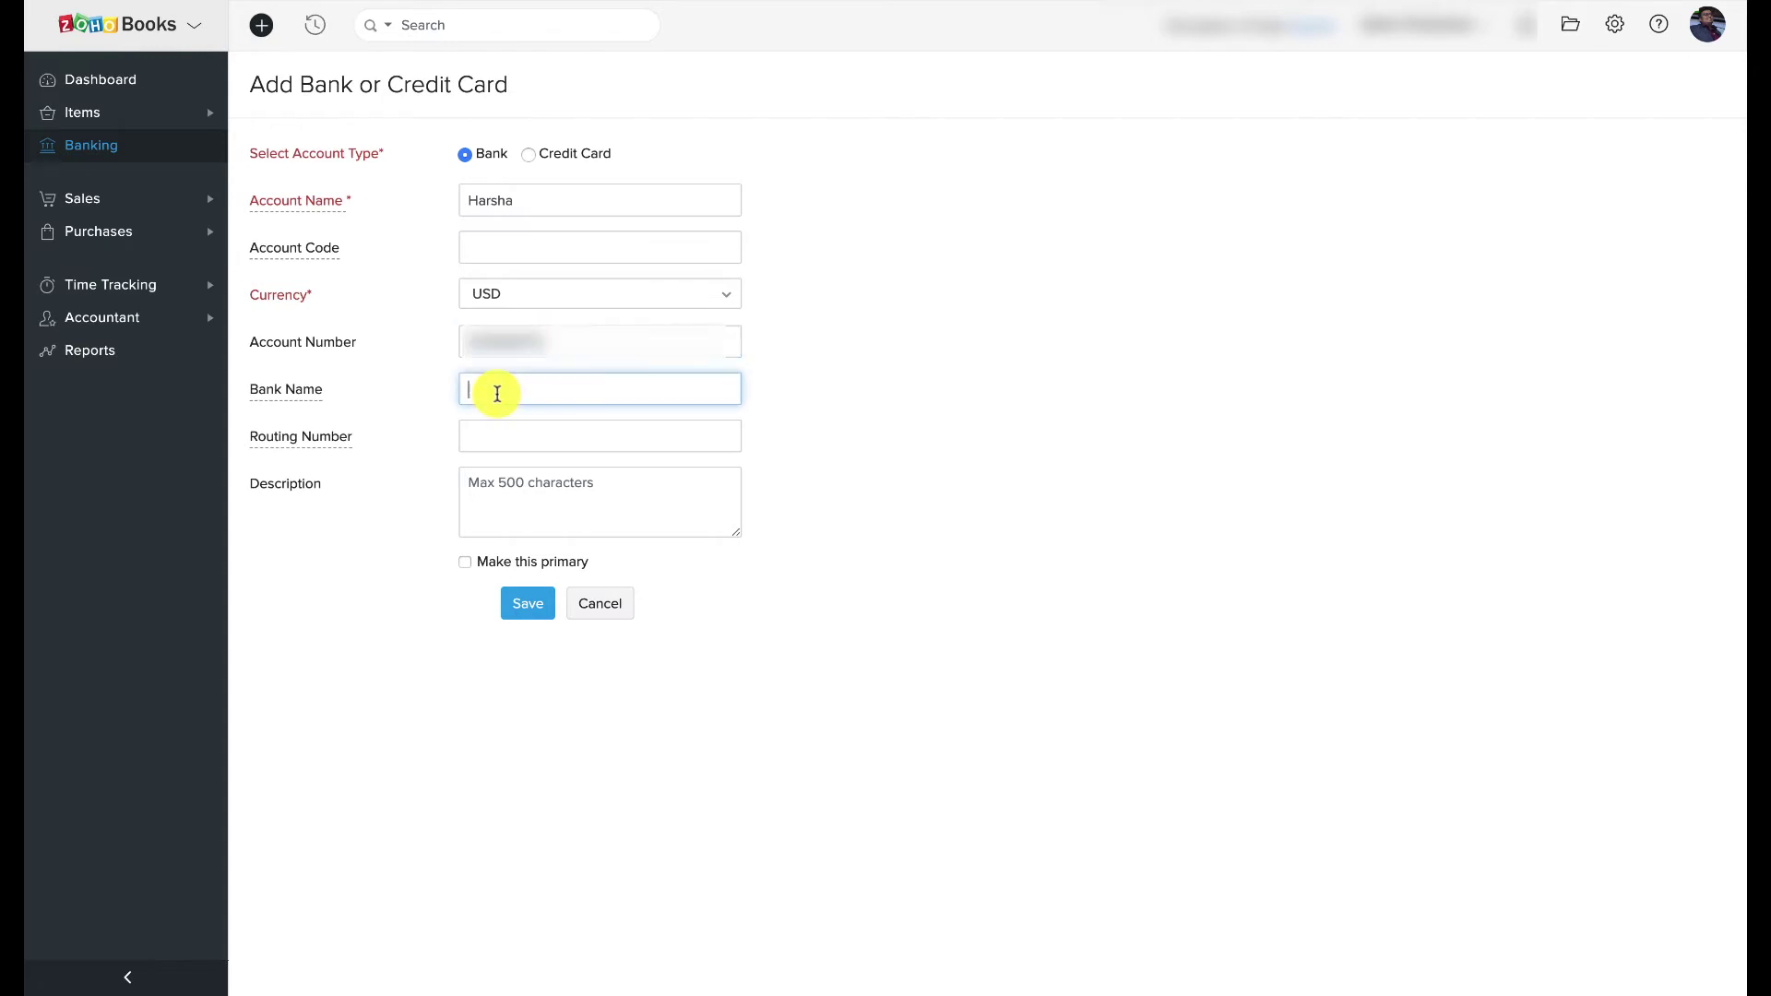
text(IDBC Bank)
click(558, 446)
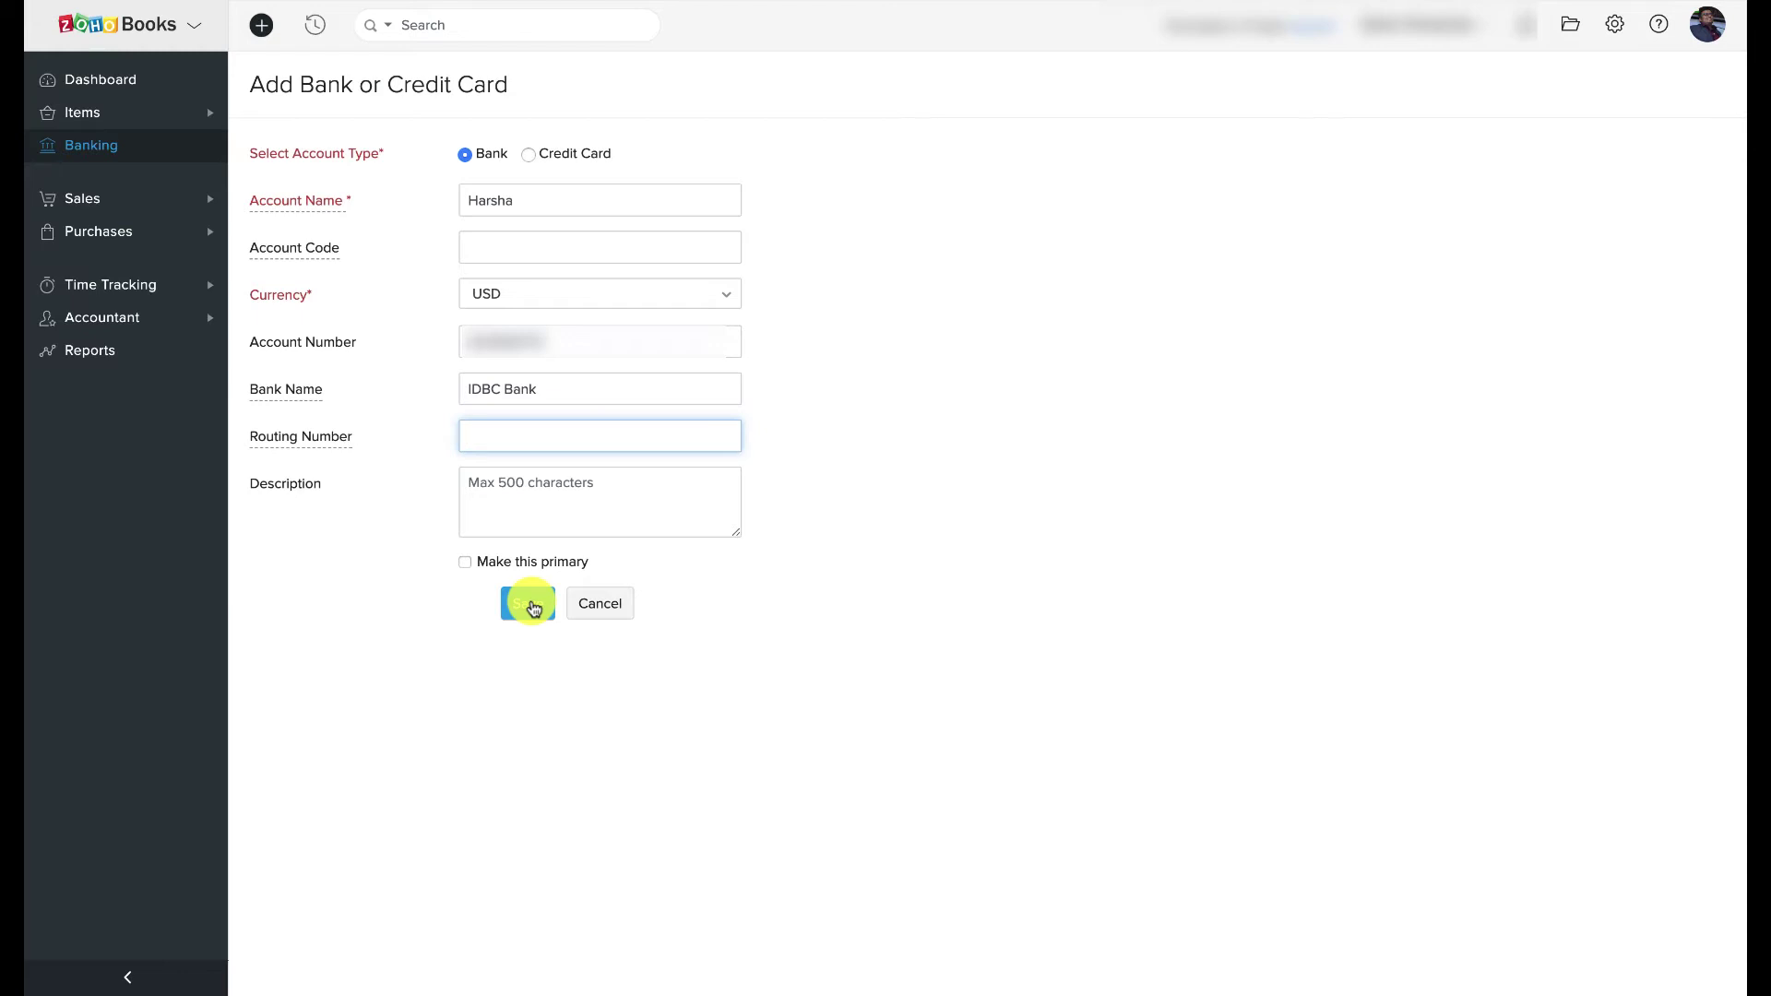
click(532, 605)
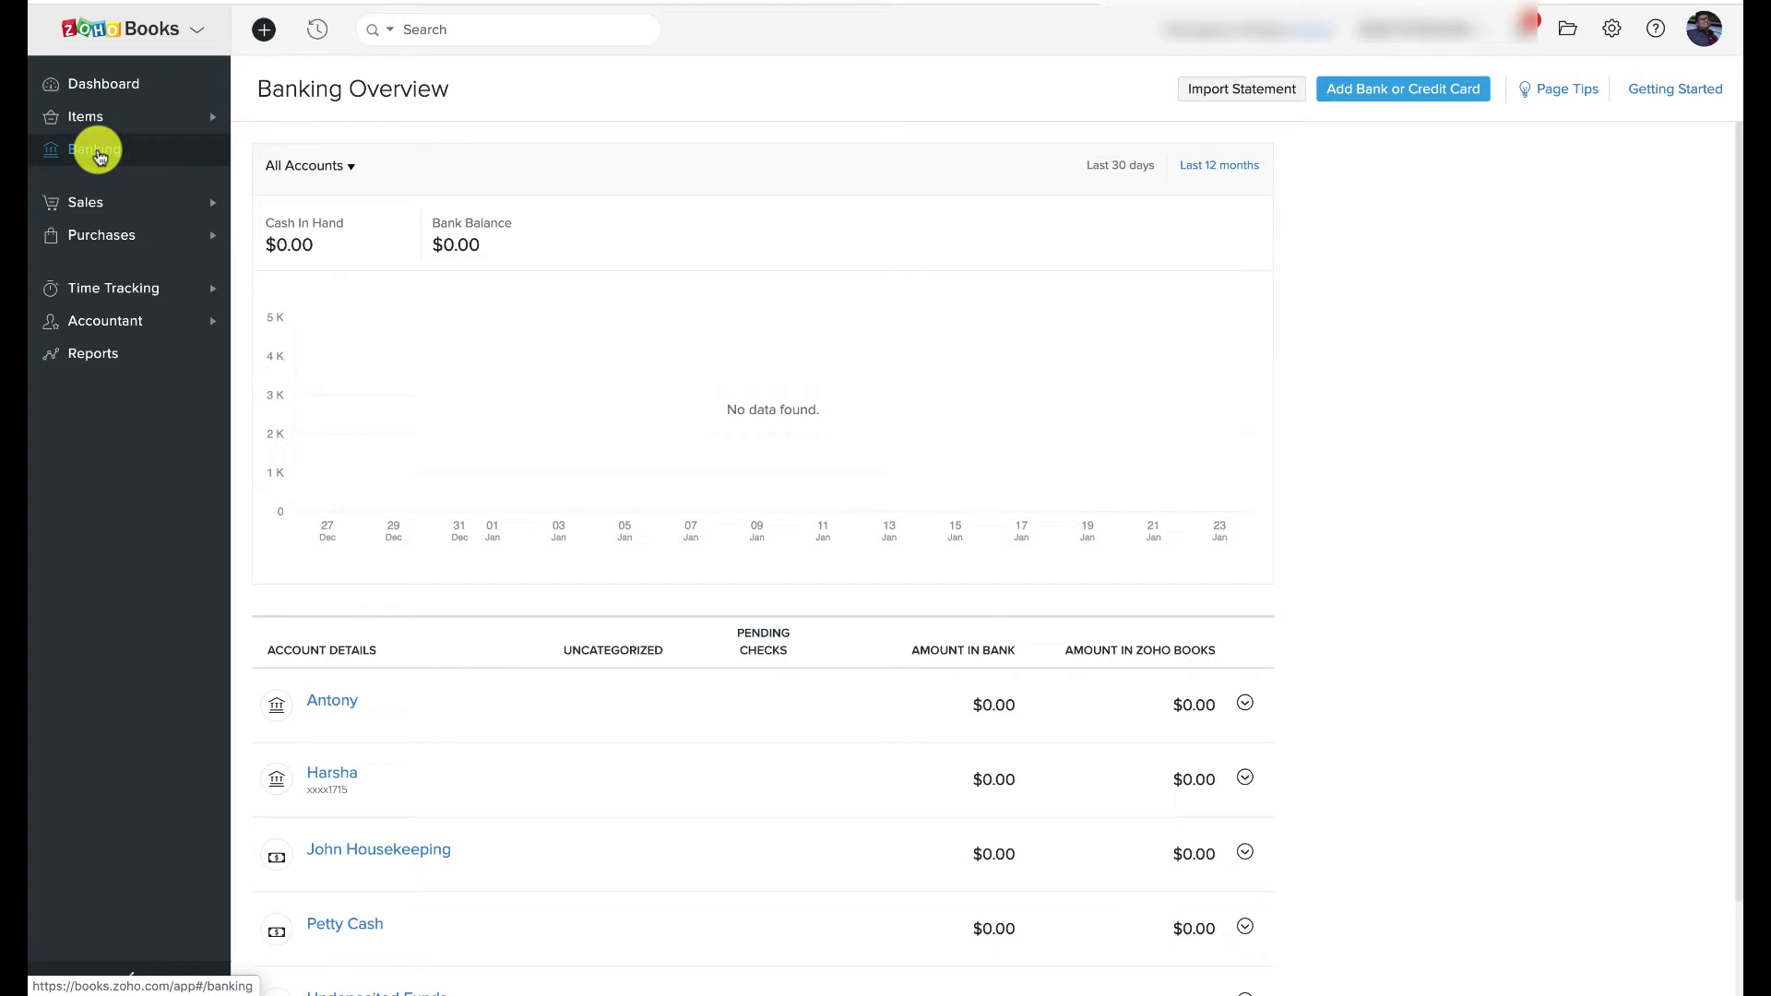
Open the newly added bank account and choose its bank statement CSV from the desktop for import
click(329, 770)
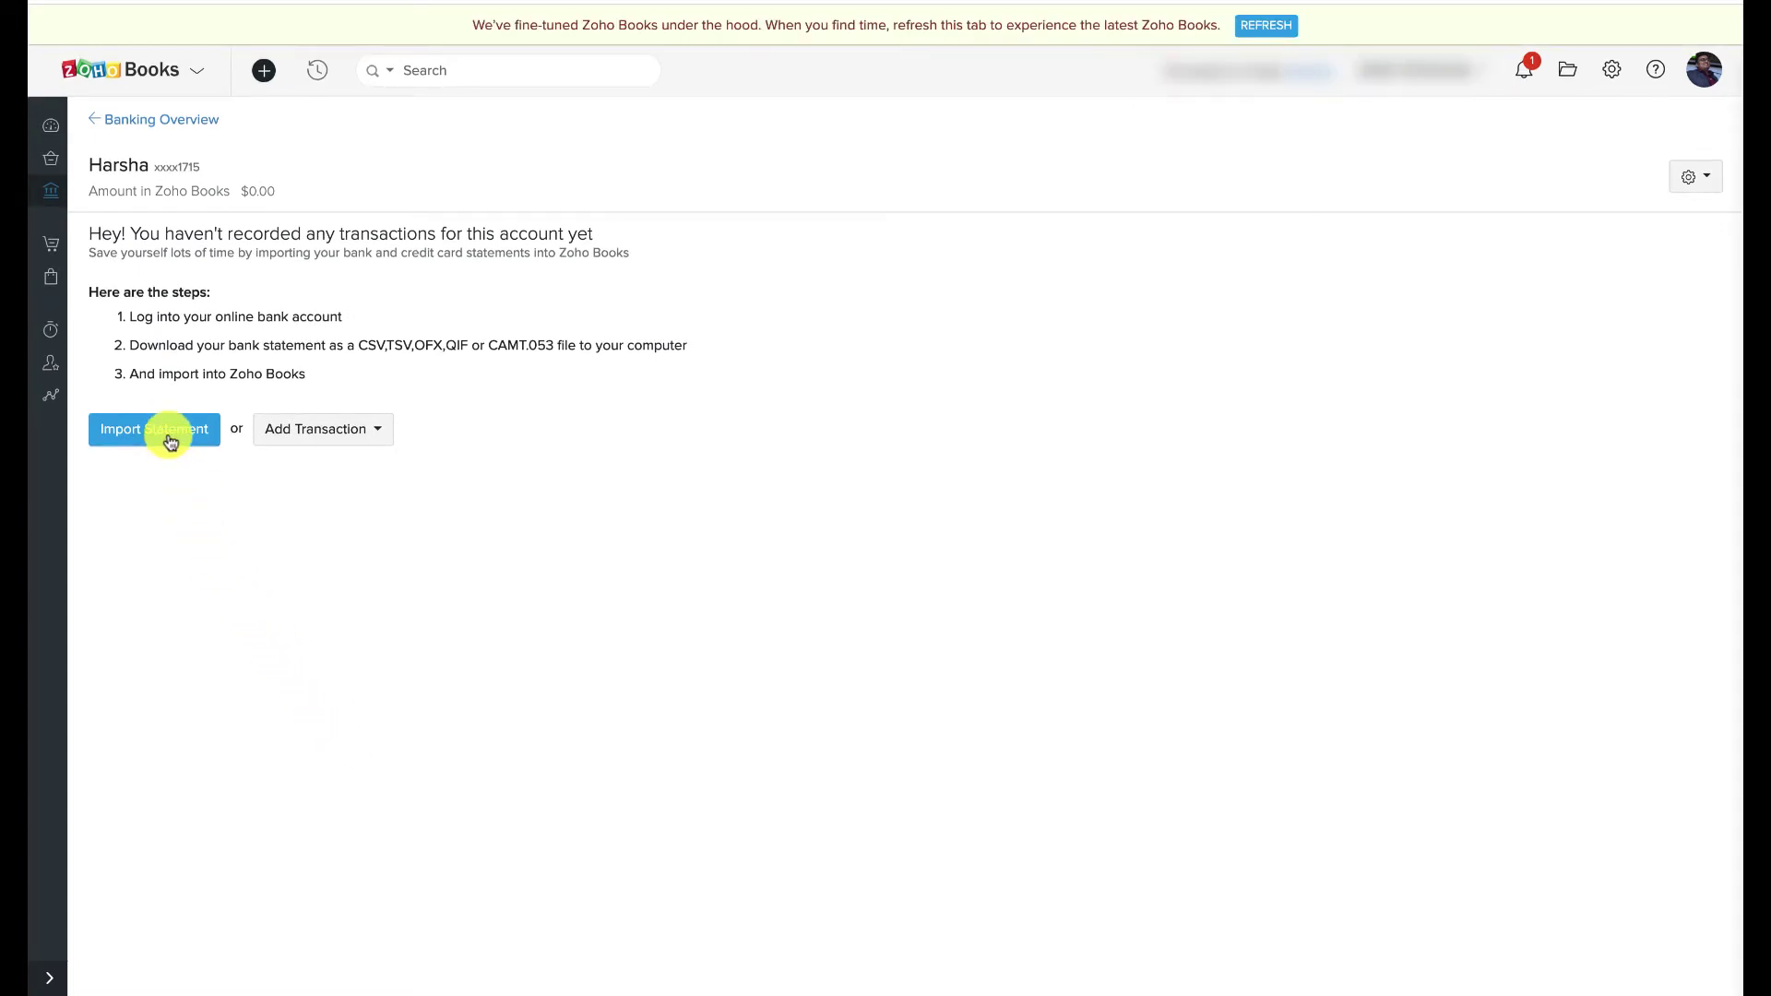
click(170, 441)
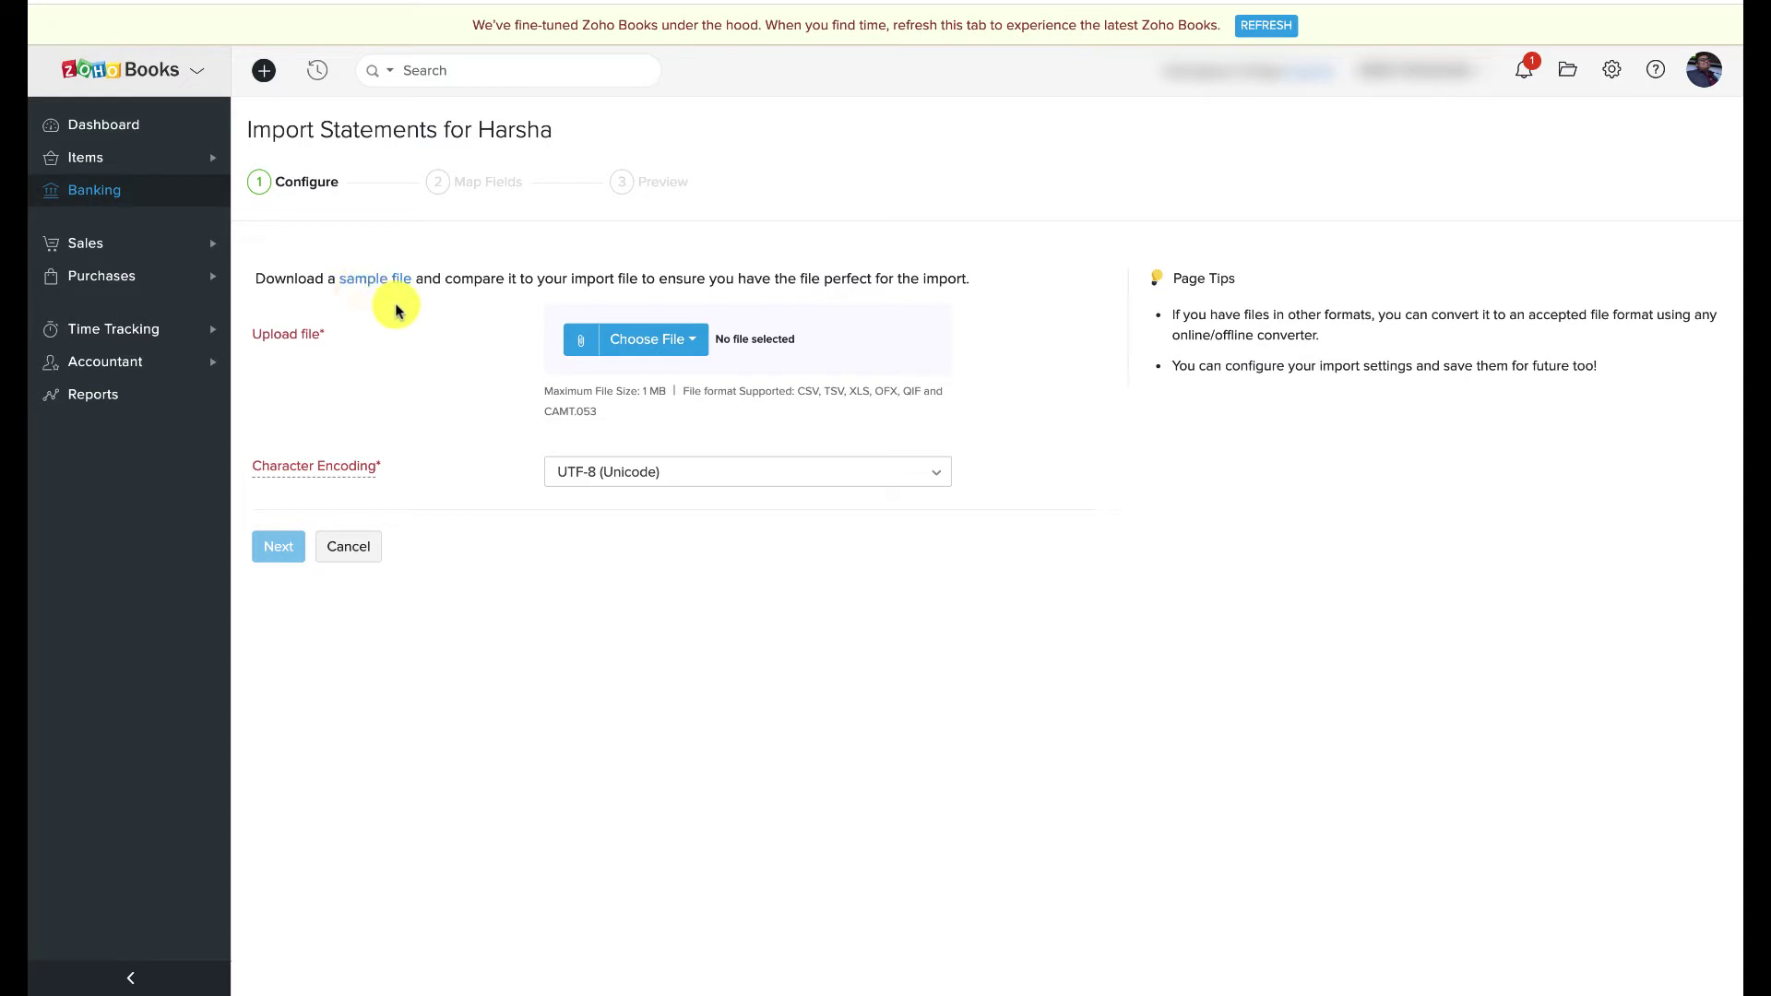
click(643, 341)
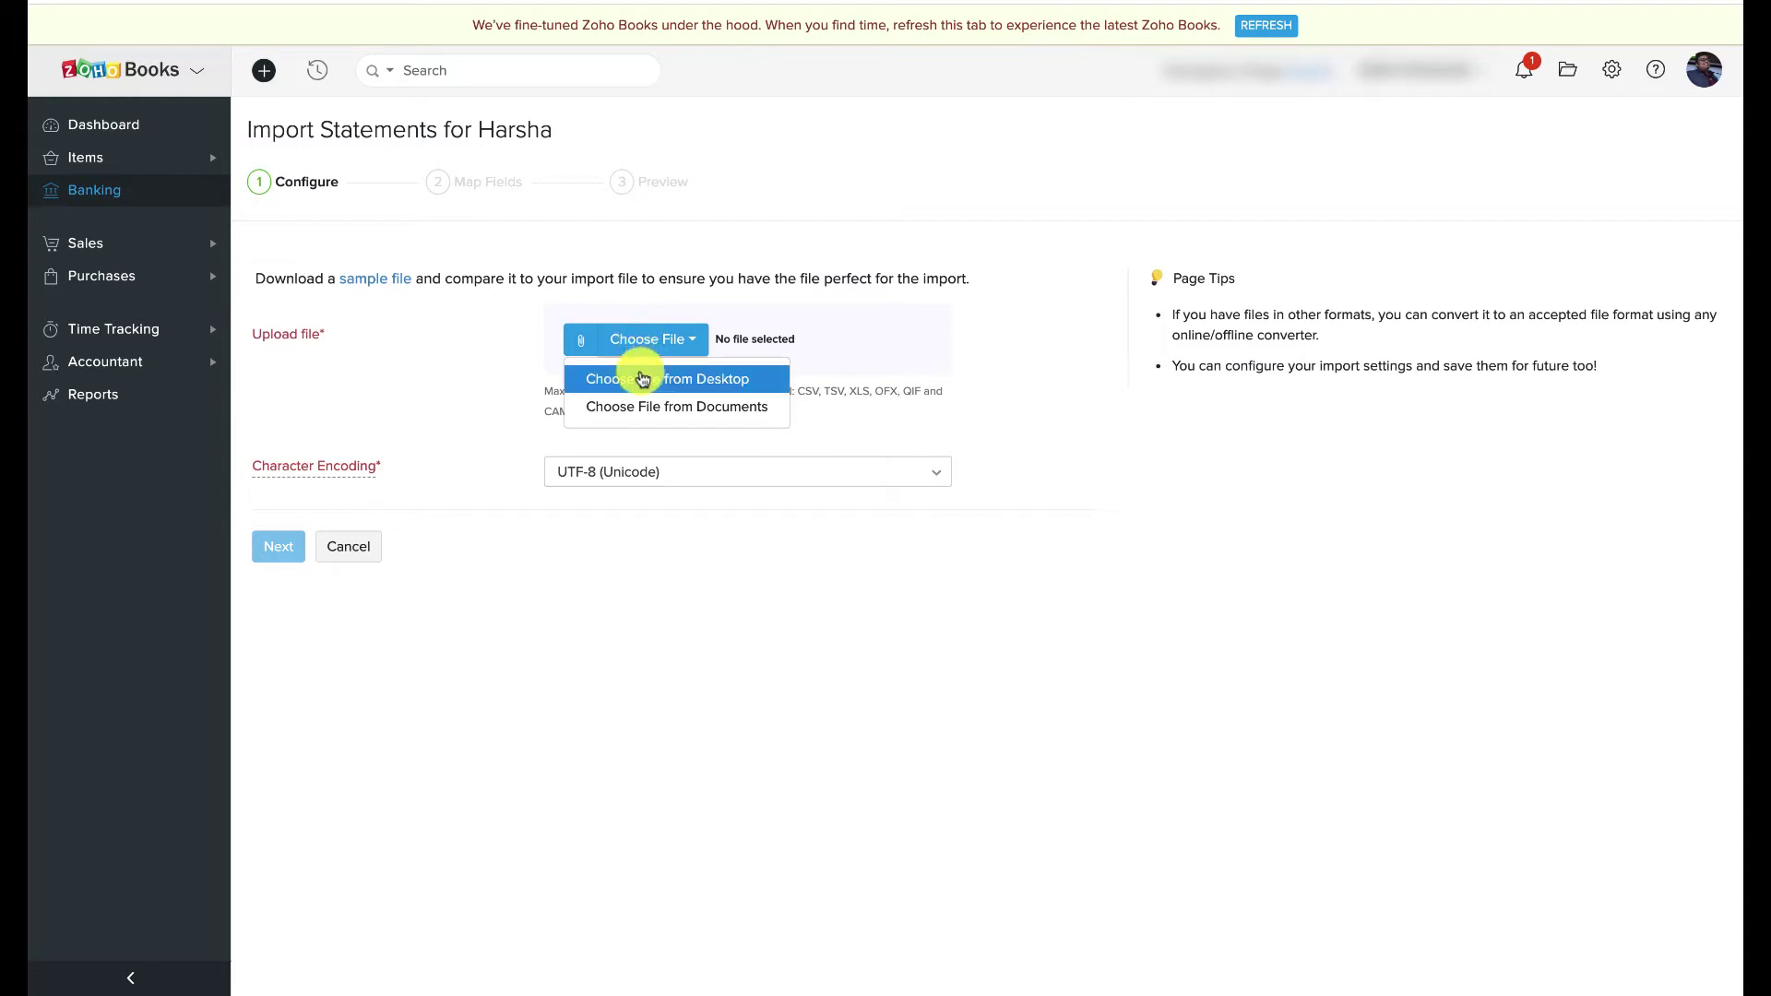
click(642, 378)
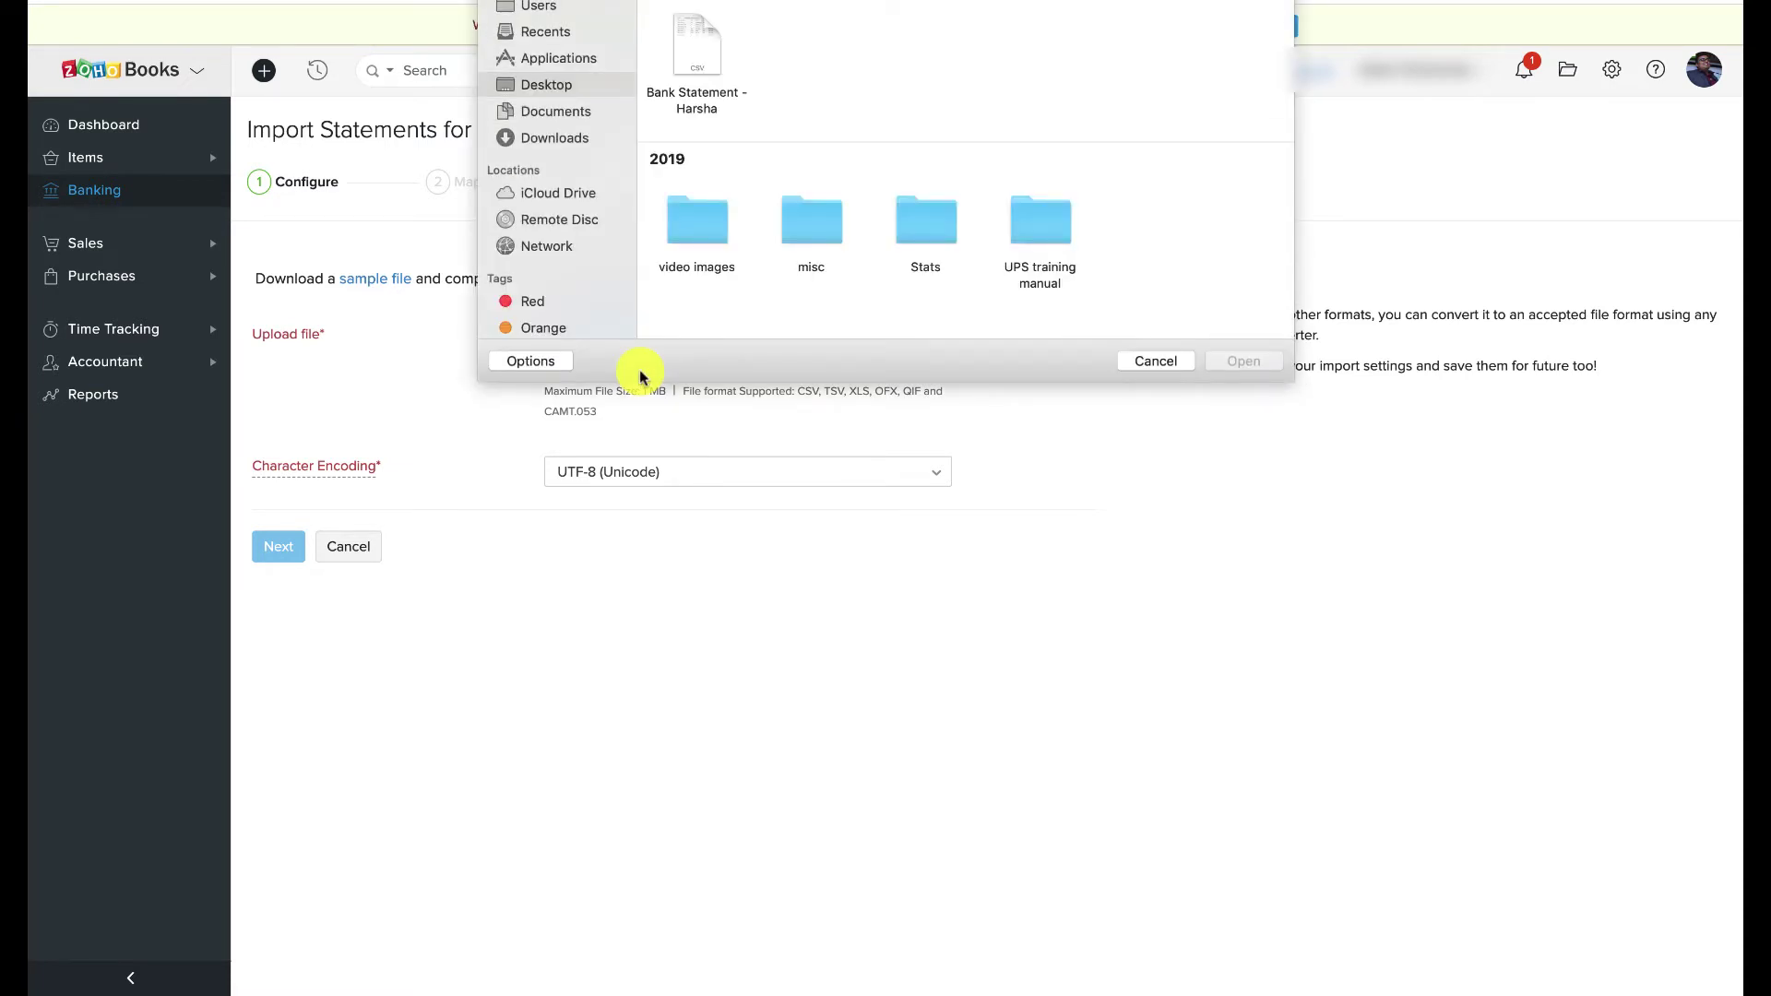
click(697, 46)
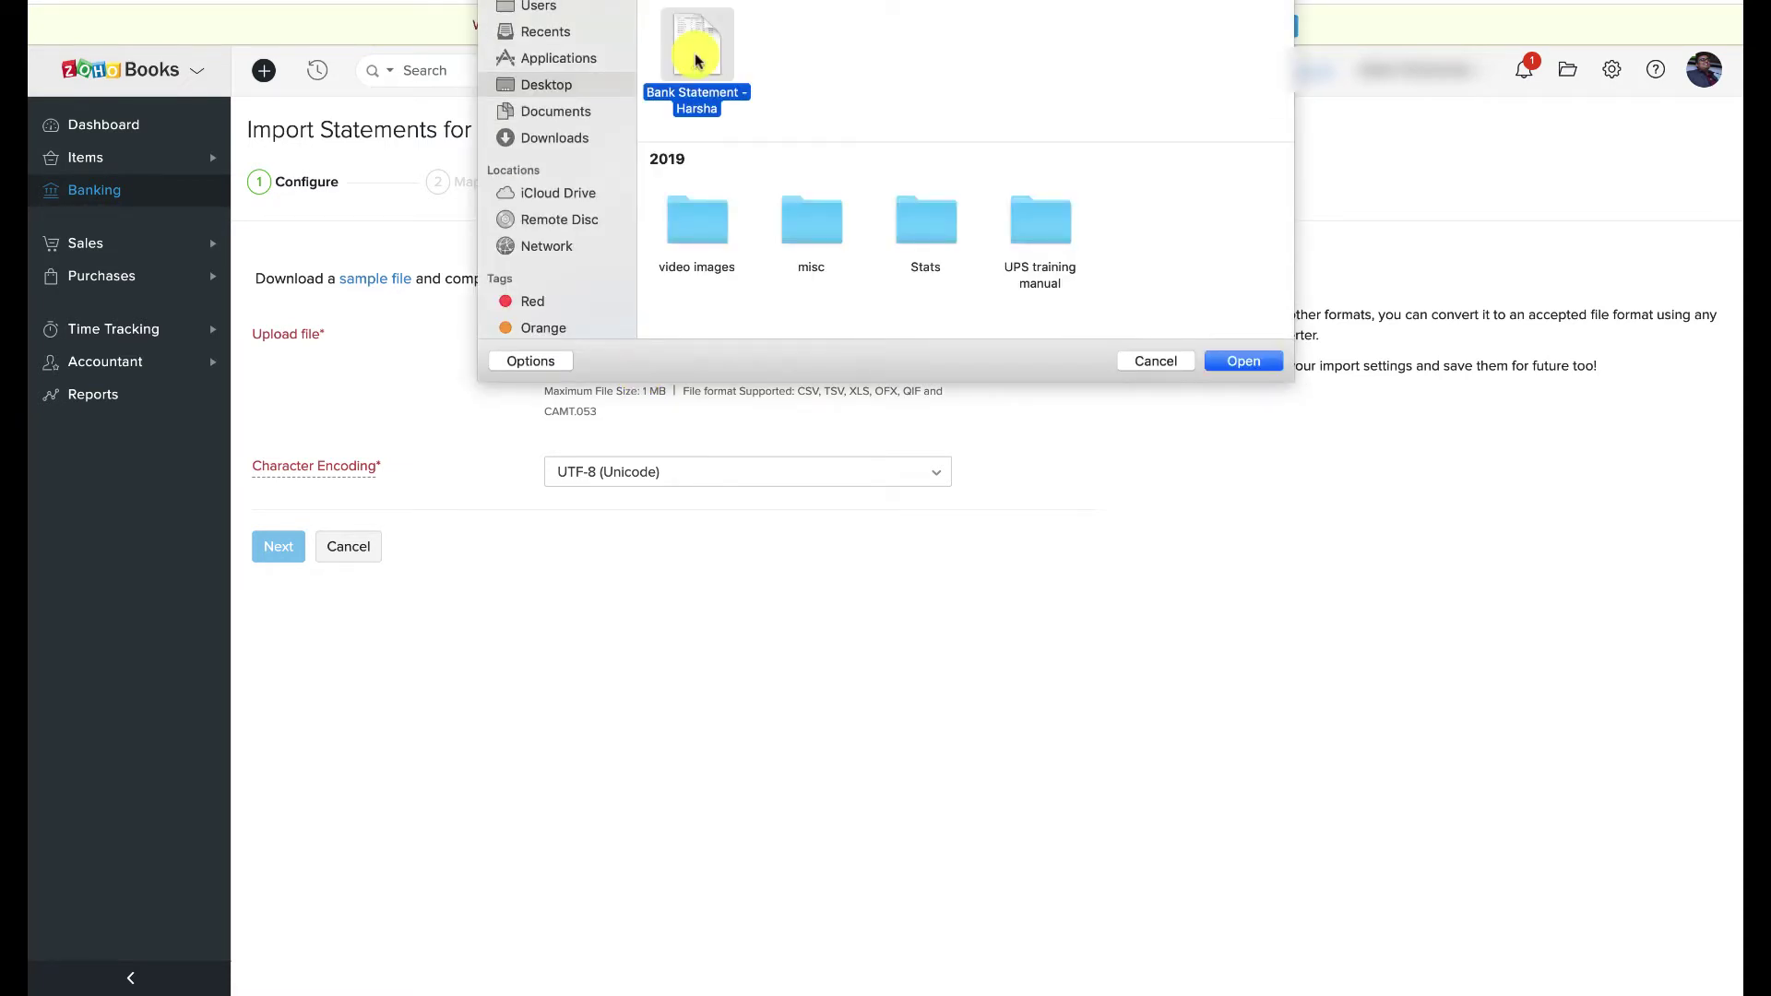
click(1241, 362)
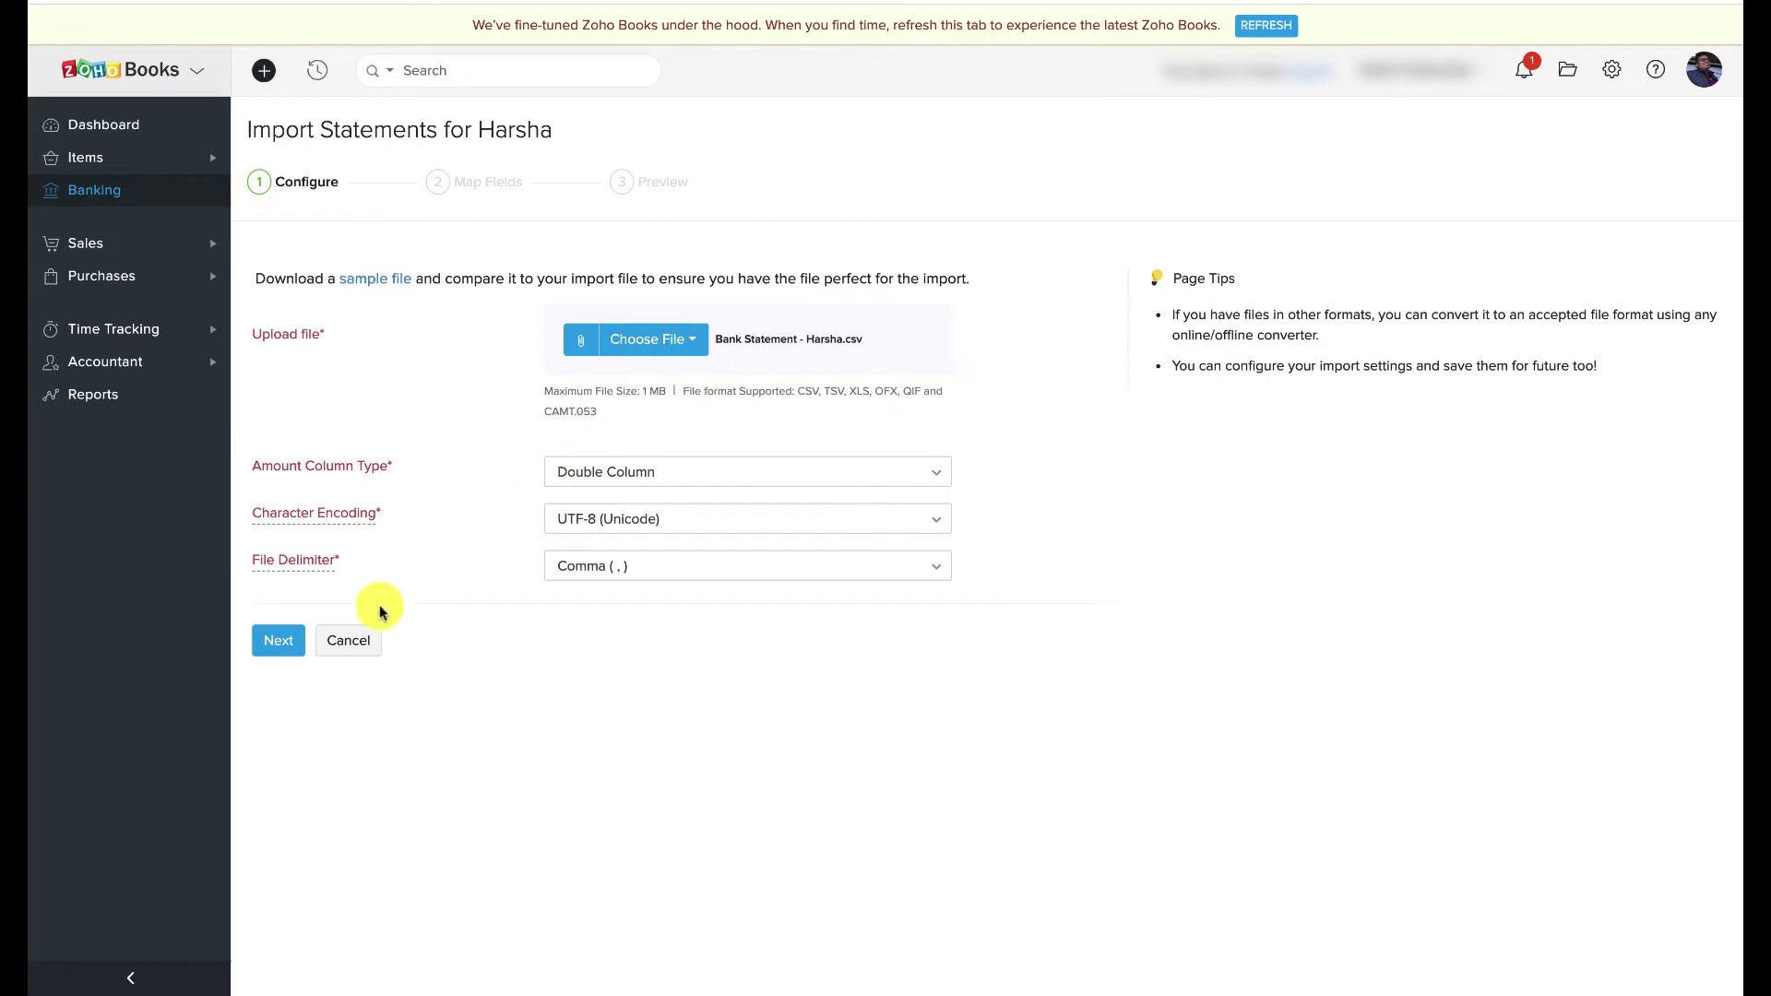
Keep the double-column, UTF-8 and comma-delimiter settings and the automatically matched fields, and import the statement lines
click(286, 643)
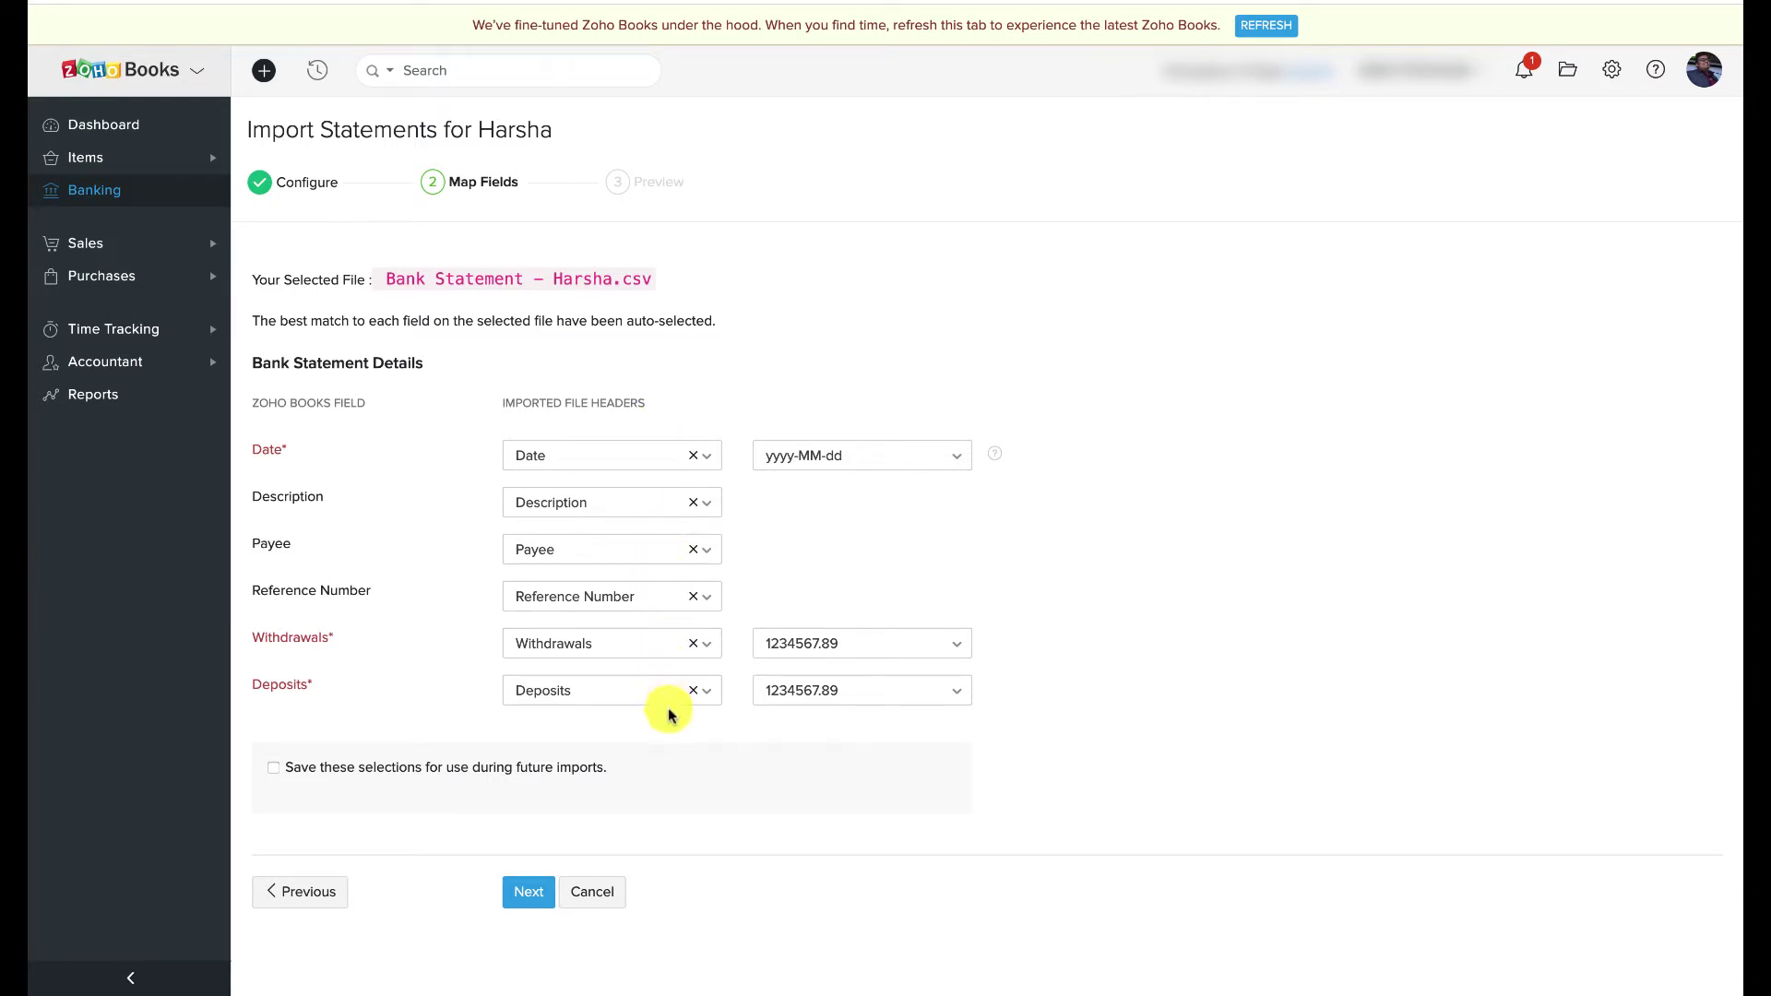
click(525, 911)
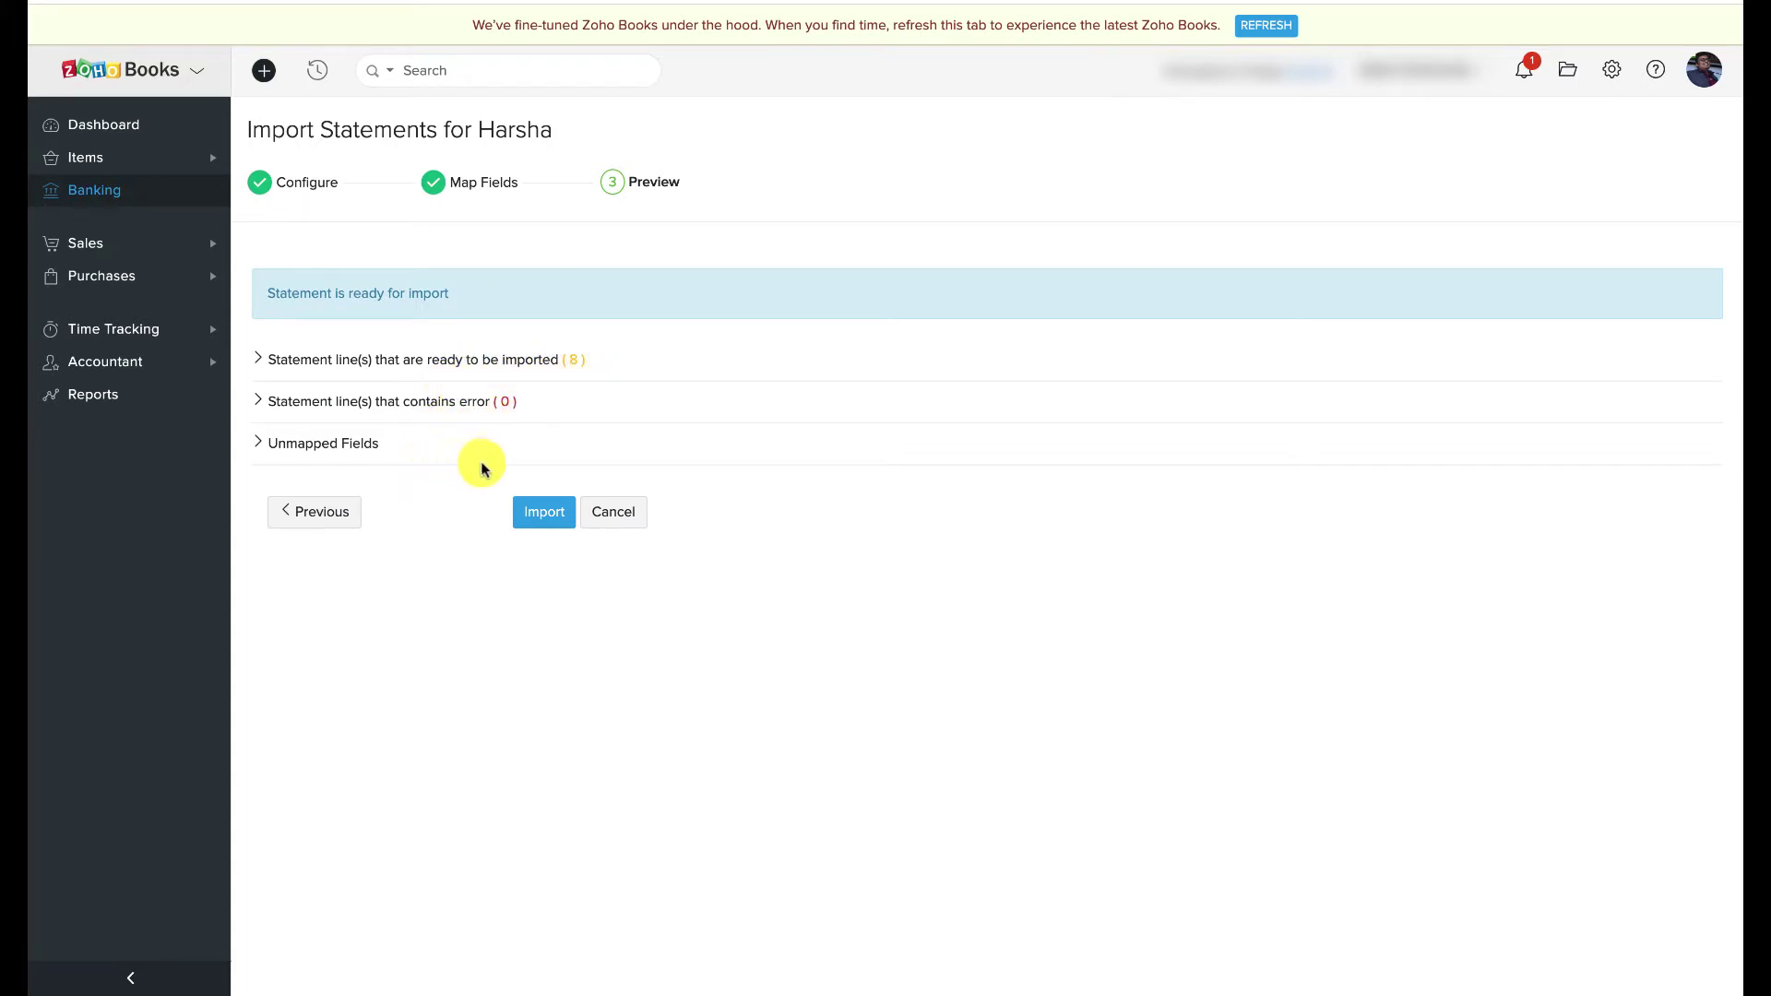
click(533, 517)
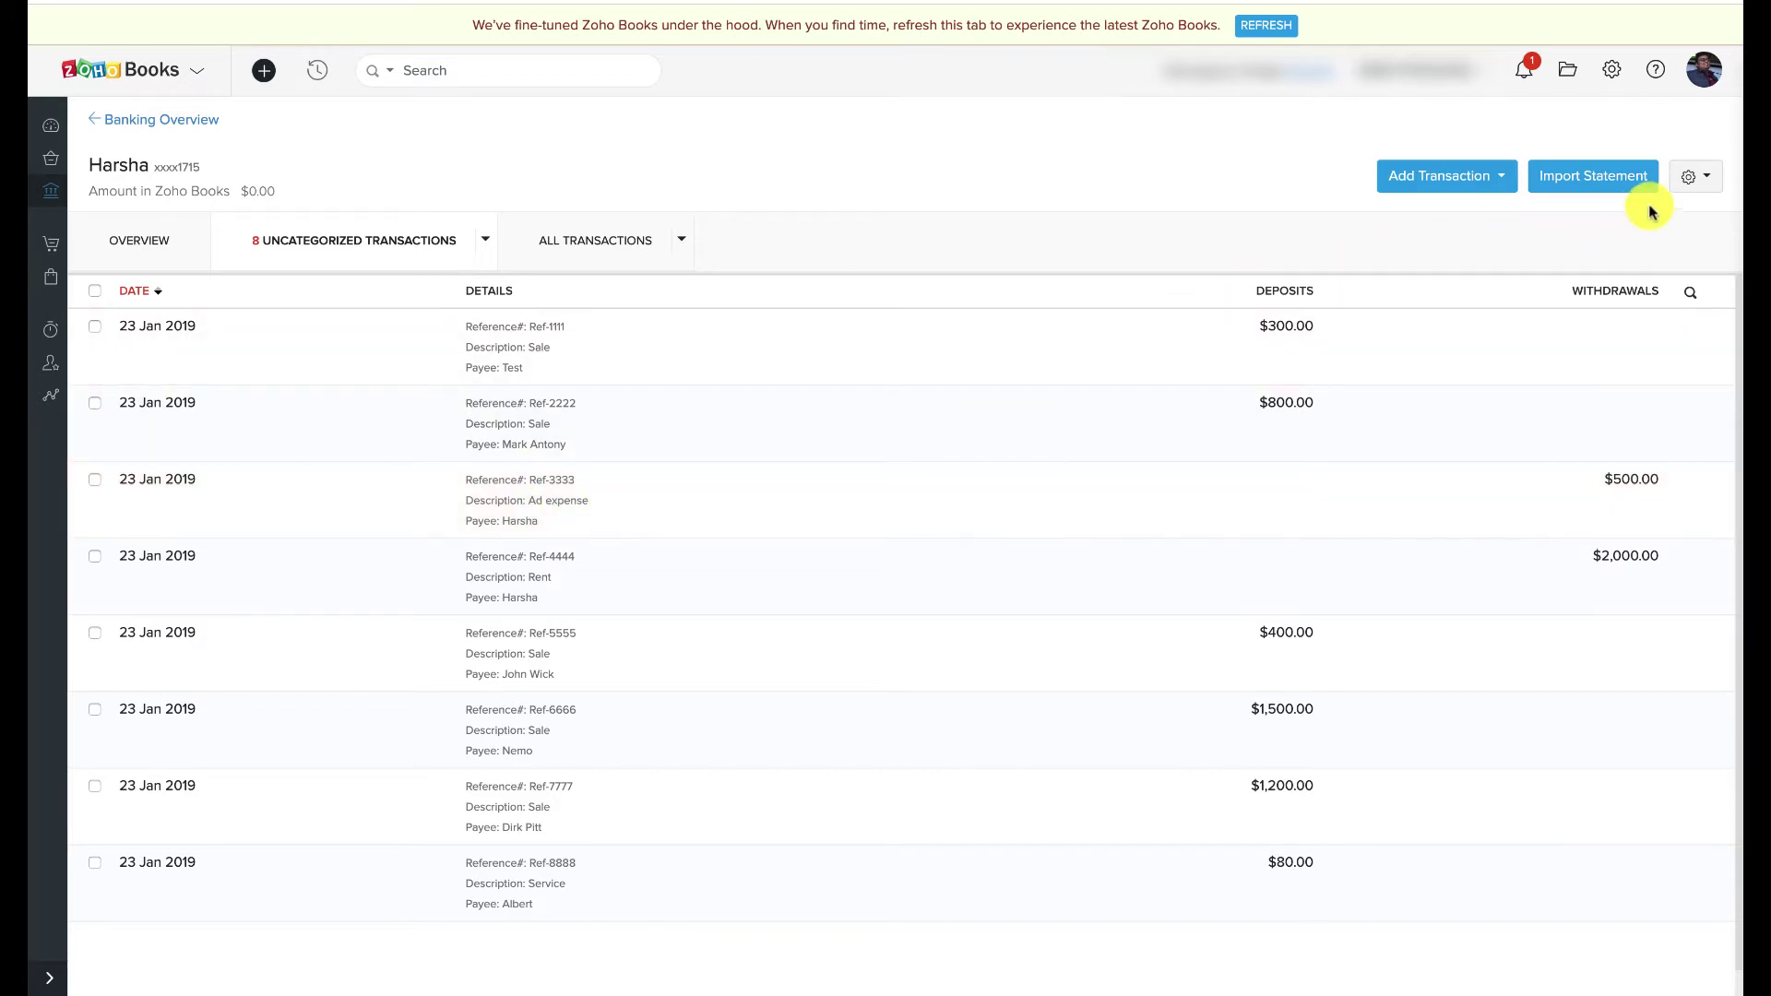
Look at the bank account's options for undoing the last import and close them
click(1694, 191)
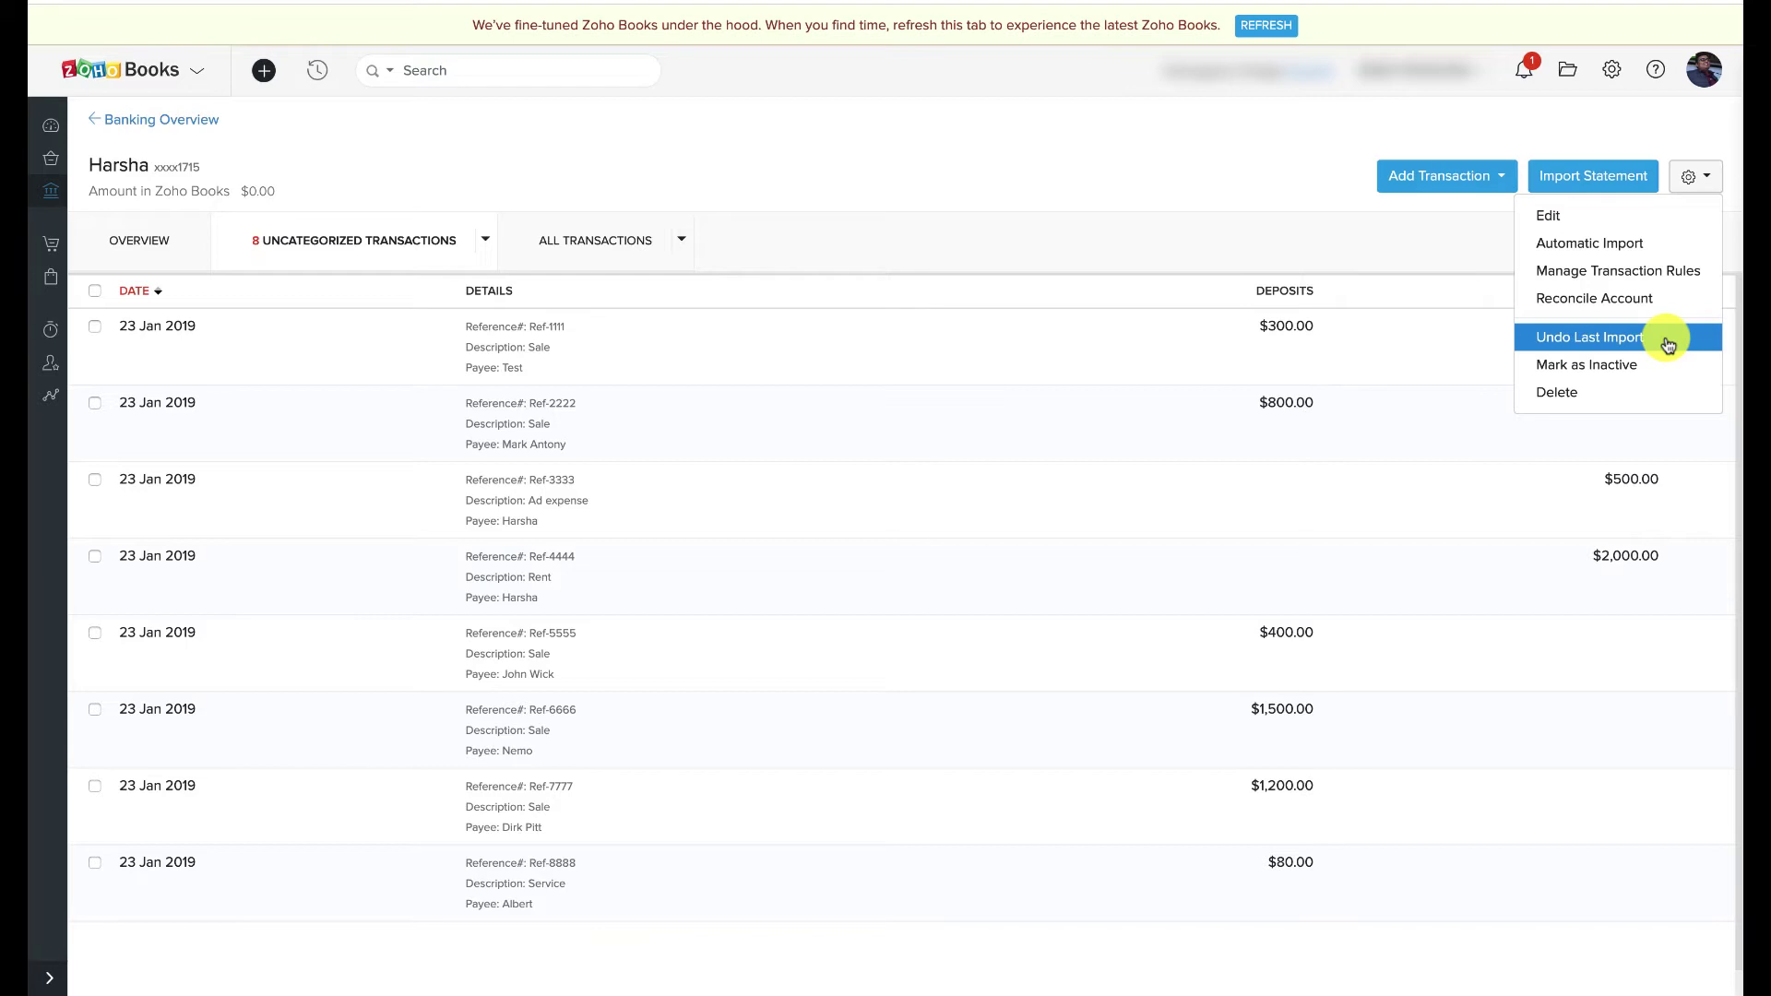
click(245, 249)
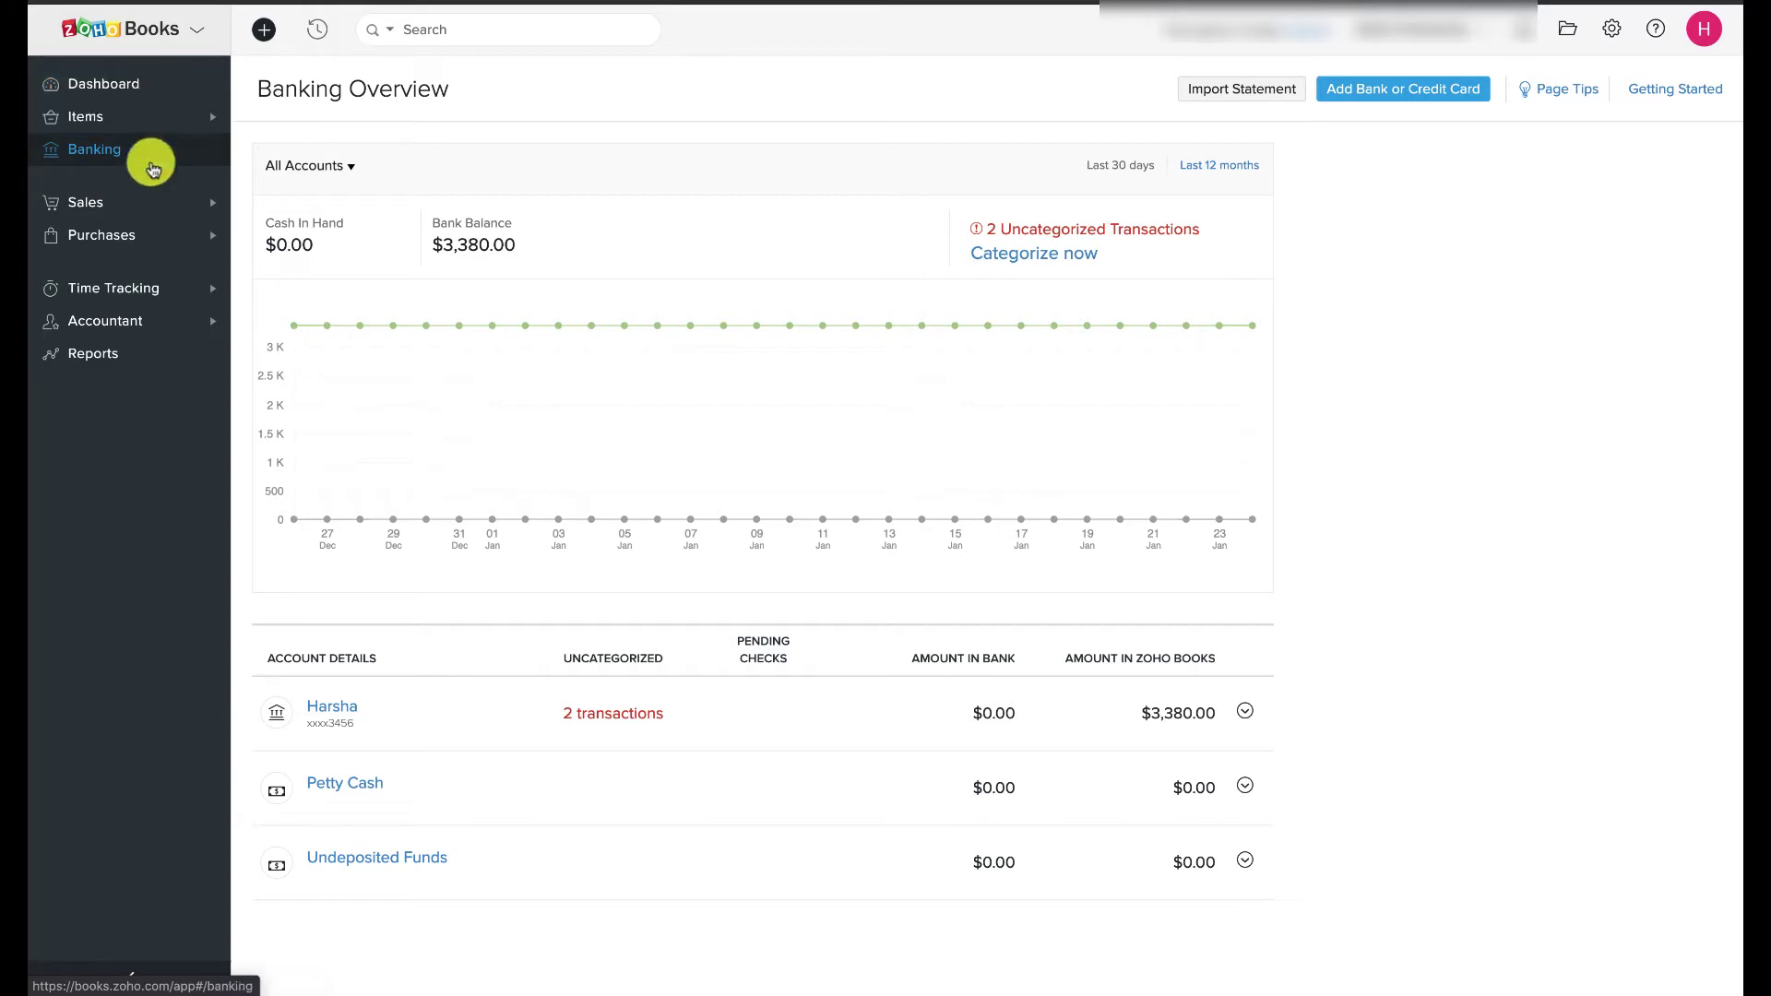
Open the list of all sales invoices to check their payment status
click(130, 203)
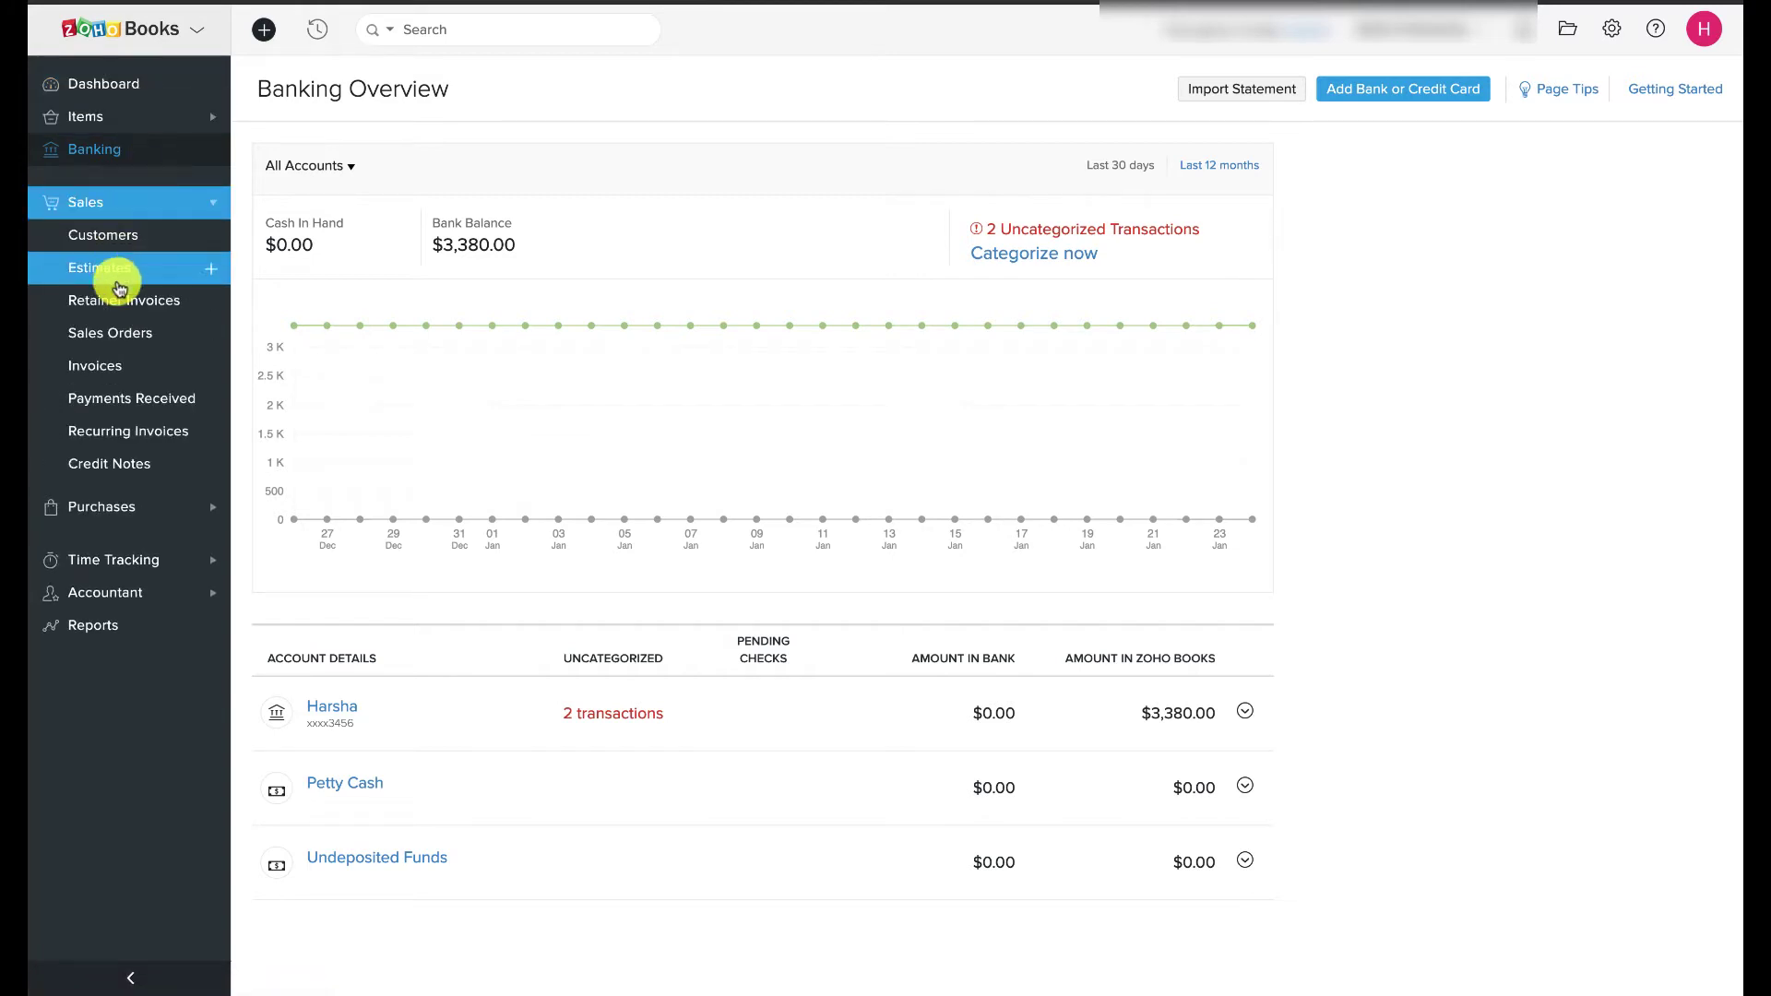
click(107, 366)
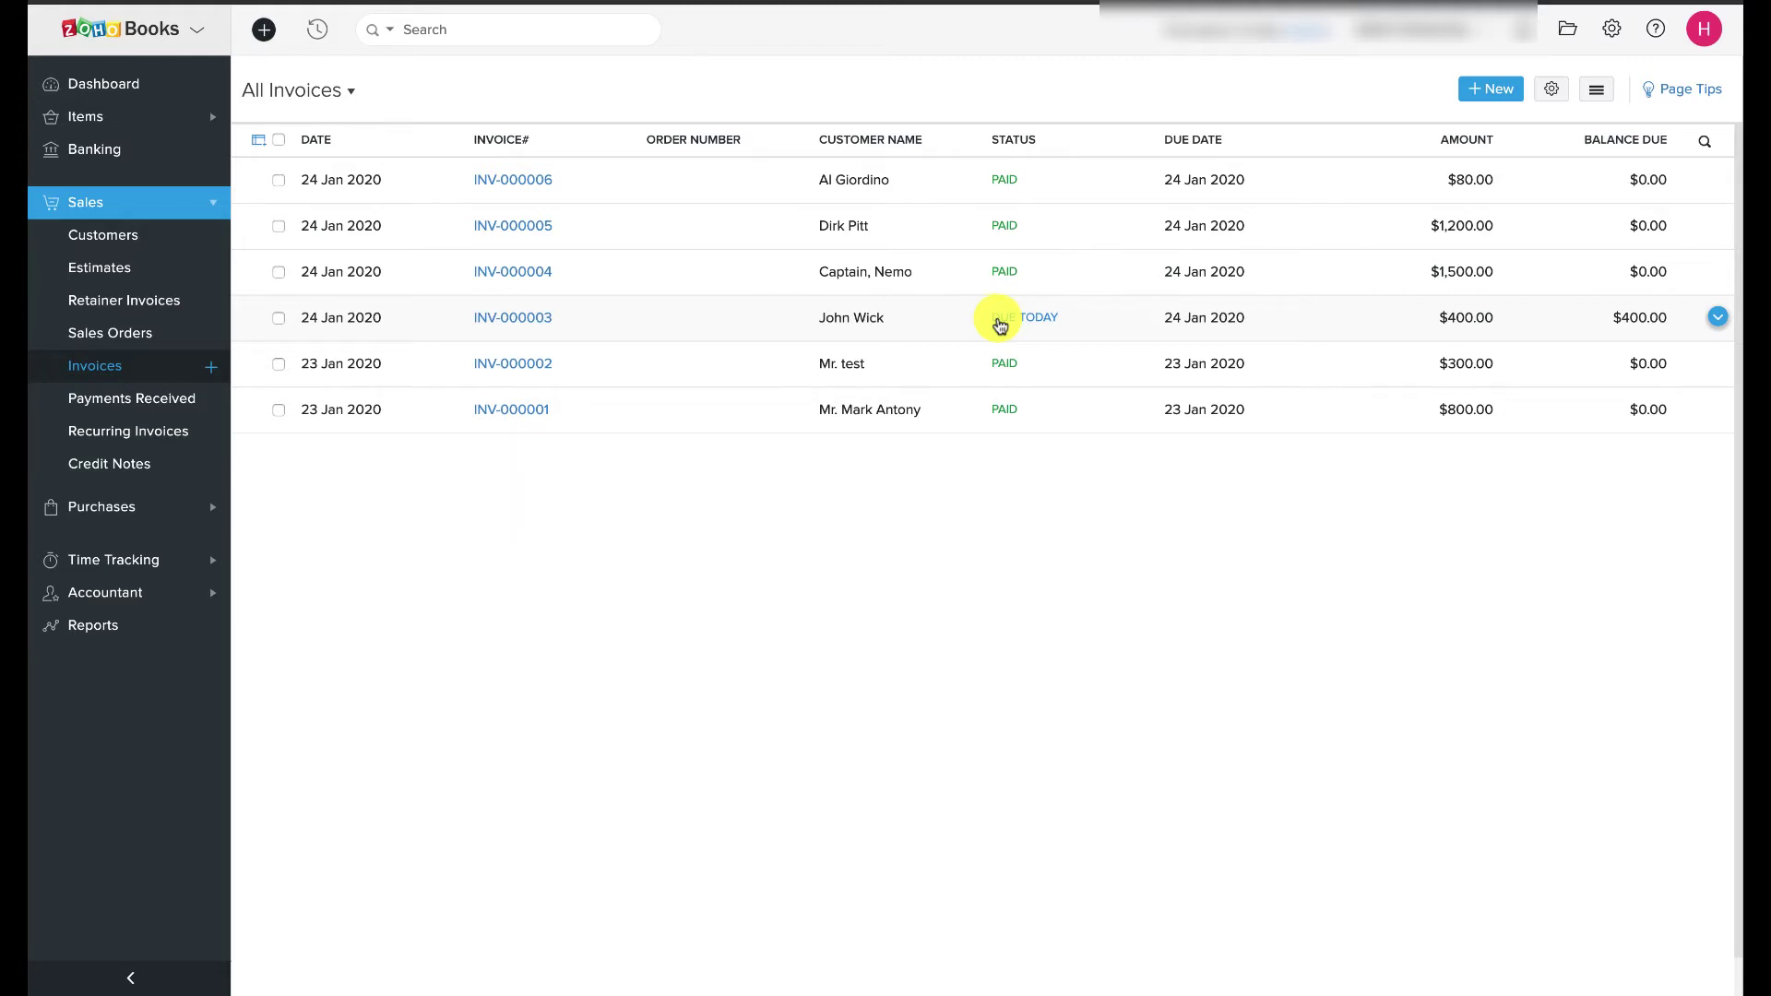
Open the bank account's uncategorized $400 sale deposit (Ref-5555) and check its possible transaction matches
click(138, 162)
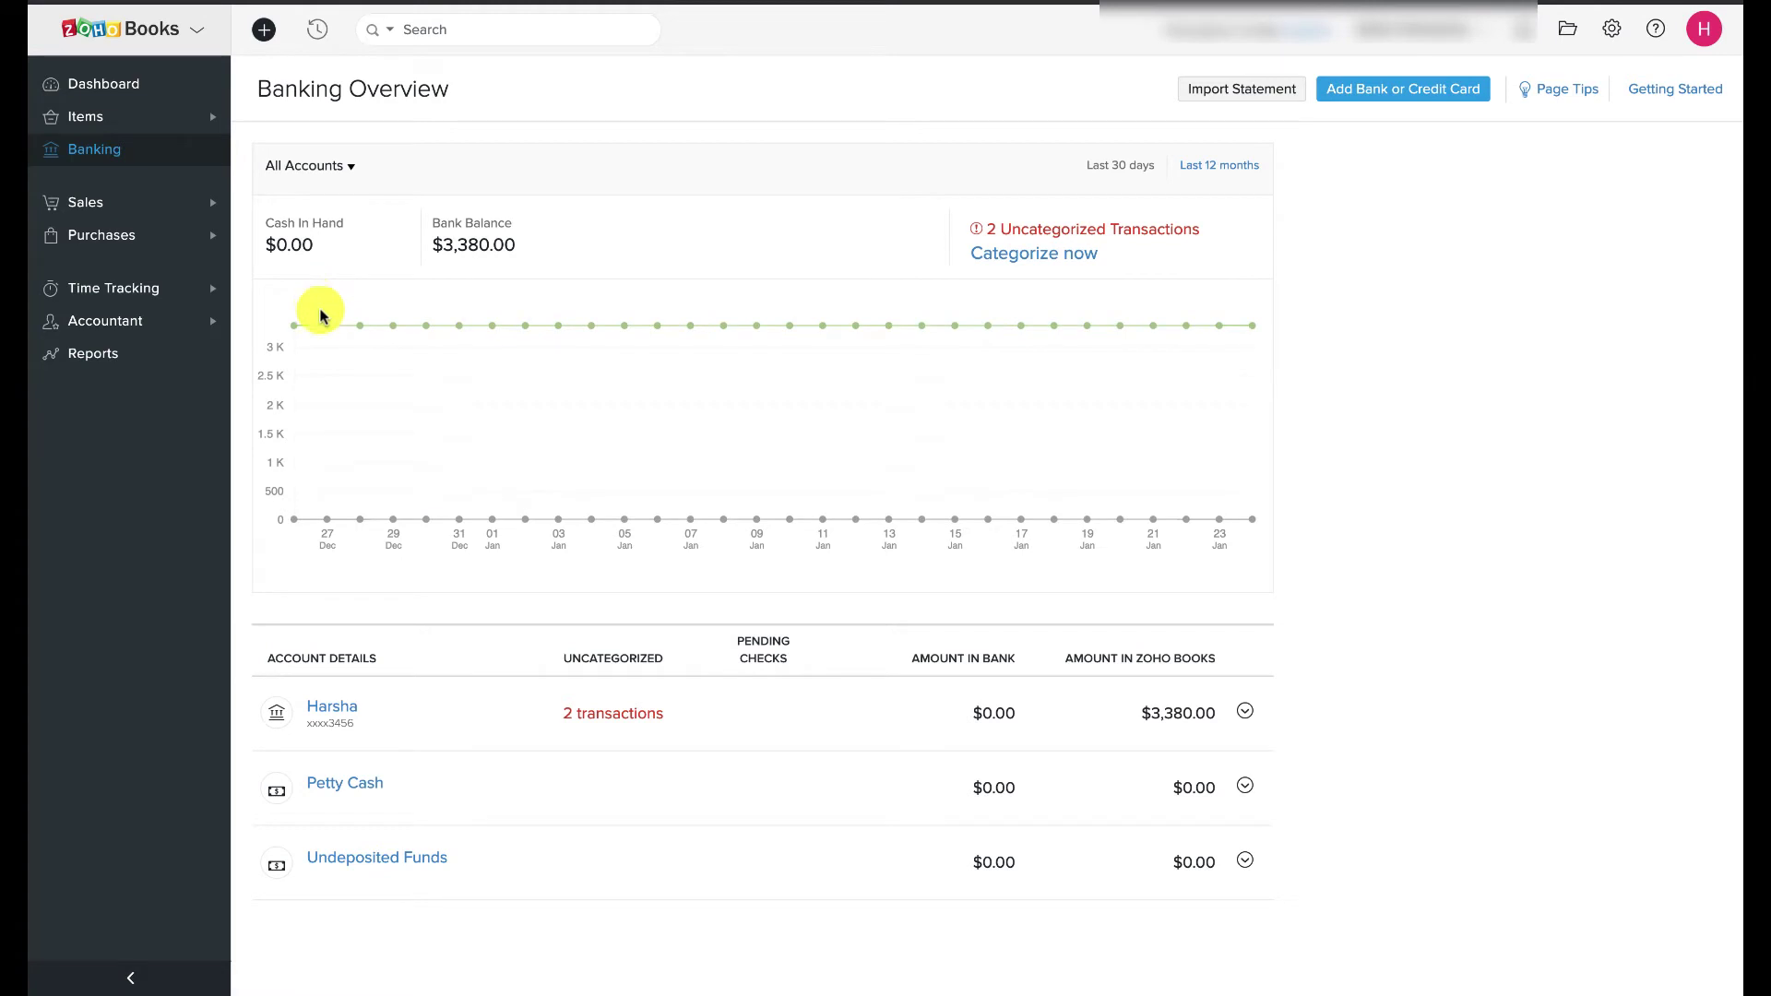
click(327, 706)
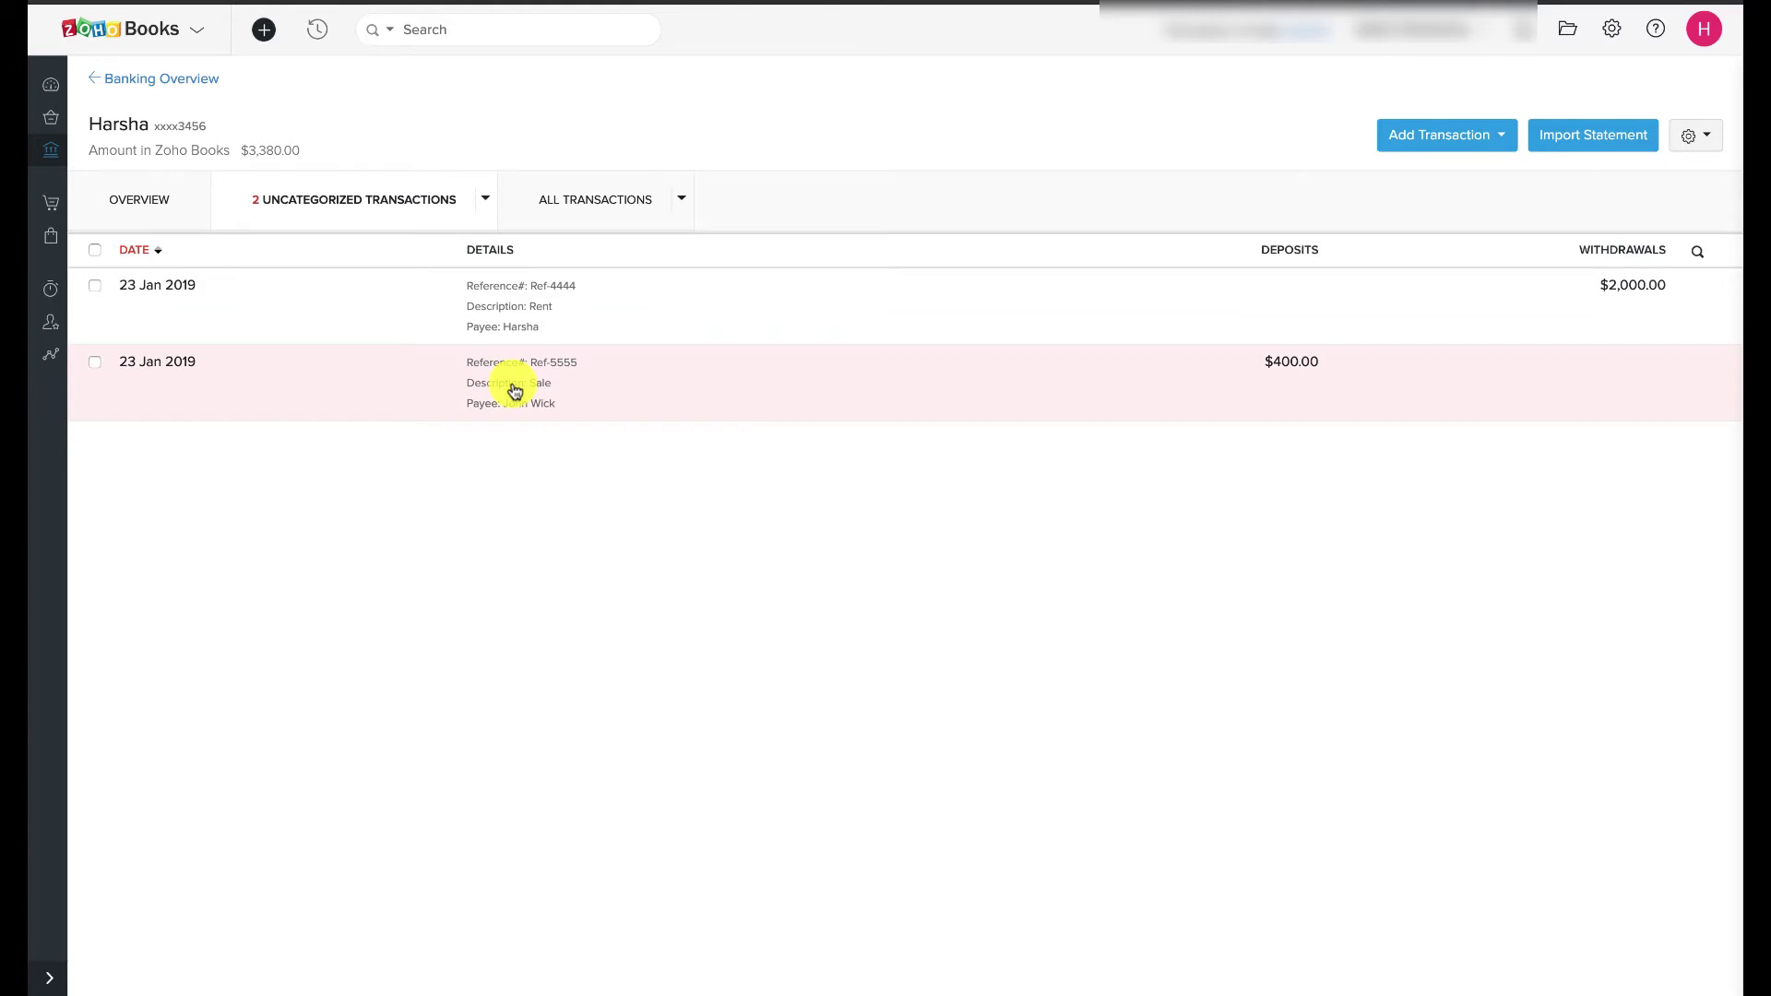
click(514, 391)
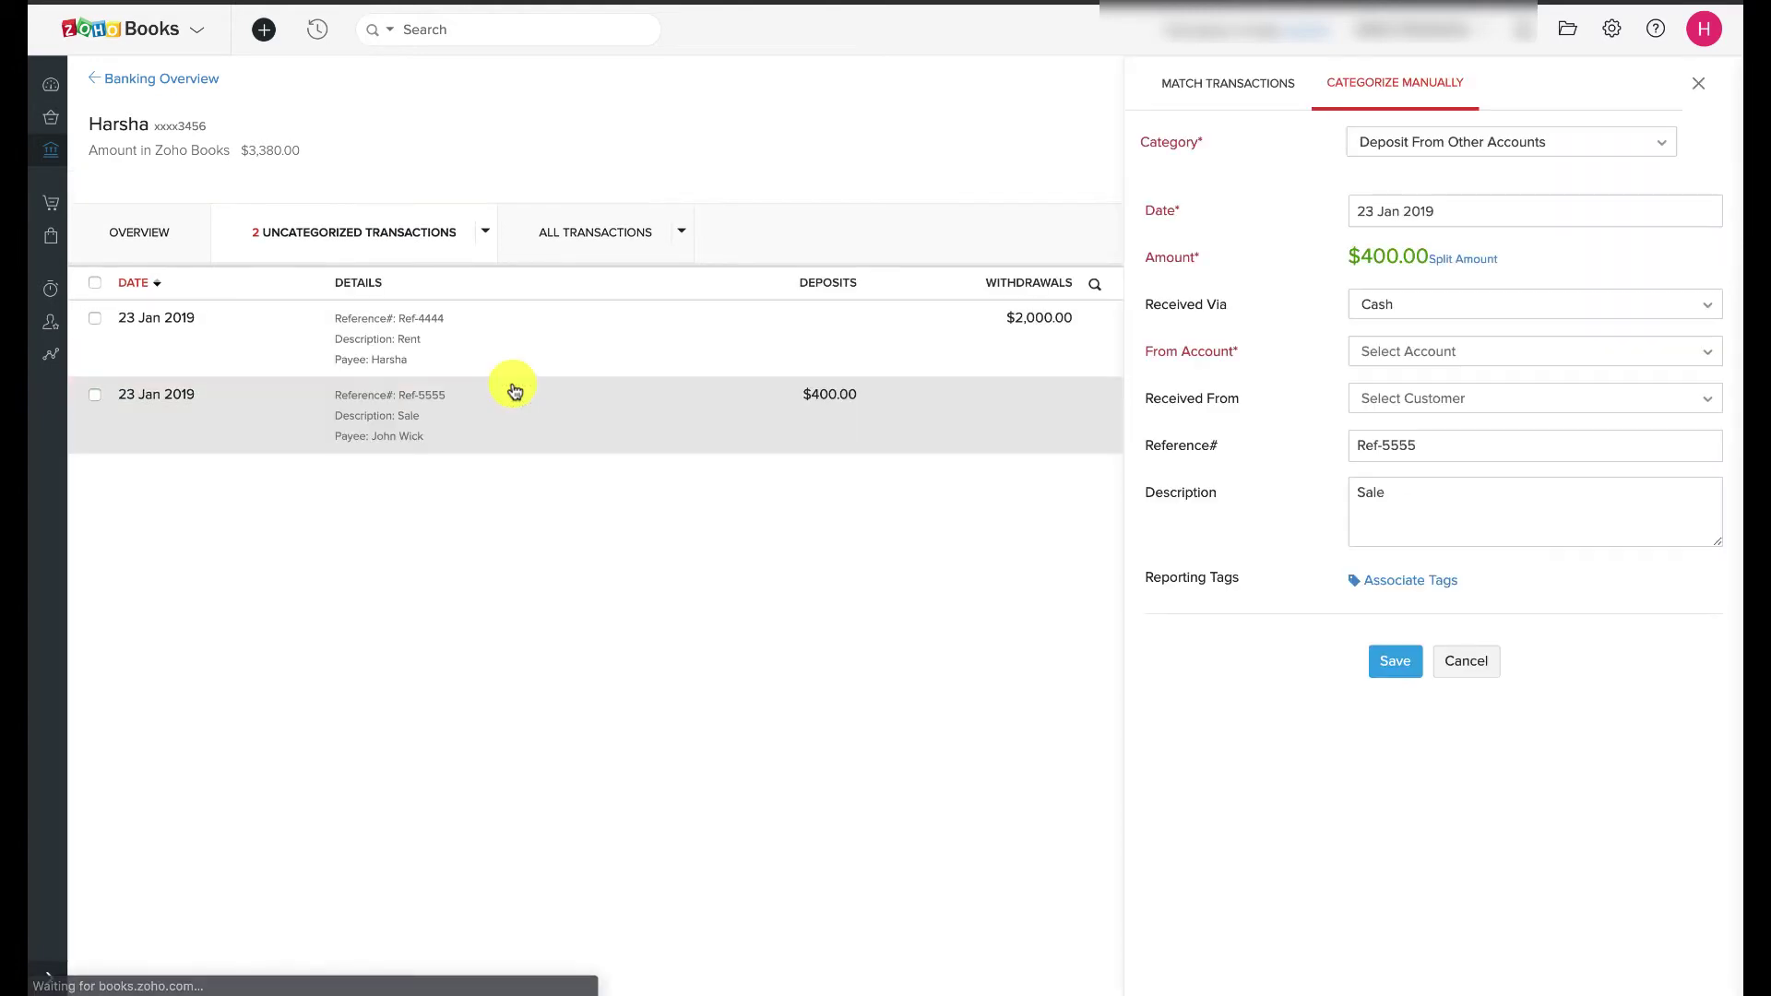
click(1189, 88)
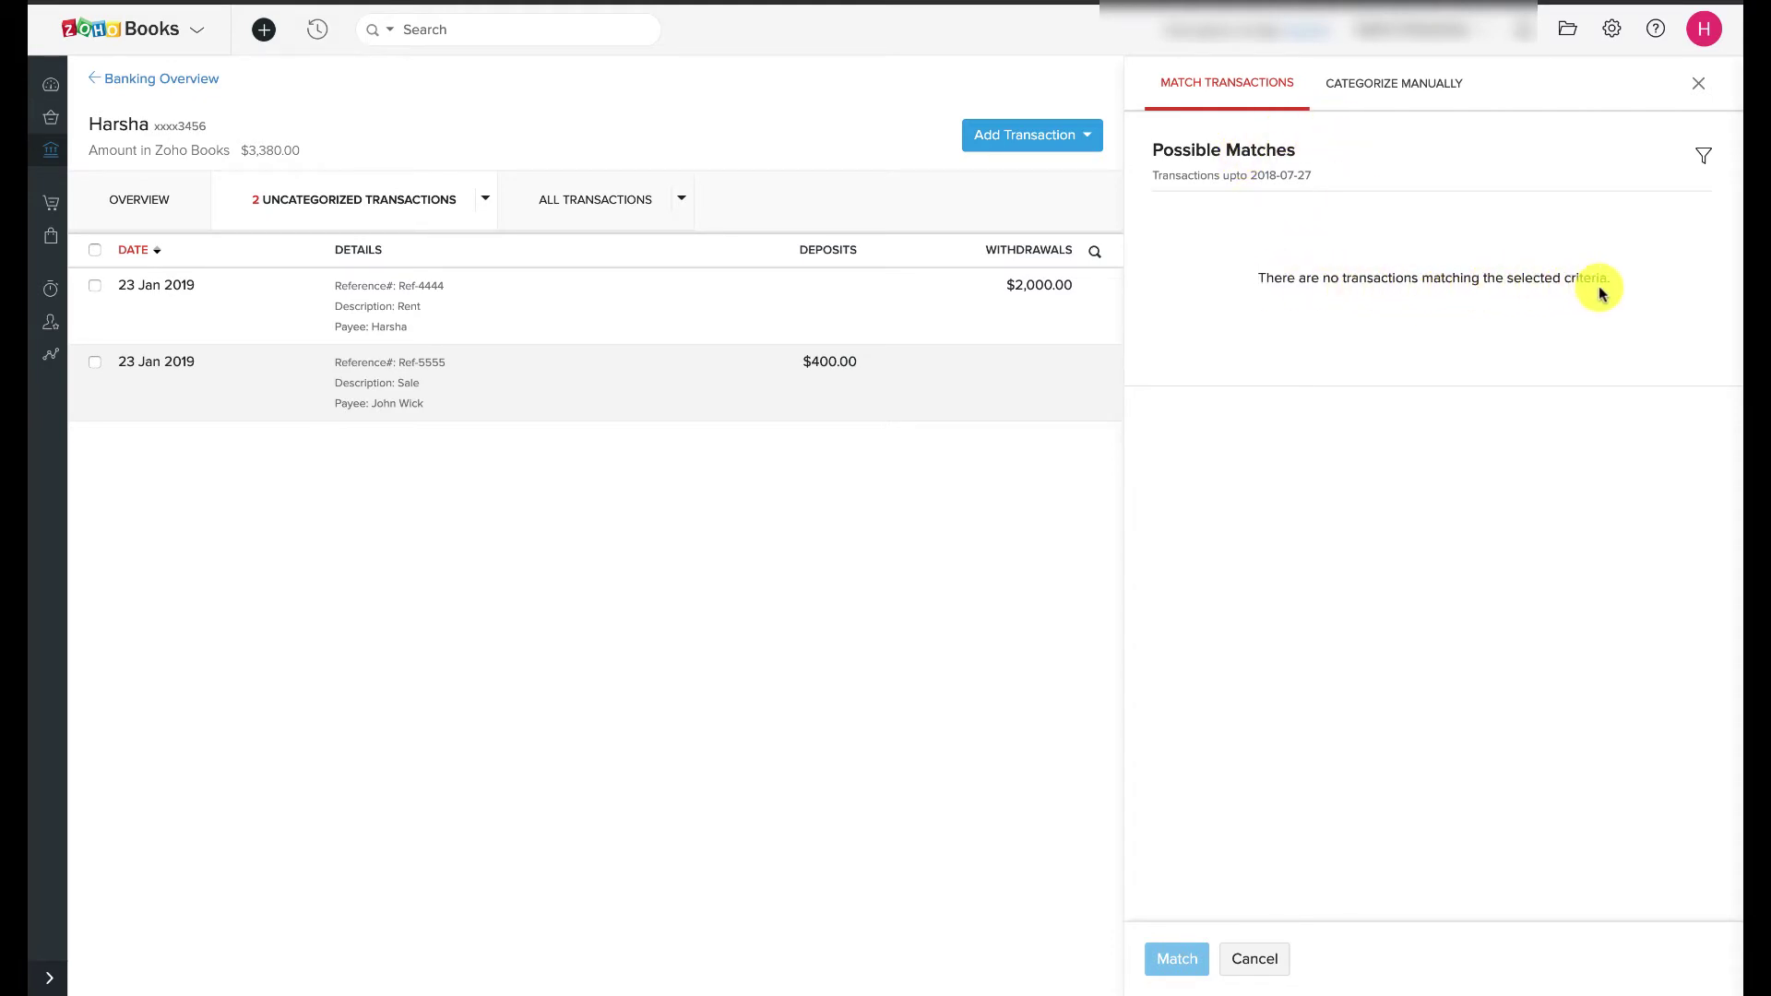
Manually categorize the deposit as a Customer Payment and select the customer named as its payee
click(1407, 82)
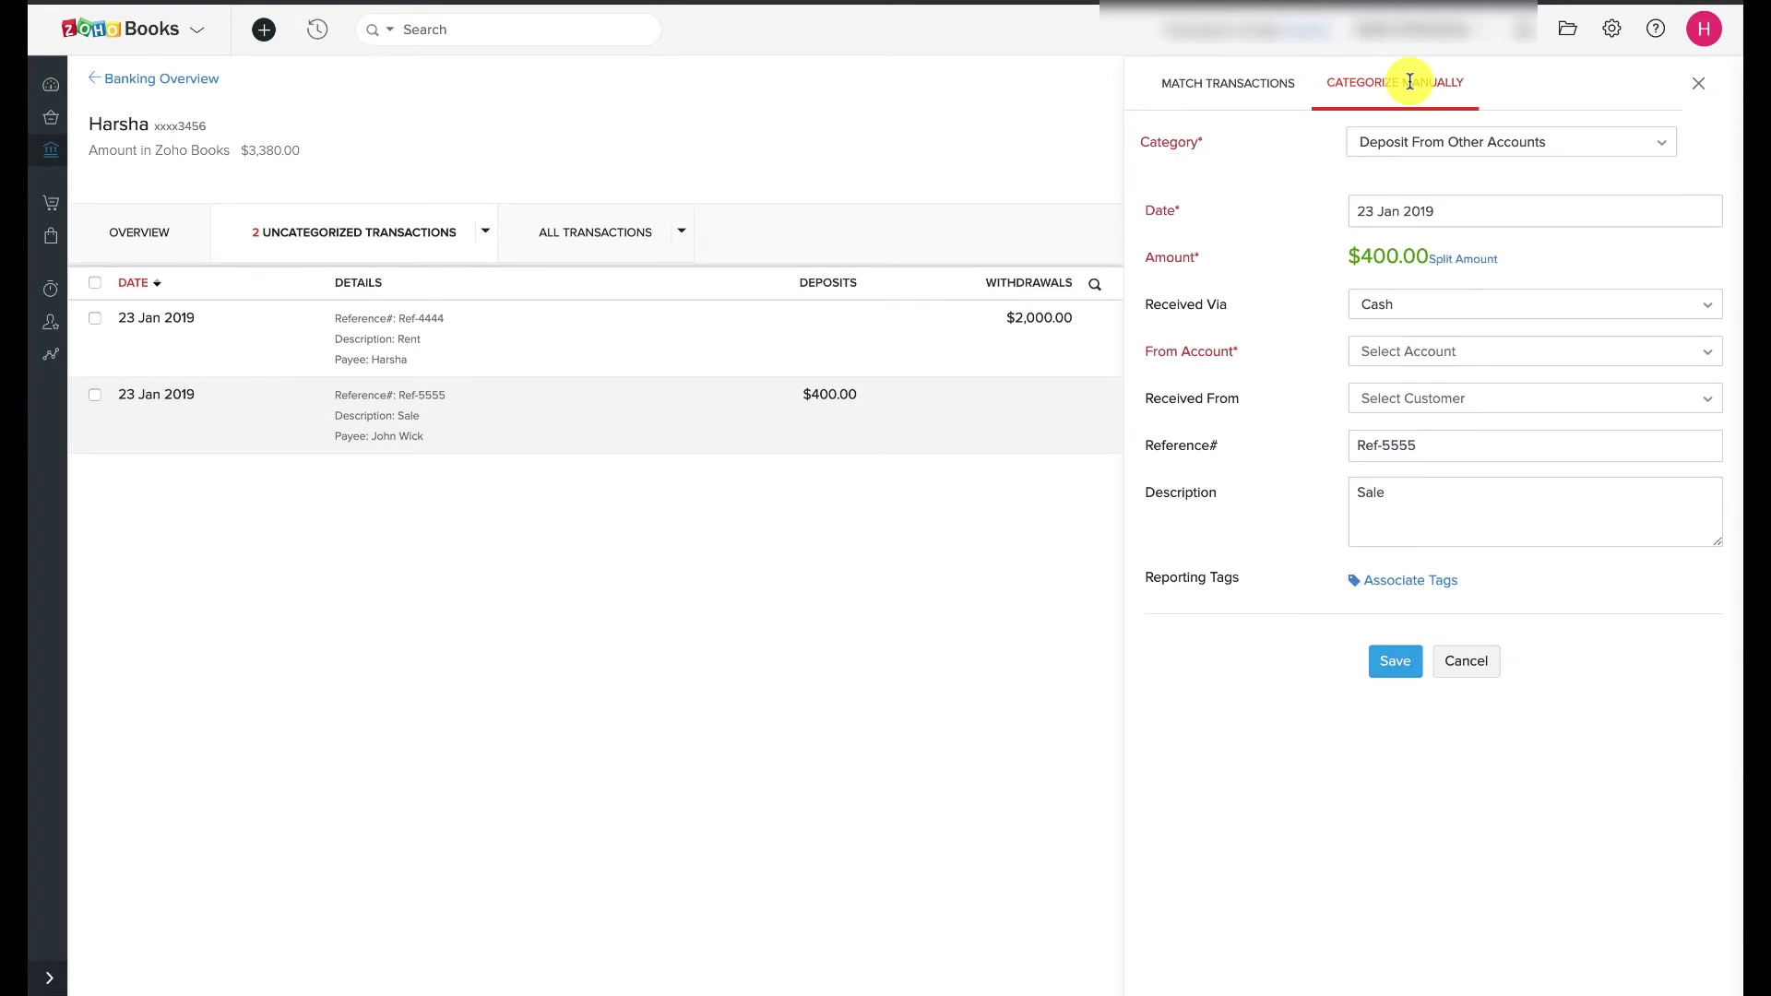
click(1451, 143)
click(1416, 251)
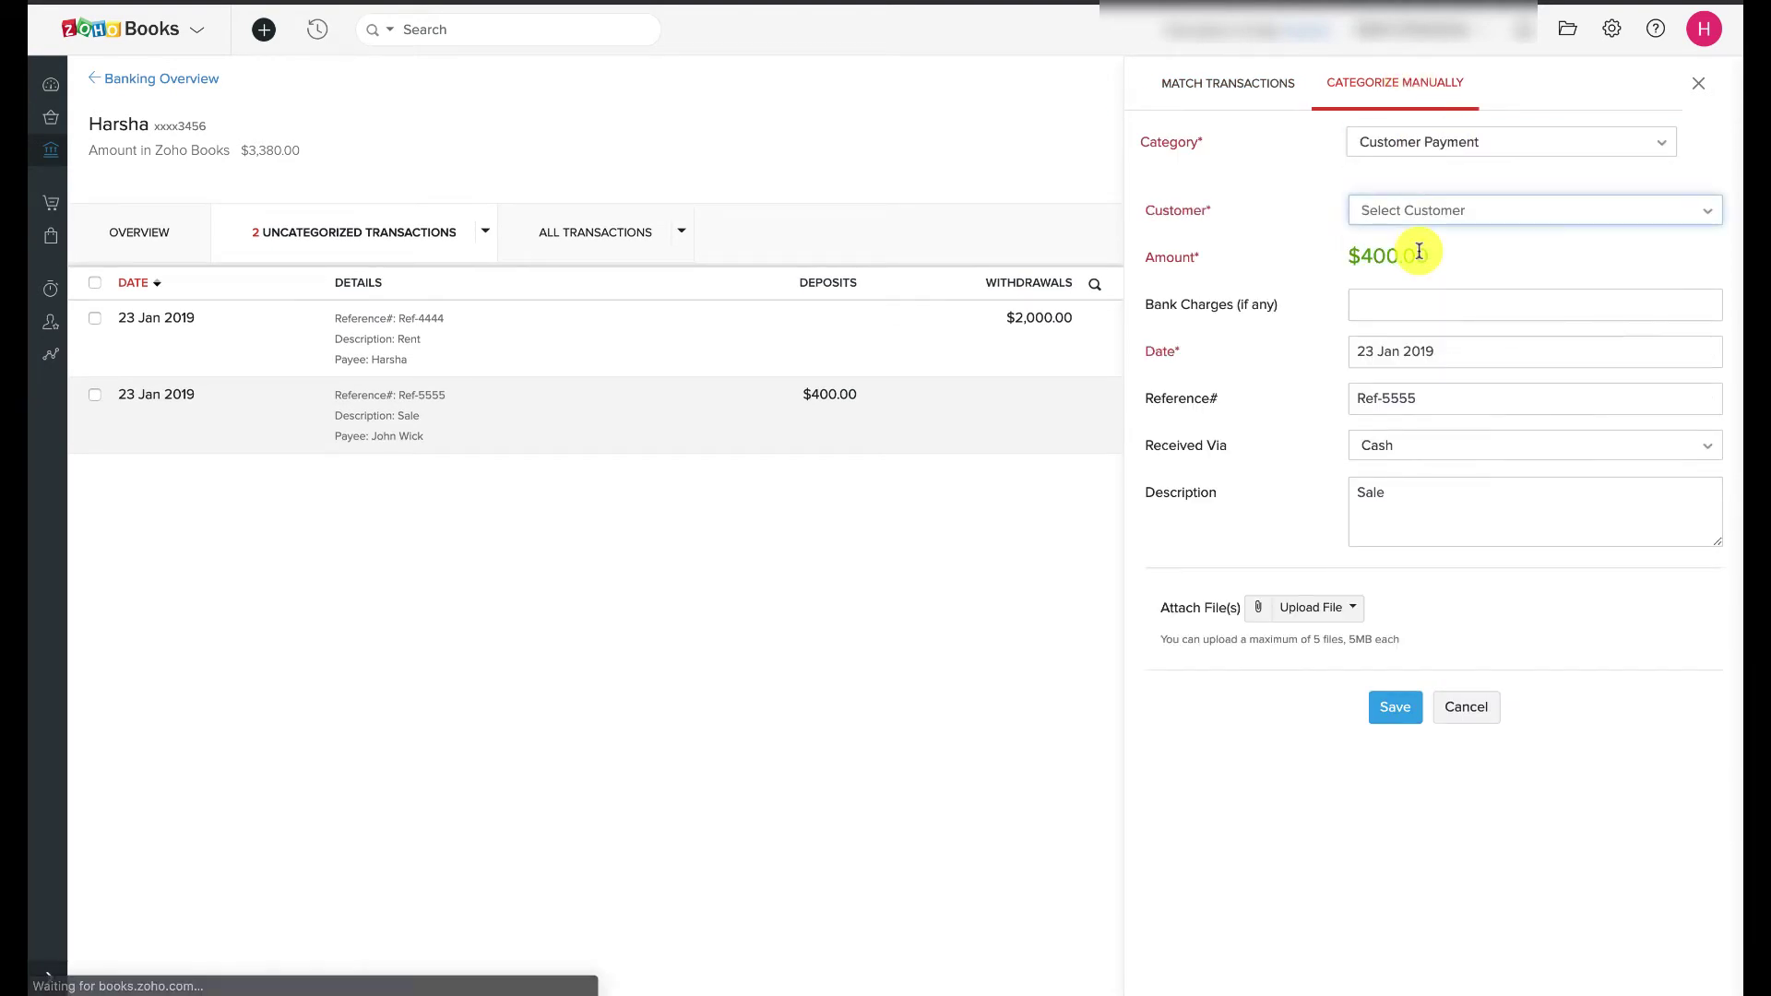
click(1406, 211)
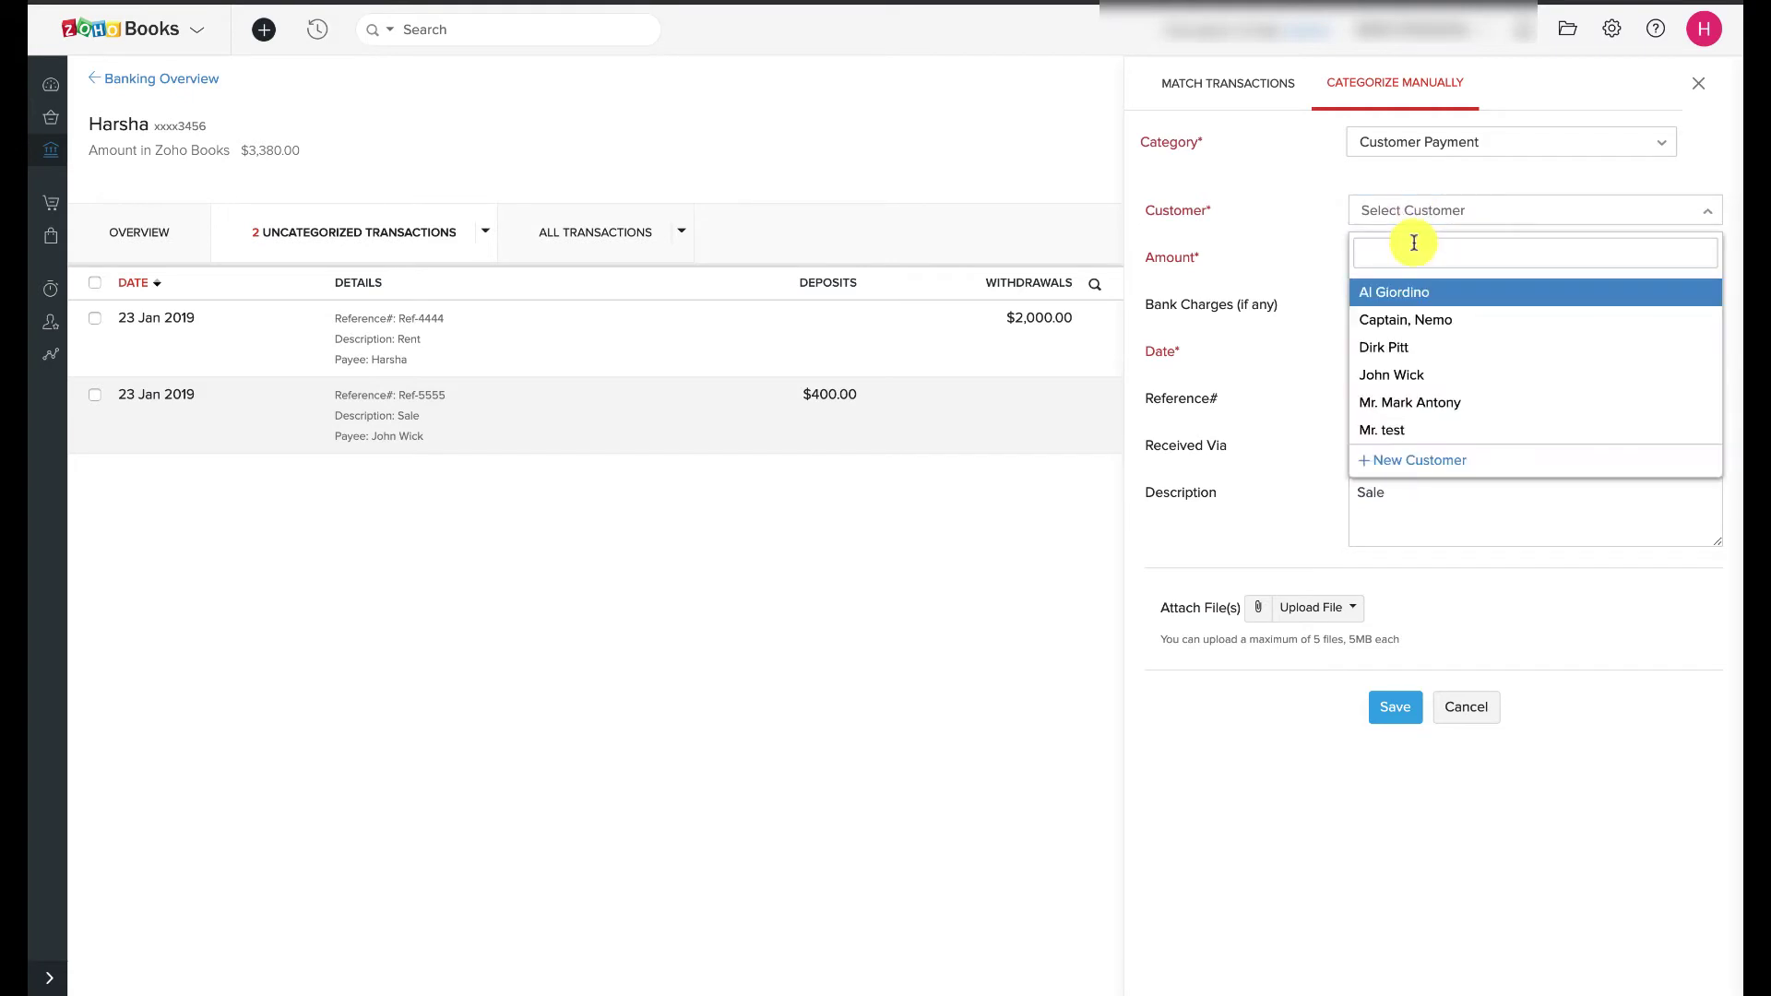
click(1391, 375)
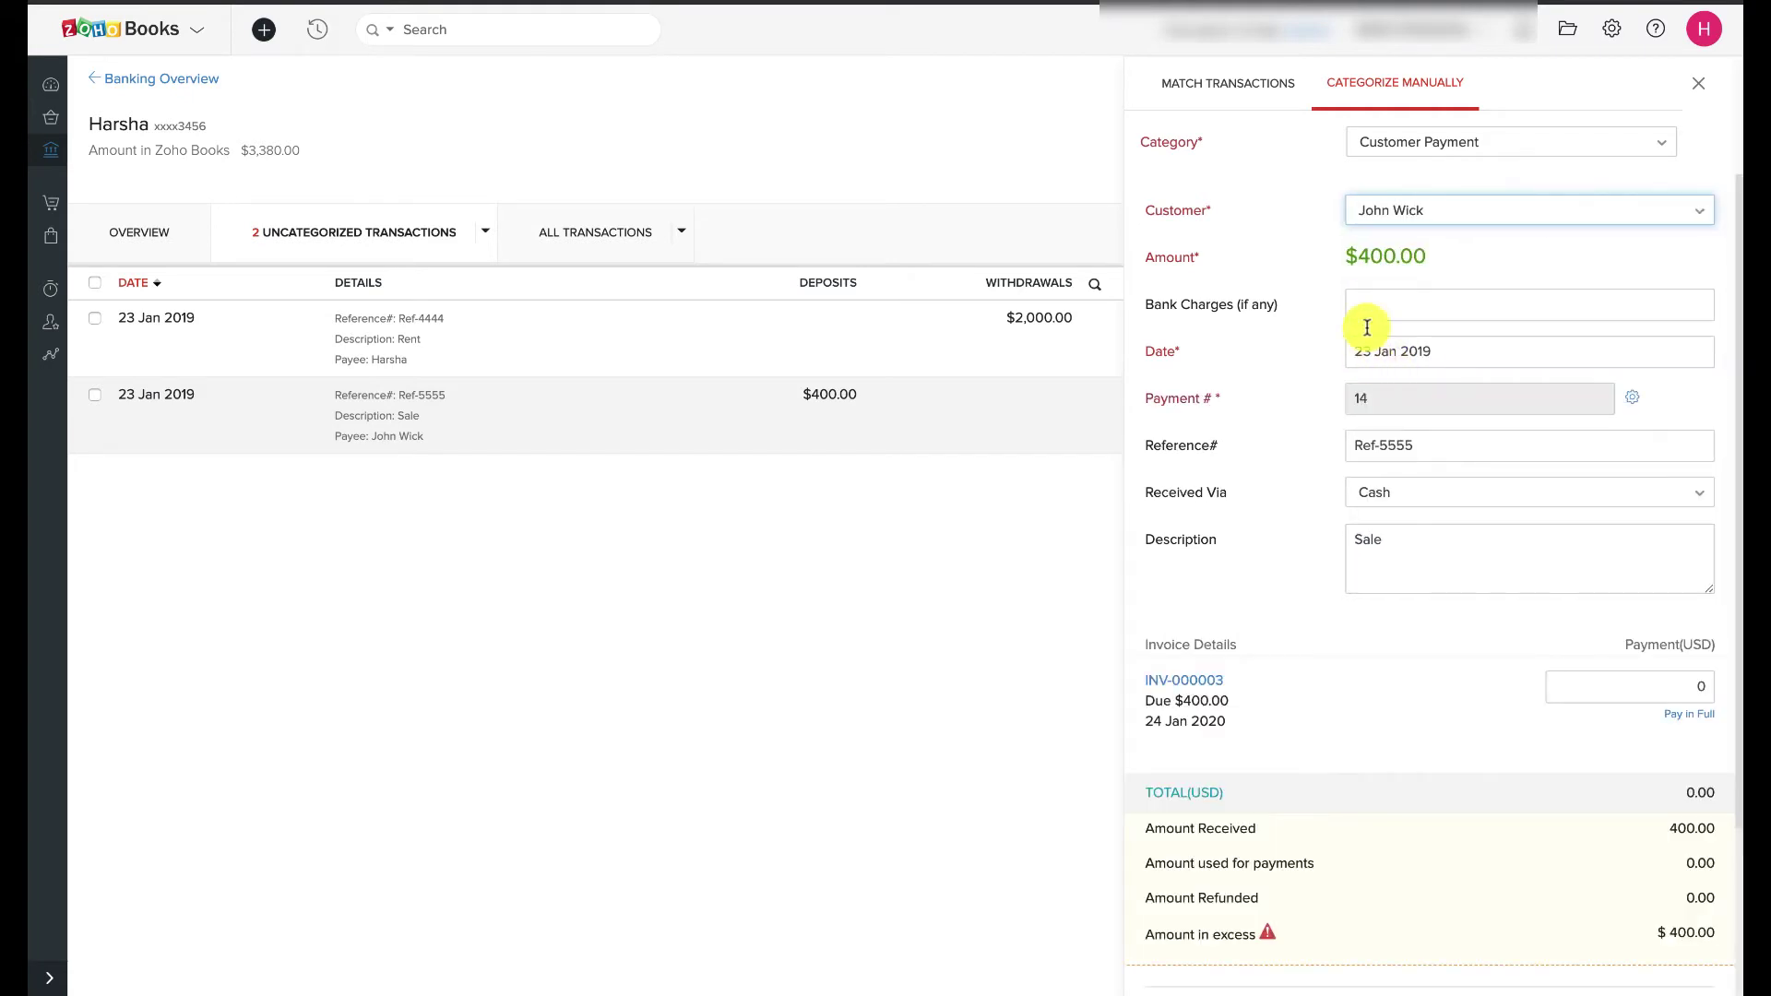
Set the payment as received via Bank Transfer, apply it in full to INV-000003 and save it
scroll(1394, 498, down, 1)
click(1392, 417)
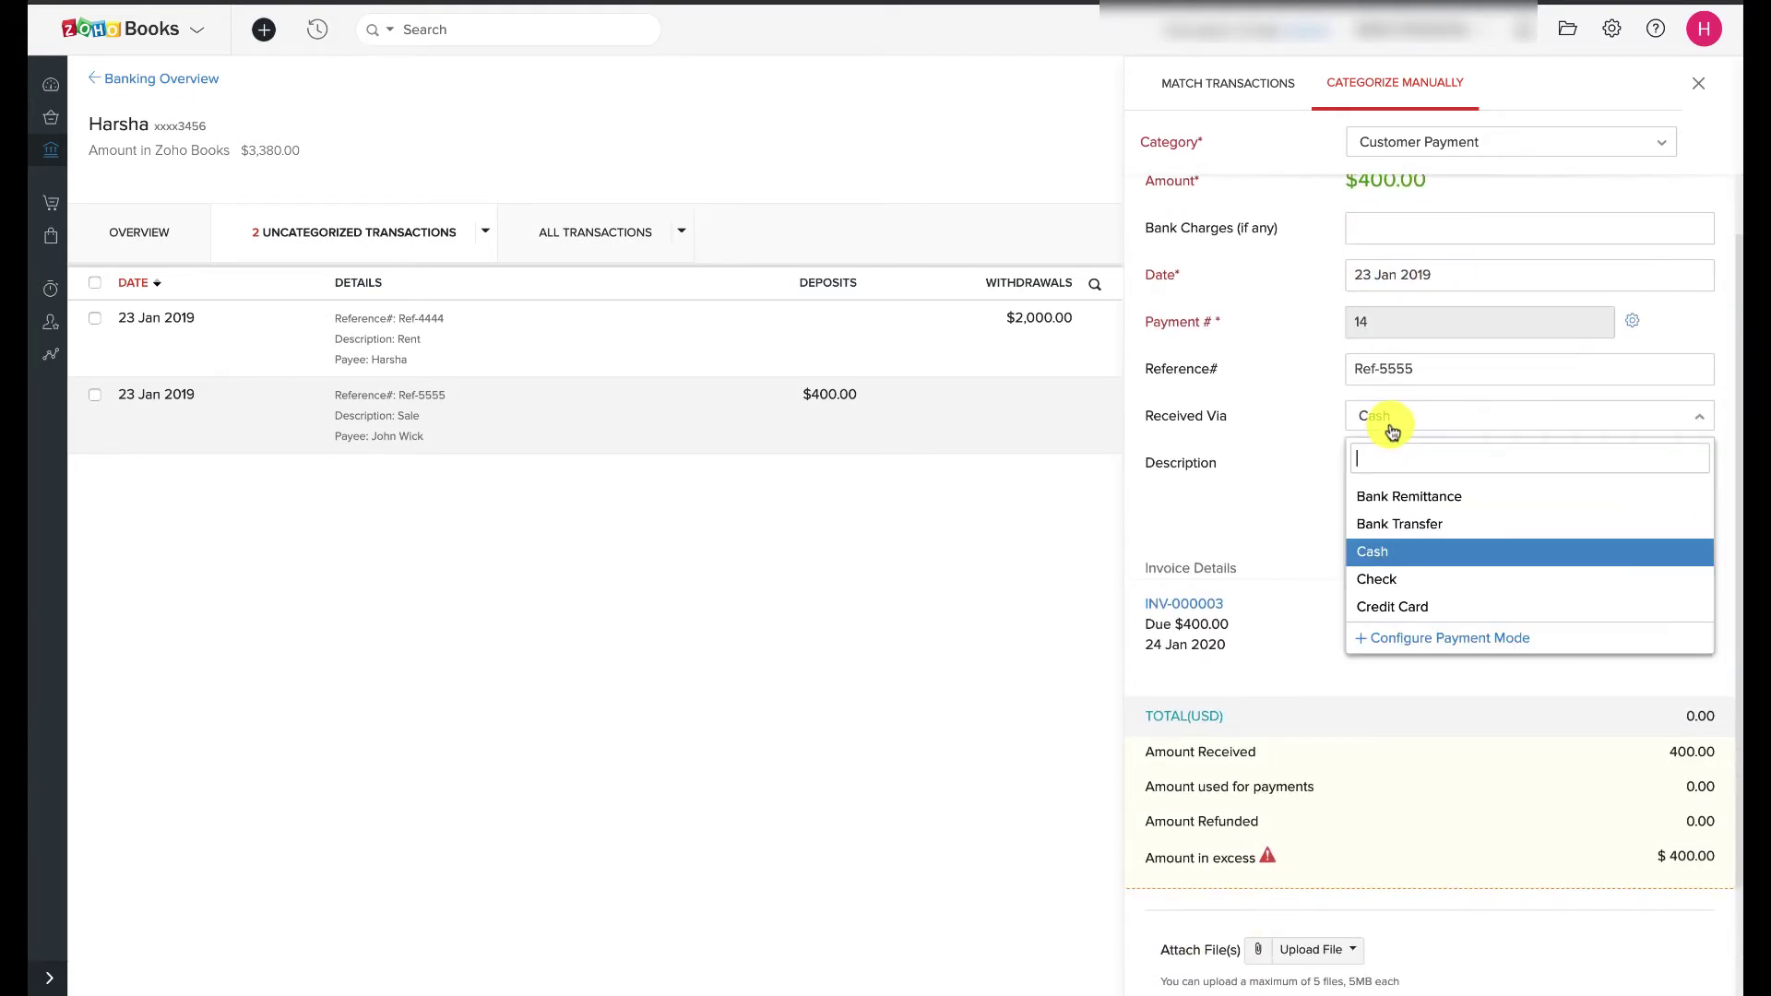
click(1391, 522)
scroll(1392, 528, down, 1)
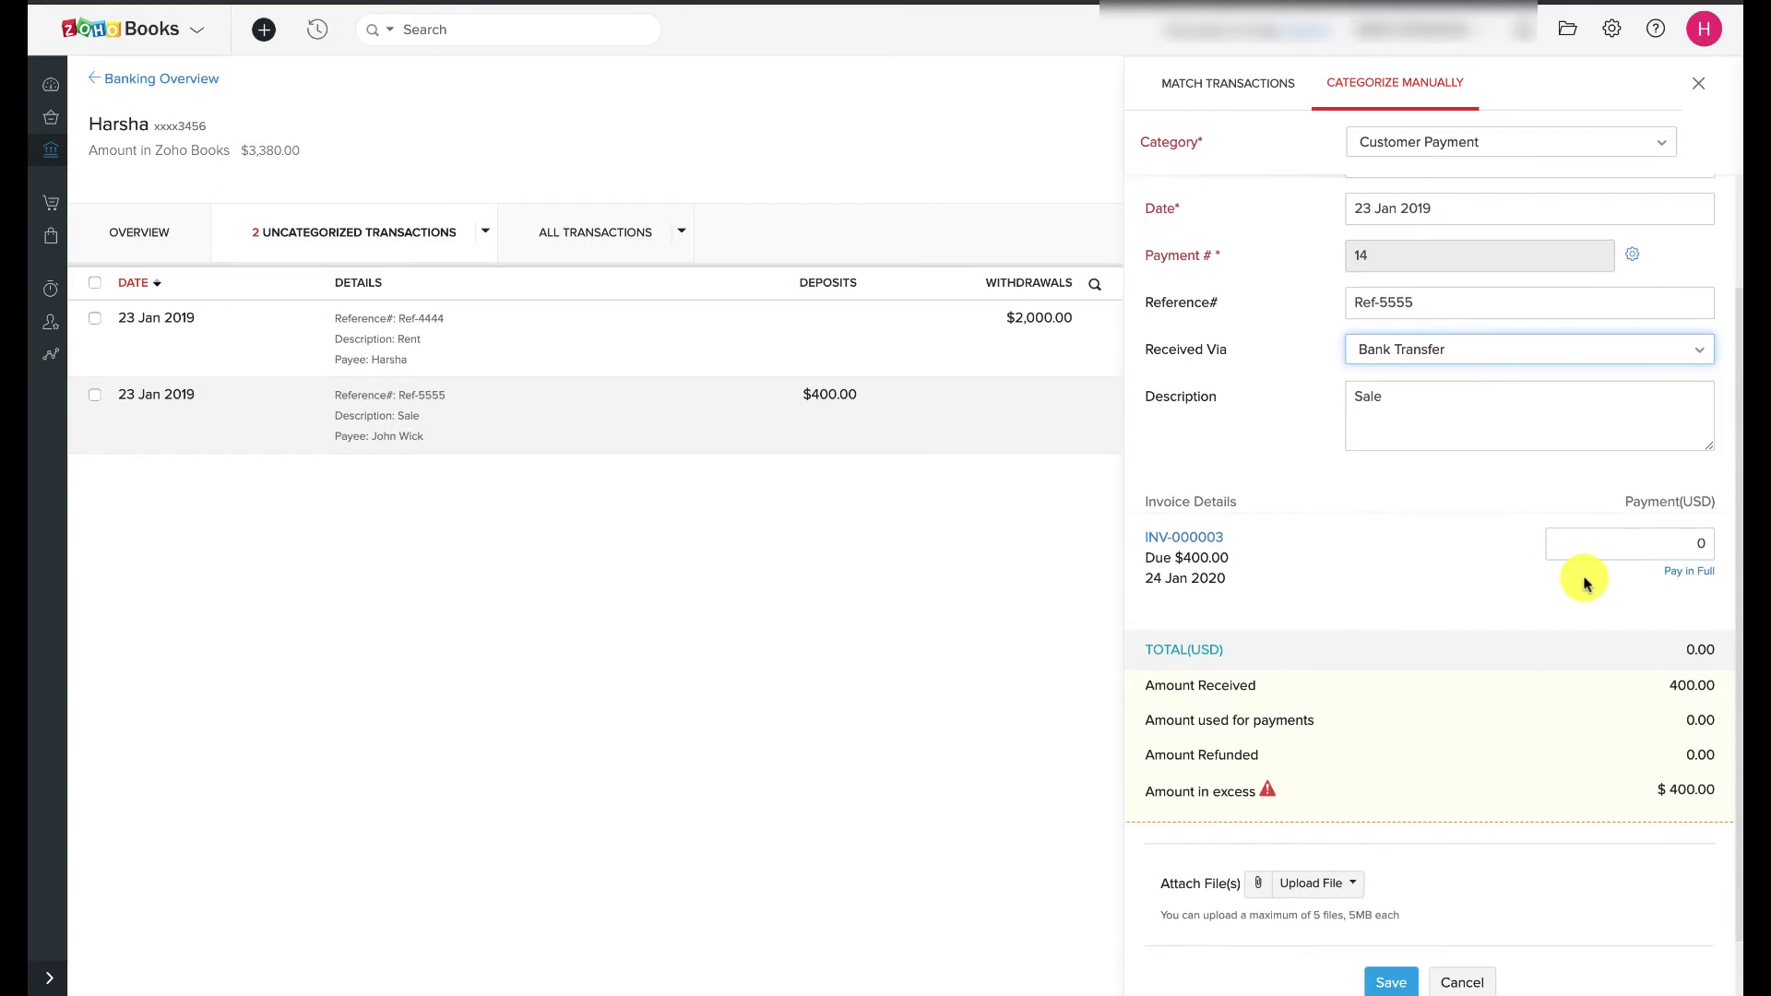
click(1689, 571)
scroll(1450, 553, down, 1)
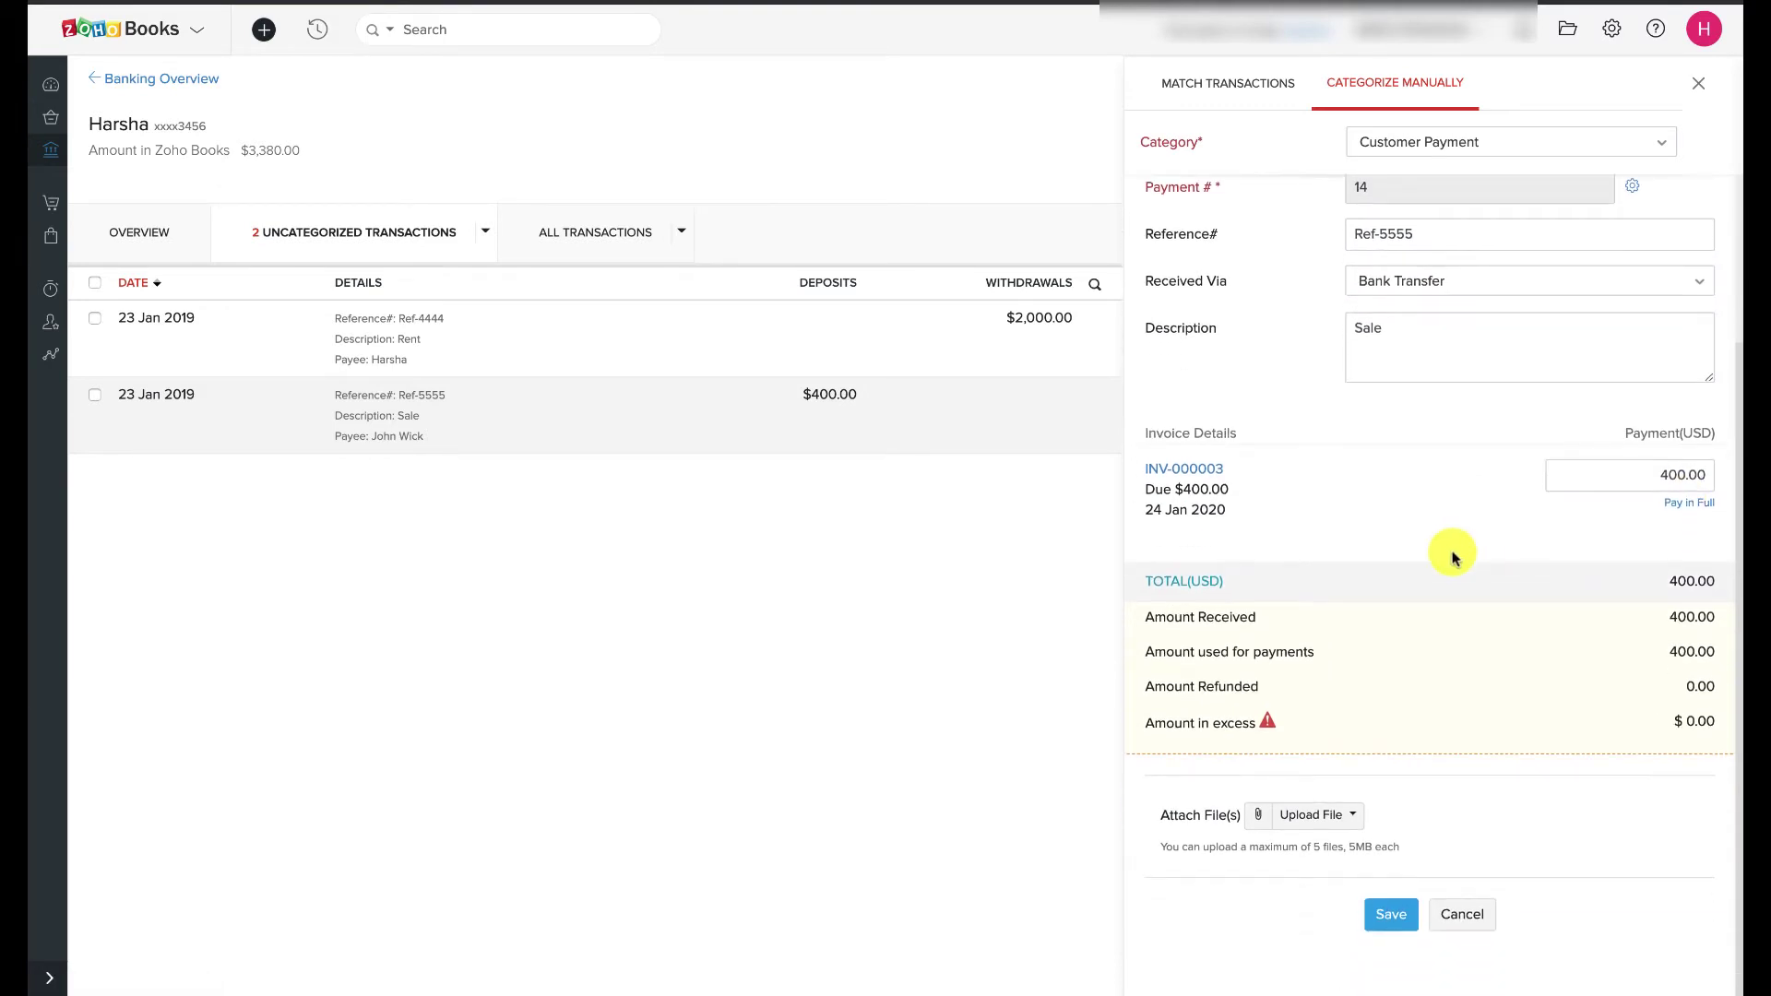
click(1390, 917)
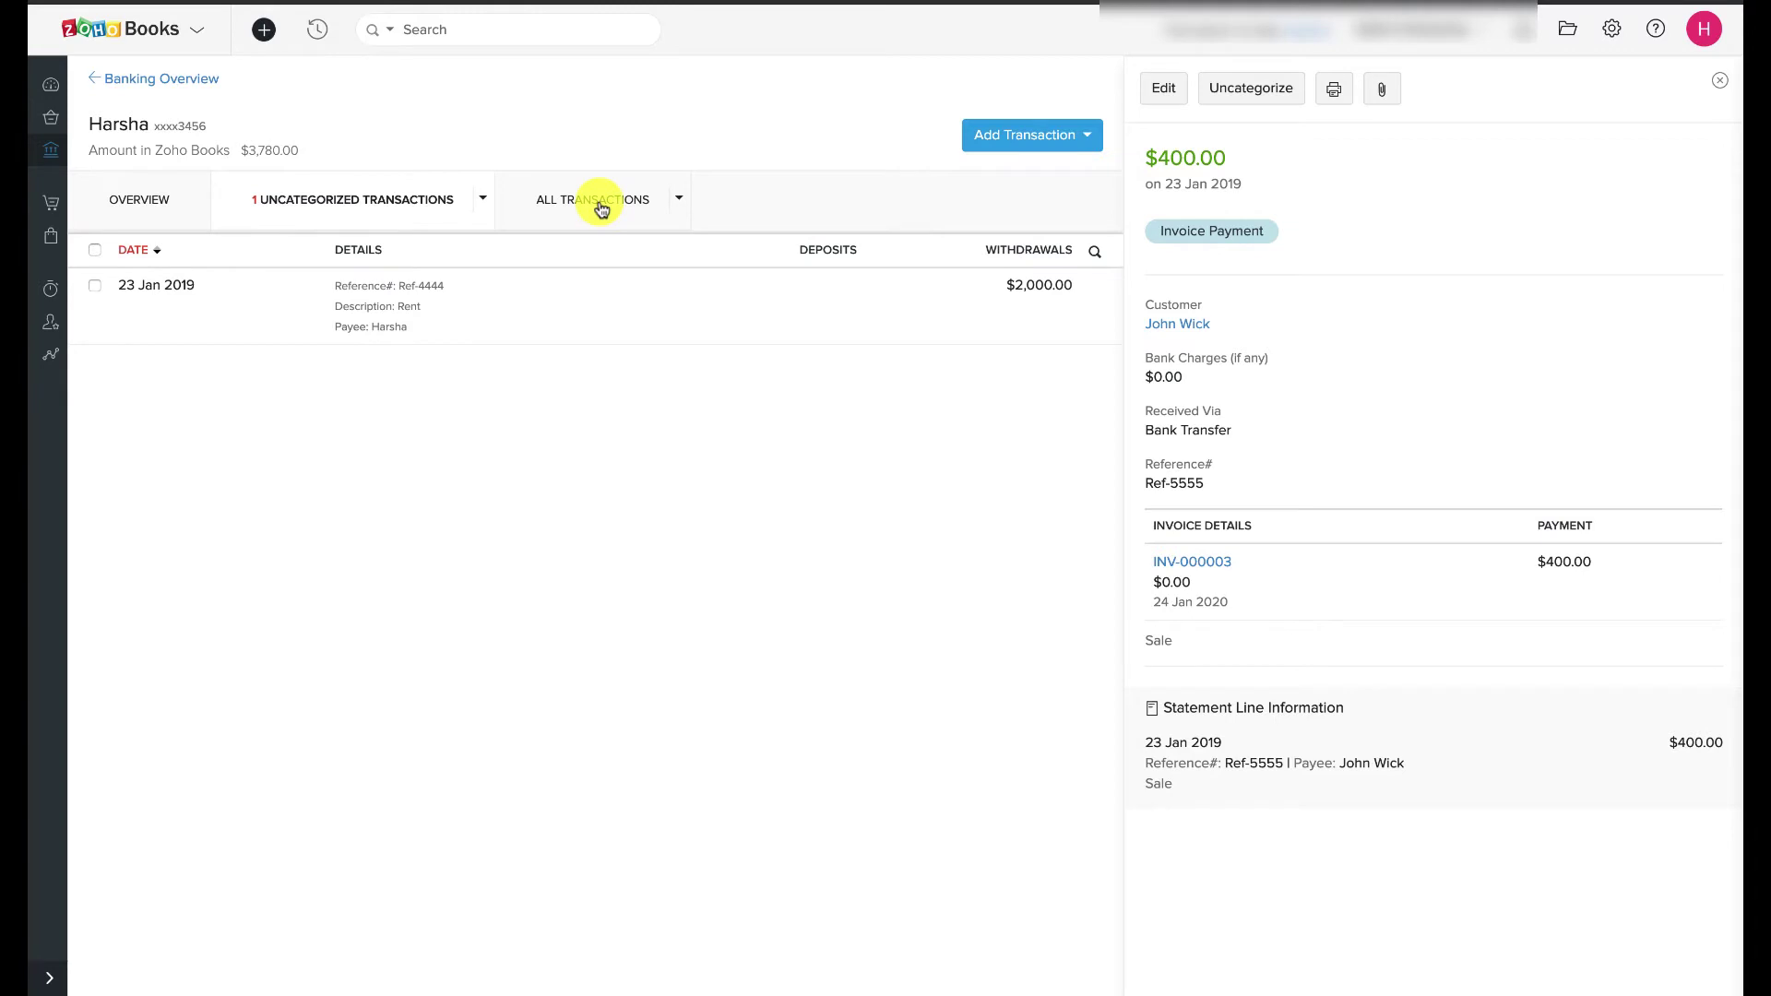
Review all transactions of the bank account and check the payment status in the sales invoices list
click(601, 207)
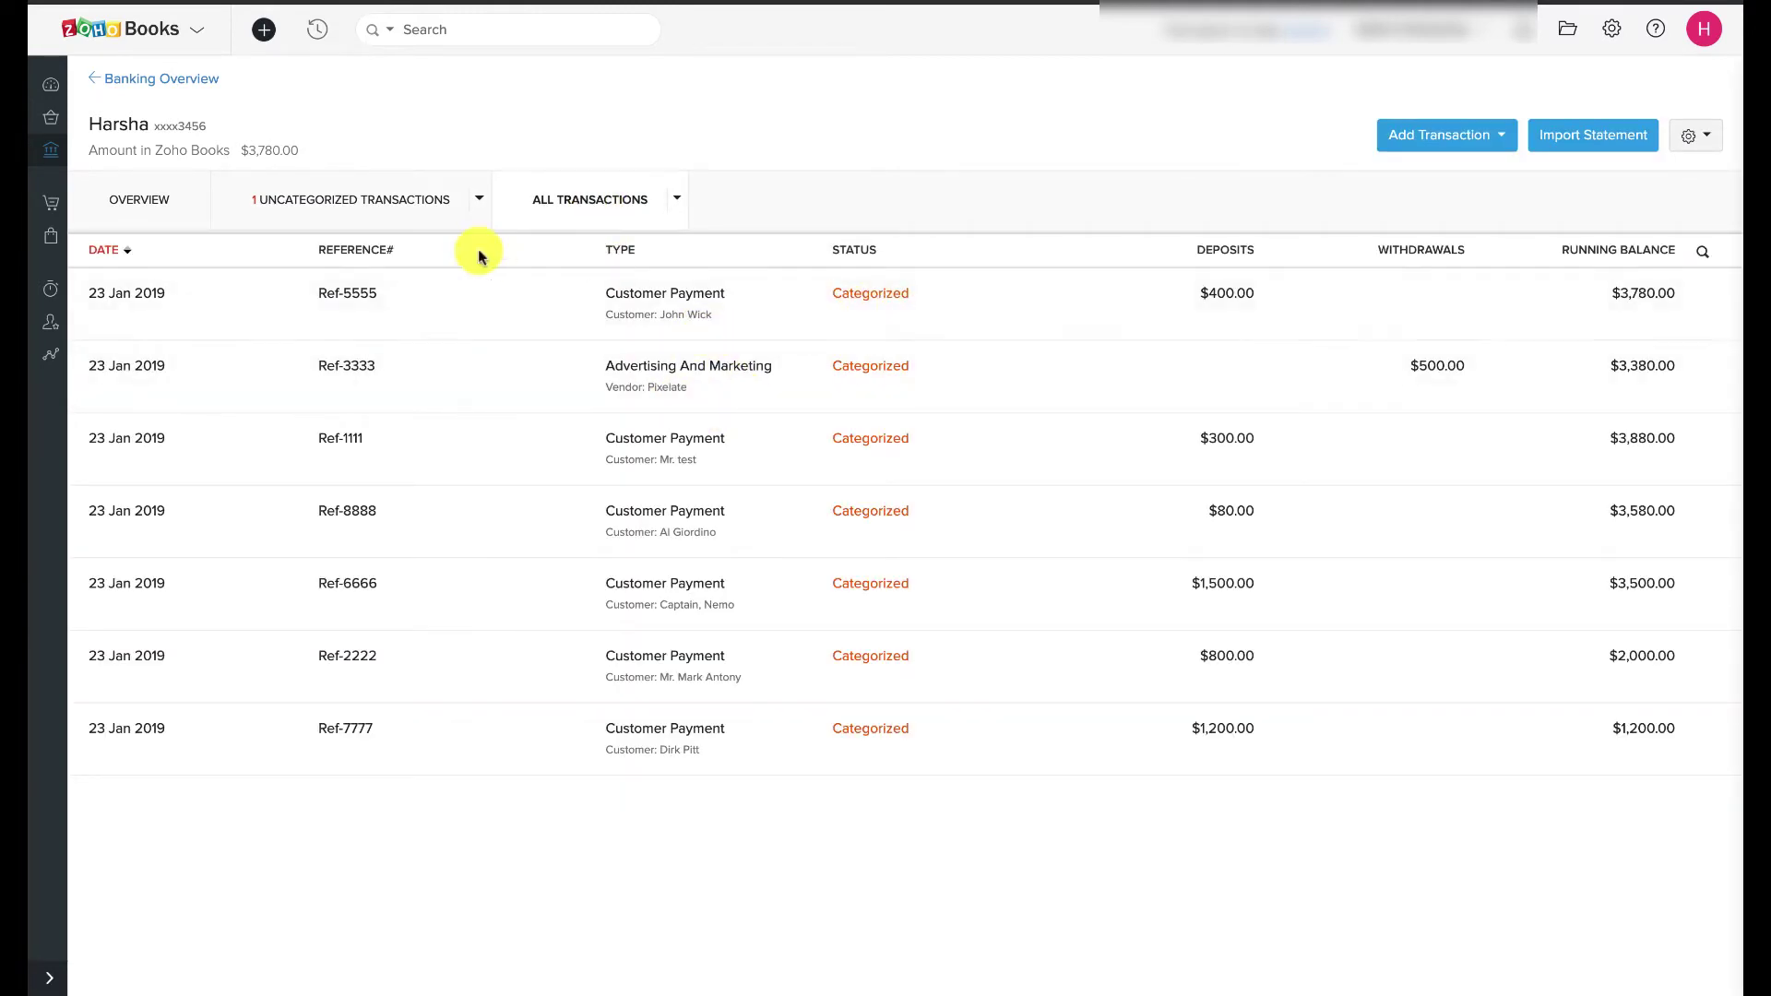
click(49, 977)
click(139, 205)
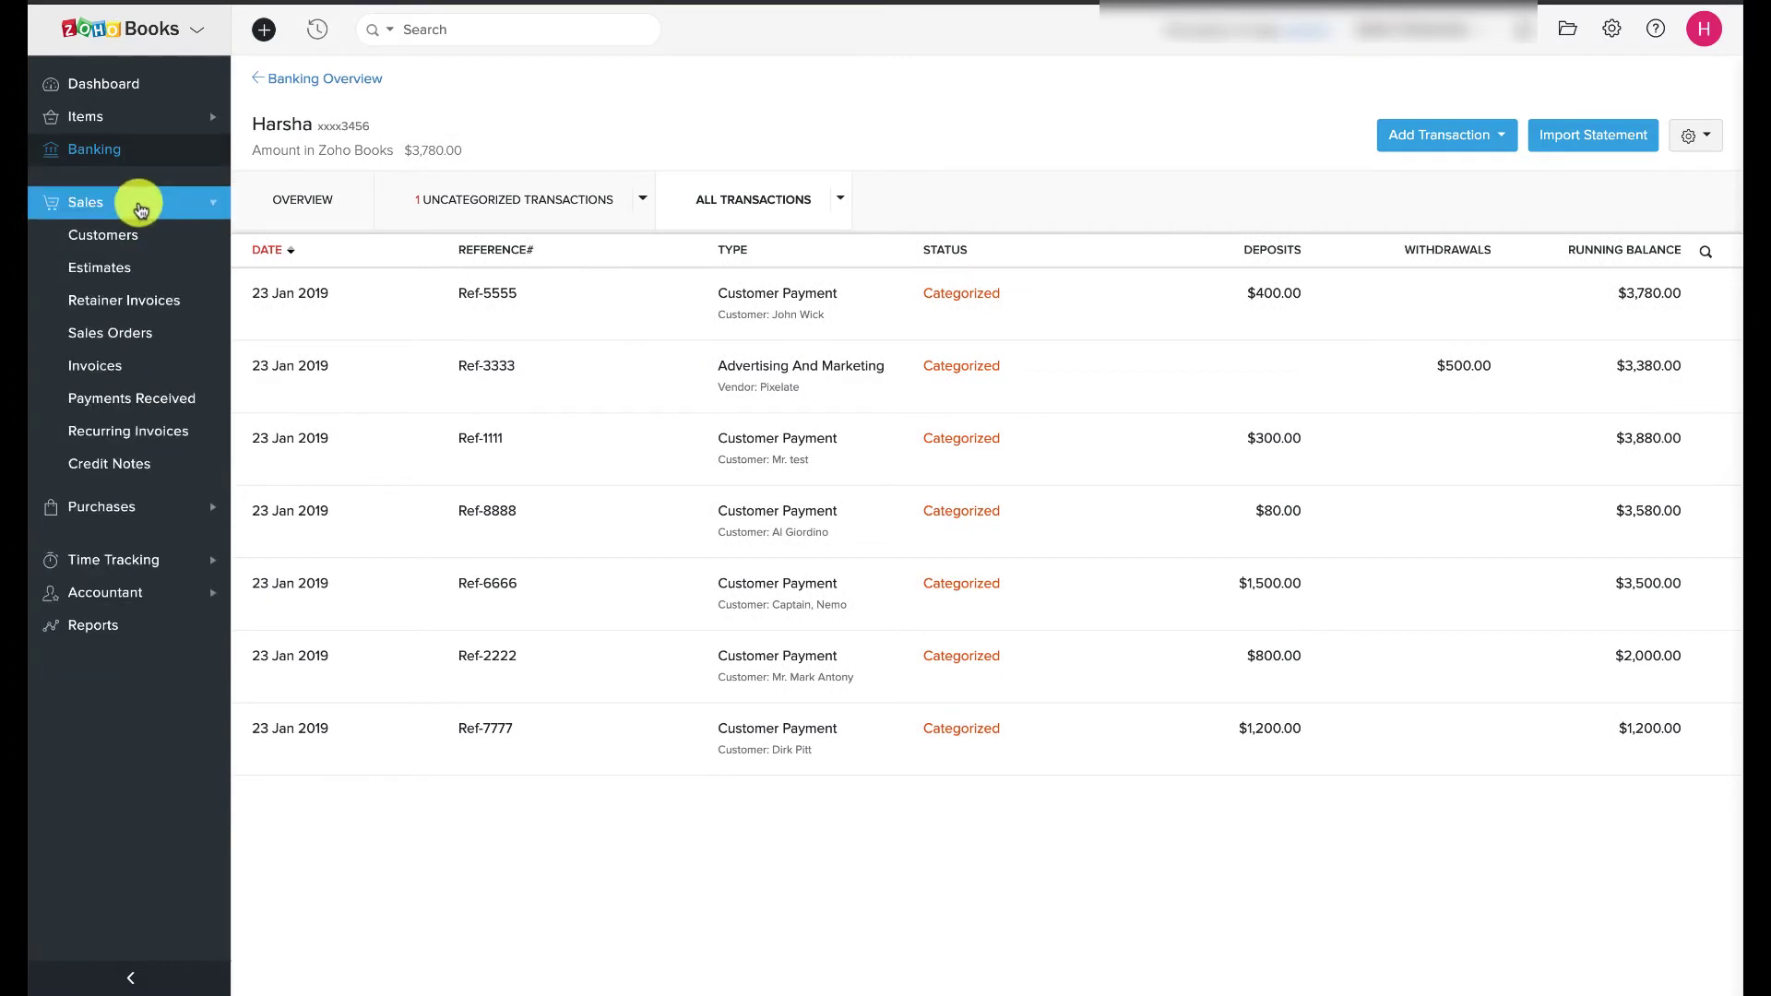
click(101, 365)
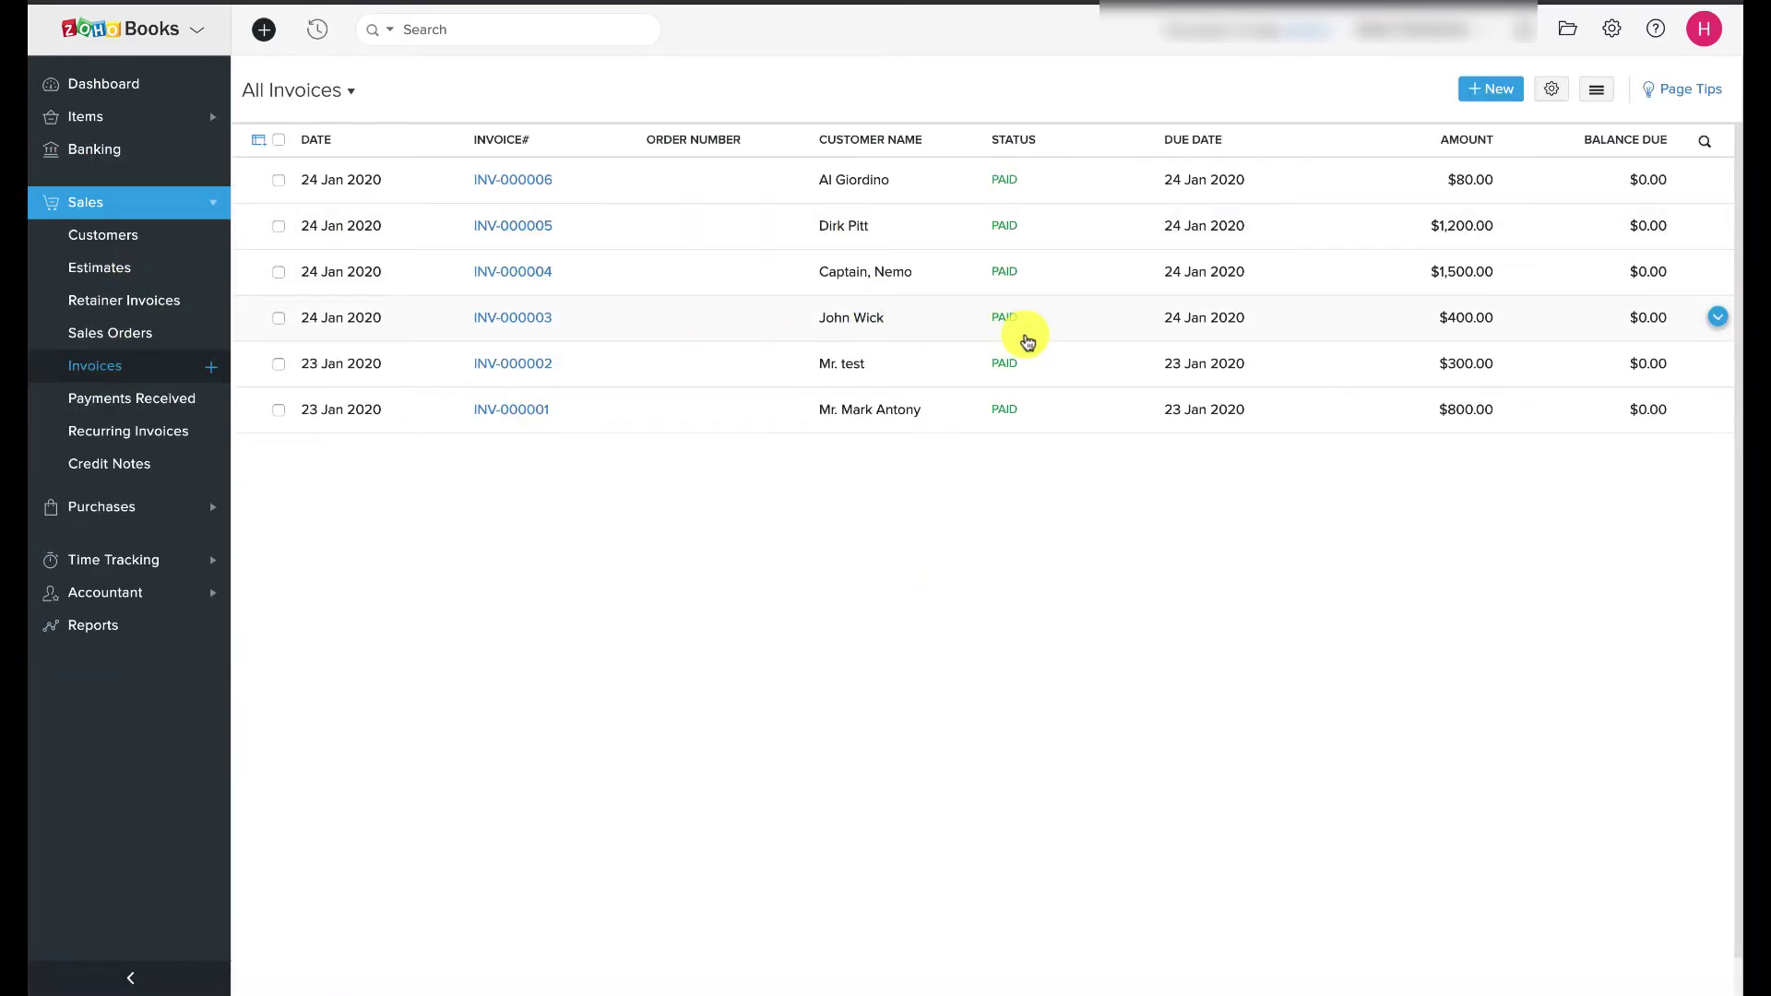
Return to the bank account's uncategorized $2,000 rent withdrawal (Ref-4444), categorize it as Rent Expense and save it
key(alt+Left)
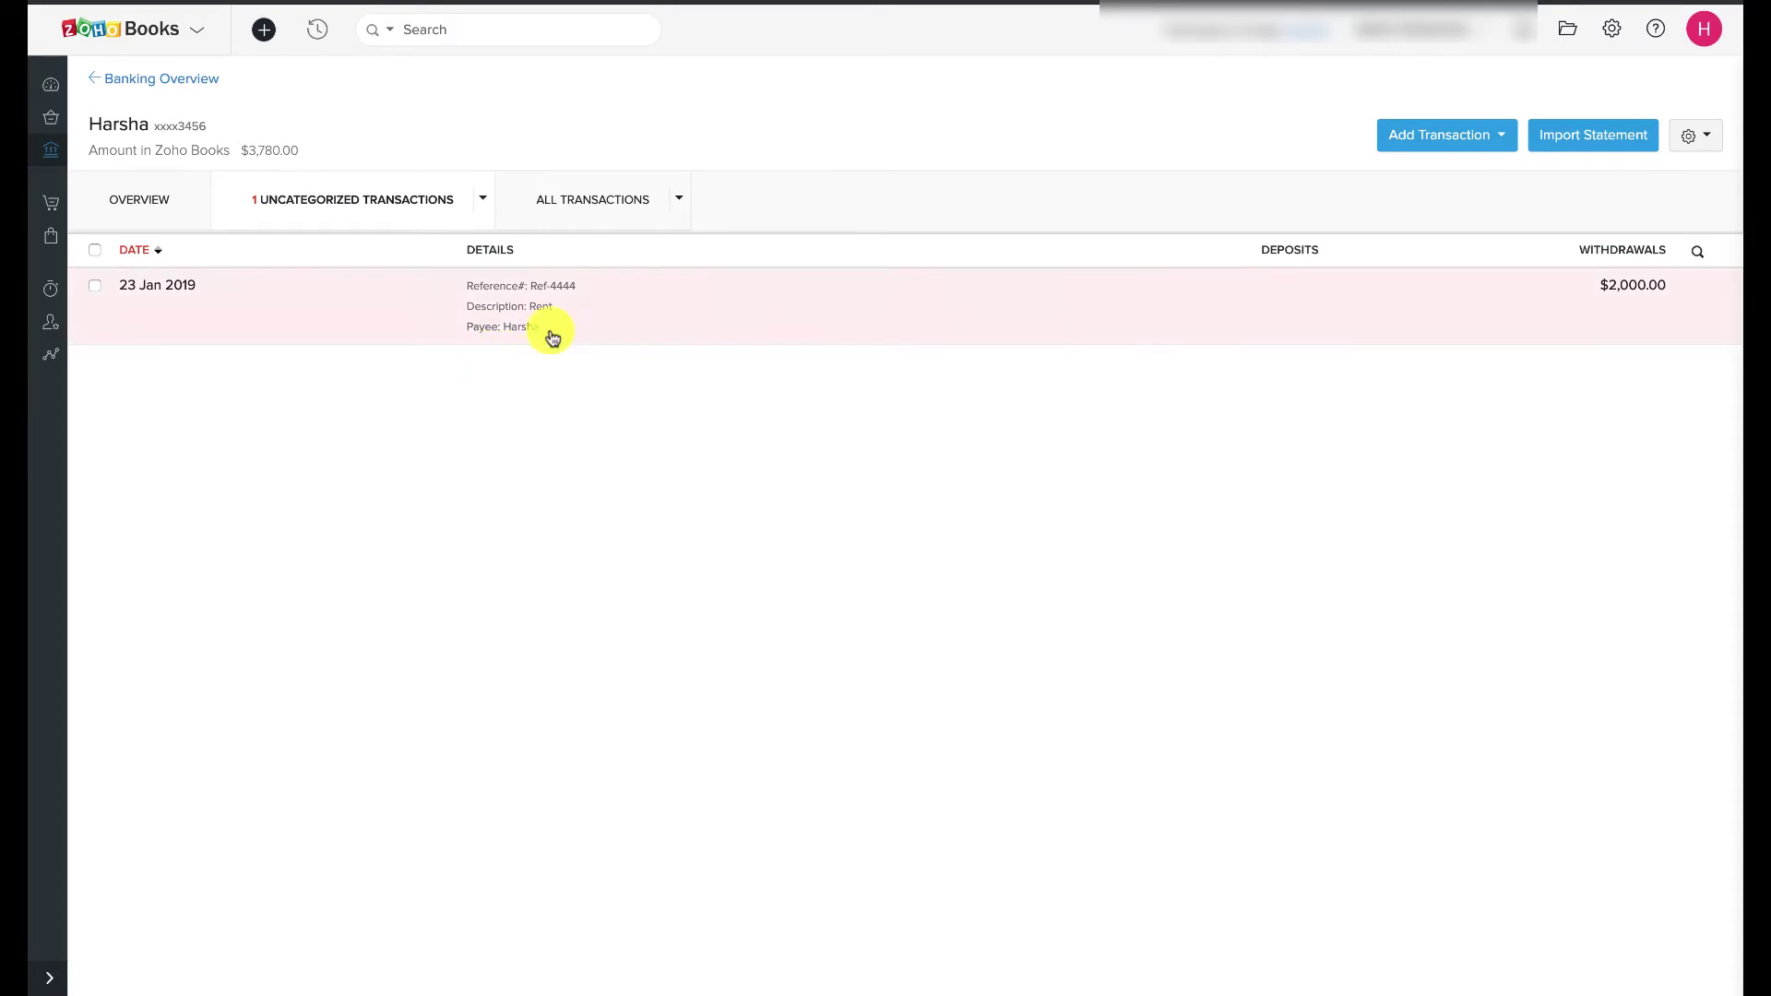
click(505, 334)
scroll(1425, 381, down, 3)
click(1425, 379)
click(1397, 750)
Open the list of all expenses under purchases to check the rent entry
click(50, 977)
click(101, 234)
click(98, 300)
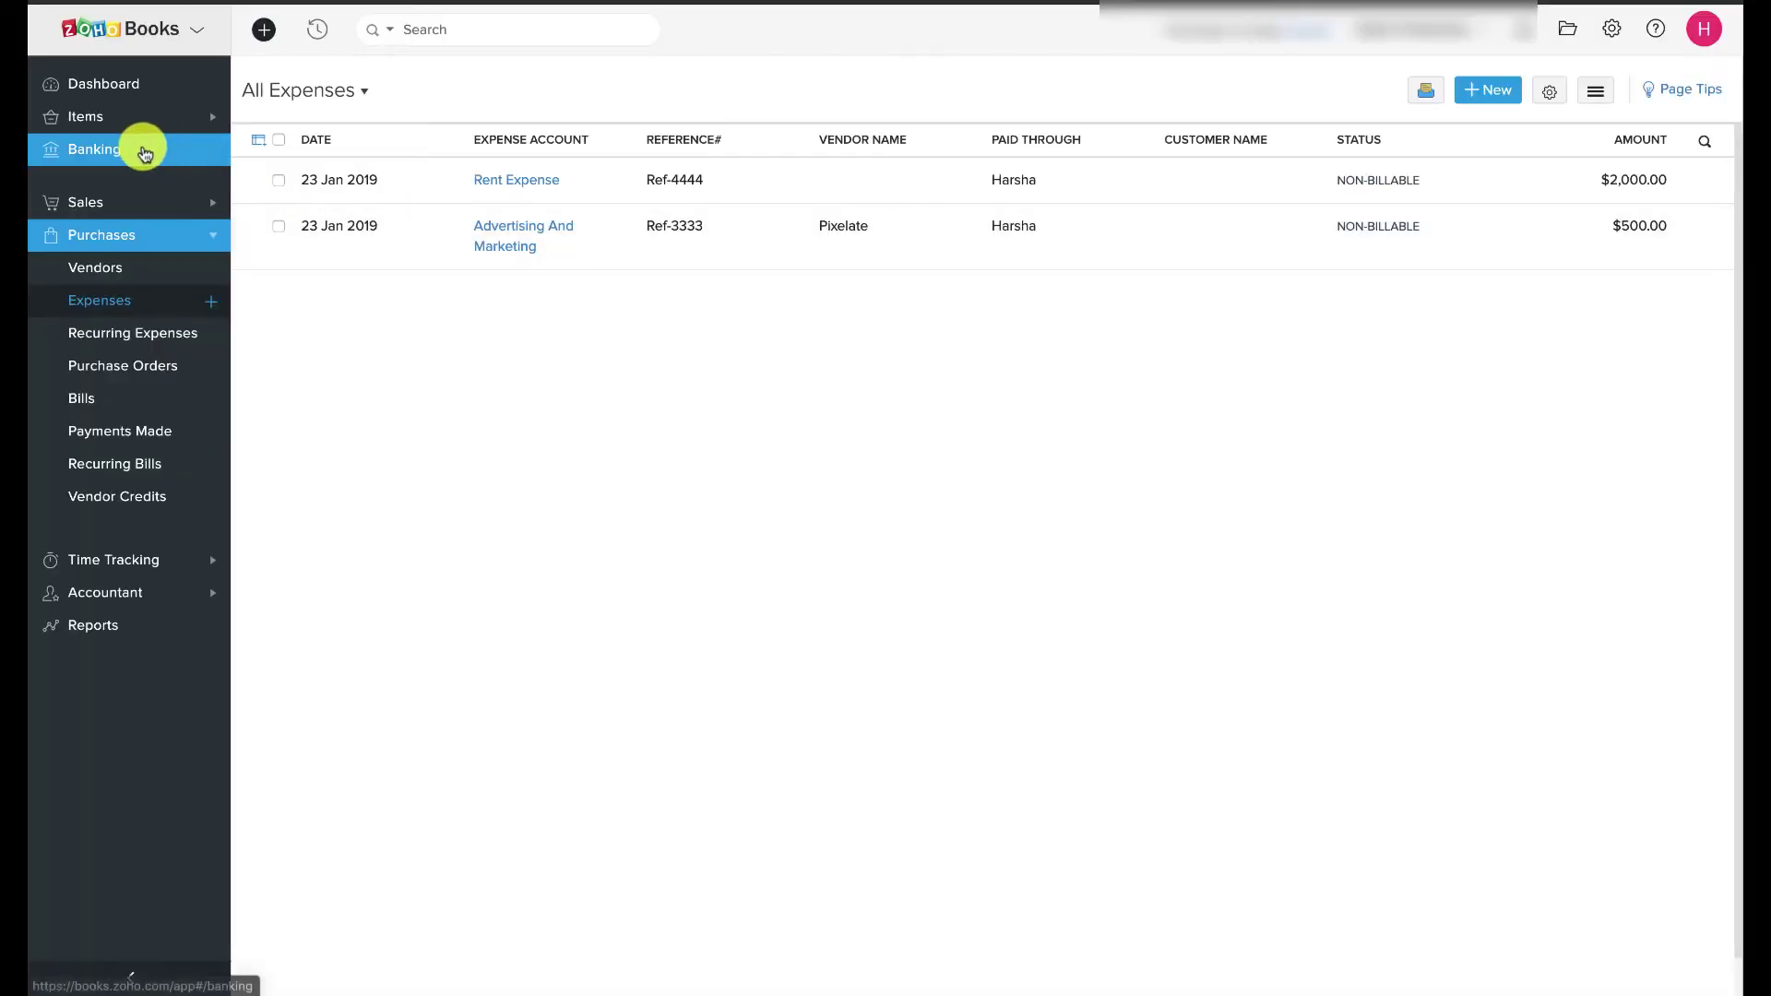
Open the transaction rules of the bank account and start a new rule
click(138, 147)
click(330, 694)
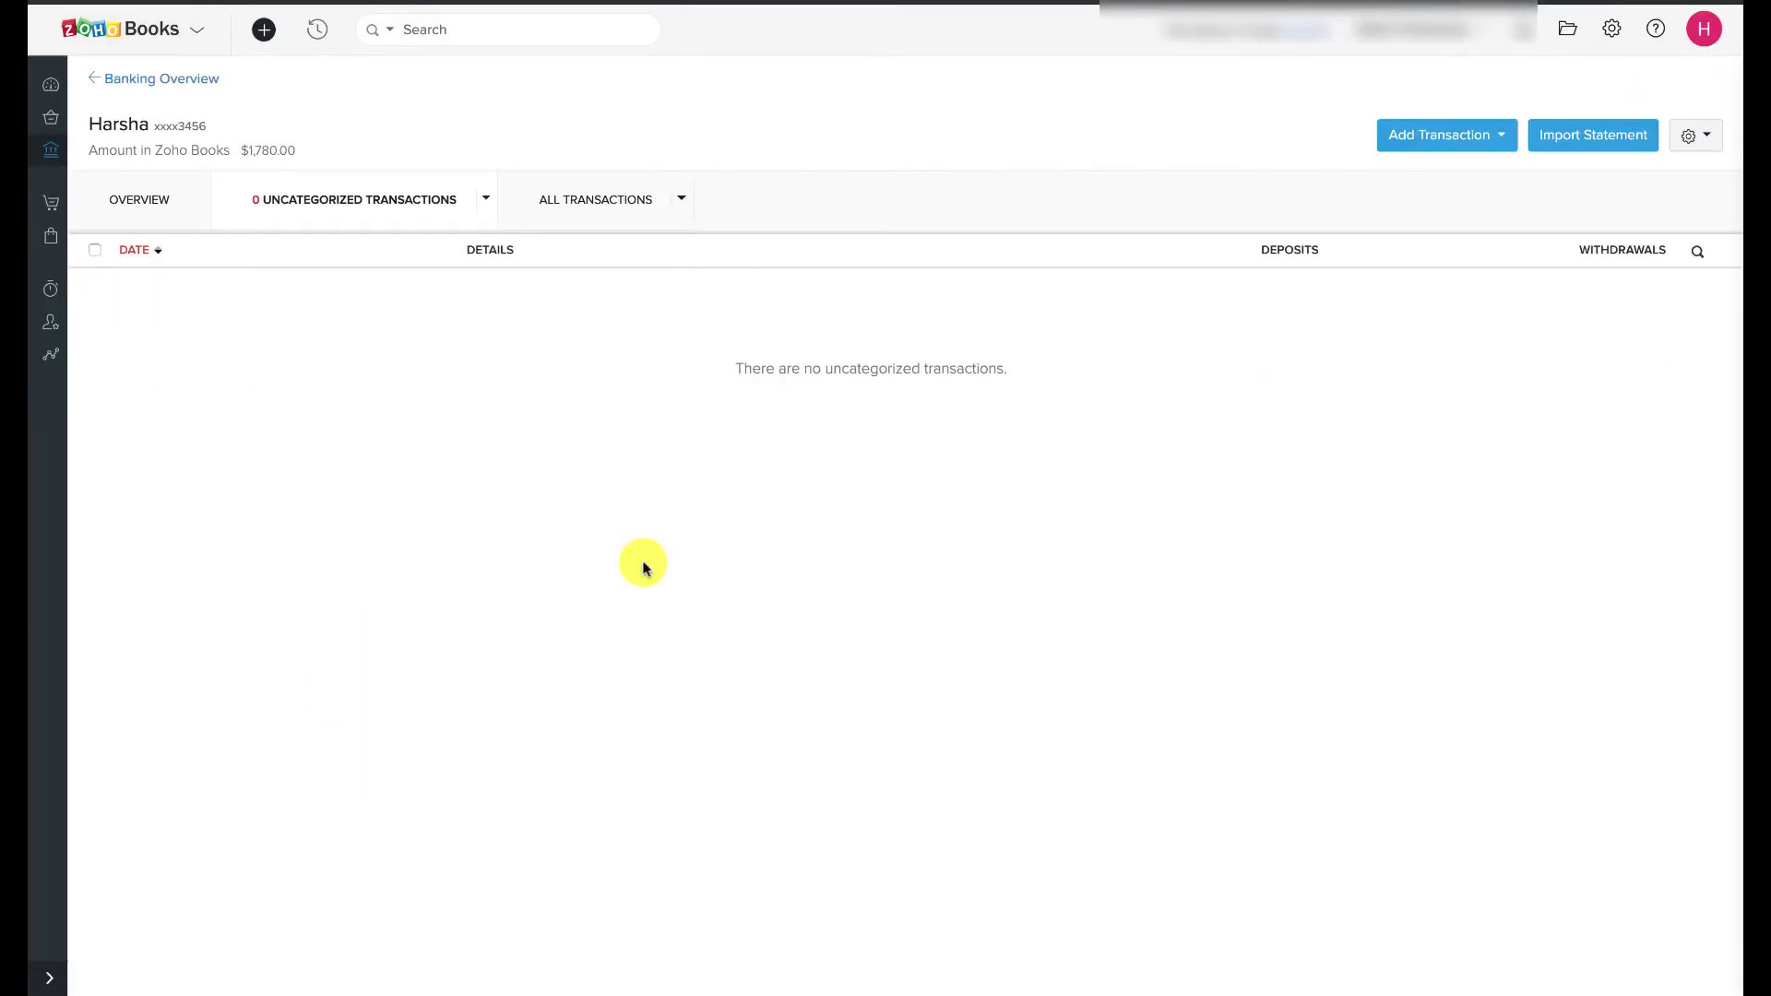
click(1701, 144)
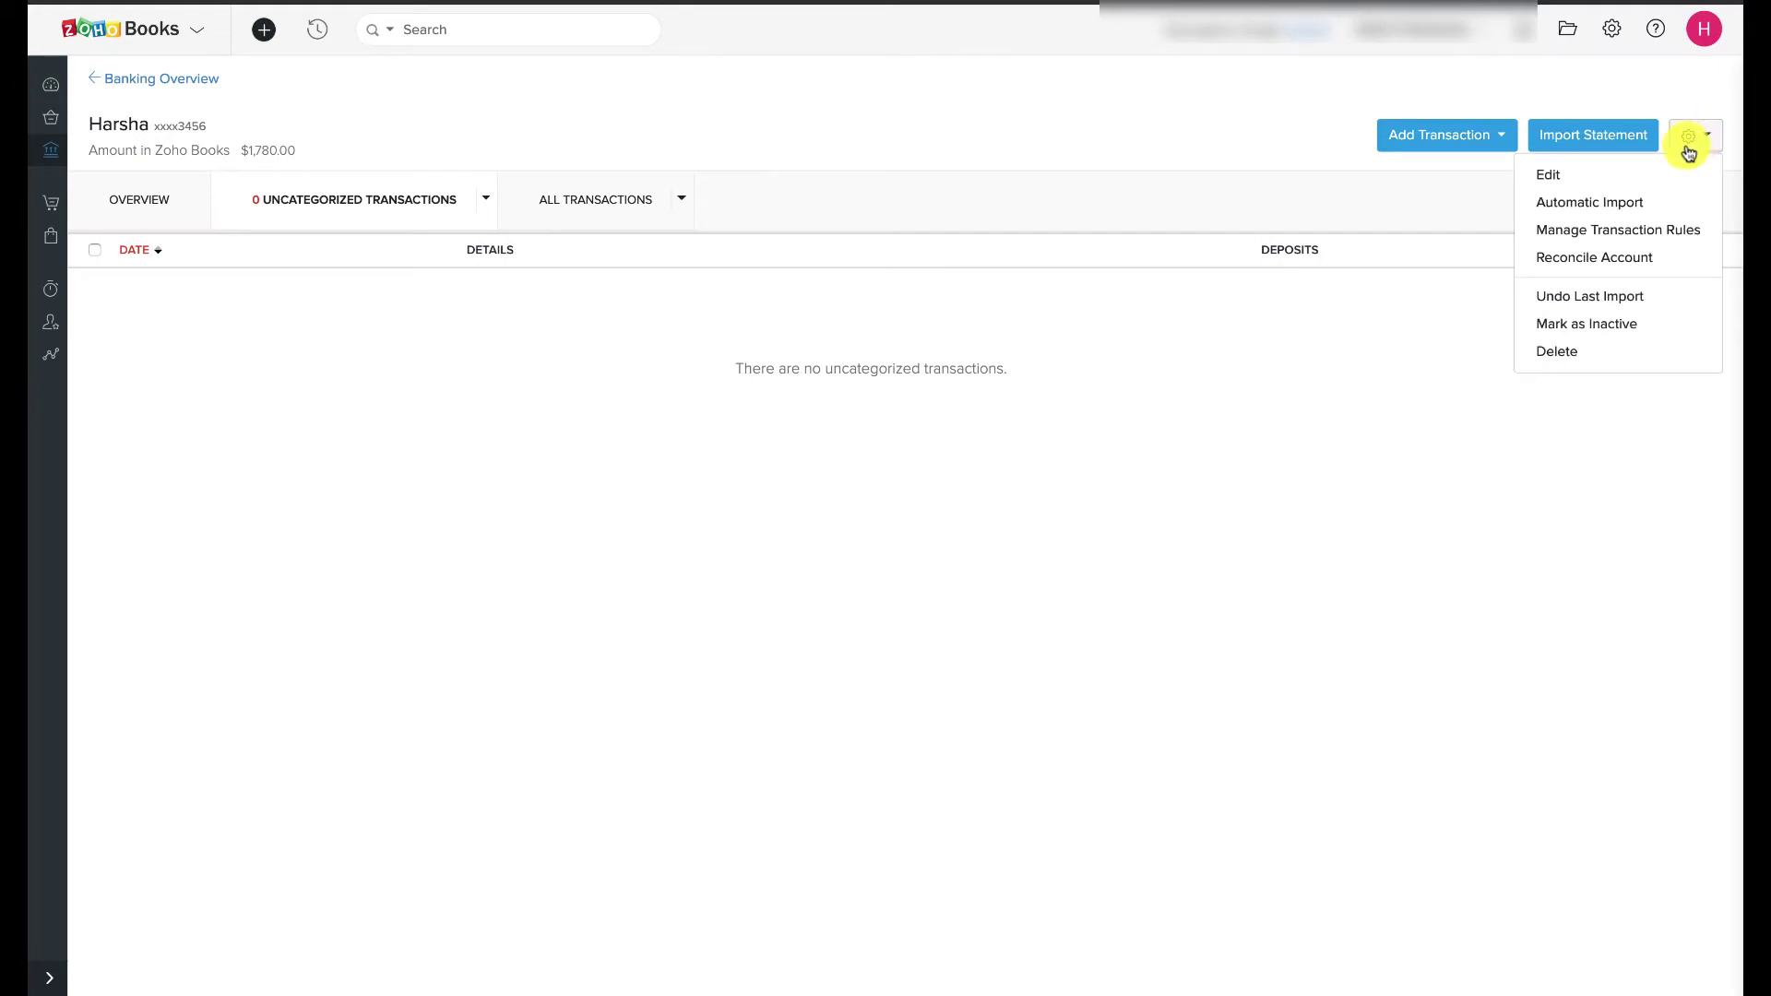
click(1629, 230)
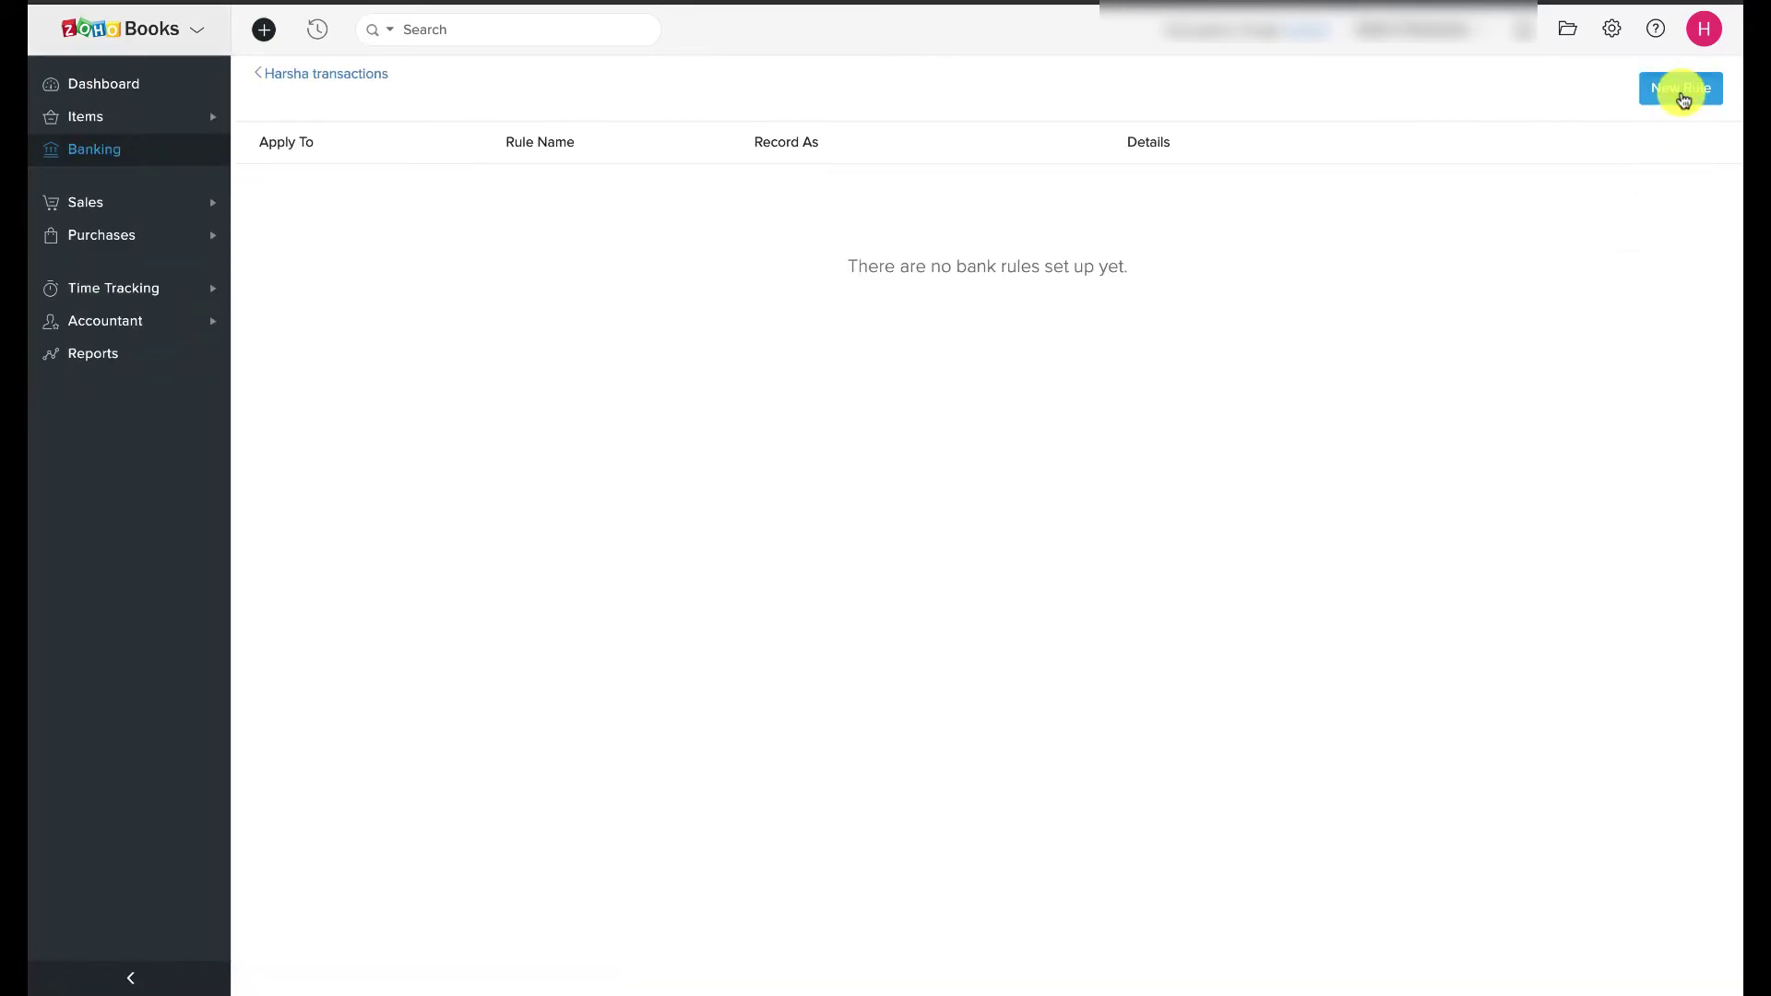
click(1680, 90)
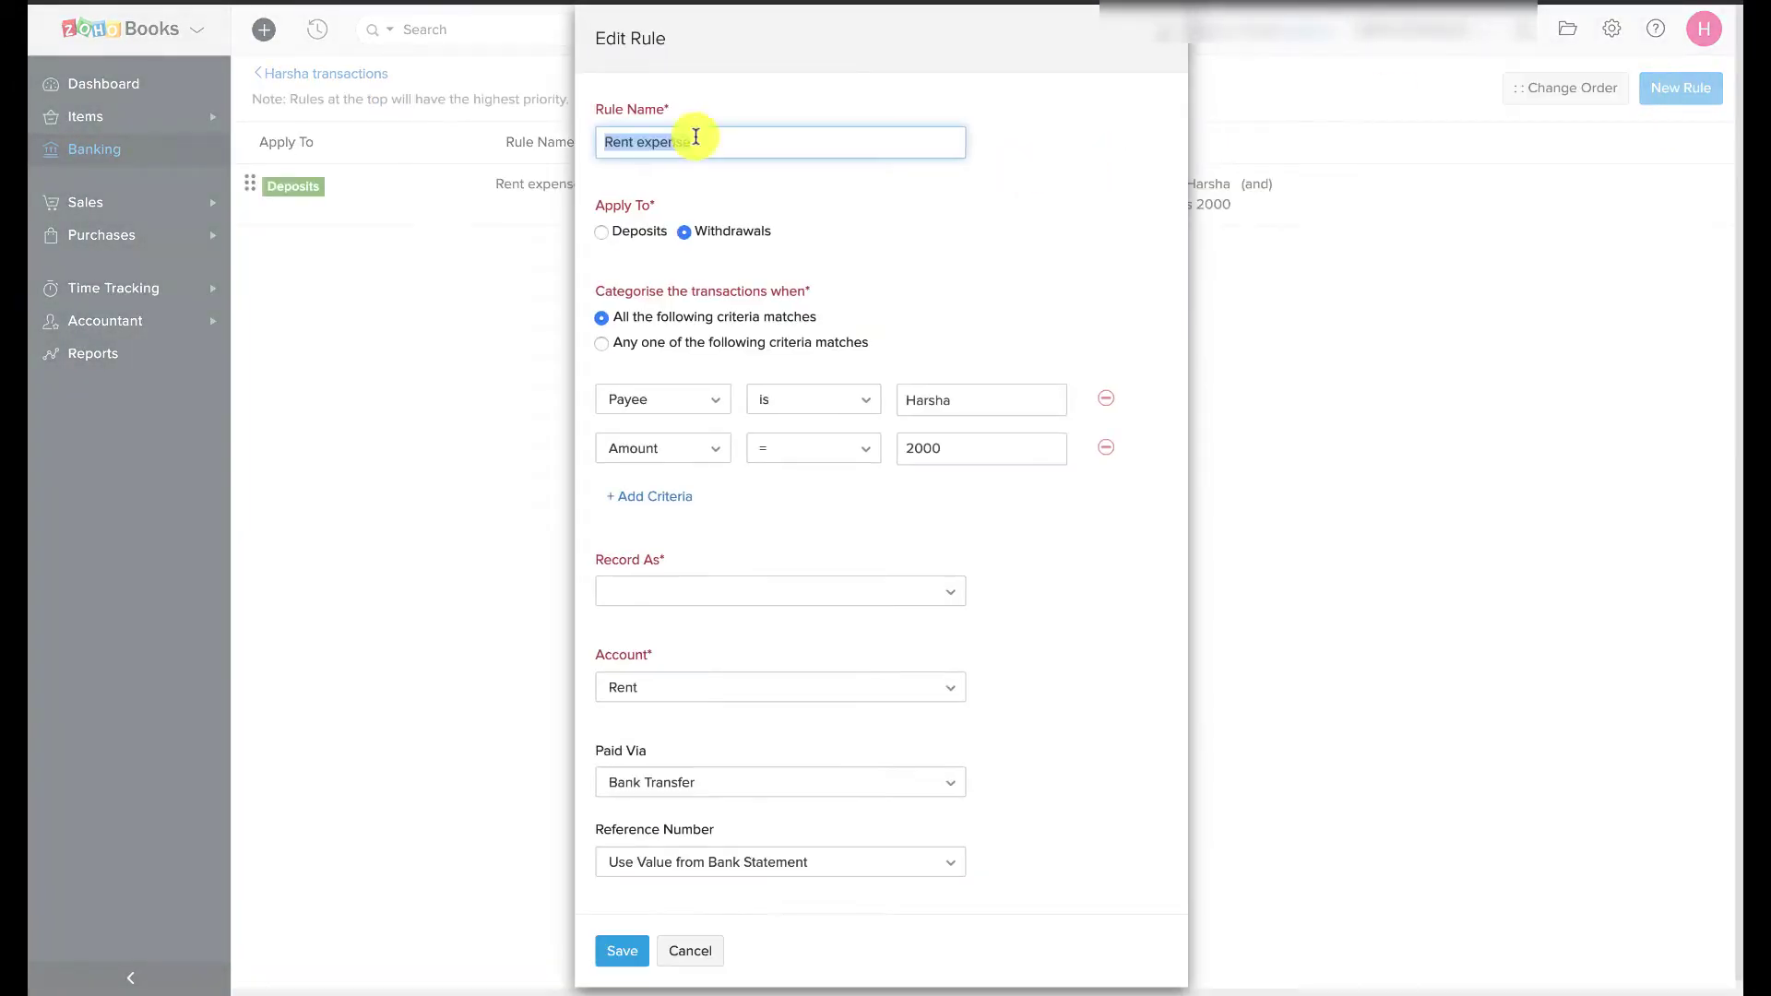
Name the withdrawals rule Rent Expense, require all criteria to match and record the transactions as Expense
key(BackSpace)
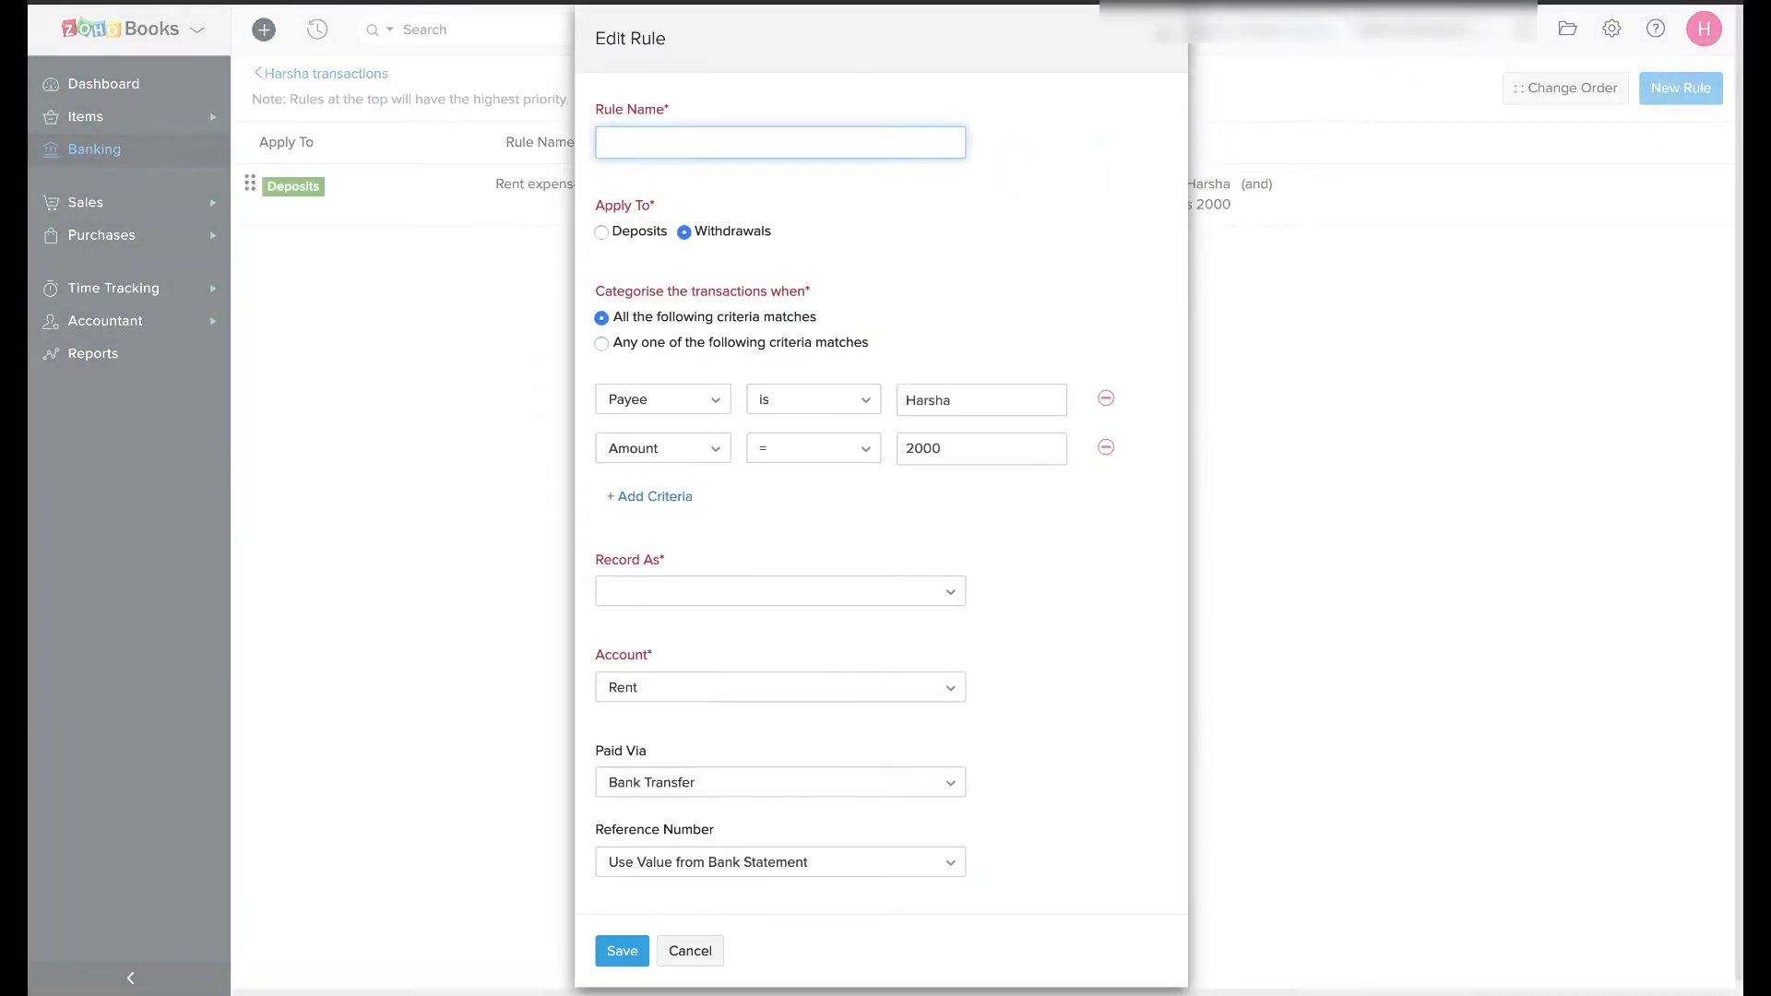
text(Rent Expense)
click(616, 313)
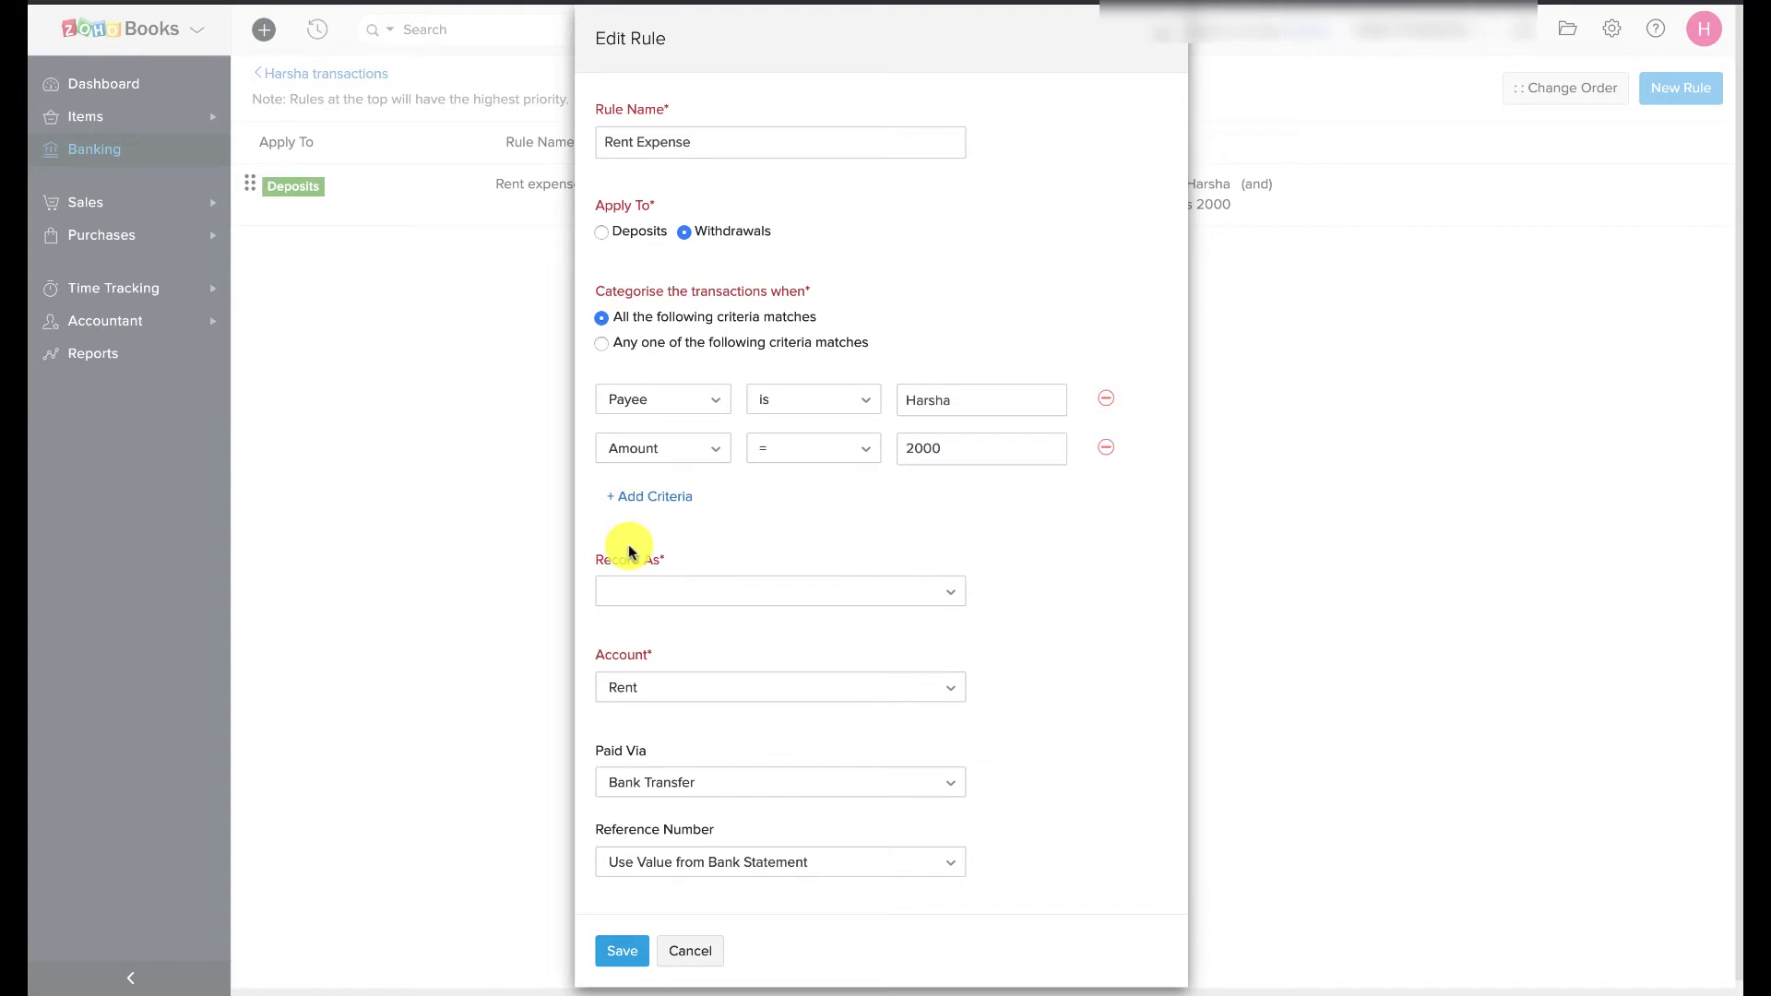
click(648, 594)
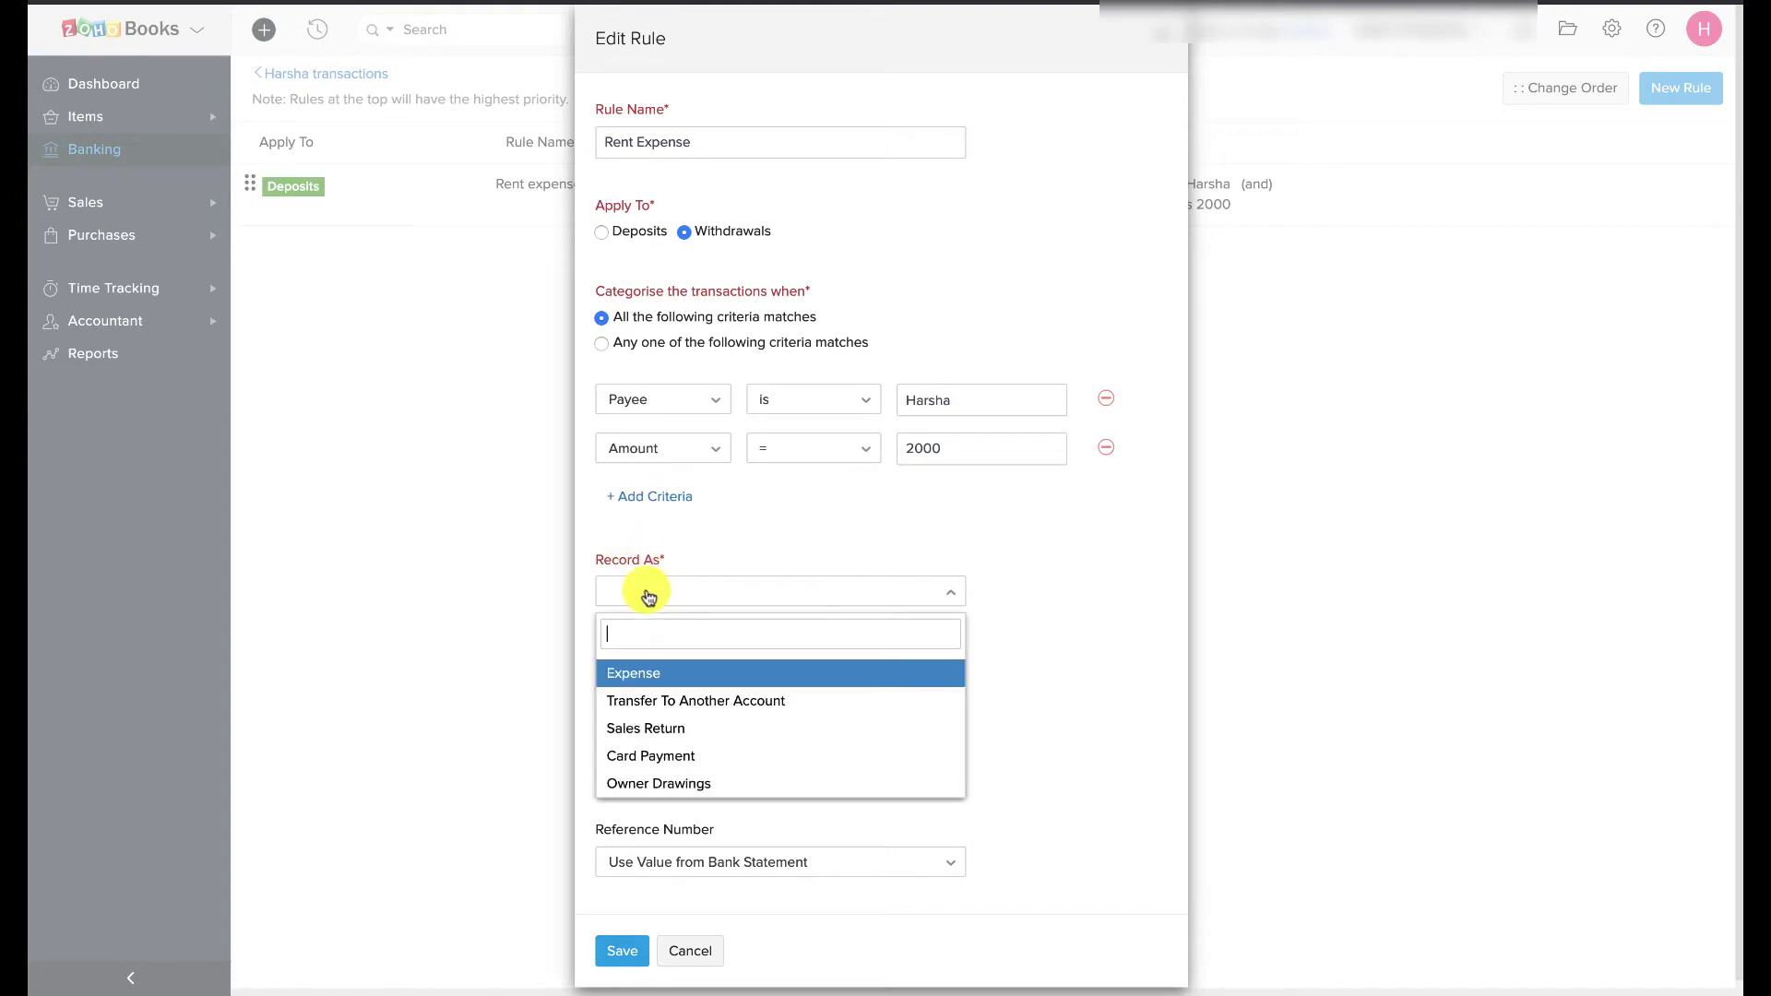
click(648, 671)
Set the rule's account to Rent Expense, leave the vendor empty and save the rule
click(656, 687)
scroll(664, 844, down, 2)
scroll(666, 850, down, 5)
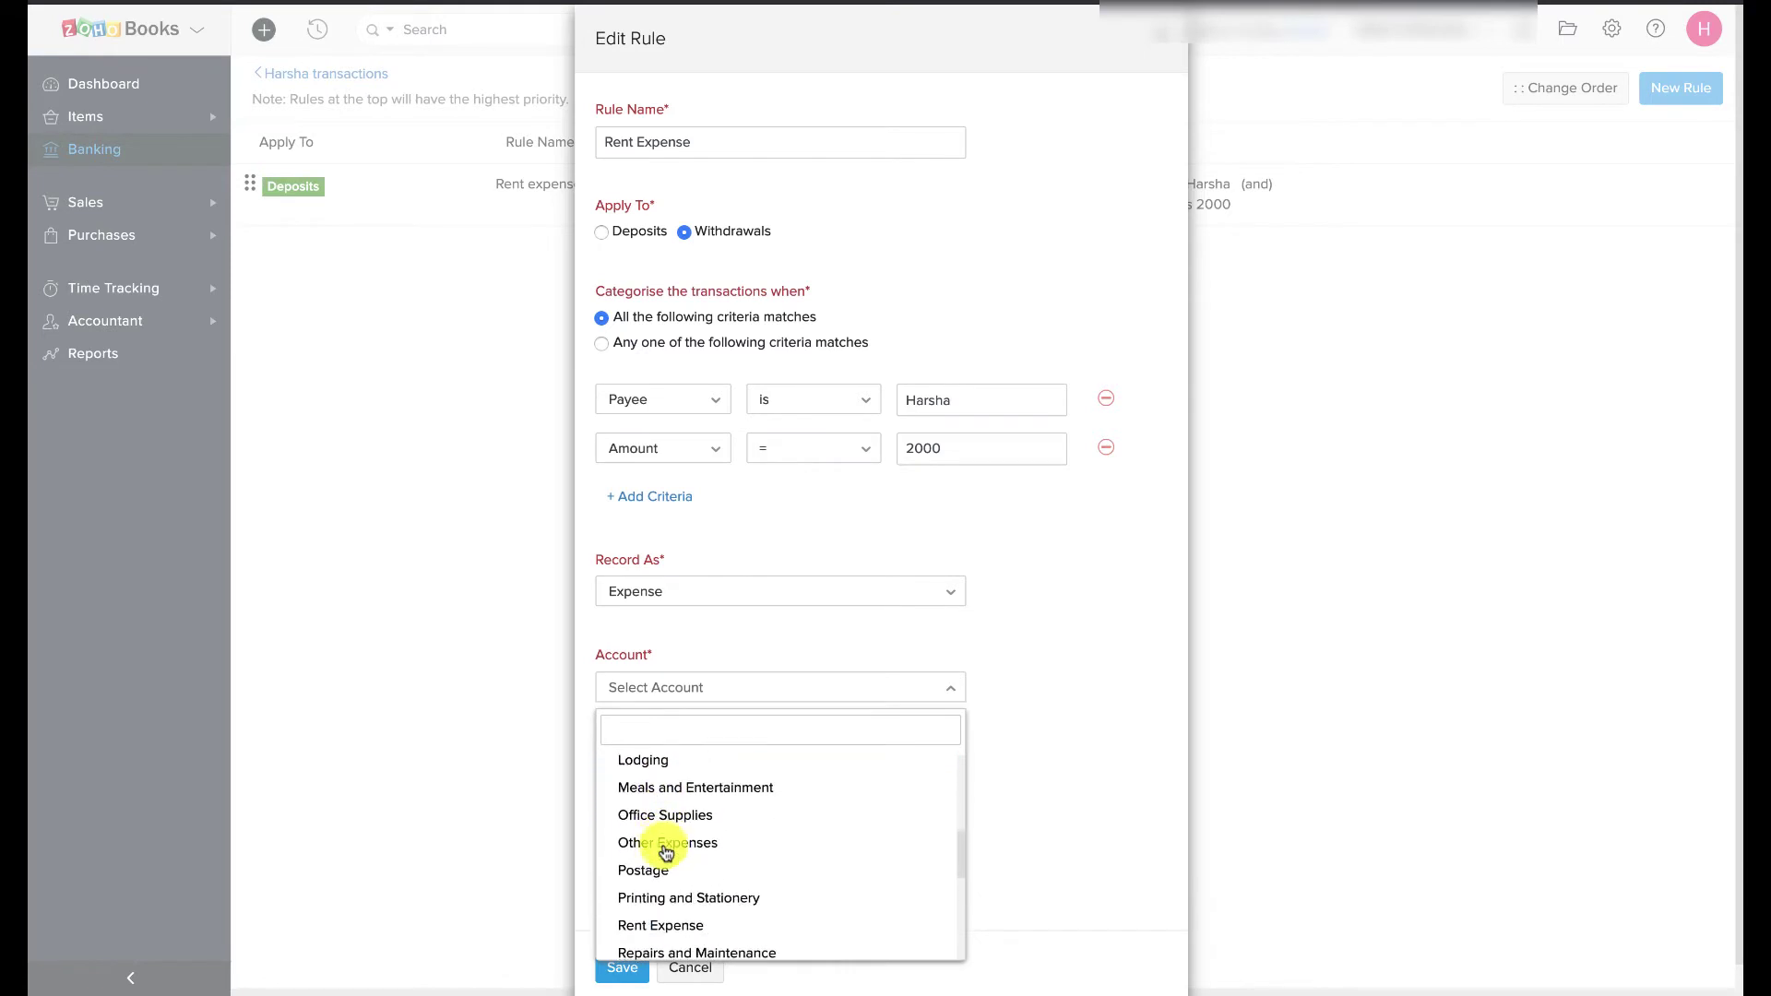
click(661, 877)
scroll(664, 876, down, 1)
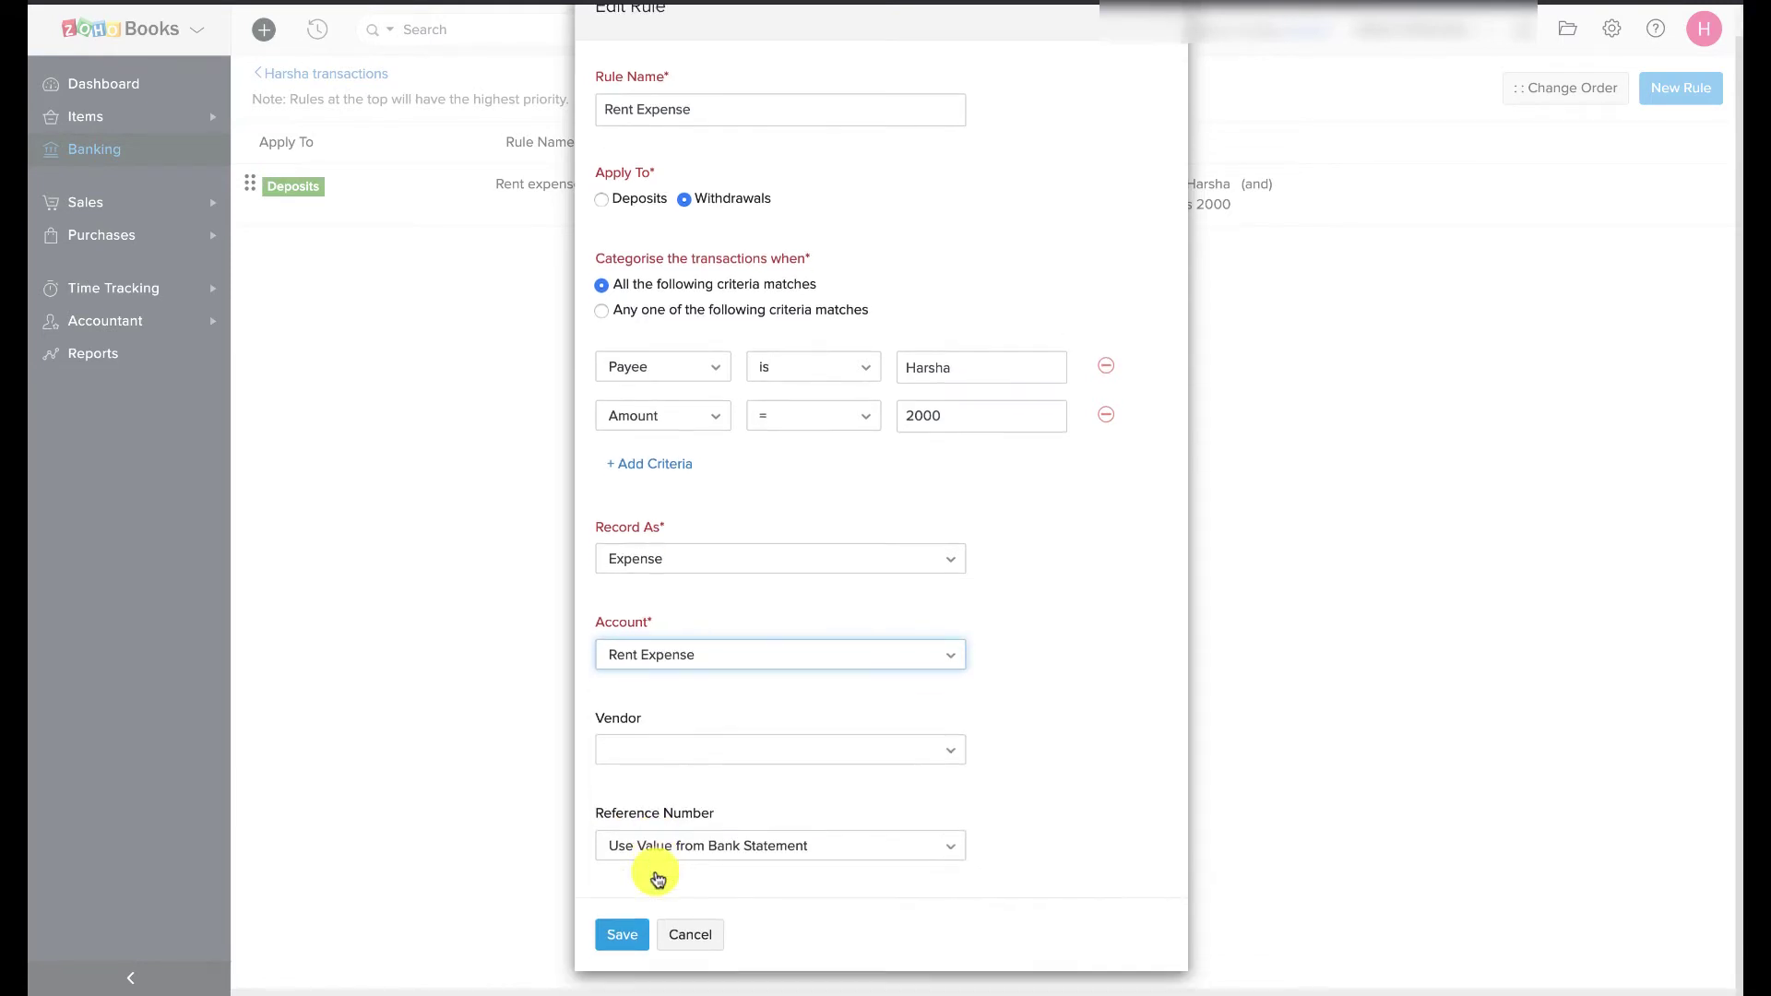
click(688, 758)
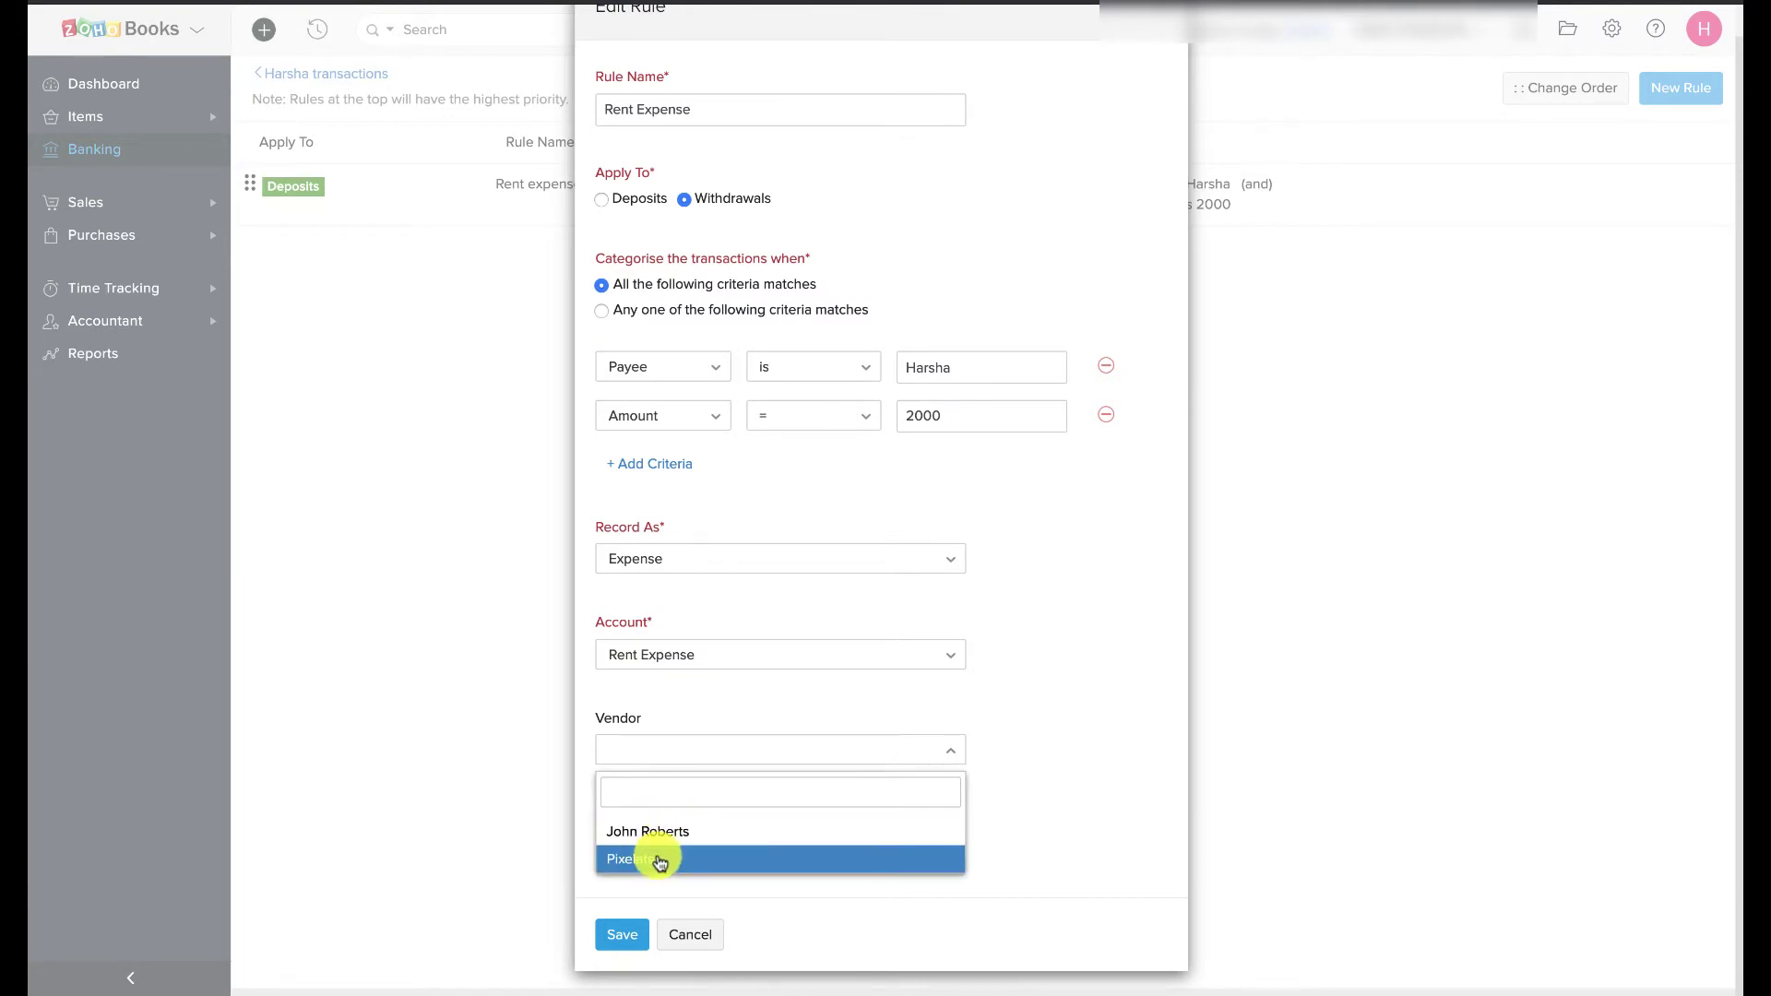
click(684, 750)
click(626, 935)
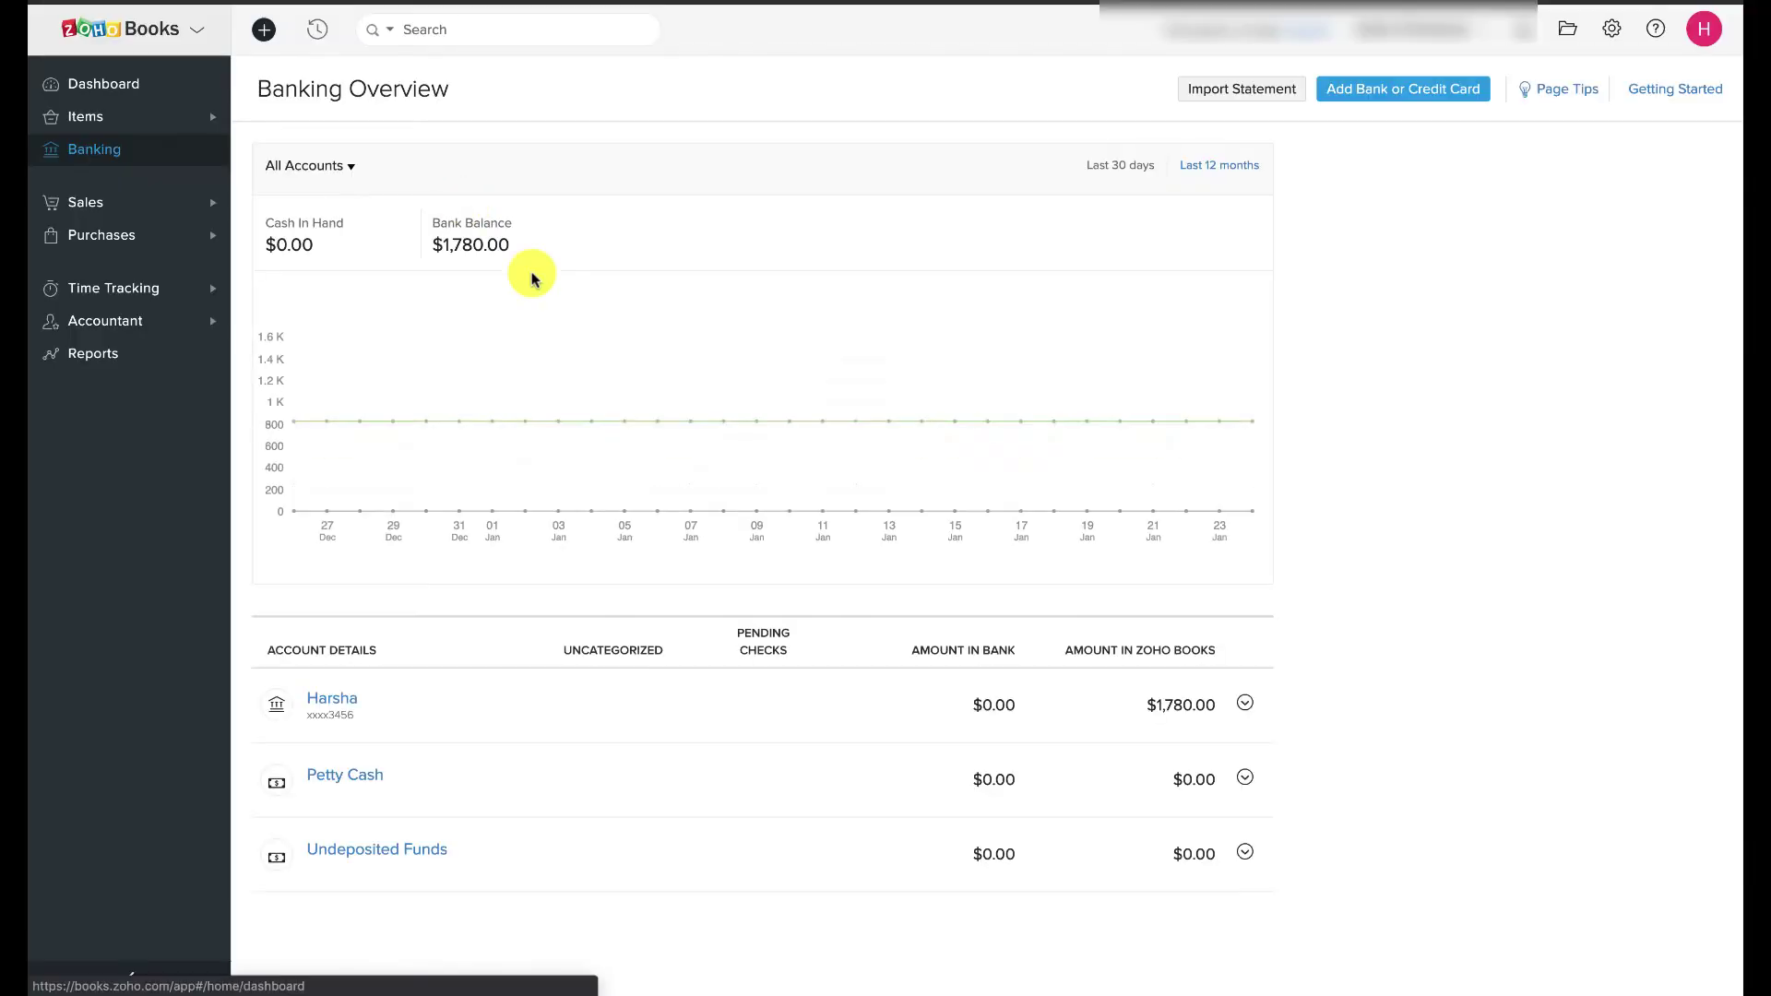
Start a reconciliation of the bank account for 01 Jan 2020 to 31 Jan 2020 without a closing balance and review its transactions
click(323, 696)
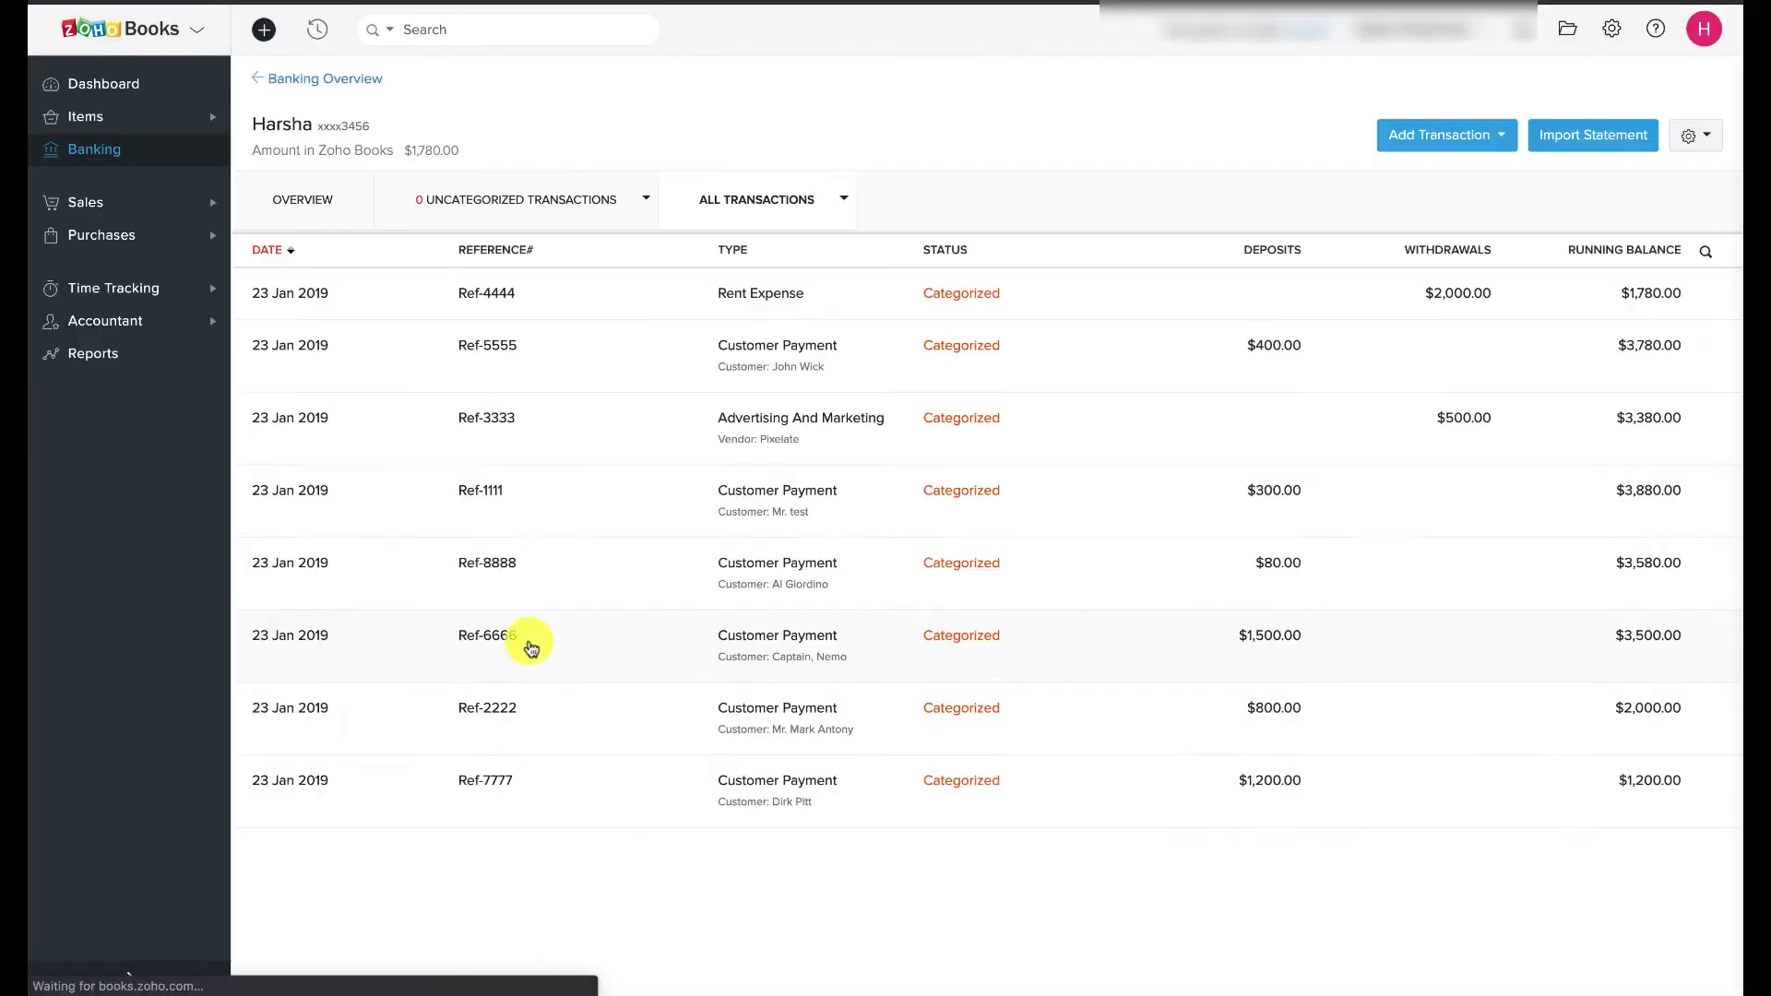
click(1695, 139)
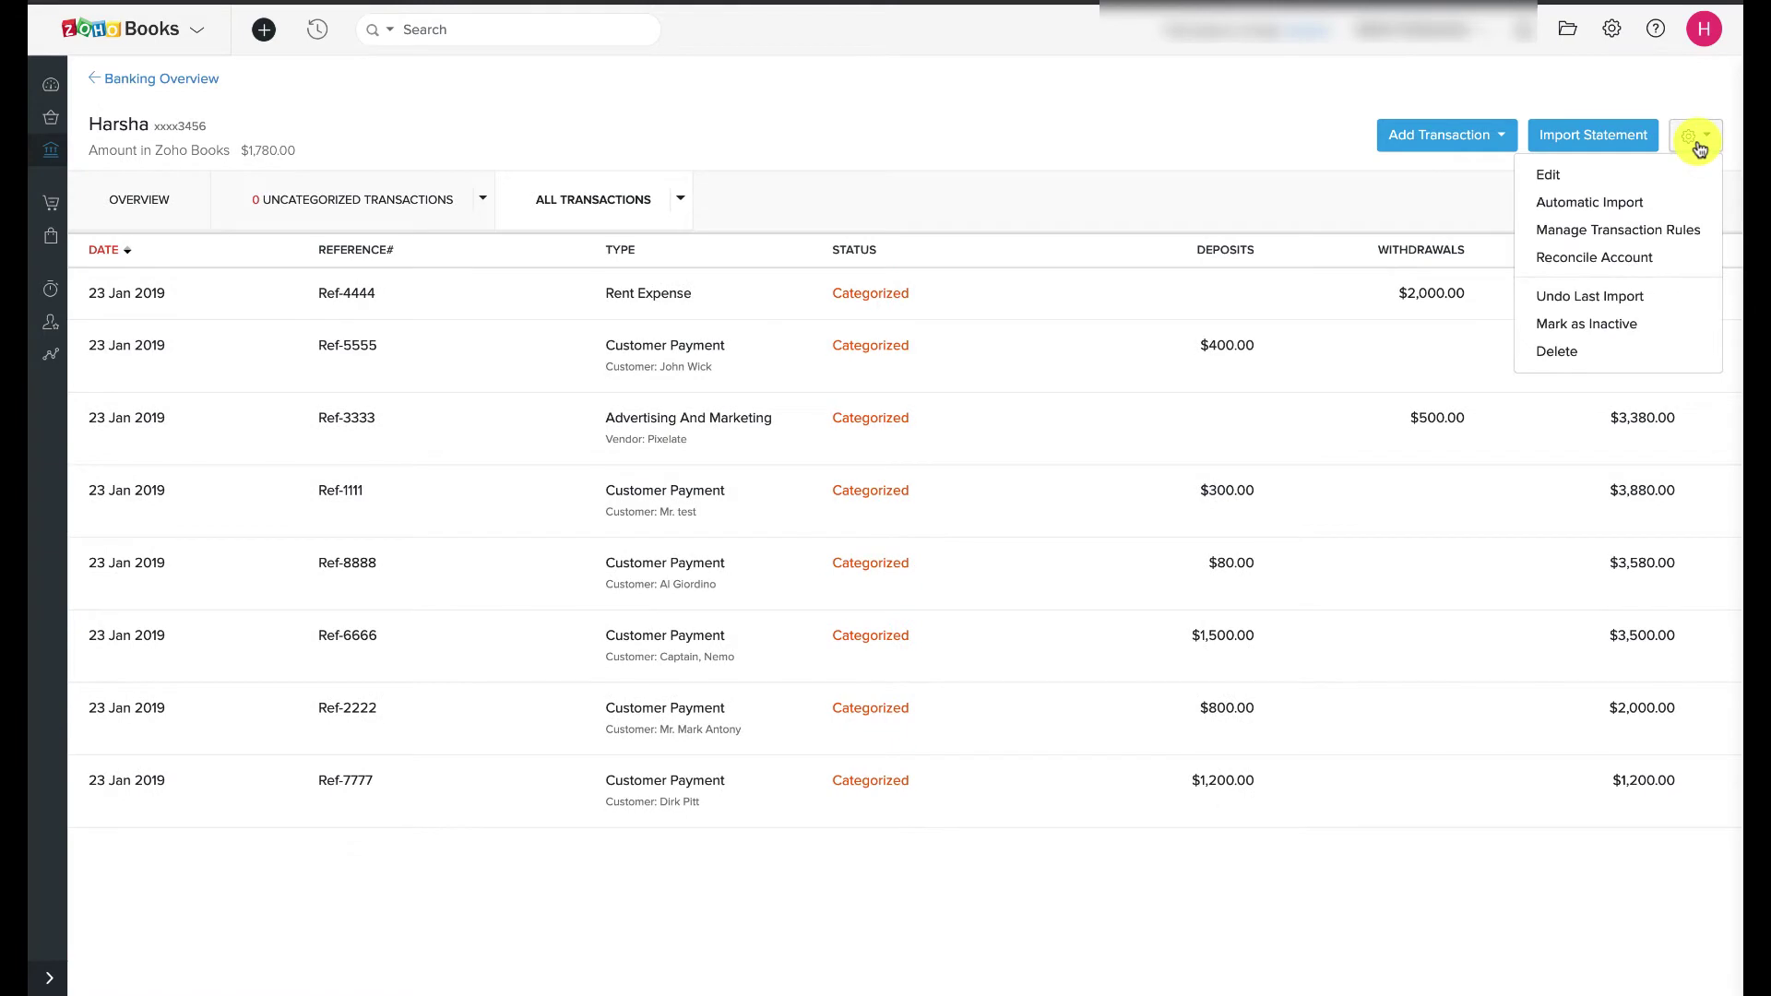
click(1588, 256)
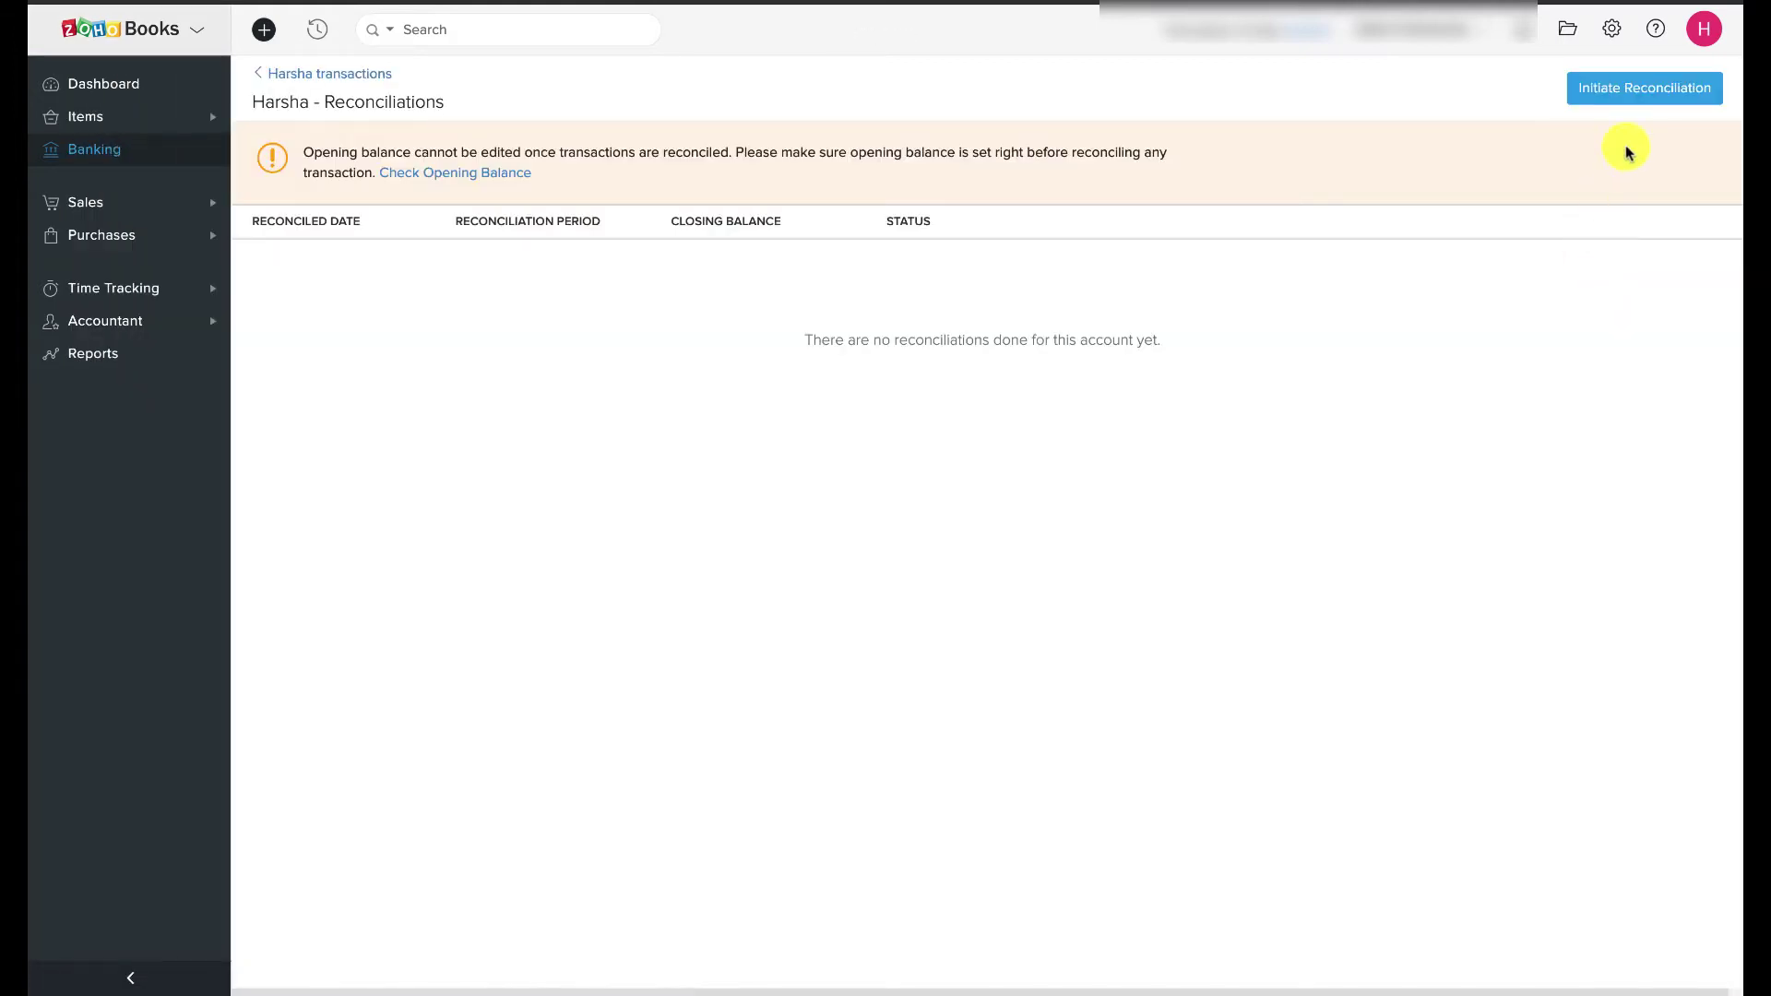
click(1646, 99)
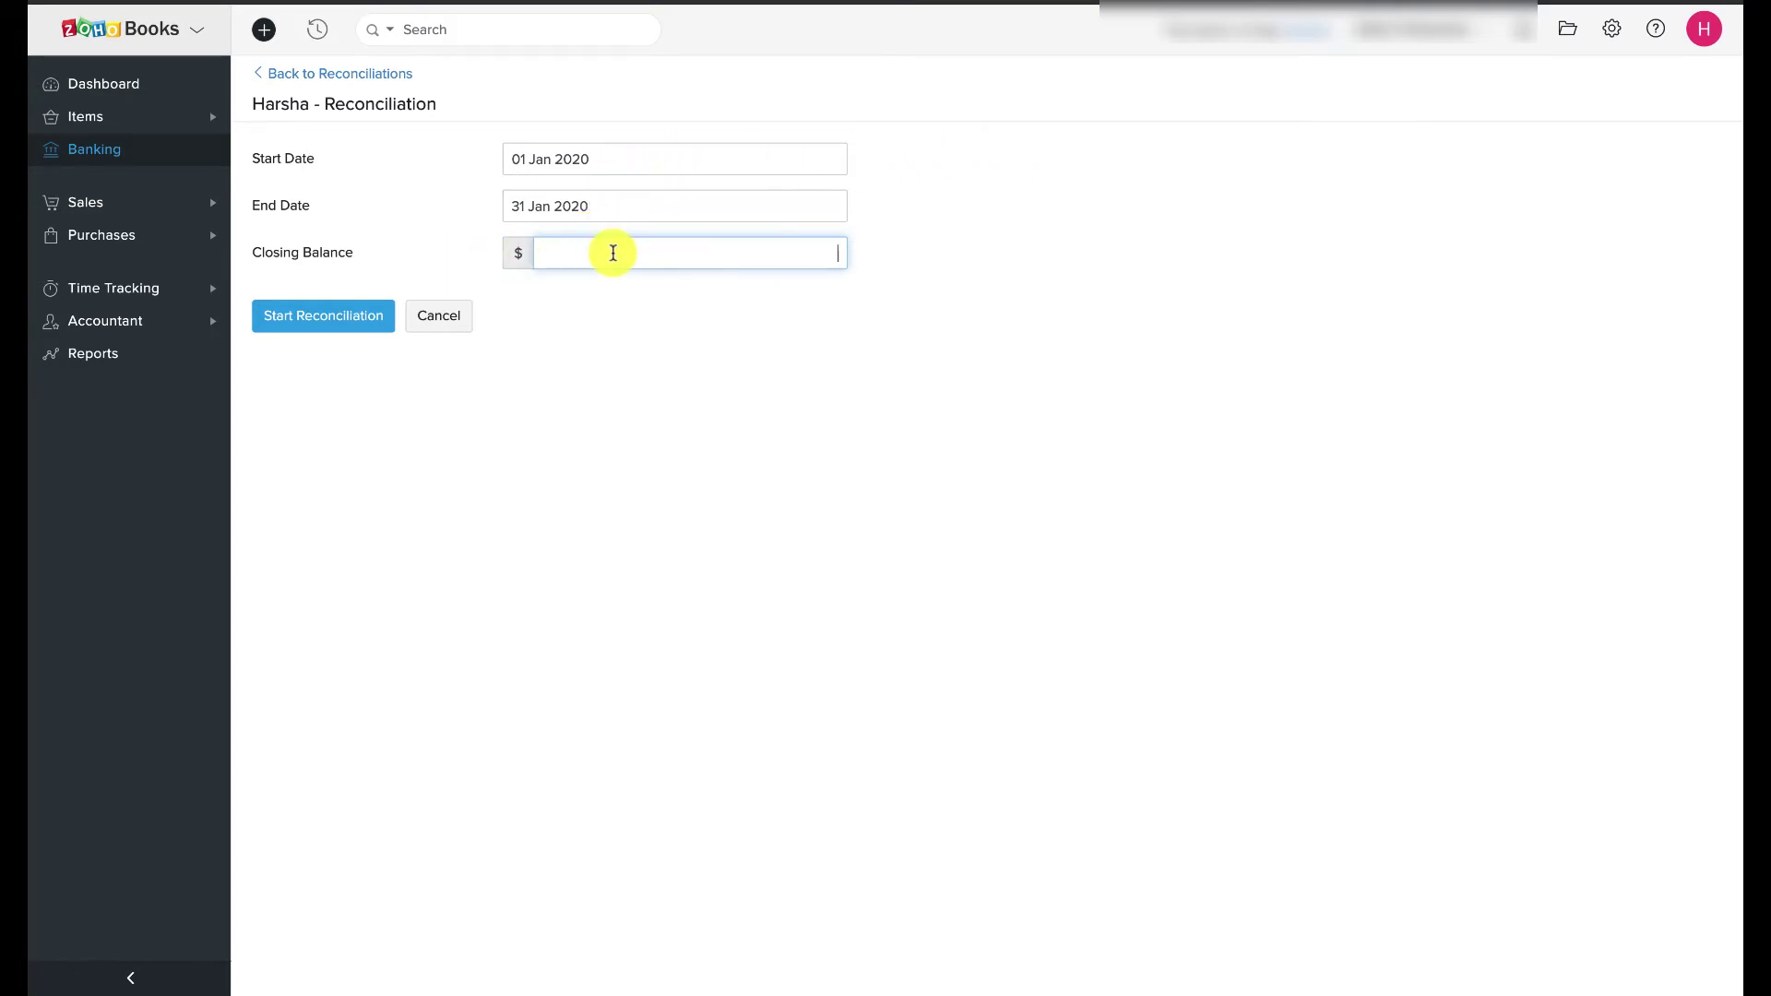
click(332, 321)
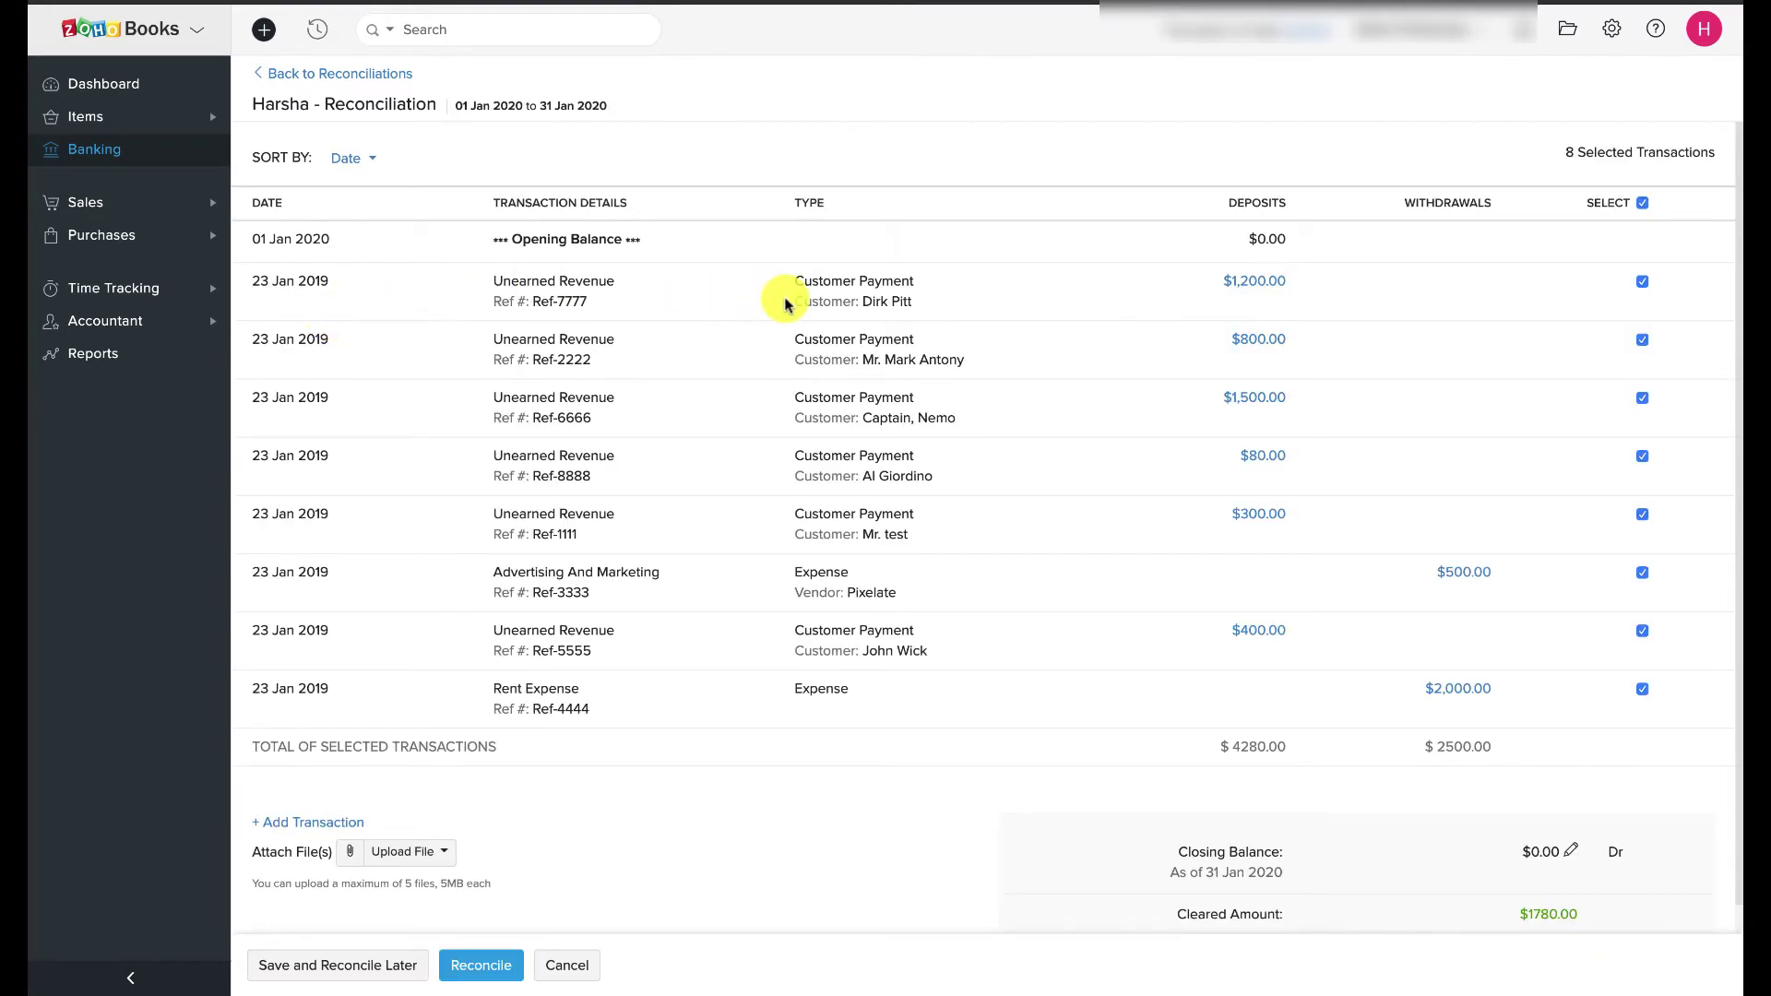
scroll(785, 305, down, 2)
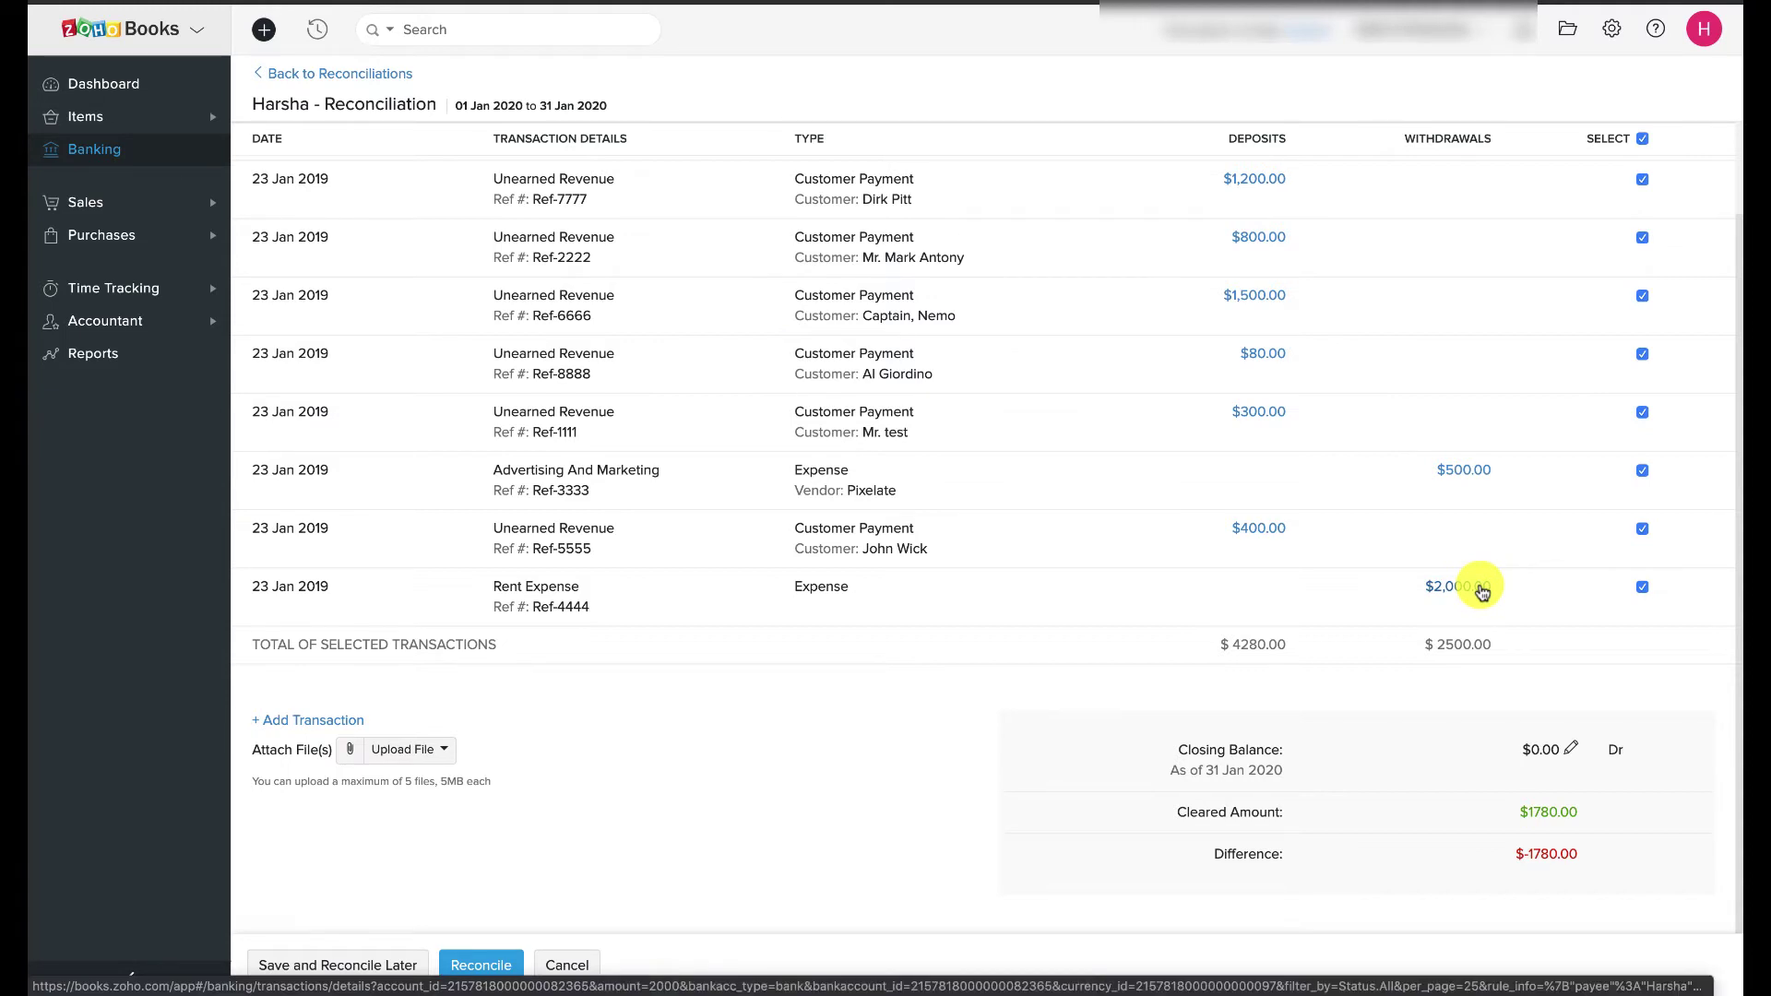
scroll(1481, 591, up, 2)
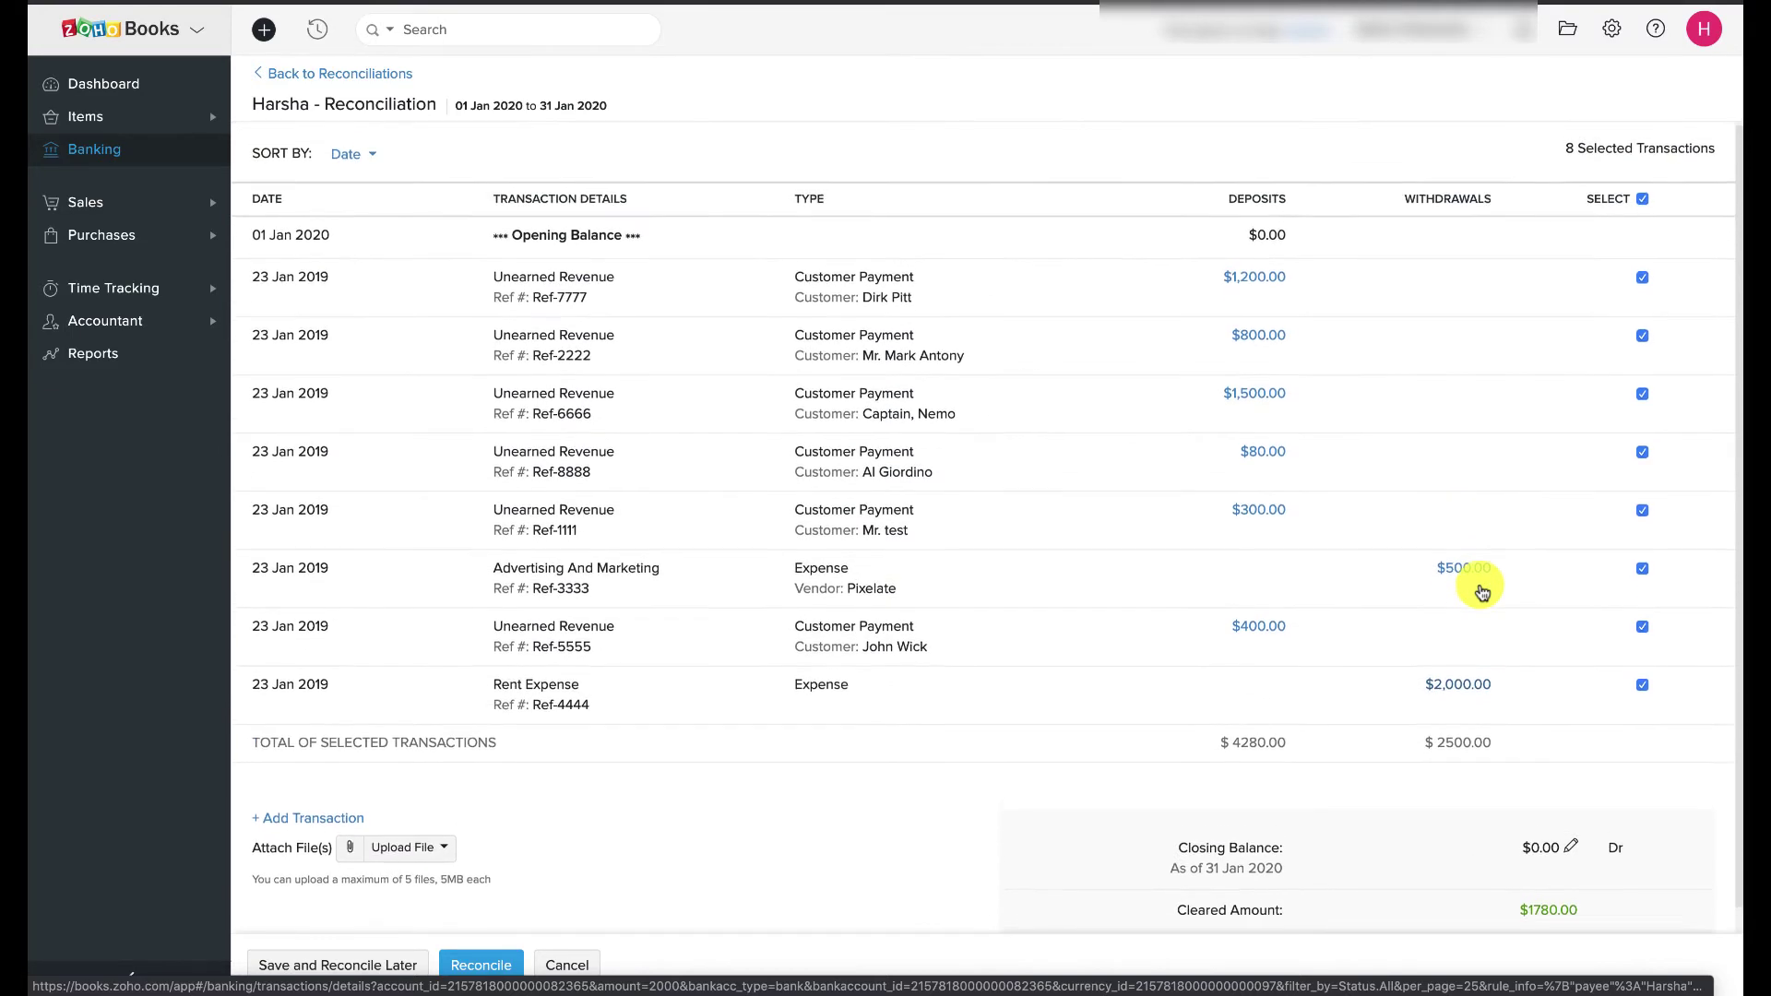
Set the closing balance to 1780 and reconcile the bank account with all the selected transactions
scroll(1481, 592, down, 2)
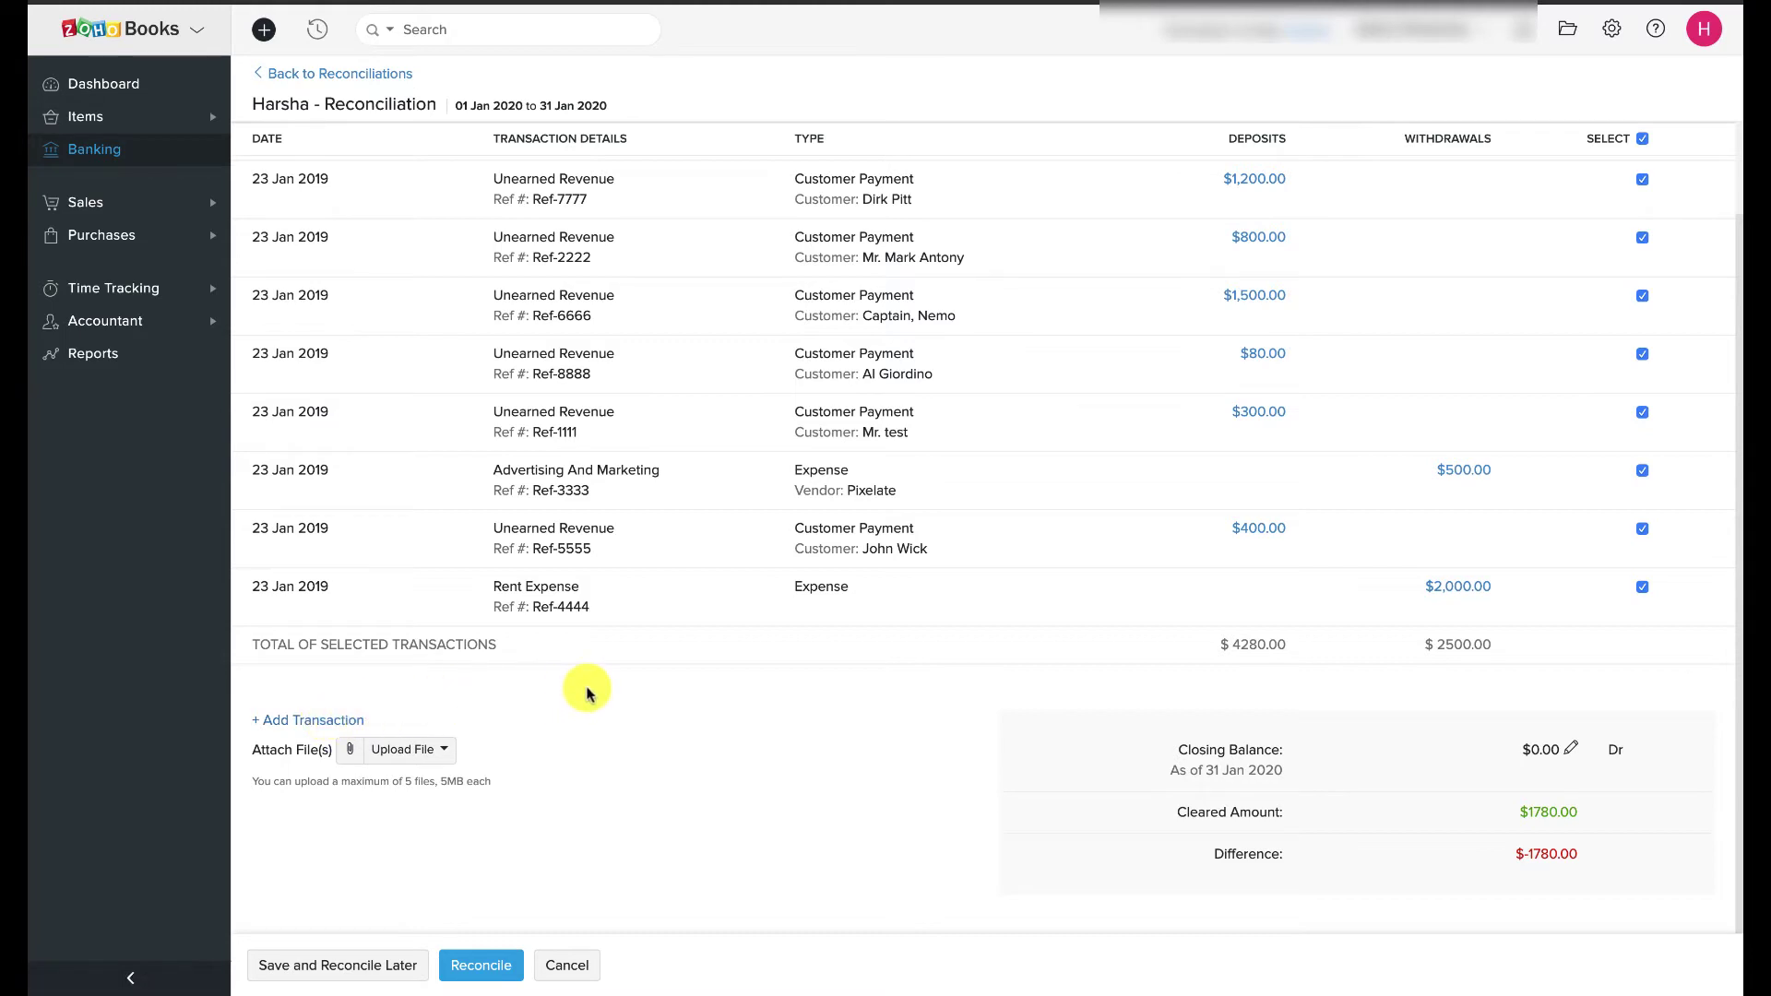
click(1574, 751)
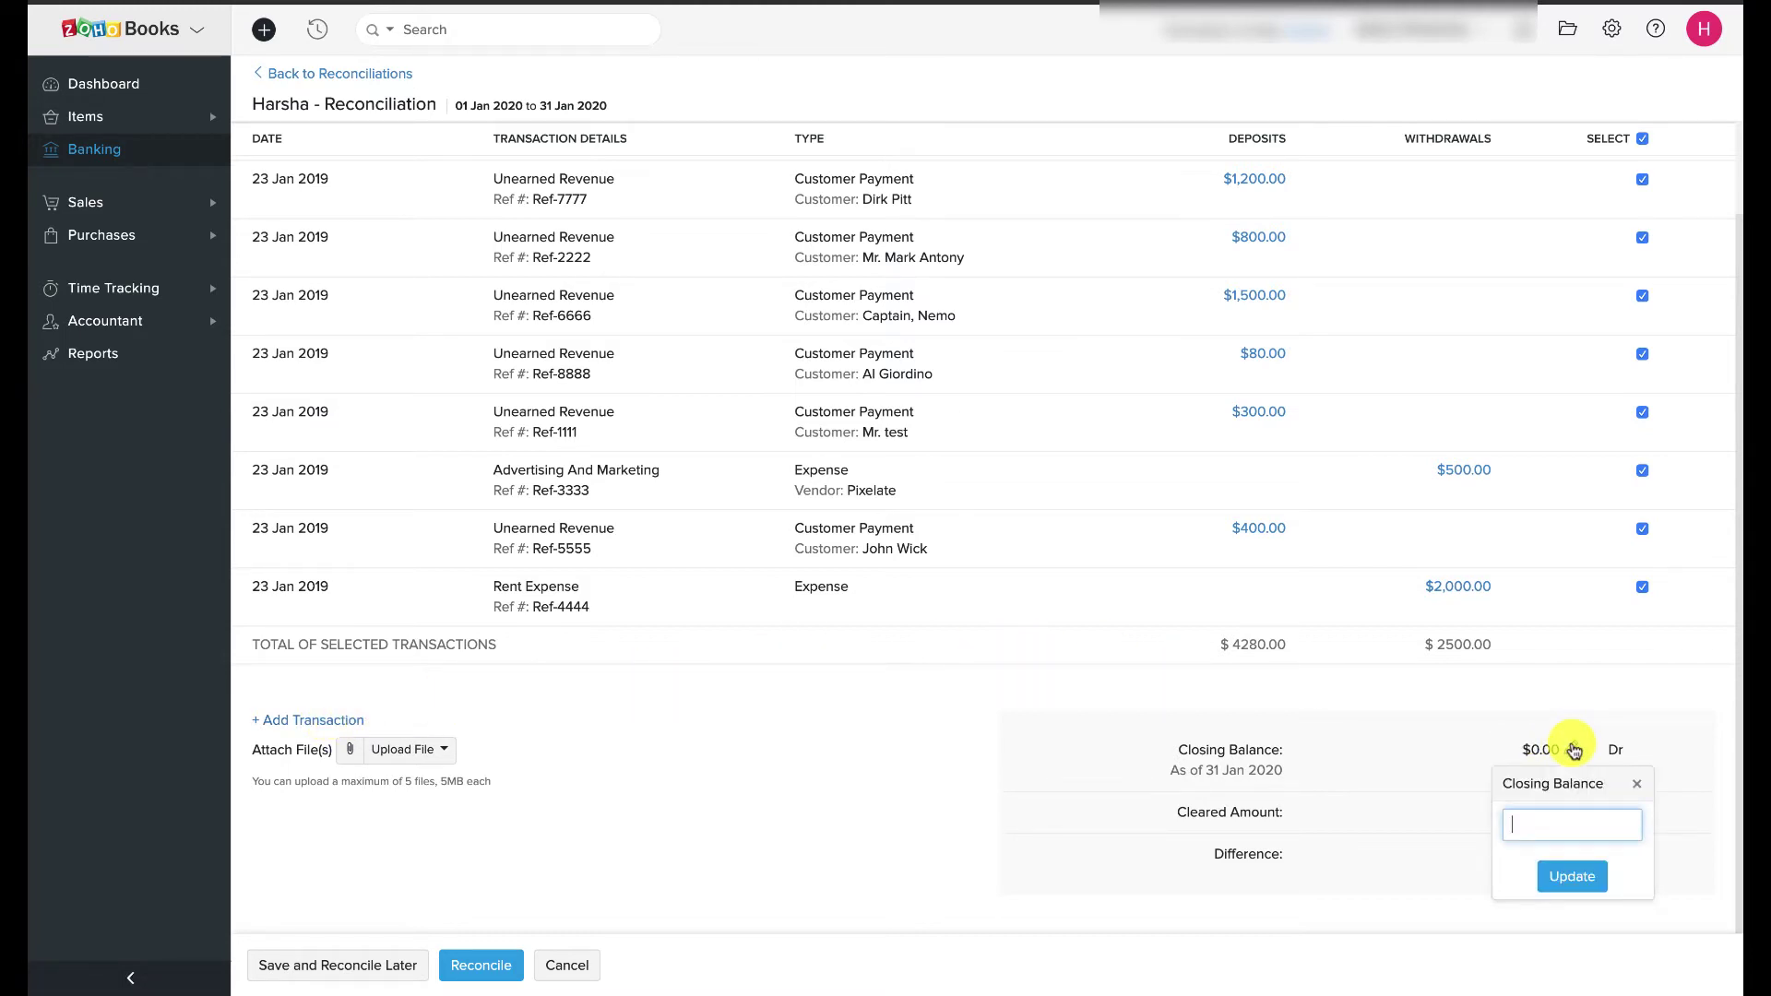
click(1638, 787)
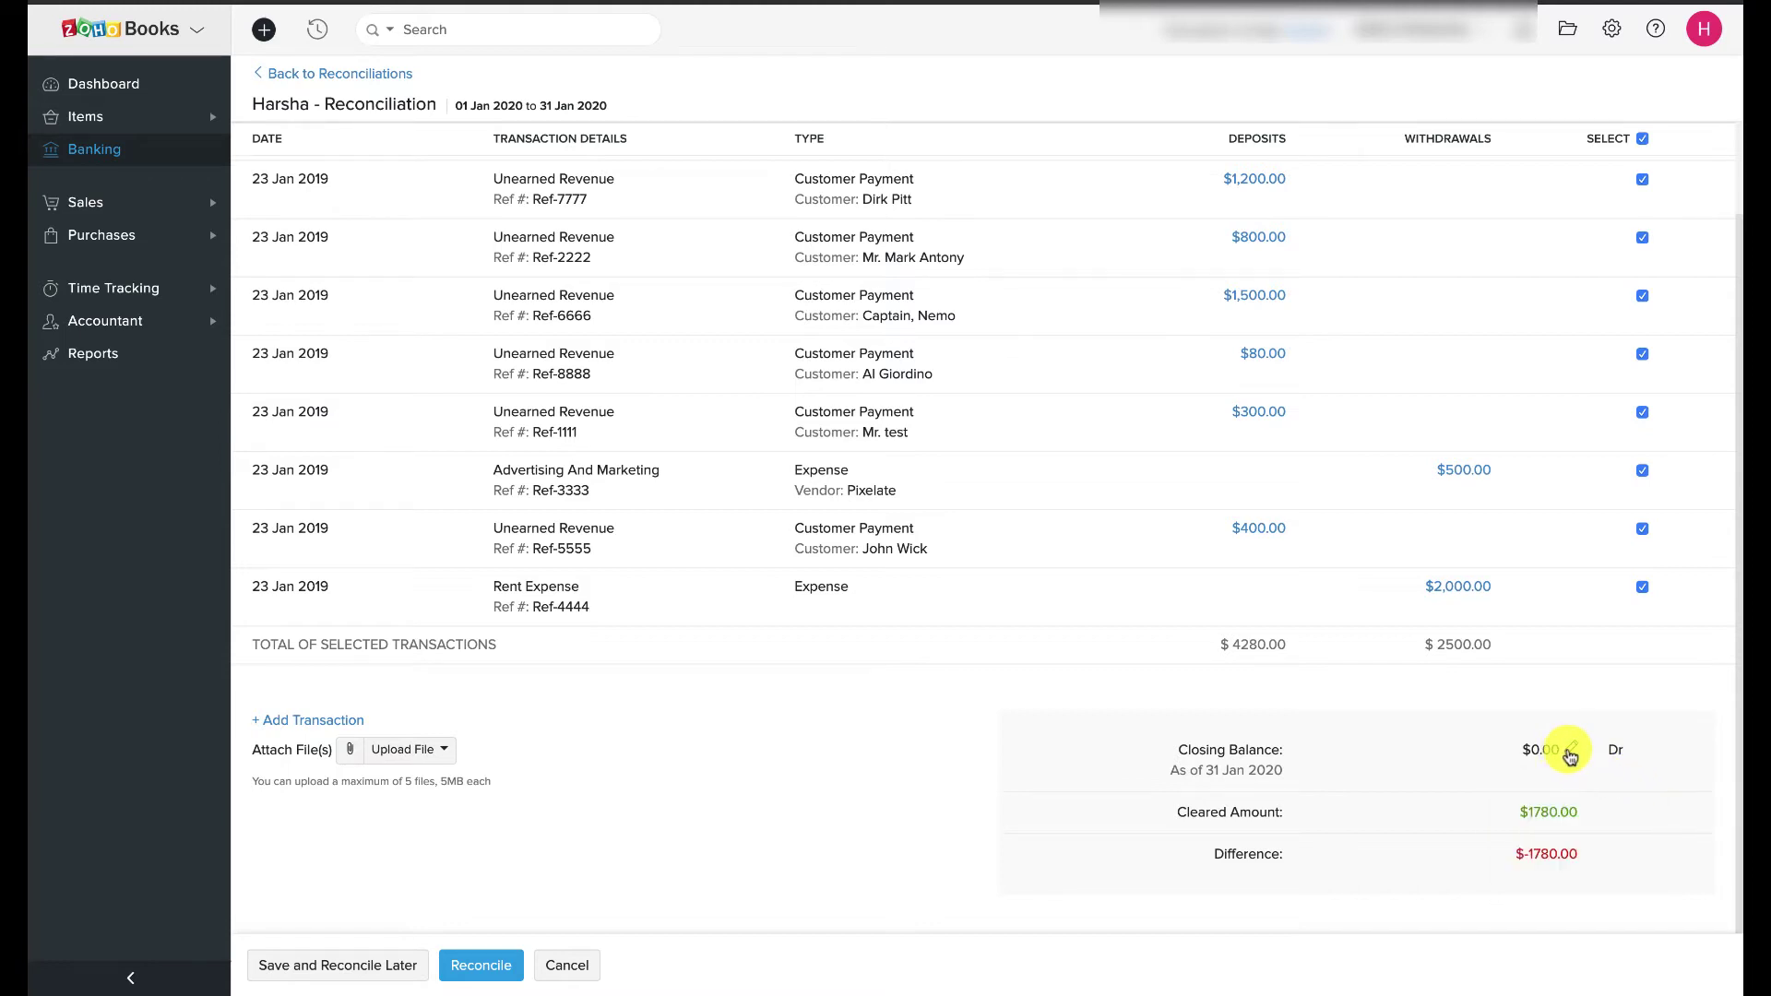
click(1568, 749)
text(1780)
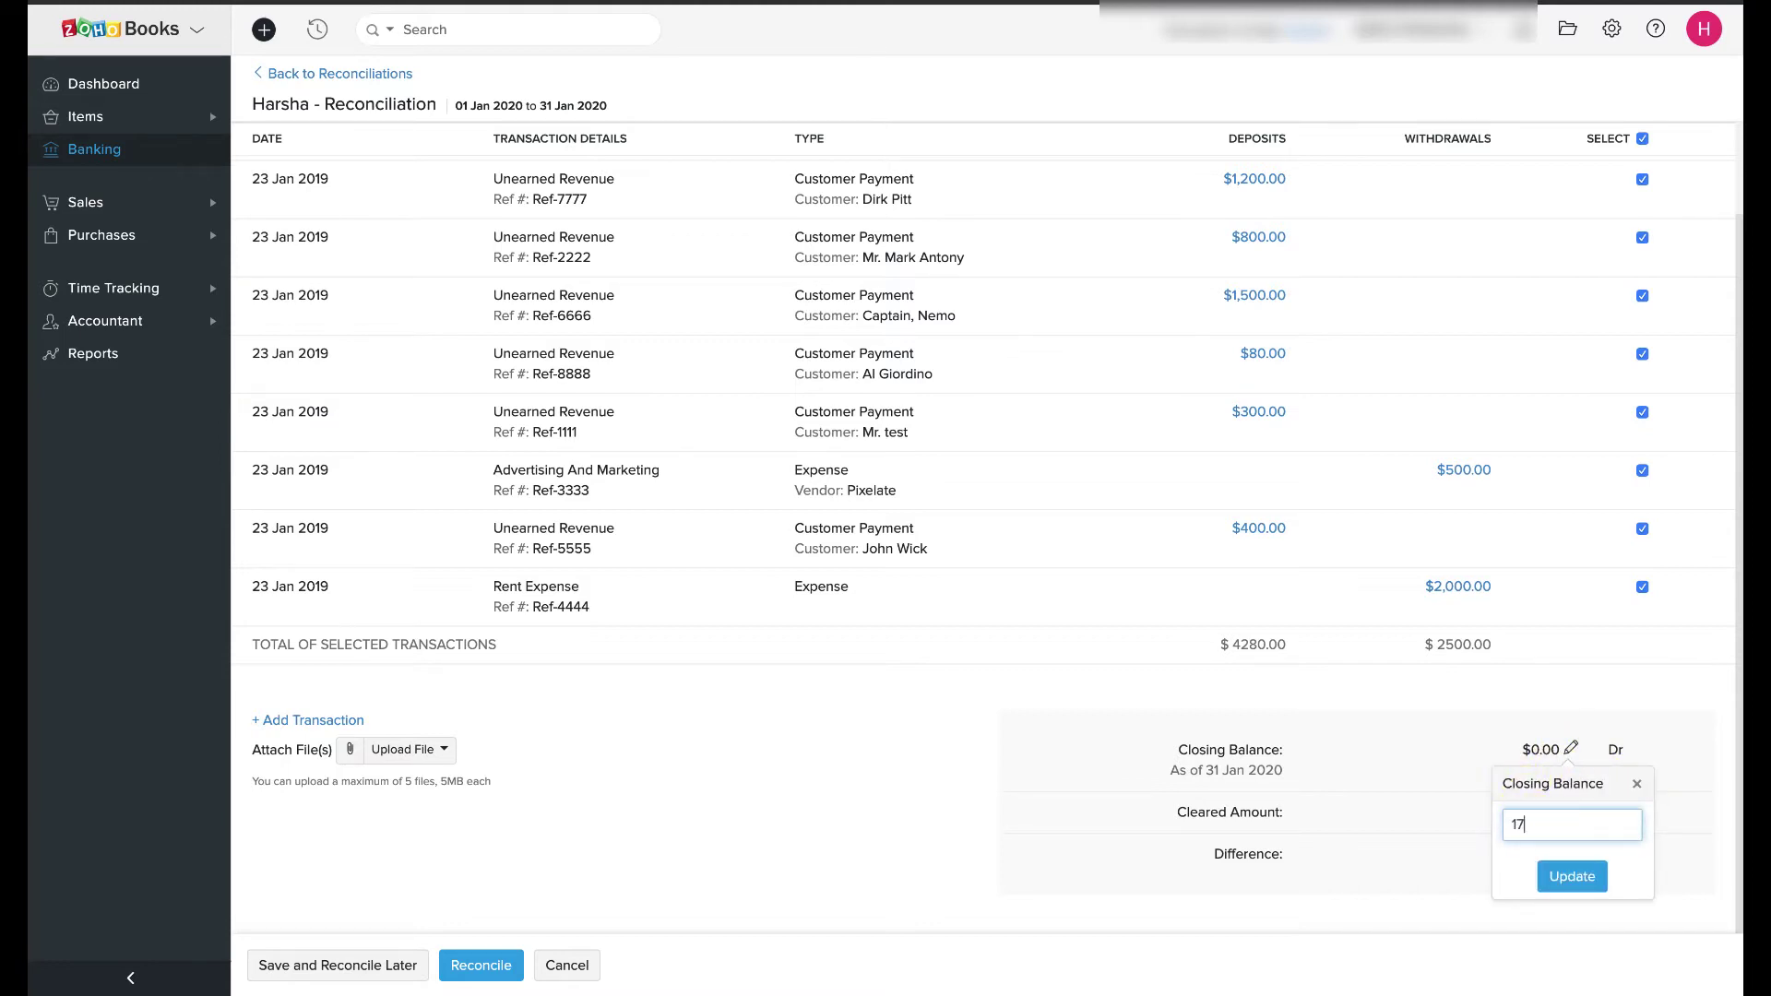
click(1554, 872)
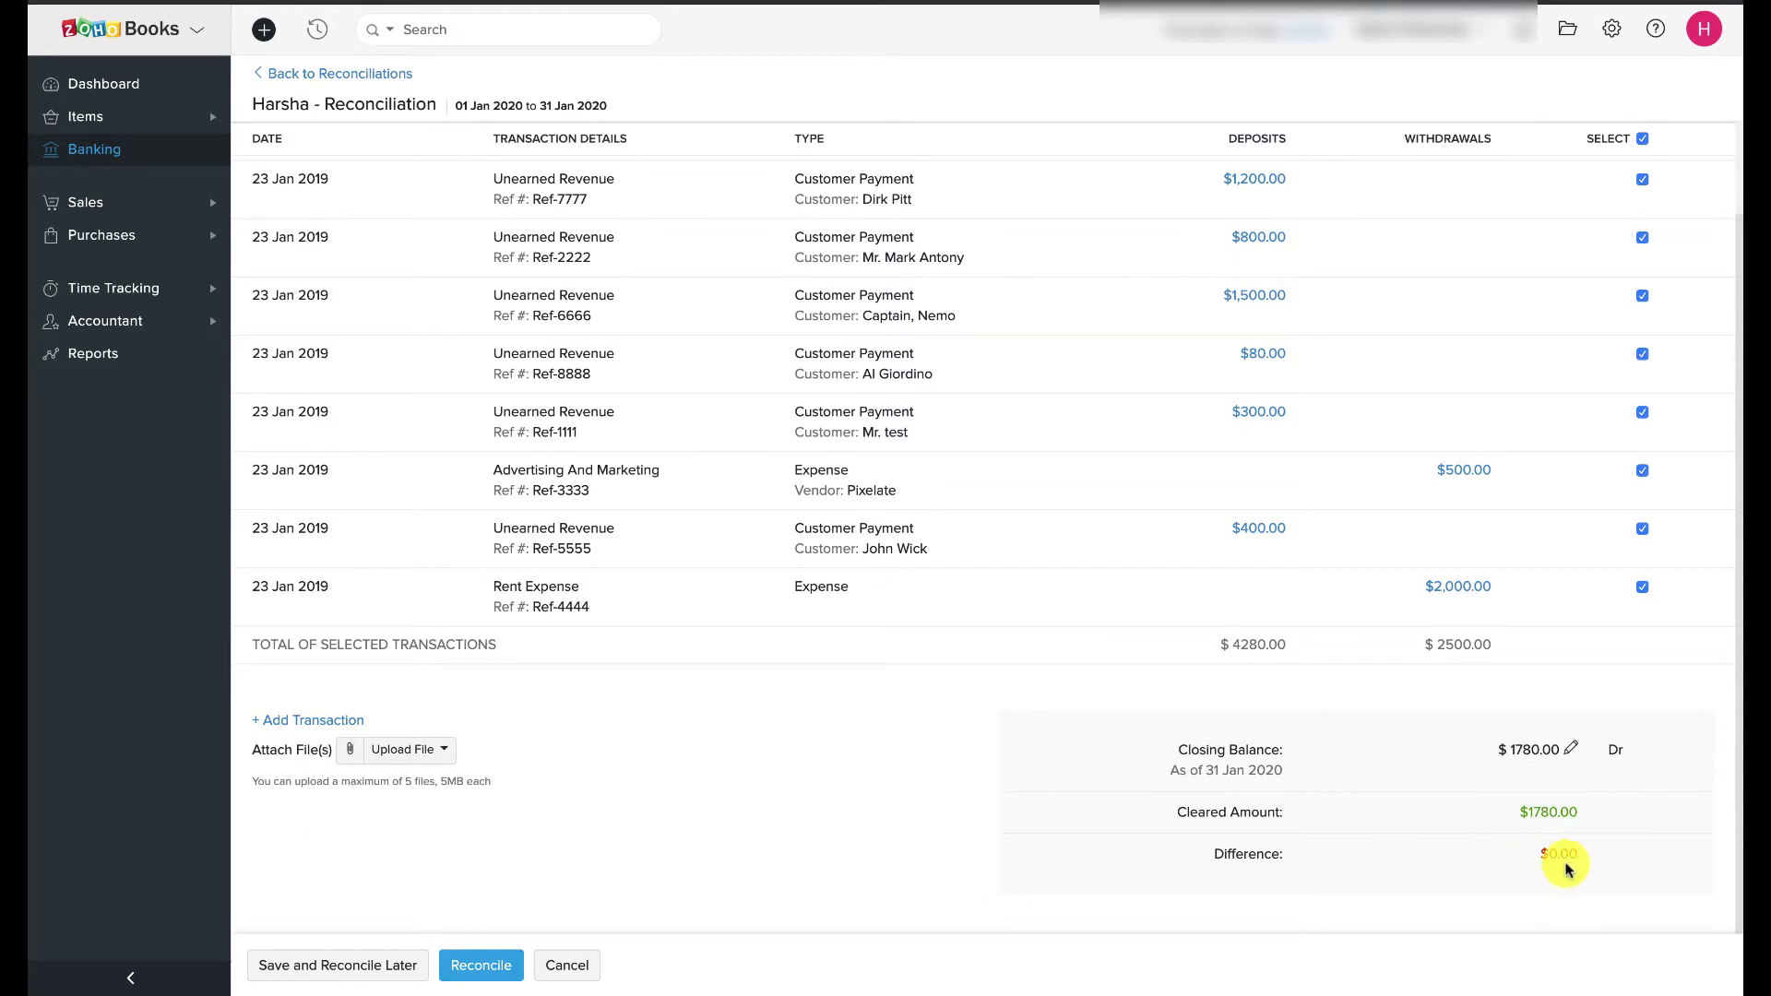
click(487, 963)
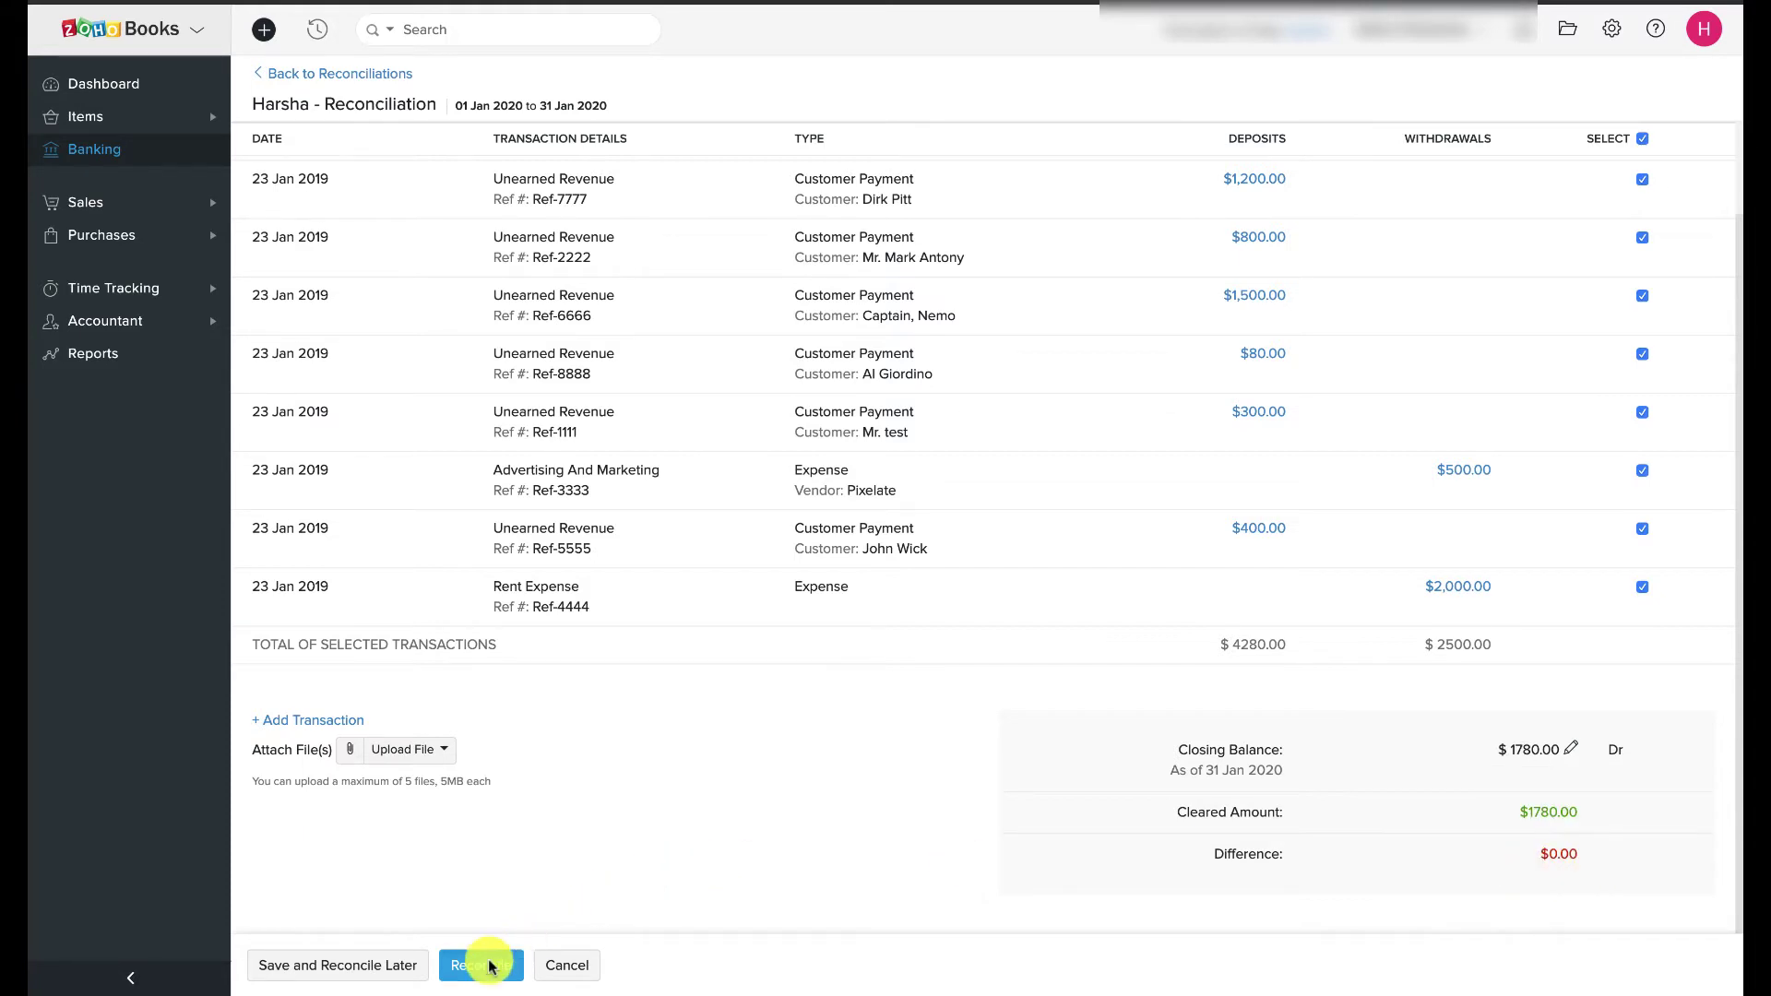
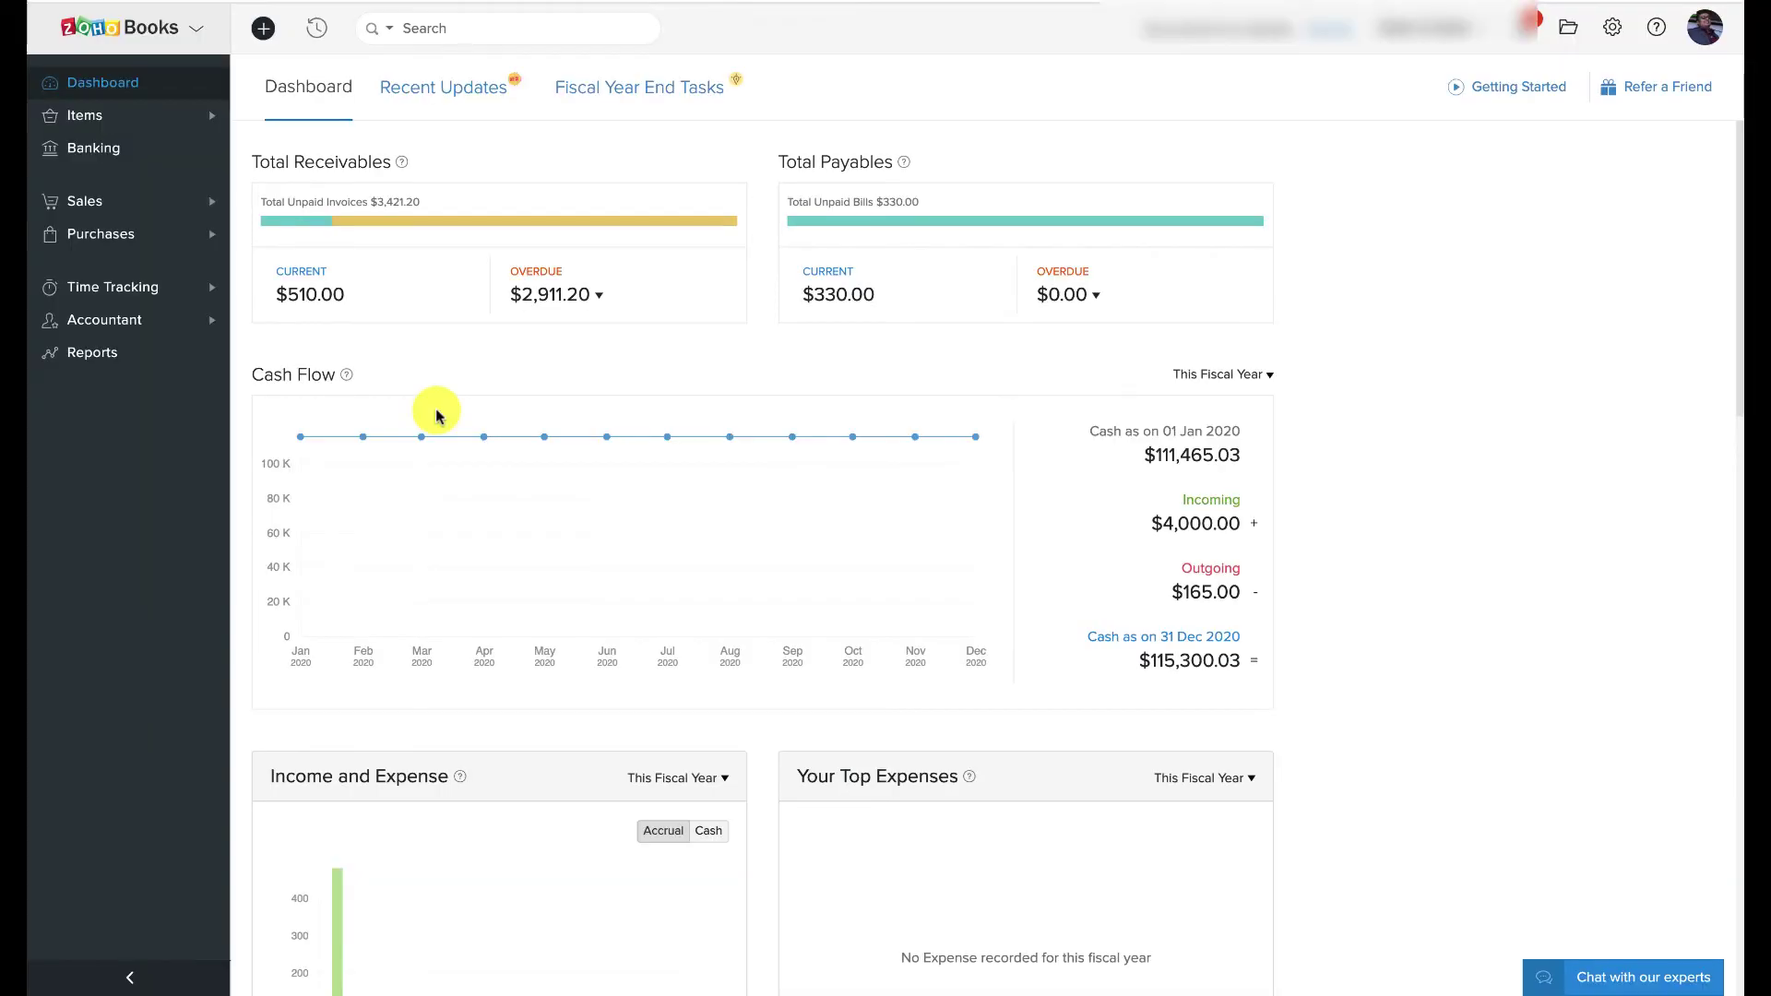
Open the accountant budgets and start a new budget
click(172, 323)
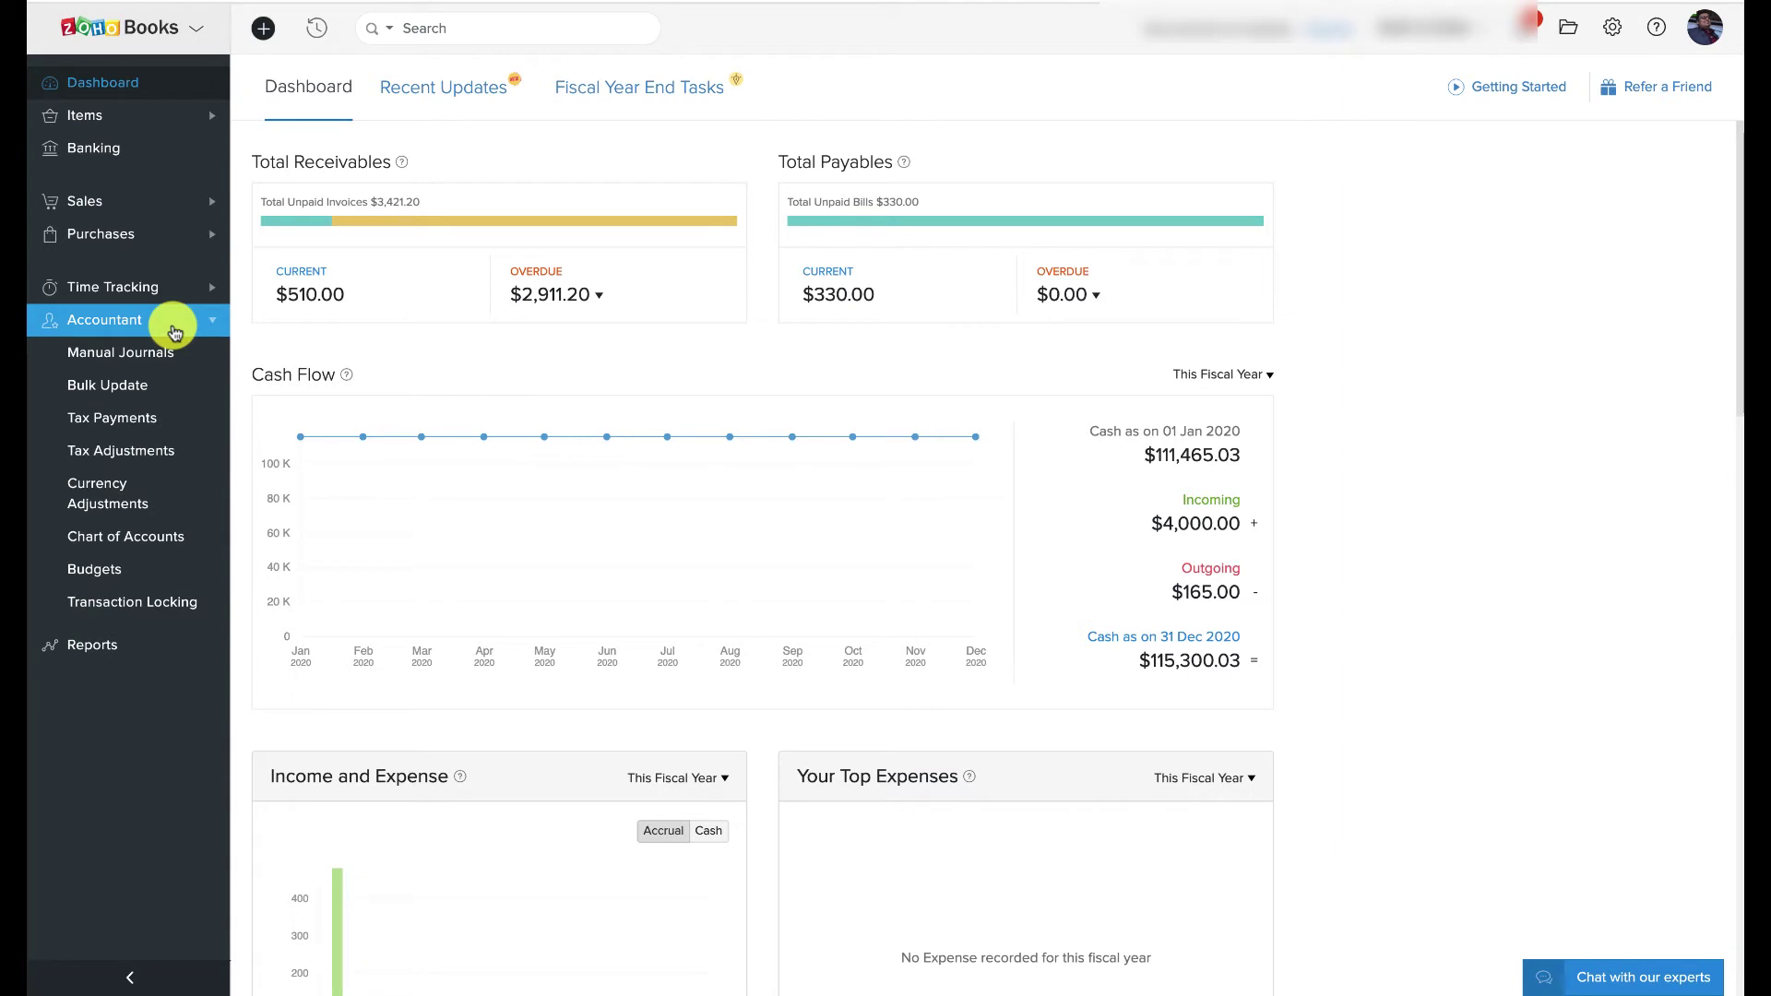
click(158, 354)
click(107, 570)
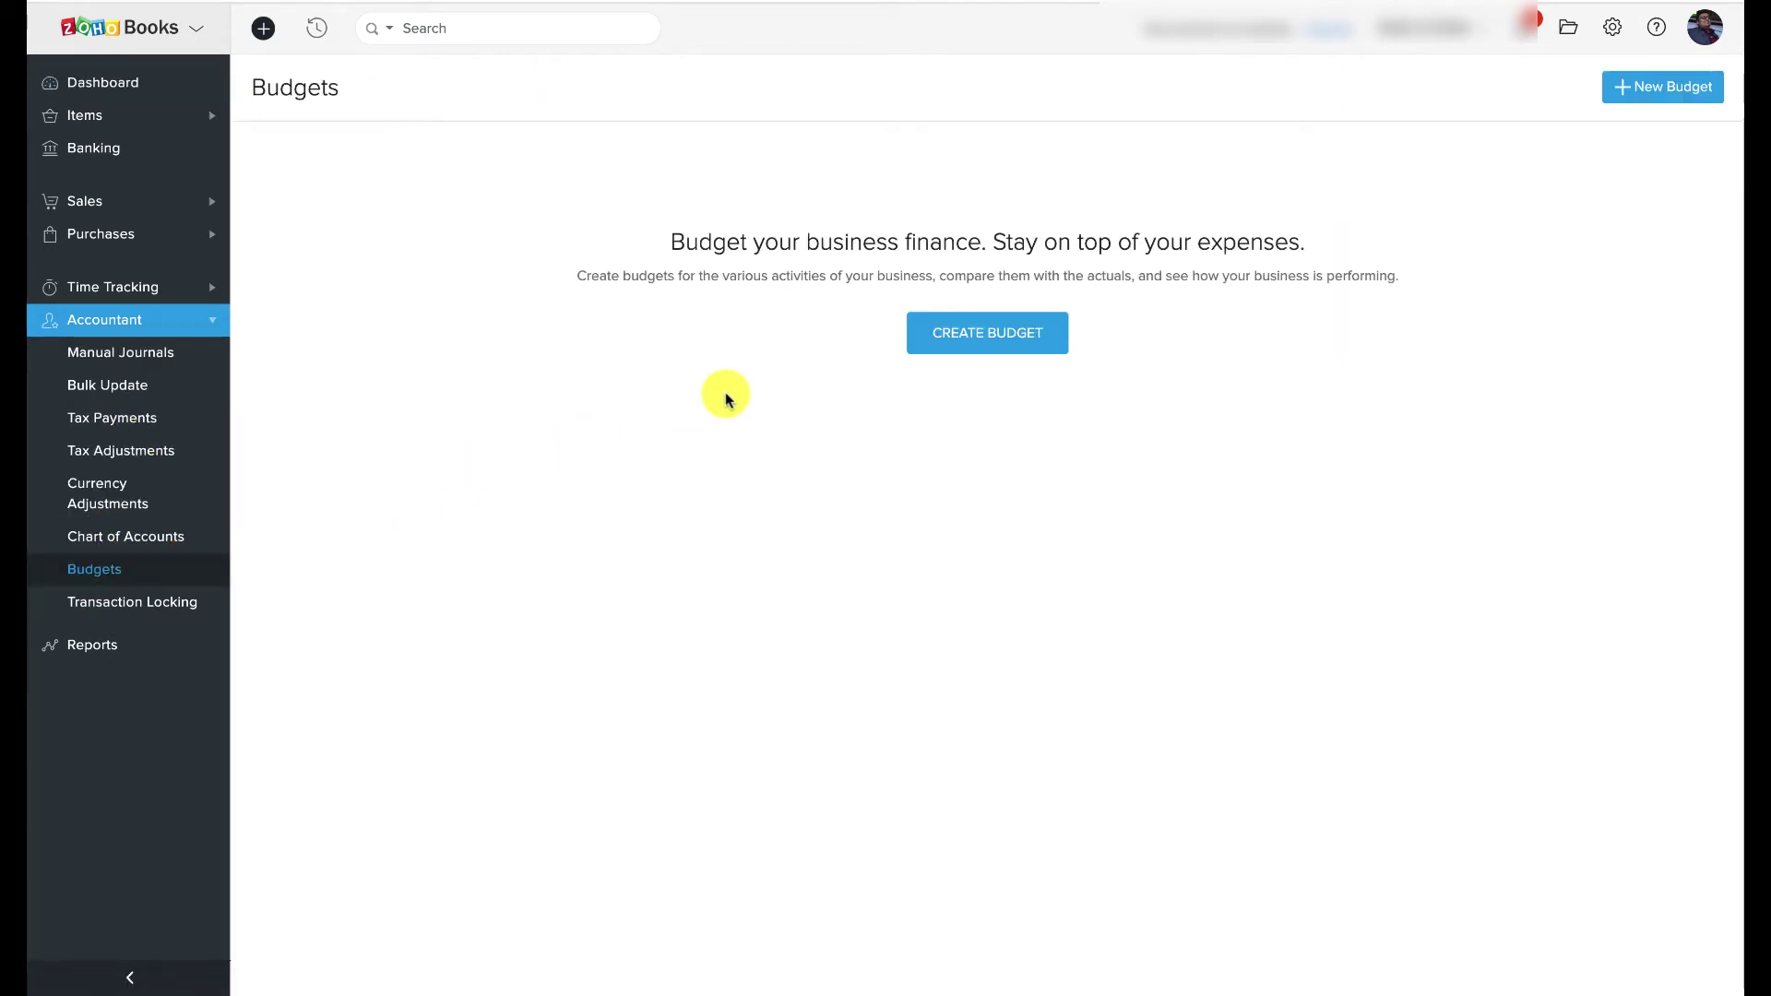
click(1624, 107)
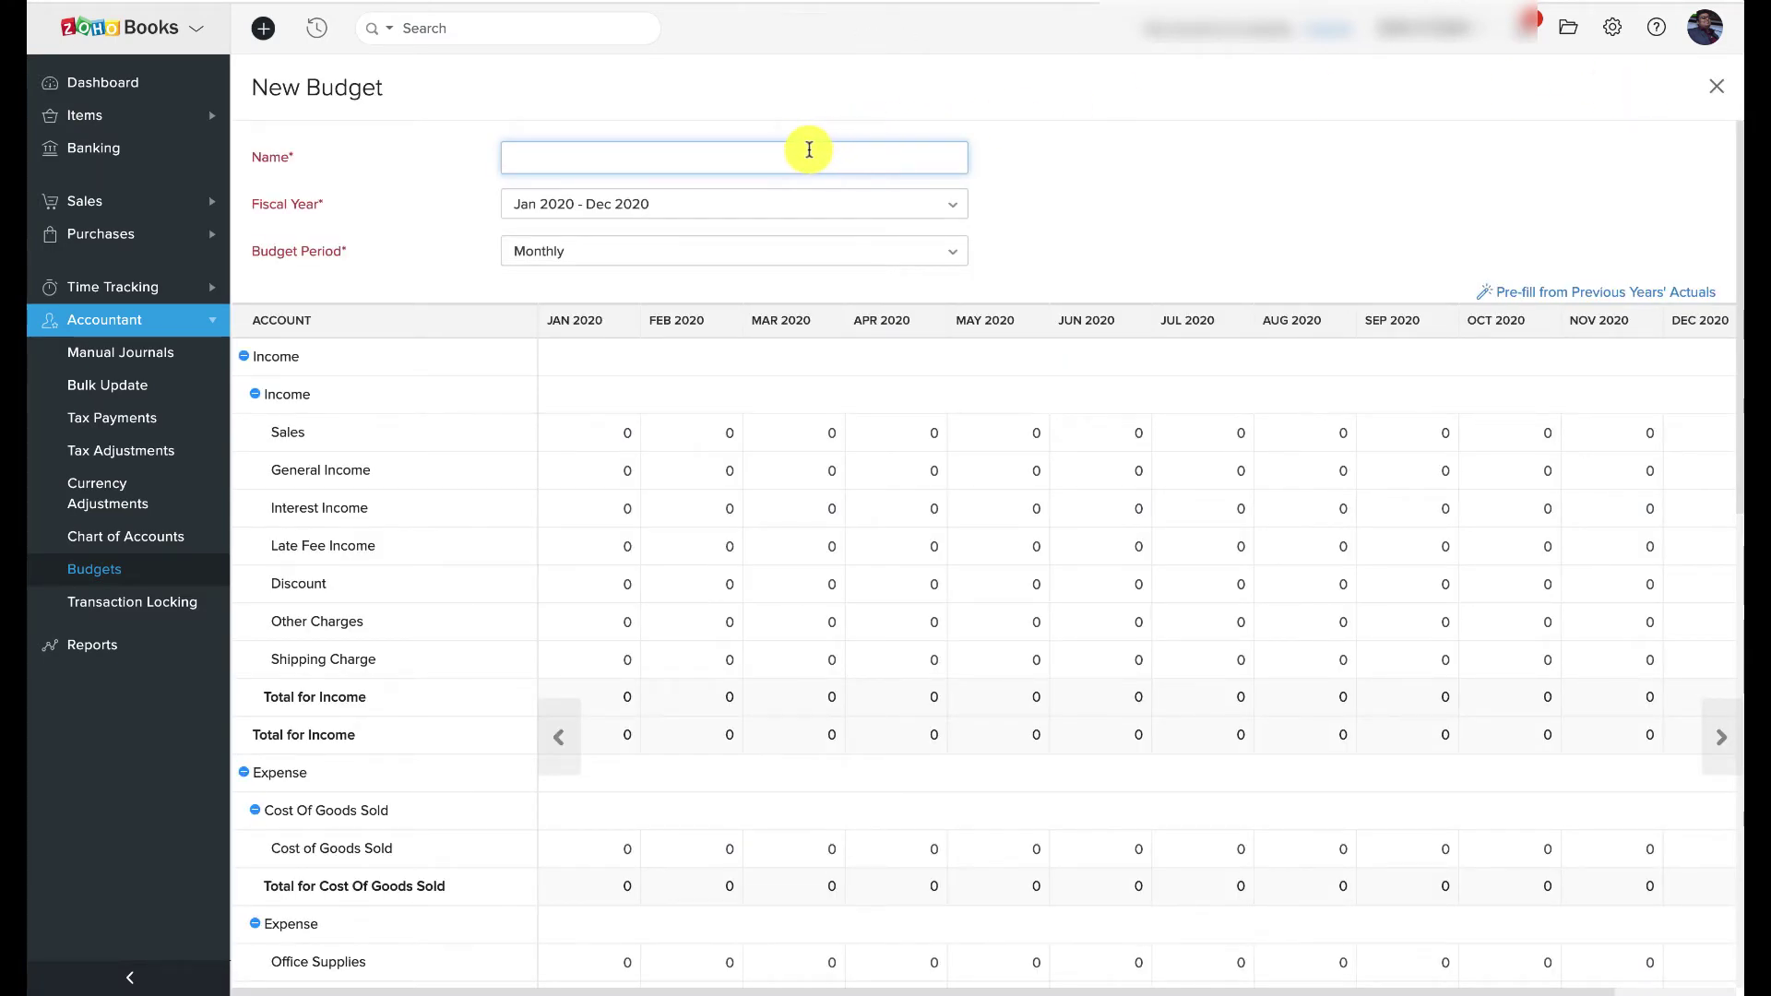
Name the new budget Budget 2020 and set its budget period to Monthly
text(Fina)
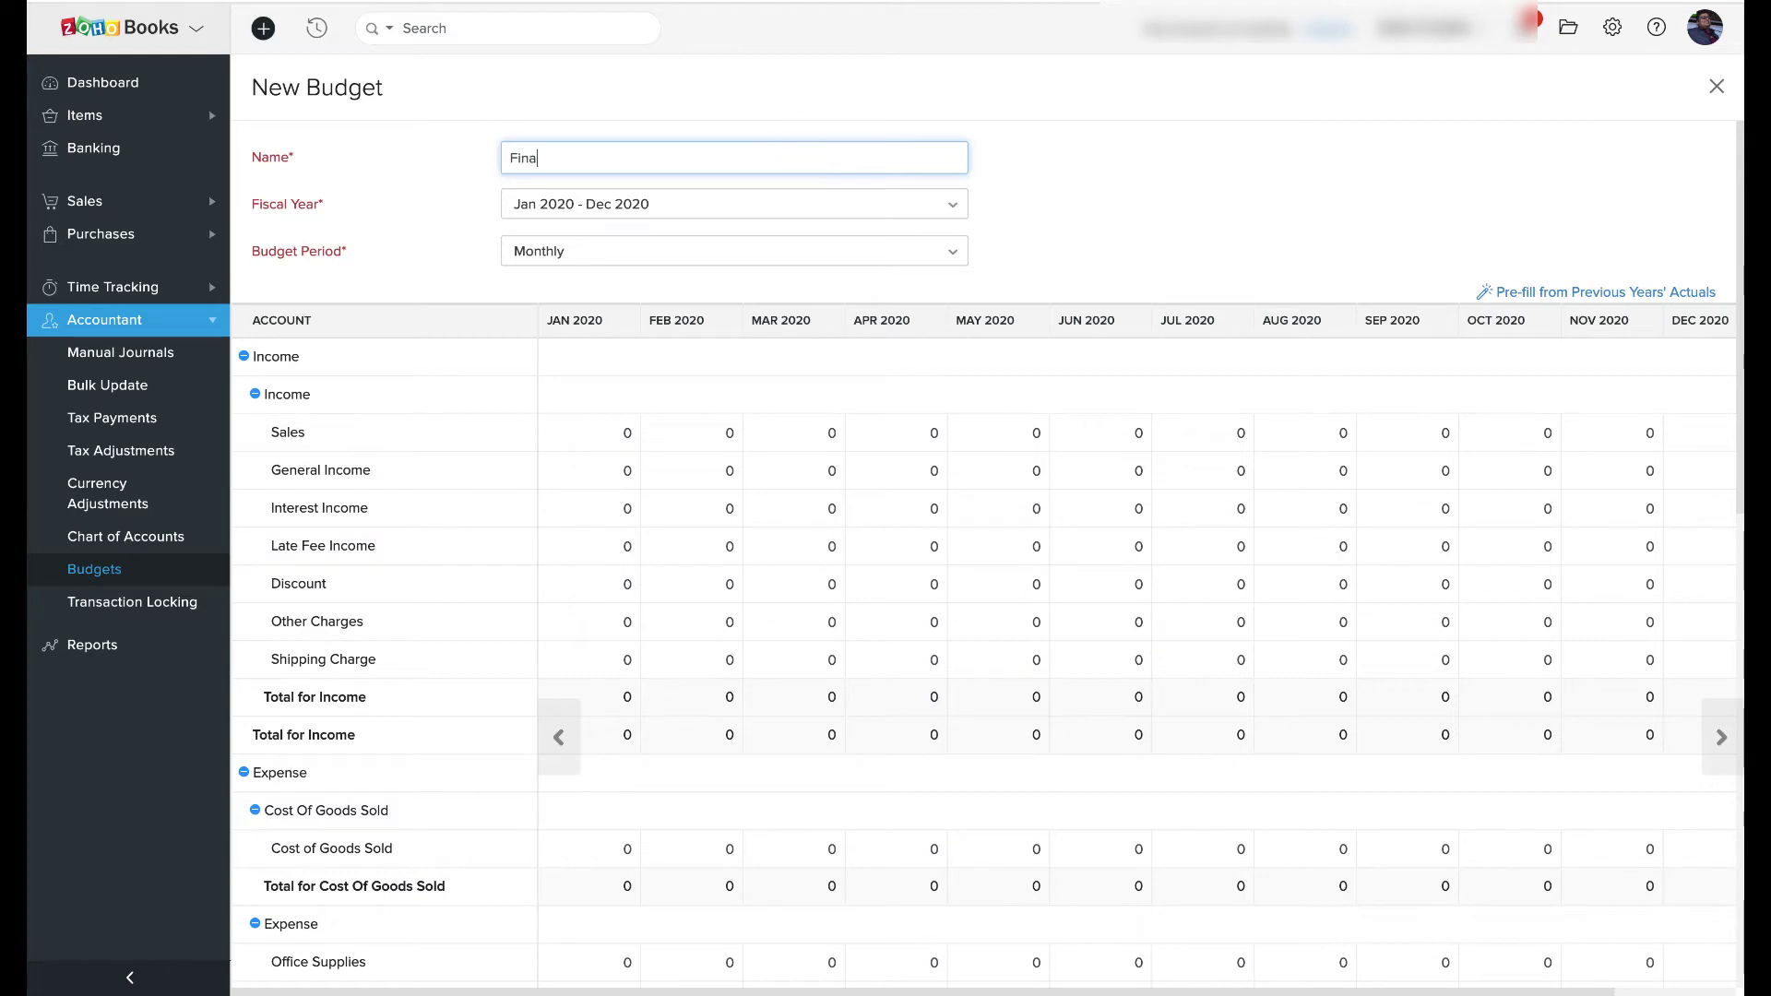
text(n)
key(BackSpace)
key(BackSpace)
key(BackSpace)
key(BackSpace)
key(BackSpace)
text(Budget 2020)
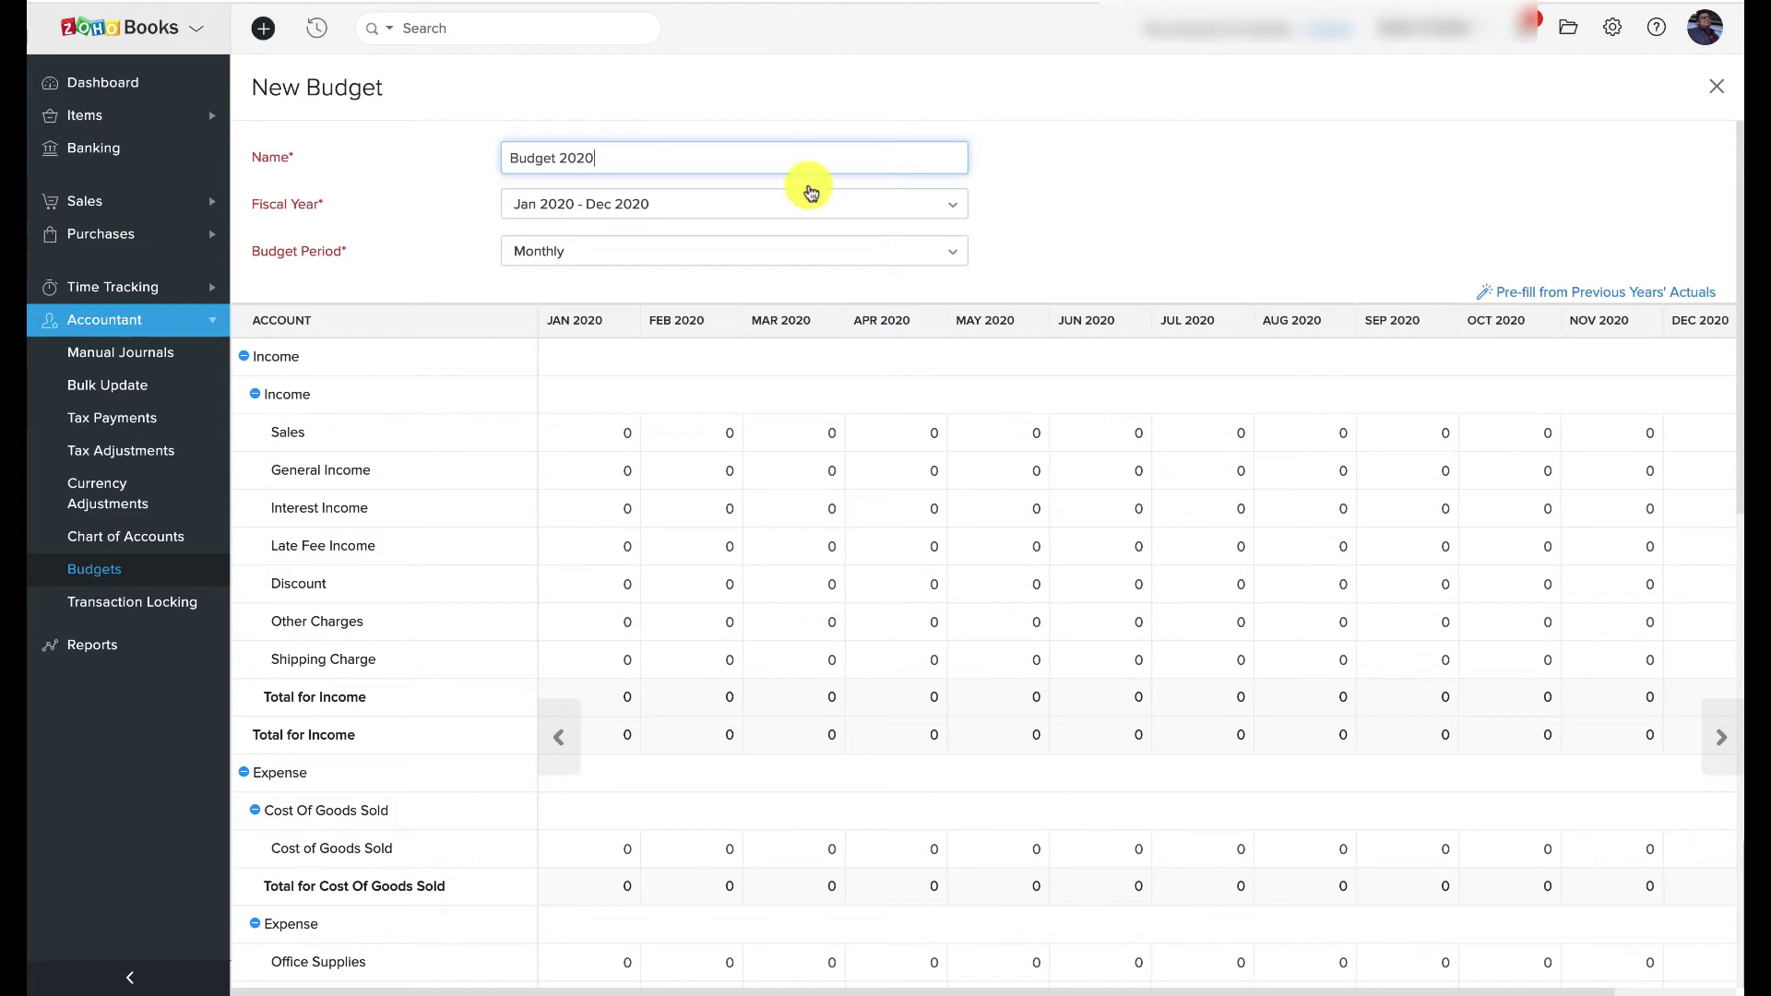
click(527, 253)
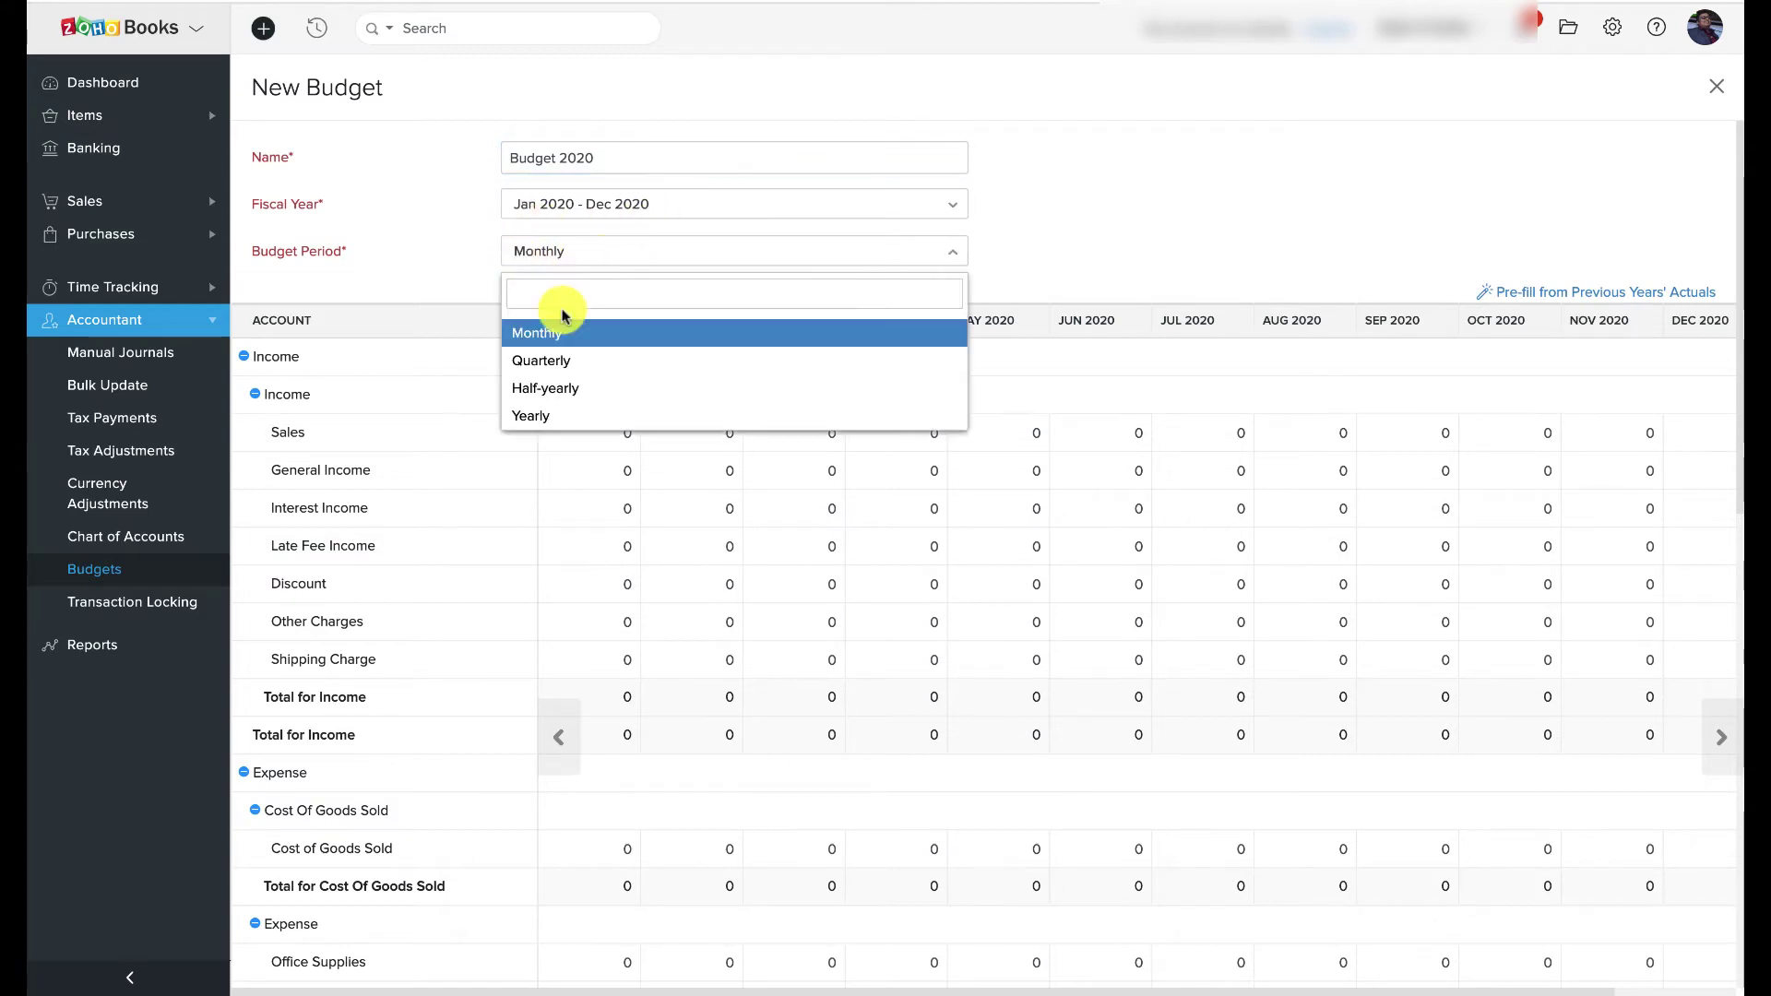
click(550, 338)
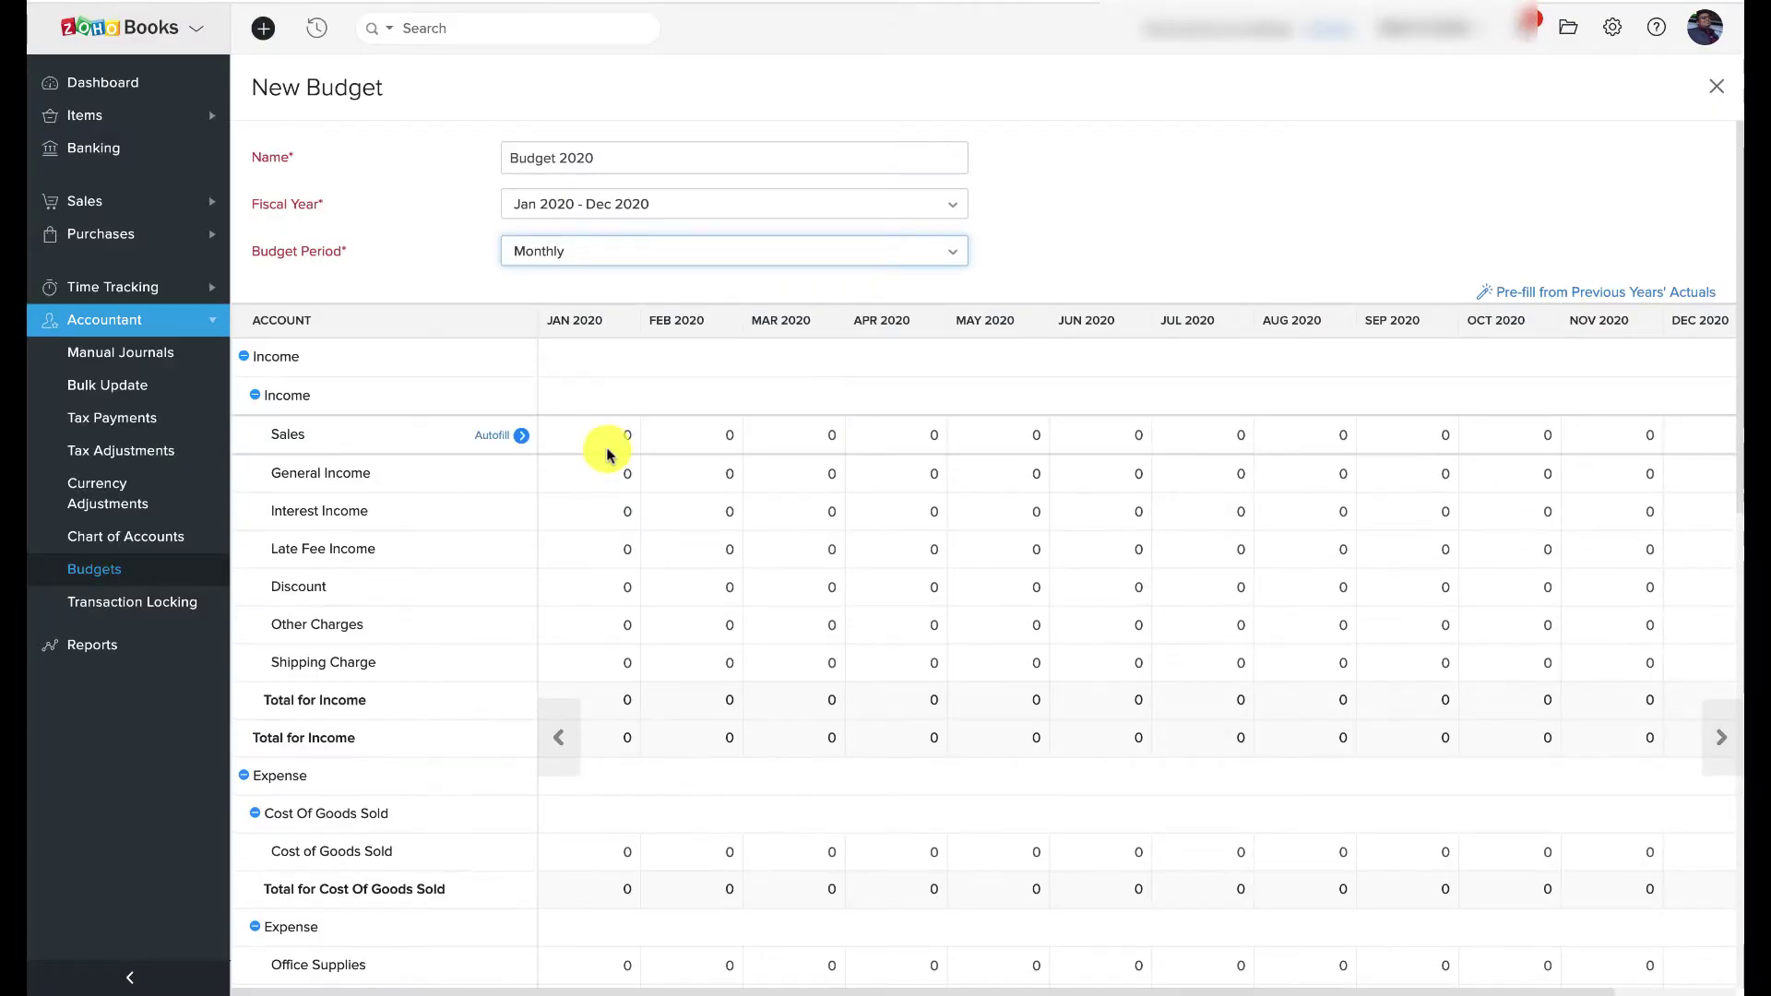
Enter Interest Income budget amounts of 1000 for January, 2000 for February and 3000 for March 2020
click(609, 510)
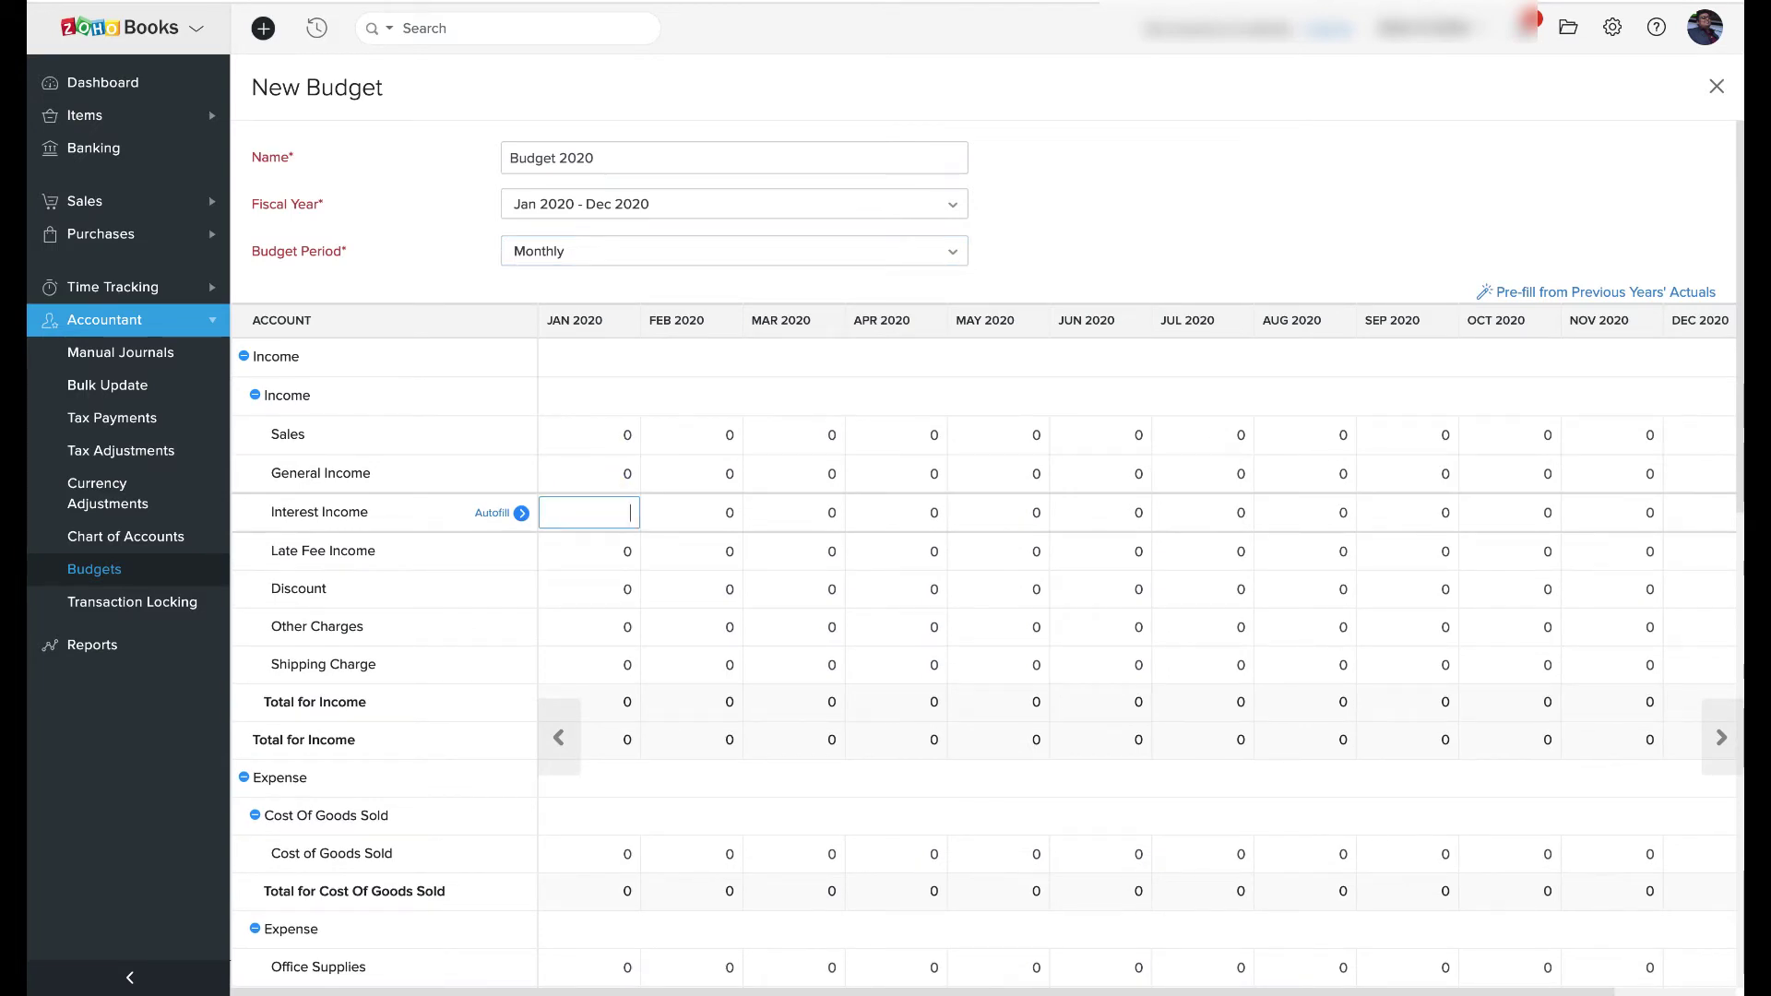
text(1000)
key(Tab)
text(2000)
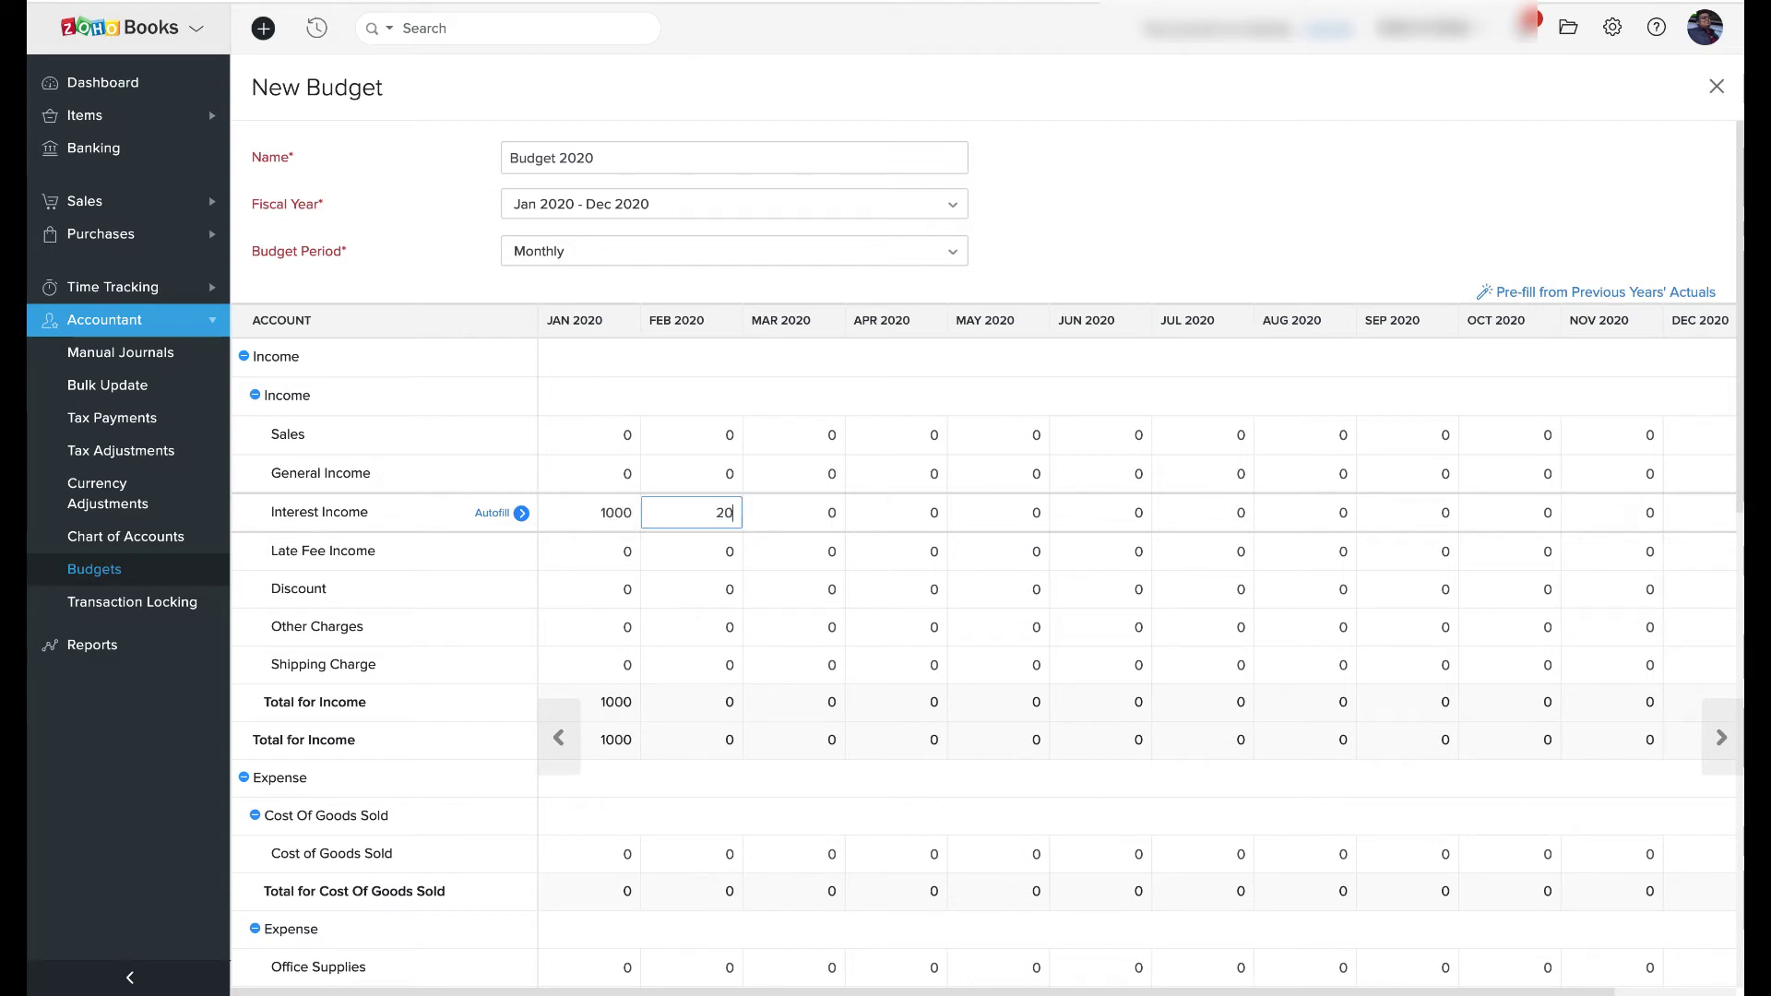
key(Tab)
text(3000)
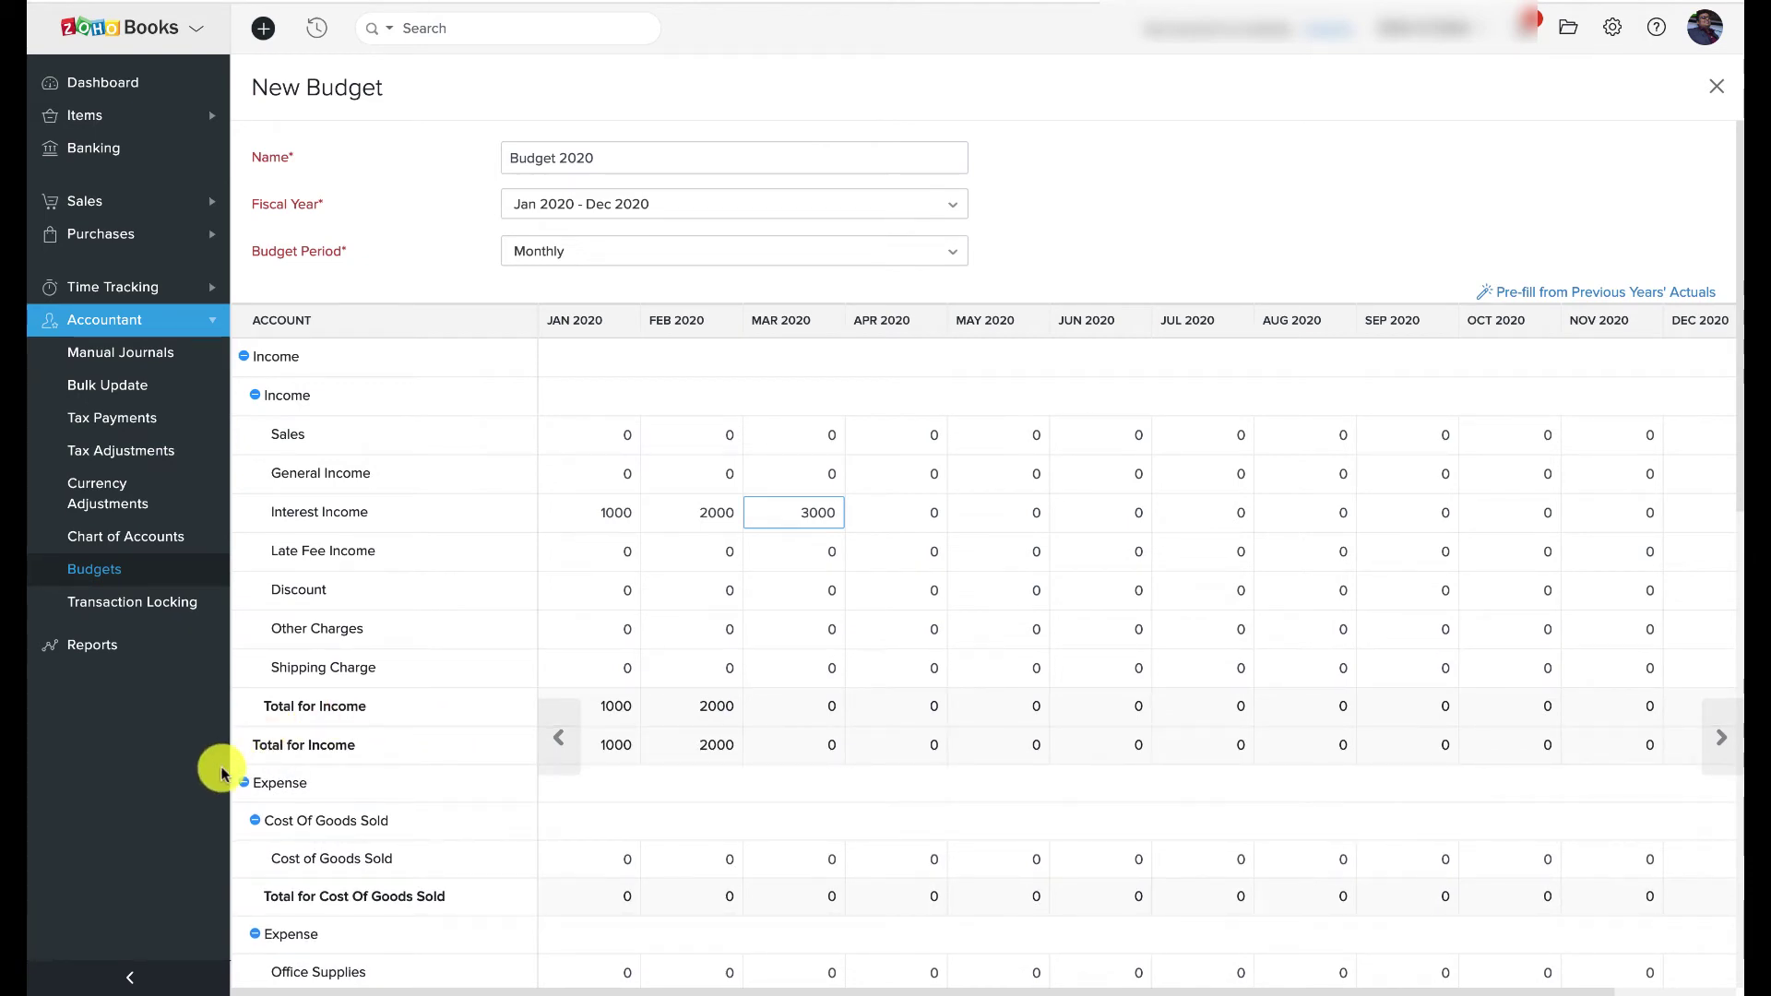
Pre-fill the budget with the actuals of Jan 2018 - Dec 2018 and save it
click(1520, 295)
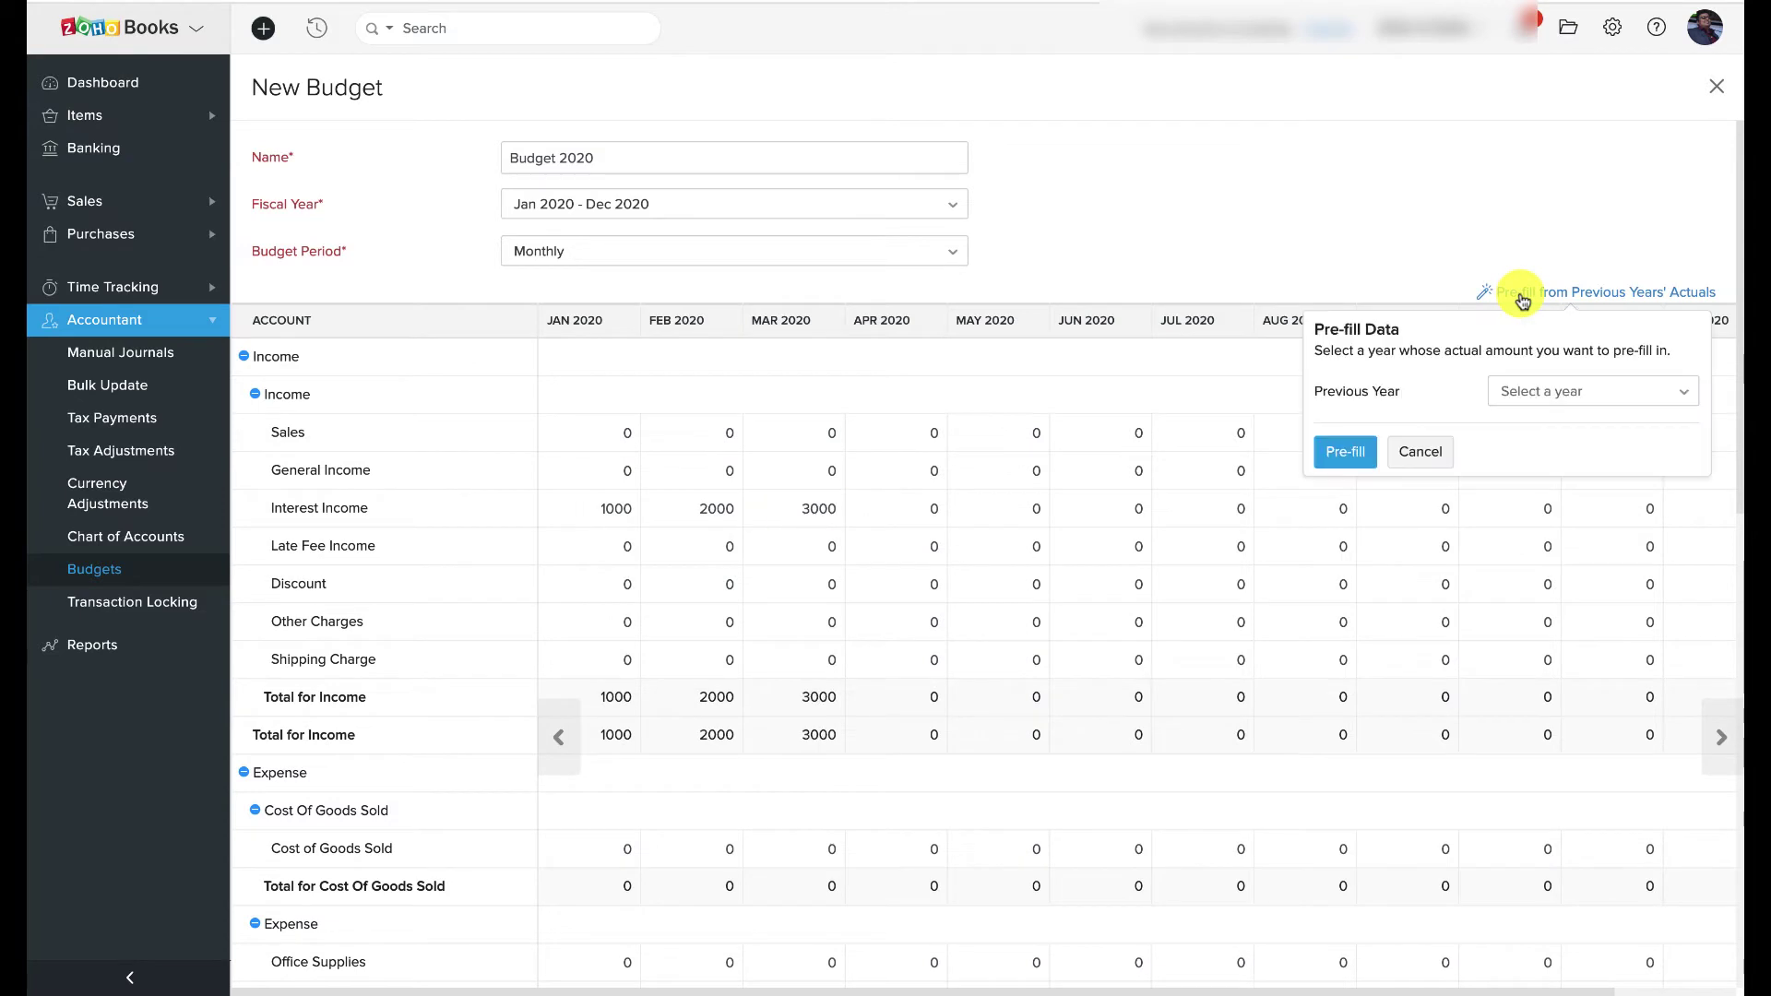
click(1526, 392)
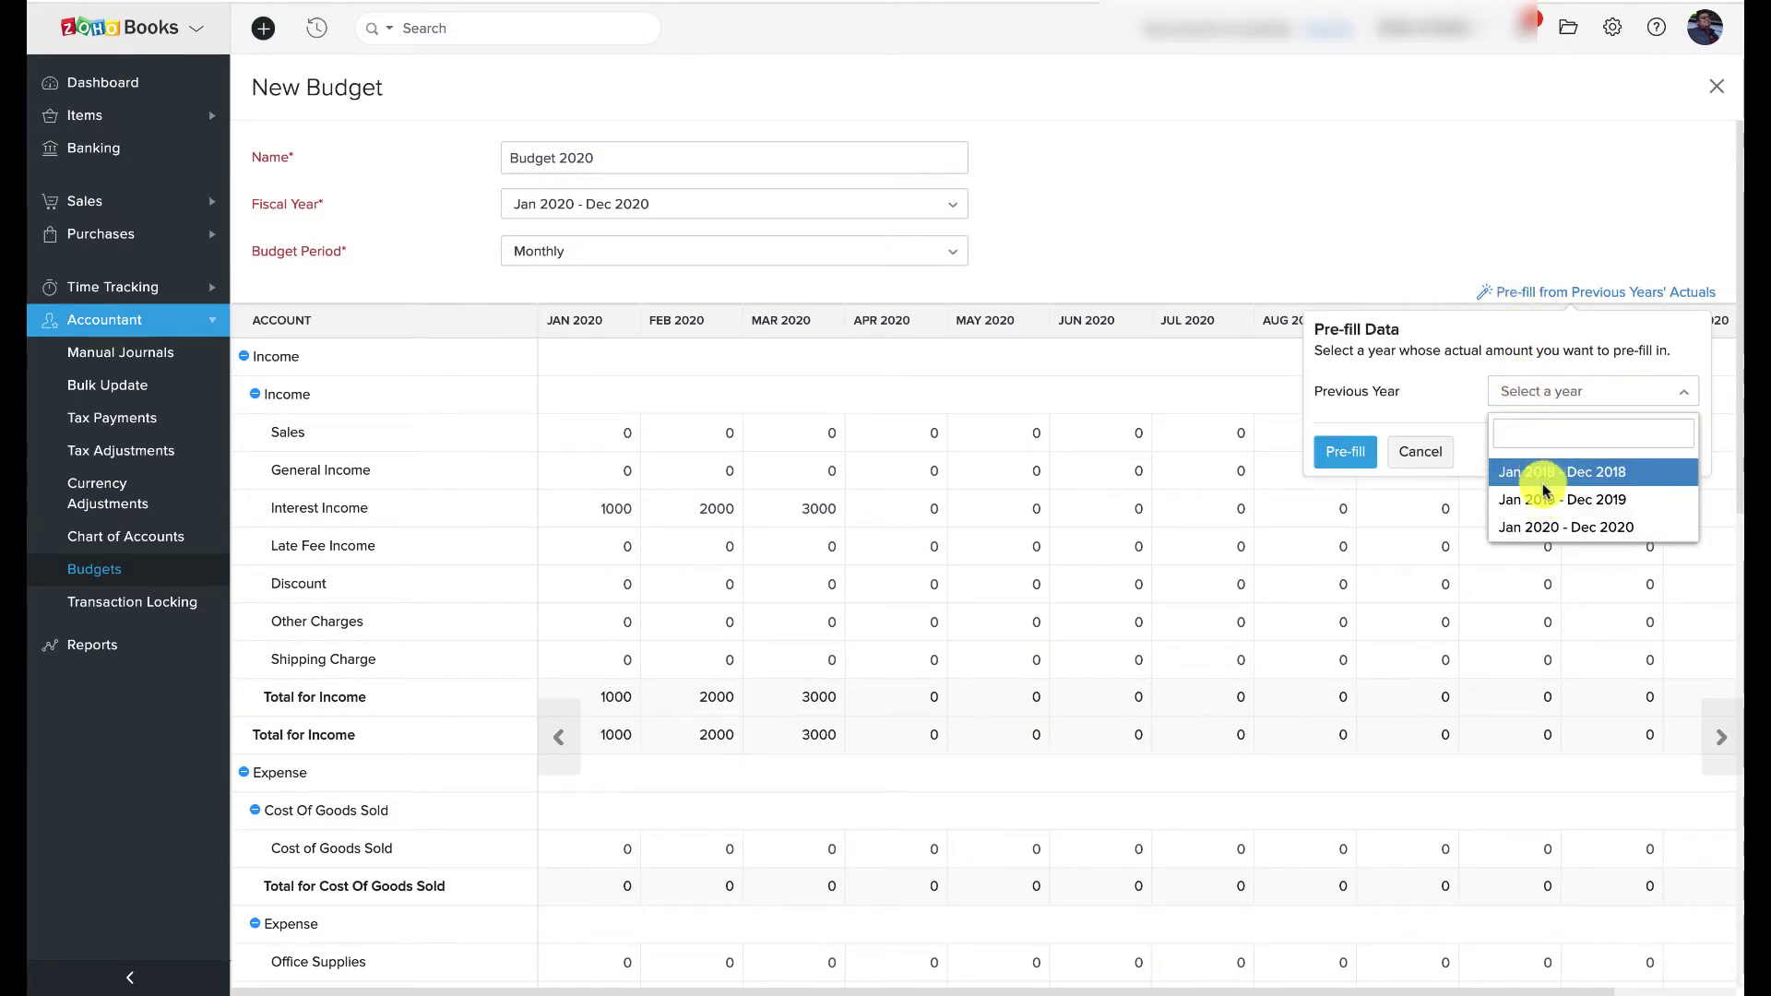
click(1499, 471)
click(1354, 456)
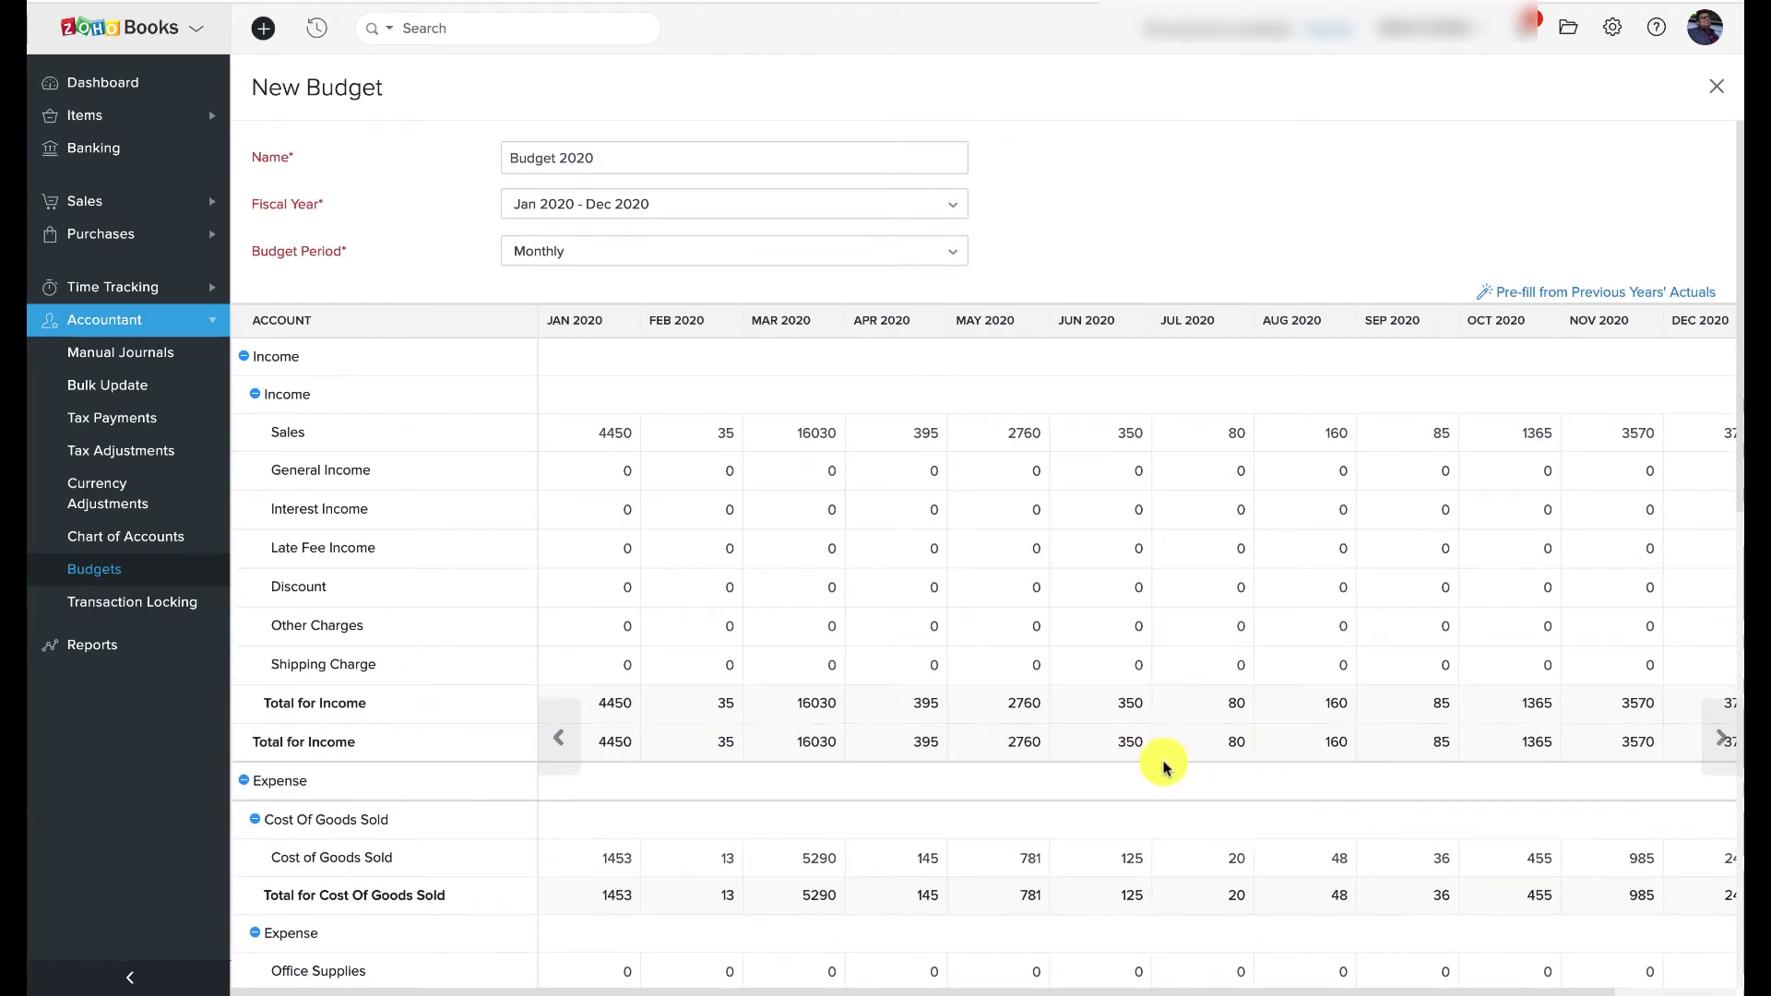
scroll(455, 759, down, 5)
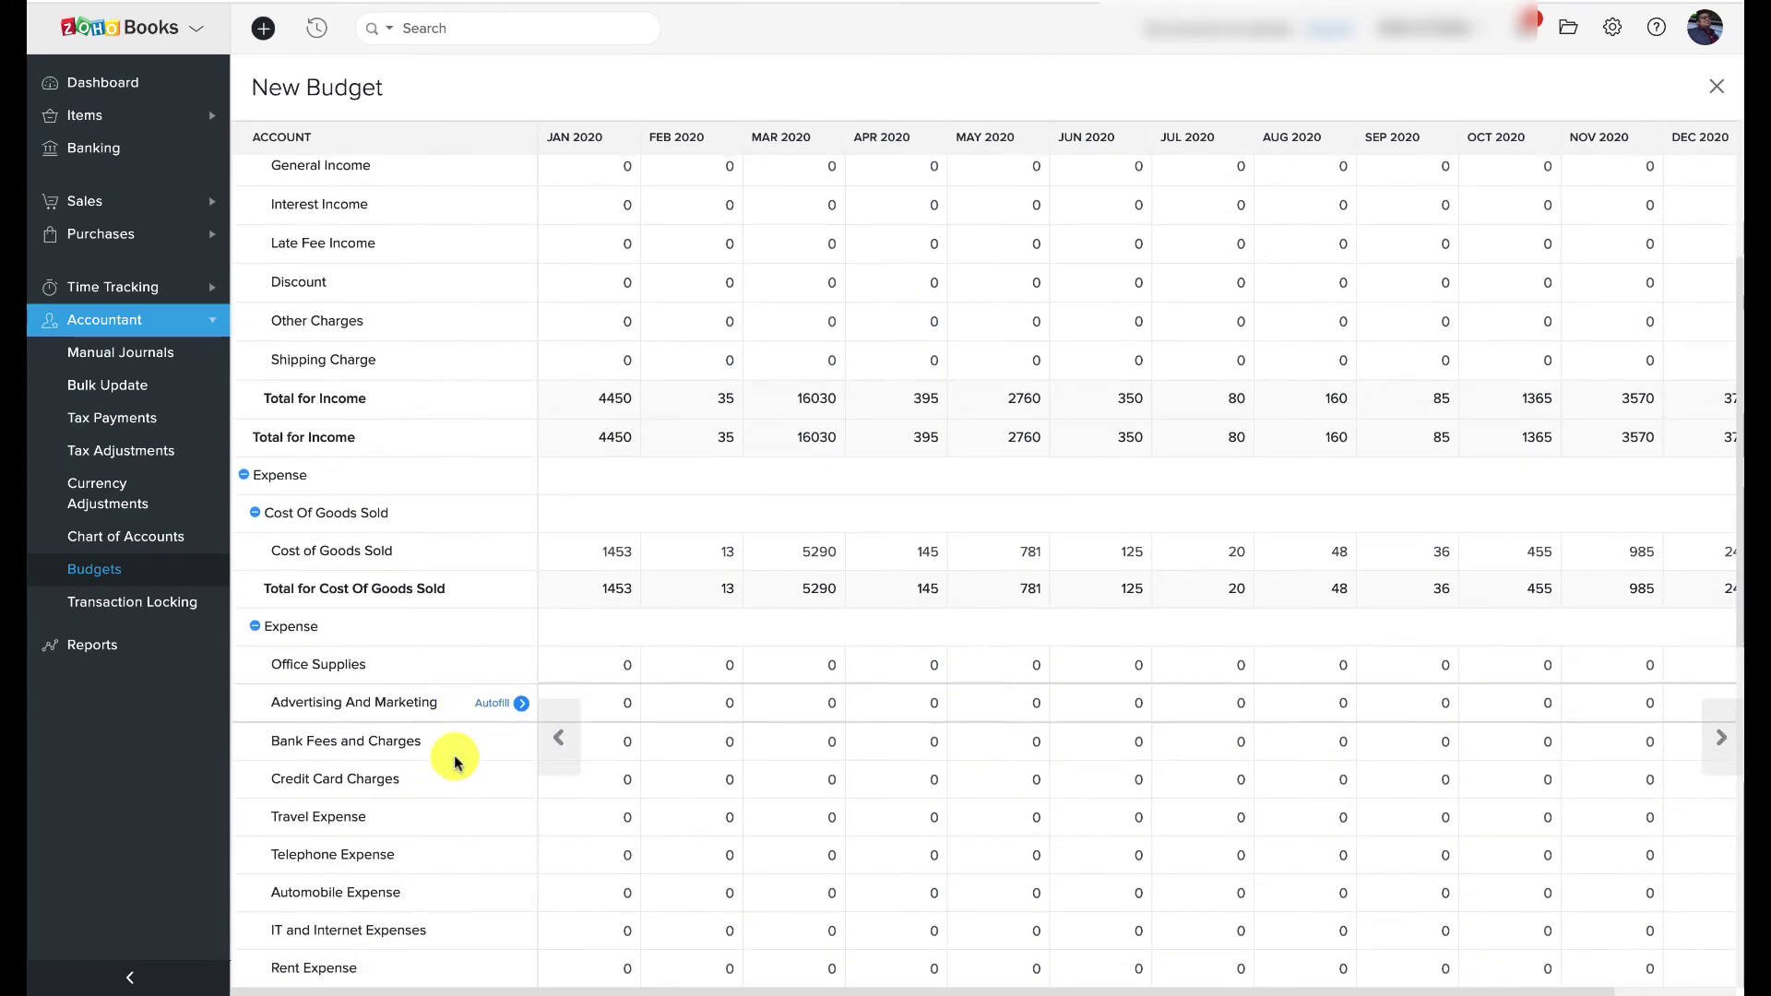
scroll(456, 760, up, 6)
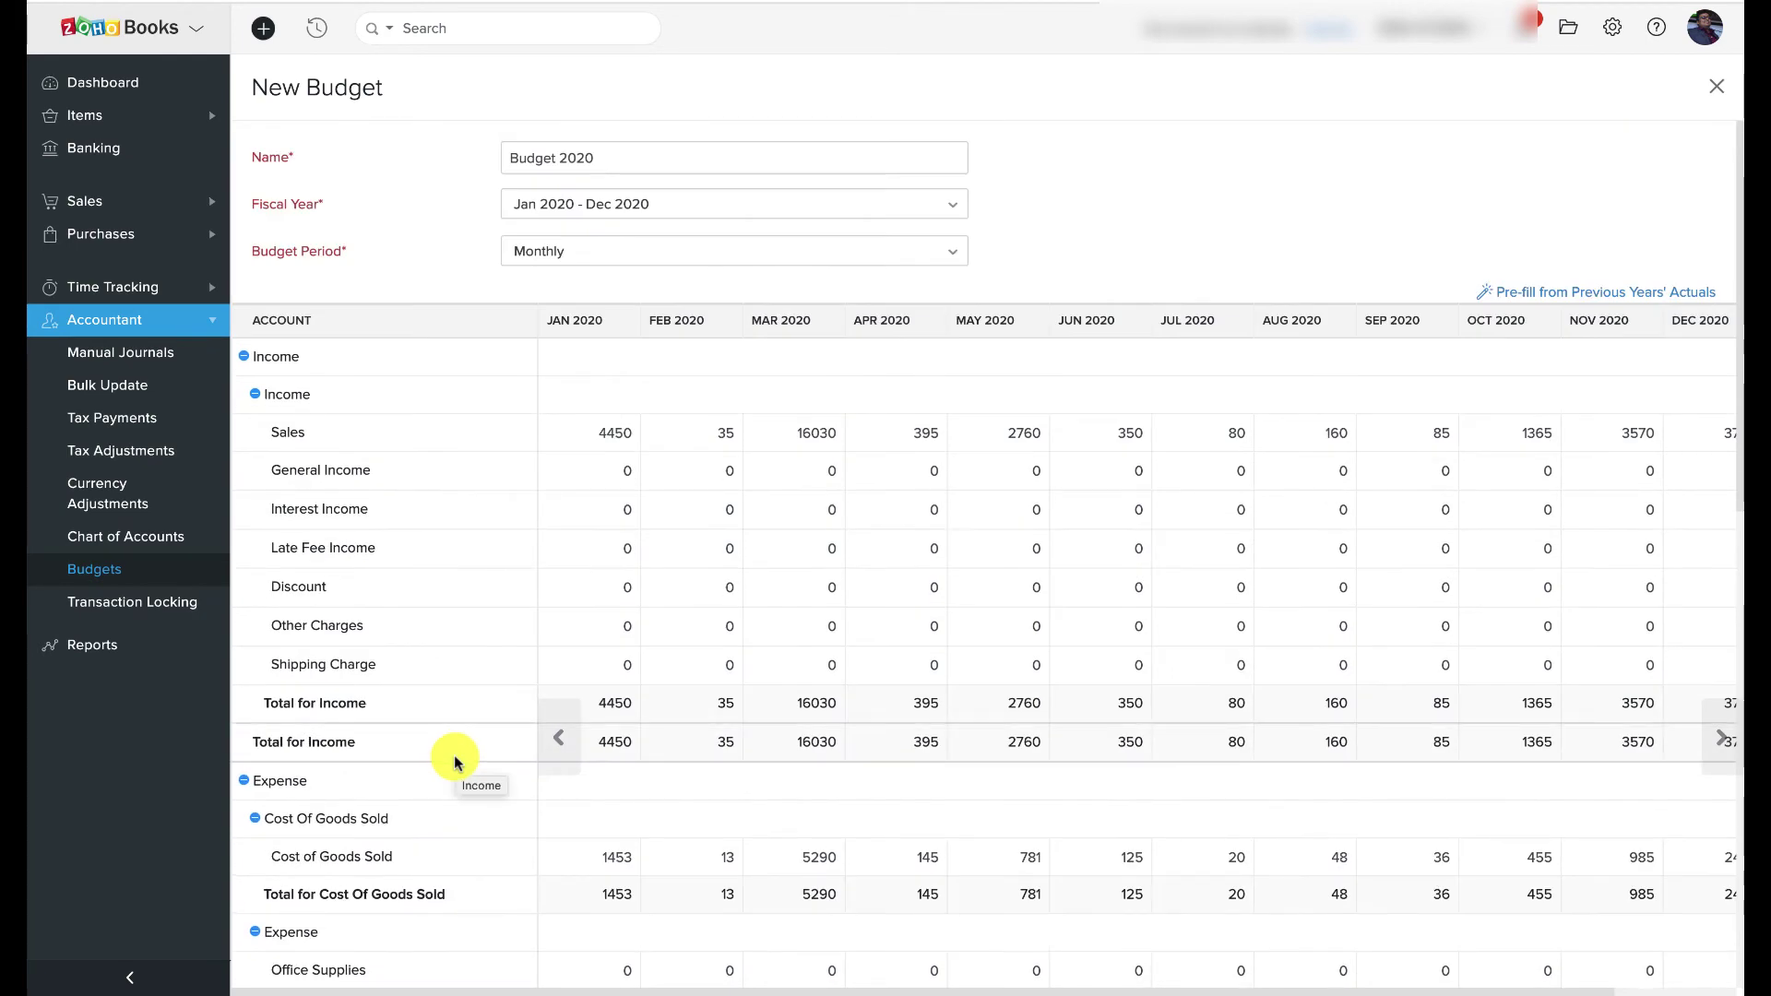
scroll(453, 755, down, 10)
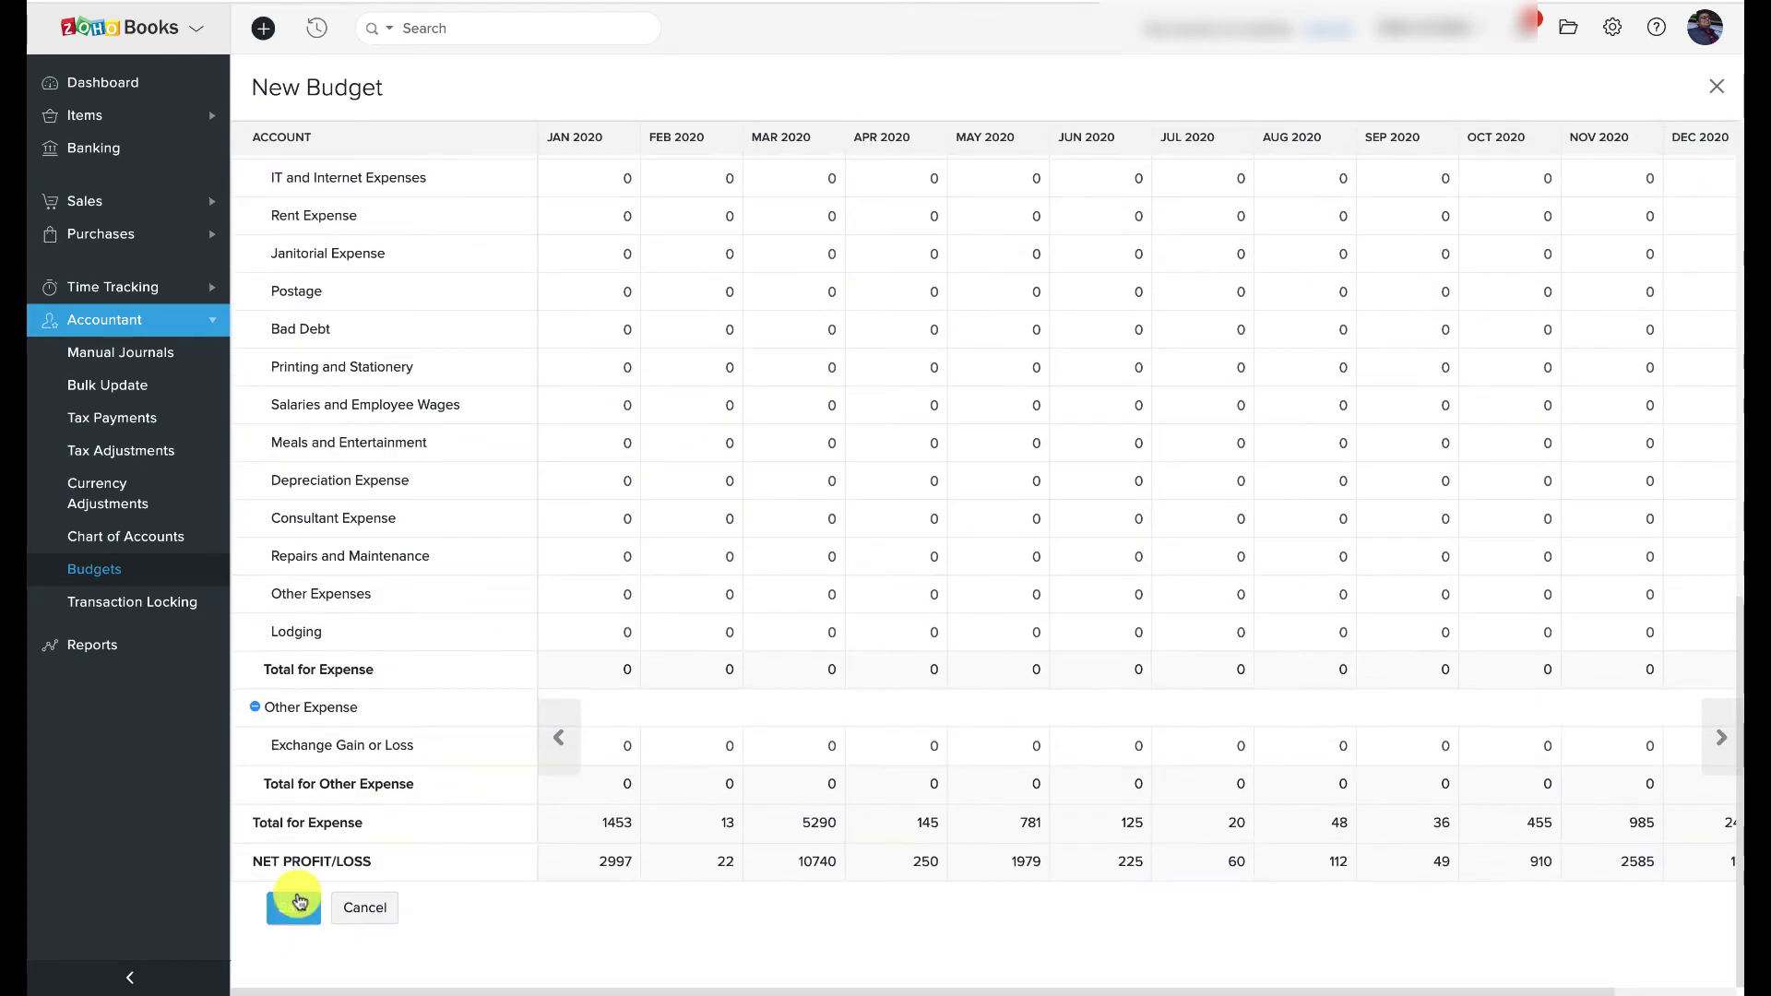
click(289, 904)
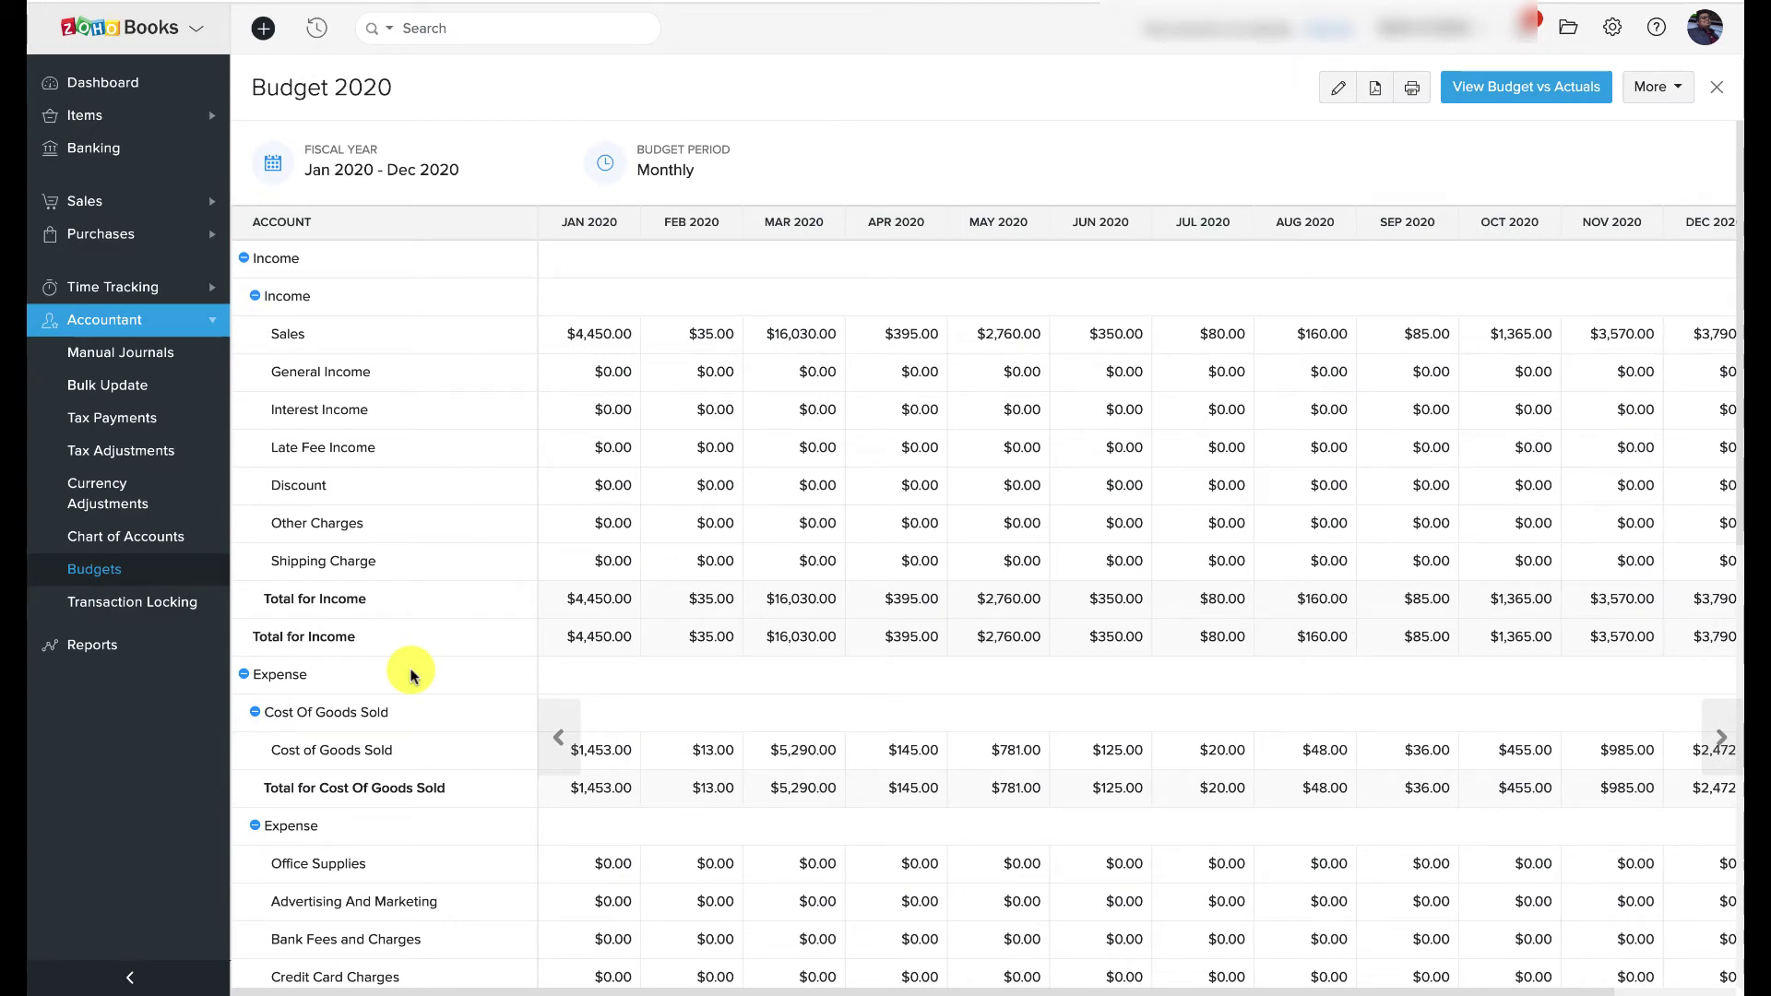
Reopen Budget 2020 from the budgets list for editing
click(104, 571)
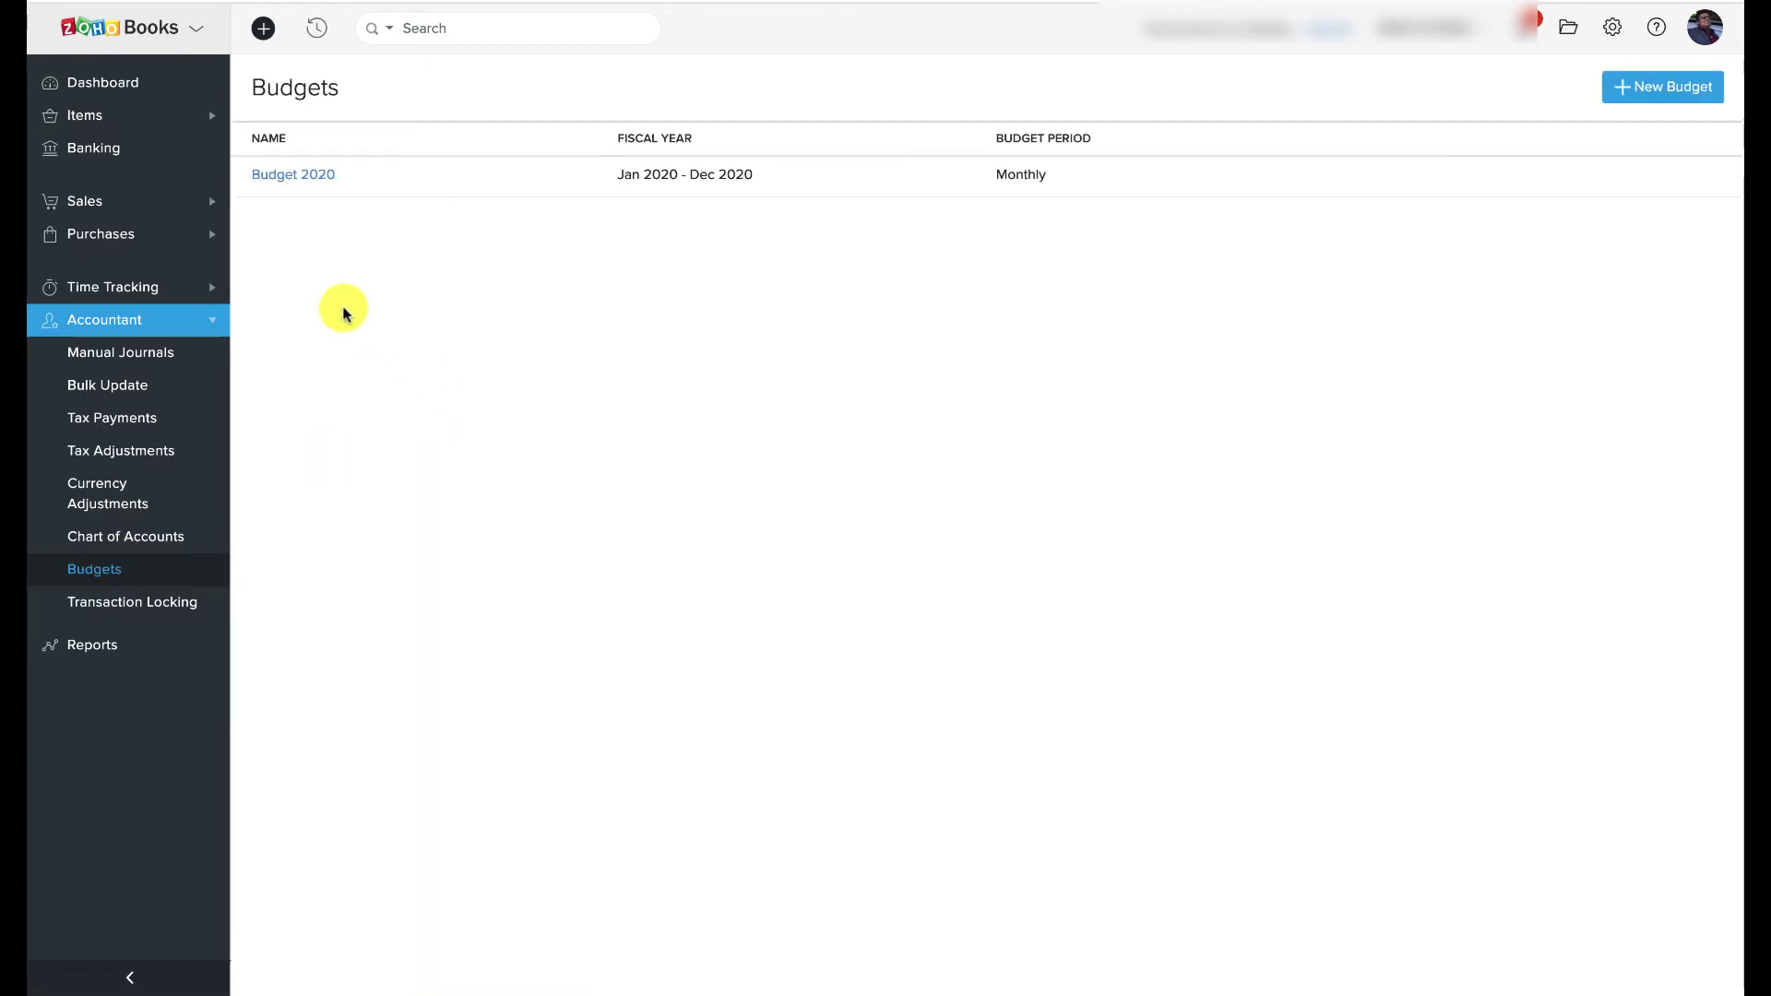
click(291, 180)
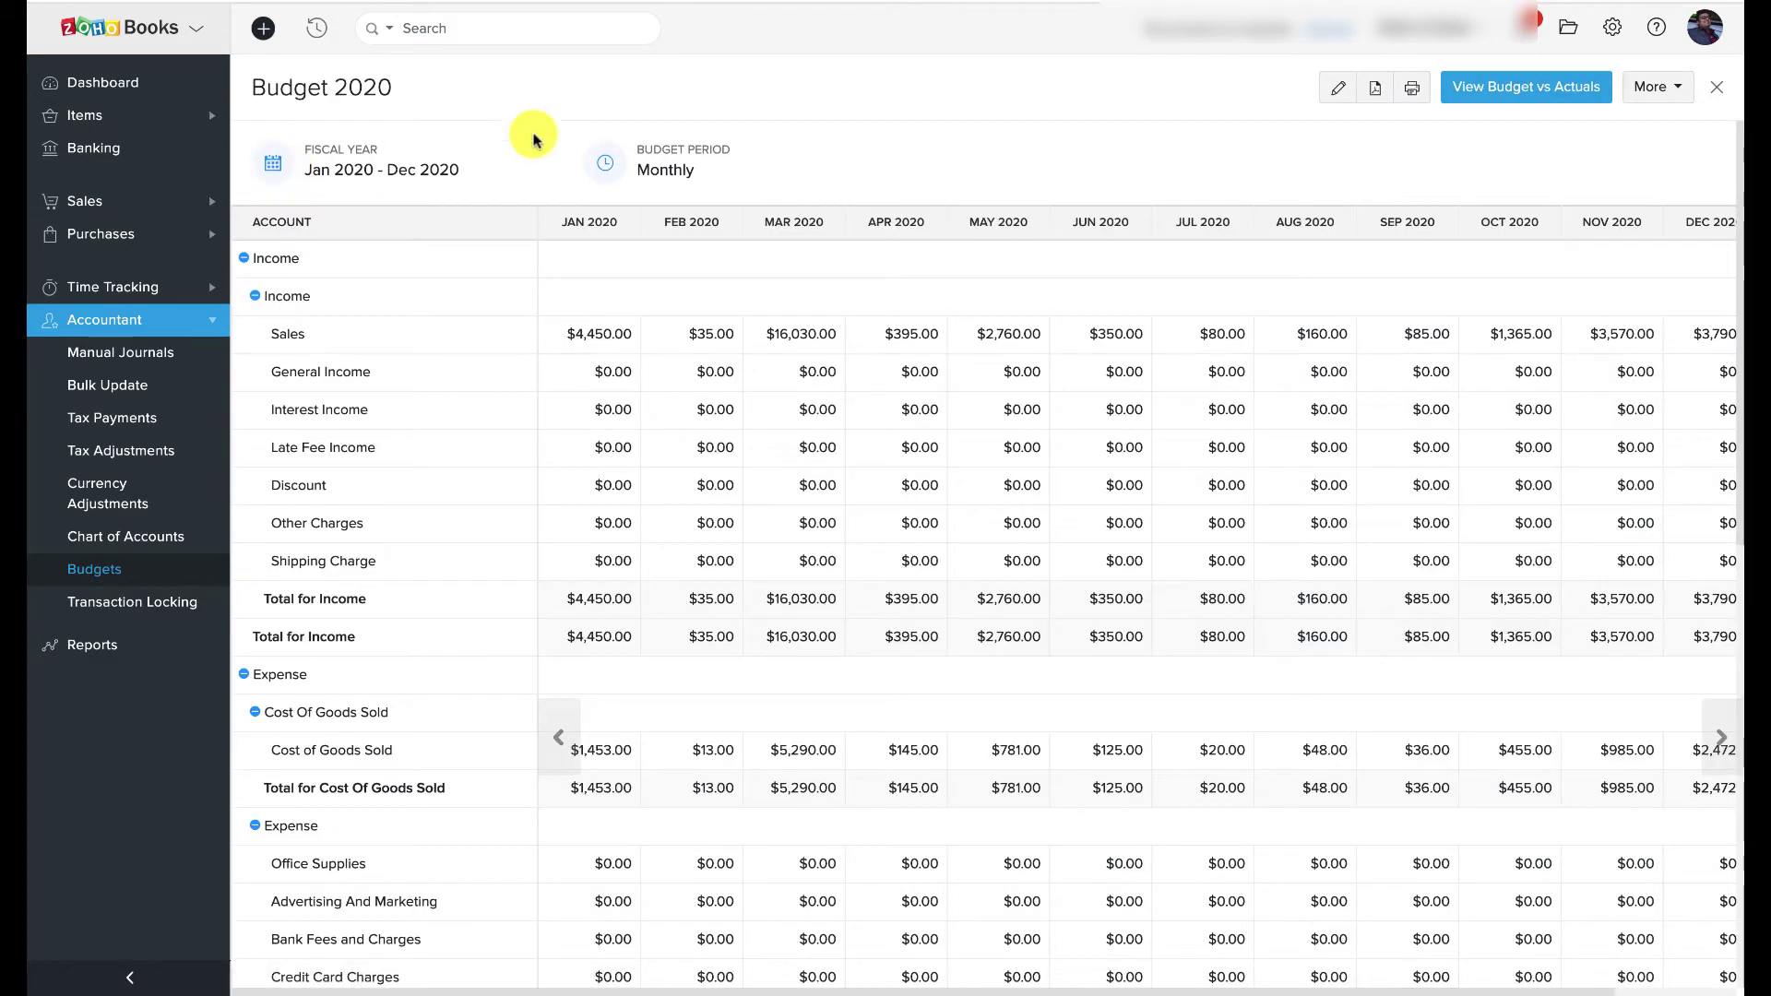
click(1333, 93)
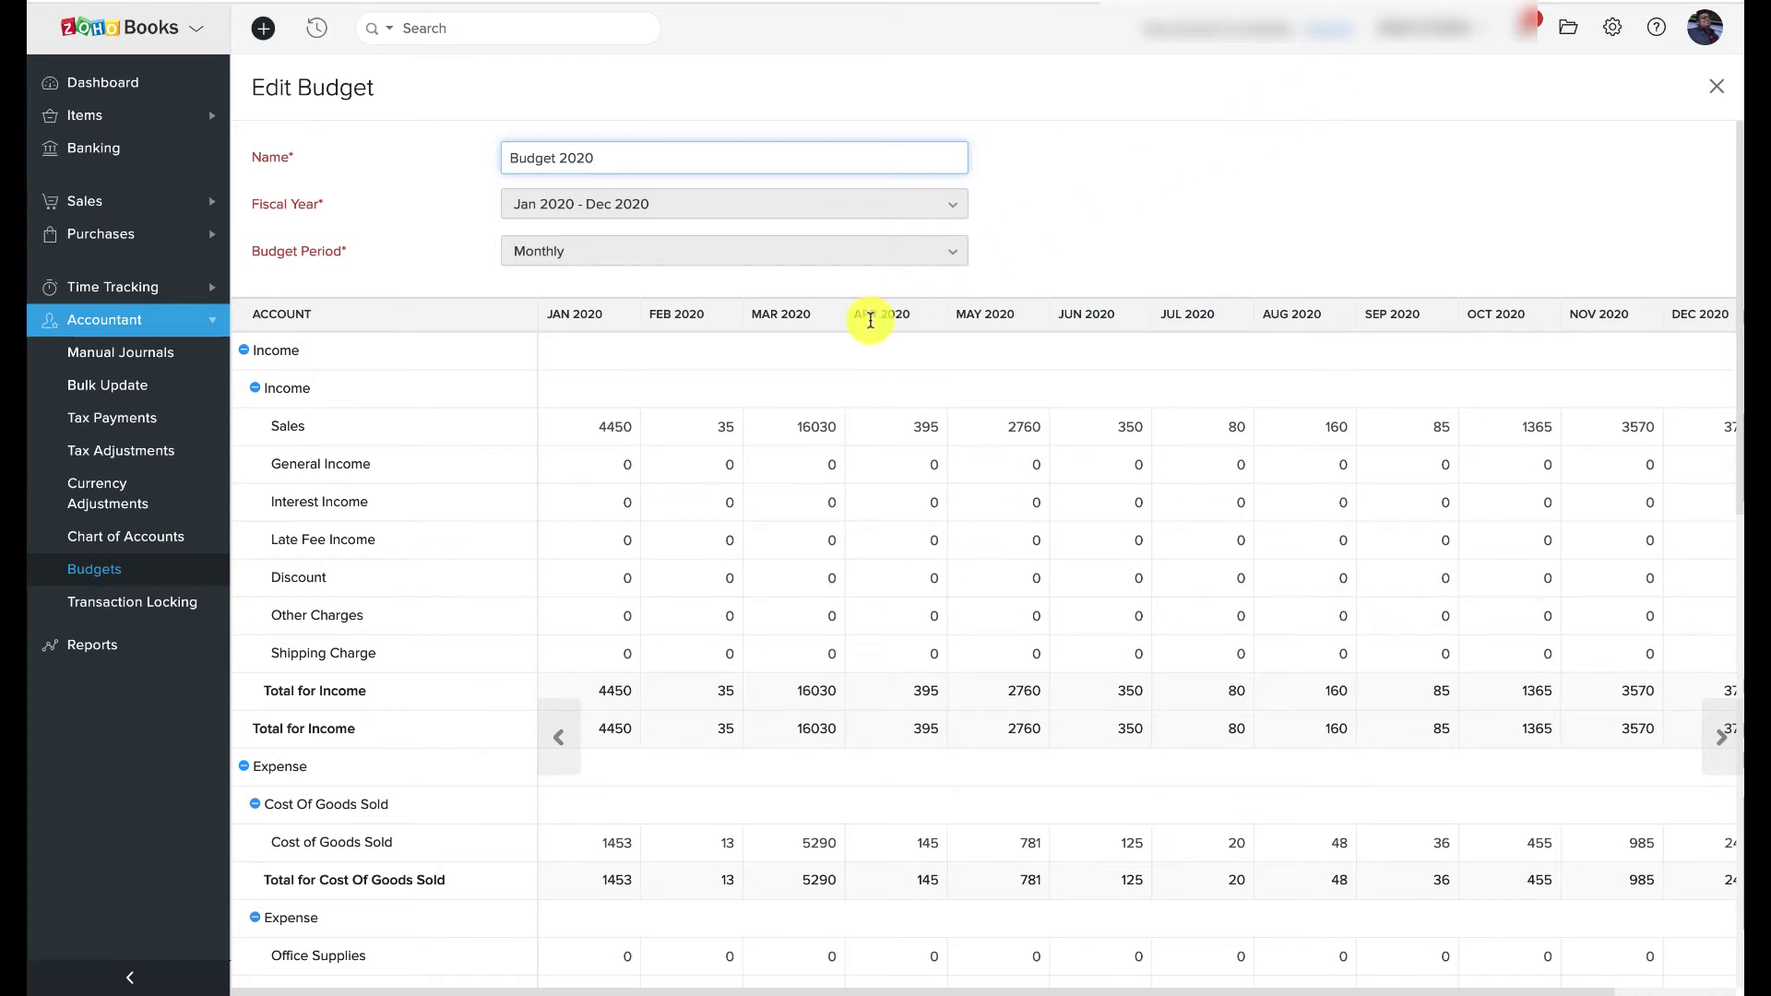
Autofill the Rent Expense account with a fixed amount of 2000 for each period
scroll(495, 841, down, 2)
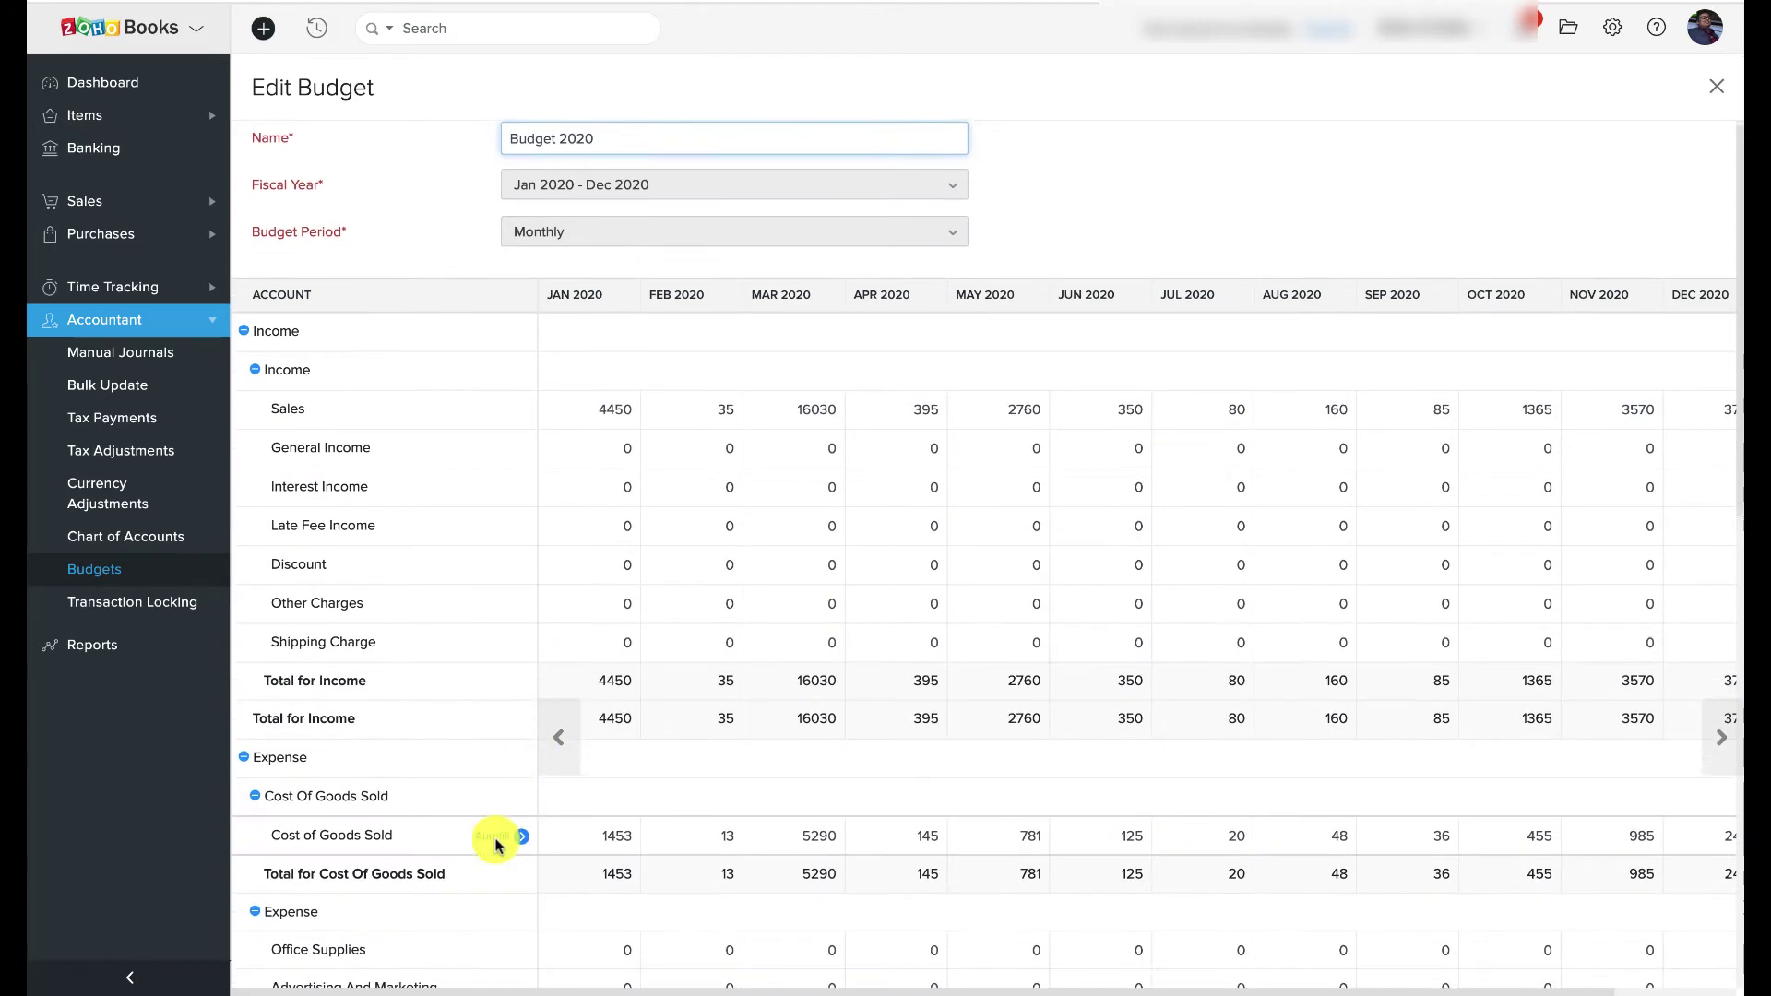
scroll(495, 841, down, 4)
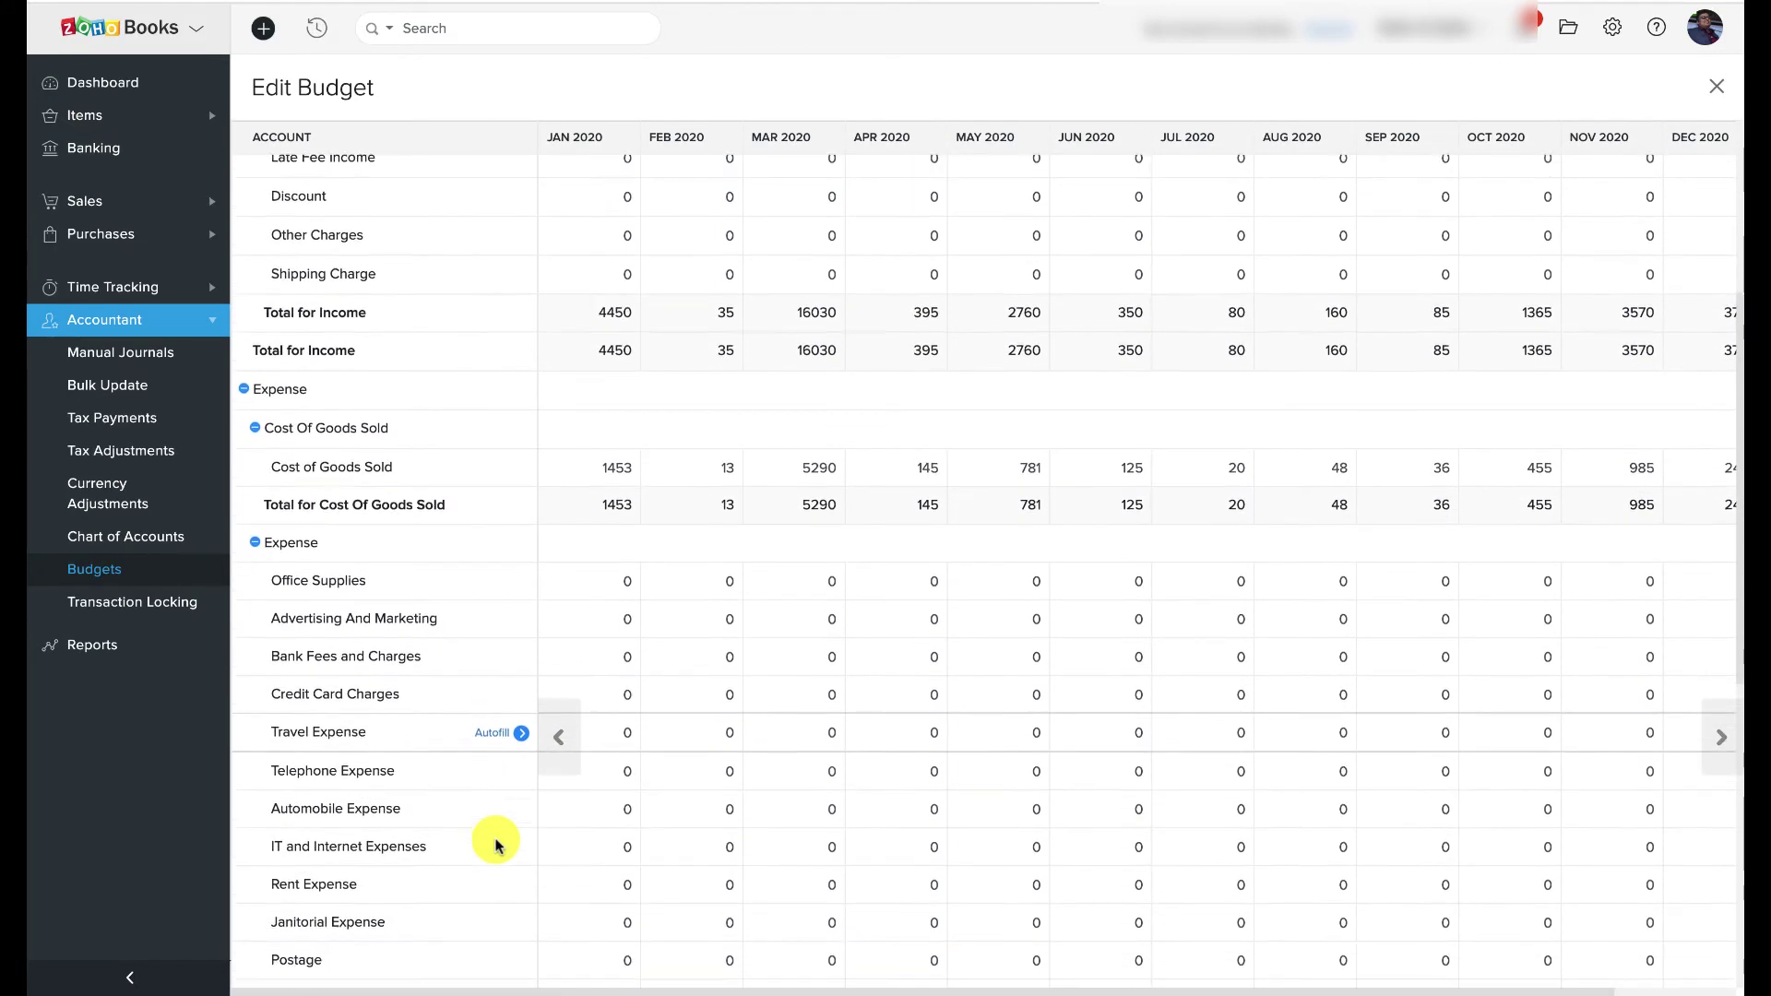
scroll(496, 841, down, 1)
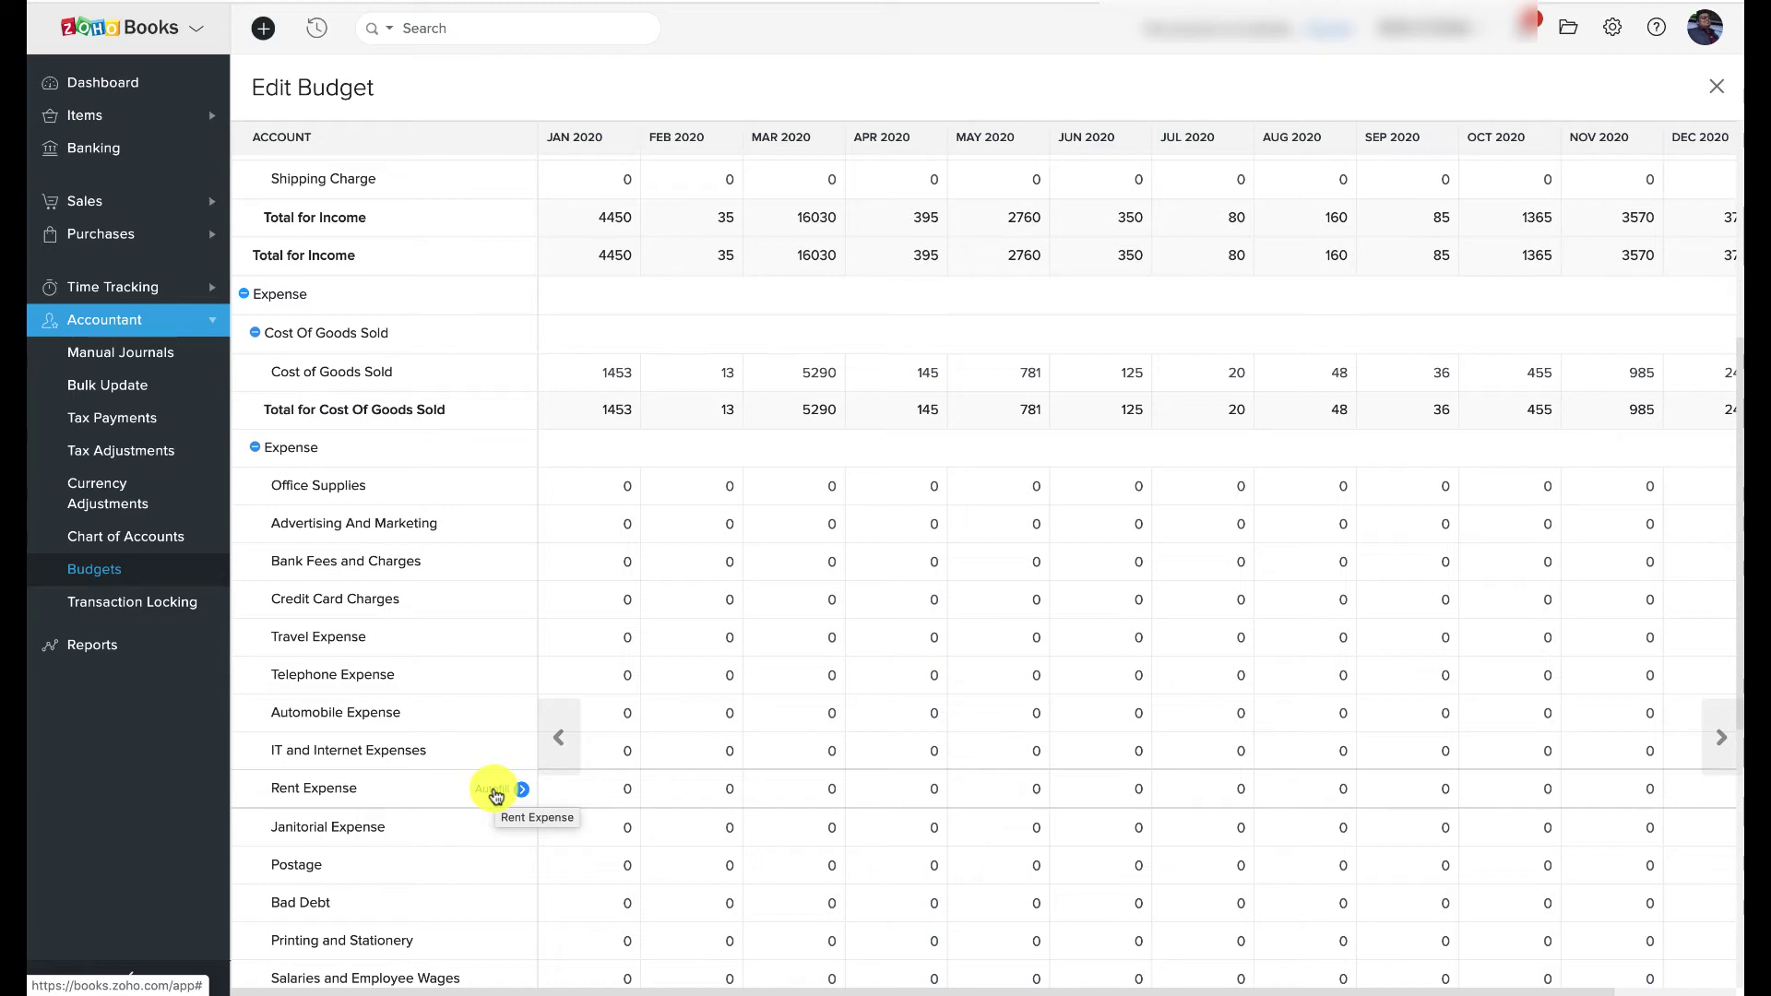
click(494, 791)
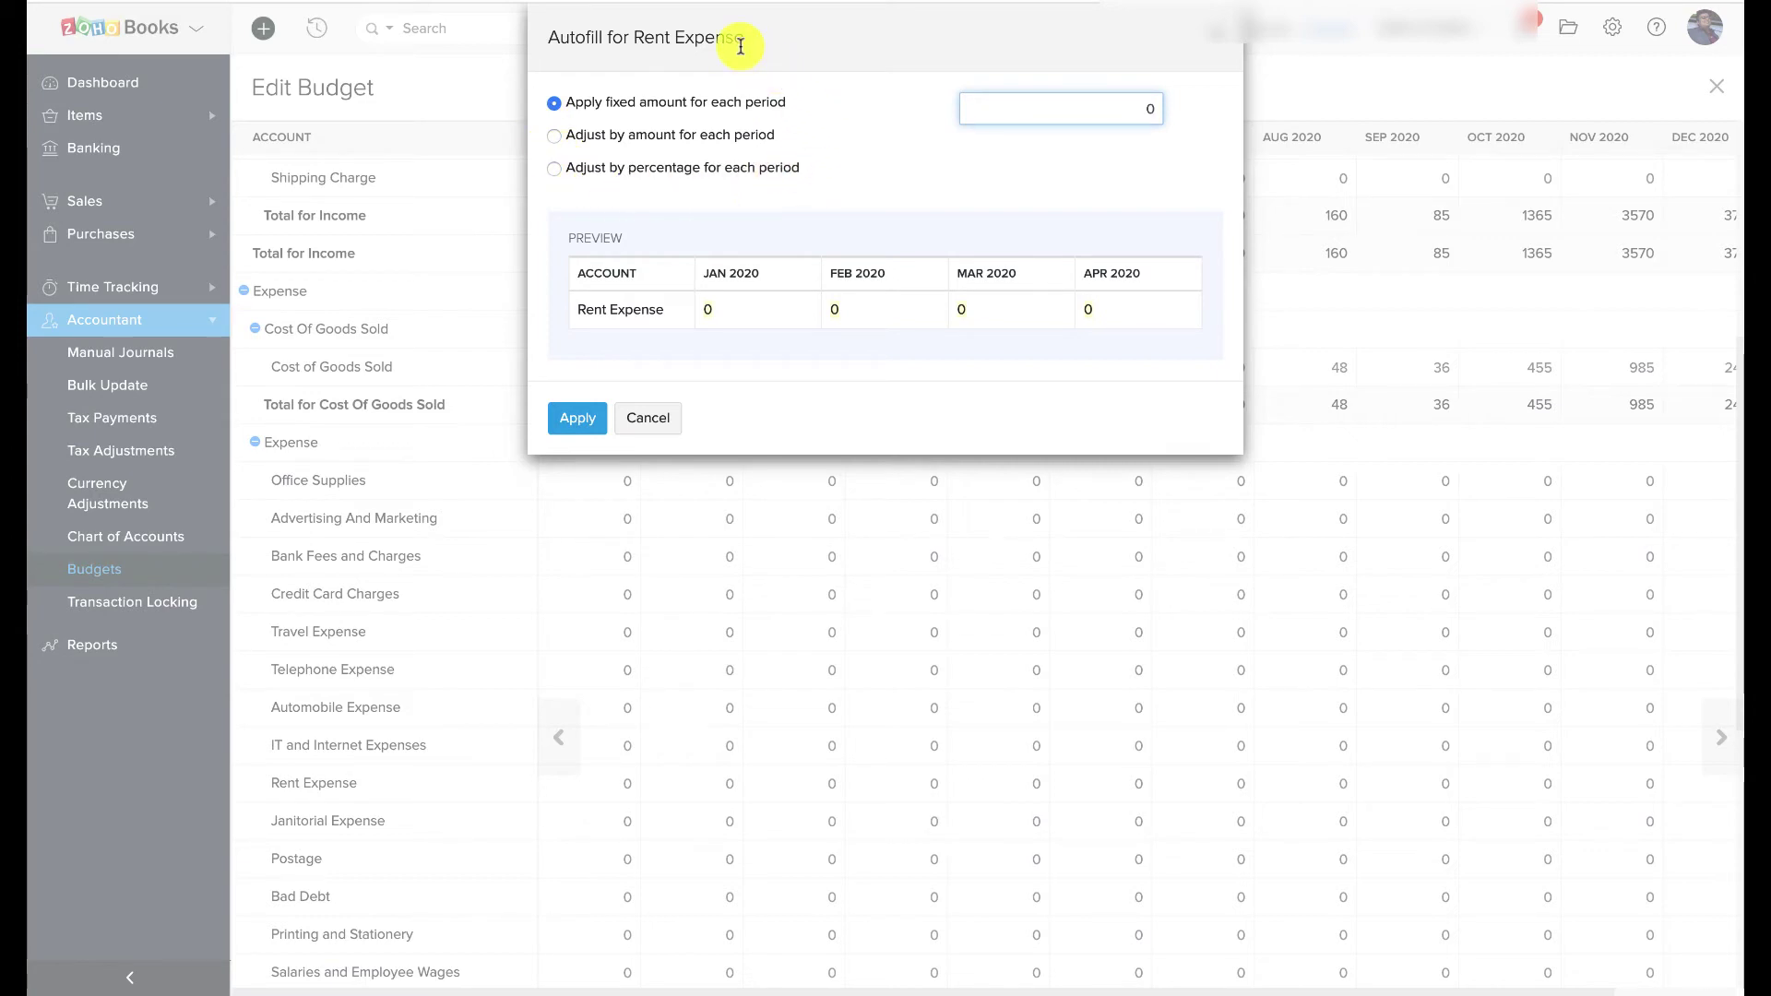
click(556, 104)
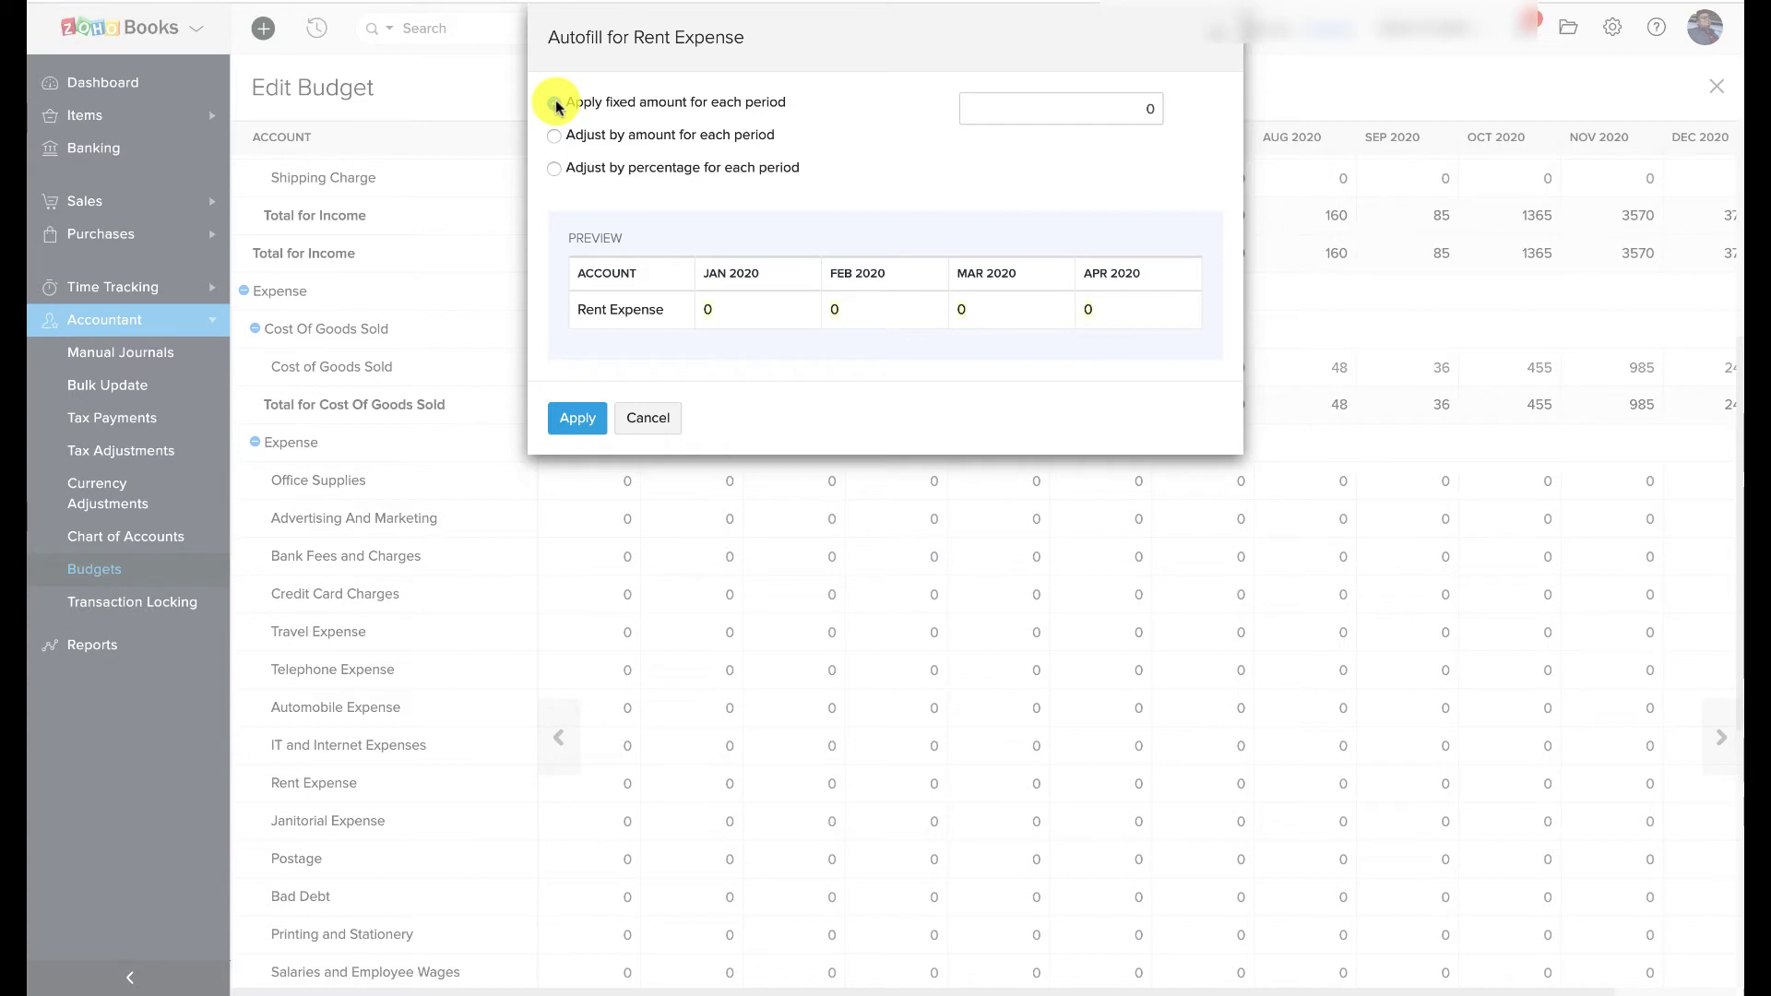
click(1146, 113)
text(0)
text(2000)
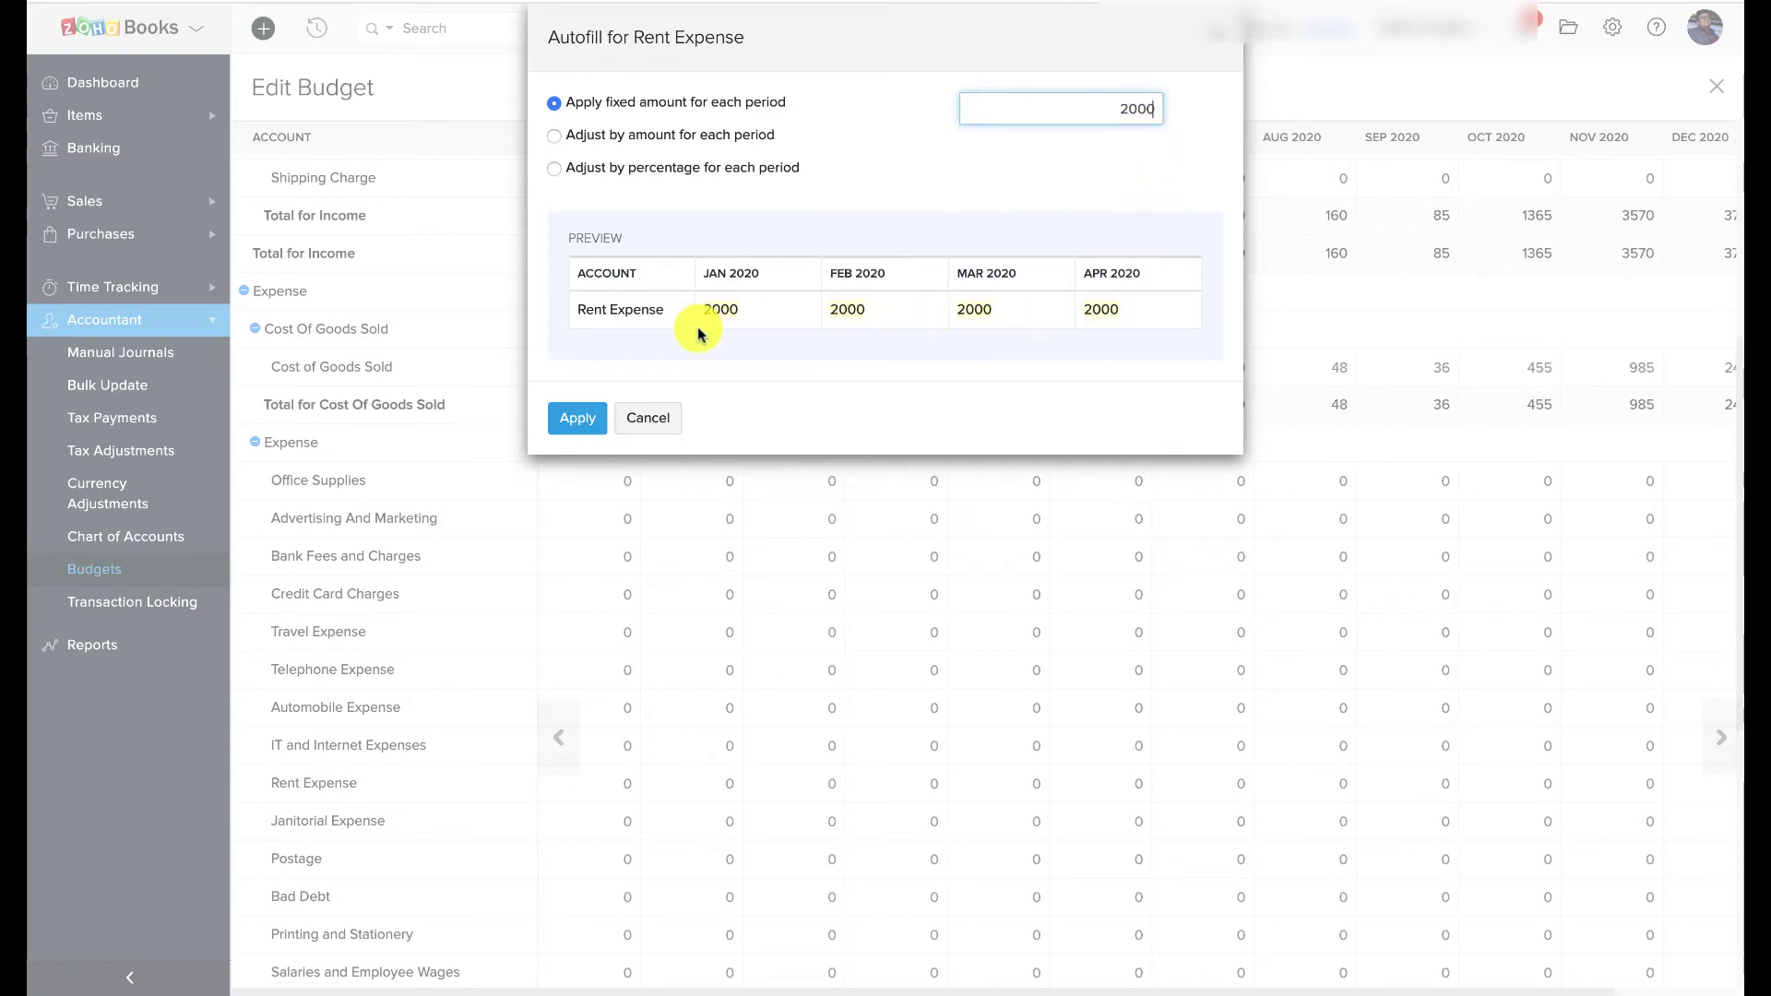
click(571, 420)
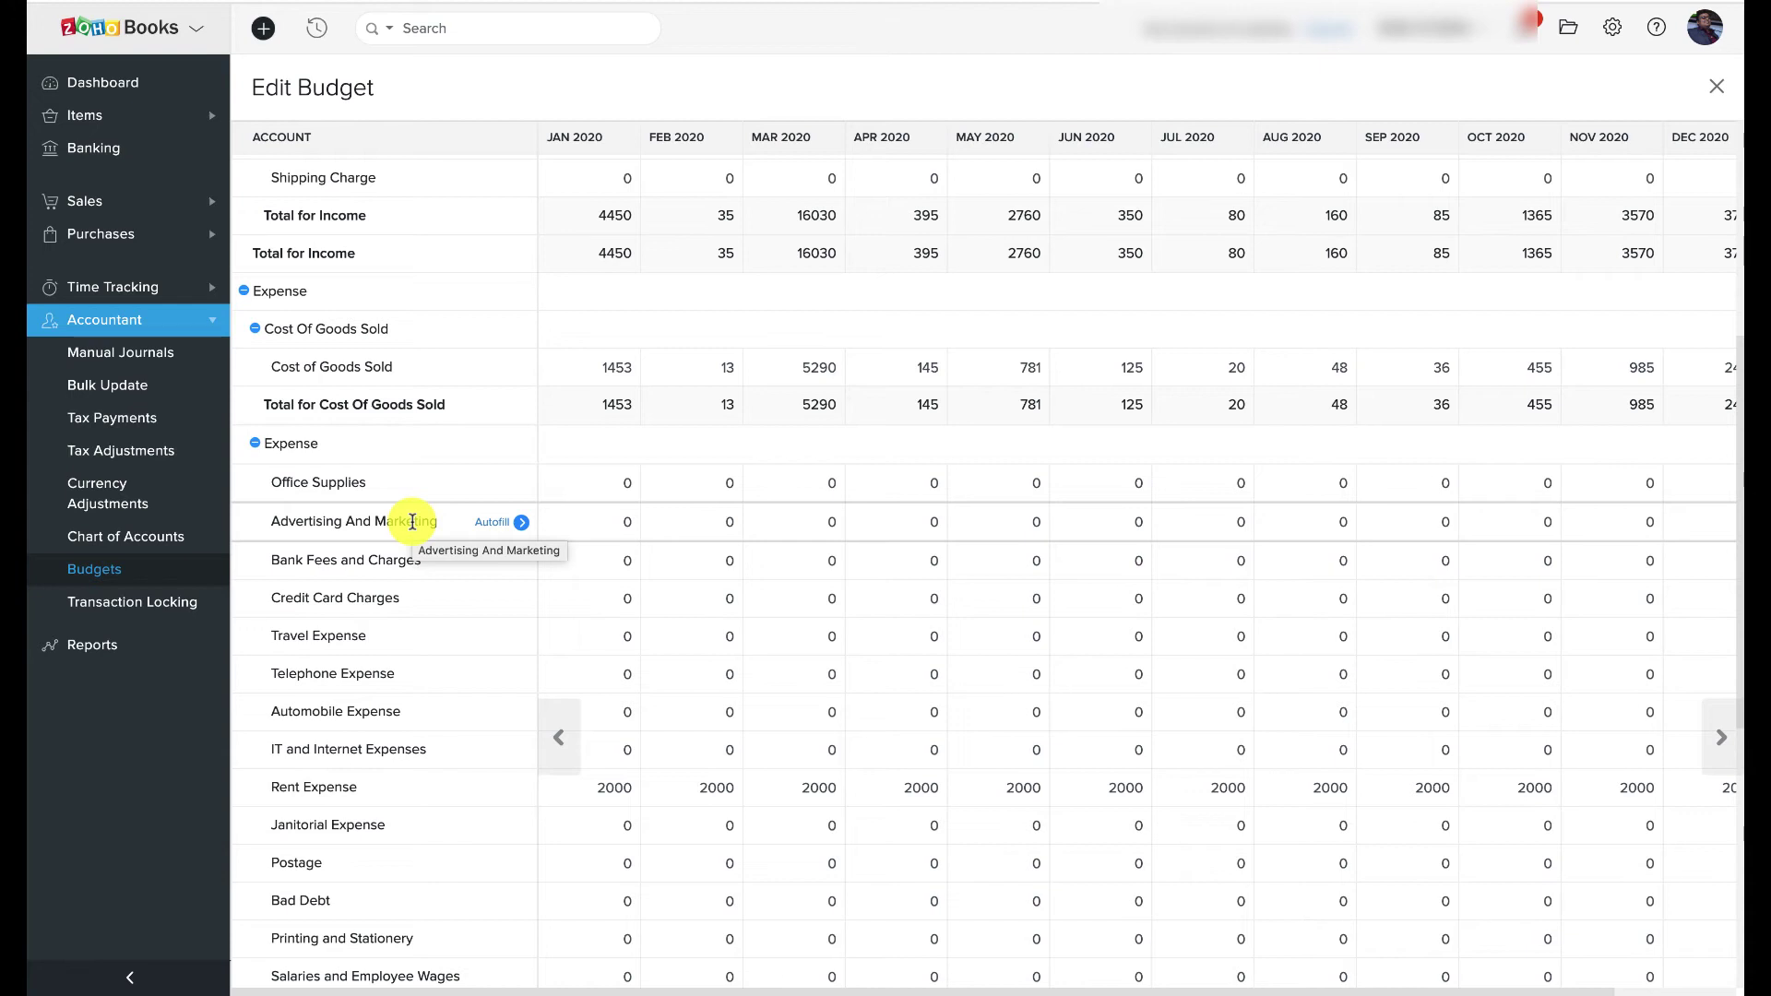
Autofill Advertising And Marketing with 500 for the first period, adjusted by an amount of 5 for each period, and save the budget
click(482, 521)
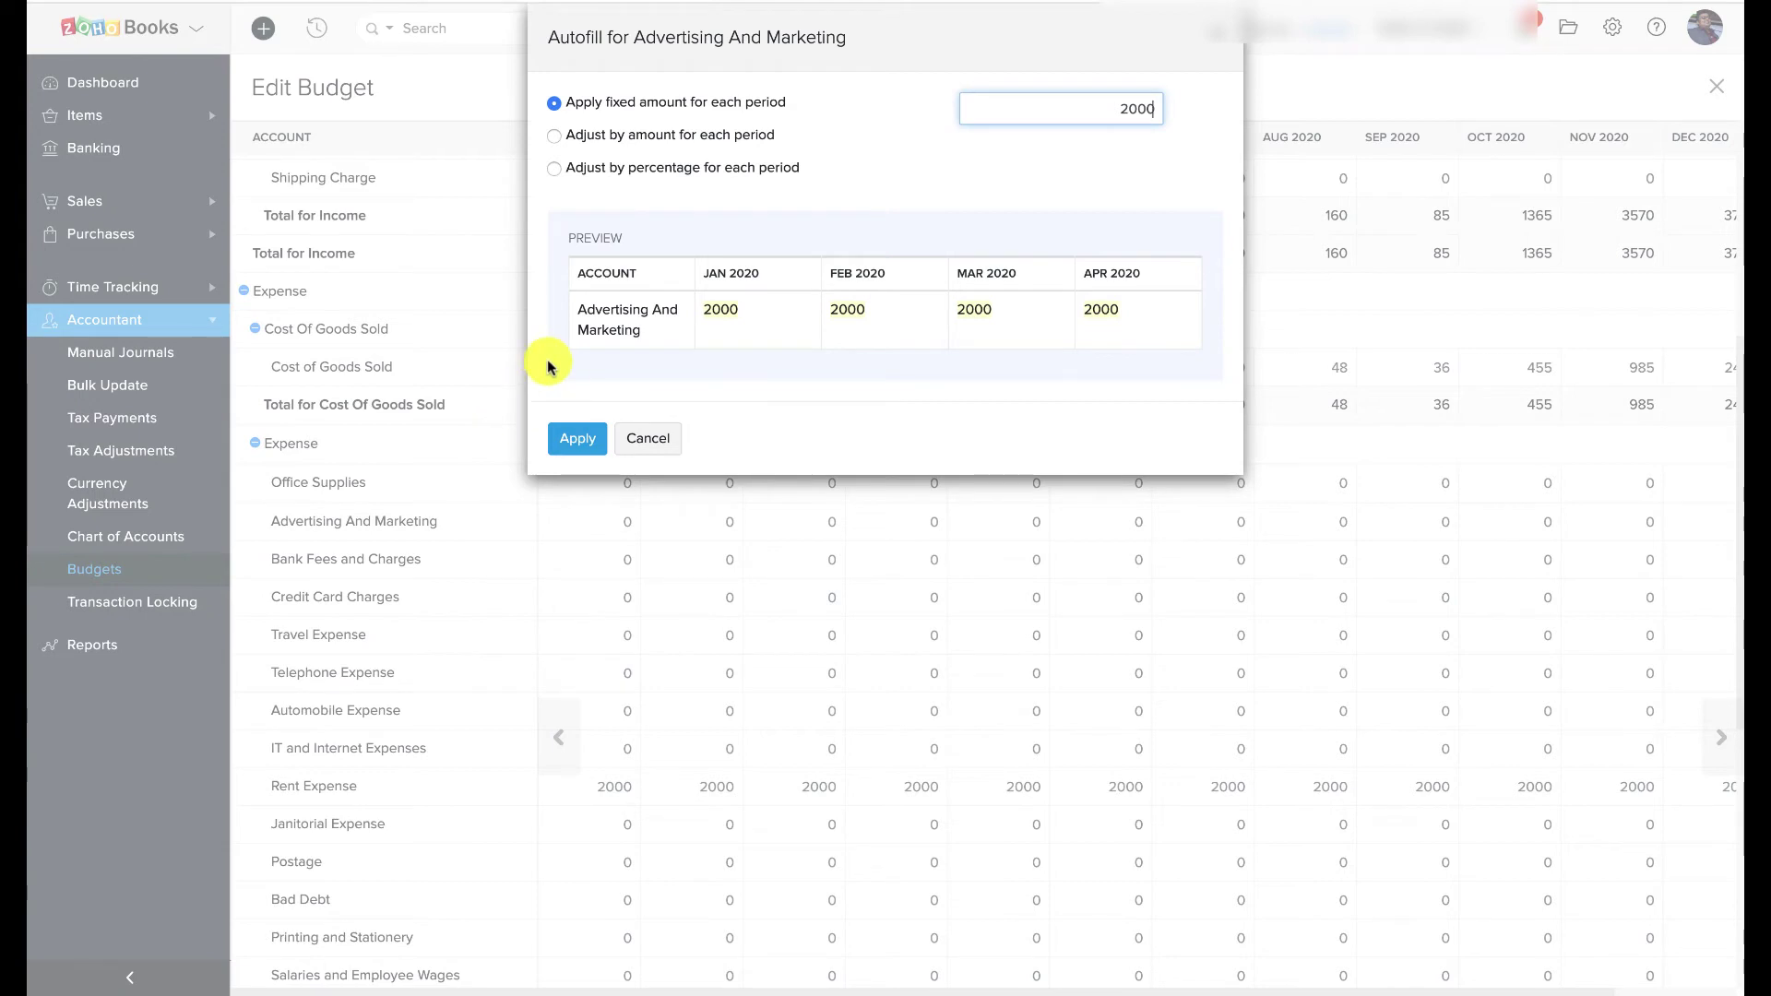
click(554, 136)
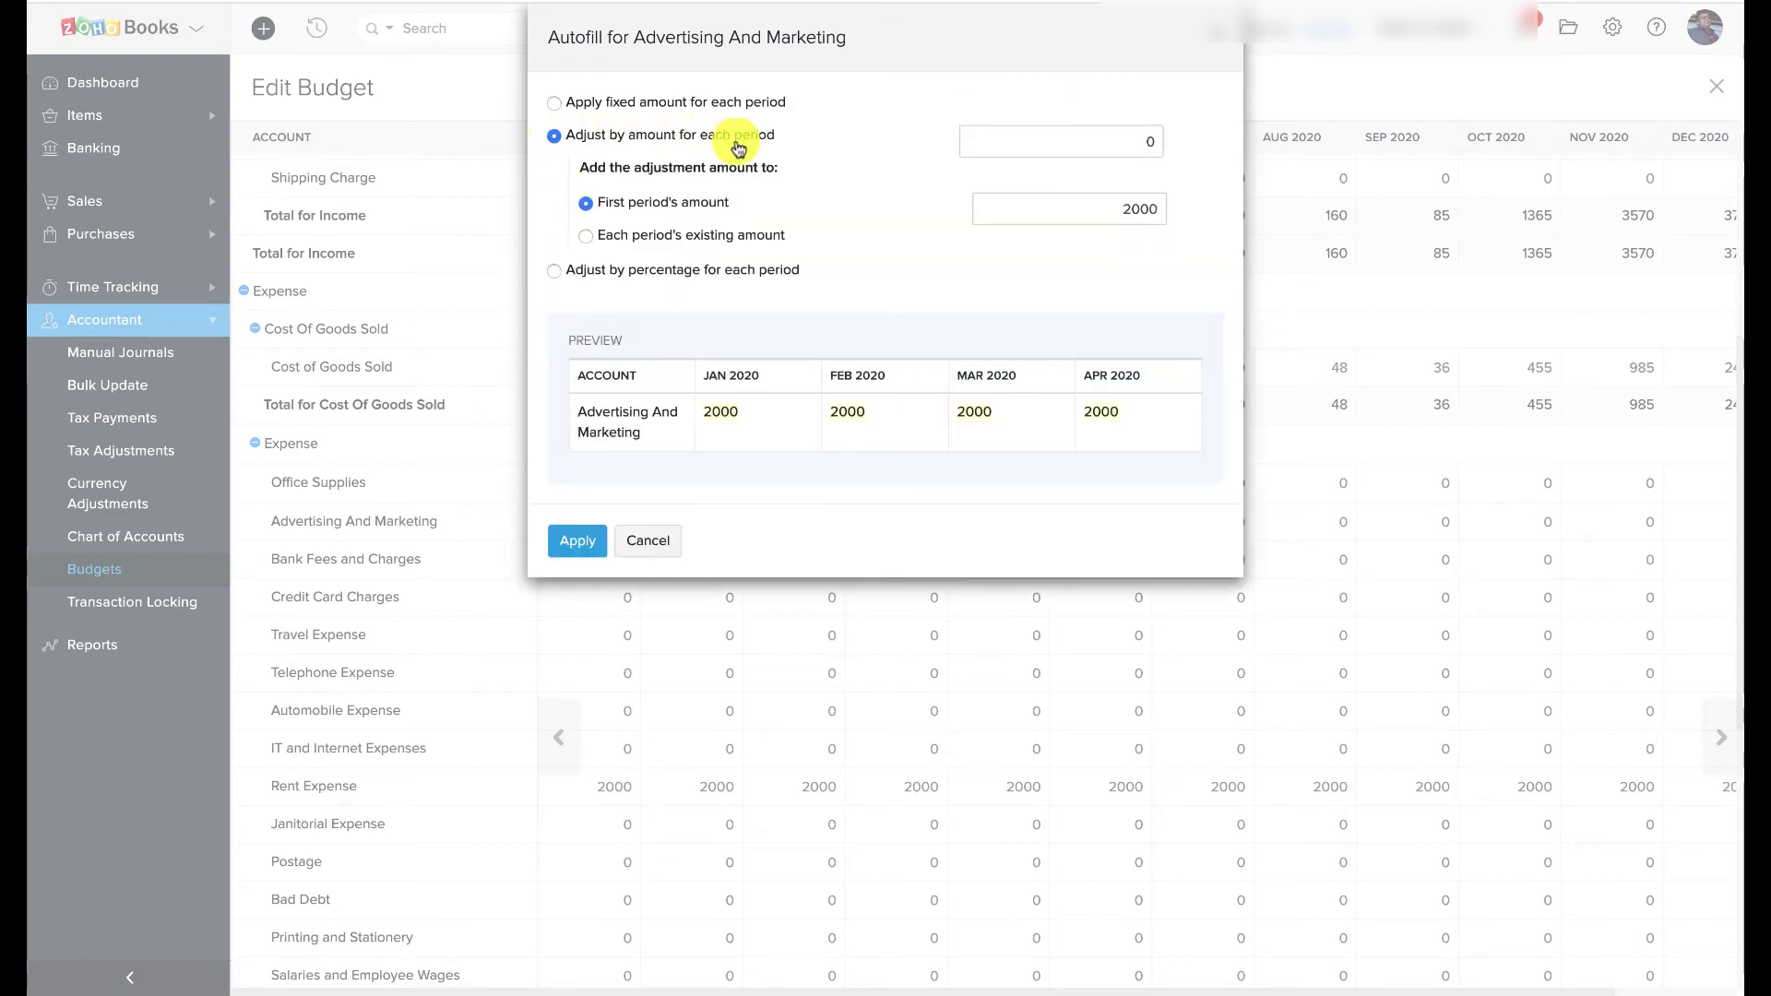
click(1118, 143)
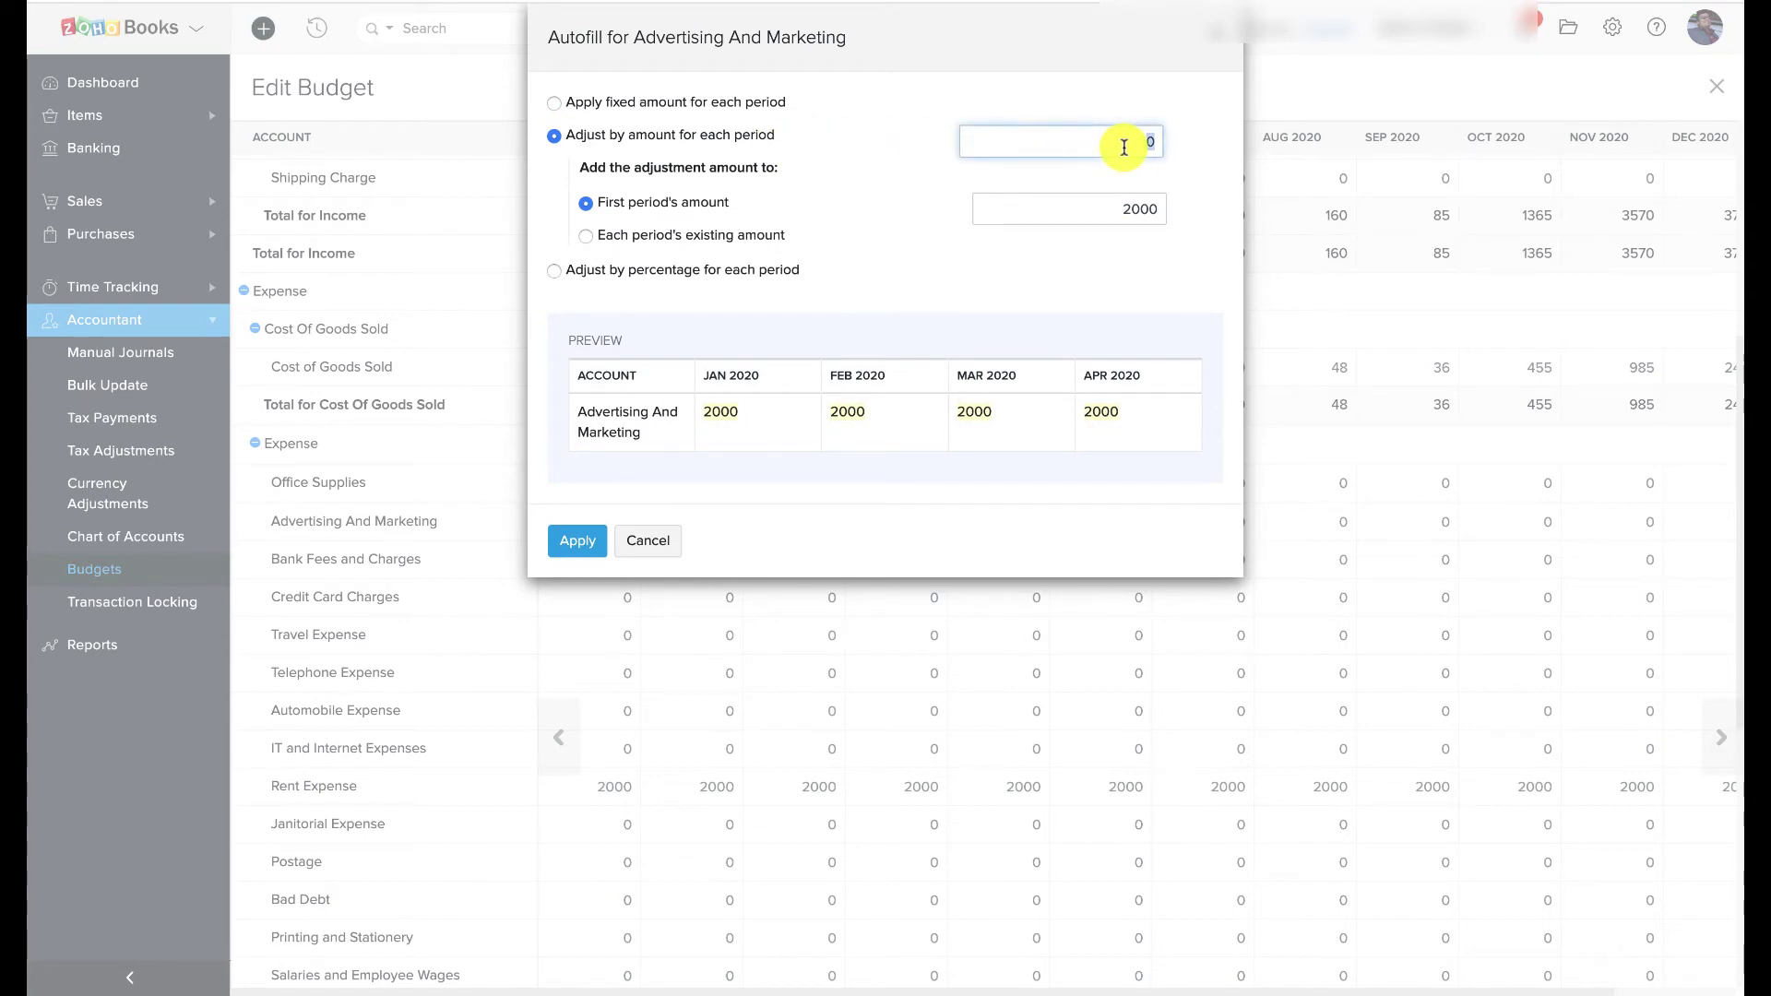
text(5)
click(1134, 211)
key(BackSpace)
text(500)
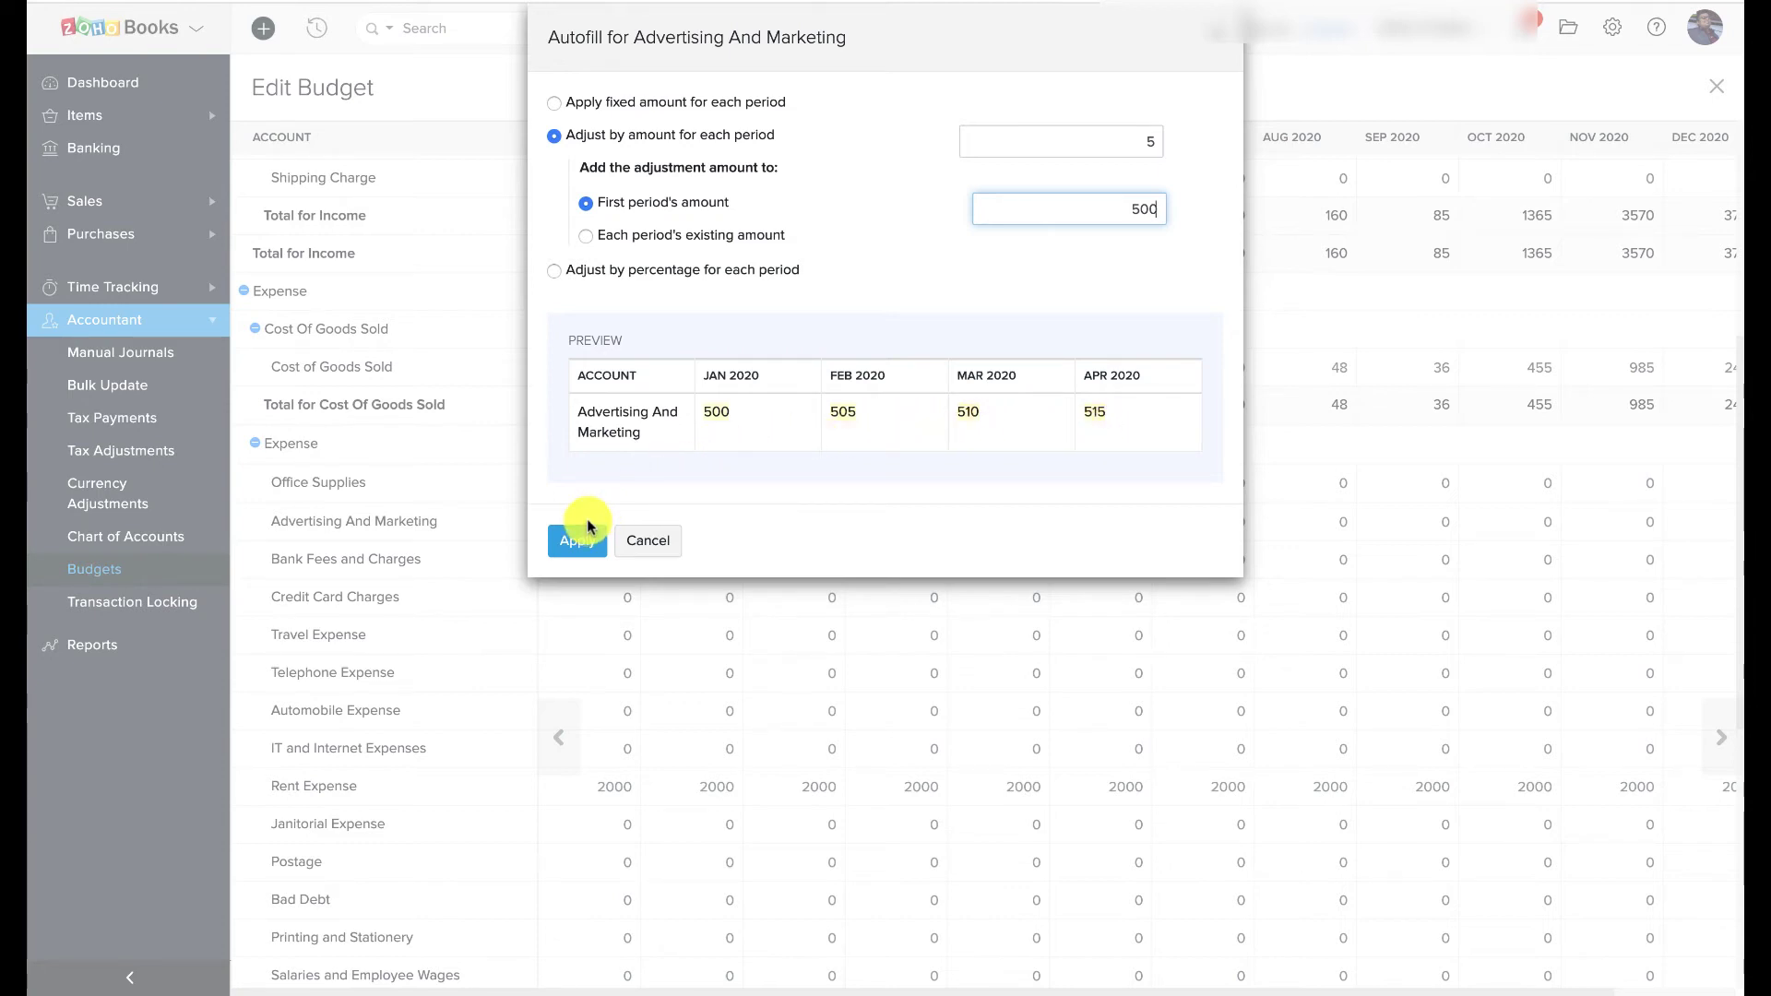
click(554, 272)
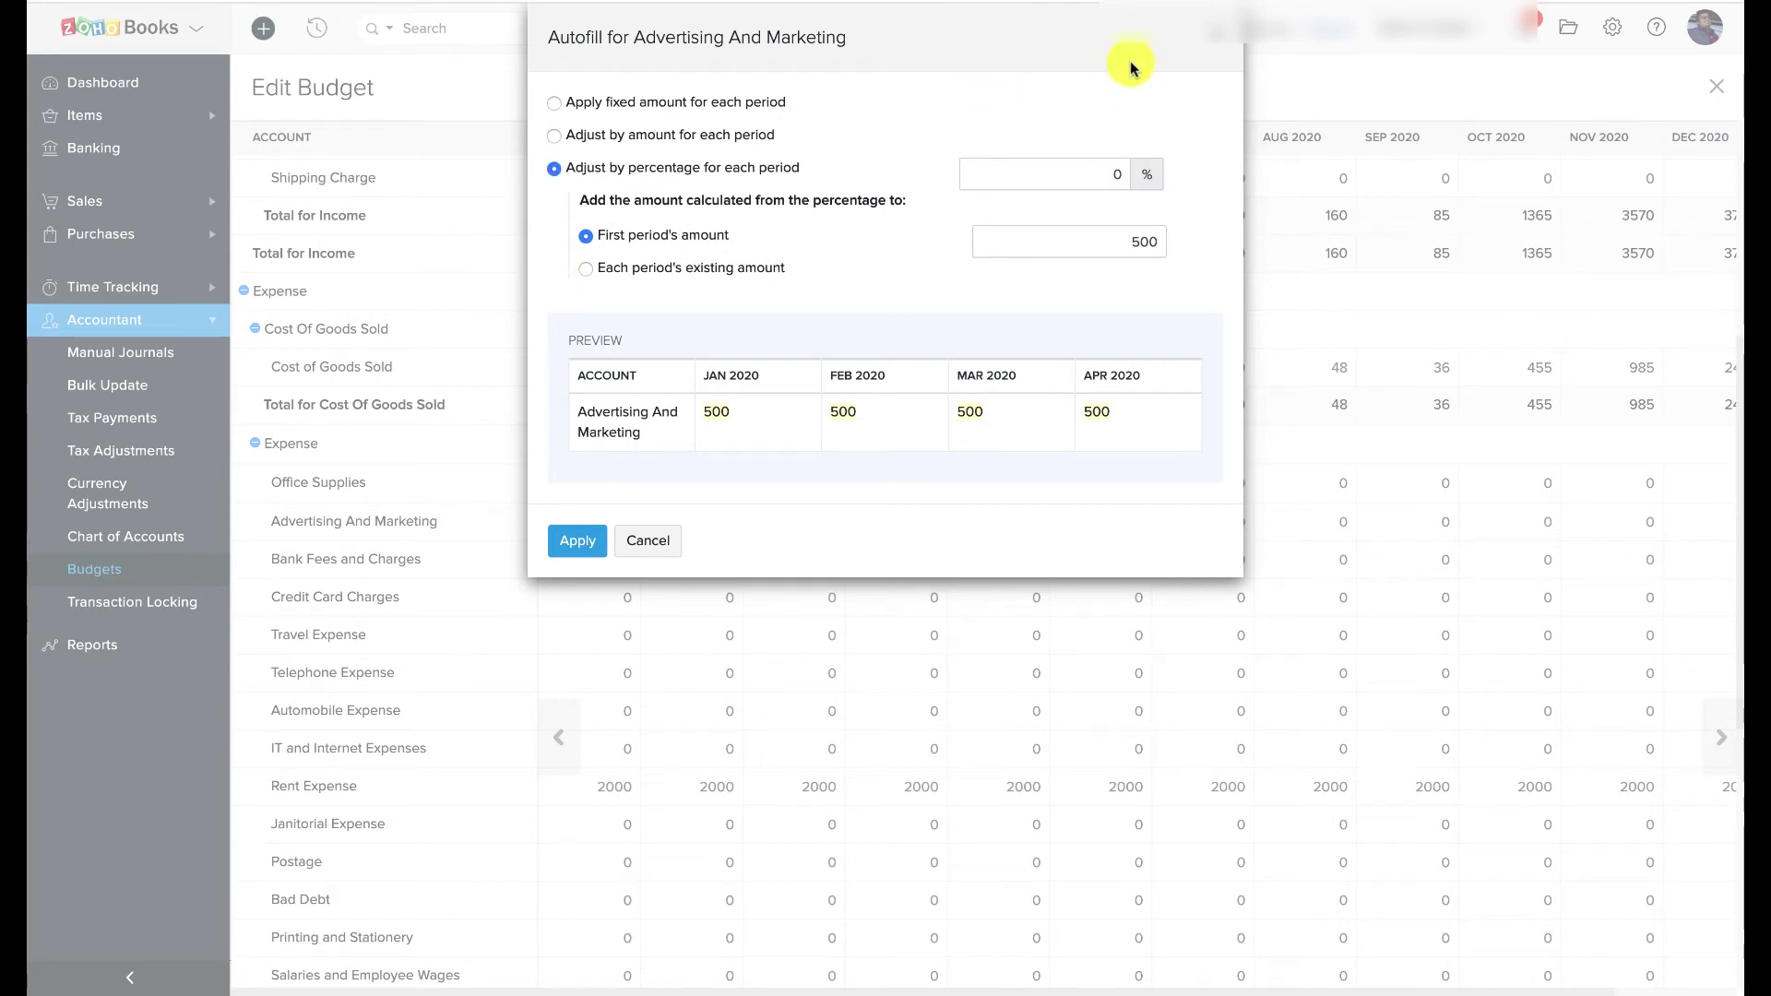
click(645, 137)
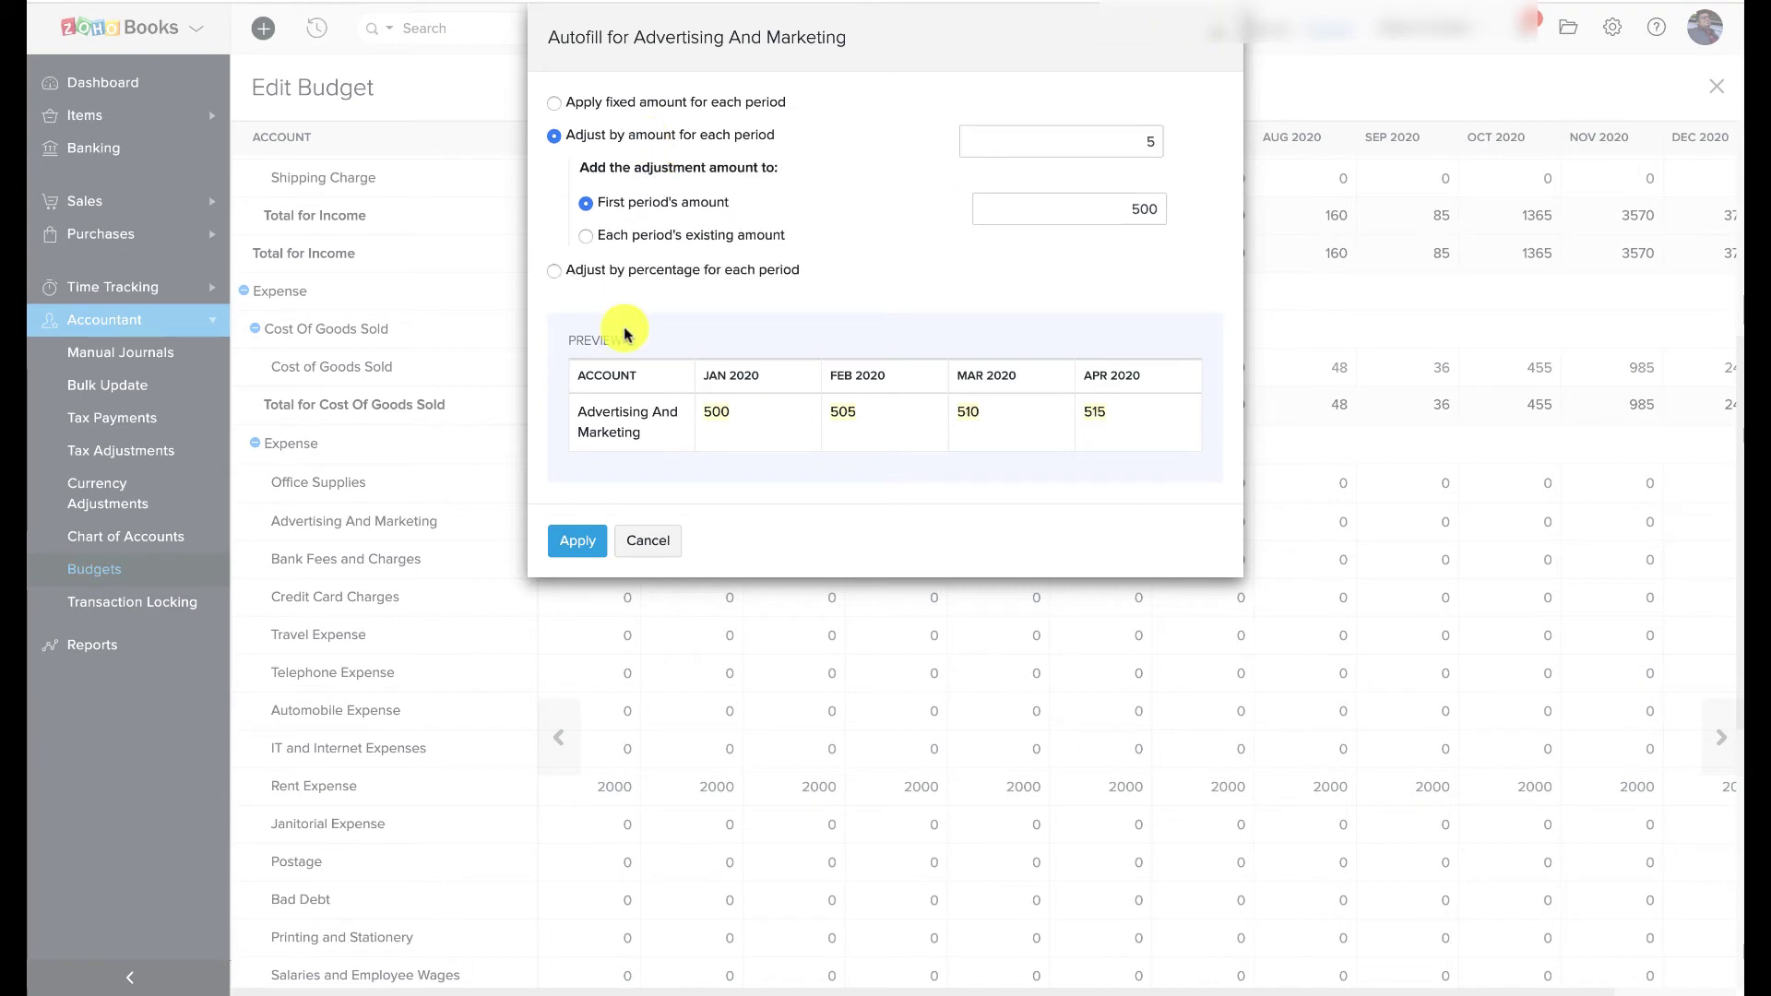
click(590, 544)
scroll(591, 544, down, 5)
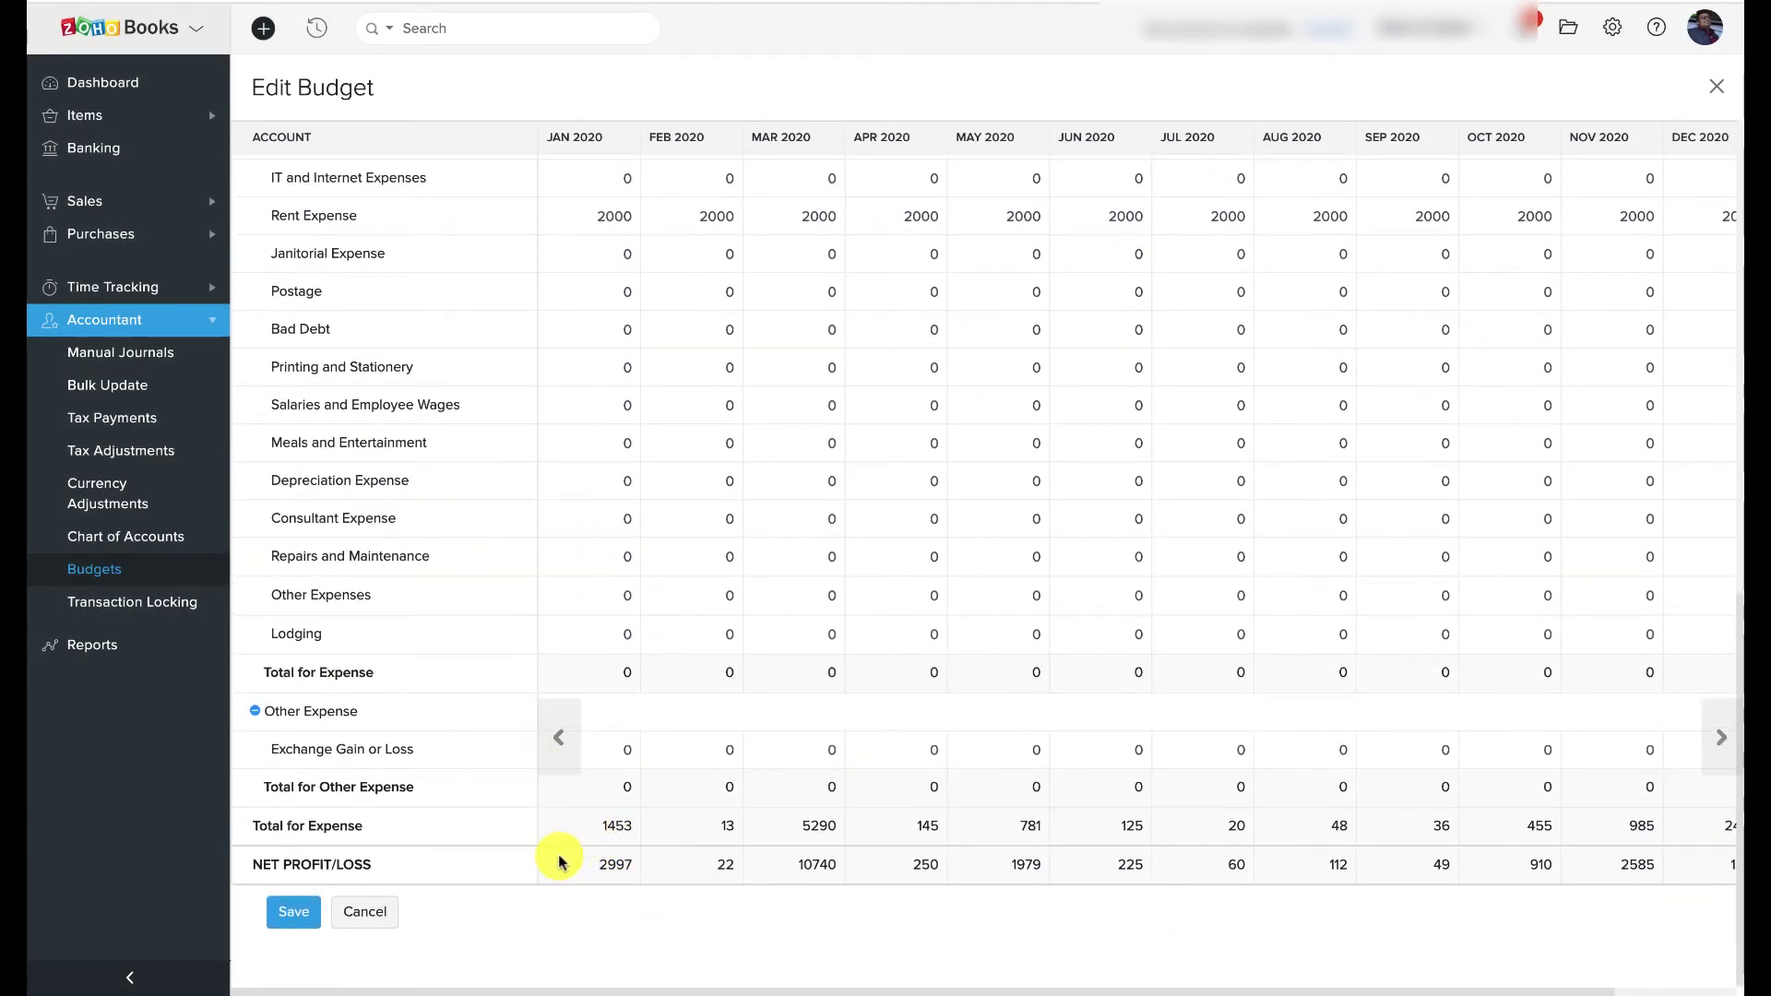
click(288, 913)
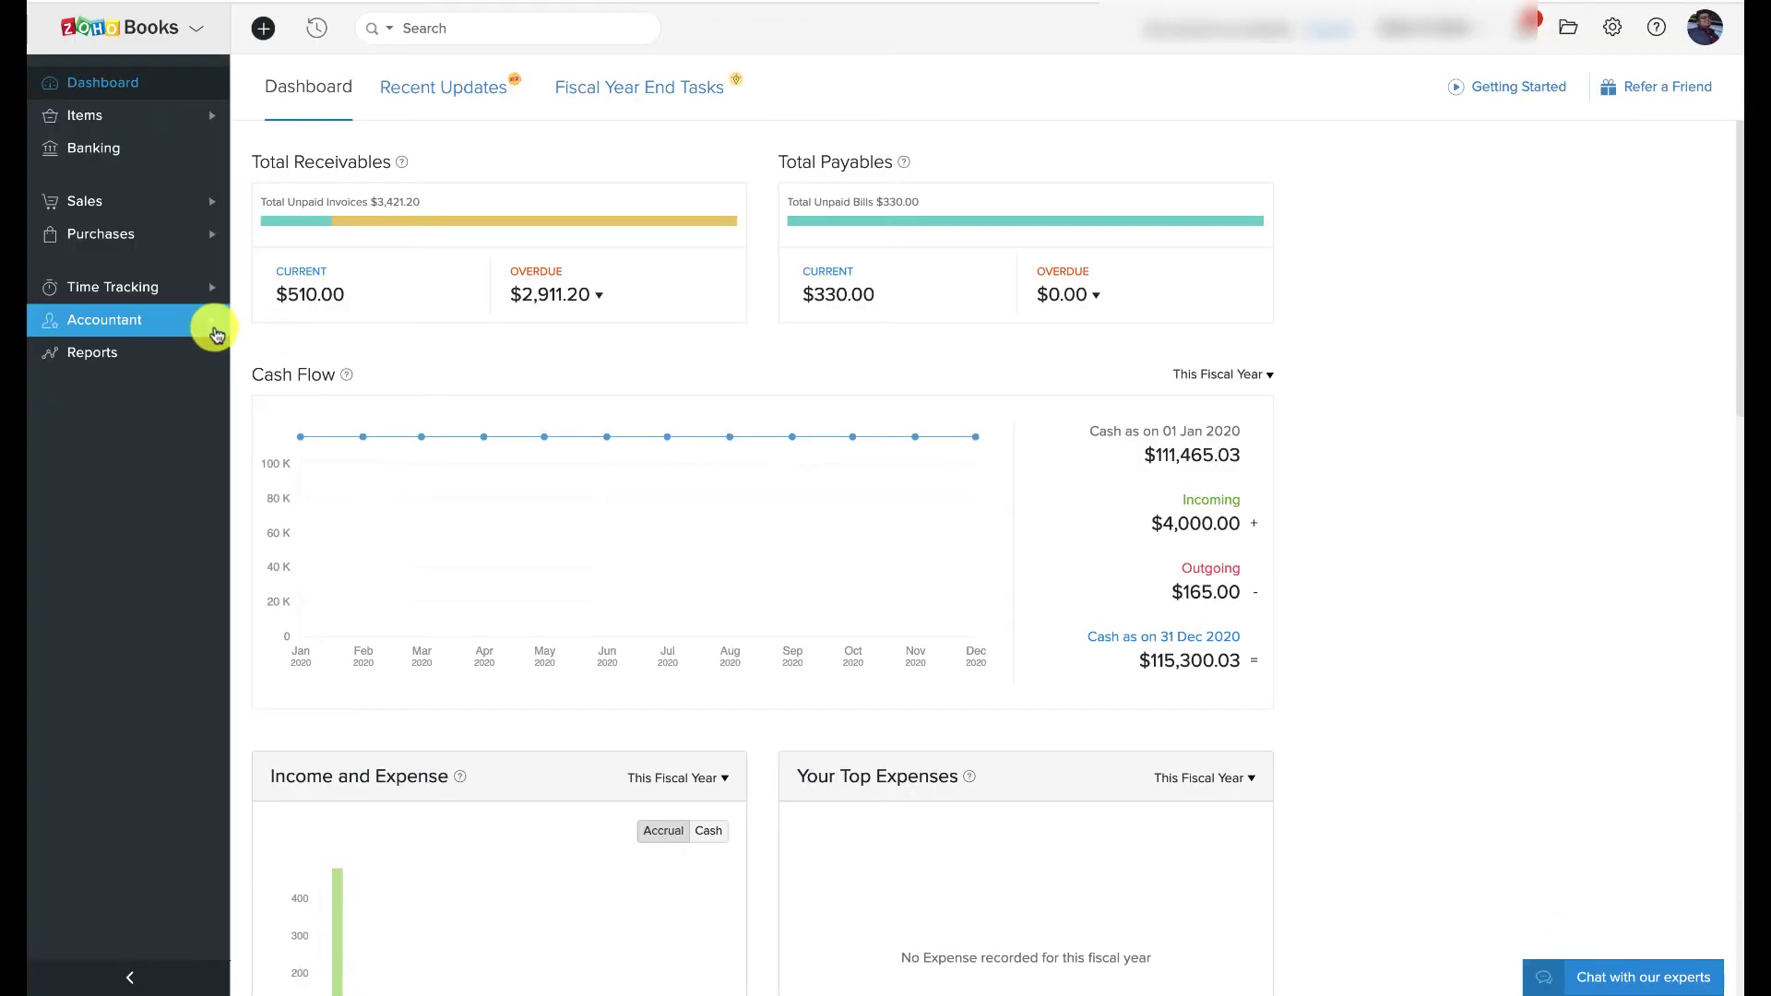
Open Budget 2020 from the budgets list and view its Budget vs Actuals comparison
click(213, 323)
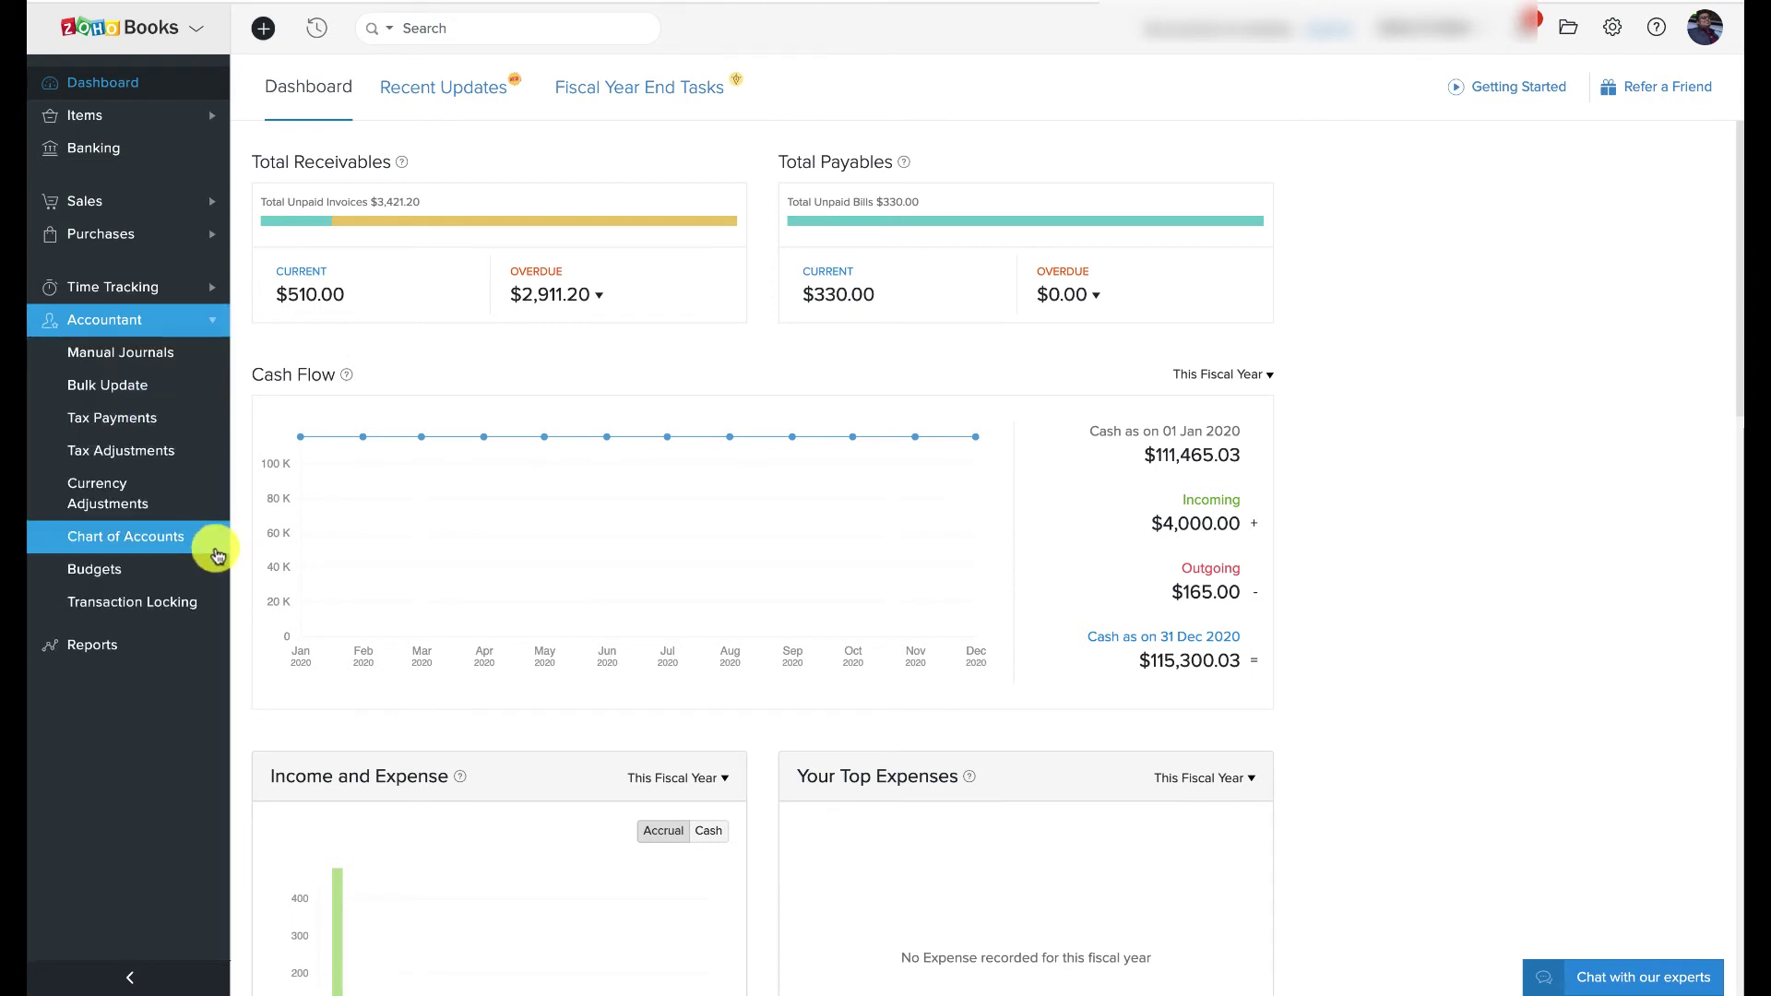
click(197, 571)
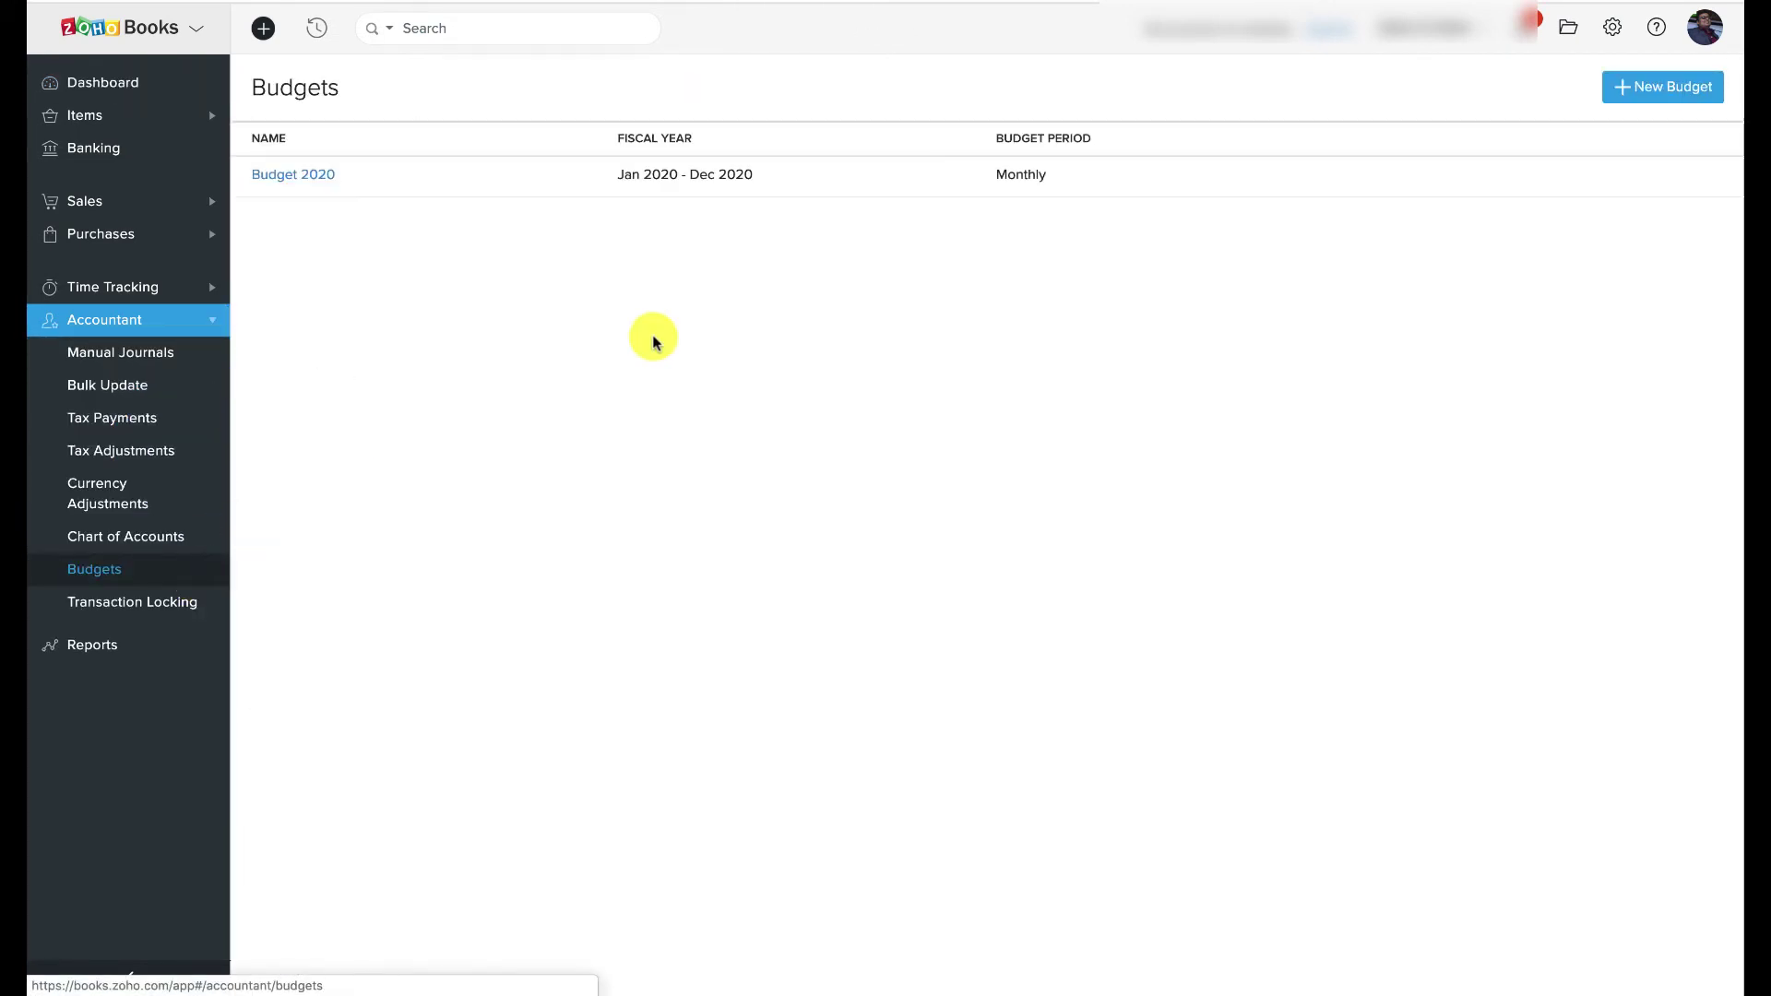
mouse_move(688, 191)
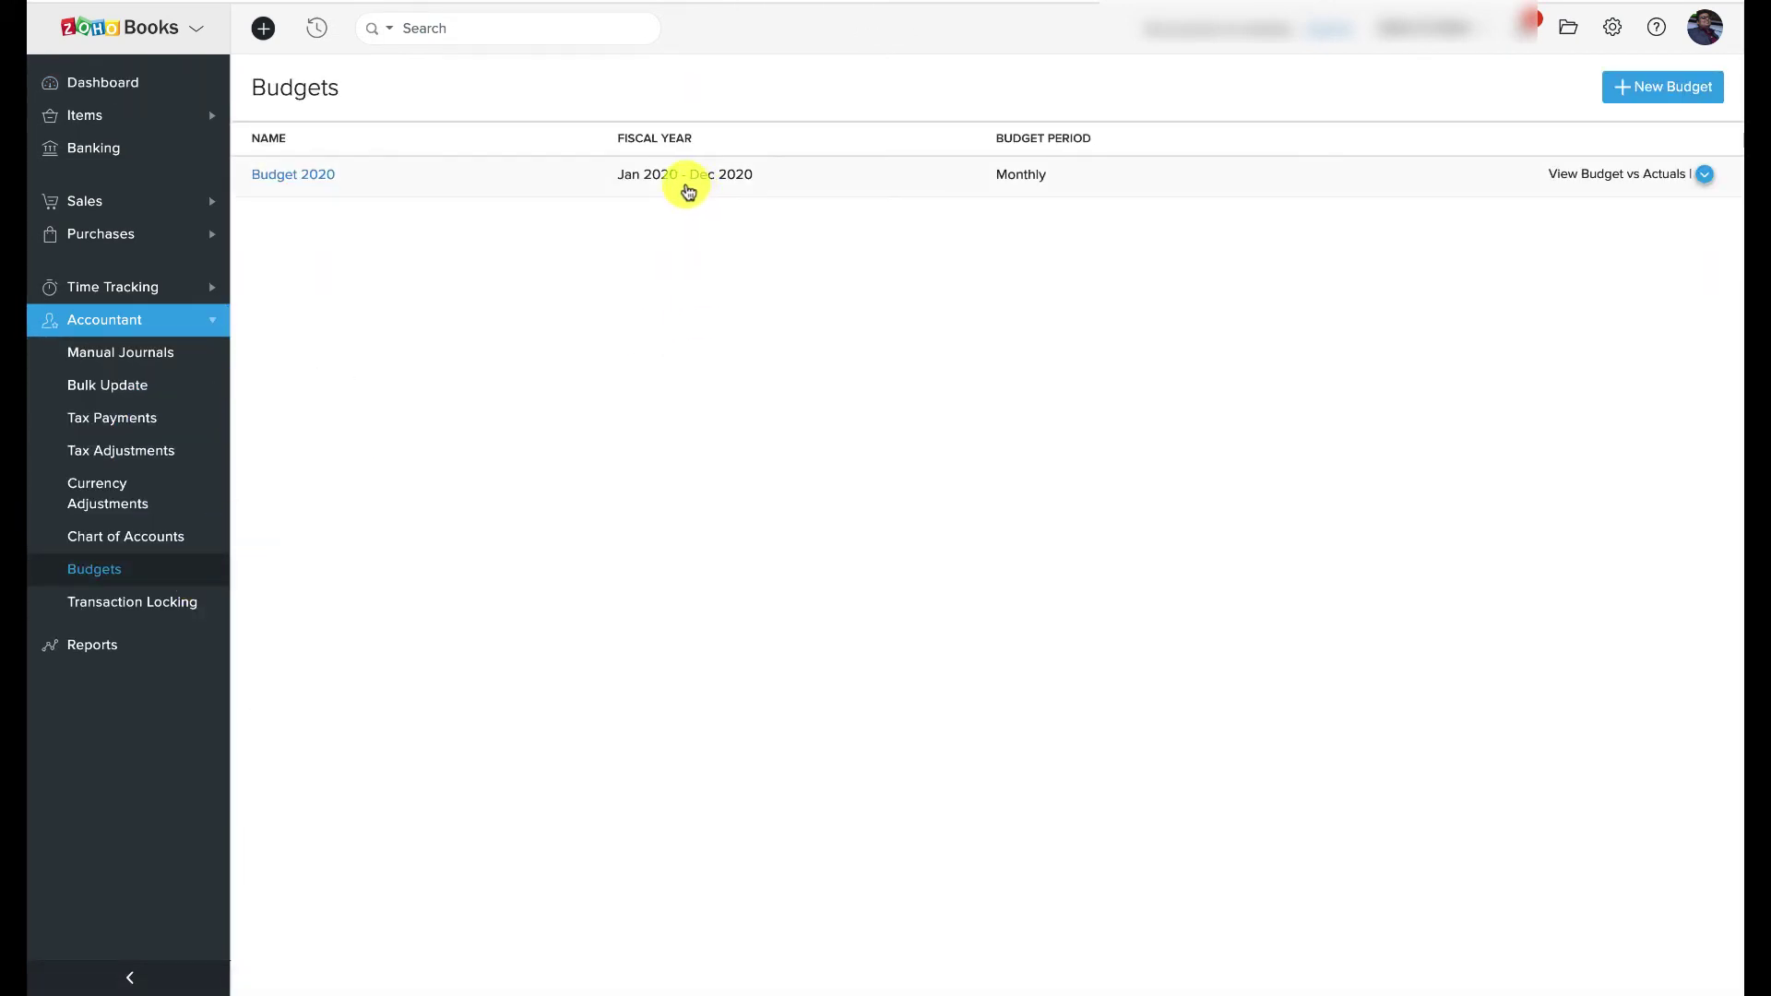
click(1477, 185)
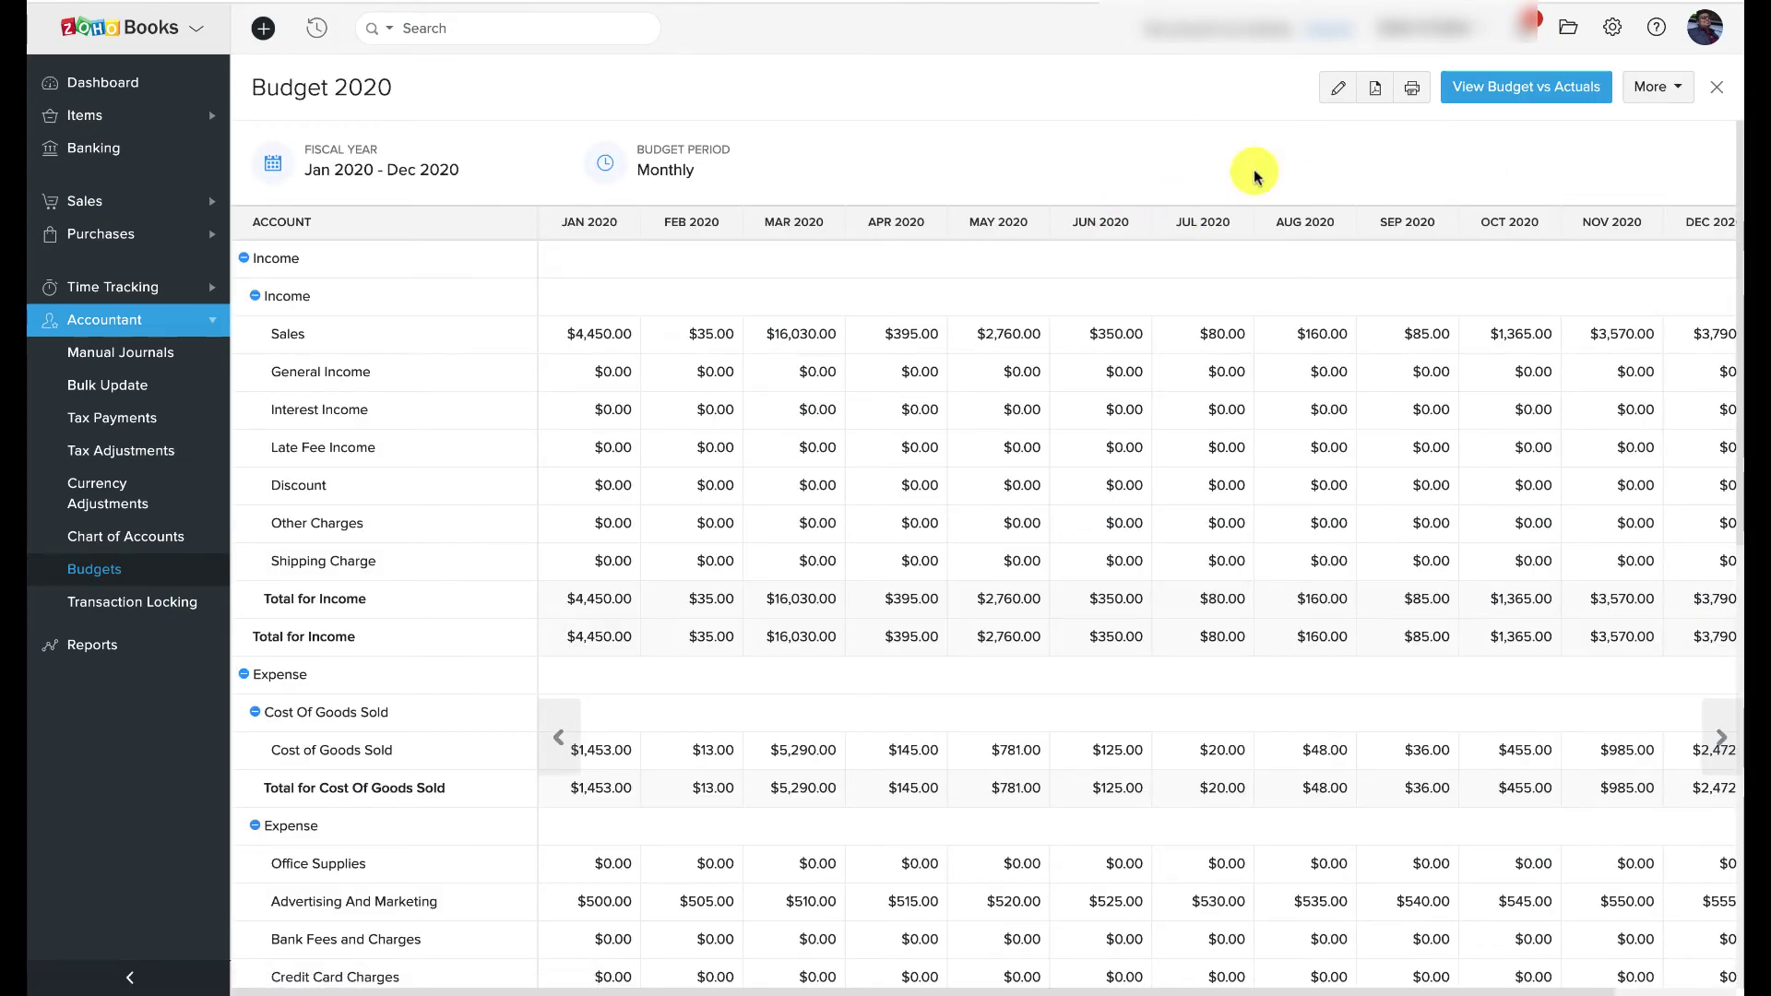
click(1545, 86)
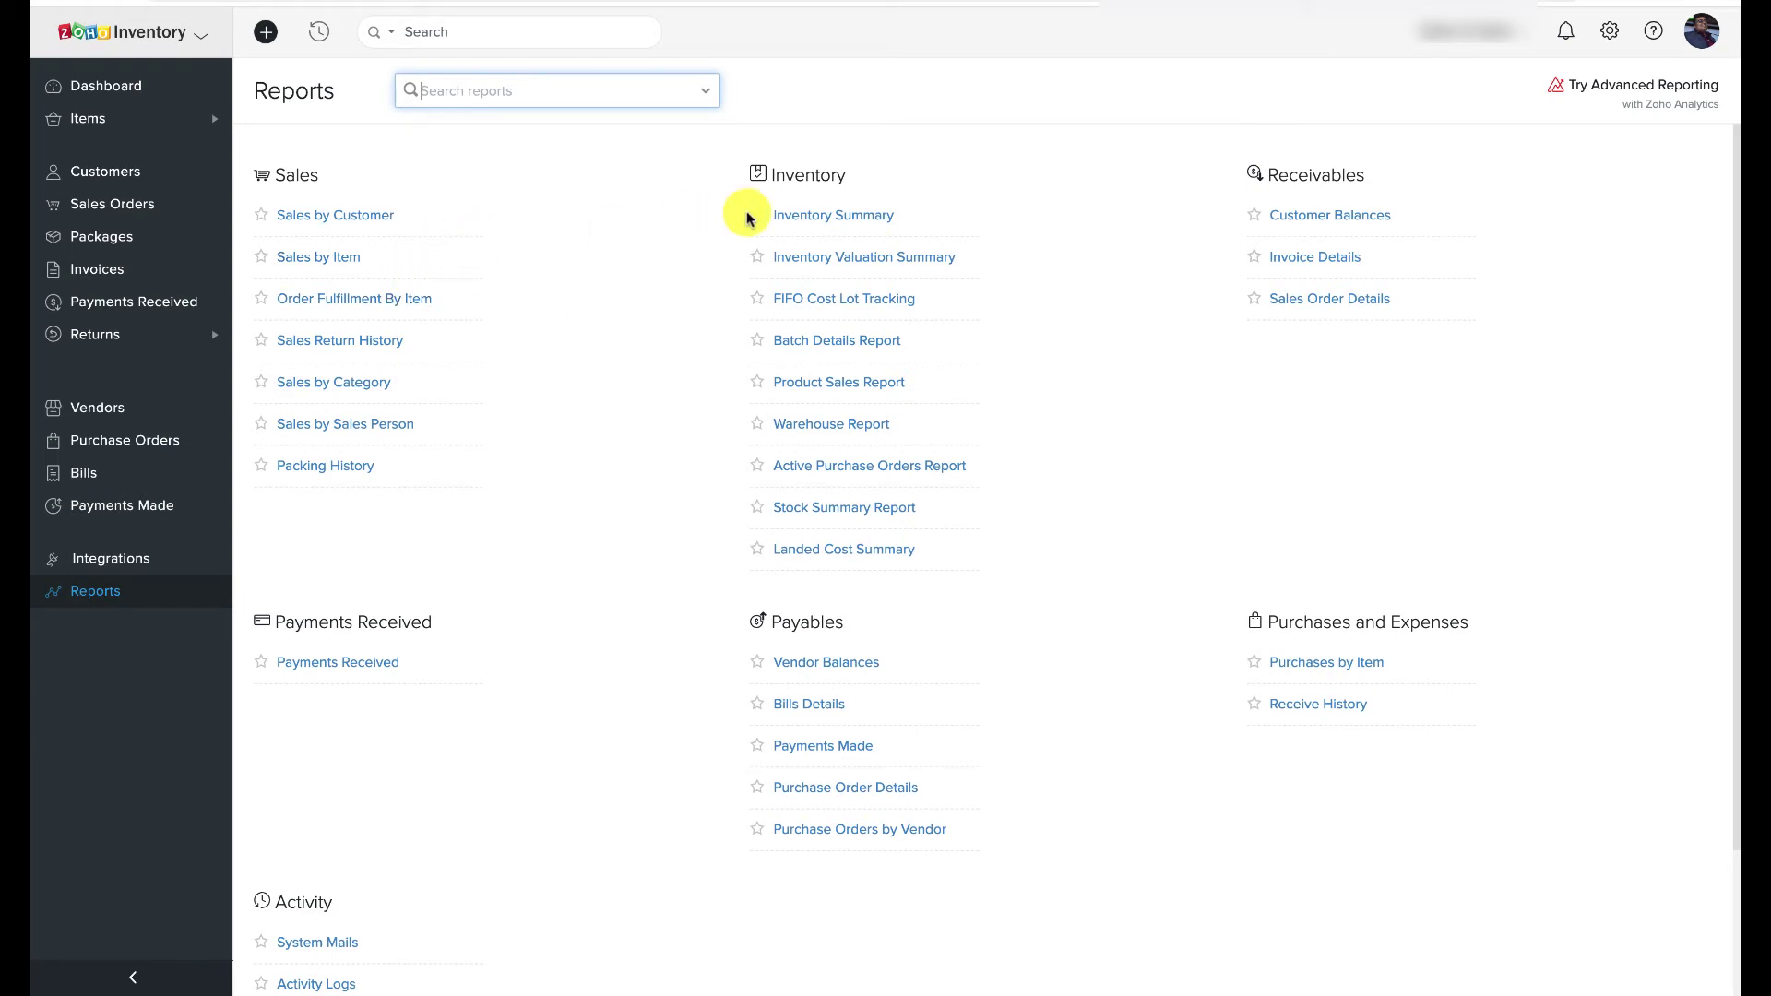
In Zoho Inventory, open the Stock Summary Report and examine opening stock, quantities in and out, and closing stock per item
click(808, 514)
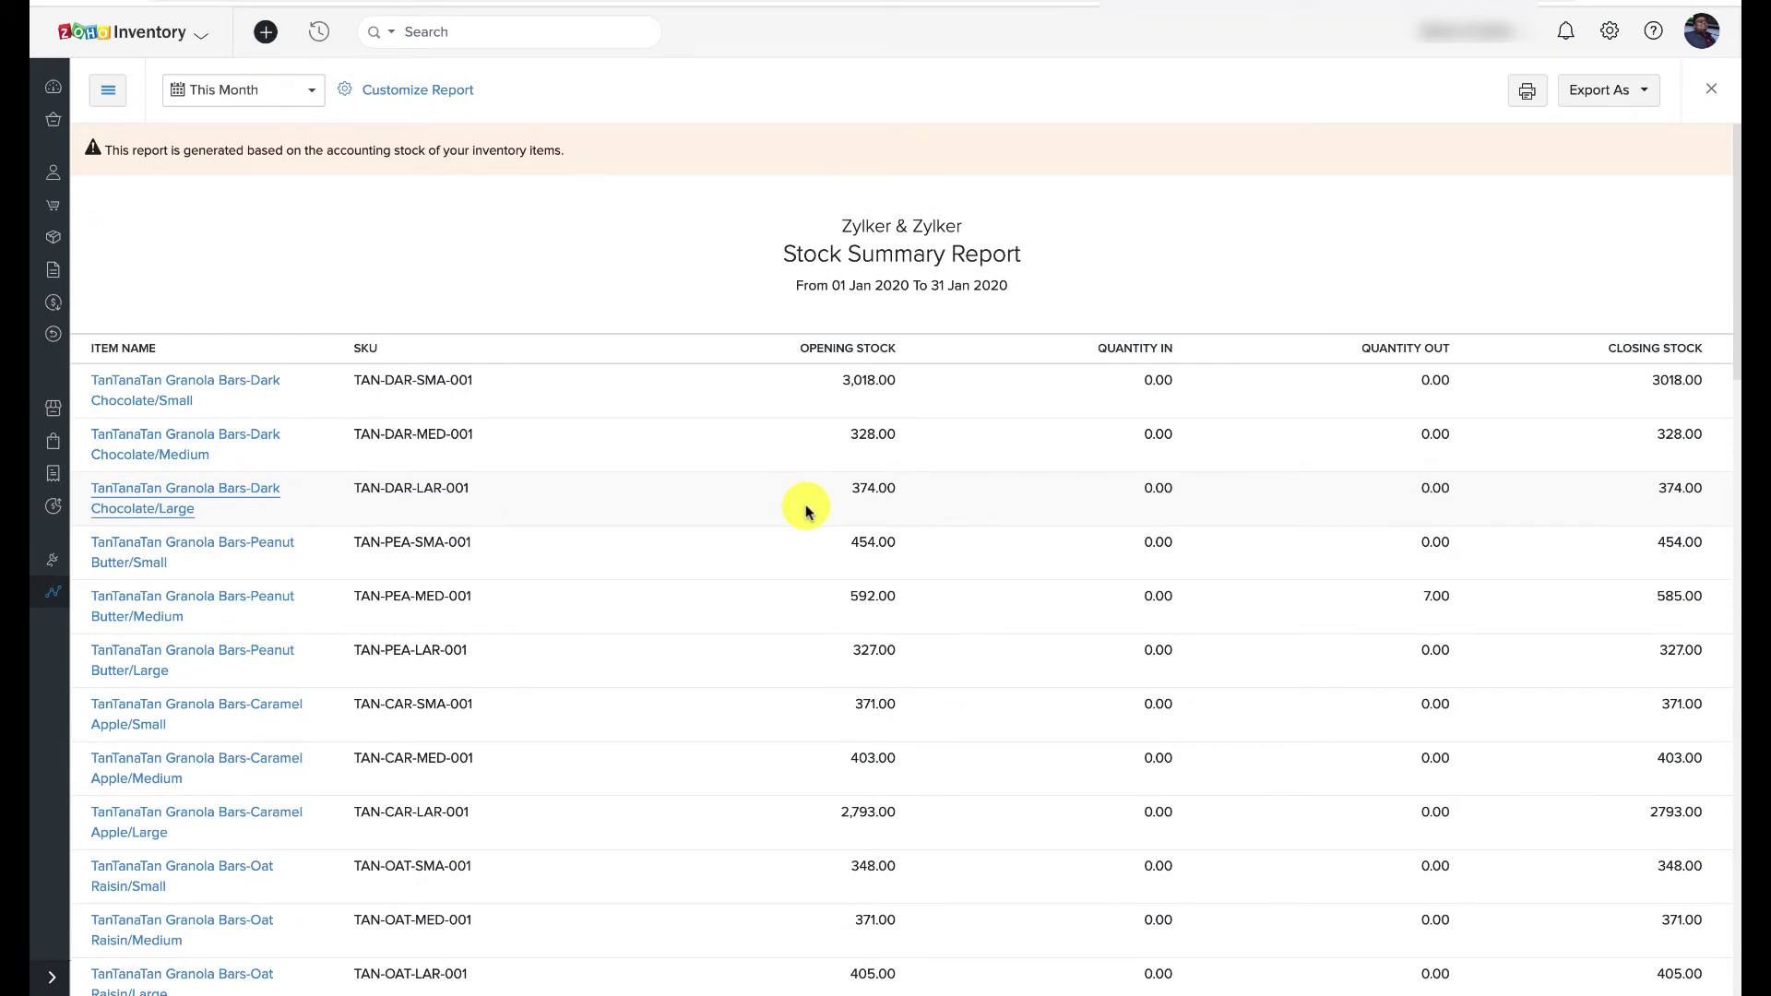
scroll(773, 304, down, 3)
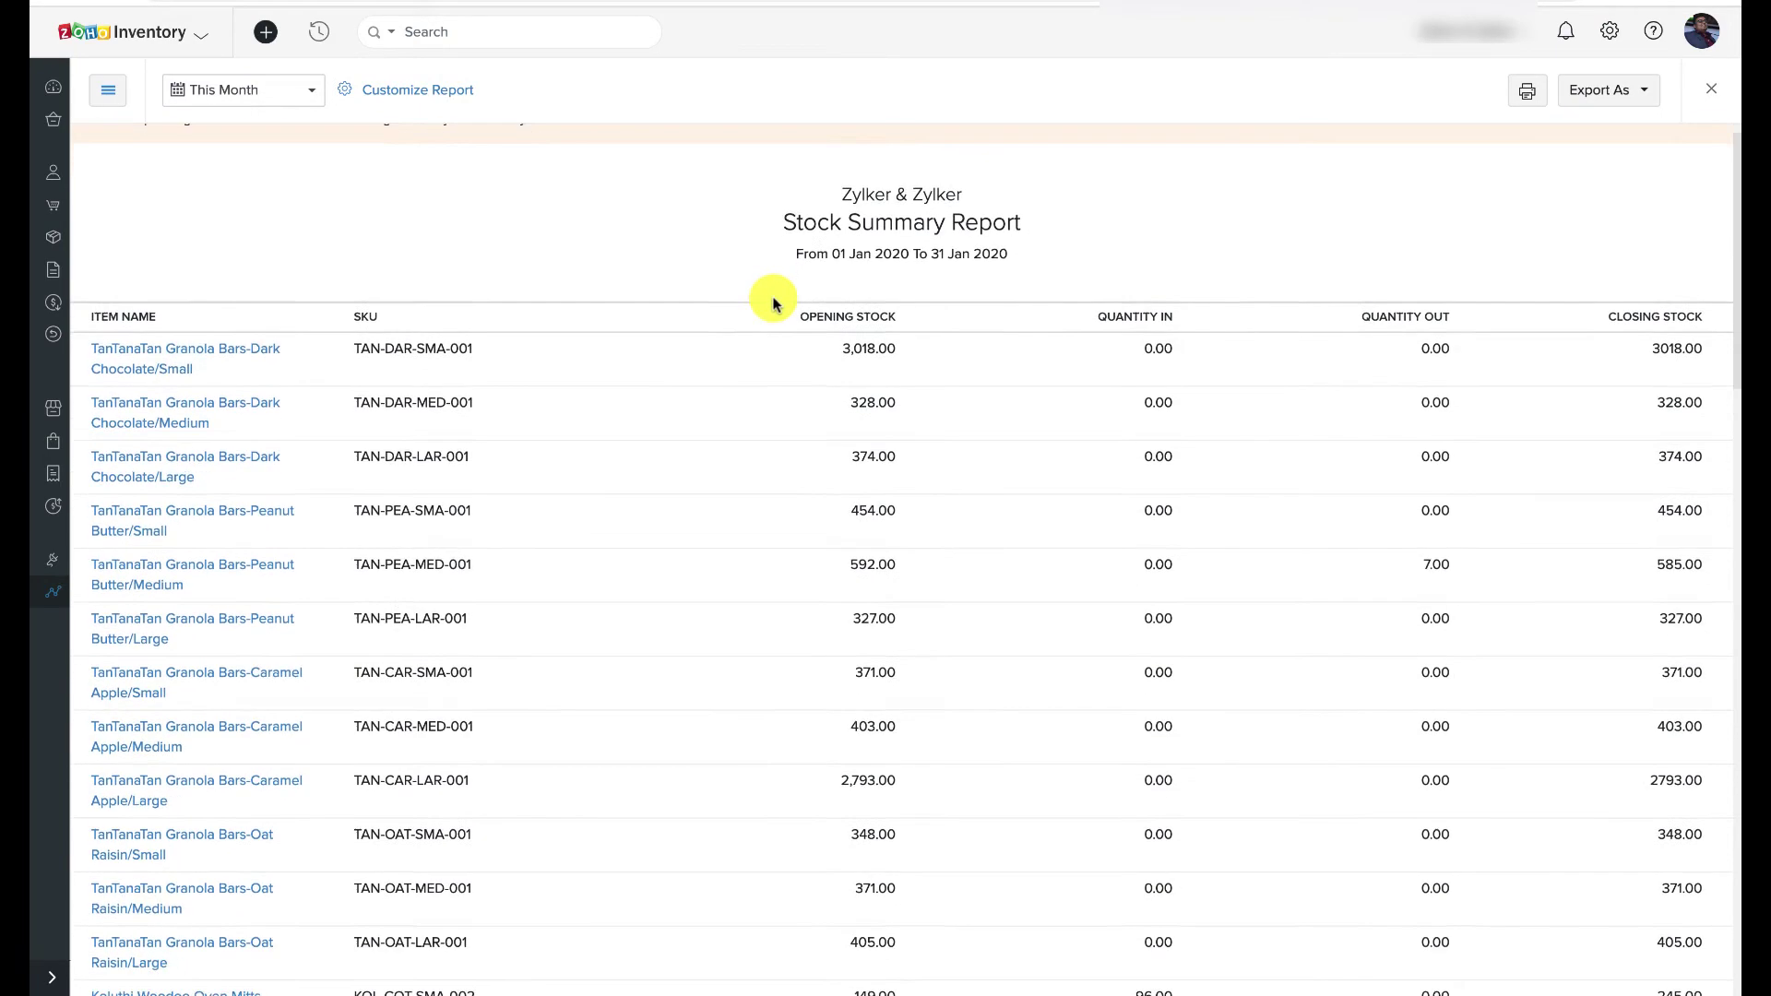
scroll(773, 304, down, 8)
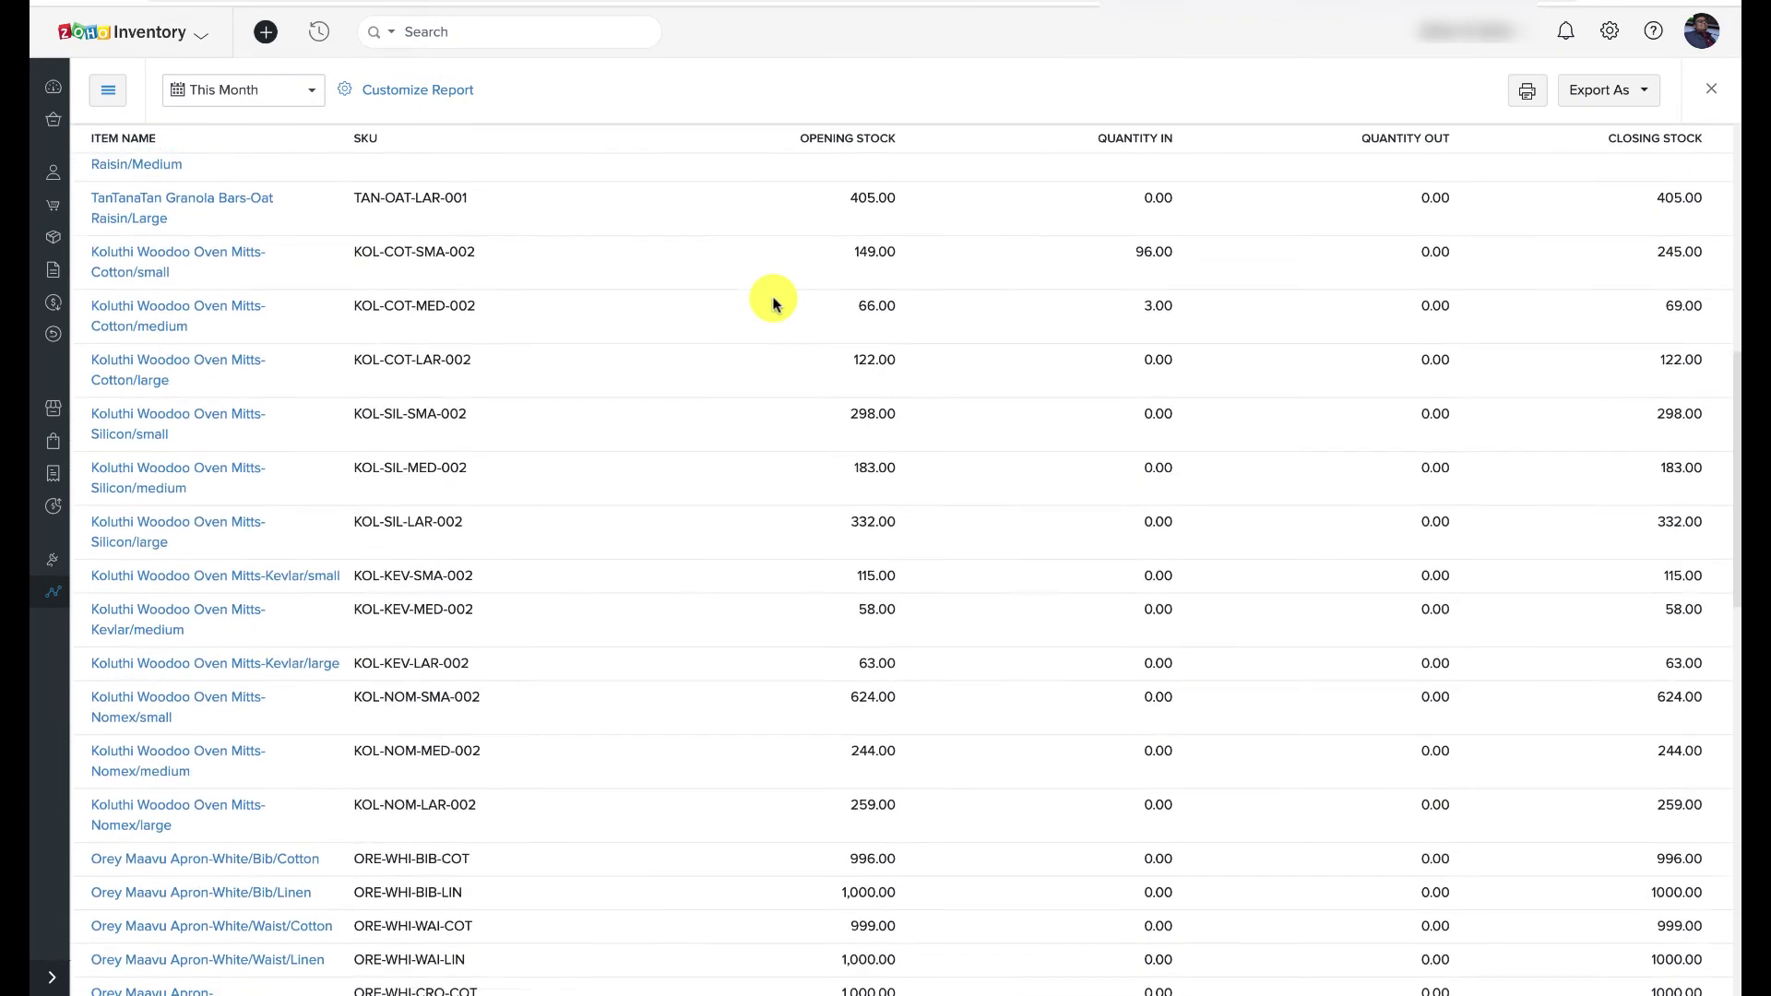
scroll(773, 304, down, 3)
scroll(773, 304, up, 8)
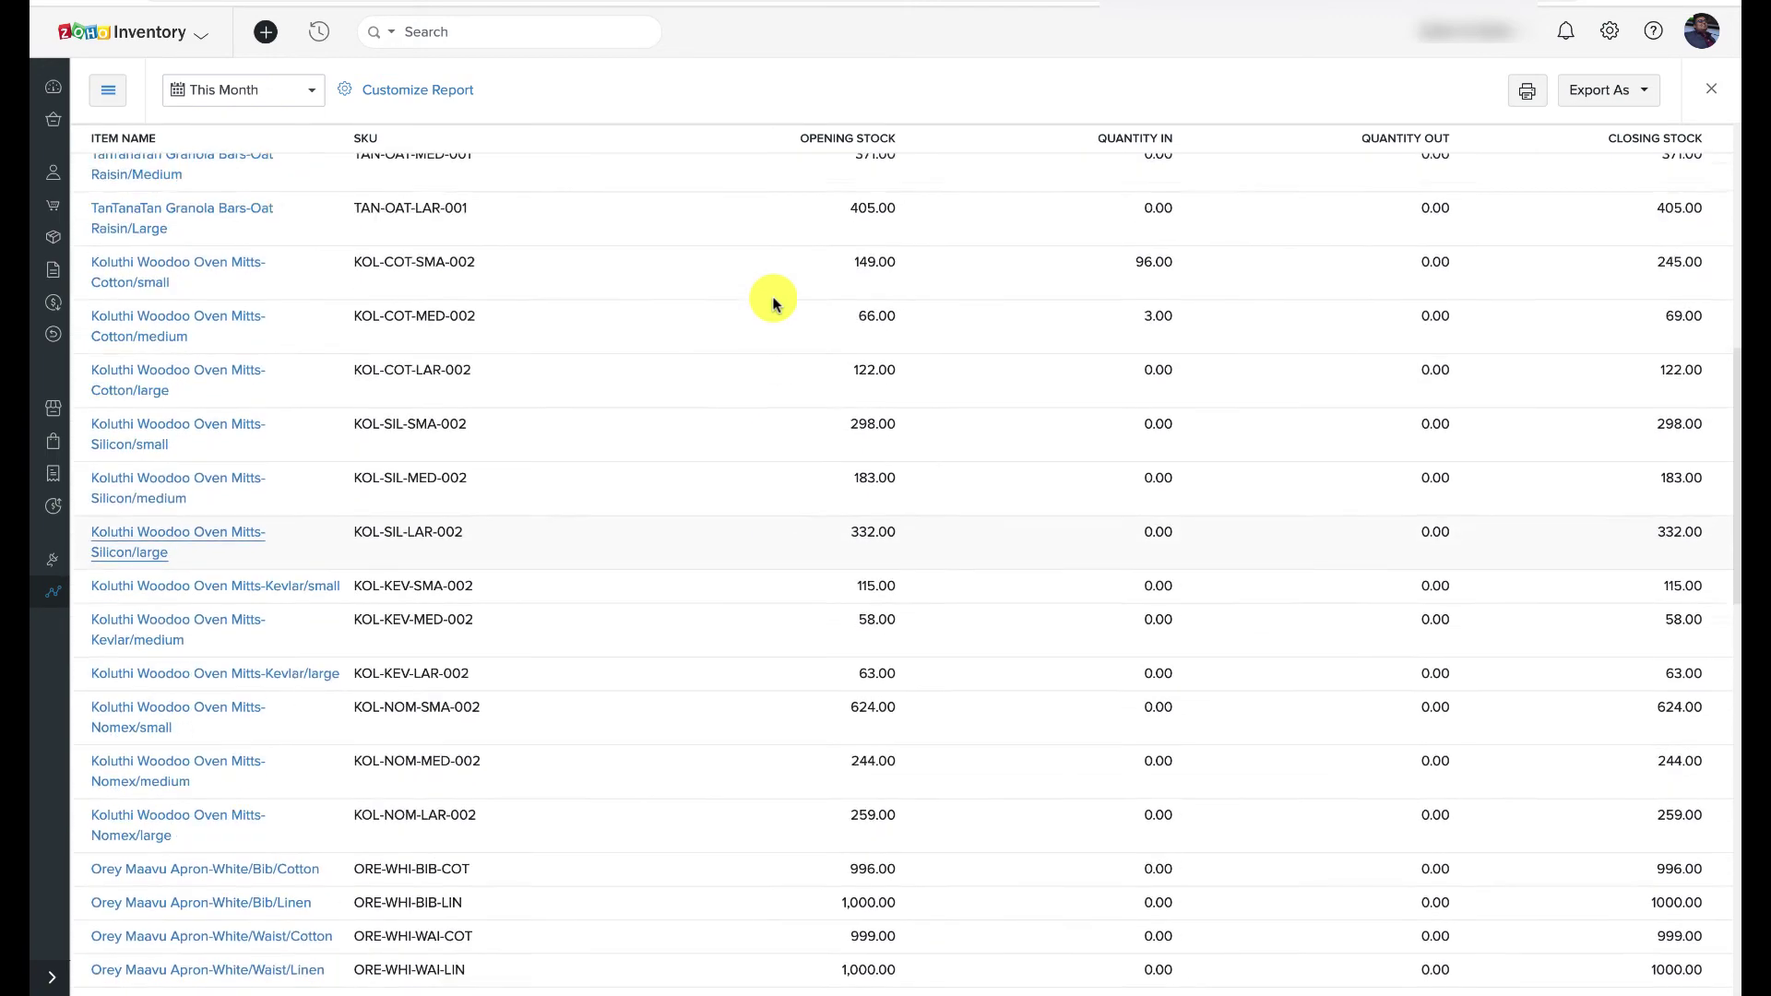
scroll(773, 304, up, 6)
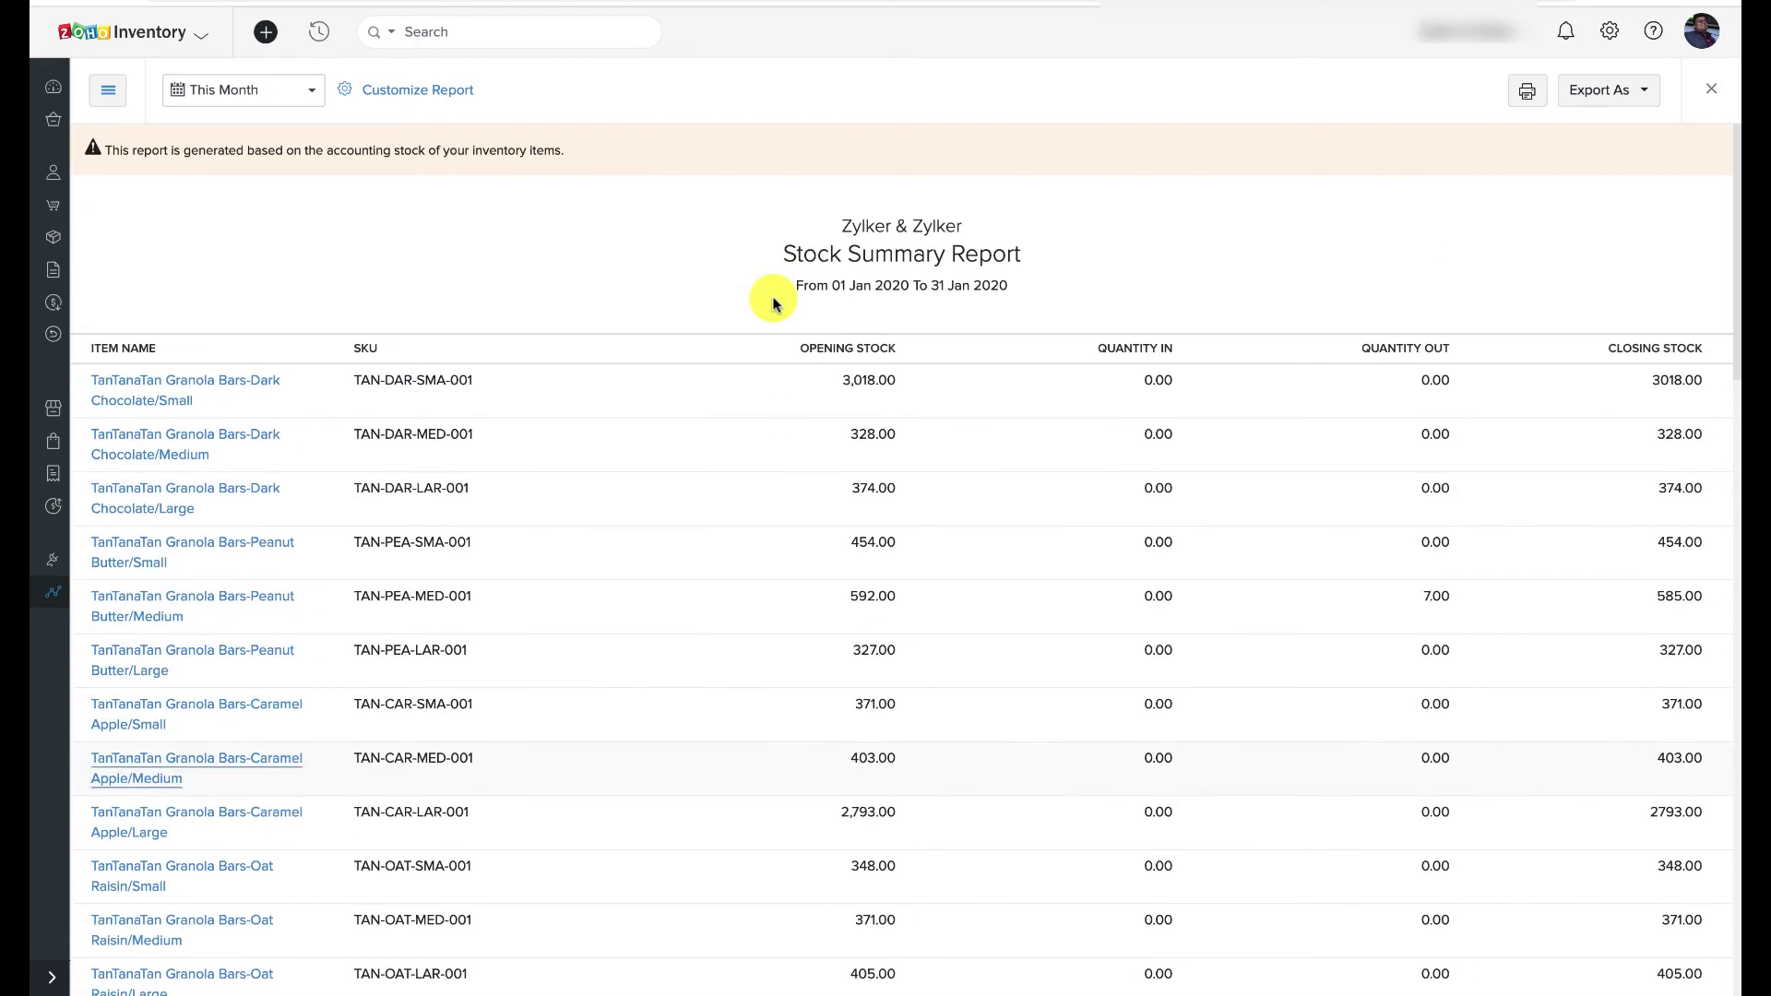
Run the Stock Summary Report for the Zylker & Zylker warehouse with the date range Previous Year and look through the items
click(417, 92)
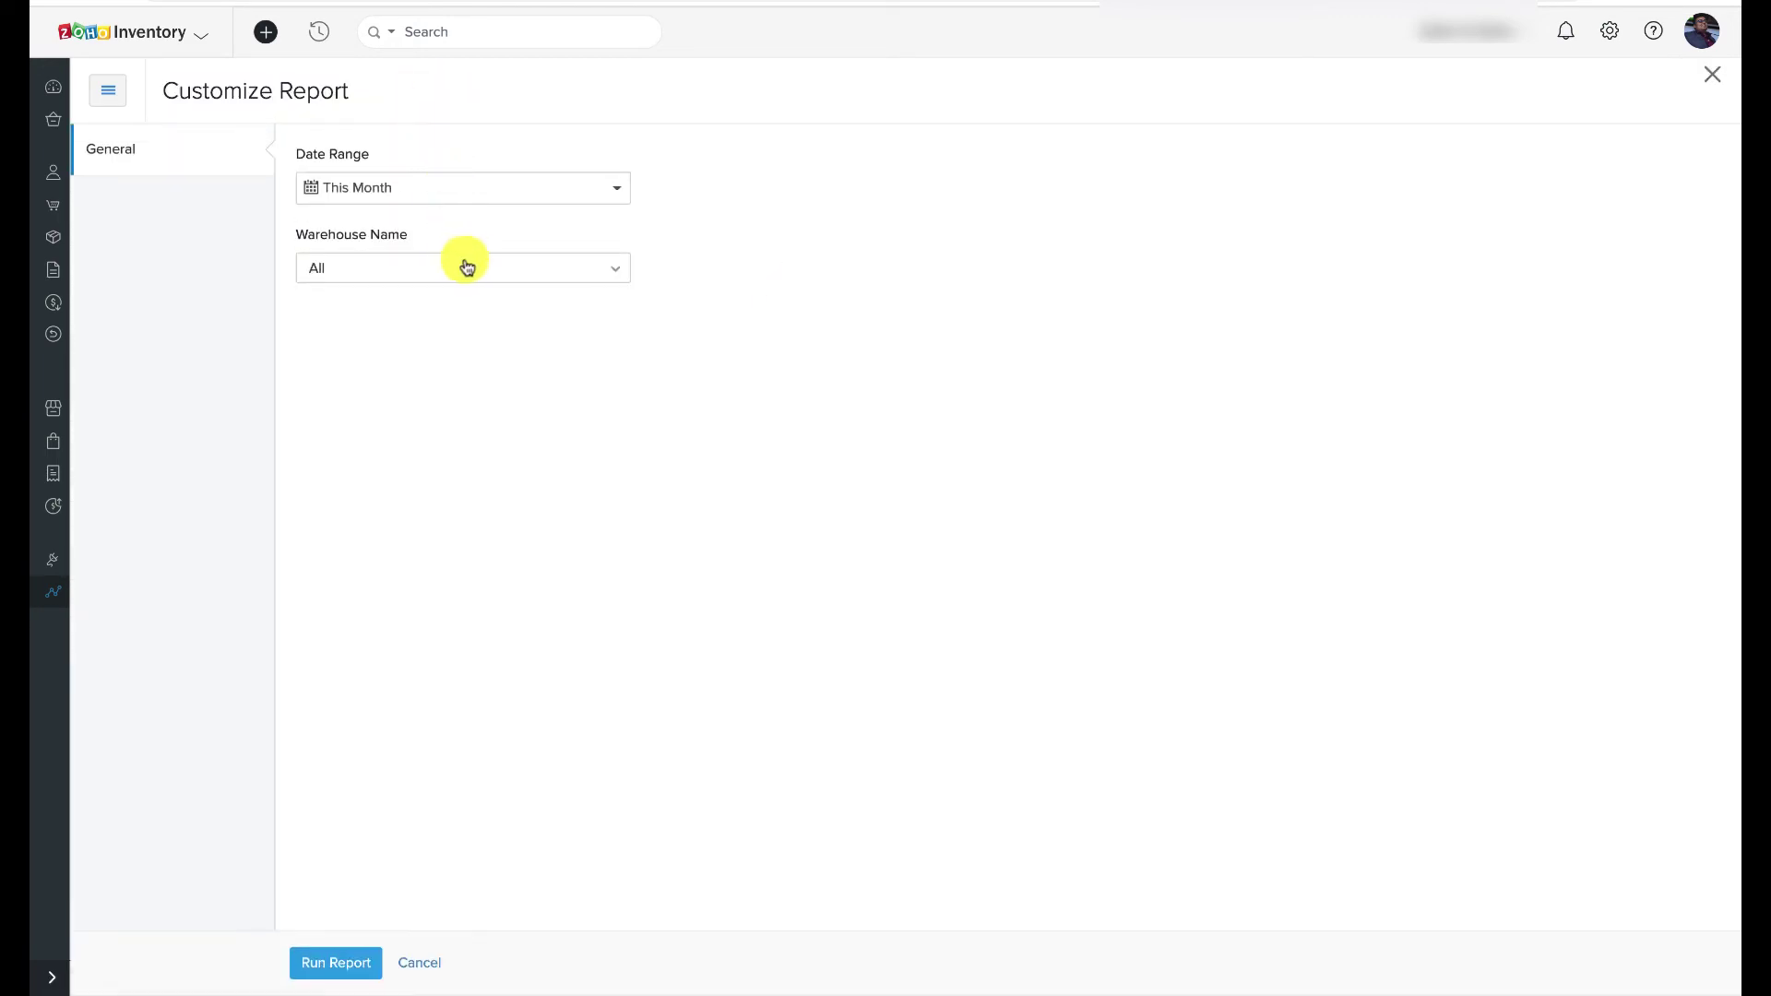
click(472, 268)
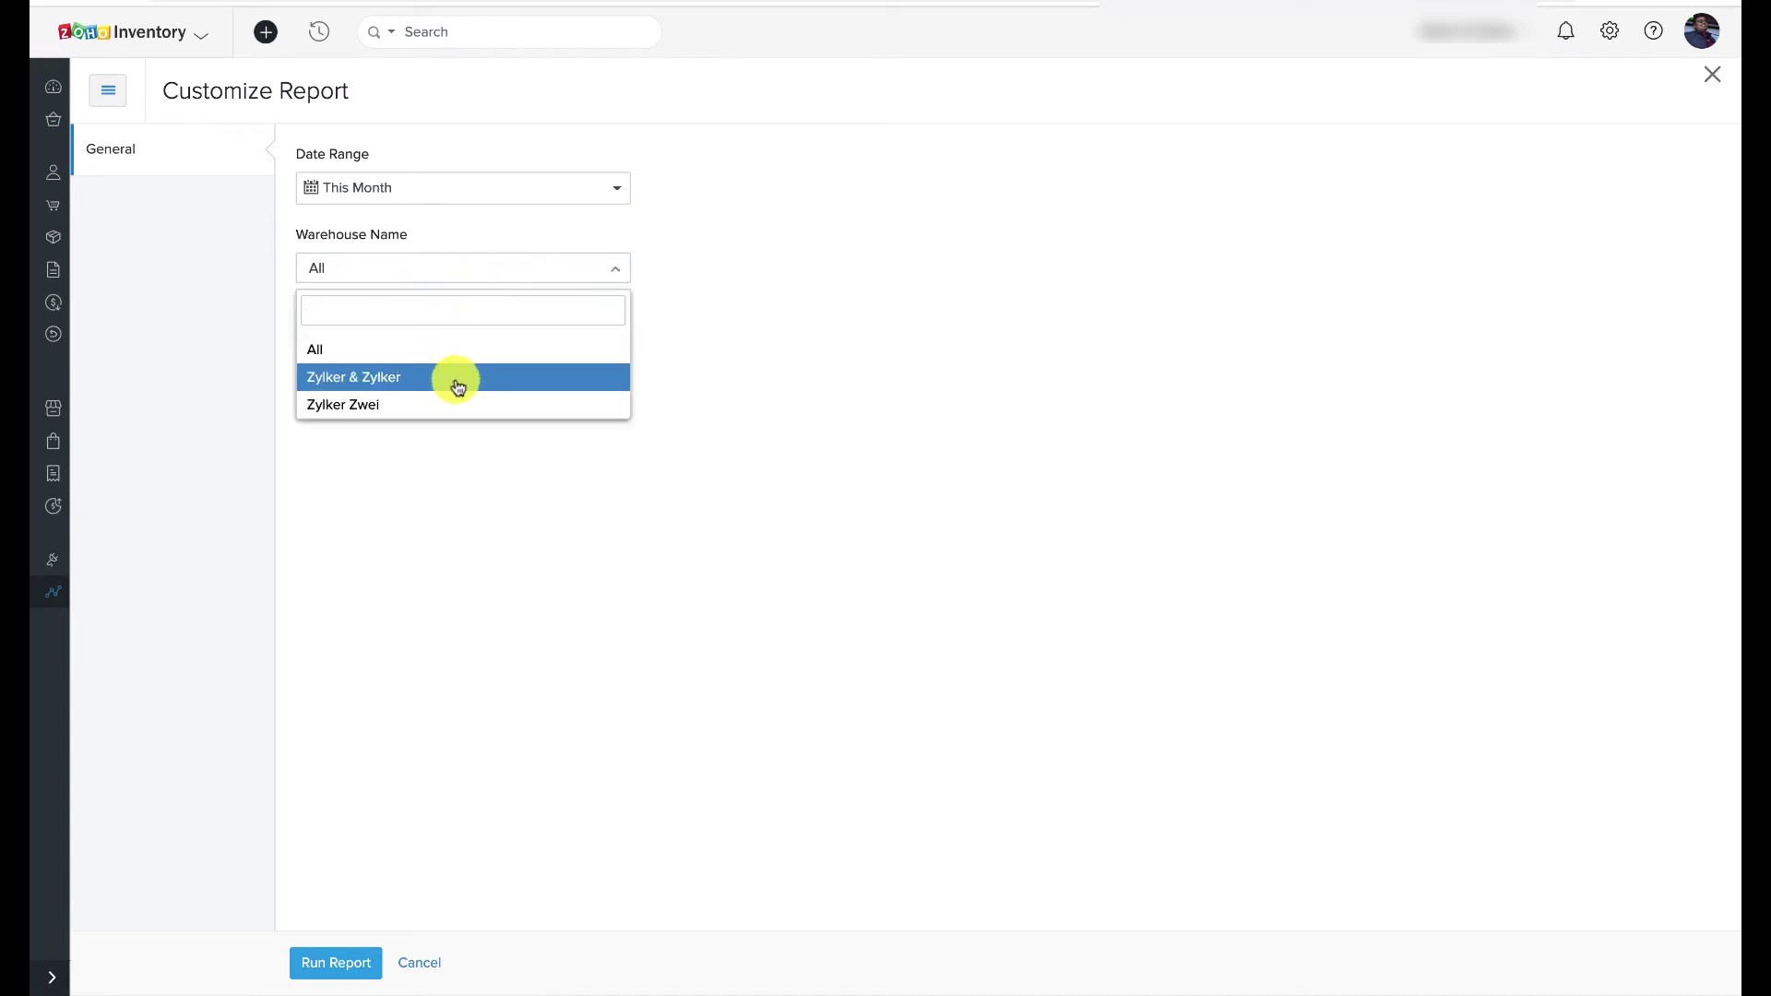
click(458, 386)
click(467, 191)
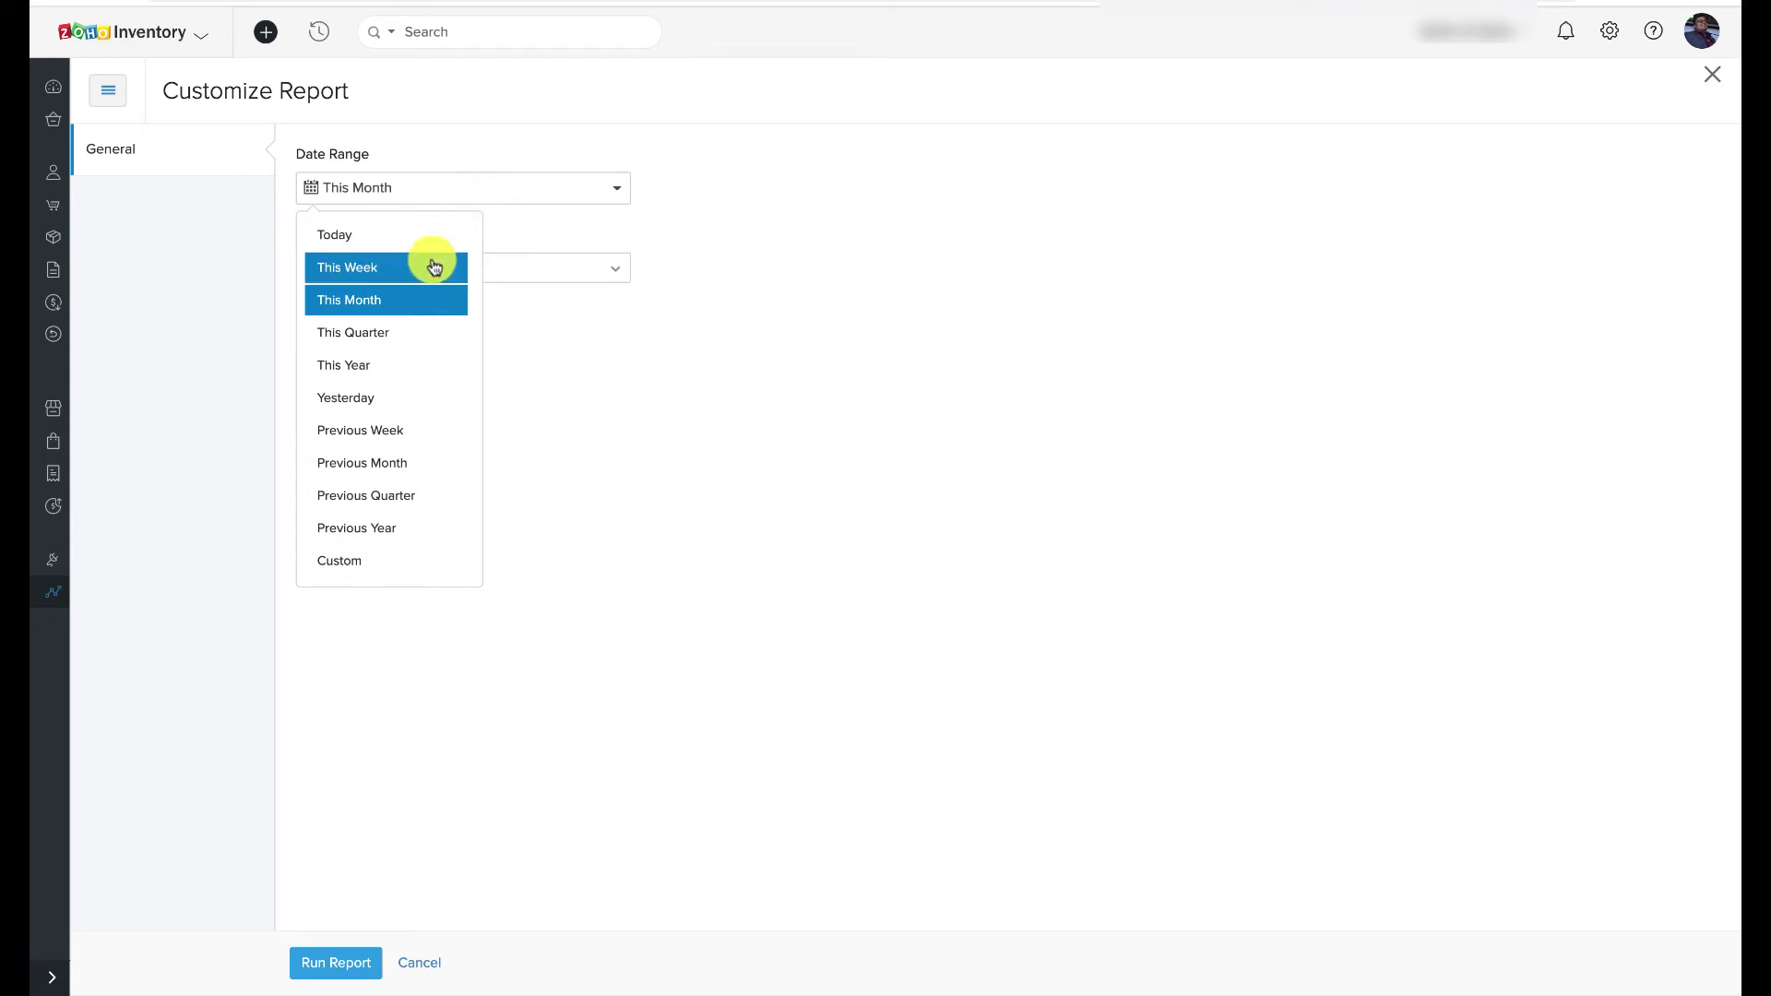
click(385, 518)
click(337, 962)
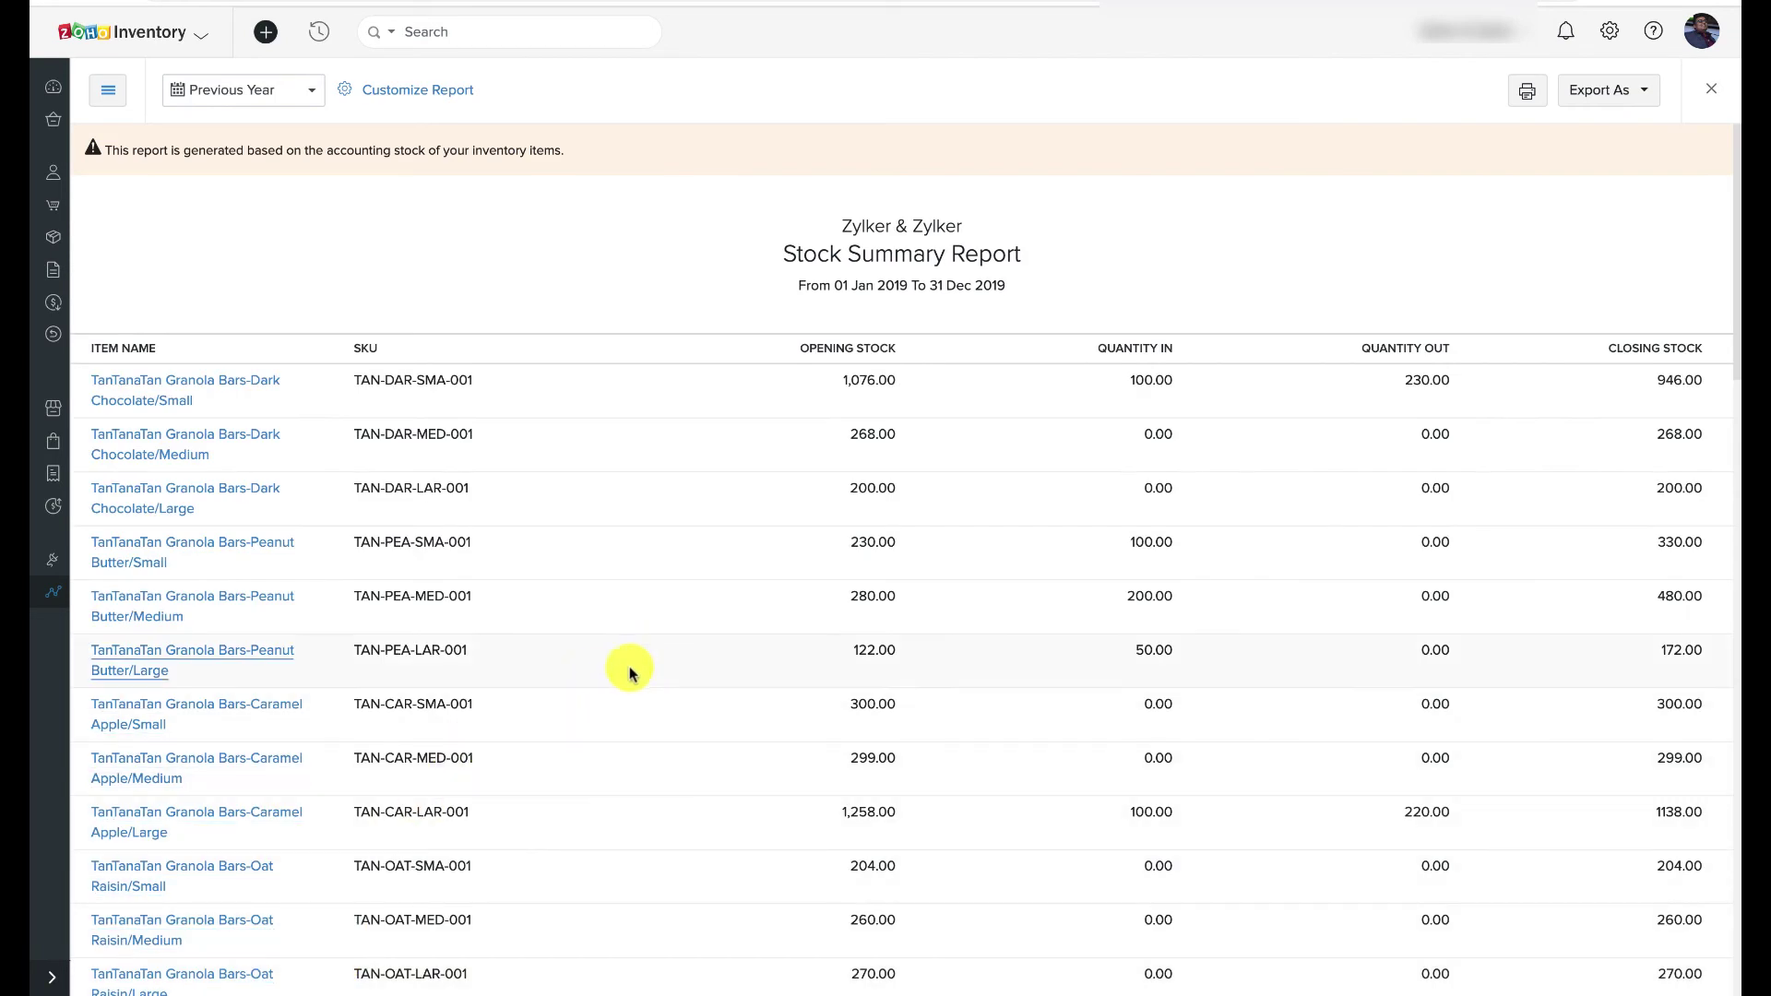
scroll(640, 671, down, 4)
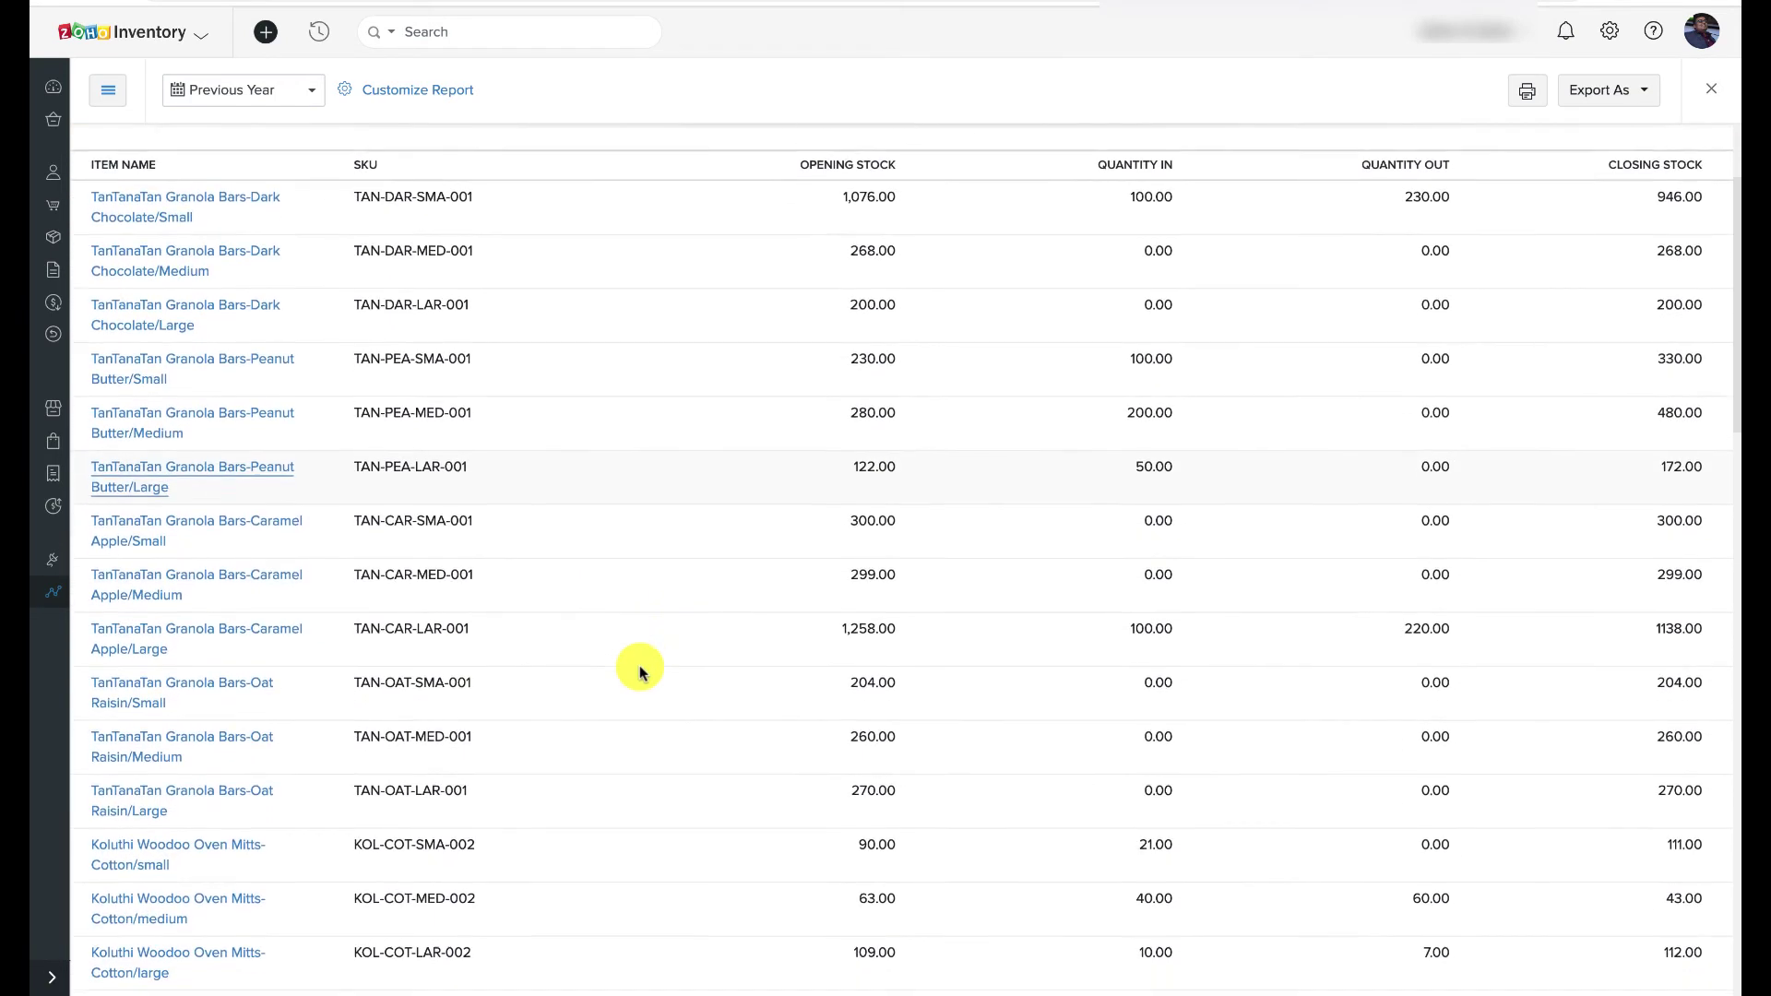
scroll(640, 671, down, 8)
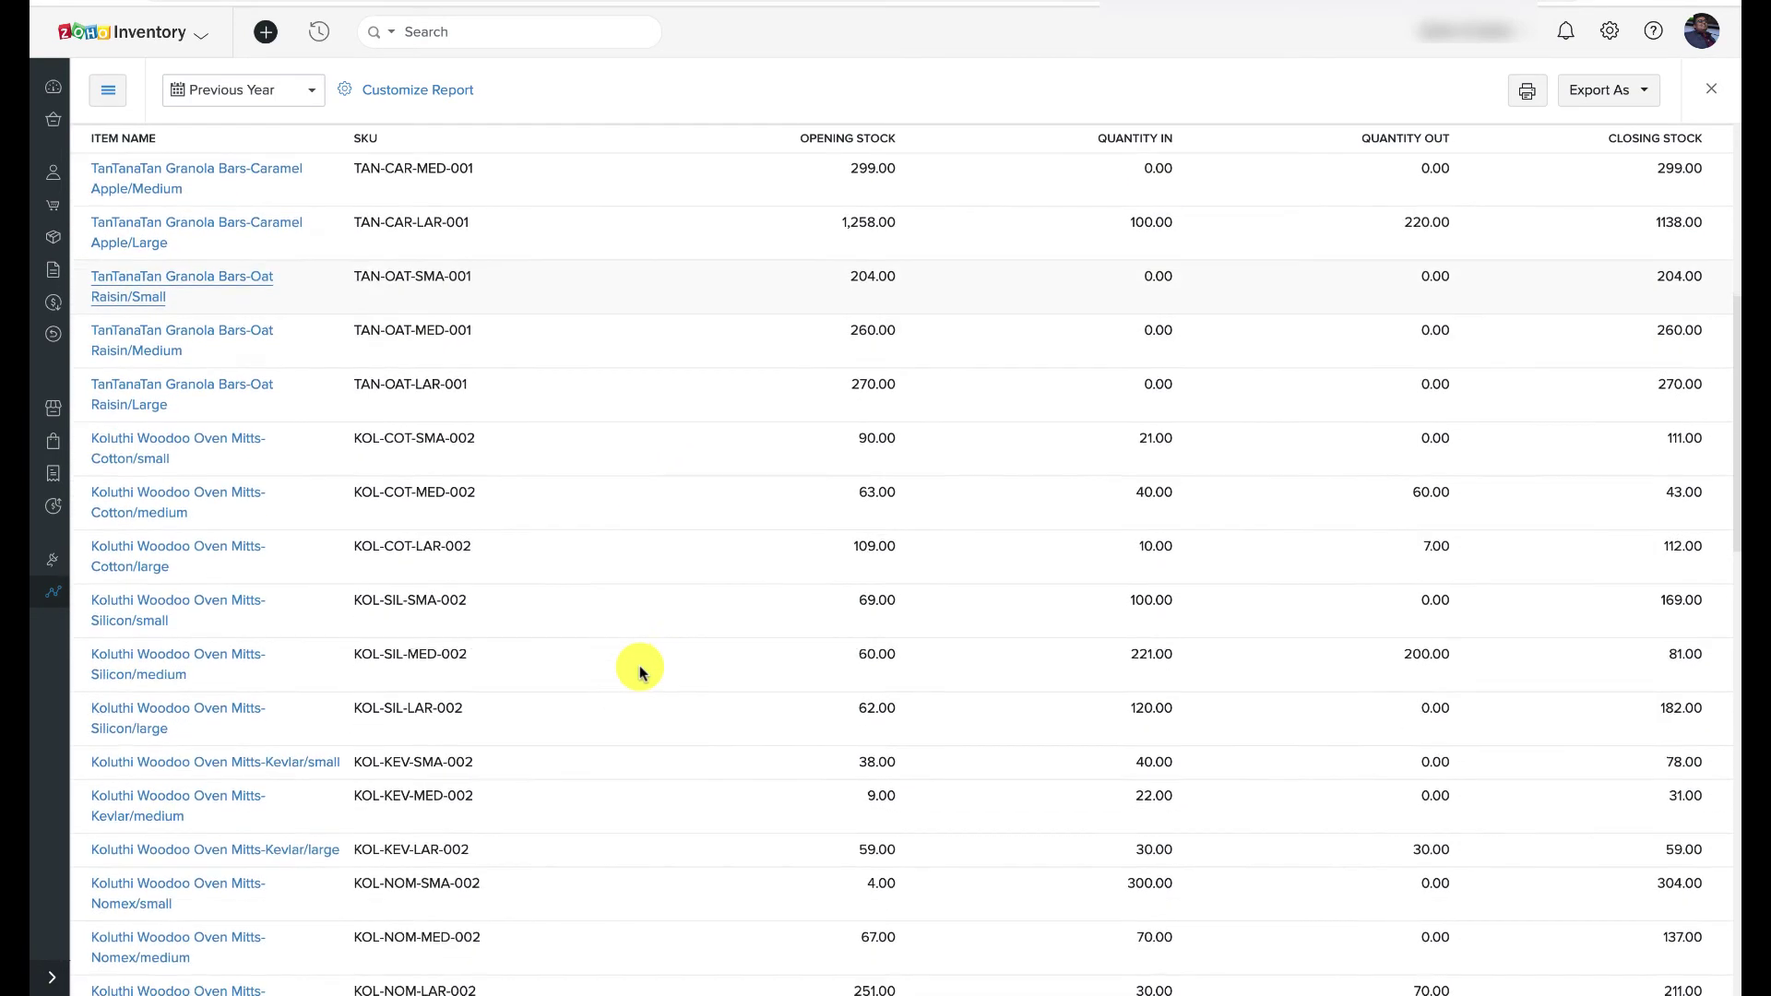
scroll(640, 671, down, 12)
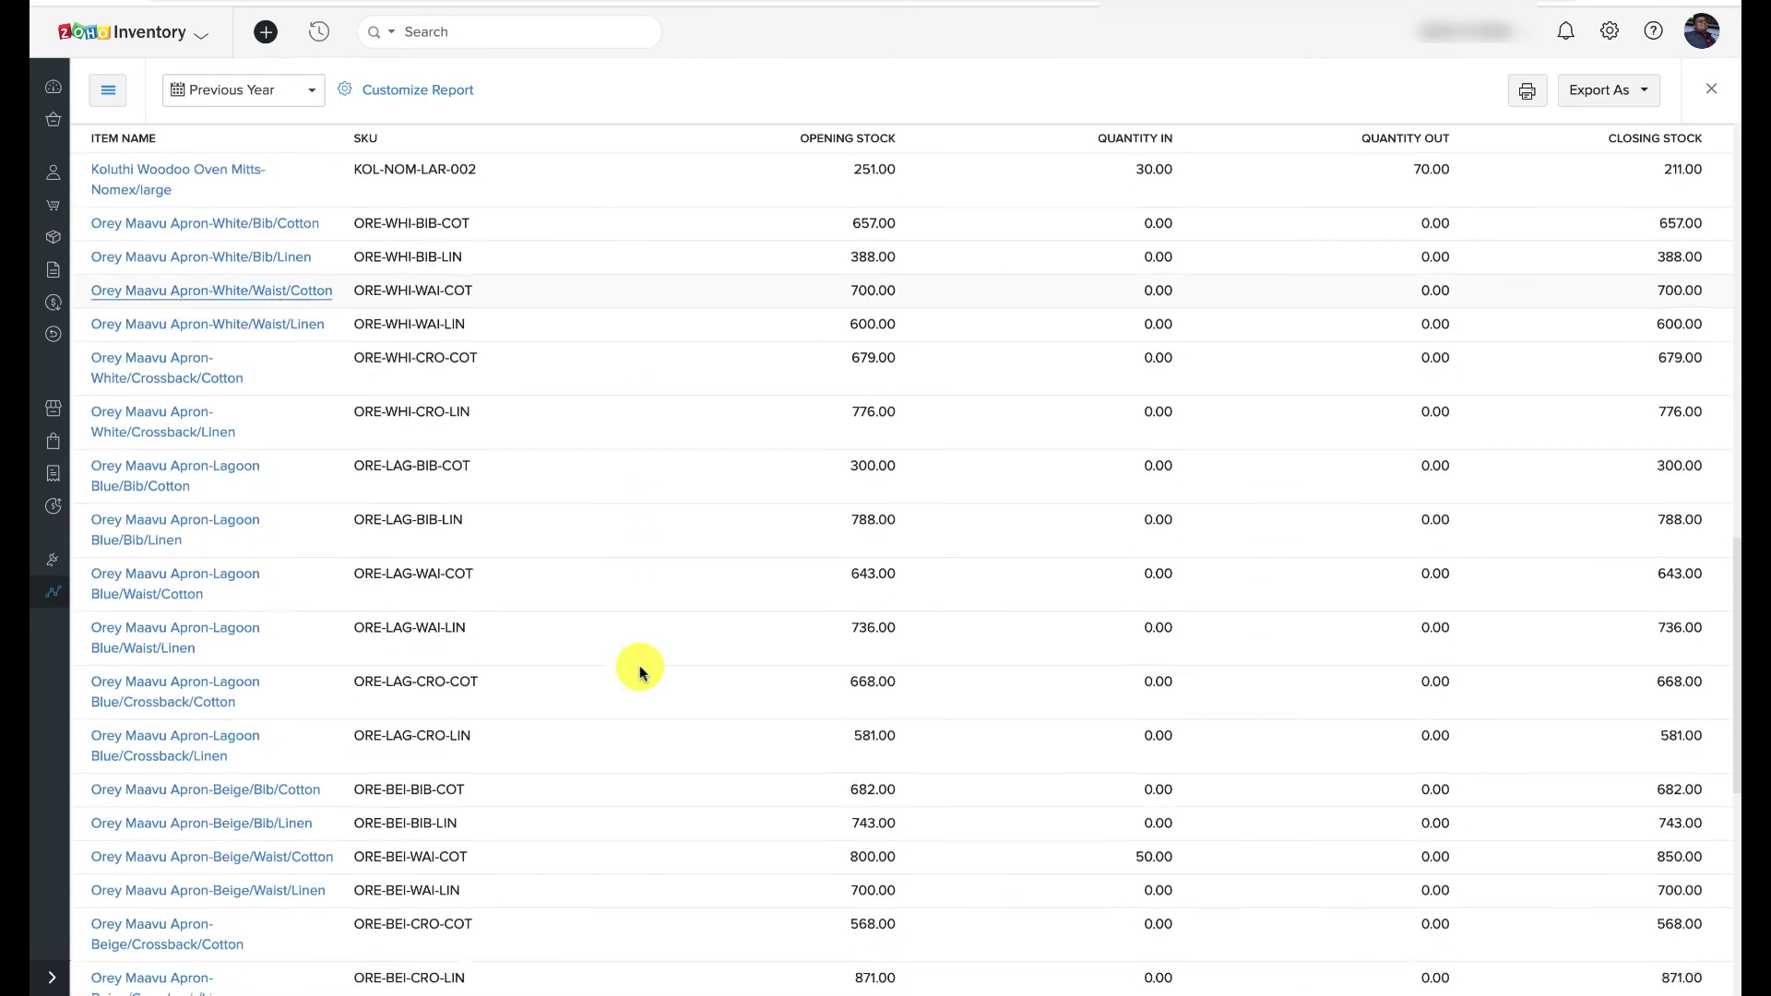
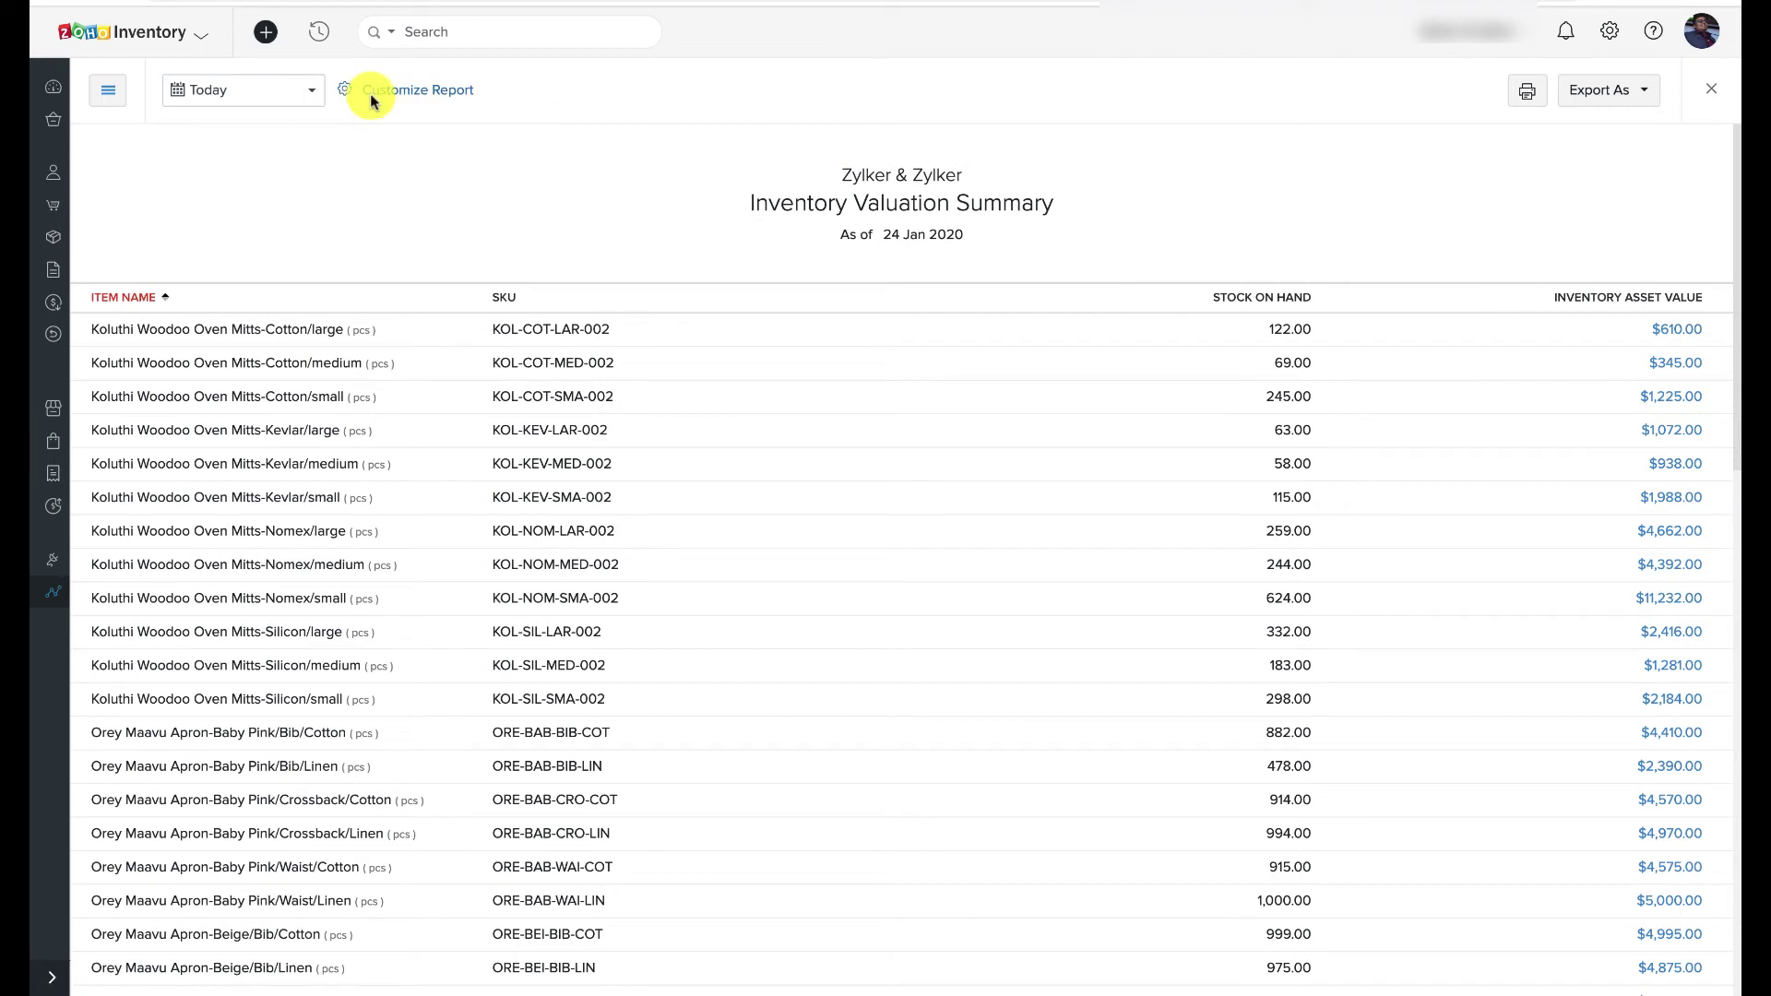
Examine the stock availability, status and item name filter options for the Inventory Valuation Summary without applying any
click(369, 91)
click(769, 277)
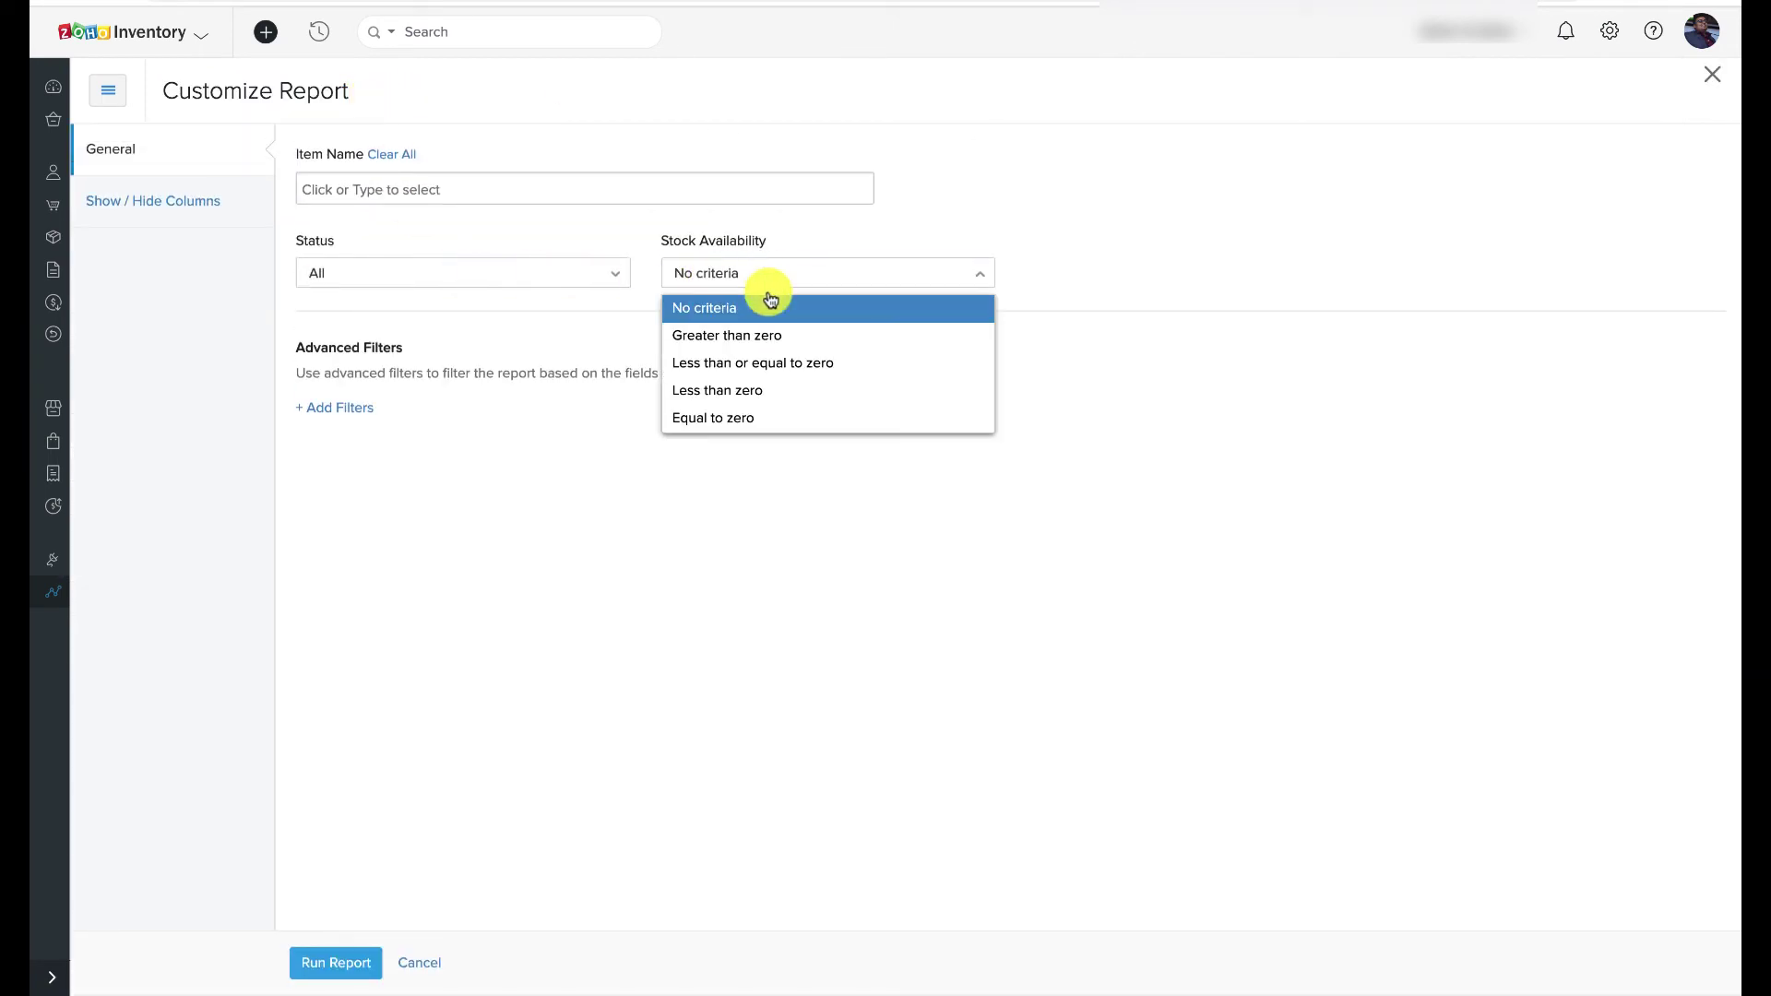
click(601, 277)
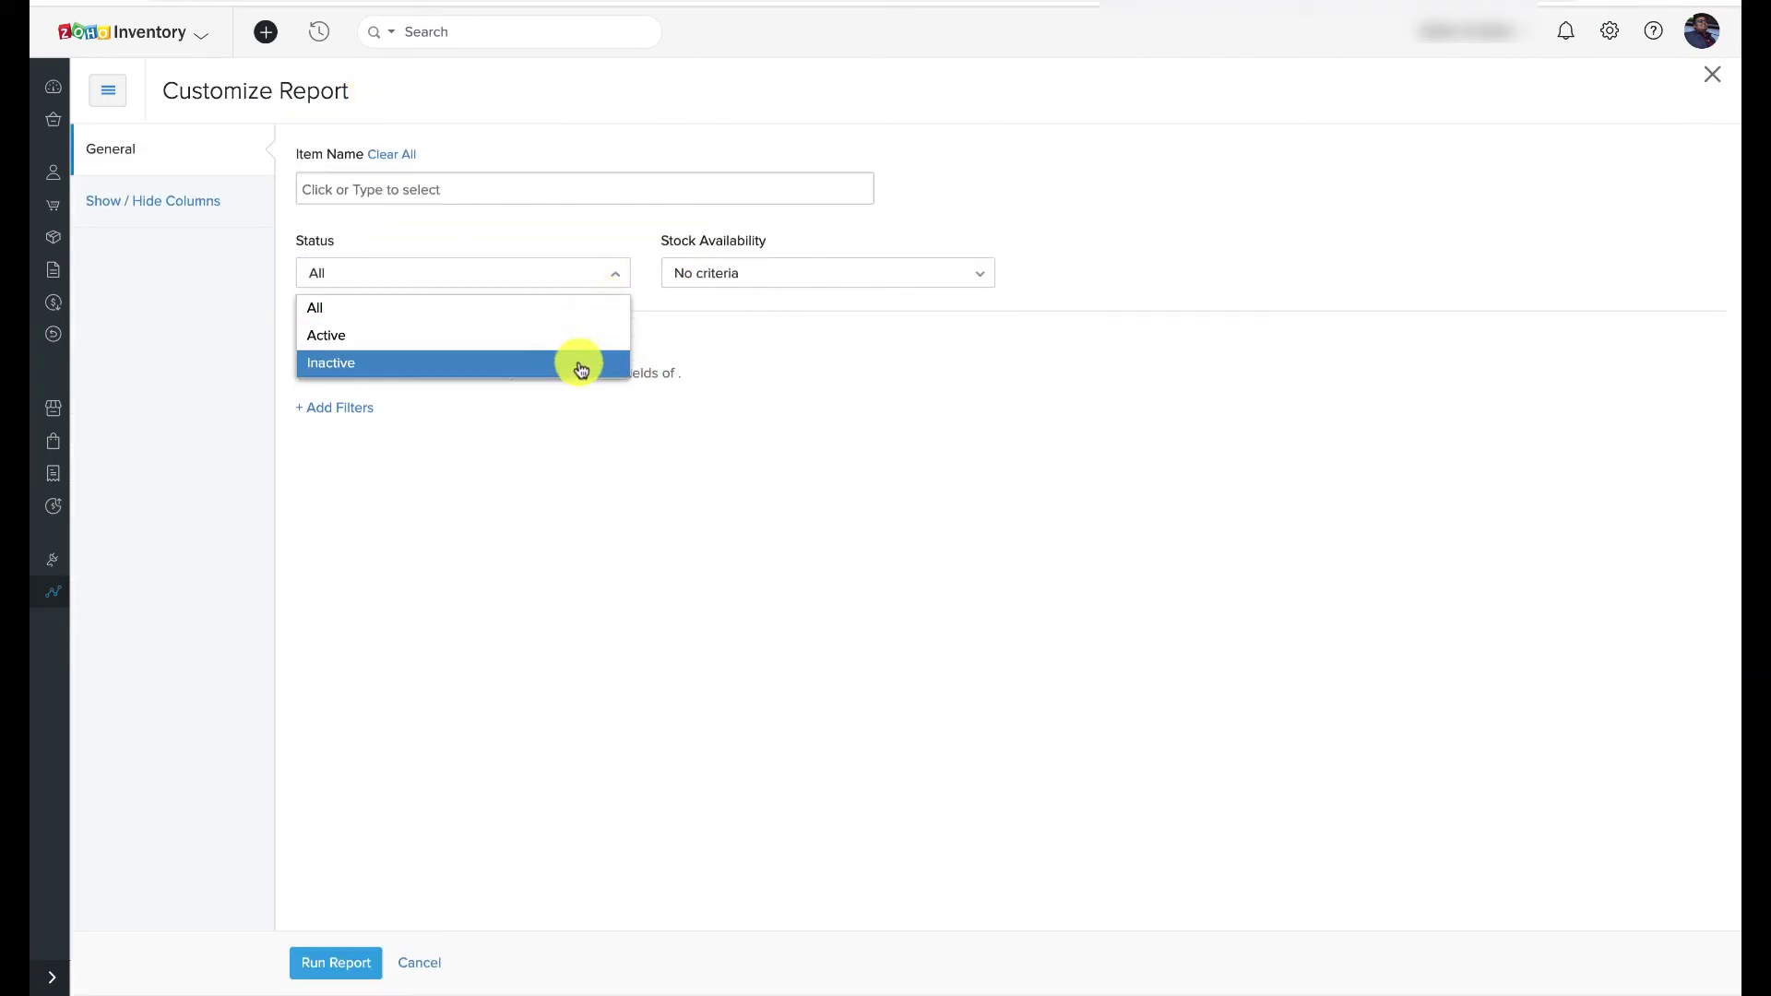
click(625, 192)
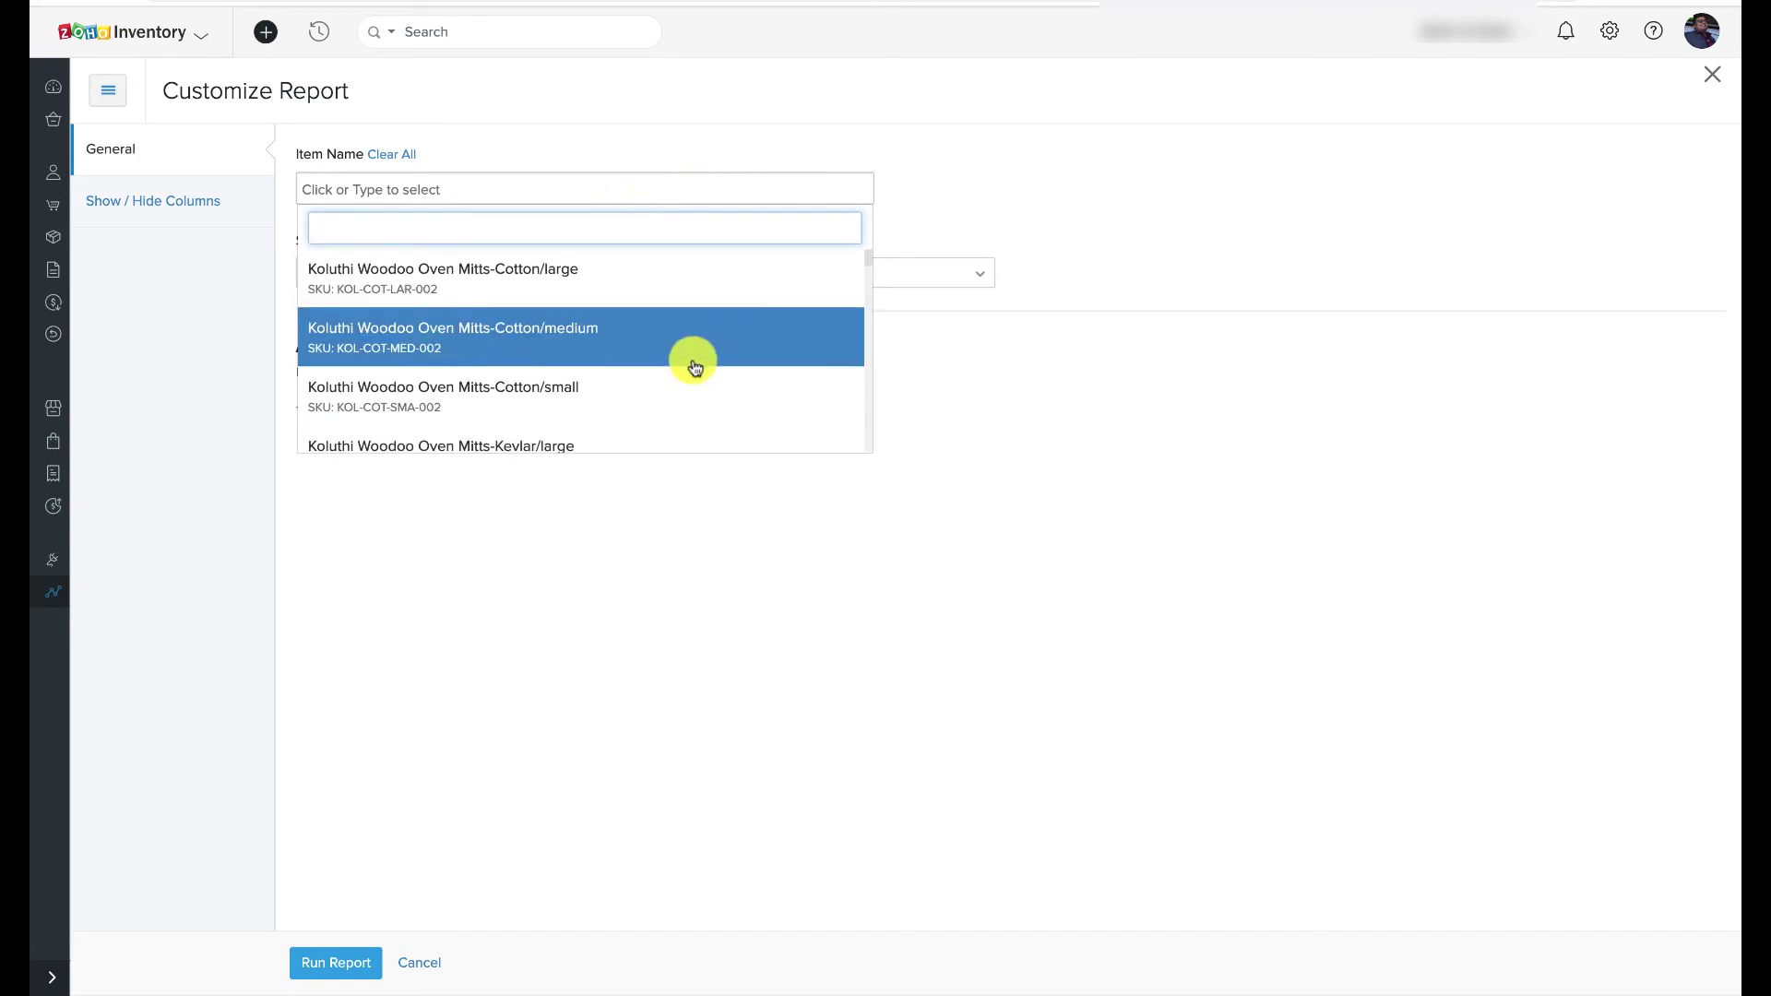
scroll(691, 364, down, 2)
click(1084, 473)
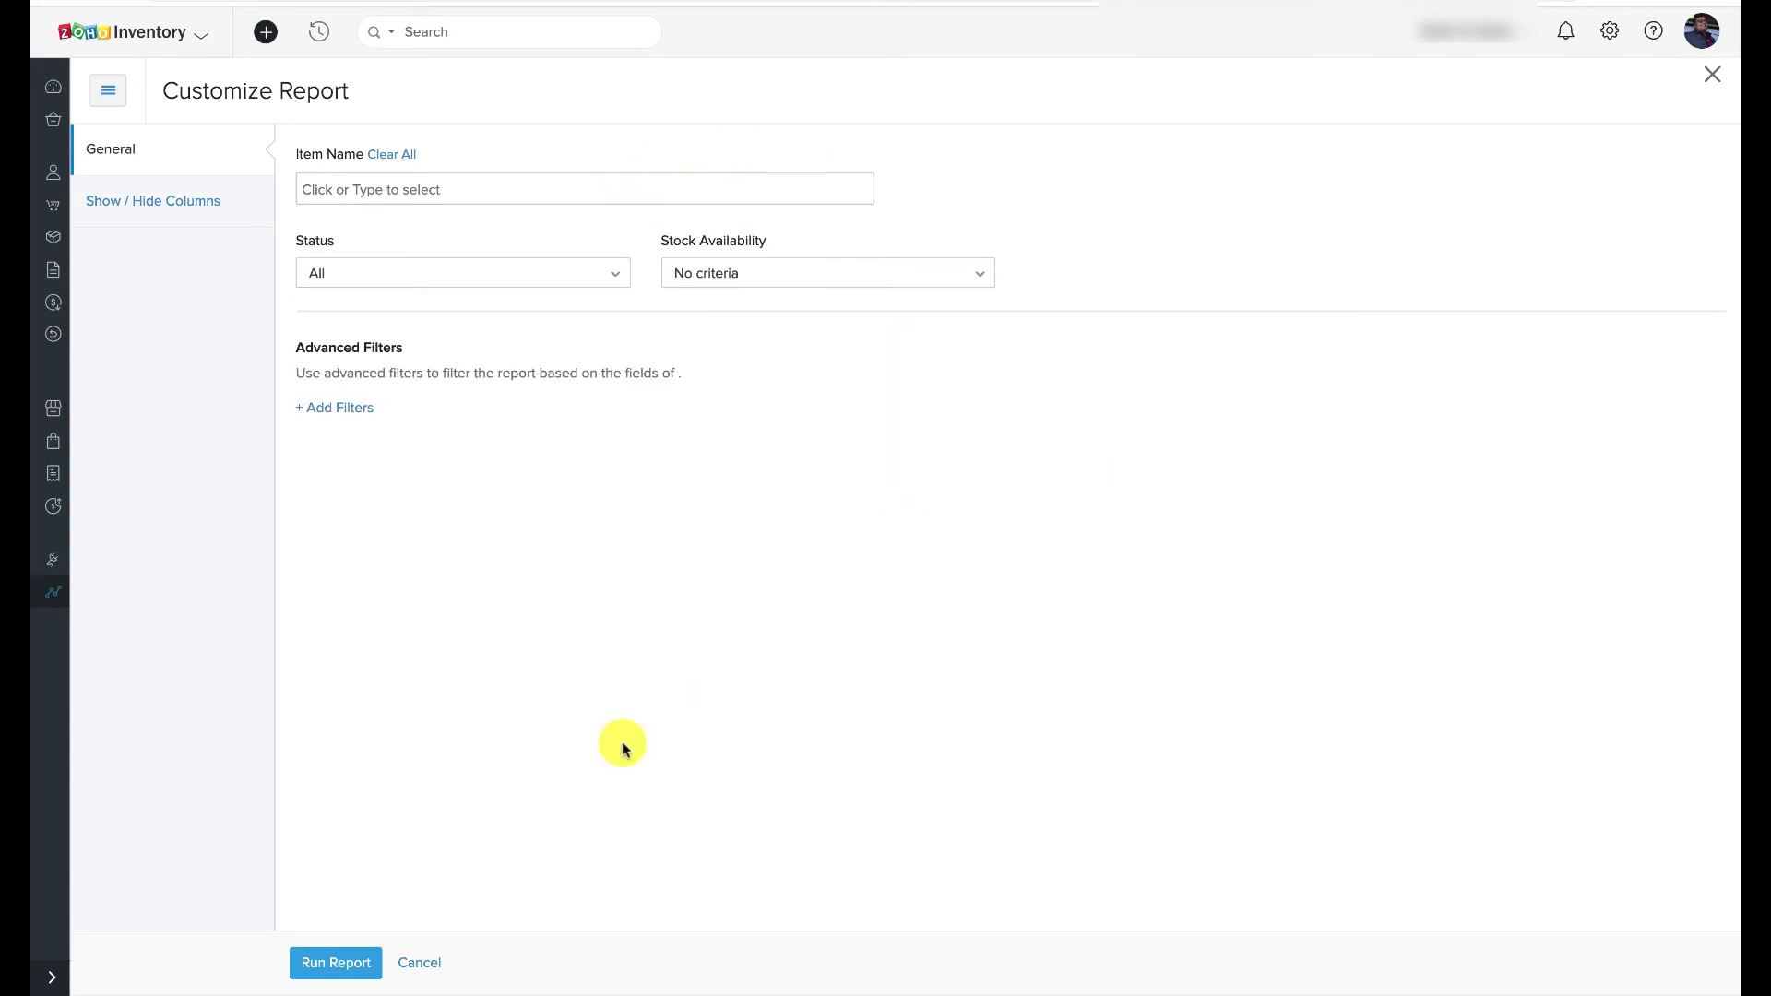
click(416, 960)
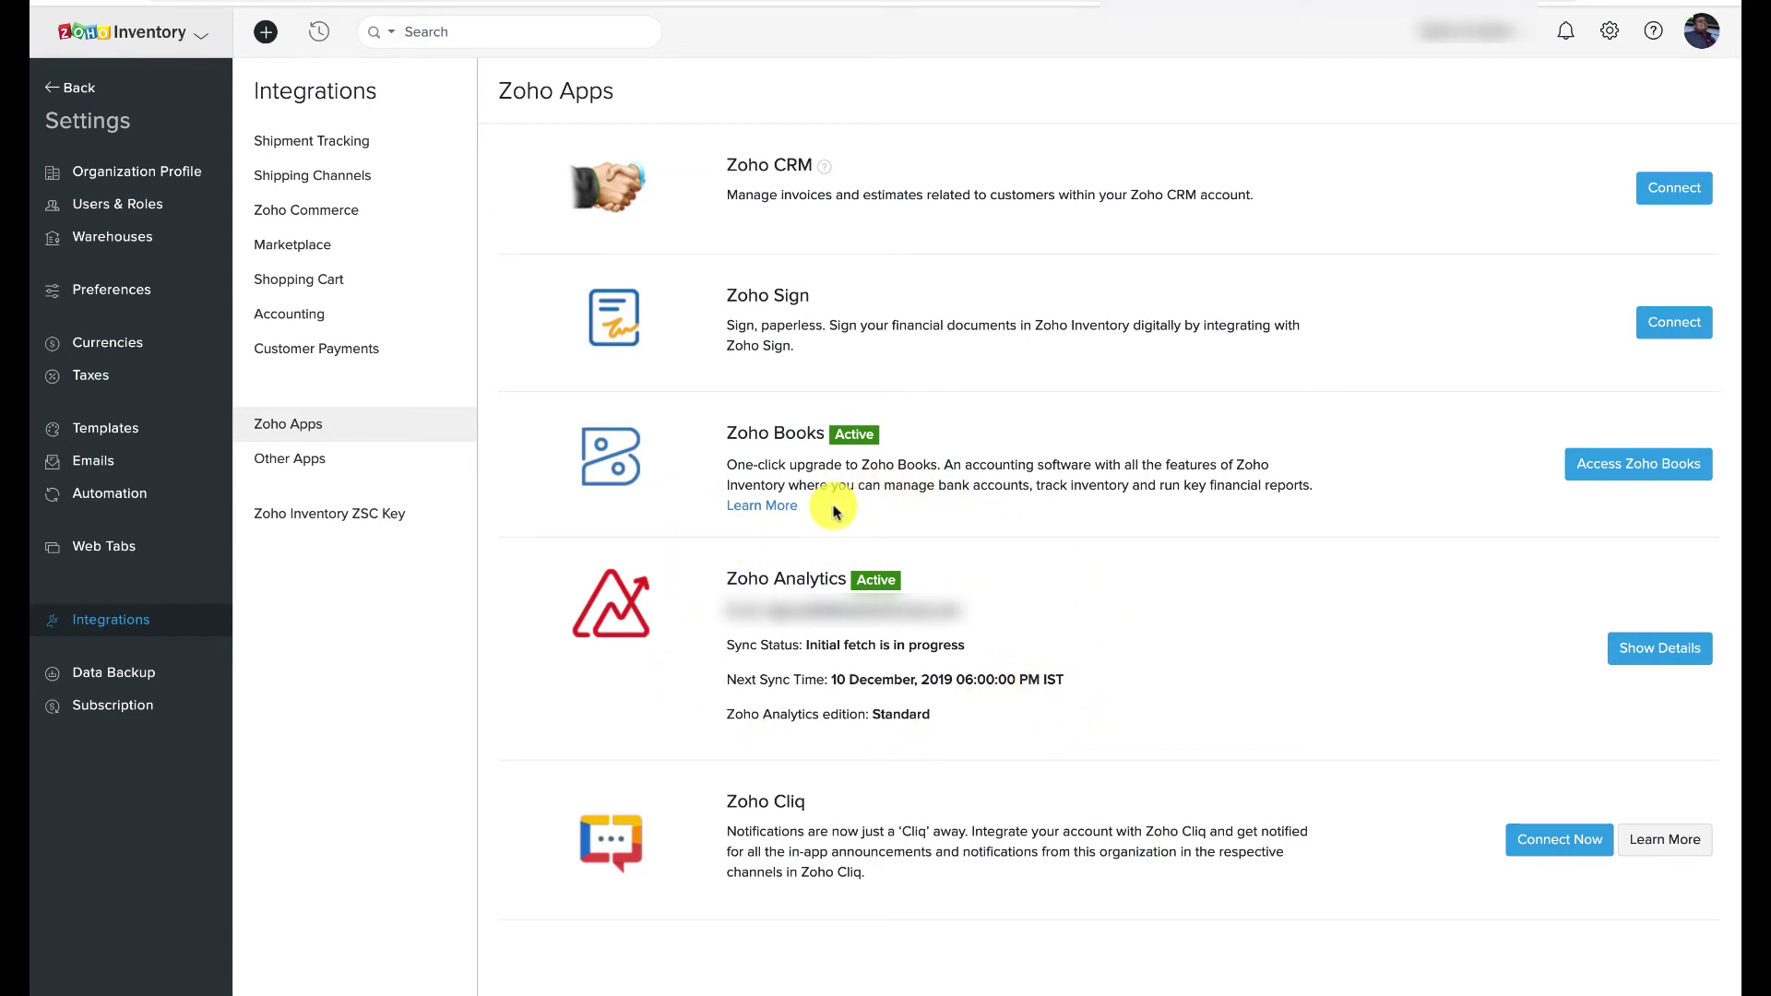
Switch to Zoho Analytics from the integration details, open the ABC Analysis Report and examine each item's total sale quantity and amount
click(1623, 651)
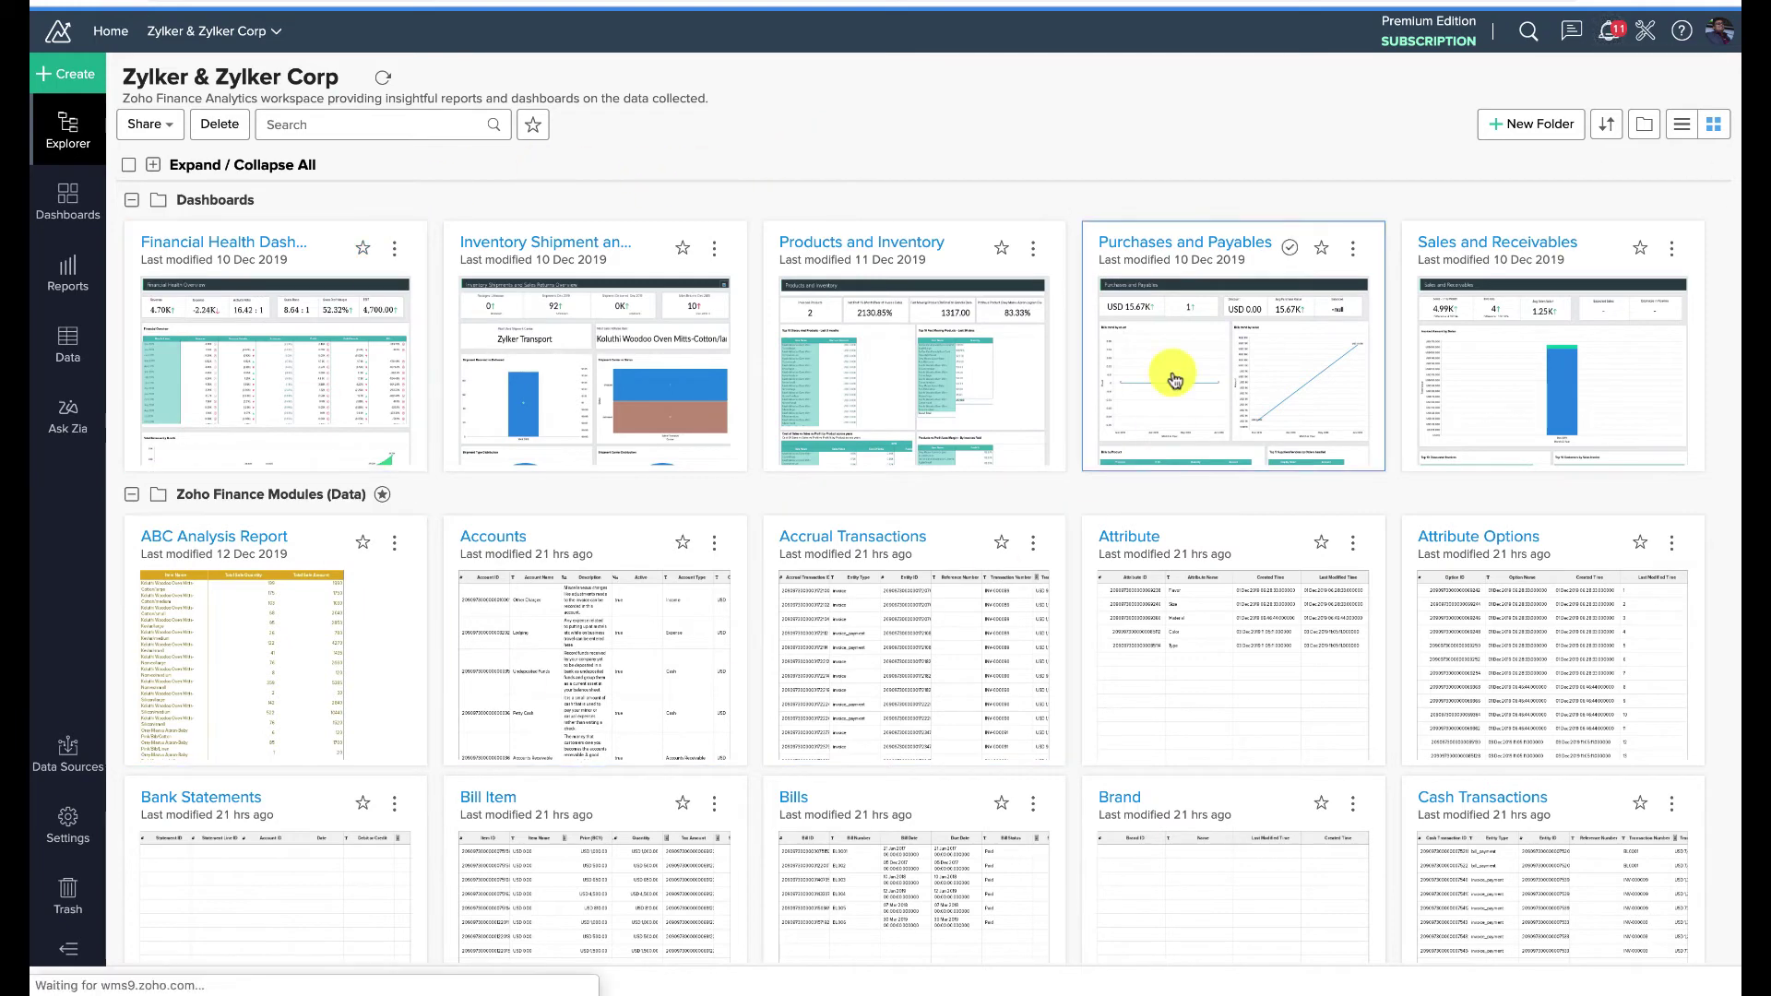
click(376, 614)
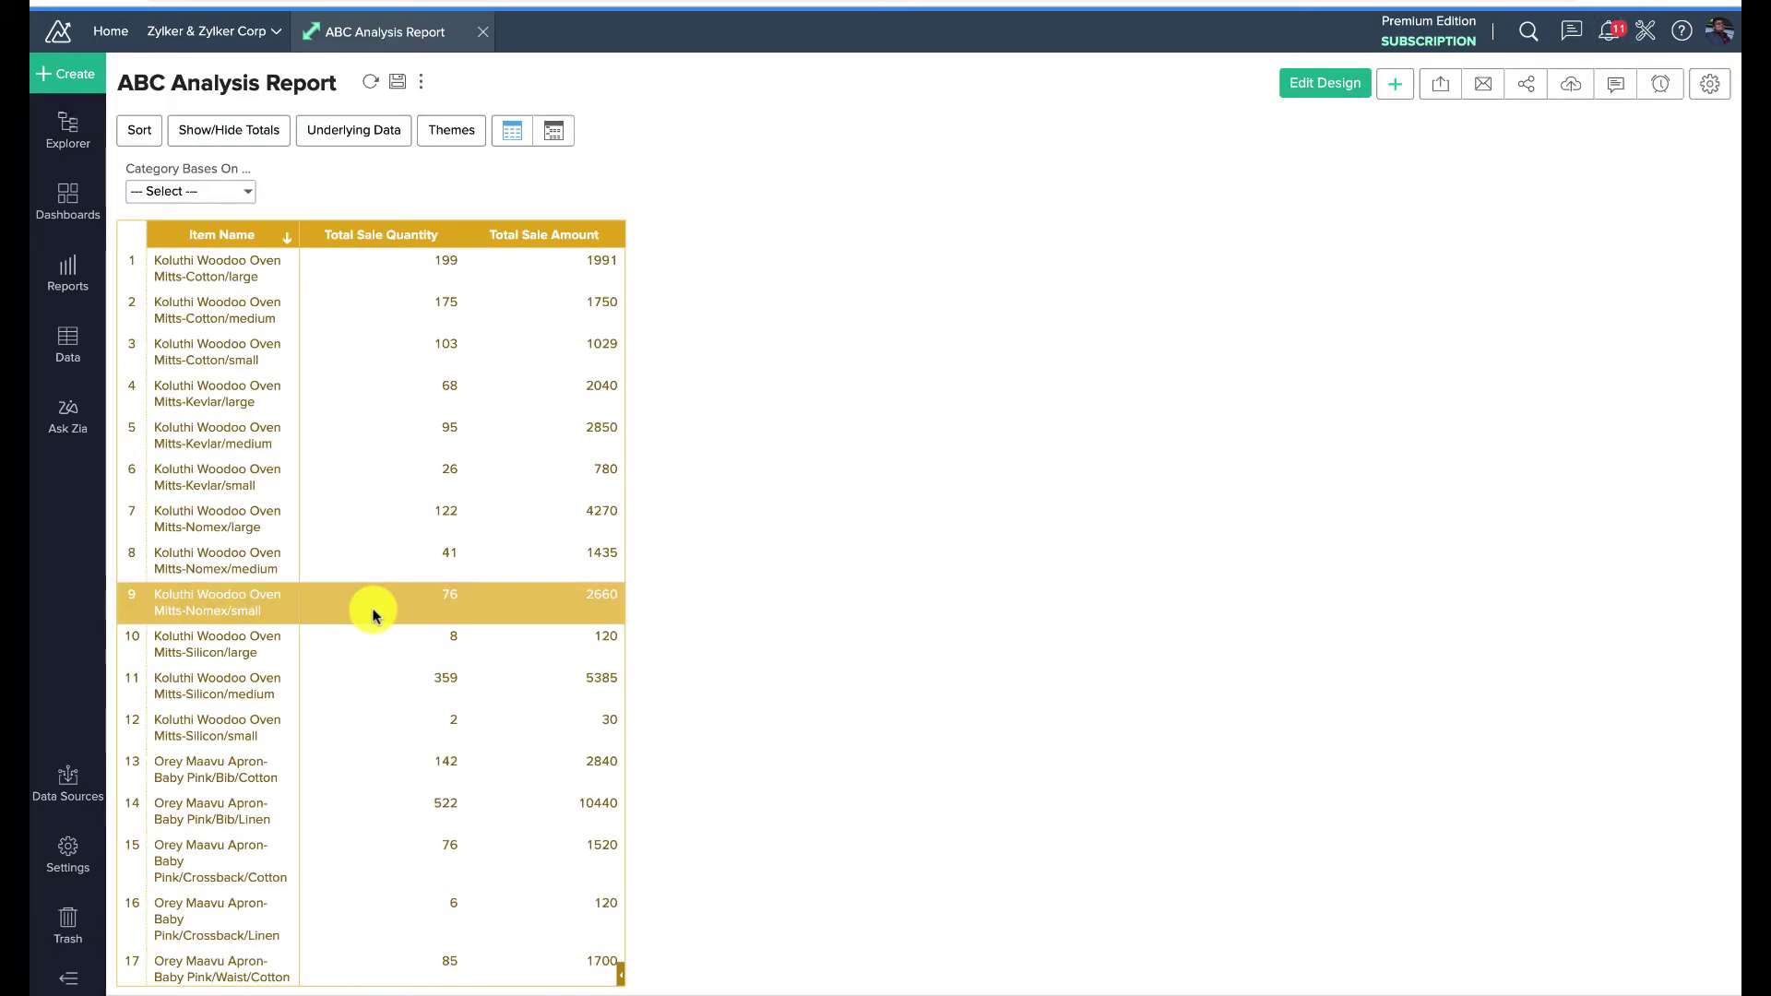
scroll(375, 614, down, 2)
scroll(375, 614, down, 4)
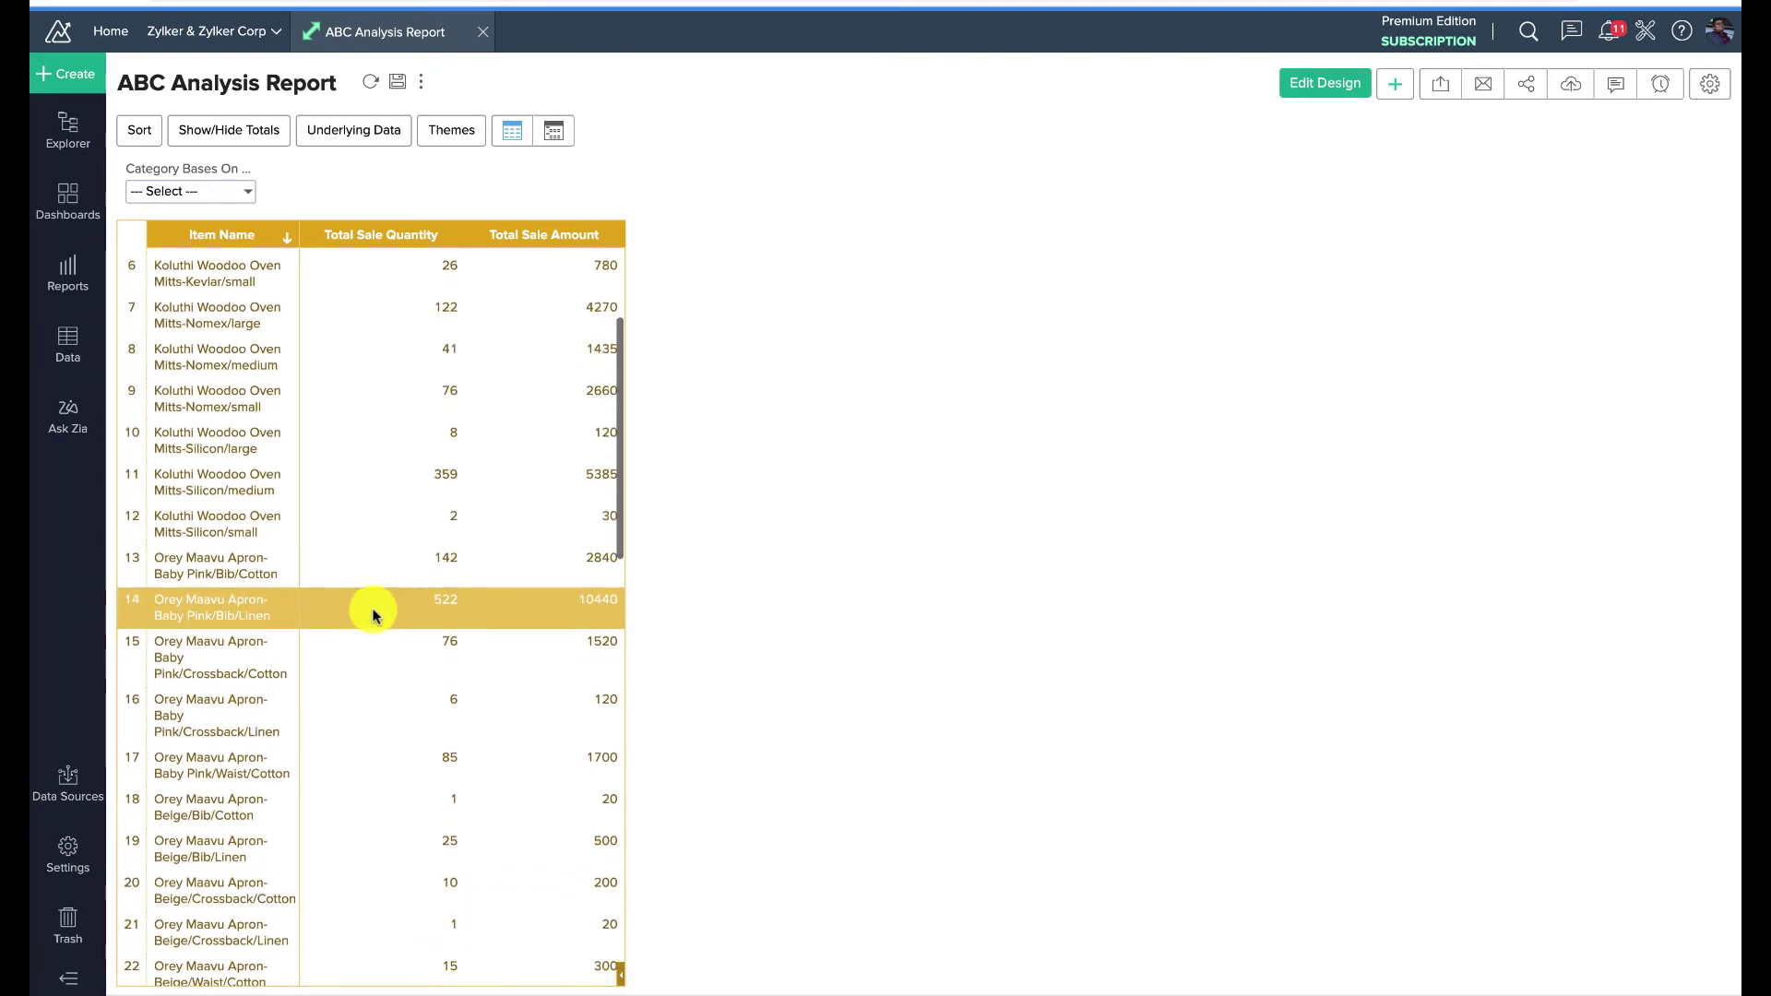
scroll(375, 614, down, 6)
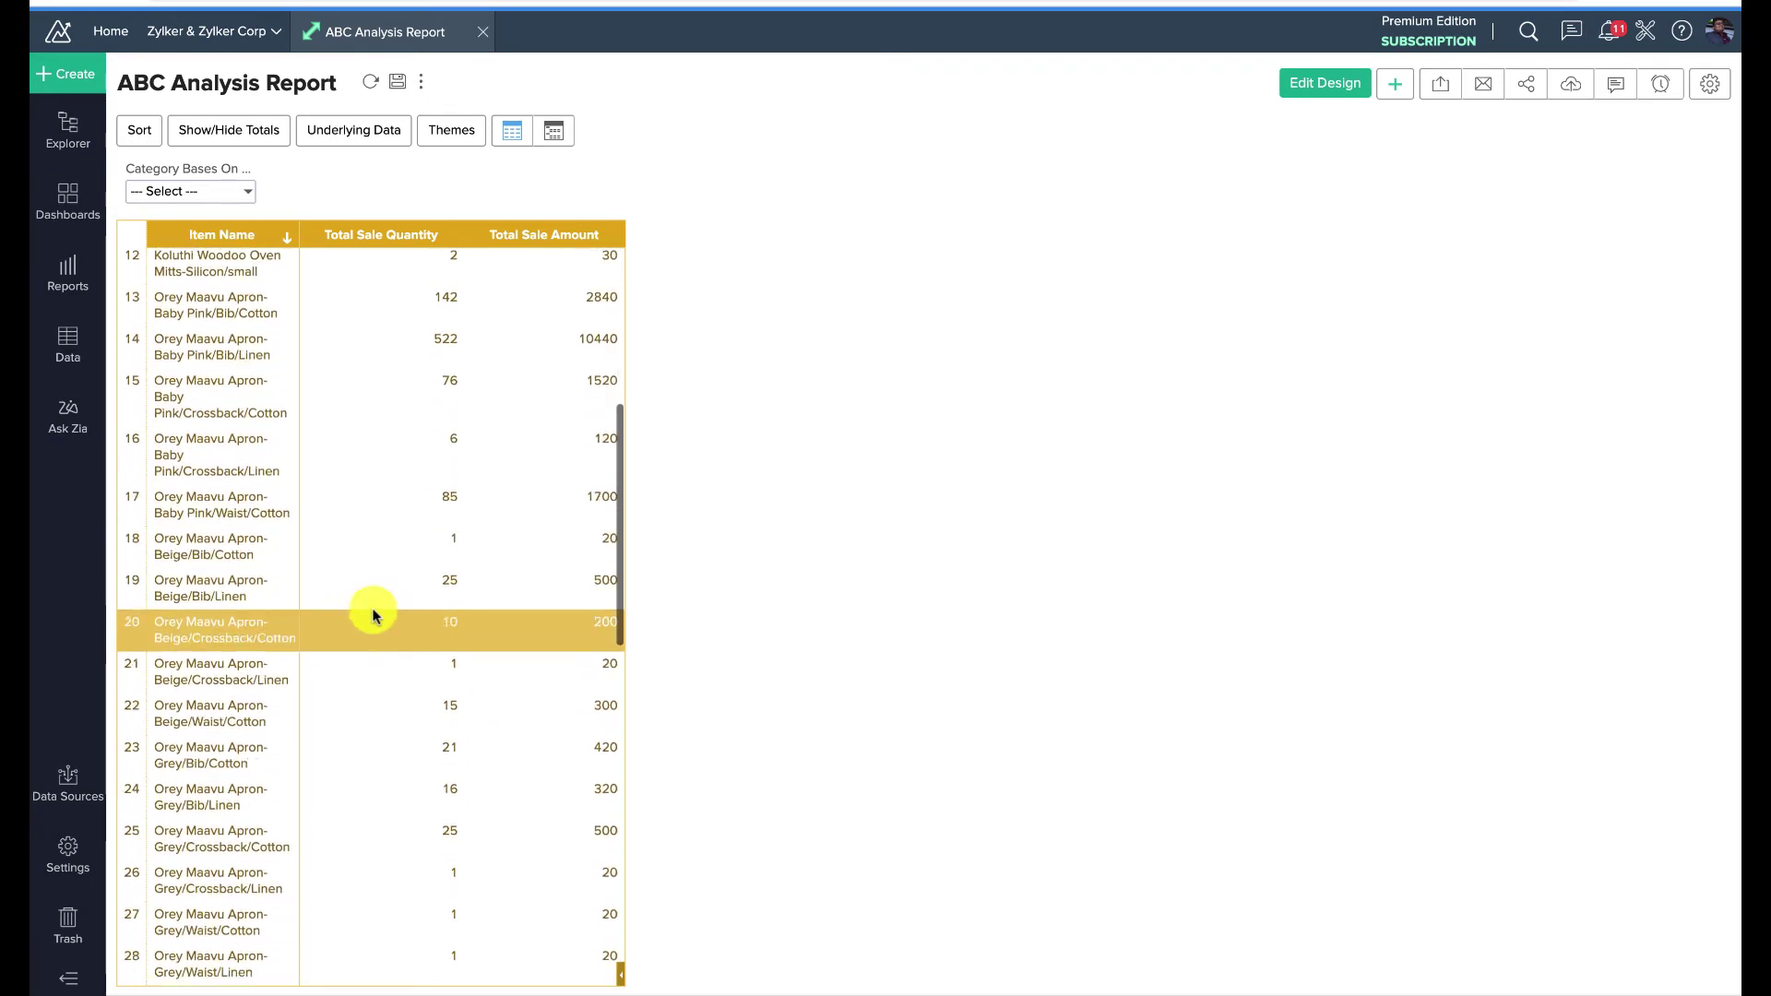
Review the remaining items of the ABC Analysis Report down to its grand summary
scroll(514, 779, down, 4)
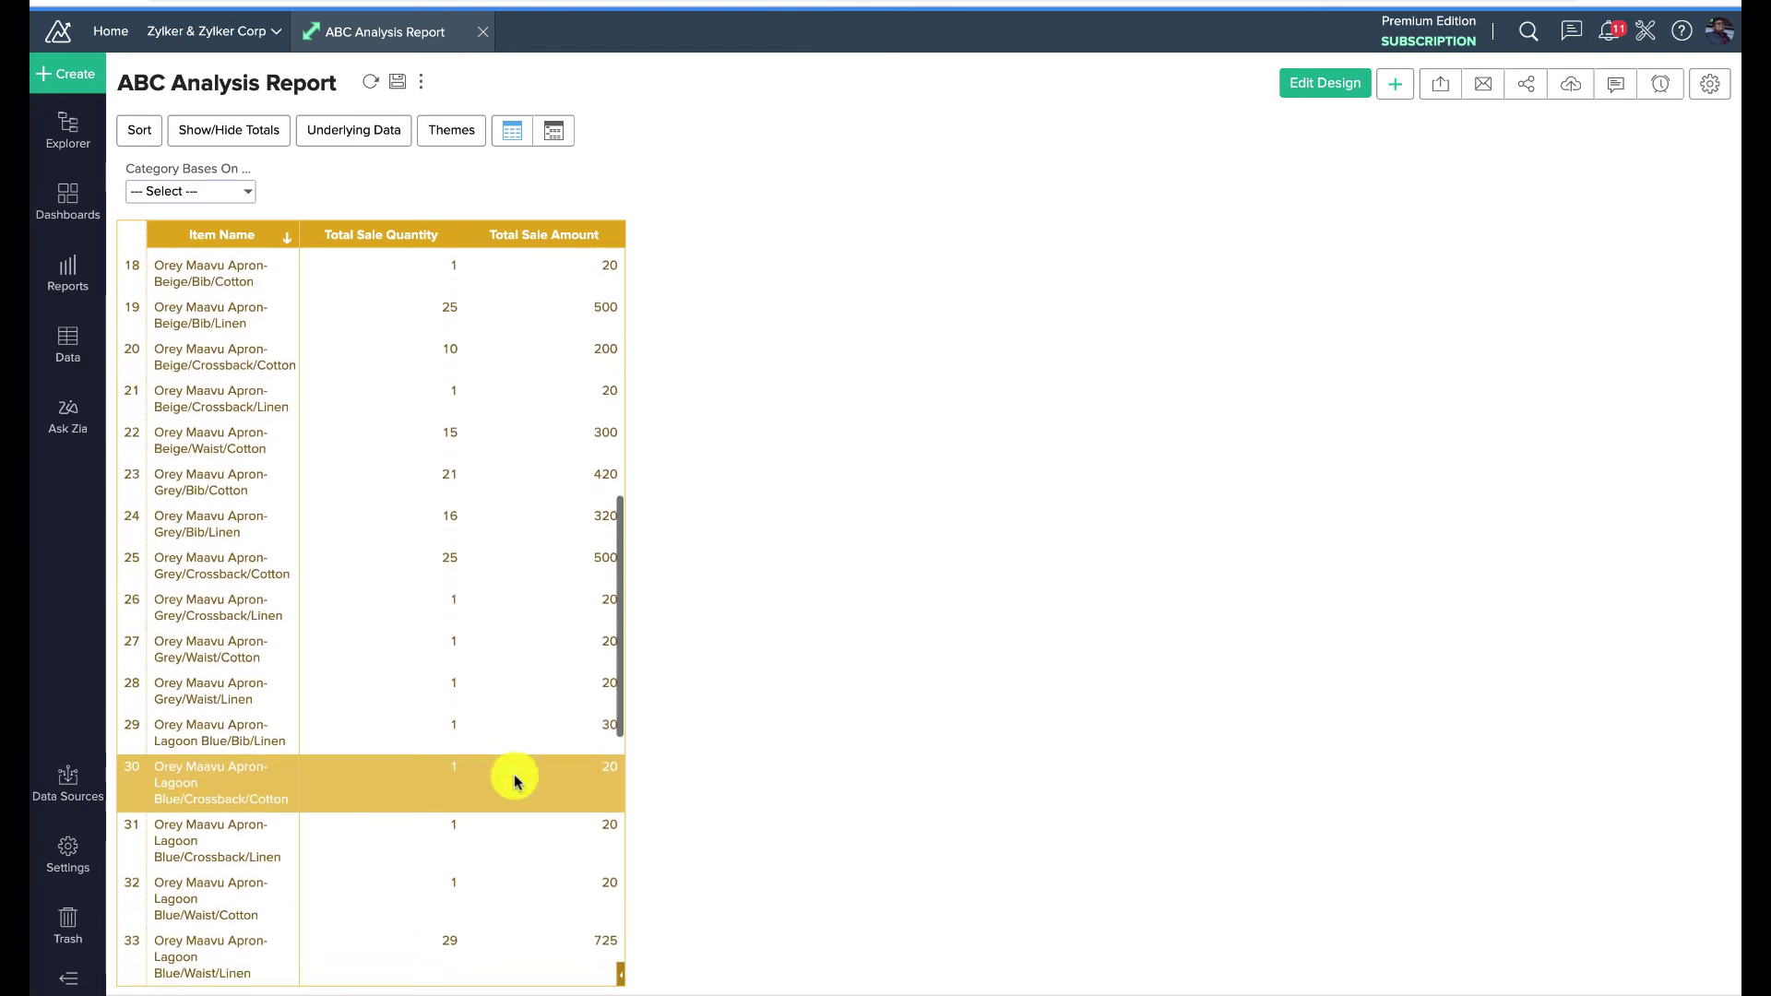
scroll(513, 779, down, 8)
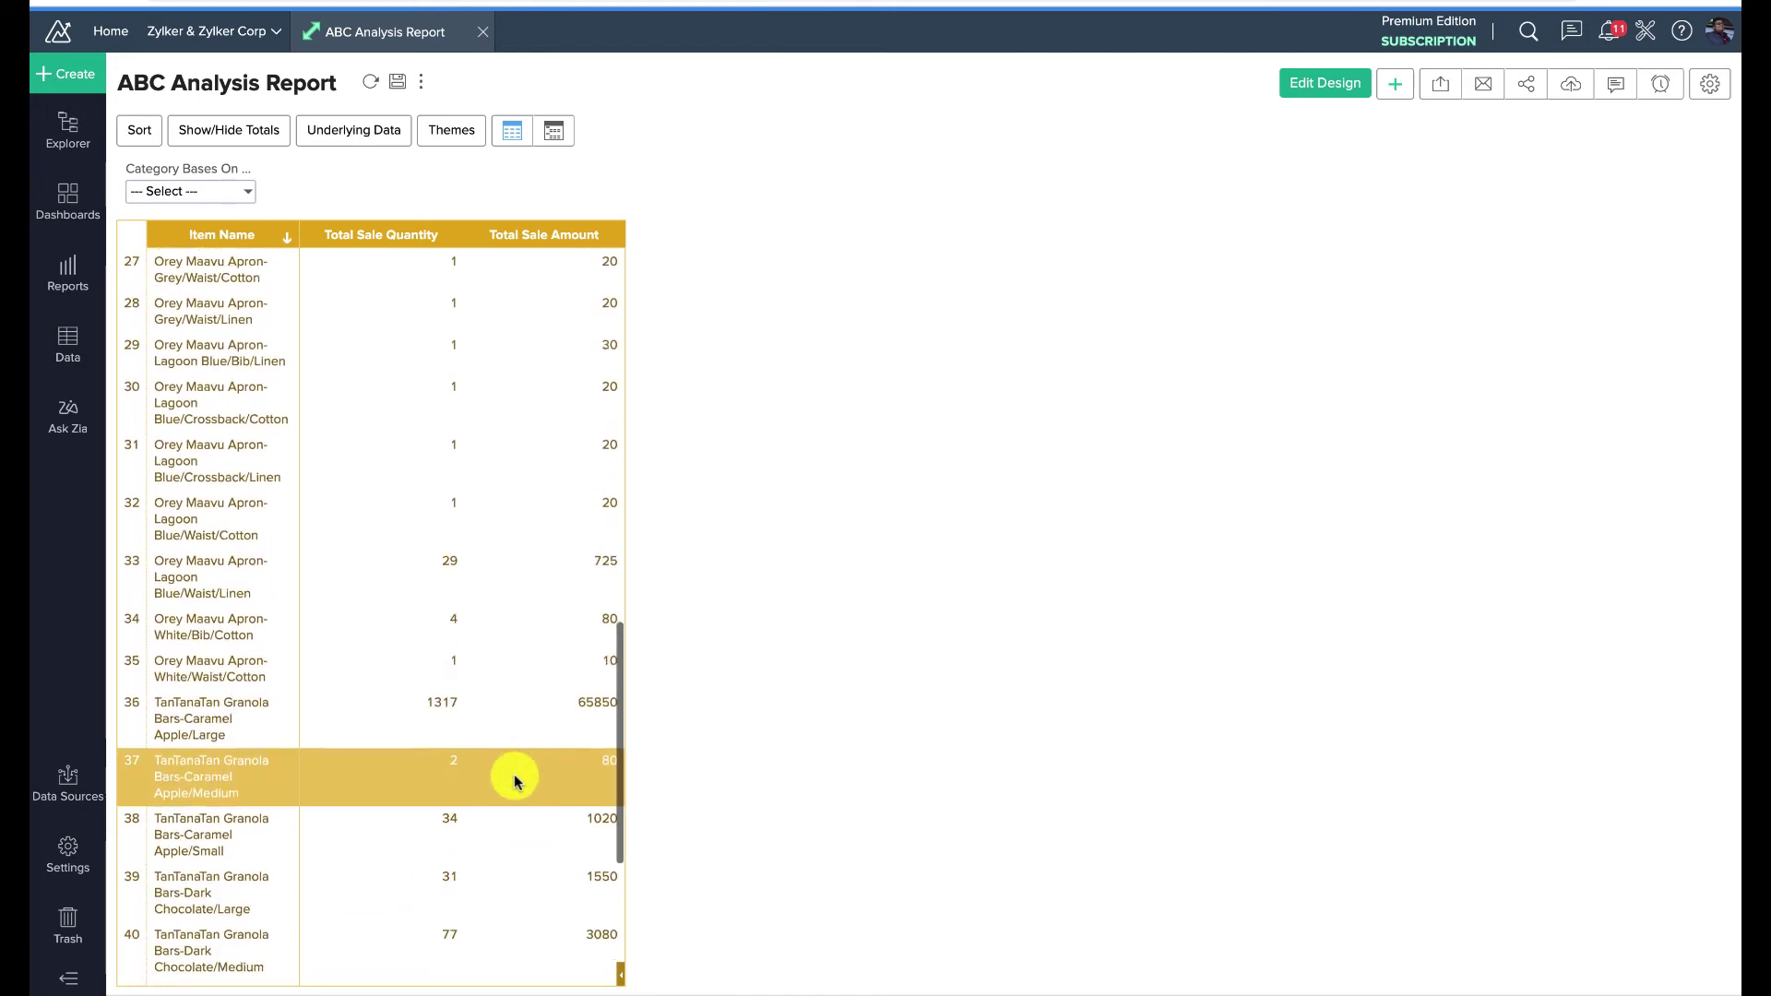
scroll(513, 779, down, 5)
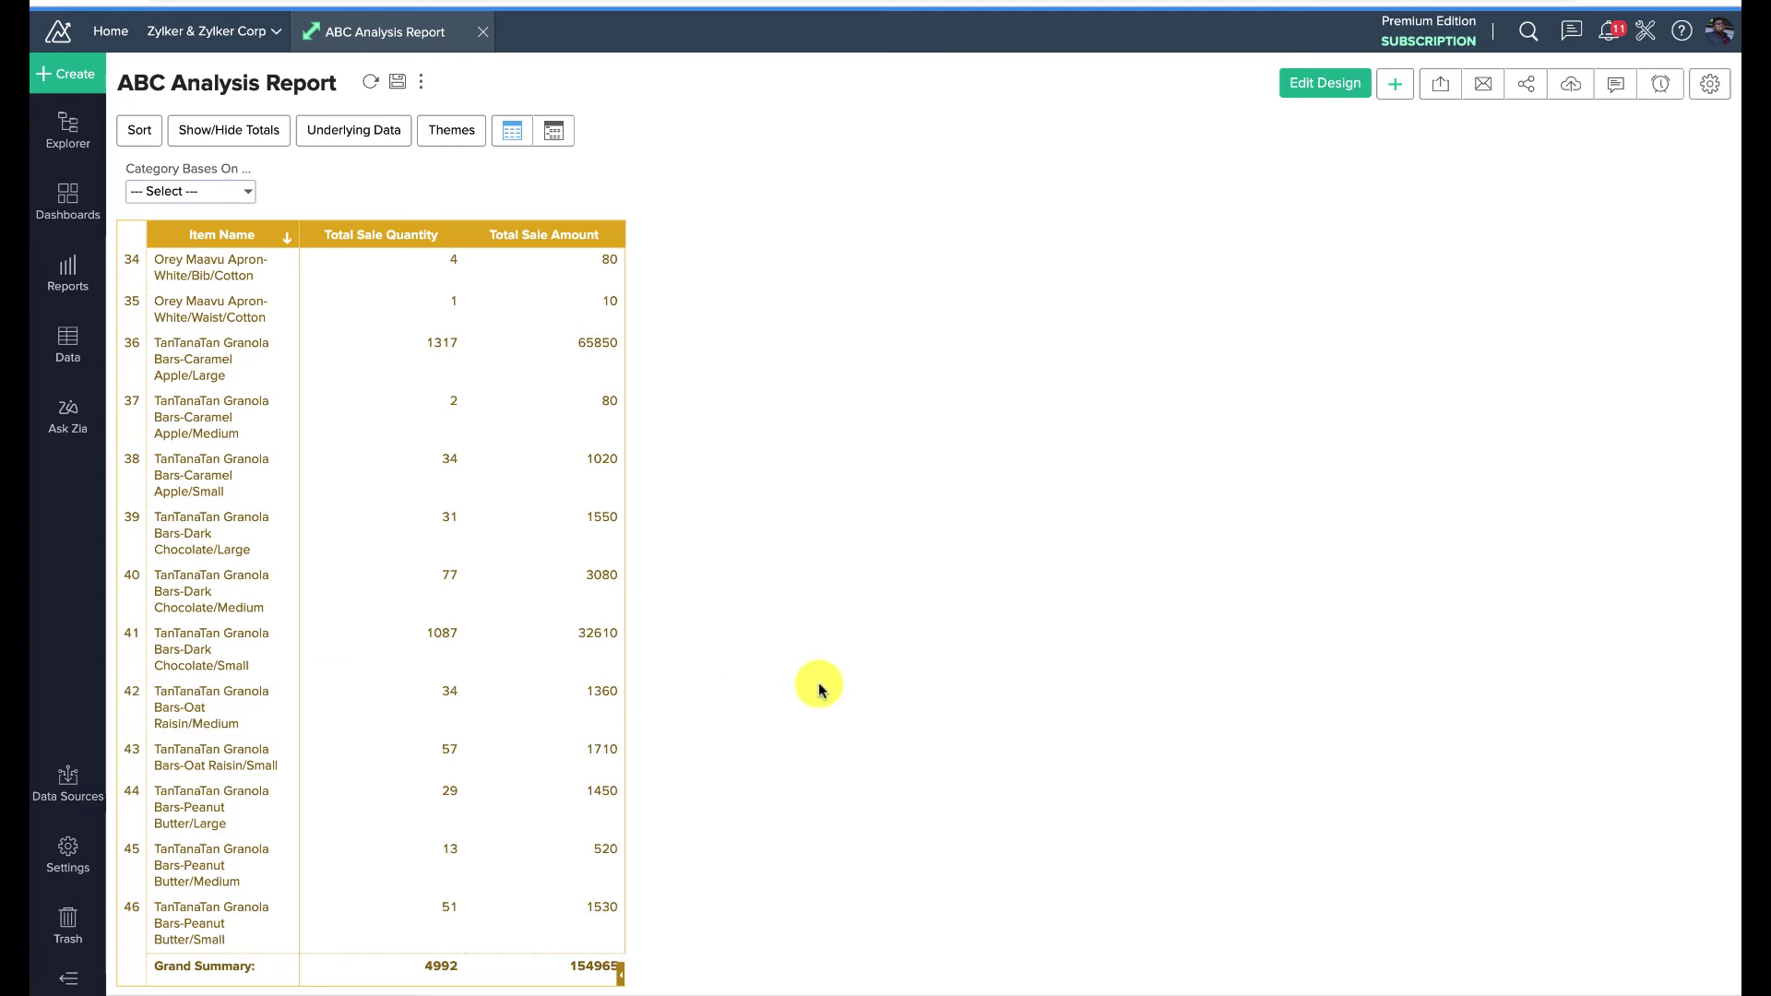
Open the New Dashboard under Zoho Finance Modules (Data) and examine its inventory, sales, returns and cash flow reports
click(51, 199)
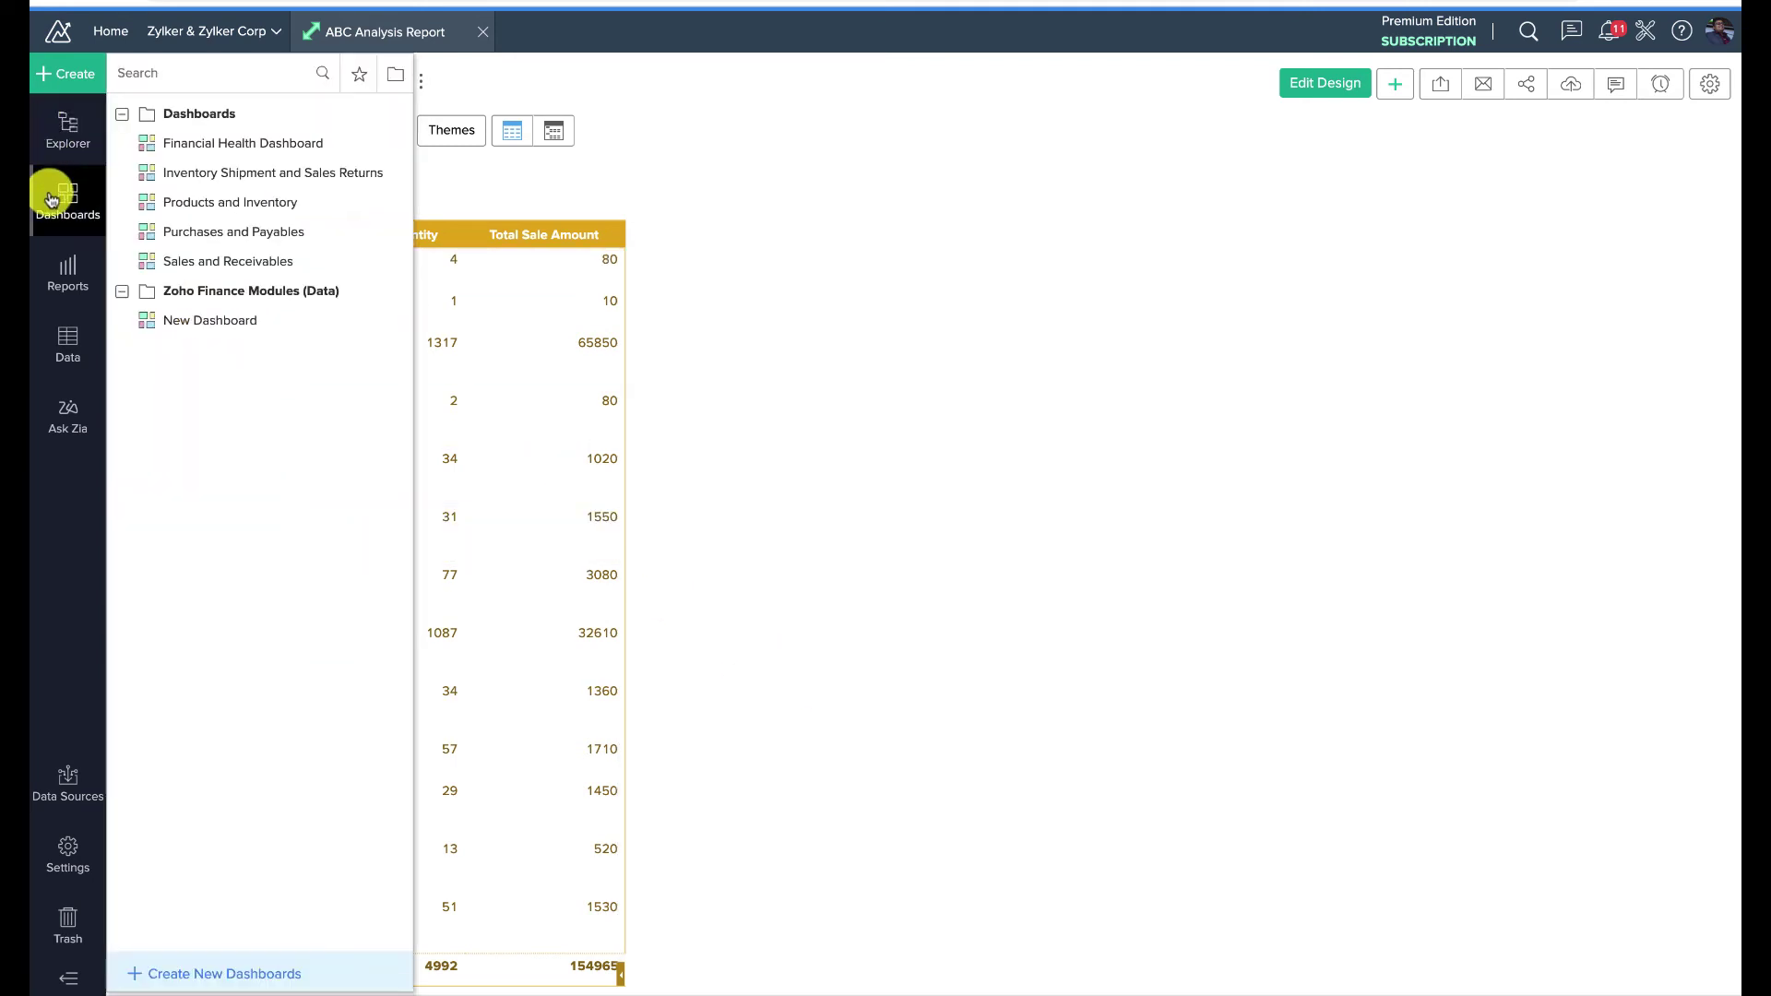
click(195, 320)
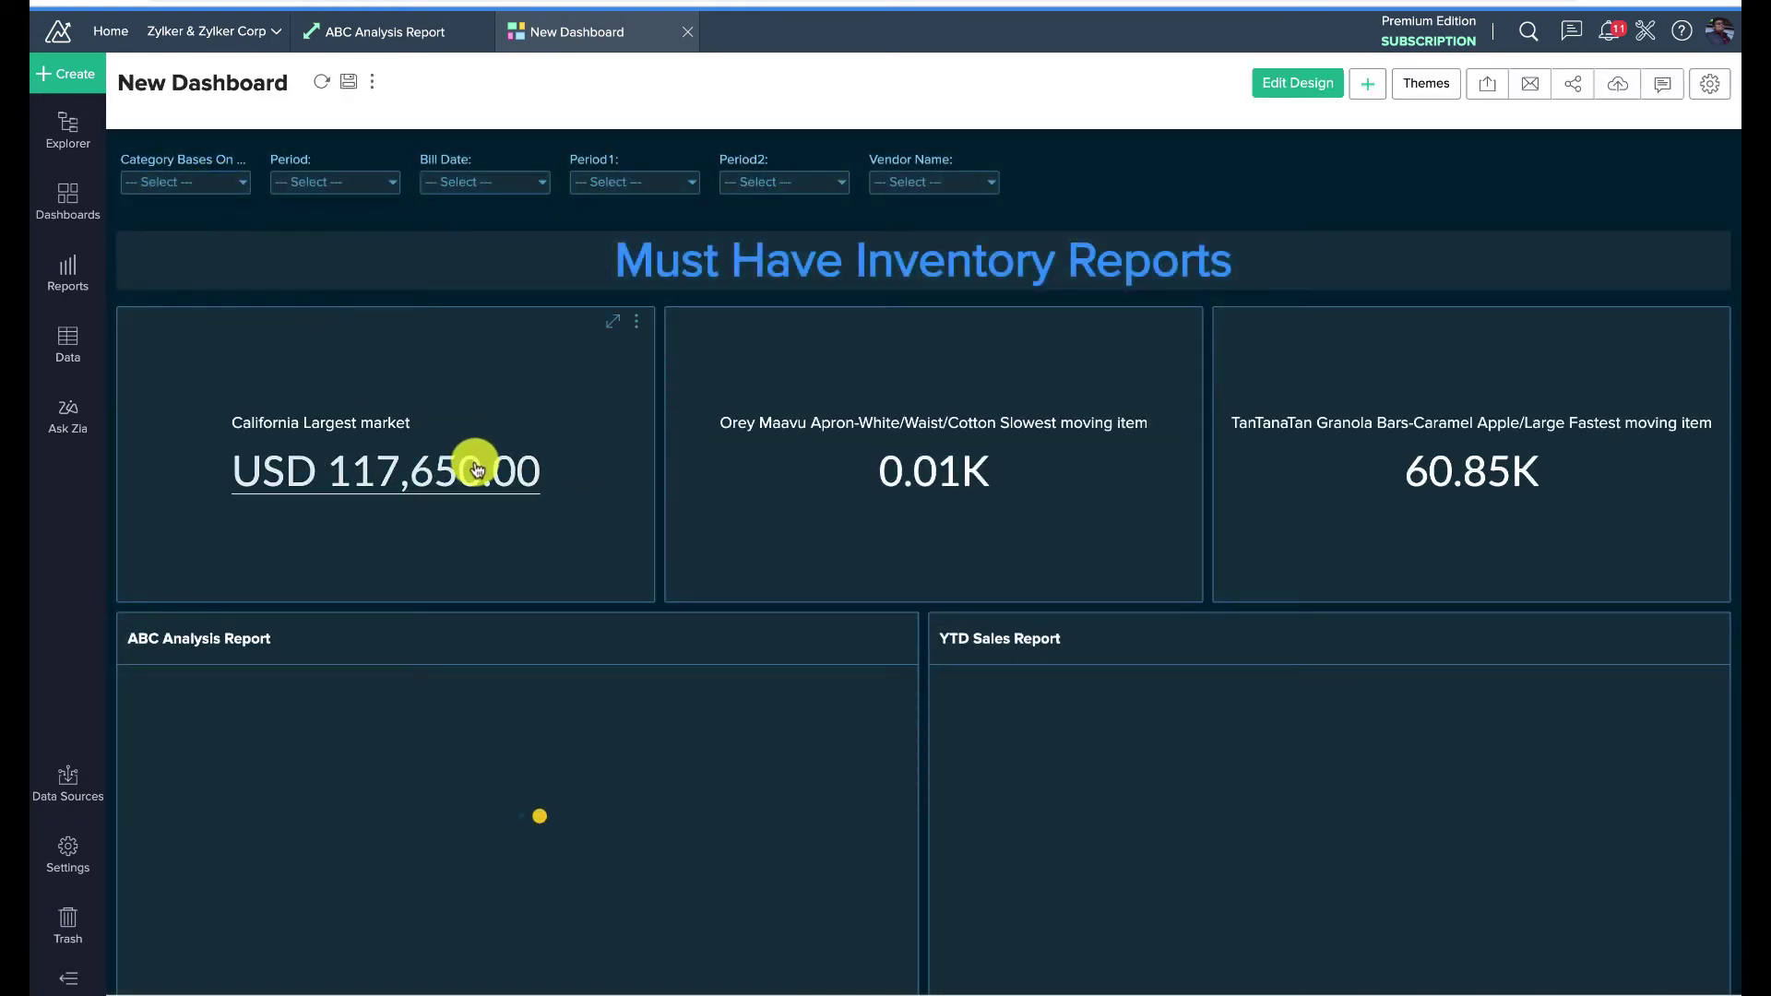
scroll(474, 466, down, 3)
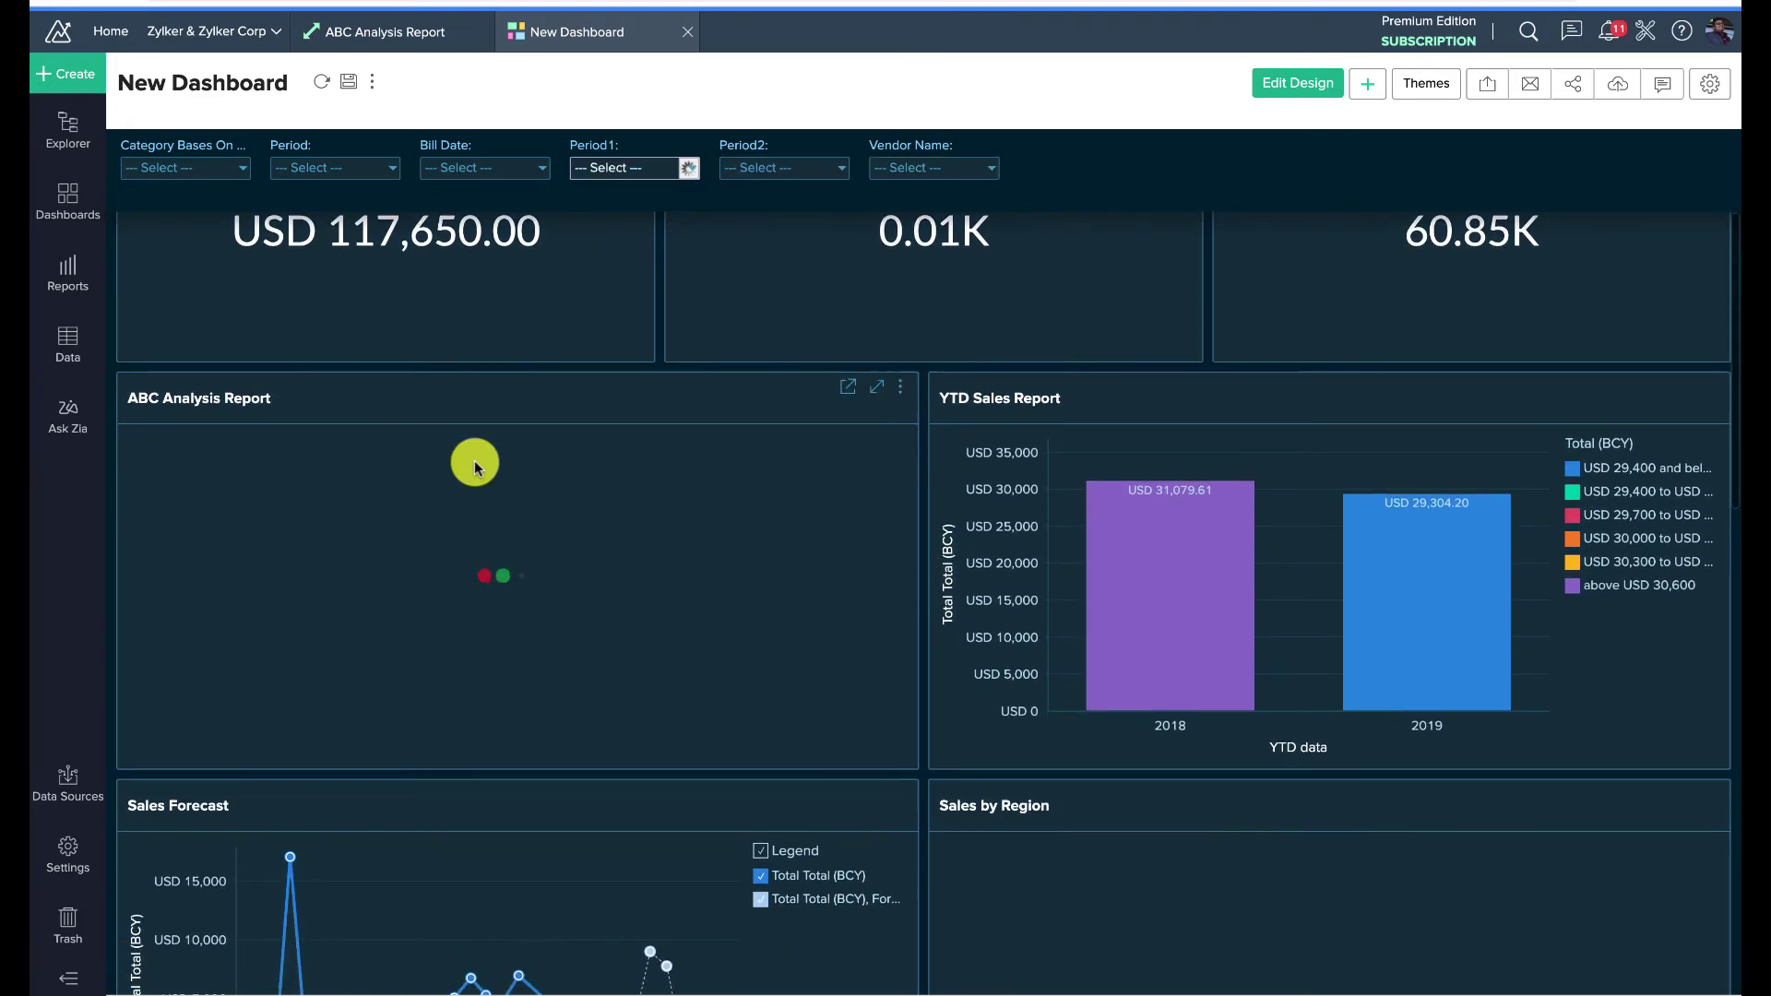
scroll(475, 466, down, 3)
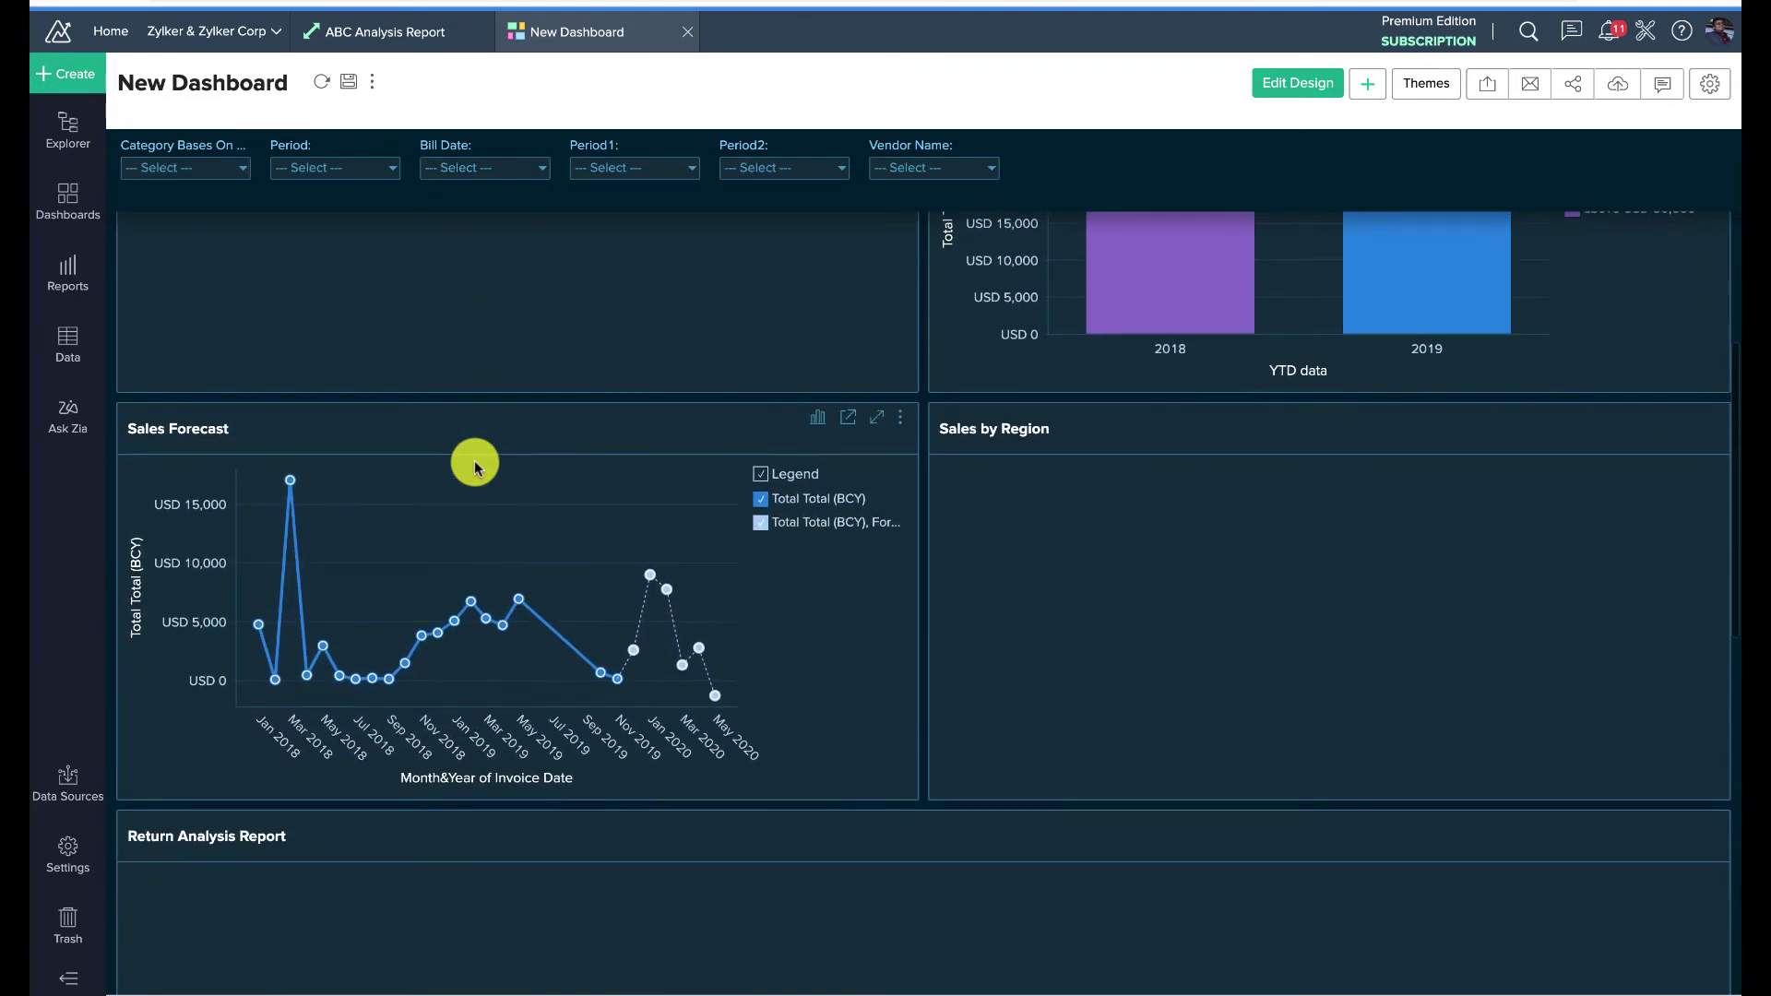
scroll(474, 466, up, 1)
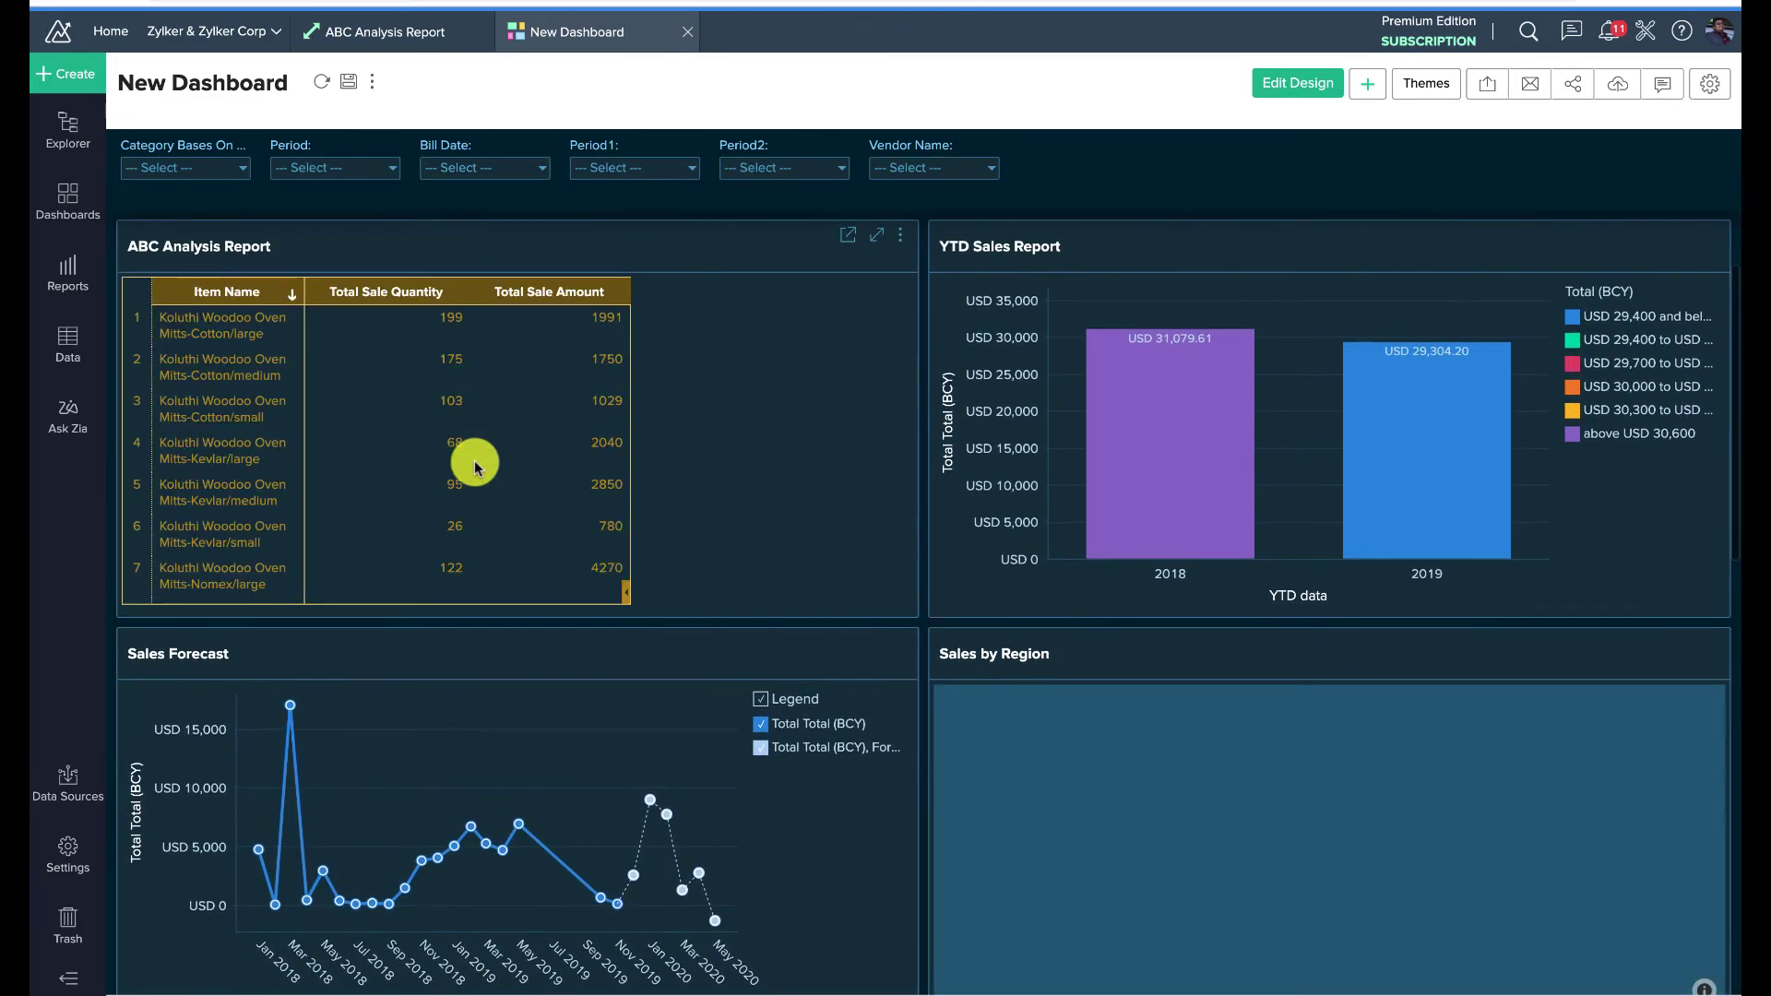
scroll(474, 466, down, 7)
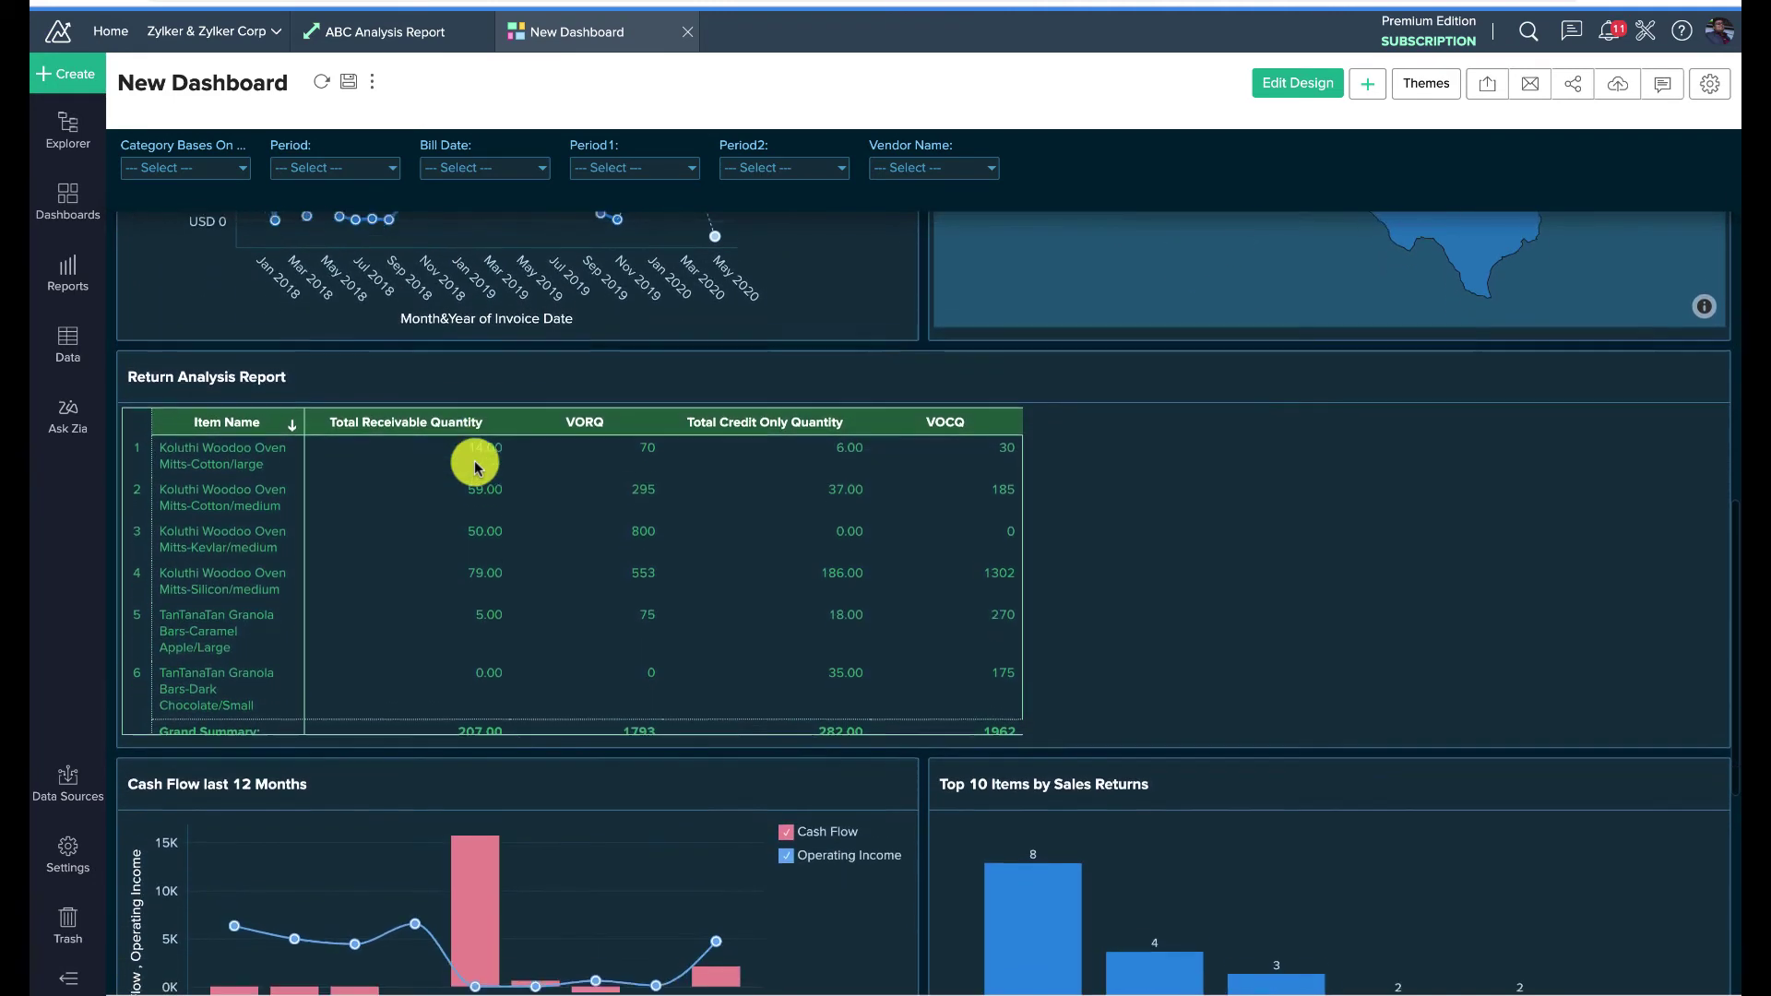
scroll(474, 466, down, 5)
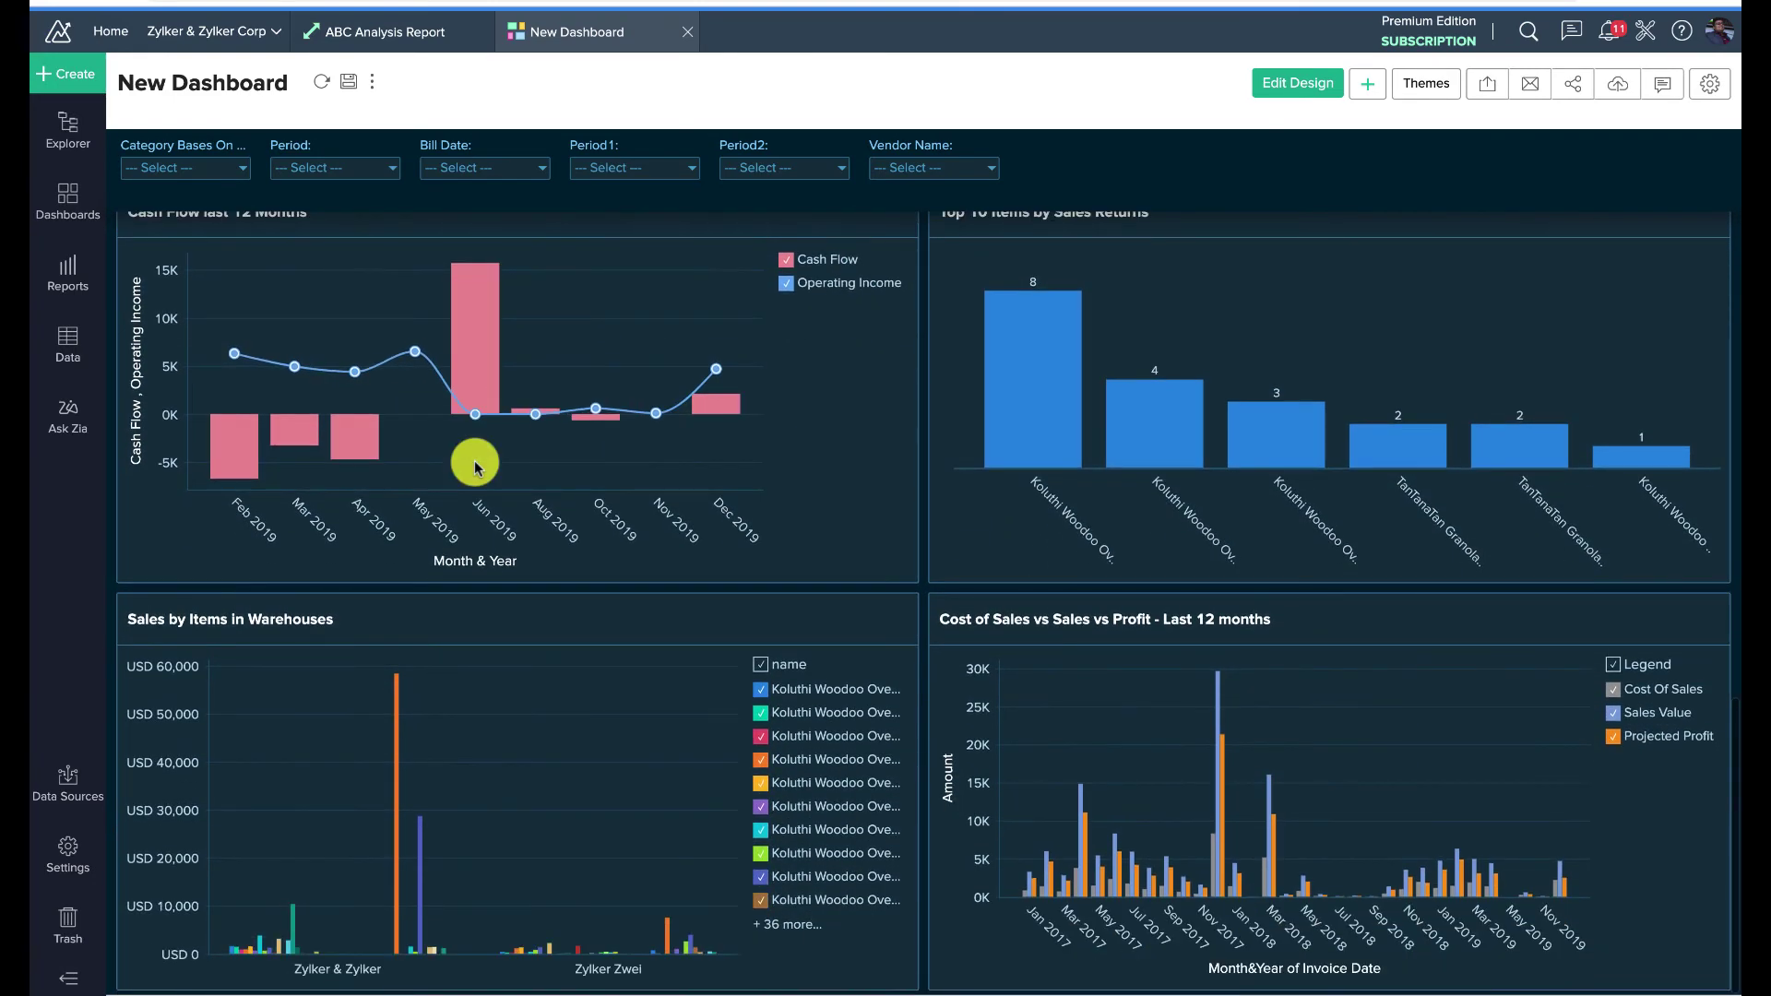
scroll(474, 465, up, 15)
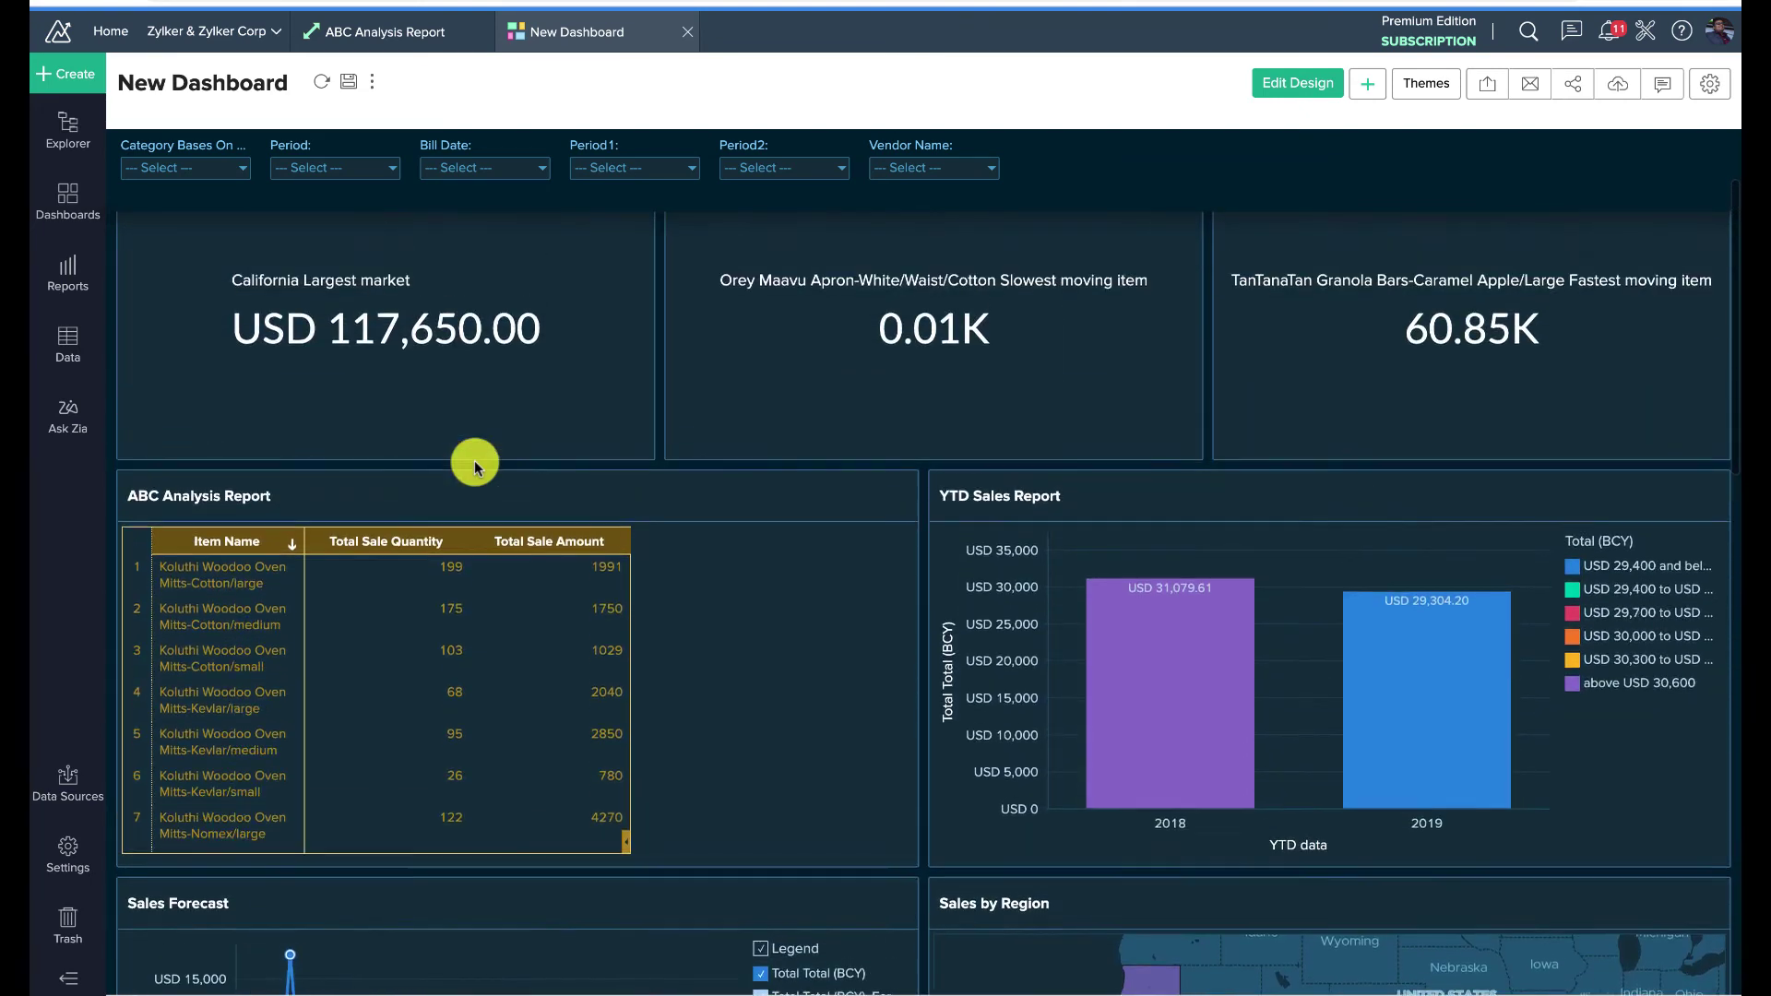
scroll(474, 466, up, 2)
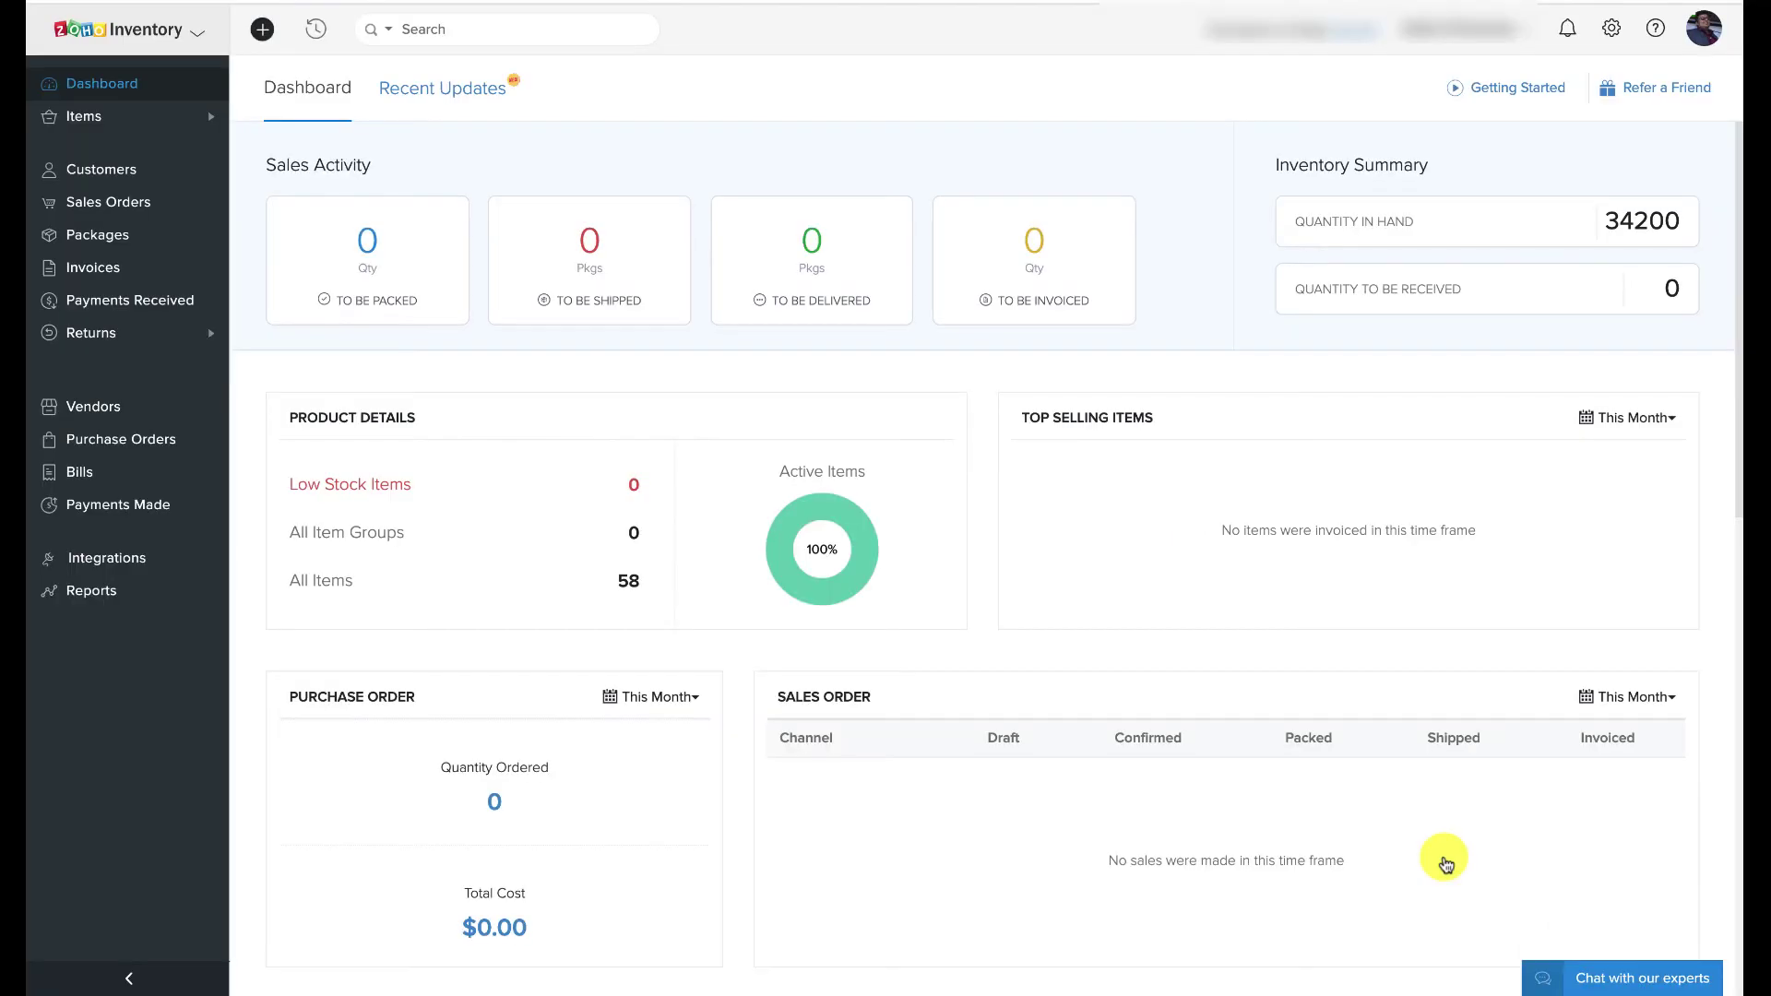
In Zoho Inventory, start a new inventory quantity adjustment with the reason Inventory Revaluation
click(130, 112)
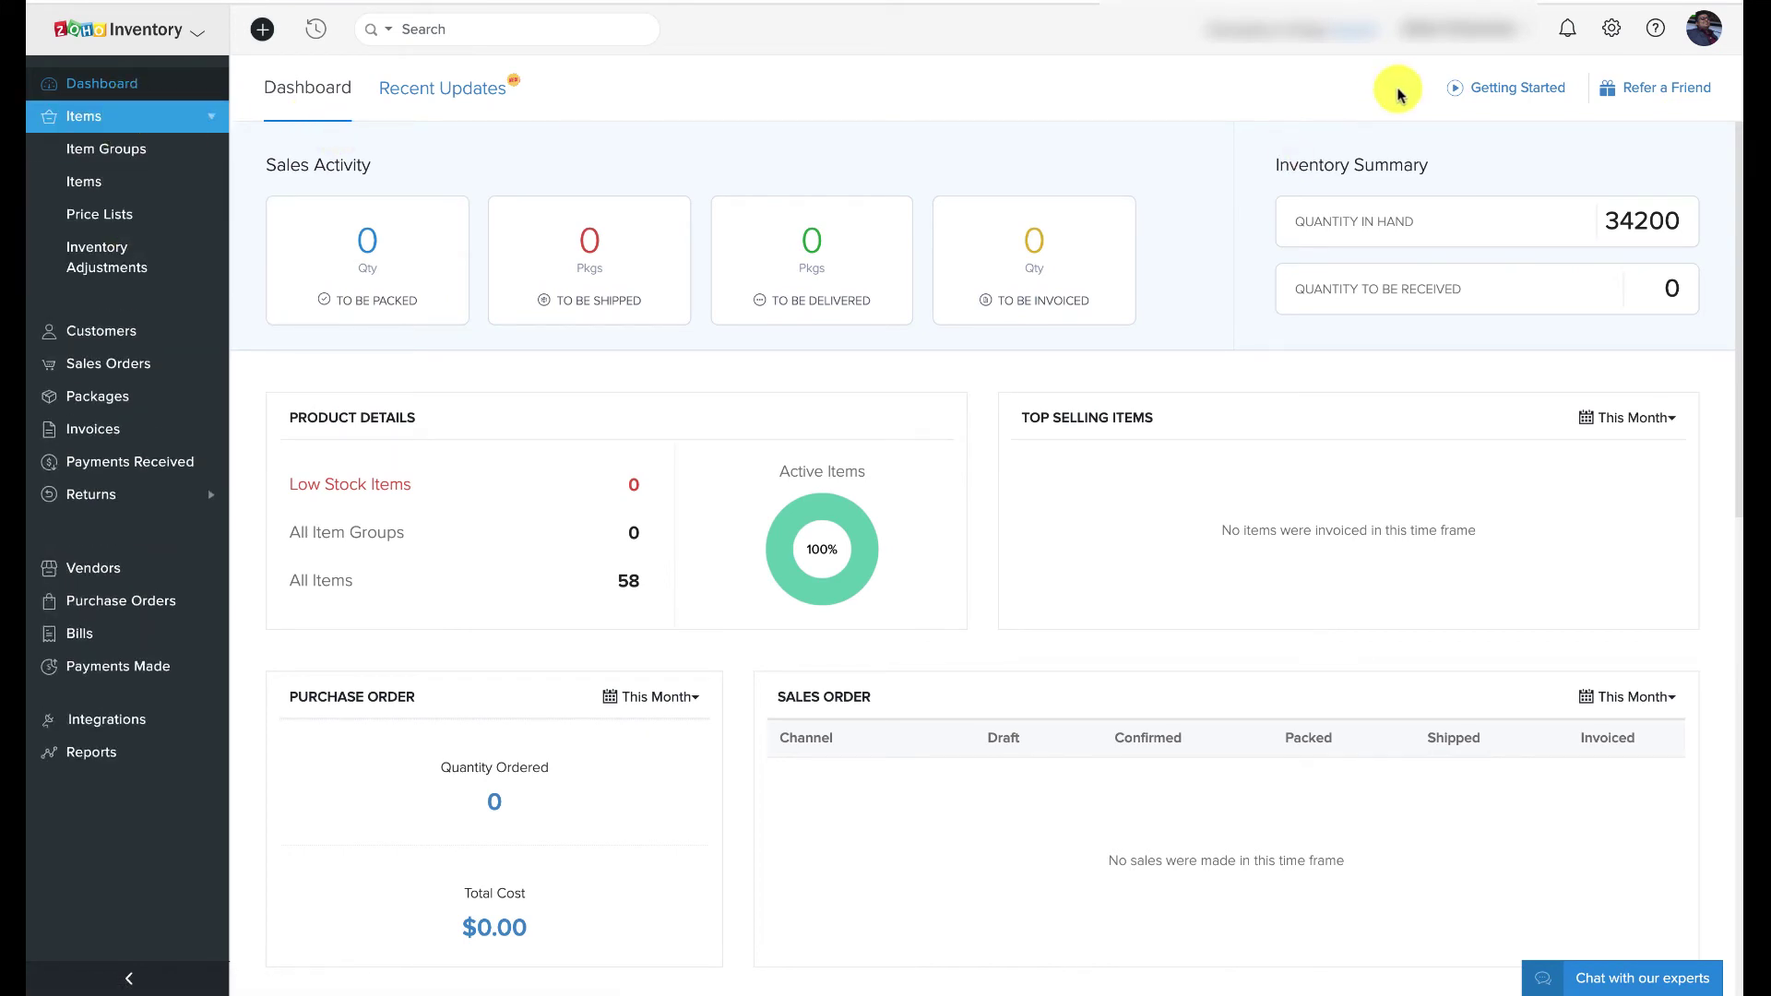
click(152, 255)
click(1512, 87)
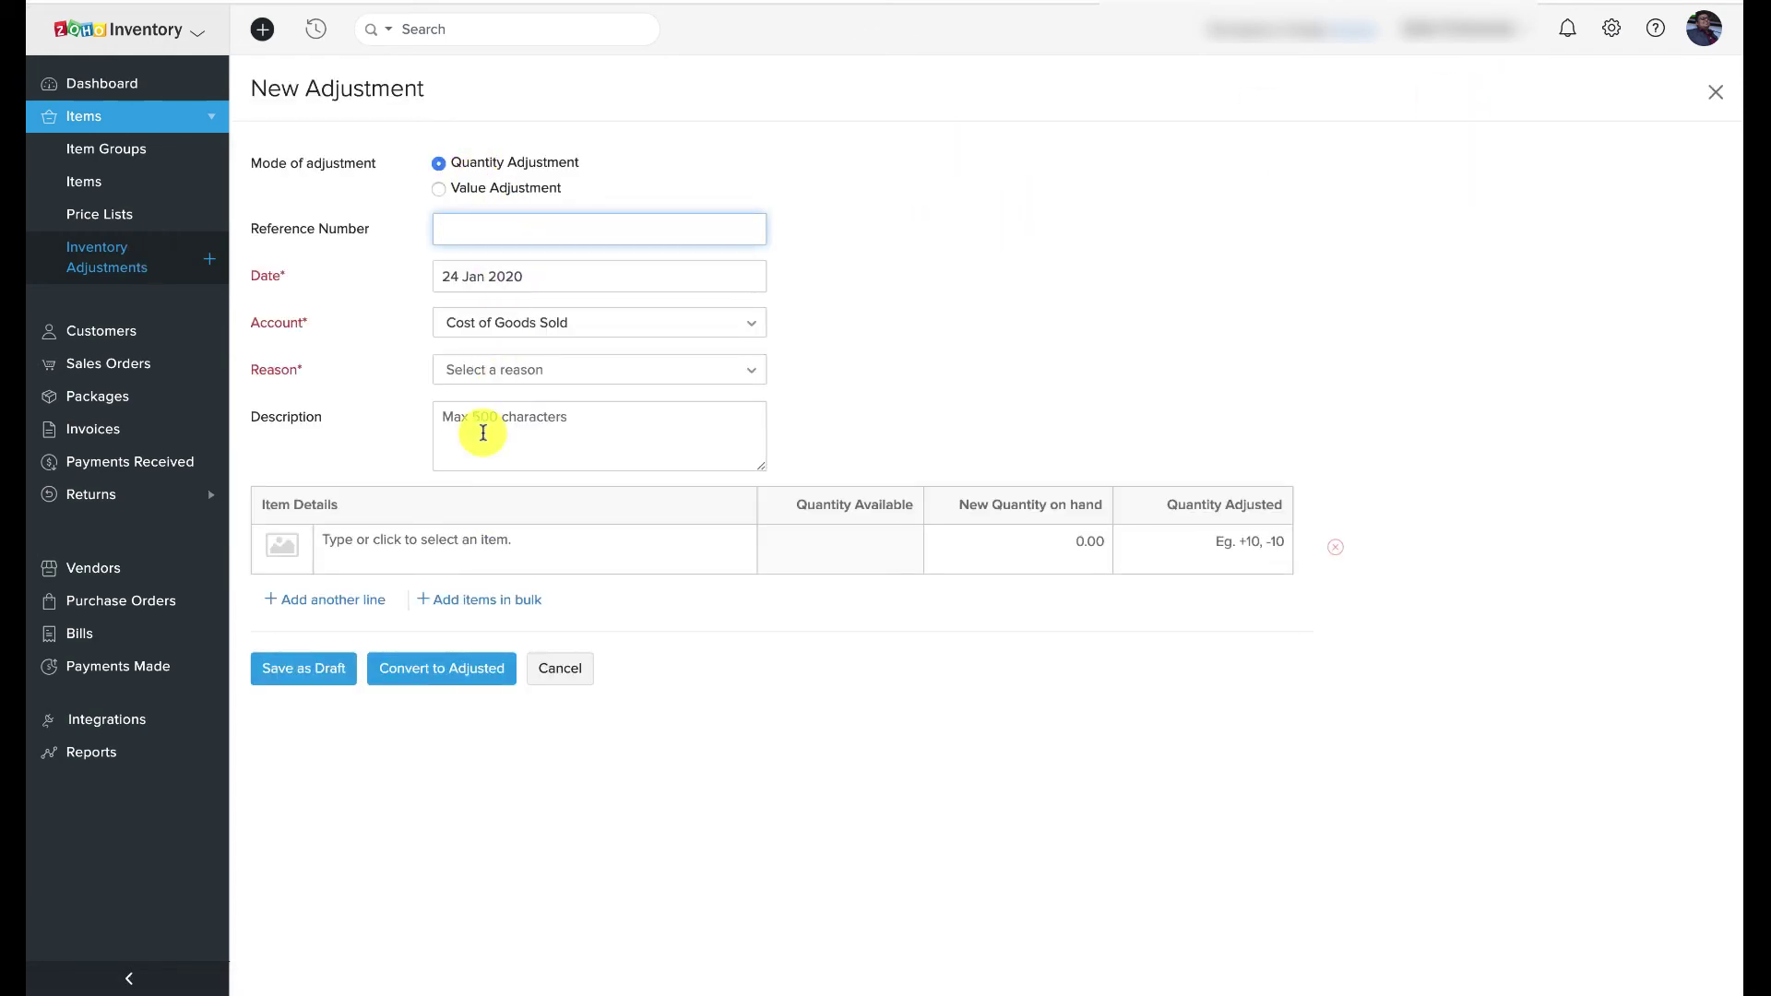
click(489, 369)
click(498, 583)
Add Koluthi Woodoo Oven Mitts-Cotton/large to the adjustment with a new quantity on hand of 98
click(504, 537)
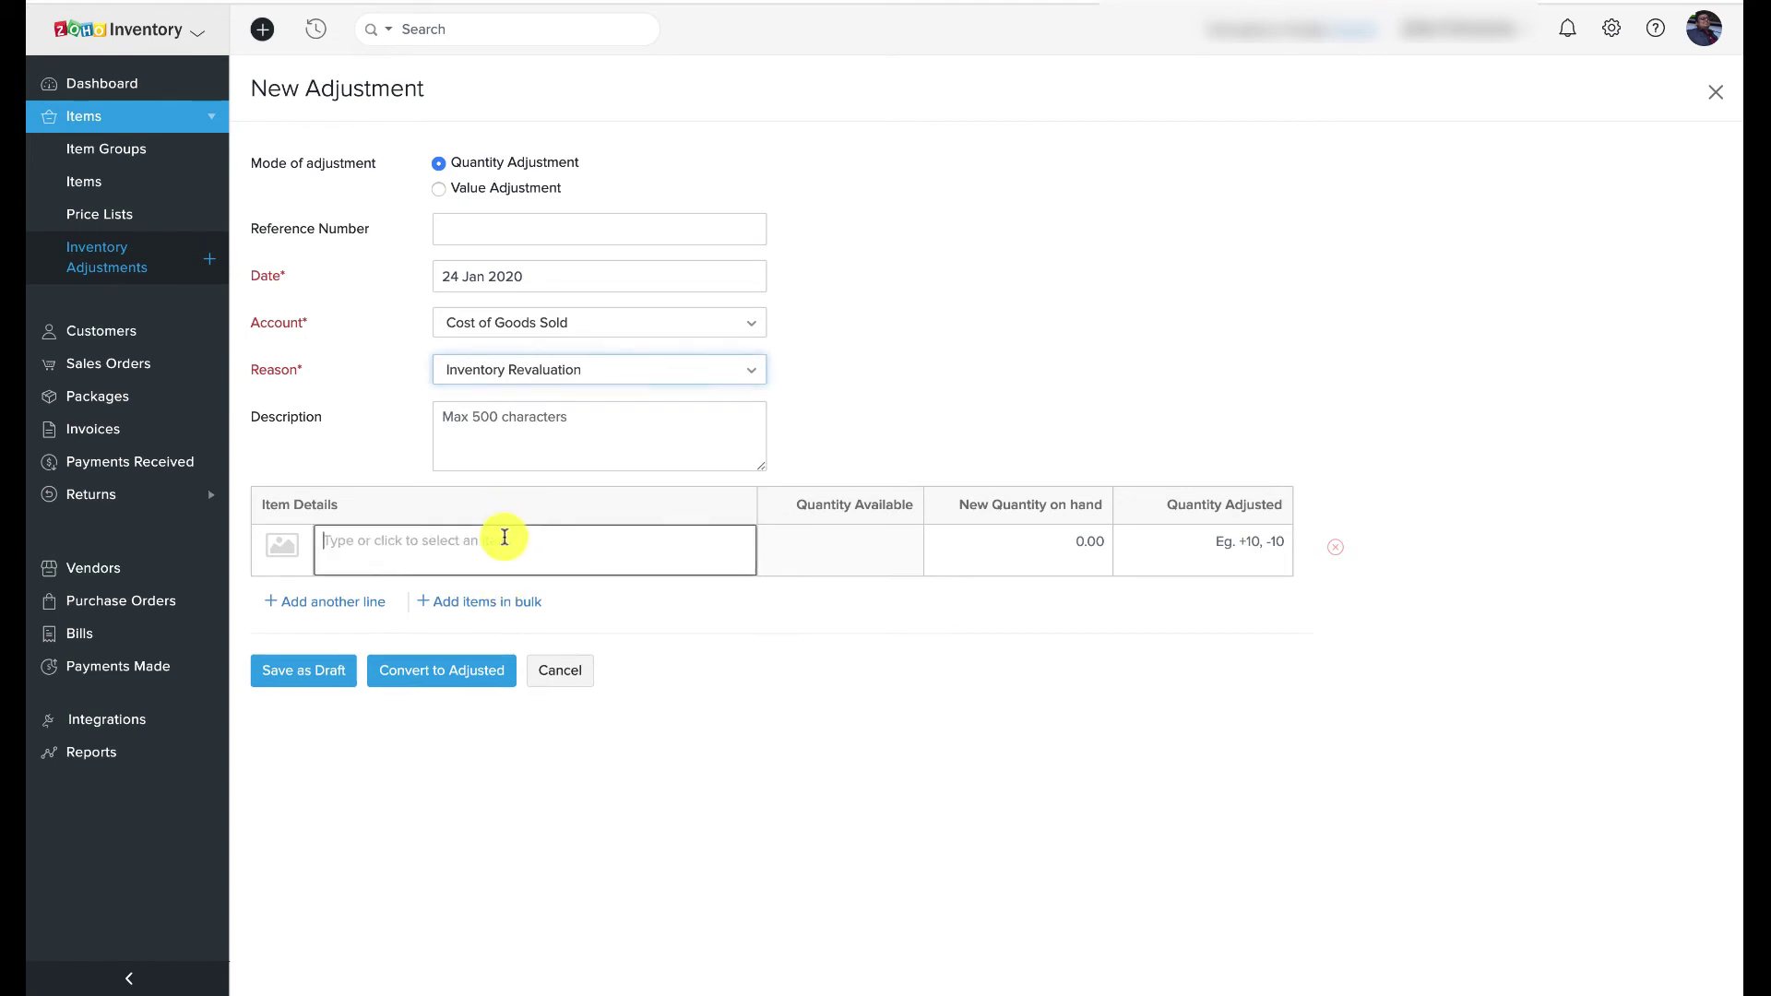
click(498, 605)
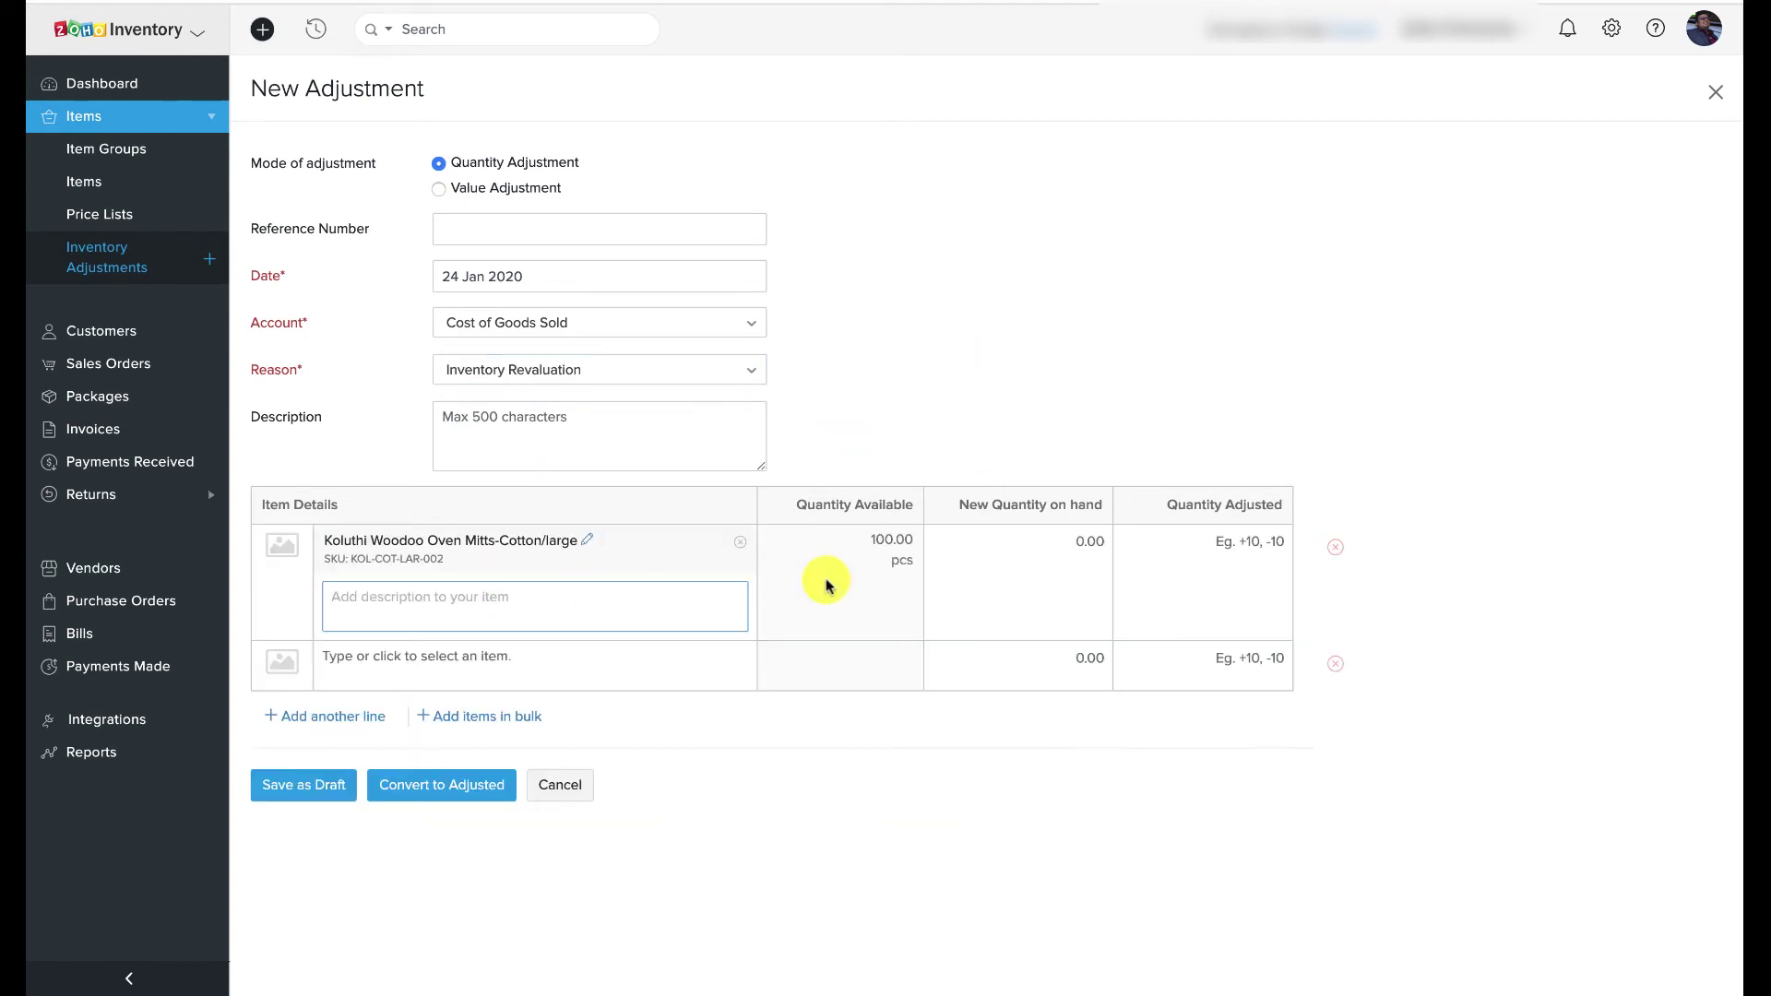
click(1081, 541)
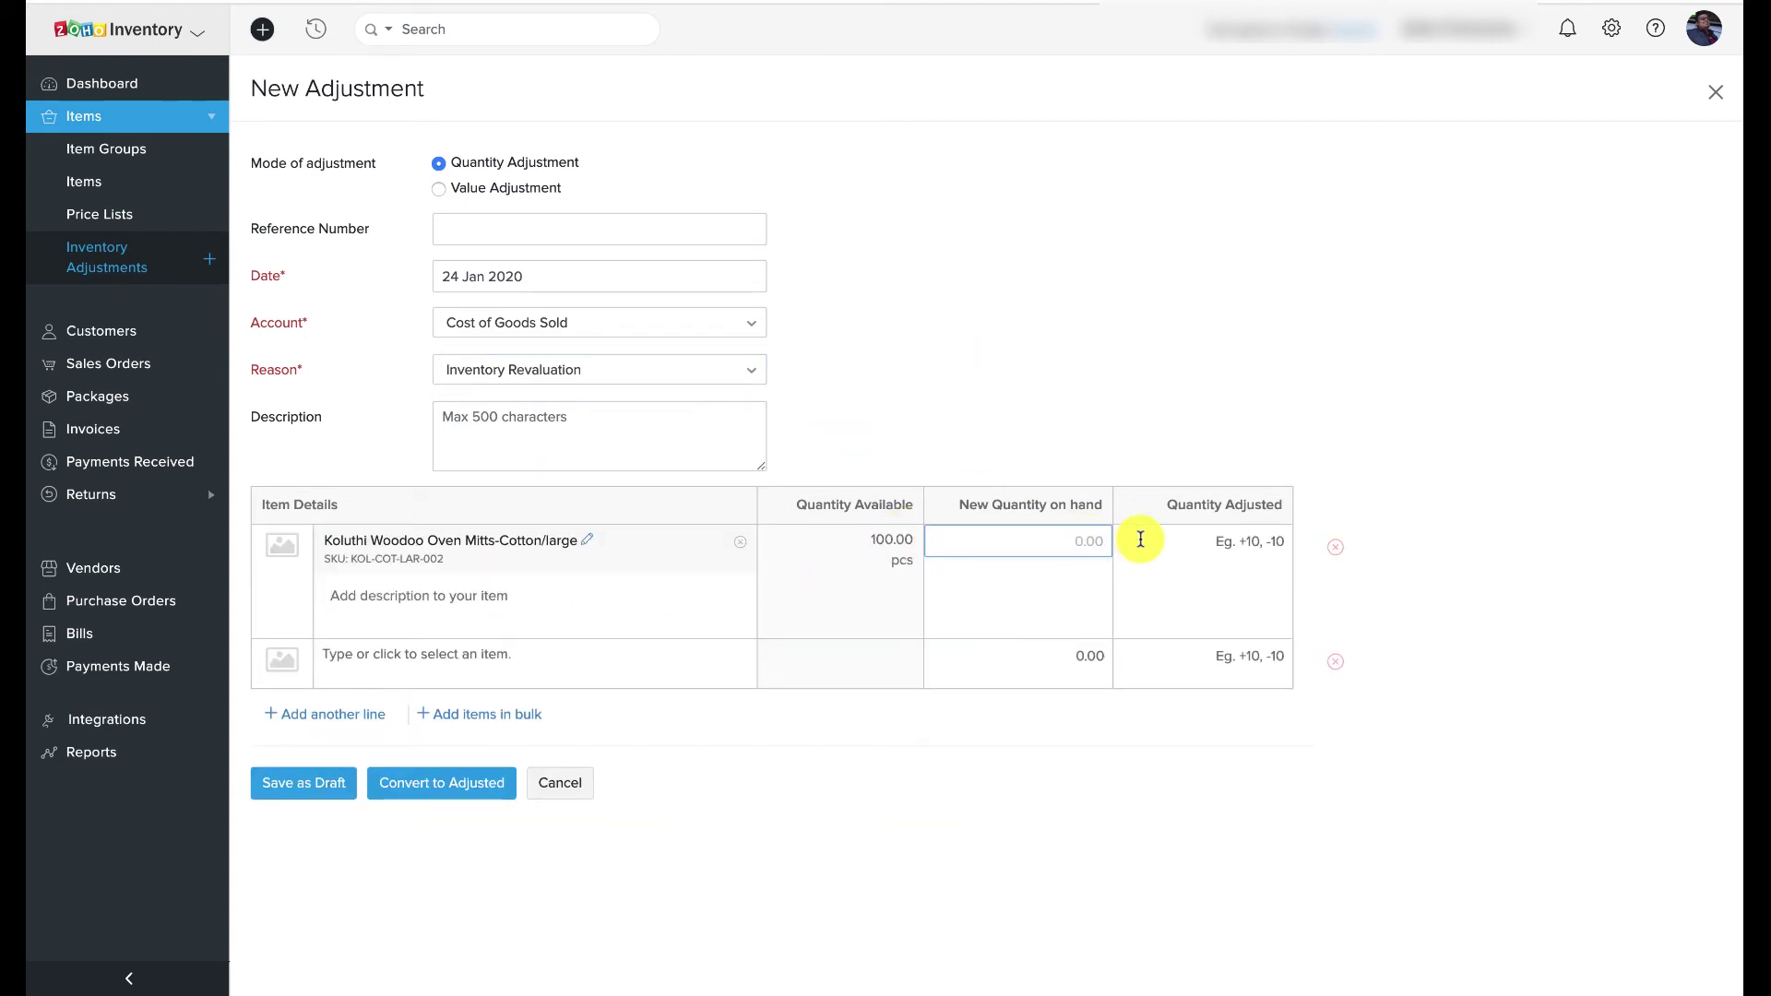
text(98)
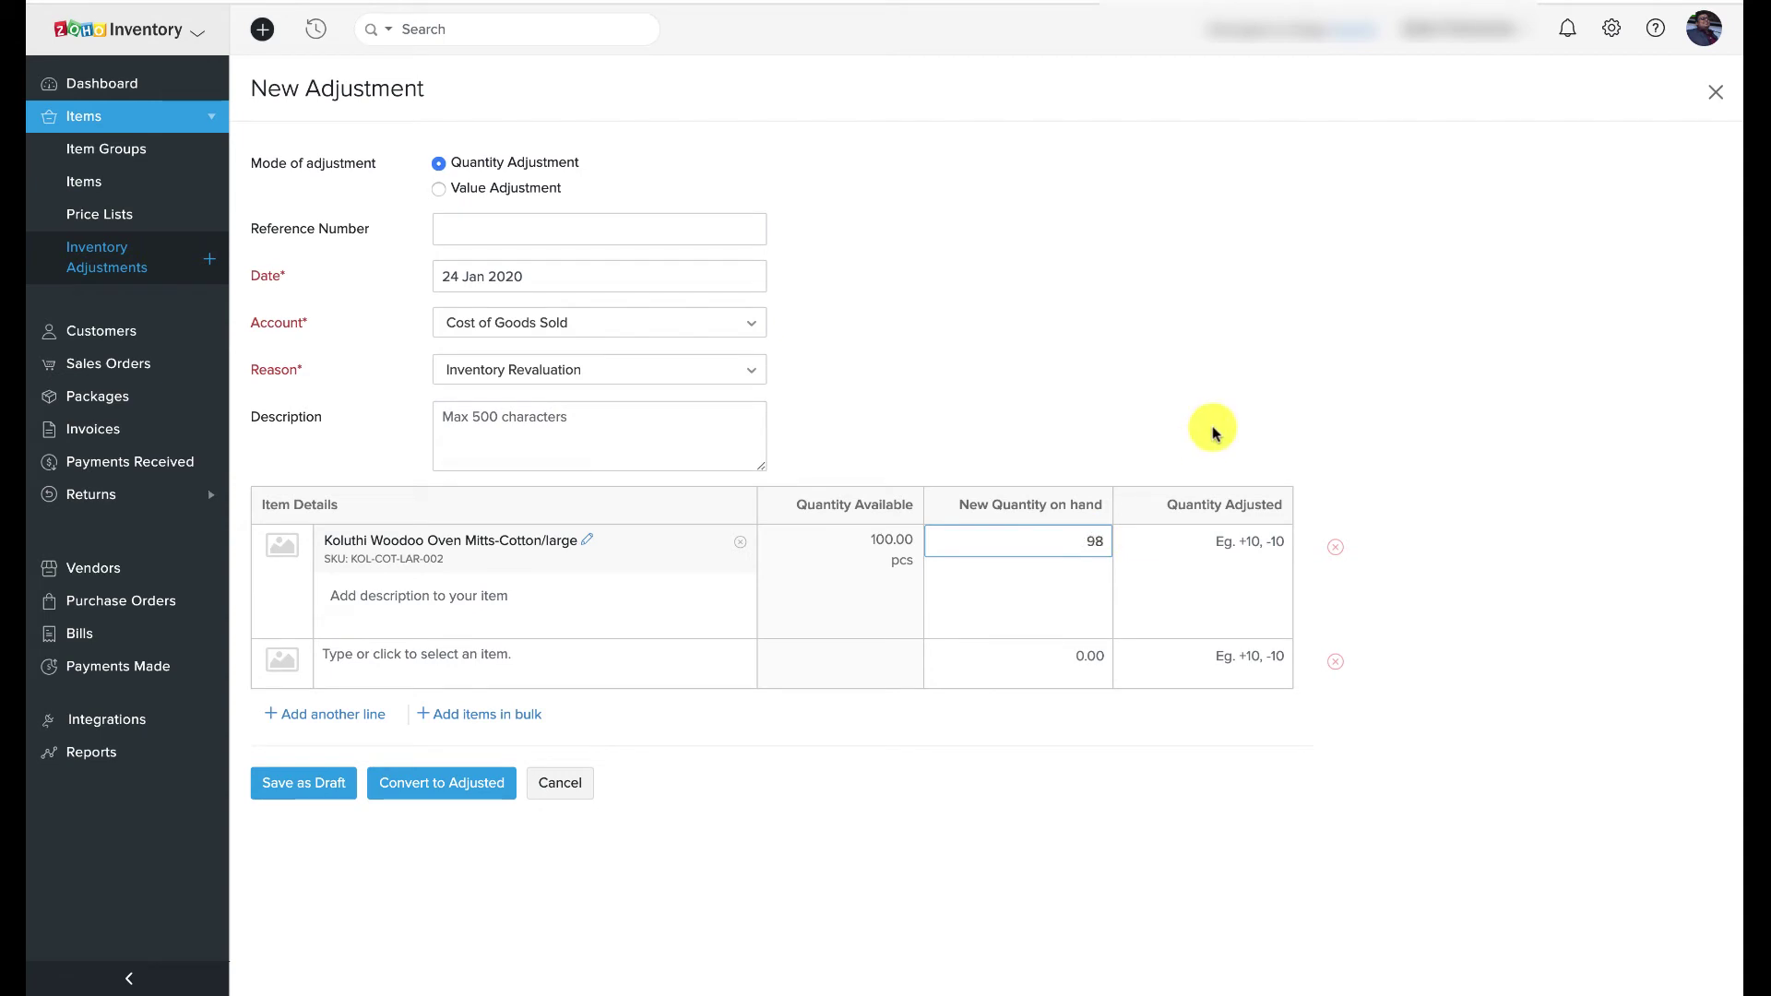
click(1213, 431)
Add Koluthi Woodoo Oven Mitts-Cotton/small with quantity 2 and Kevlar/large with quantity 3 to the adjustment in bulk
click(348, 717)
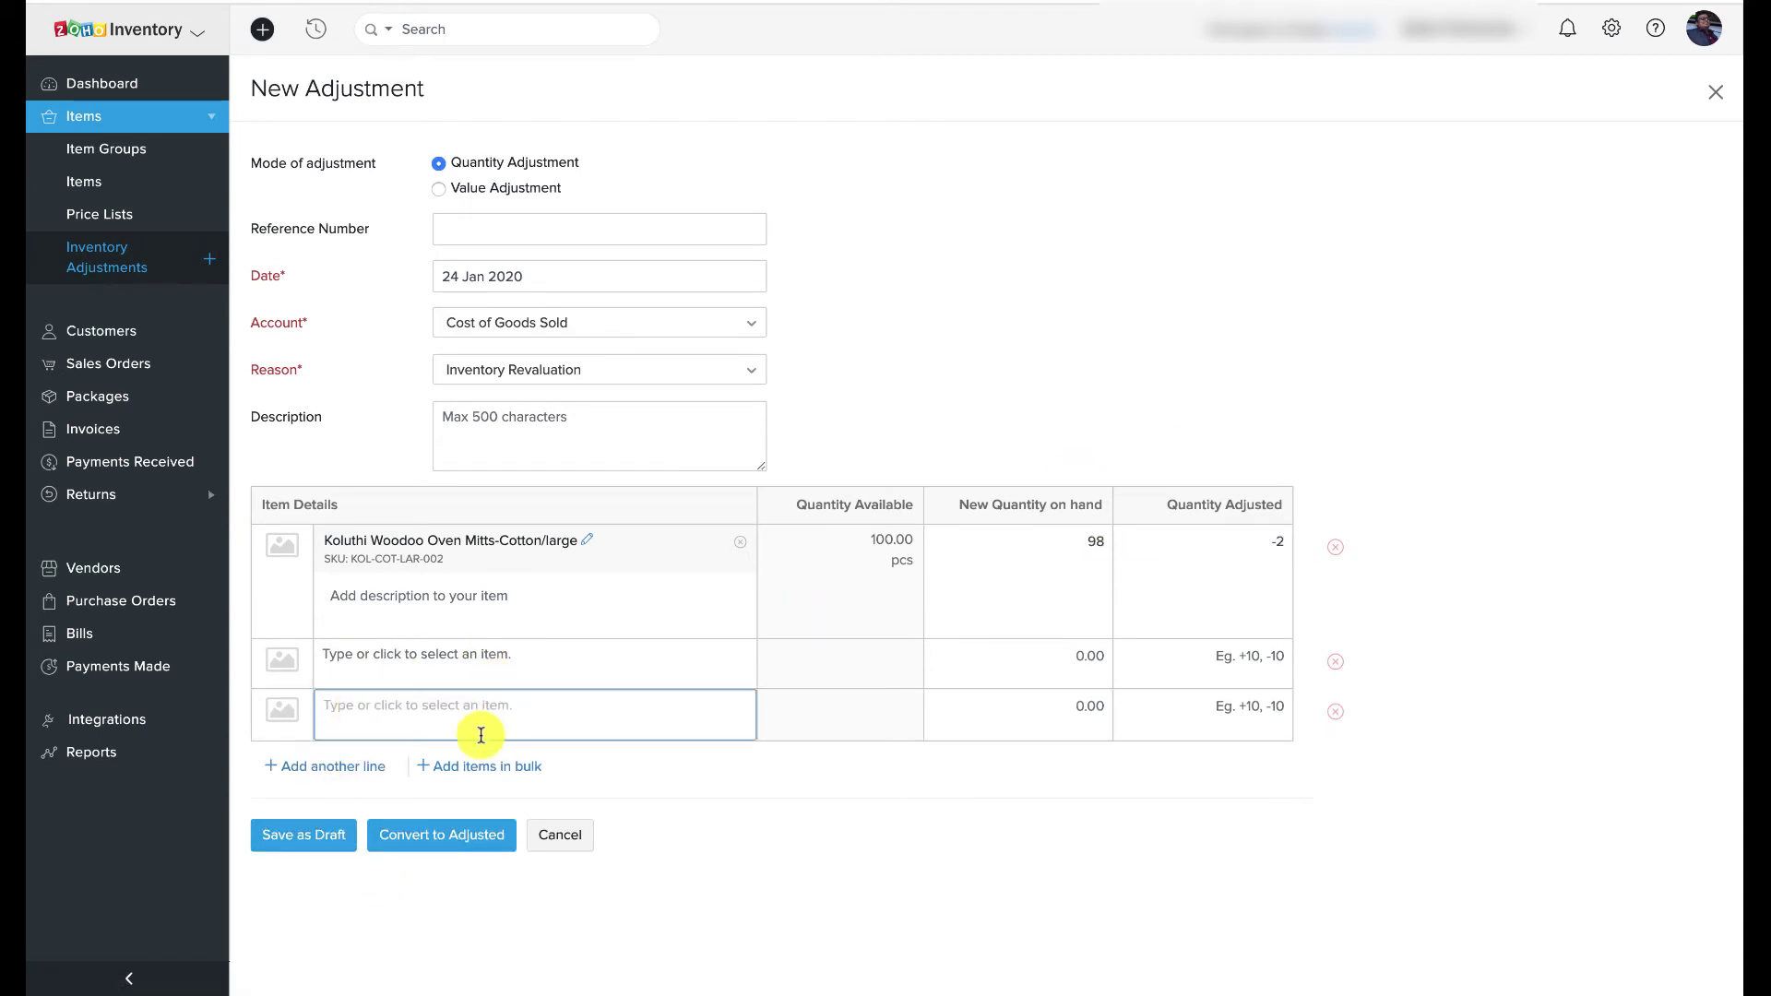
click(461, 765)
click(589, 347)
click(604, 422)
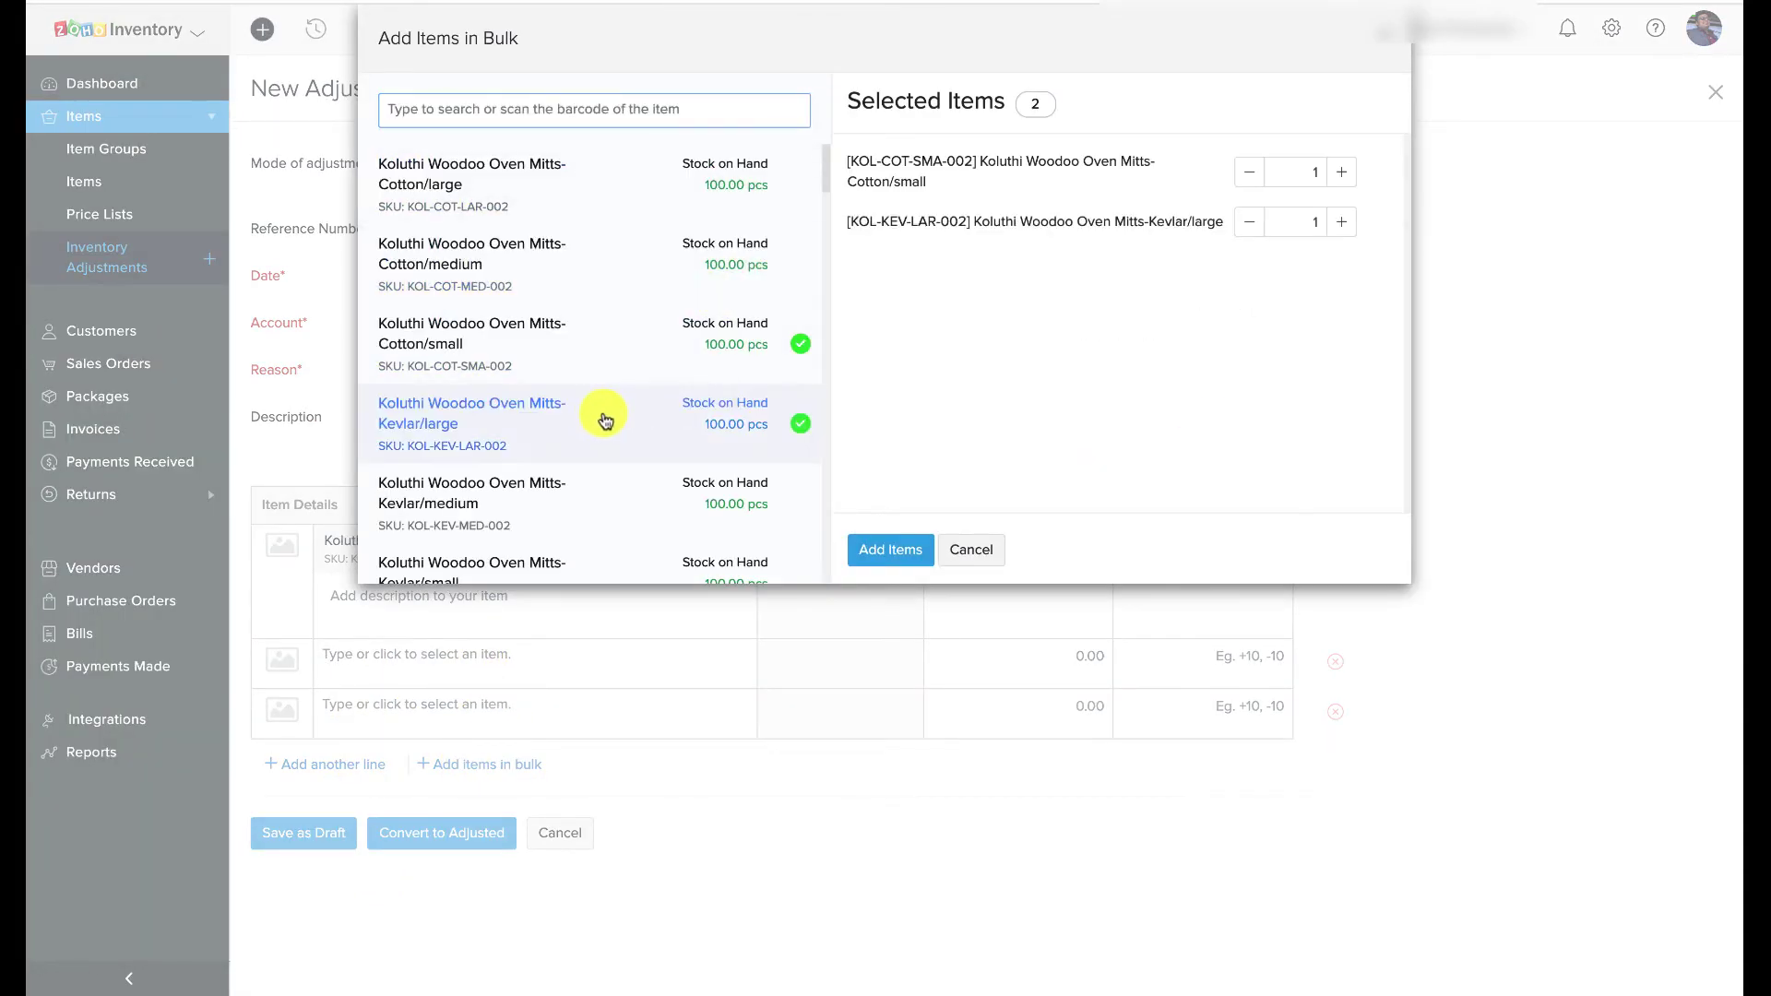
click(1341, 173)
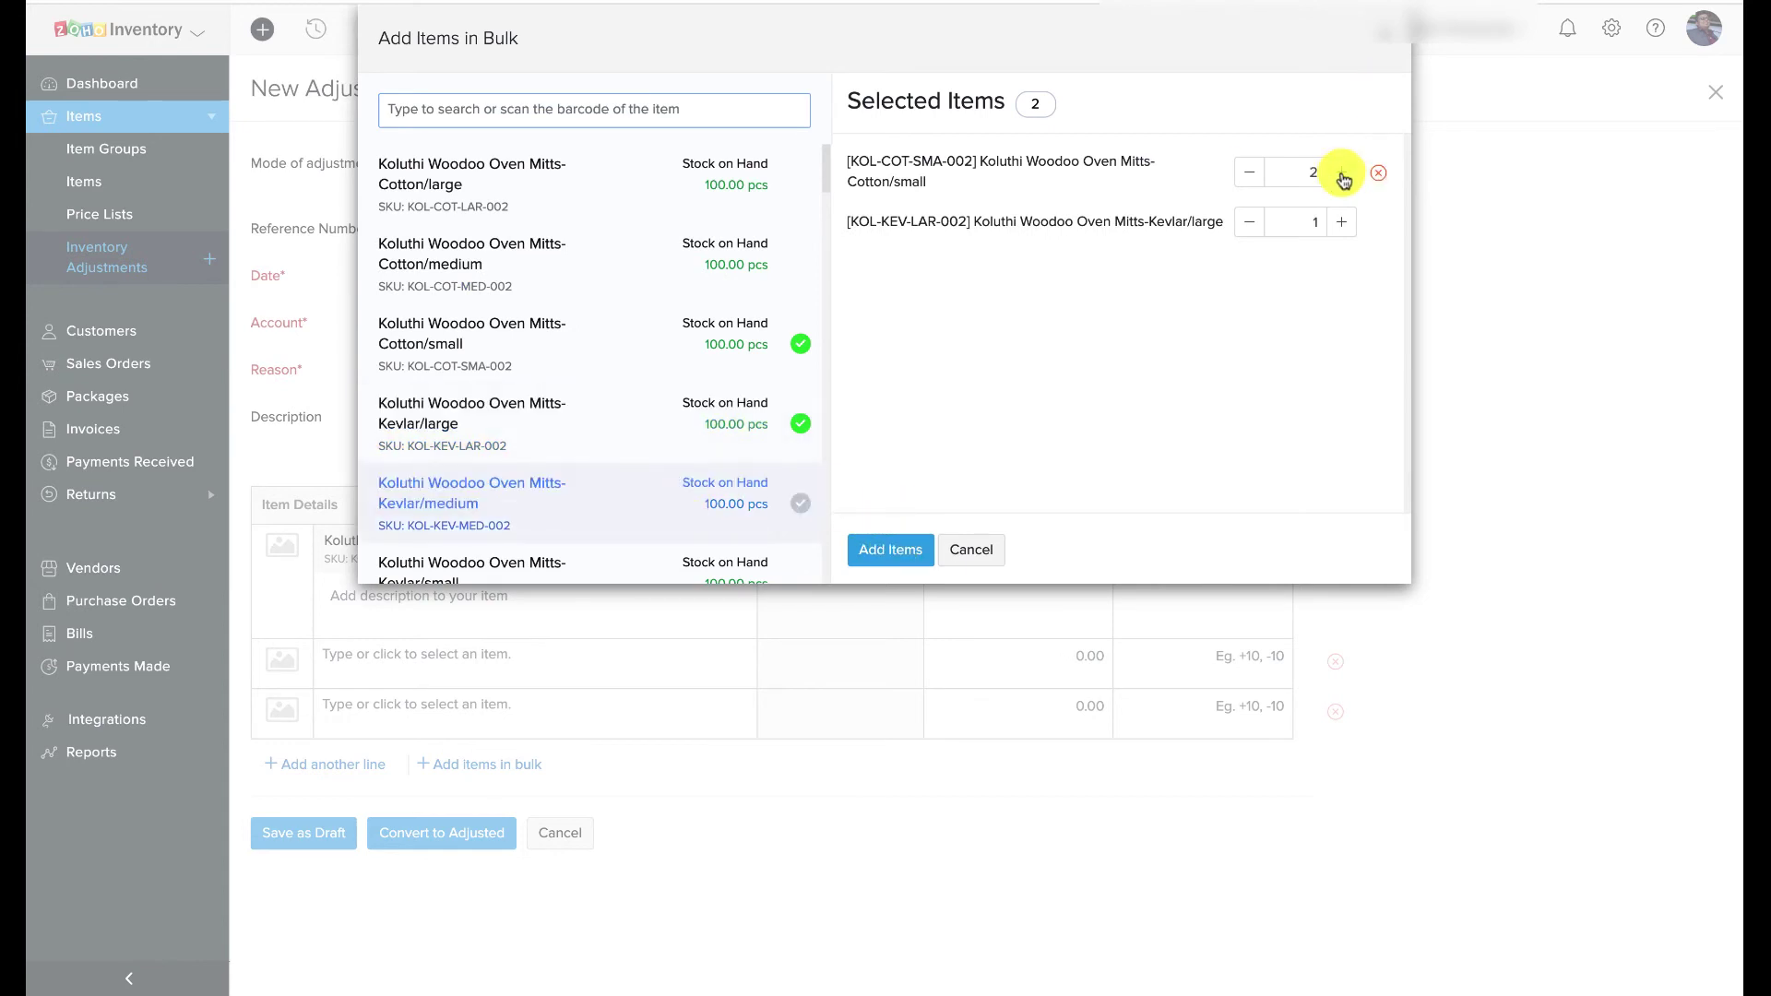
click(1341, 222)
click(1341, 223)
click(890, 549)
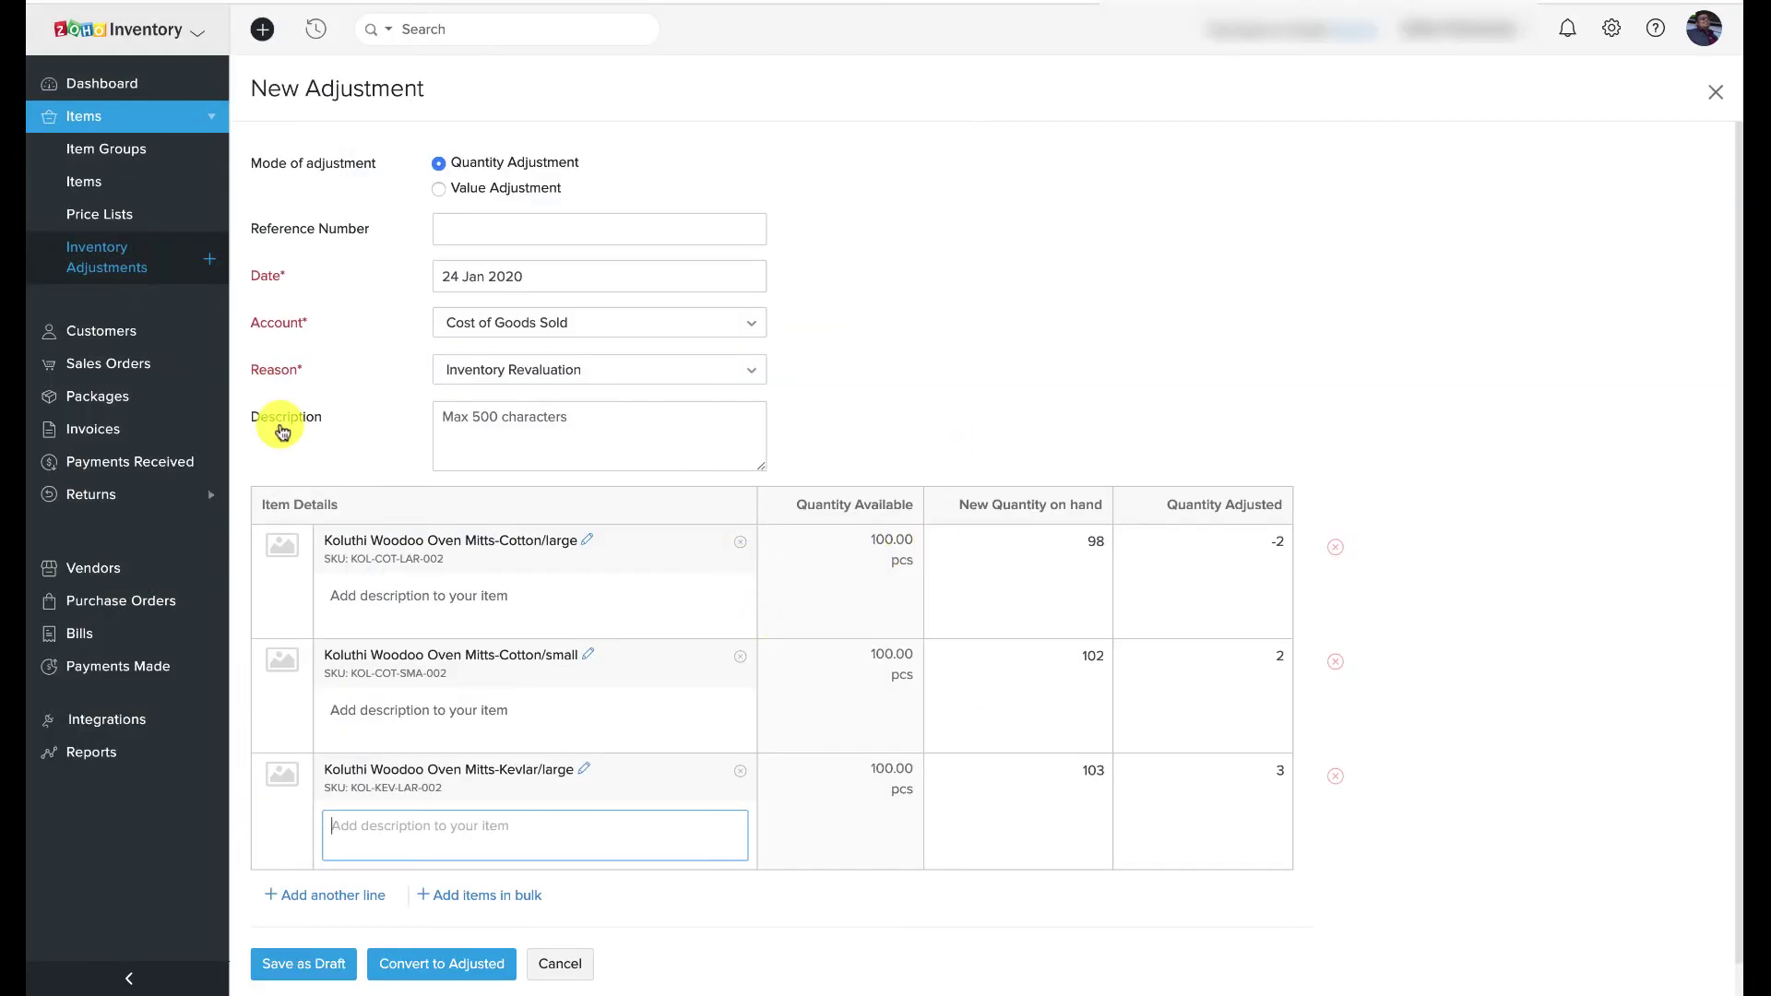
Save the inventory adjustment as a draft and convert it to adjusted
scroll(270, 791, down, 1)
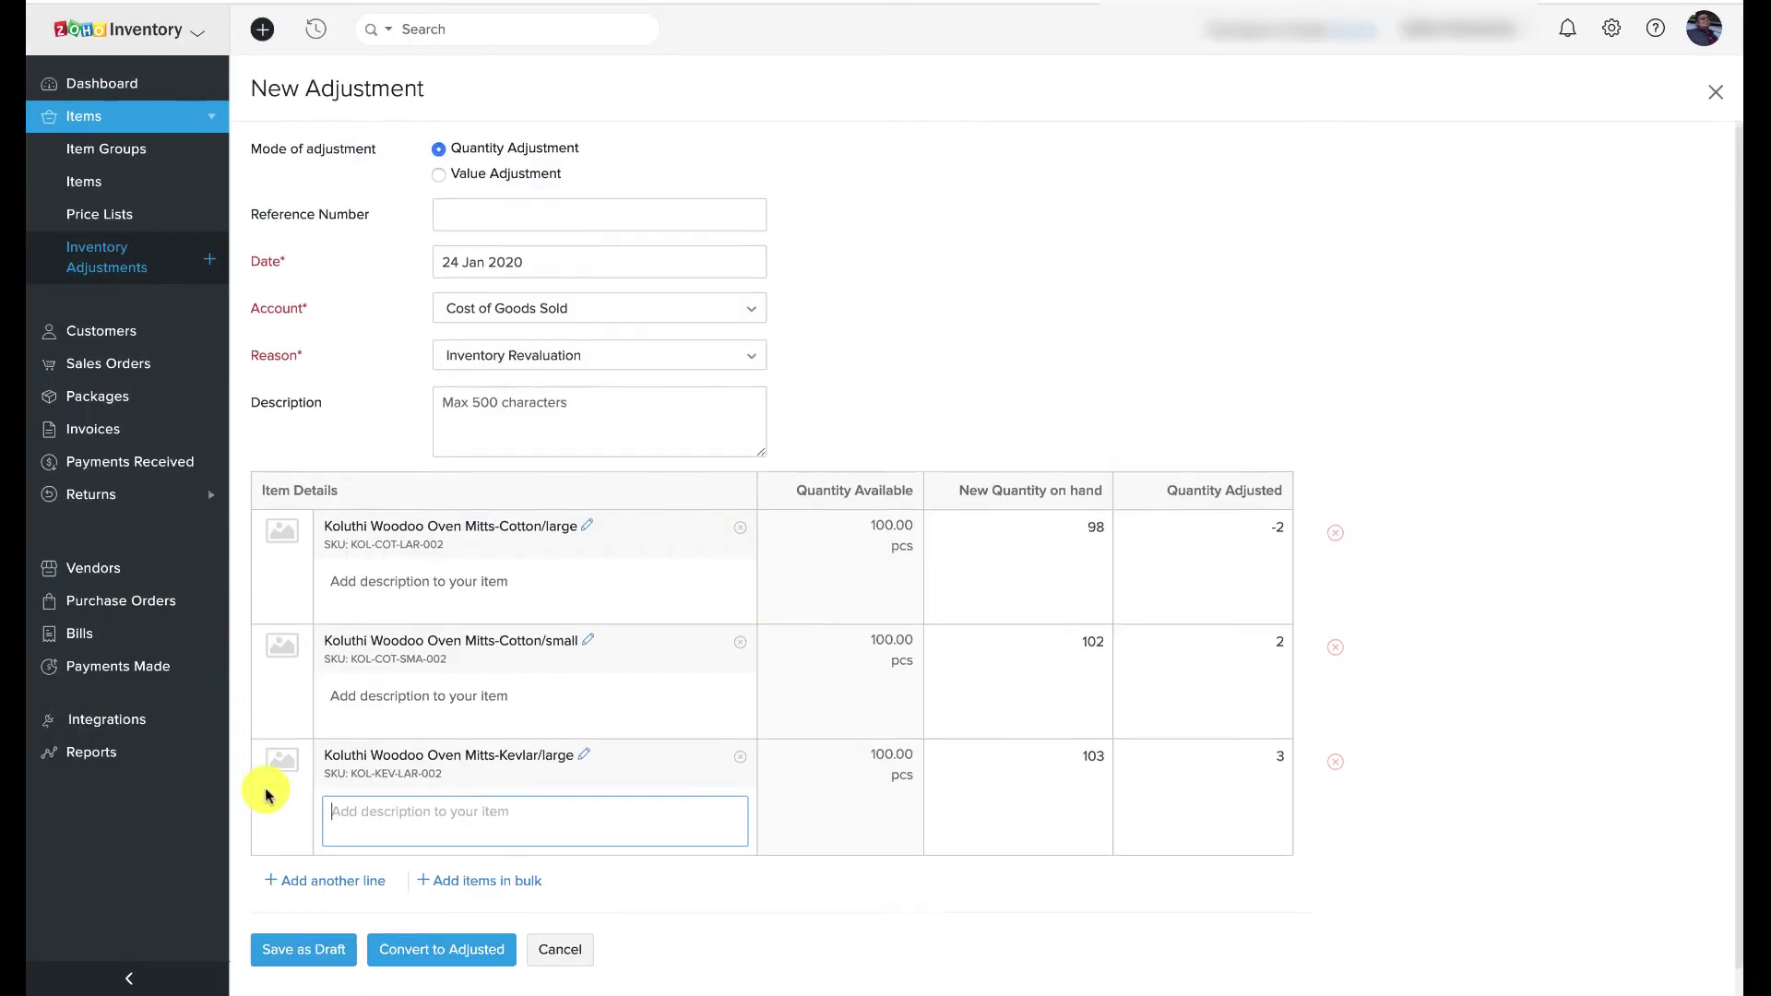
click(341, 934)
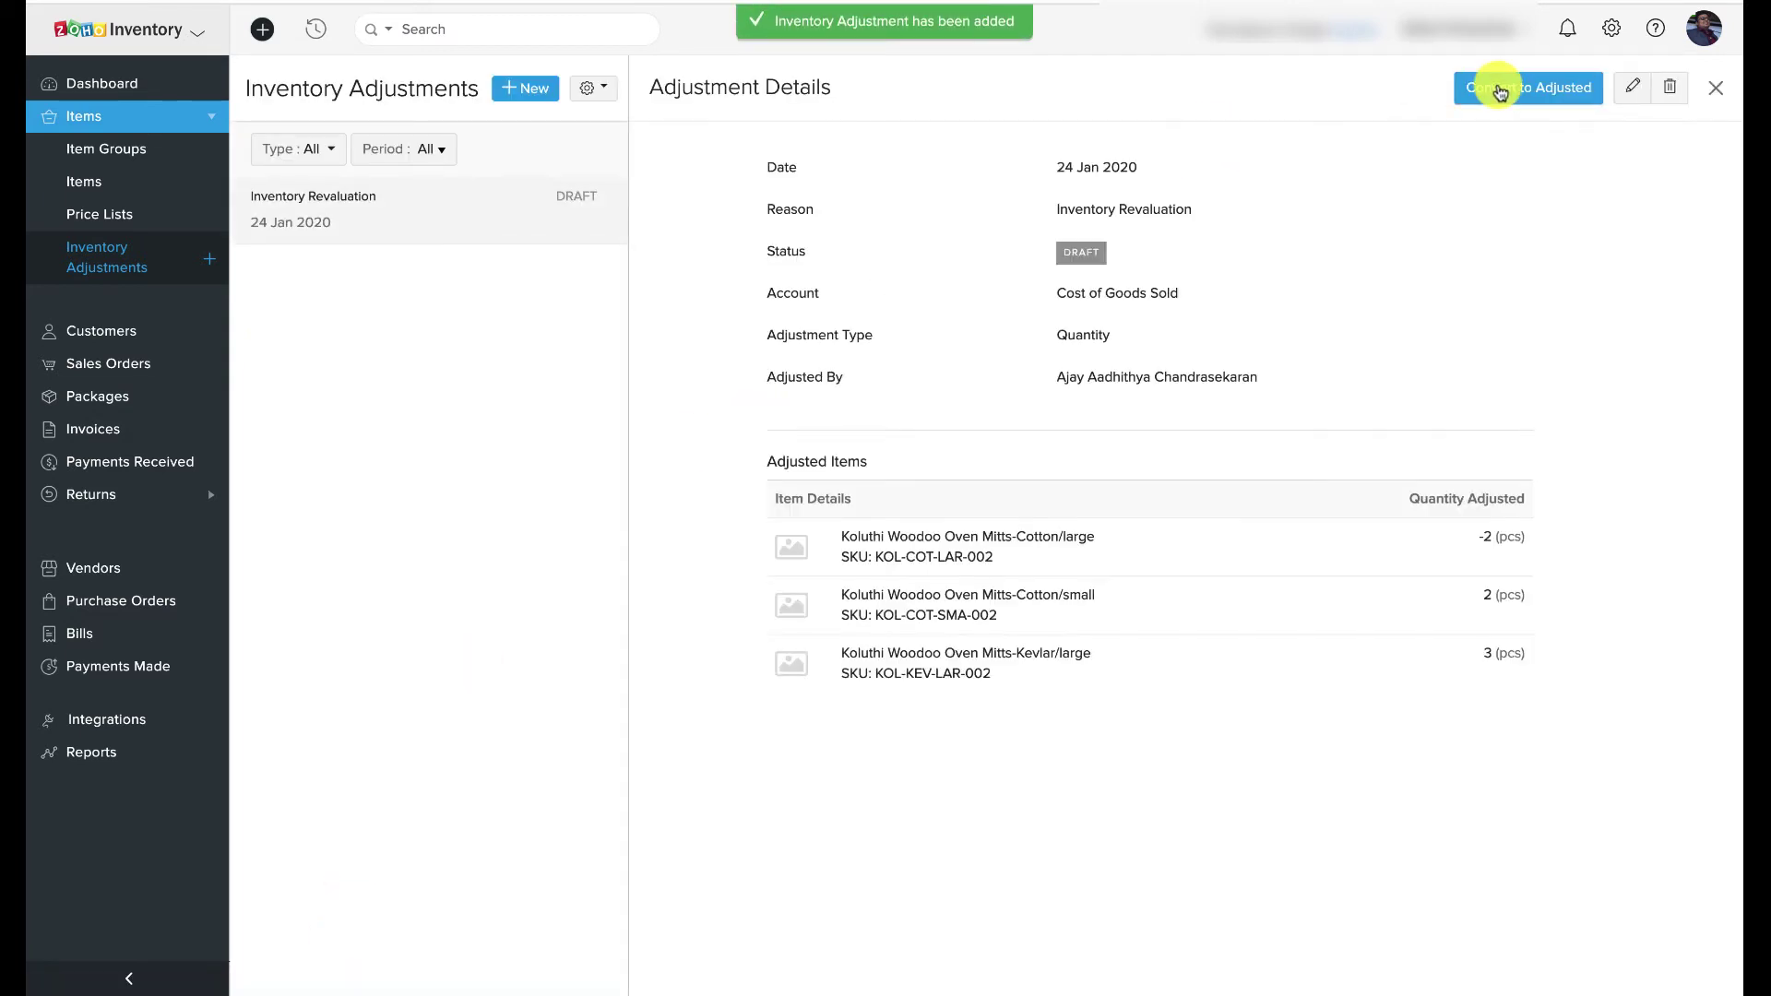
click(1498, 90)
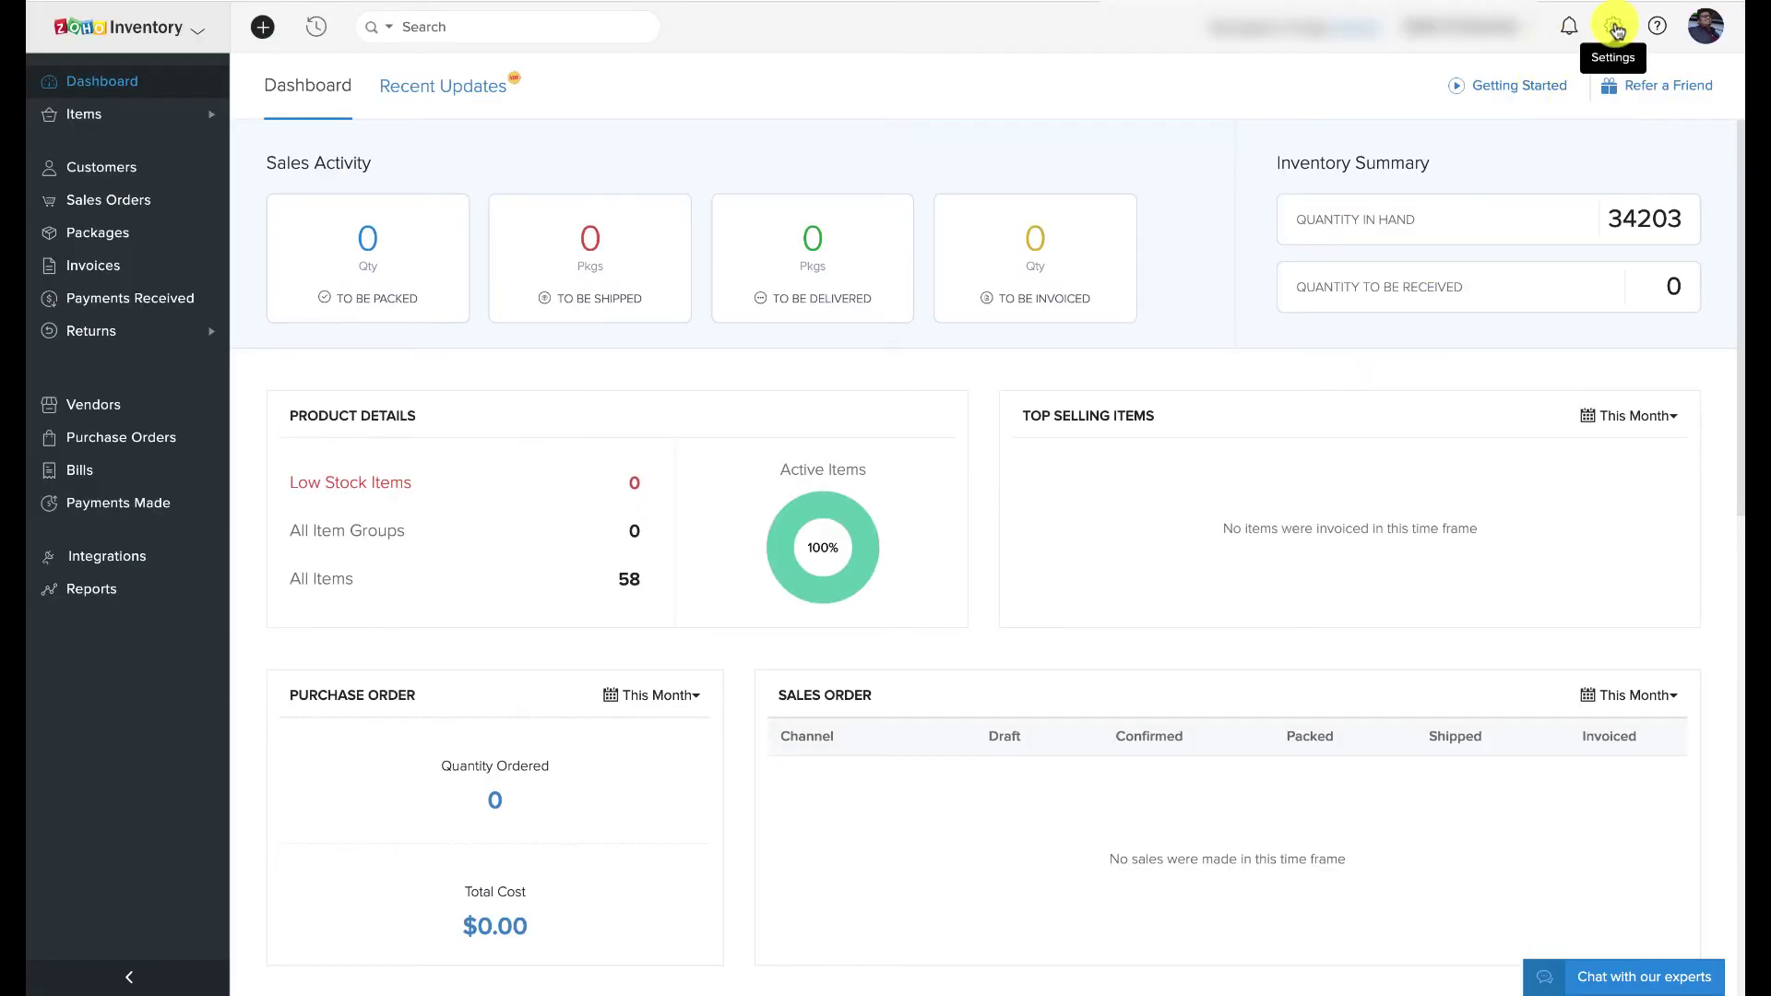
In the item preferences, enable the Out of Stock warning and the reorder point notification, and save the settings
click(1614, 27)
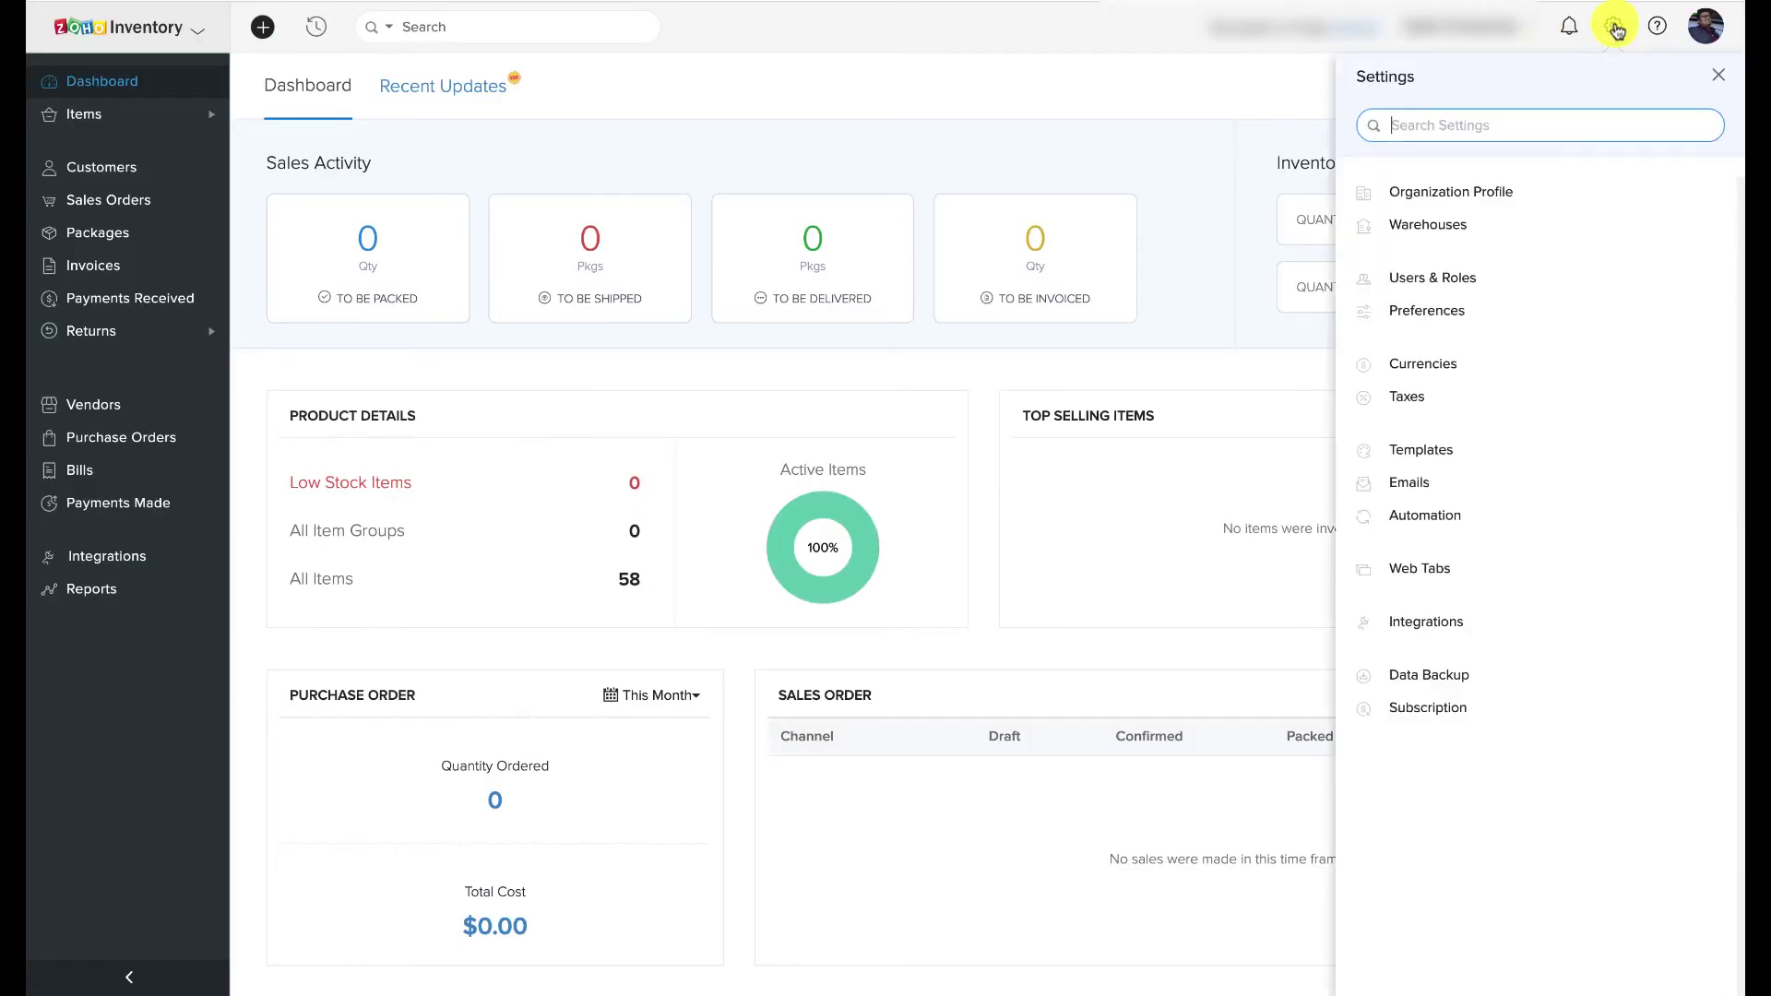
click(1465, 318)
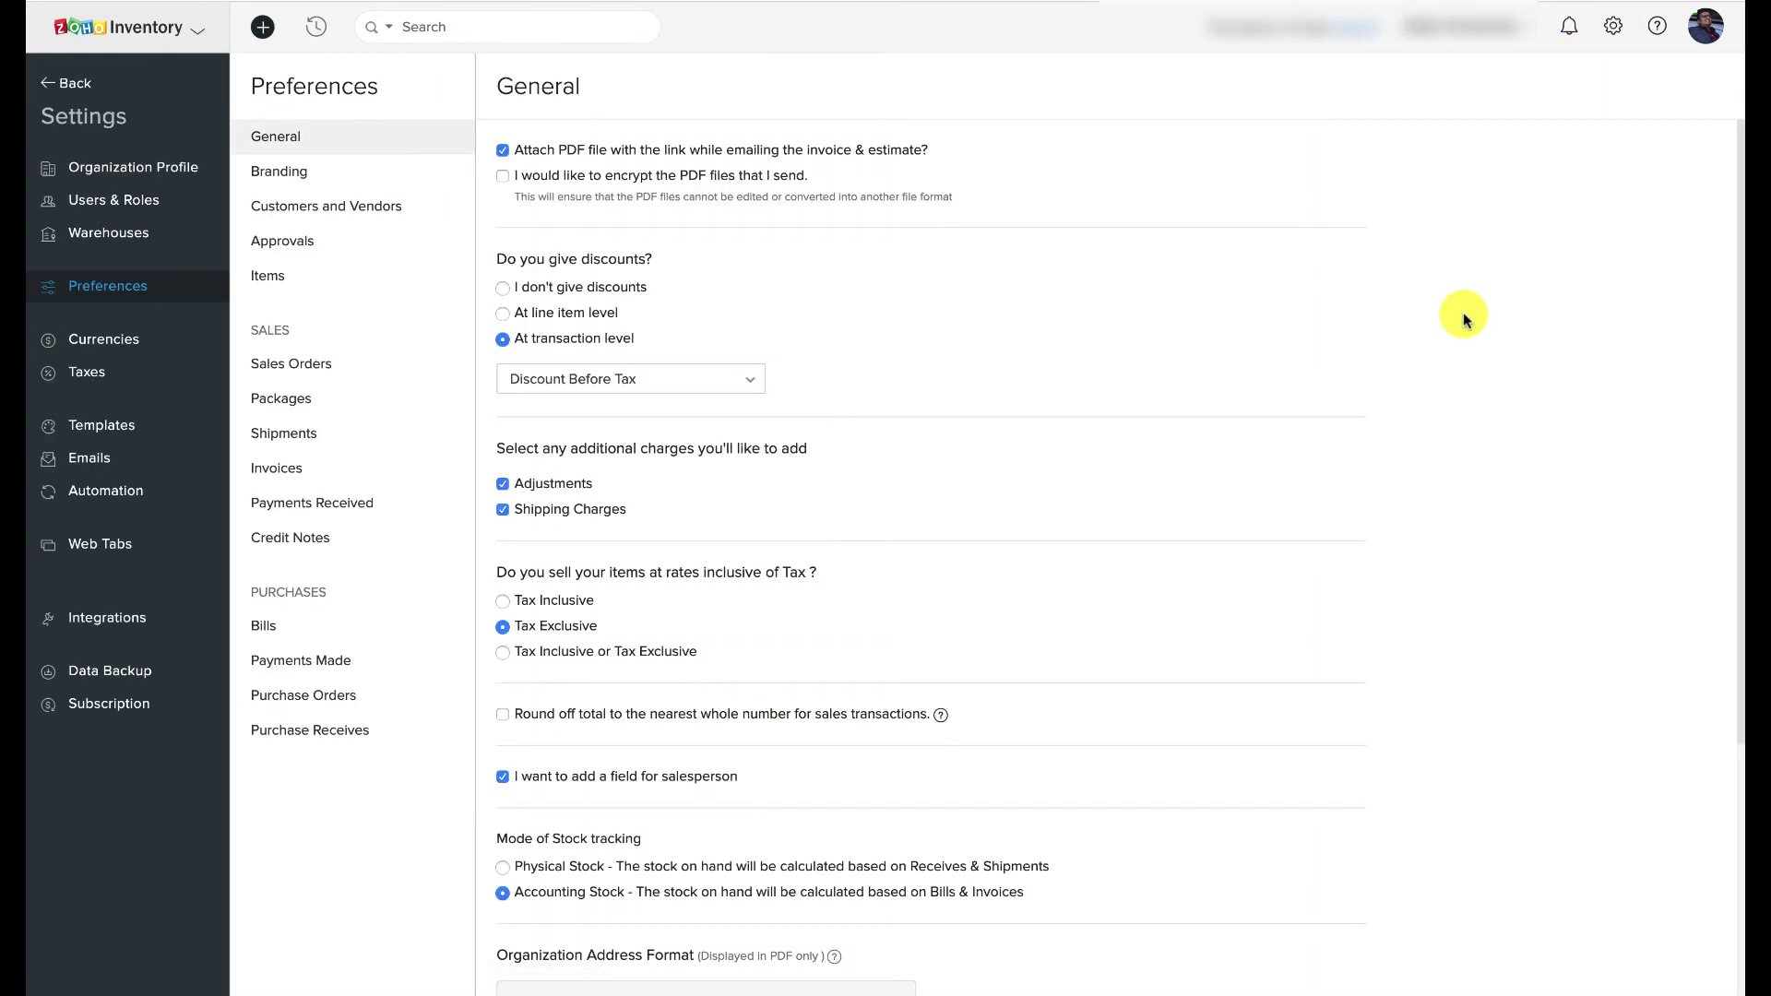
click(281, 280)
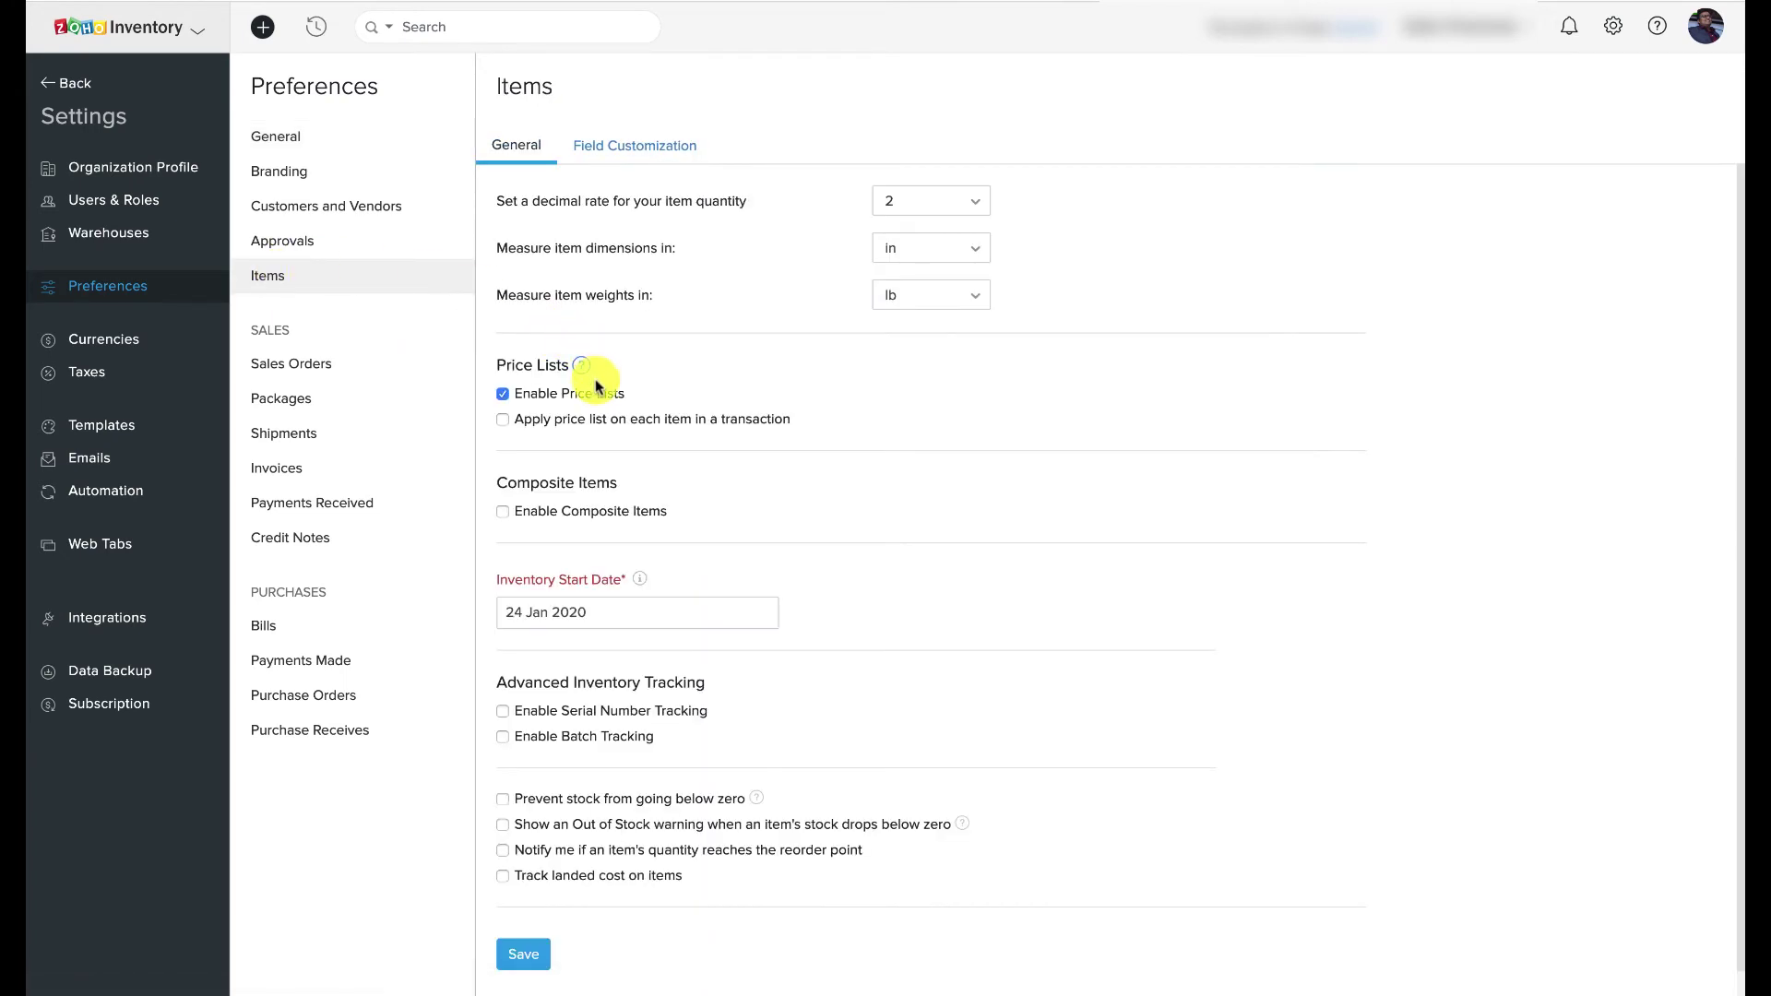
scroll(598, 461, down, 1)
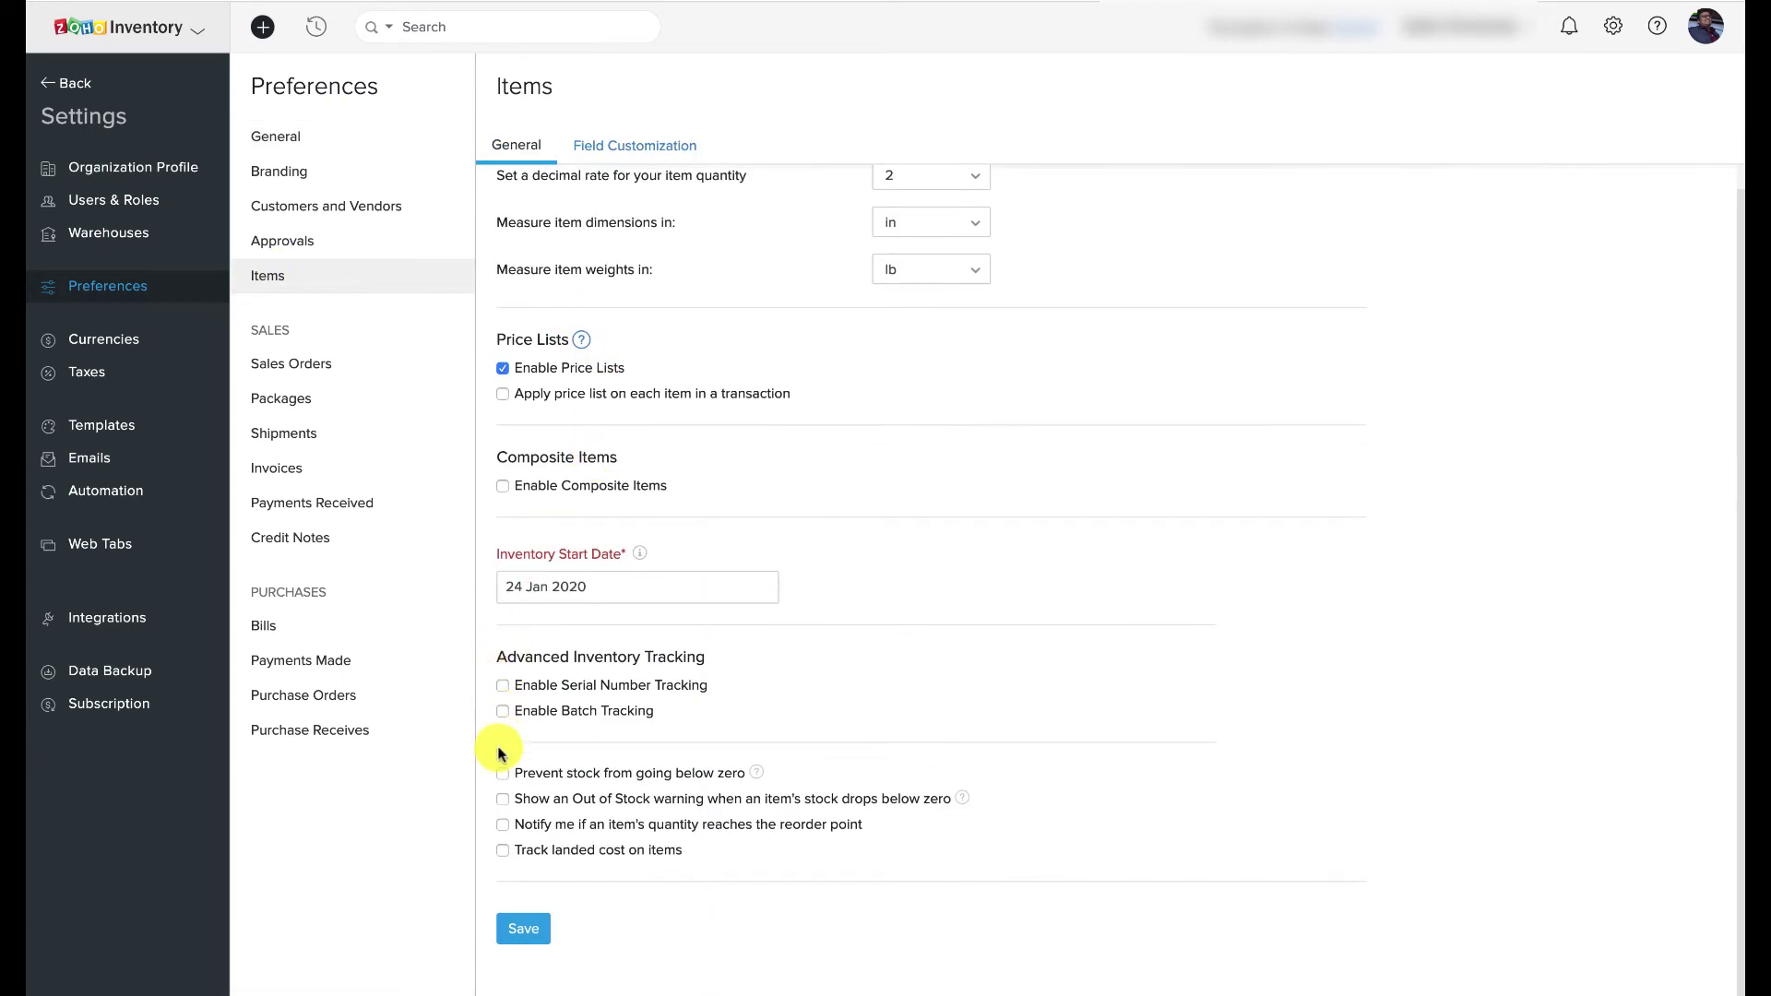
click(502, 801)
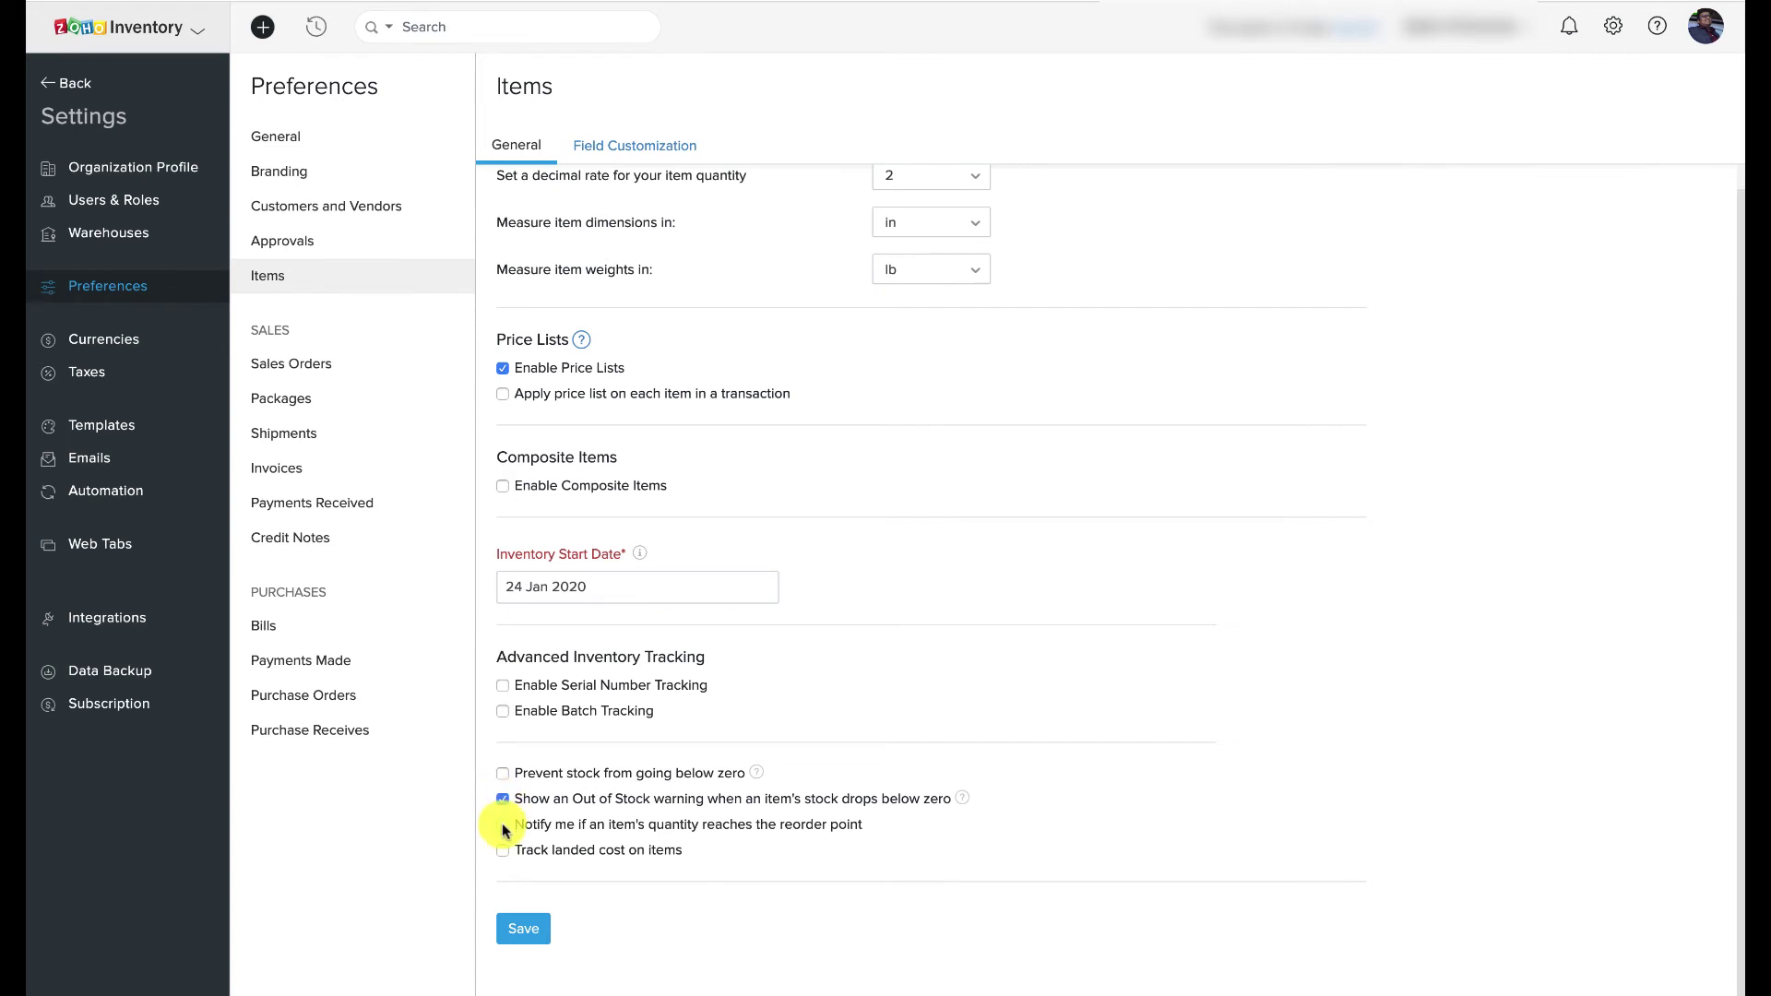
click(503, 825)
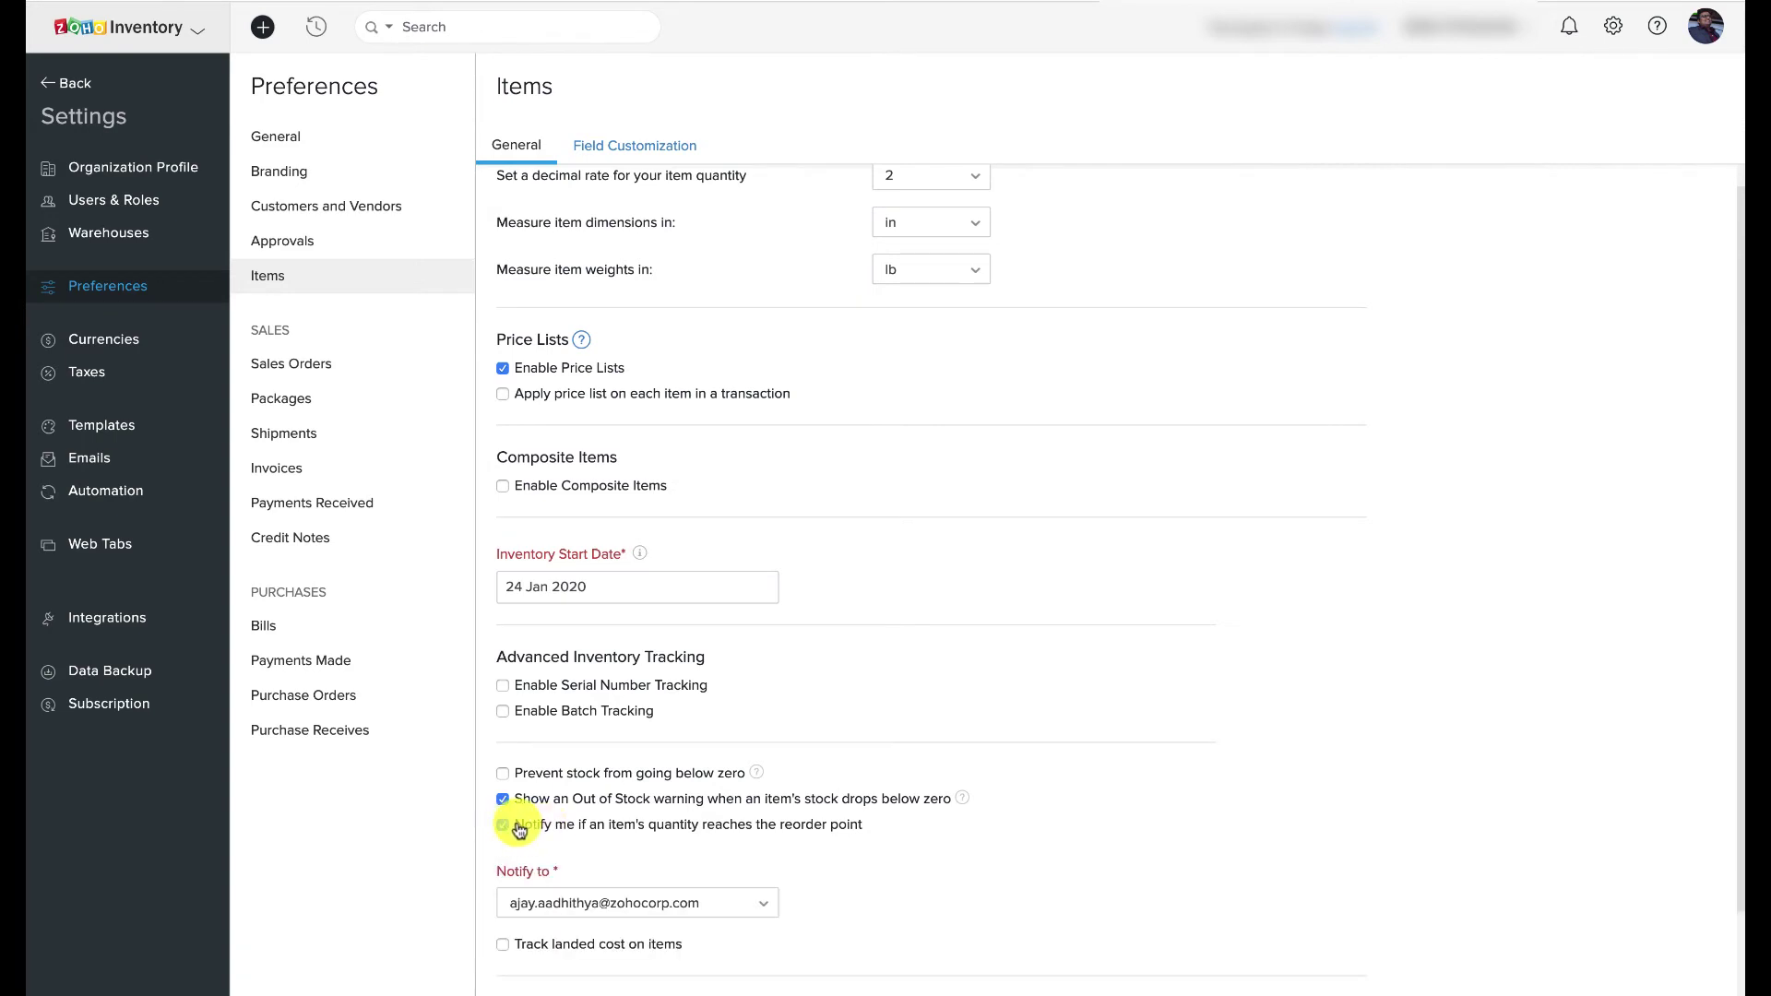
scroll(578, 870, down, 1)
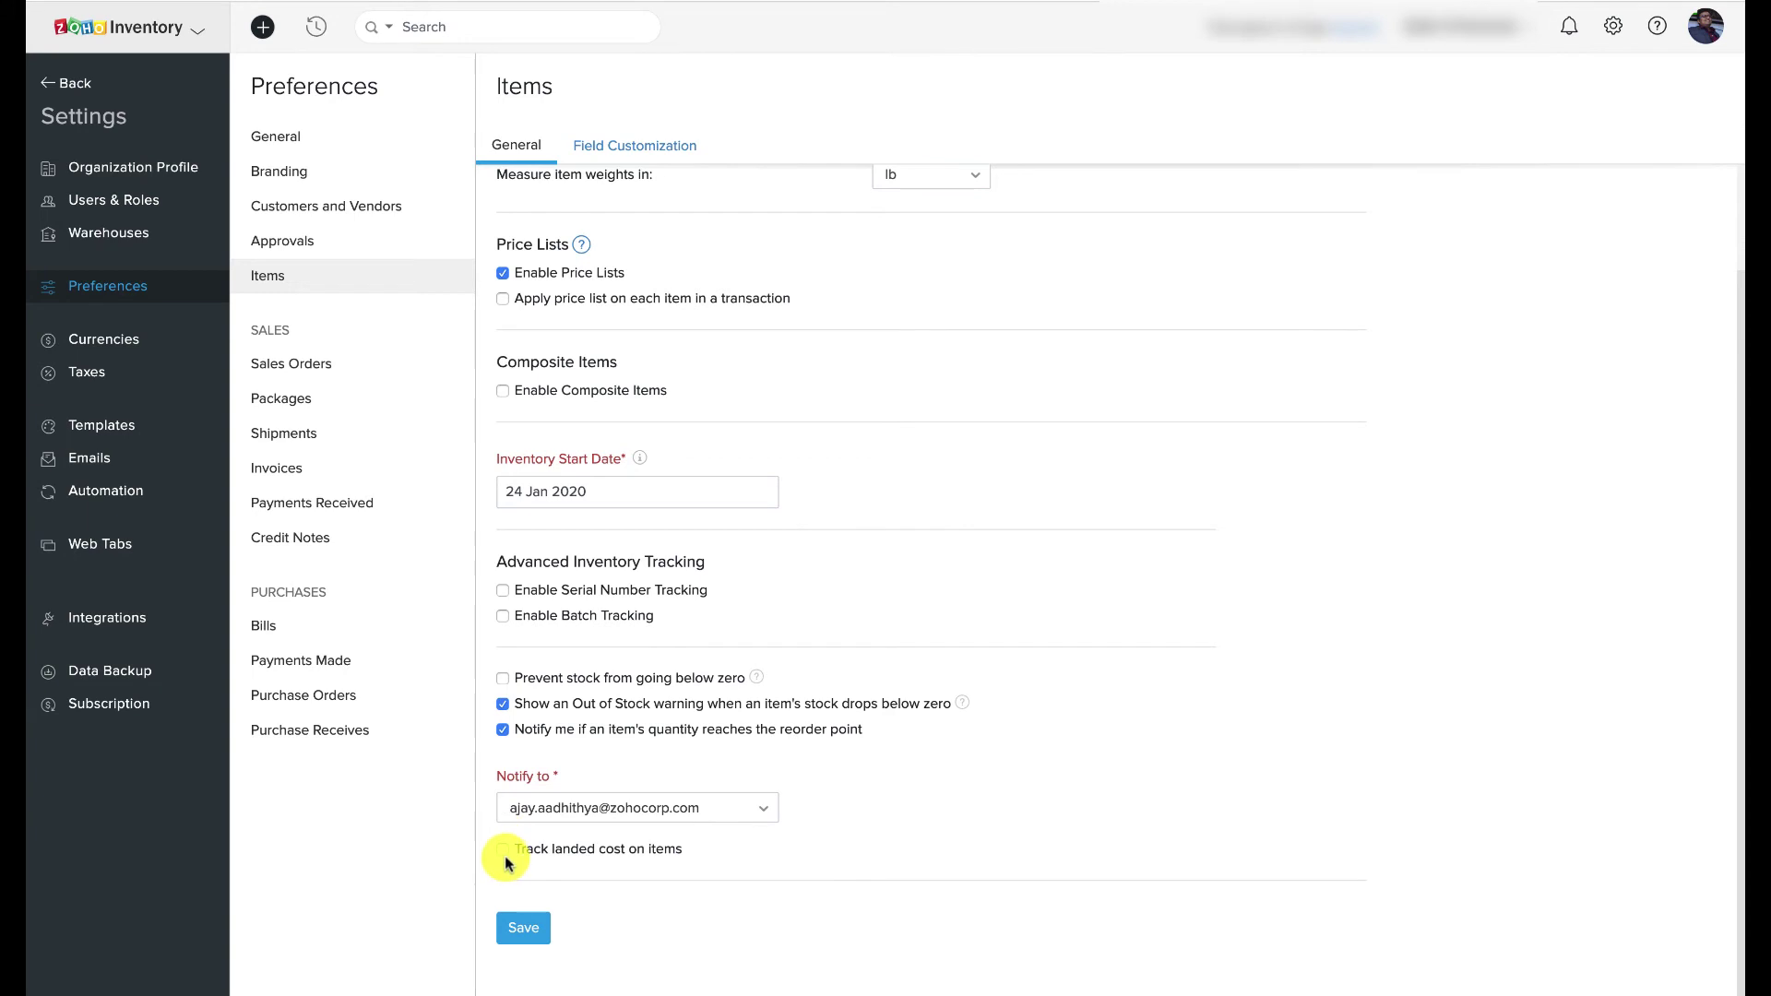
click(526, 931)
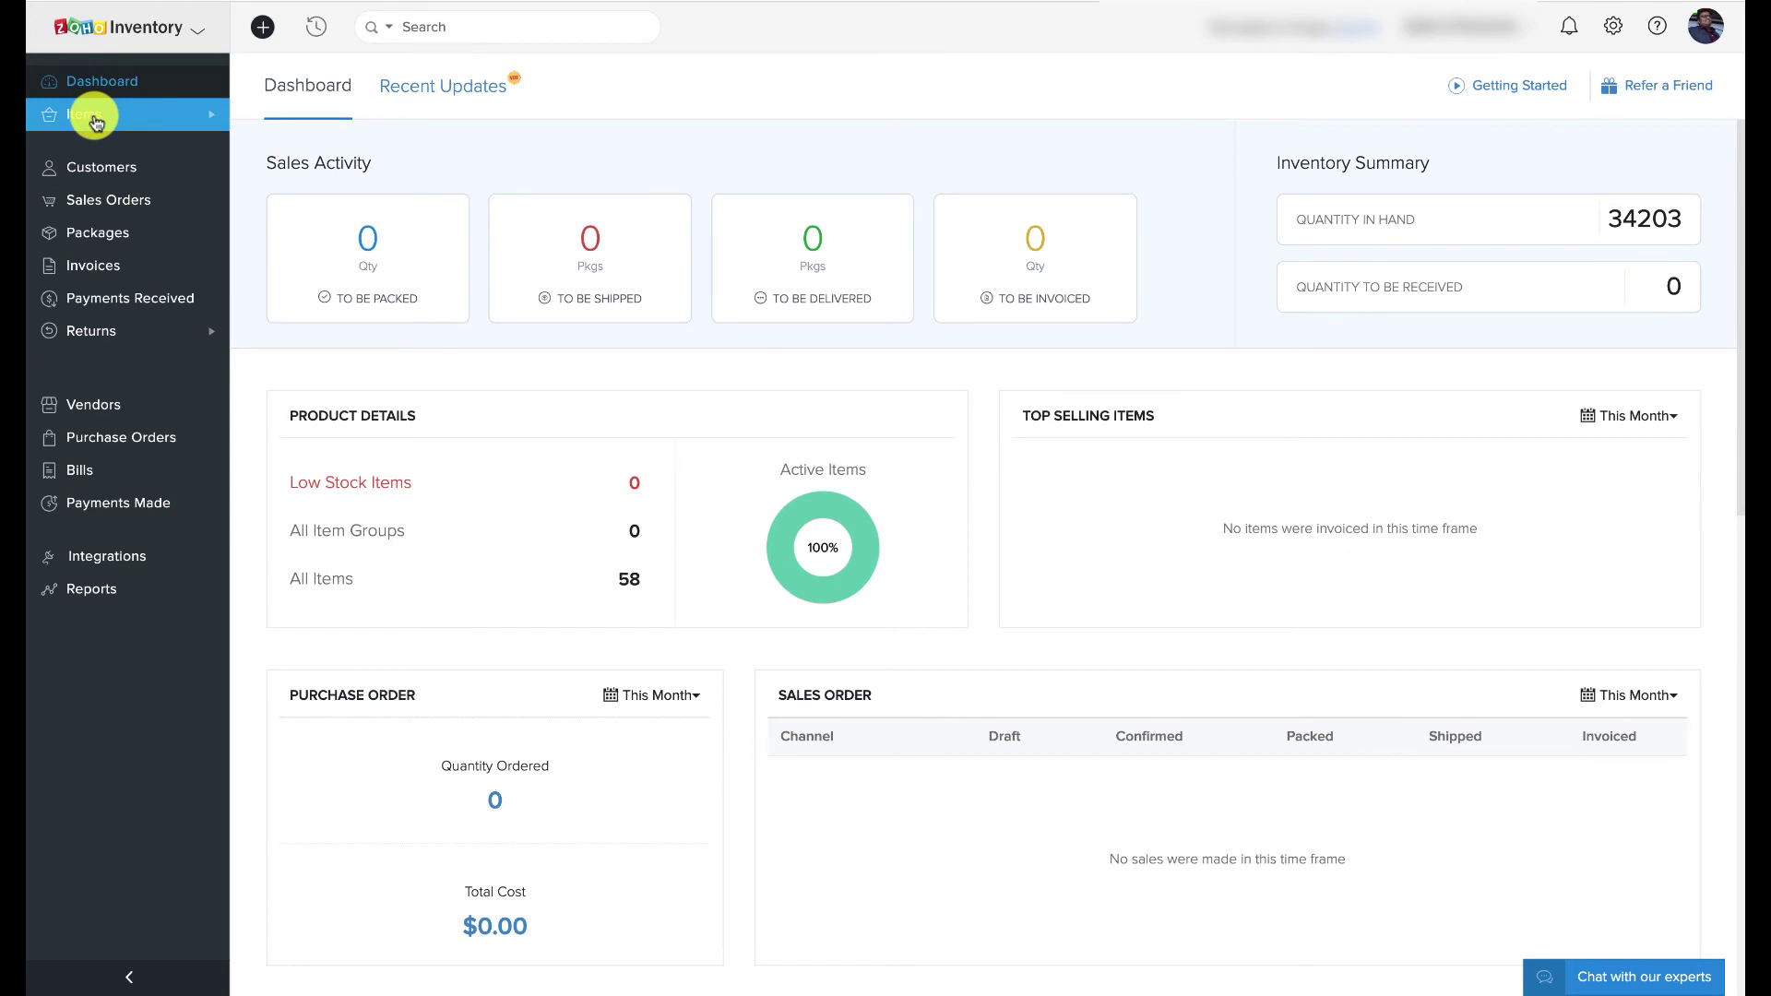
Edit the item Koluthi Woodoo Oven Mitts-Cotton/large and set its reorder point to 150
click(95, 122)
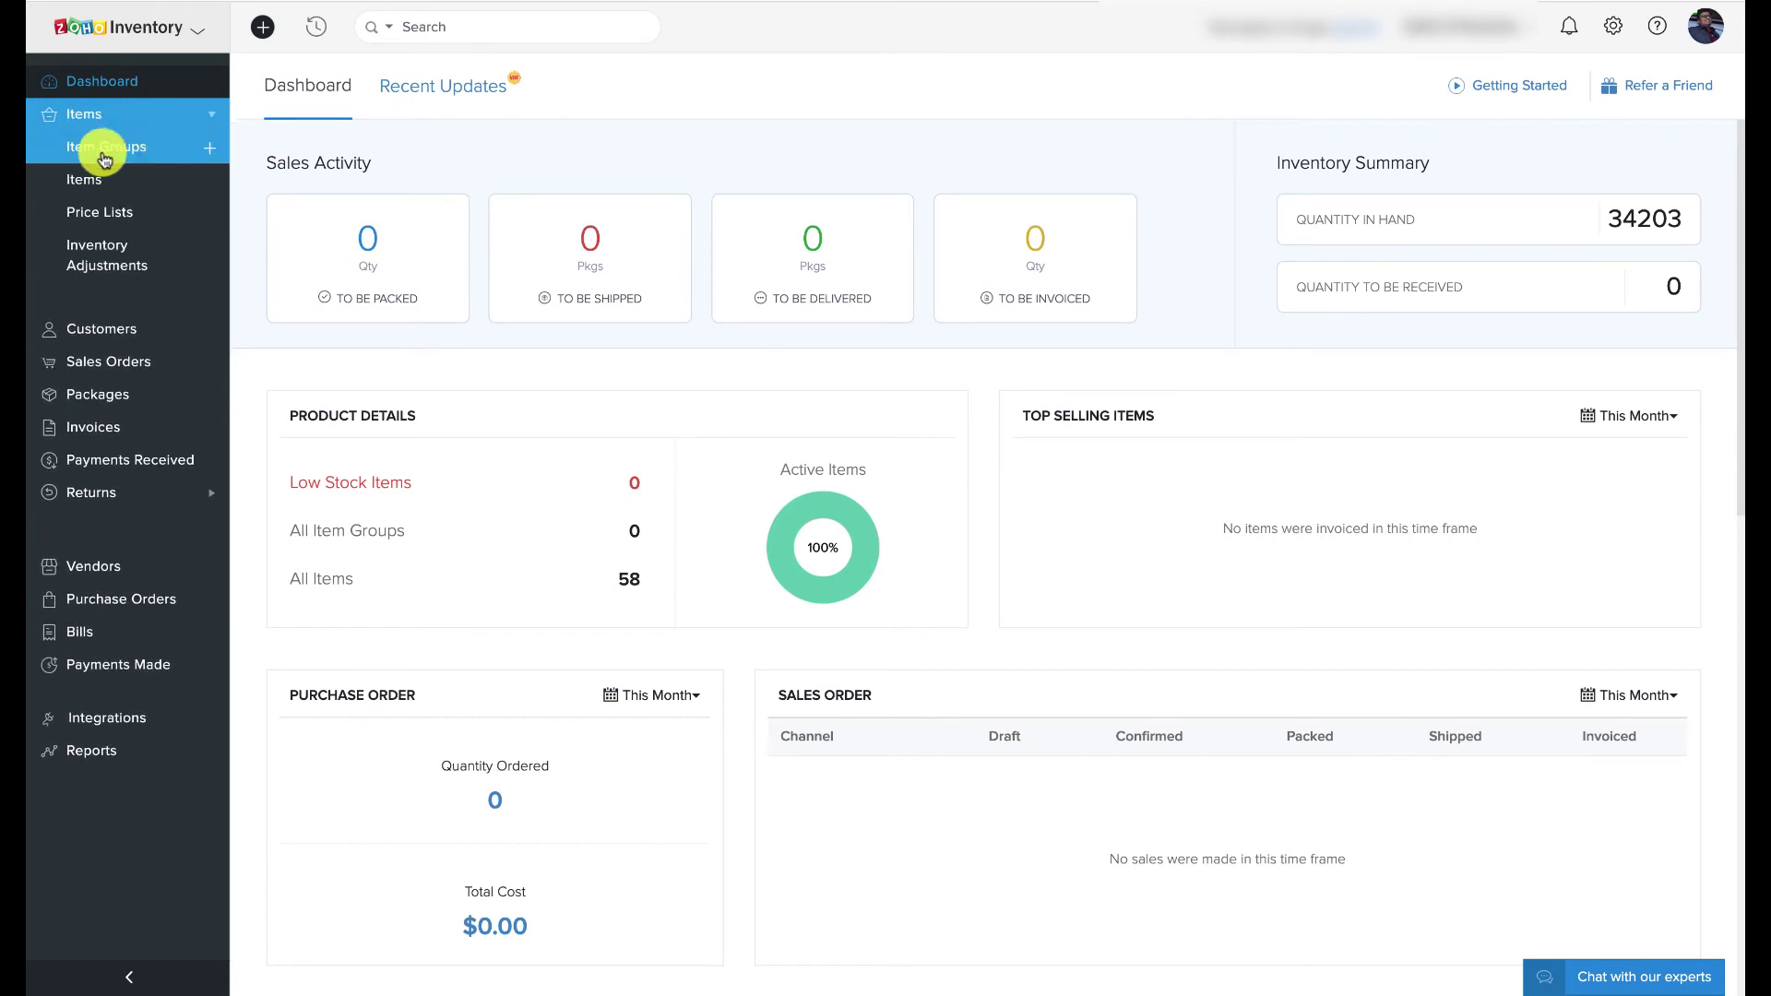
click(135, 184)
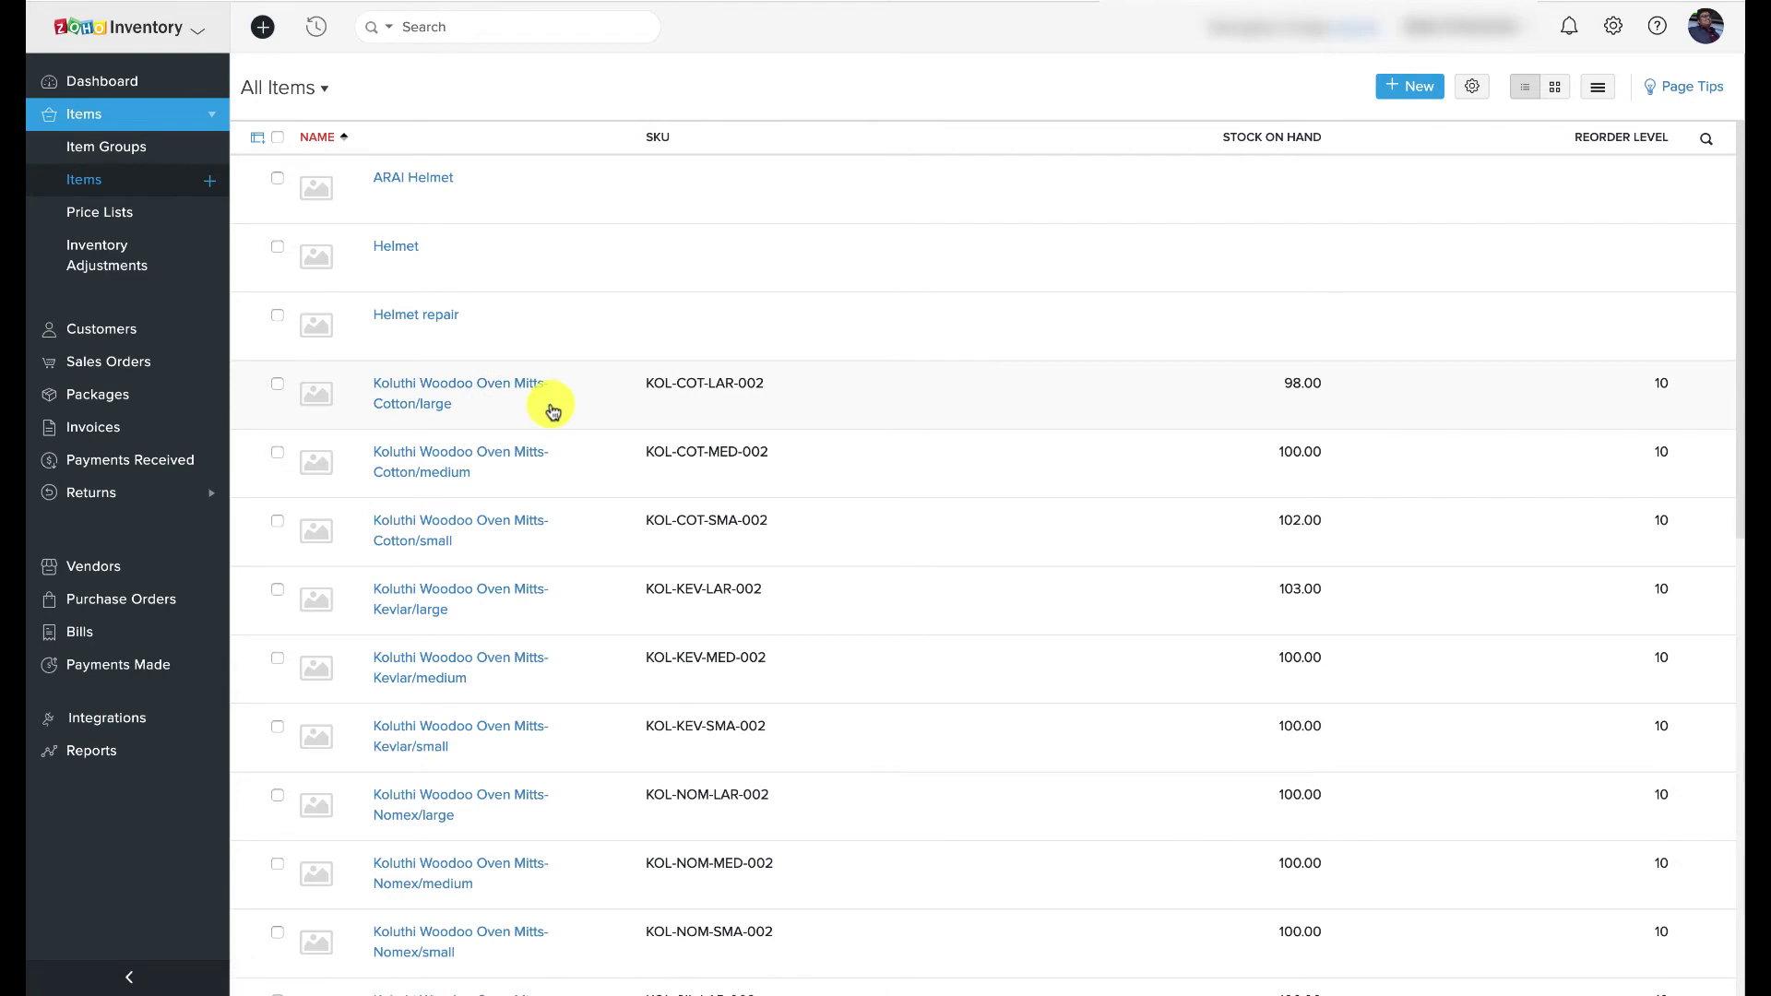
click(671, 410)
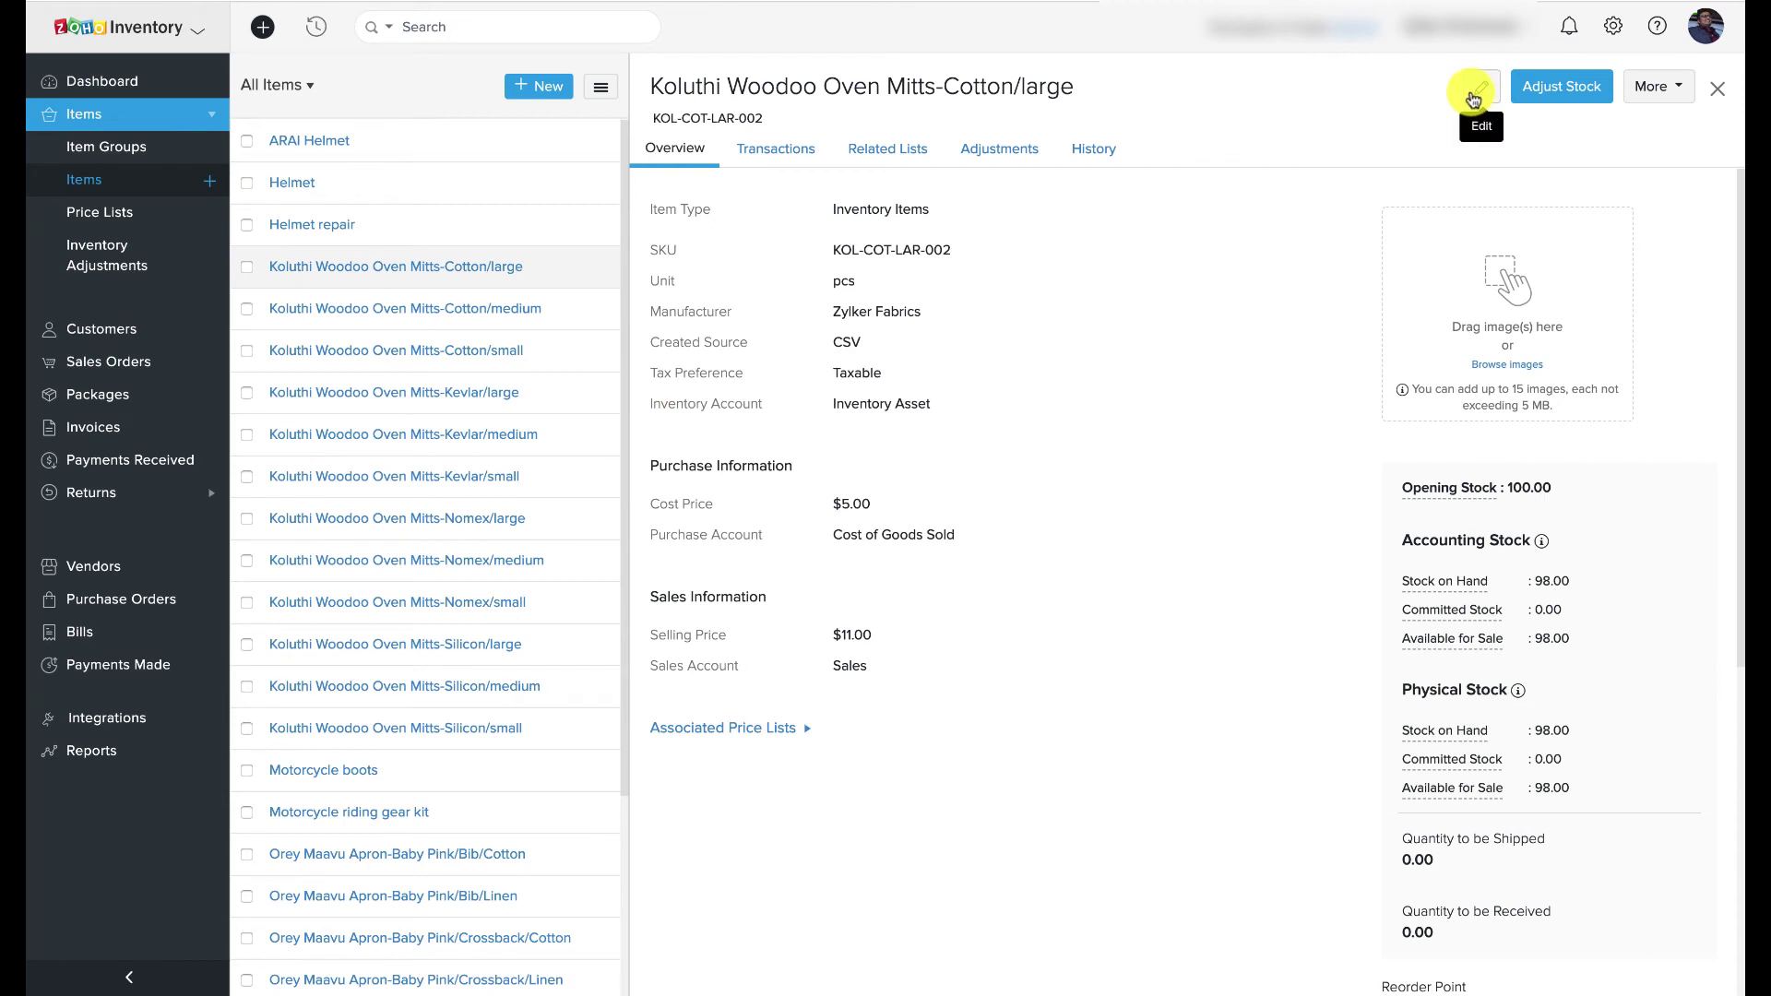
click(1473, 96)
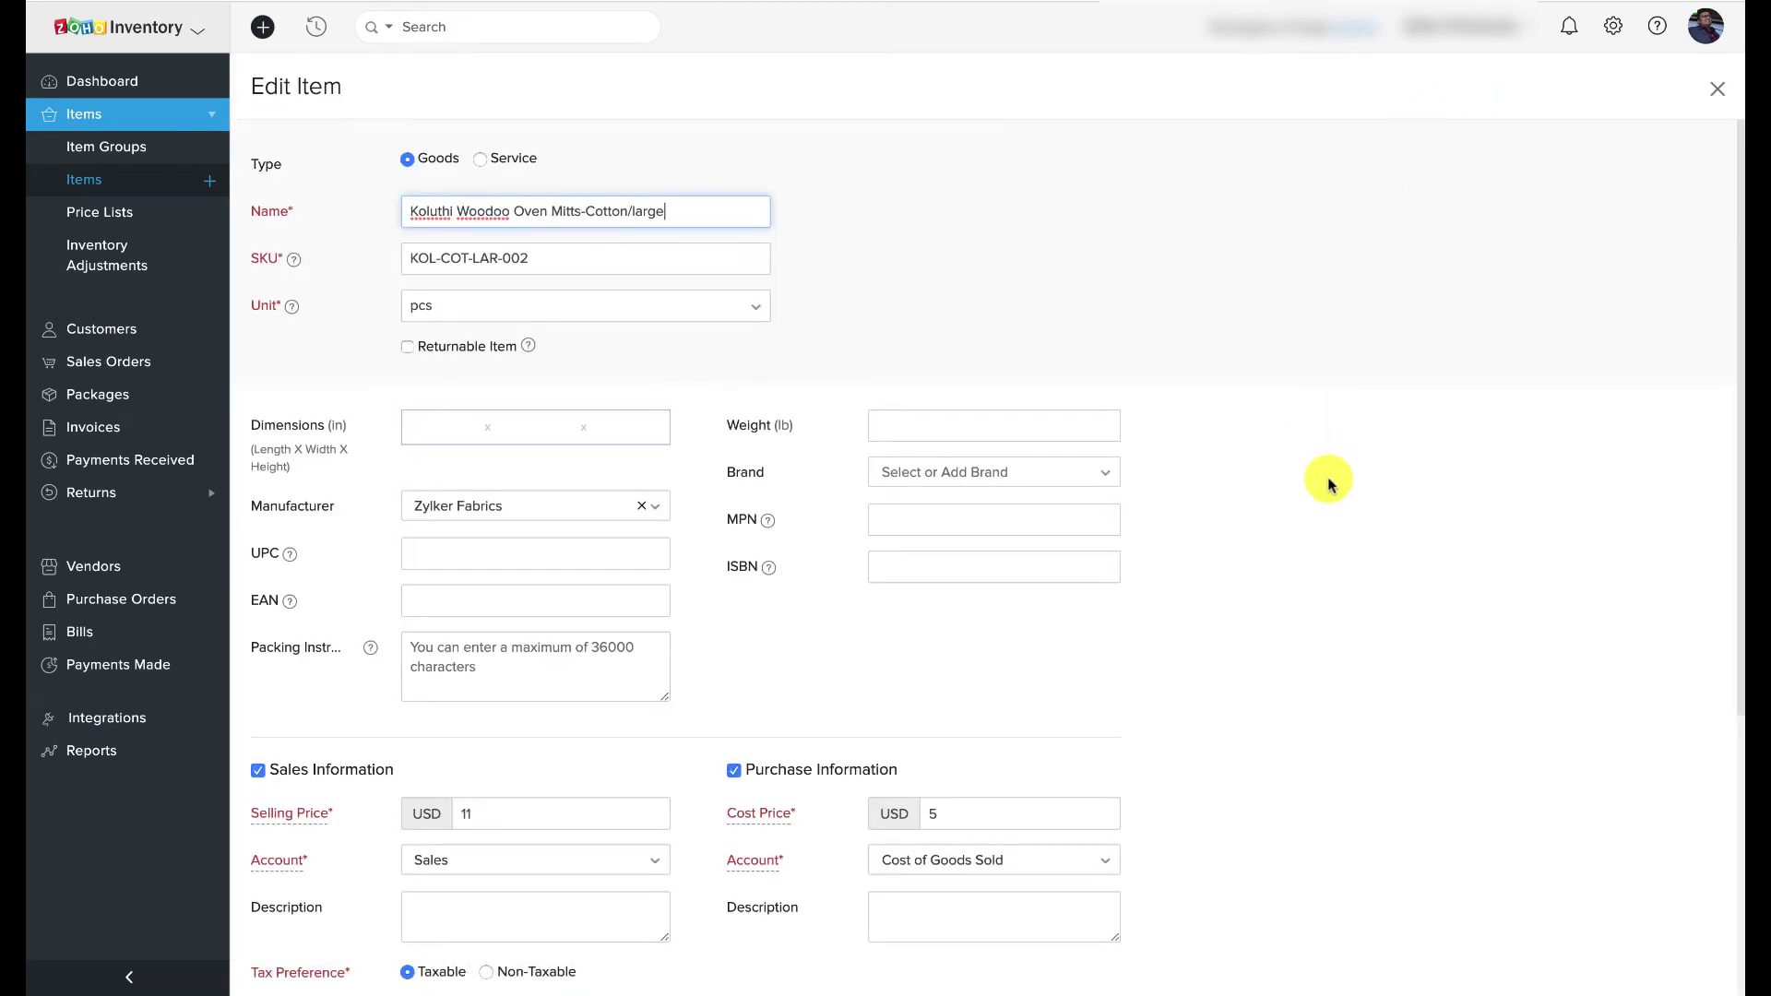
scroll(1324, 471, down, 3)
scroll(1328, 483, down, 6)
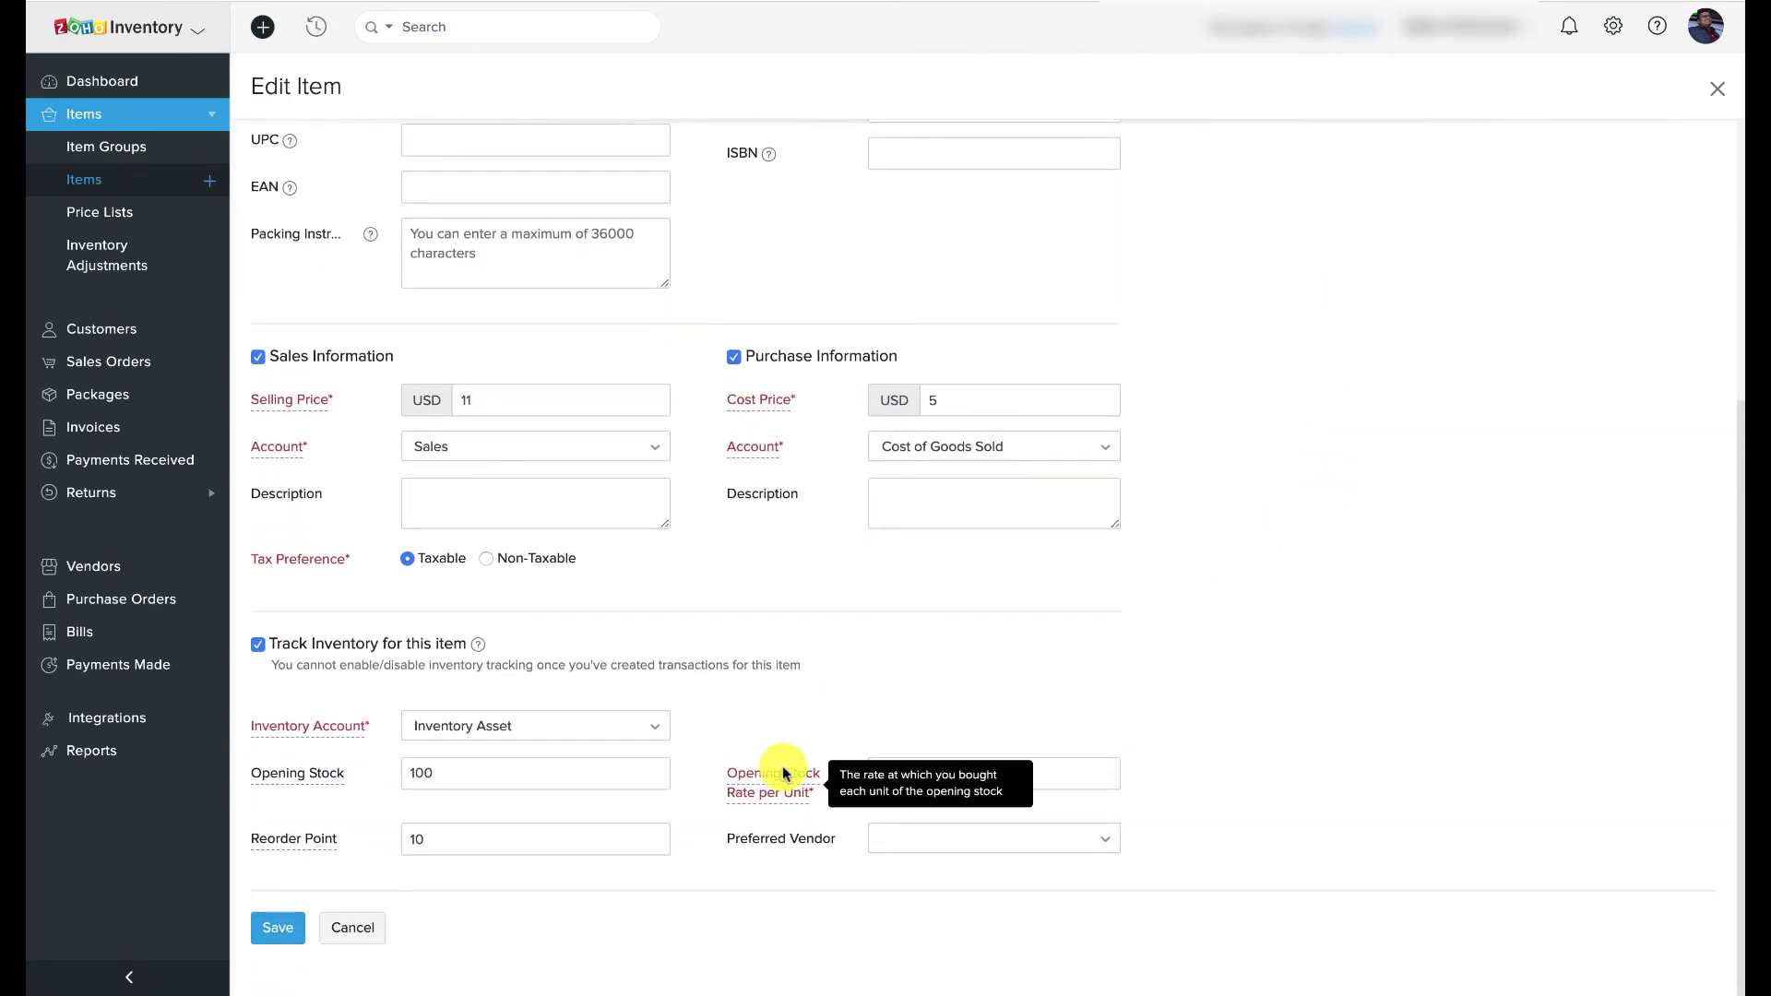
click(472, 839)
double_click(472, 839)
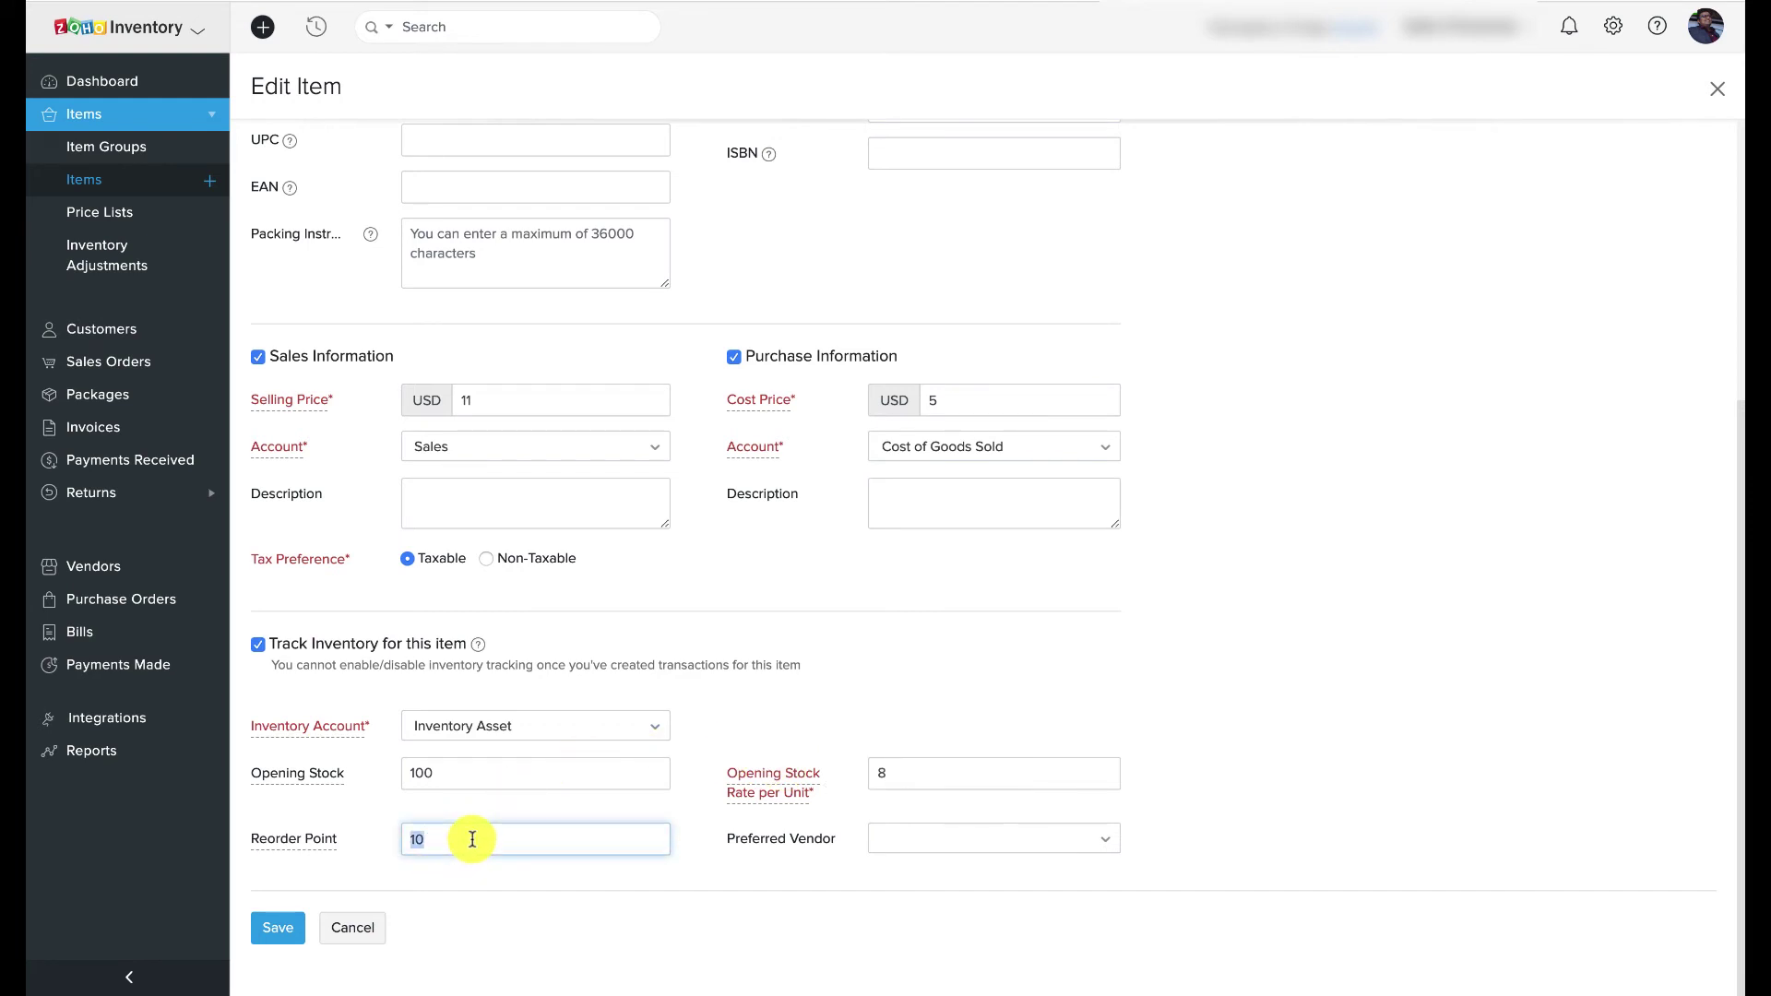
text(1)
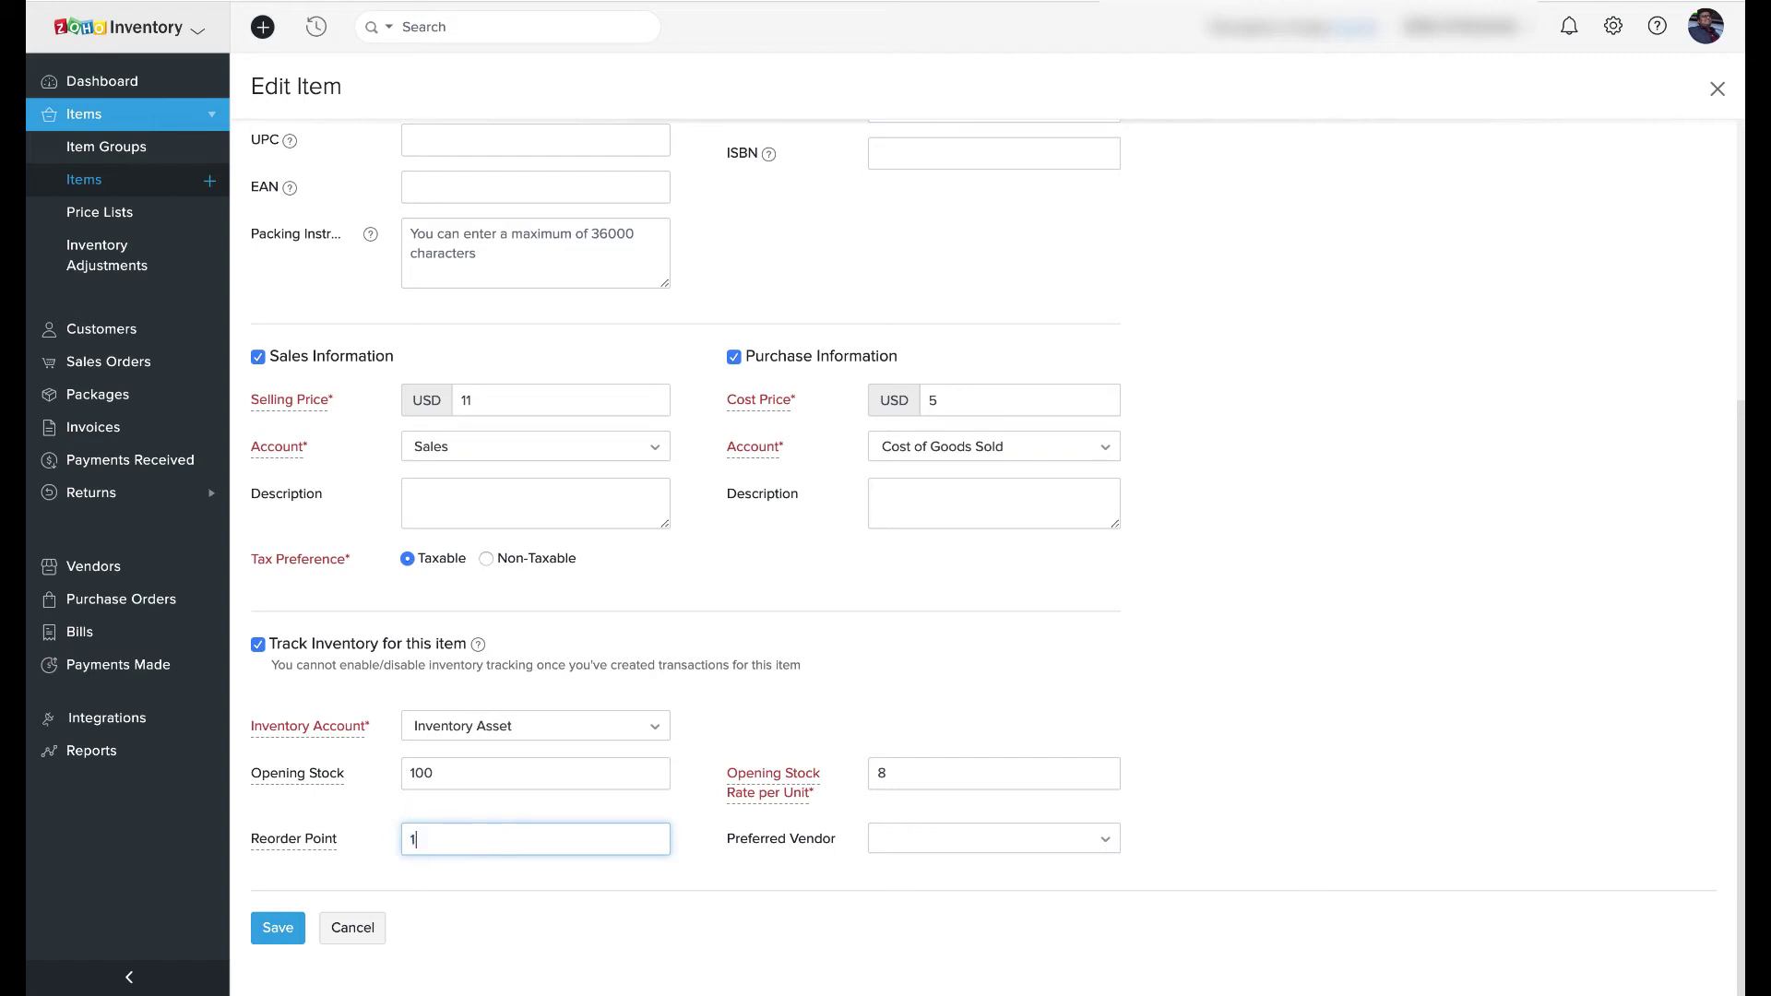
text(50)
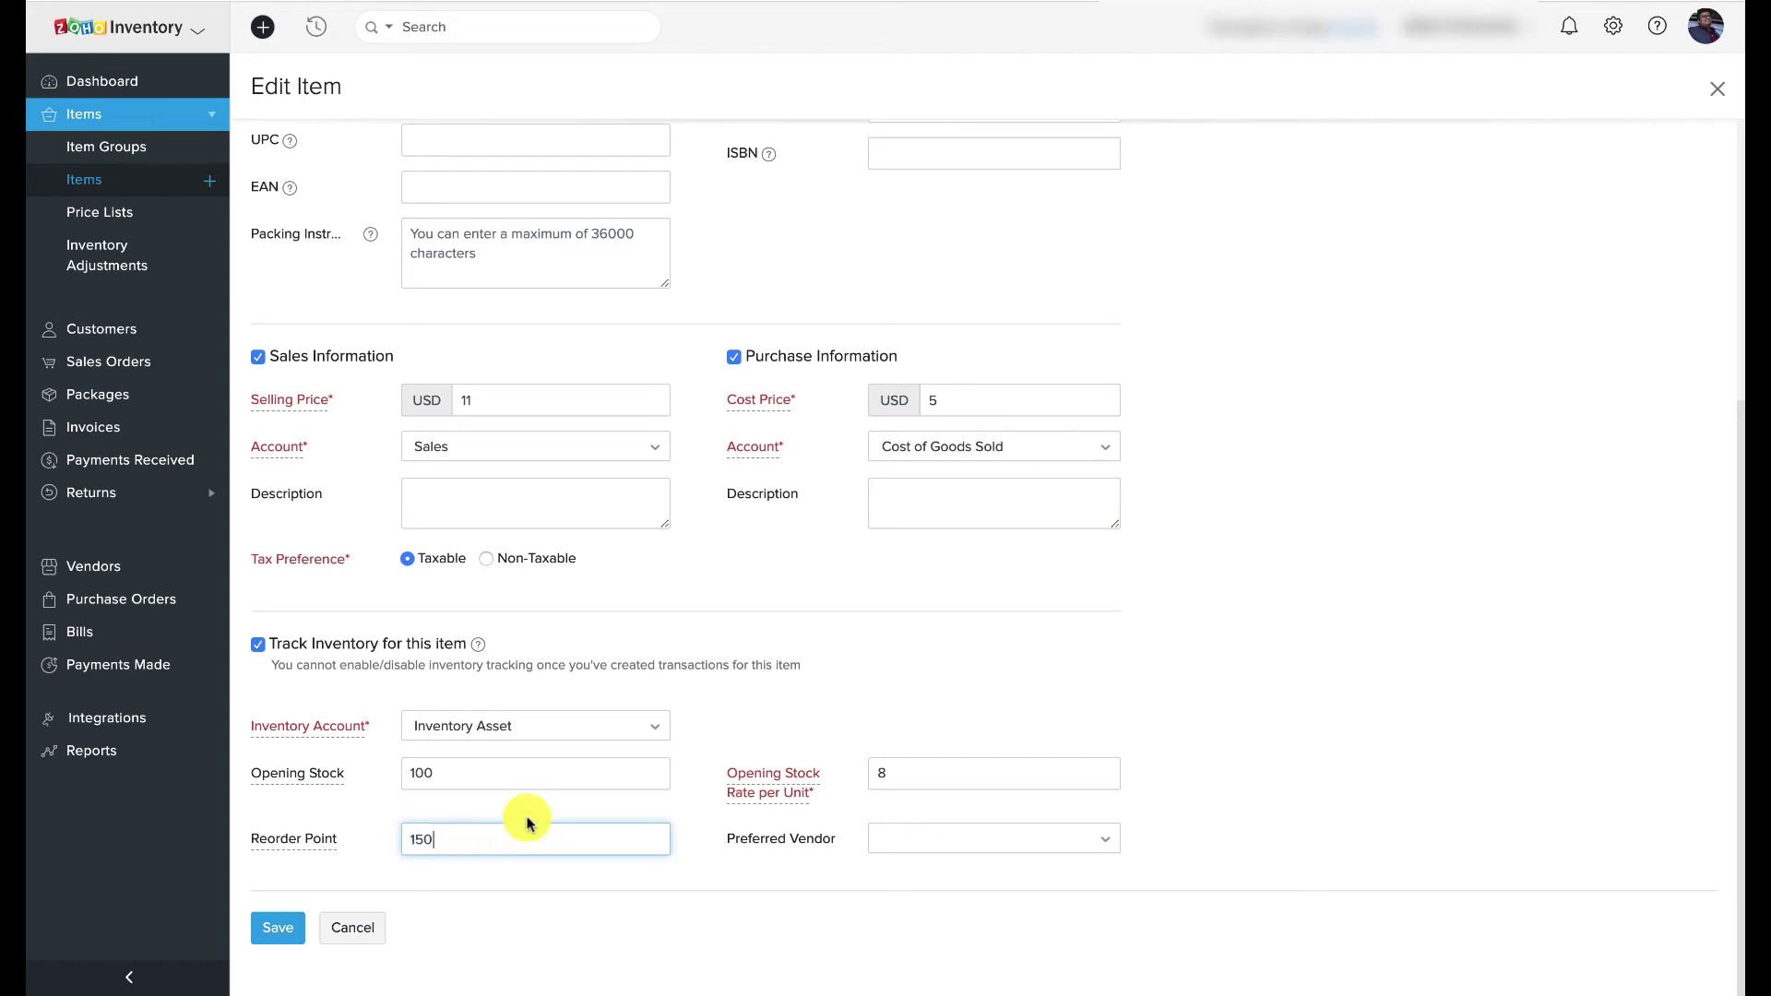
Set the item's preferred vendor to Carter Supplies and save the item
click(1084, 843)
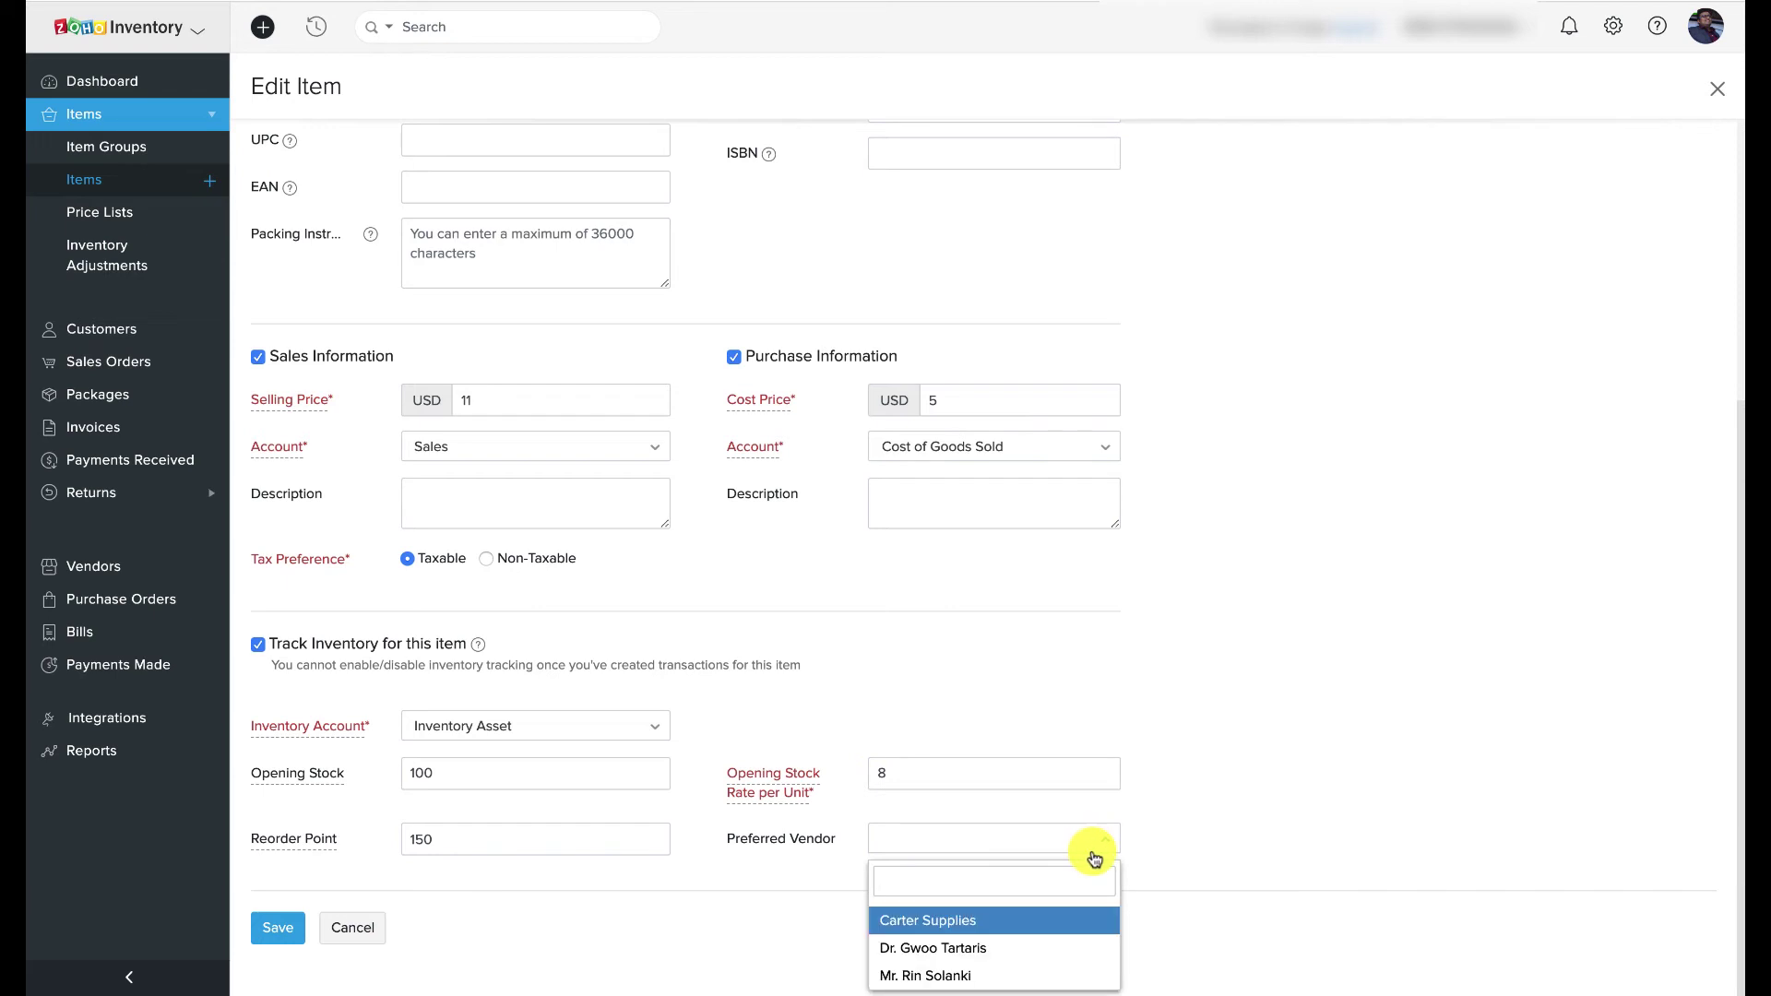
click(1061, 918)
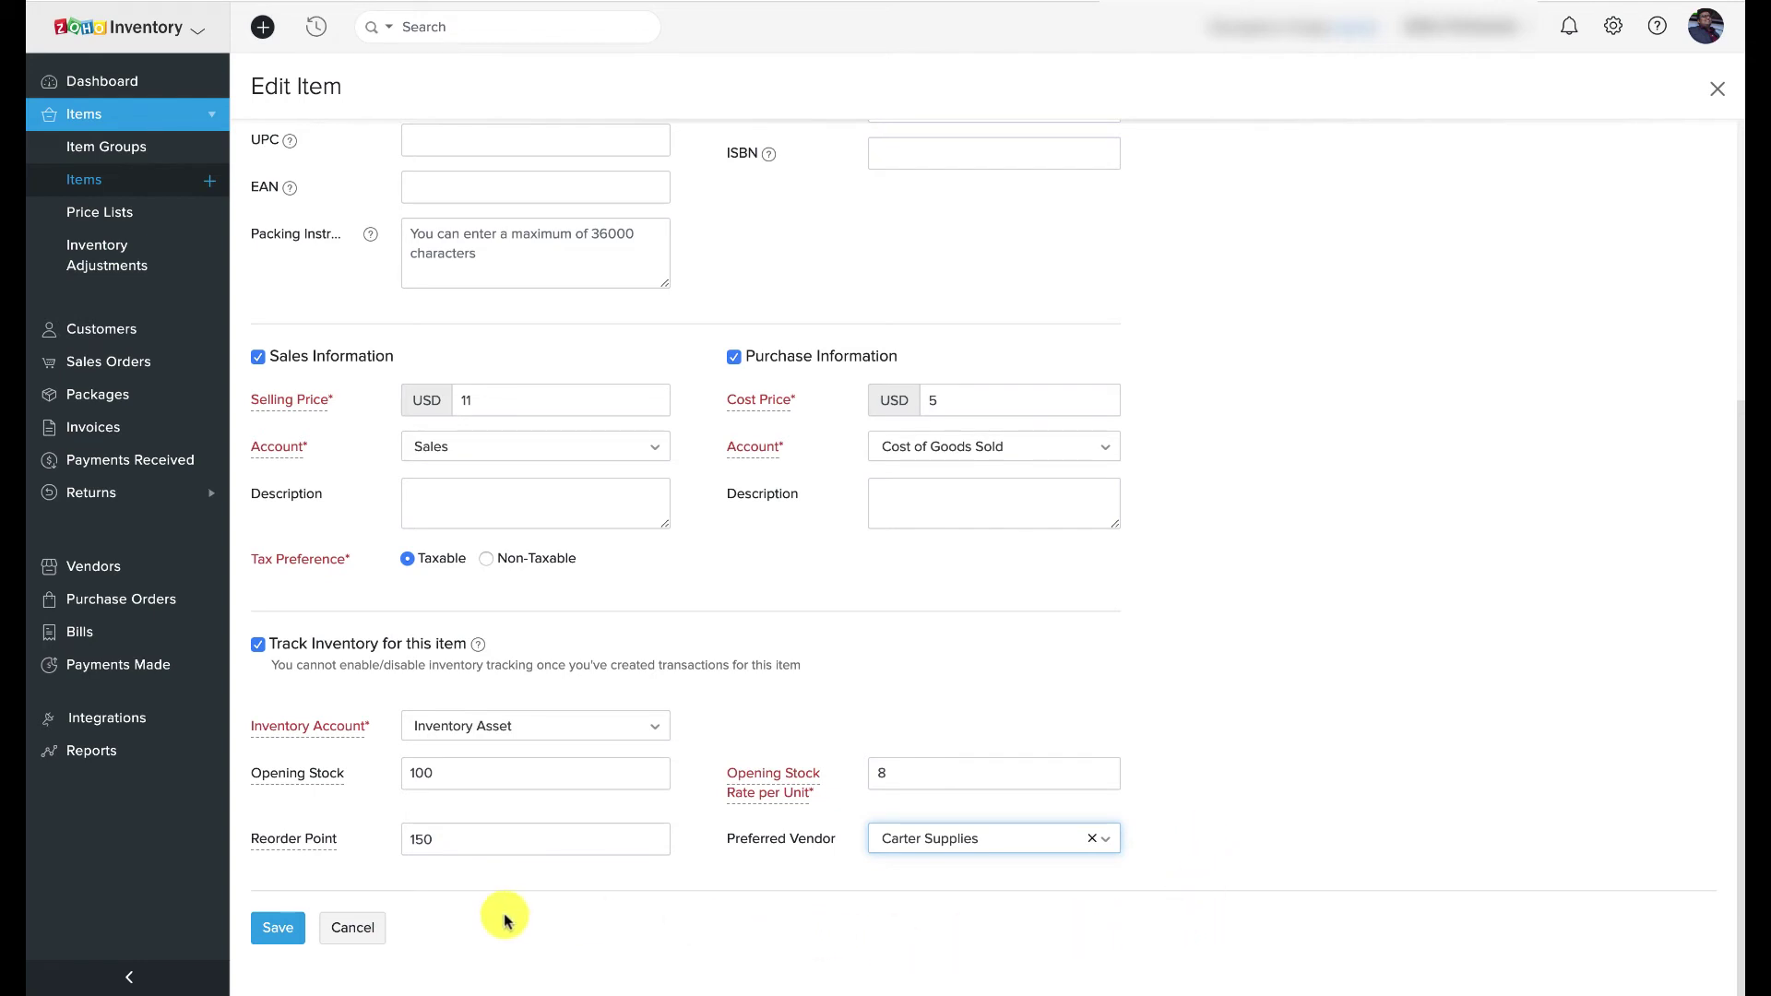
click(267, 928)
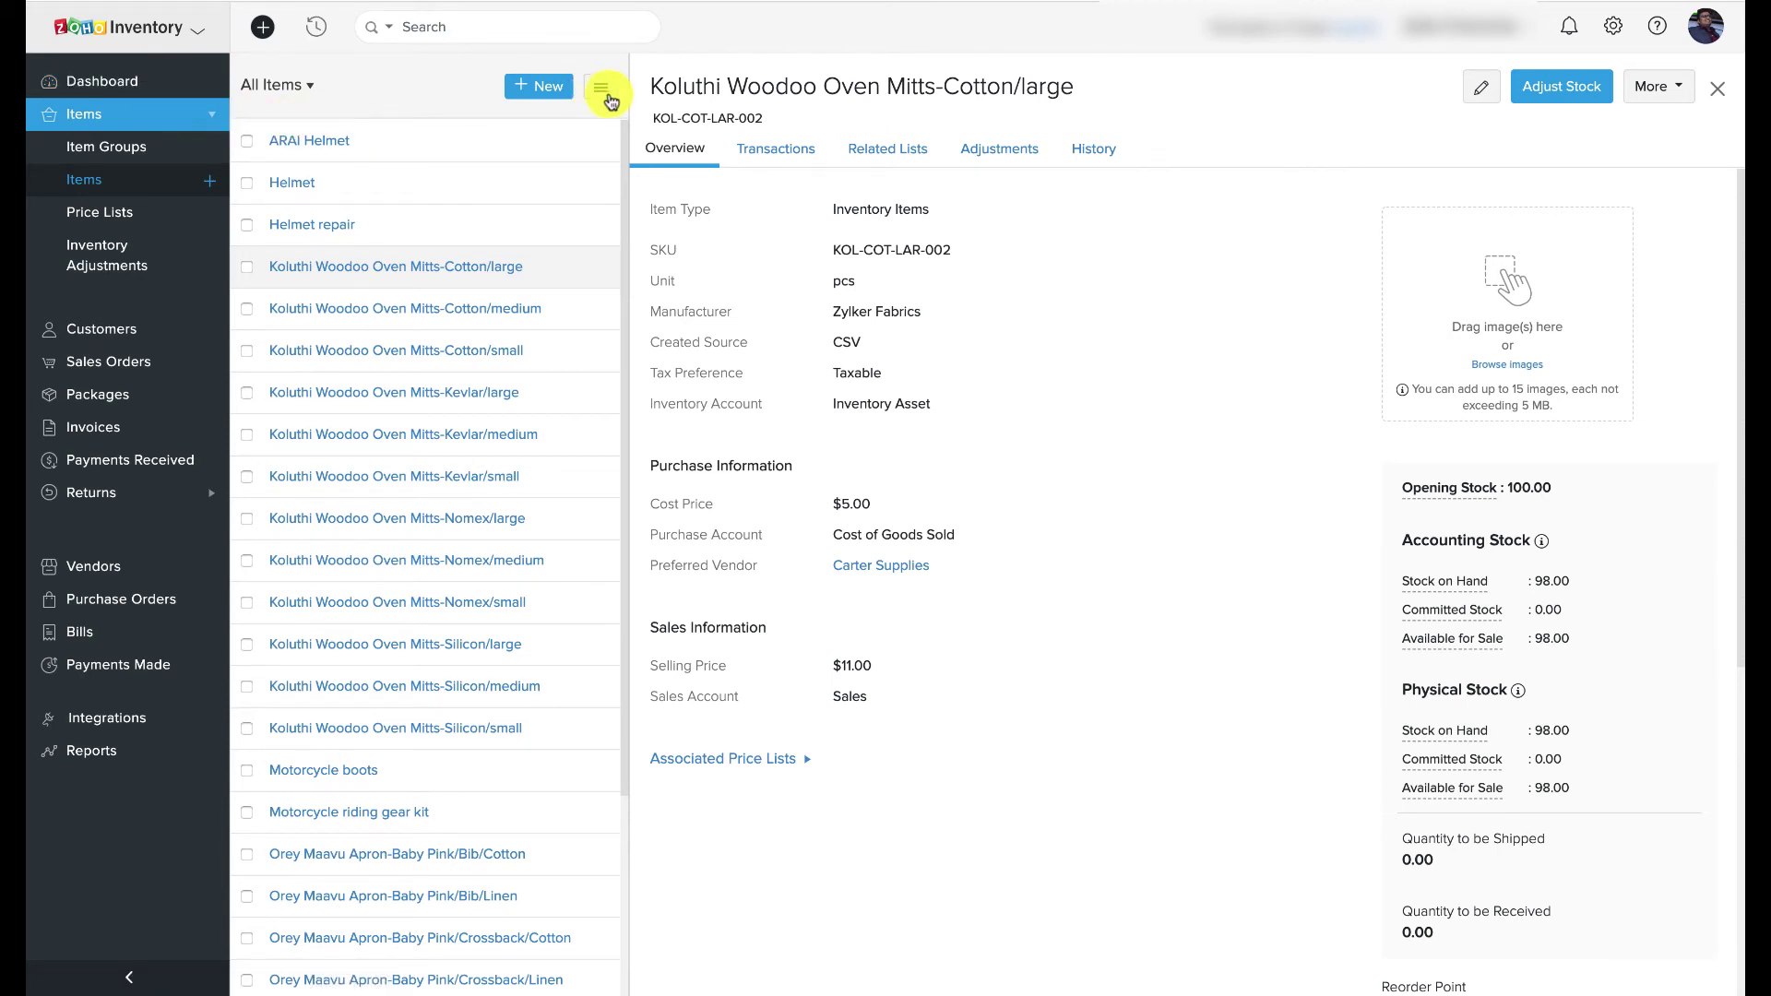
Open the items import from the full item list and set duplicate handling to Overwrite
click(133, 179)
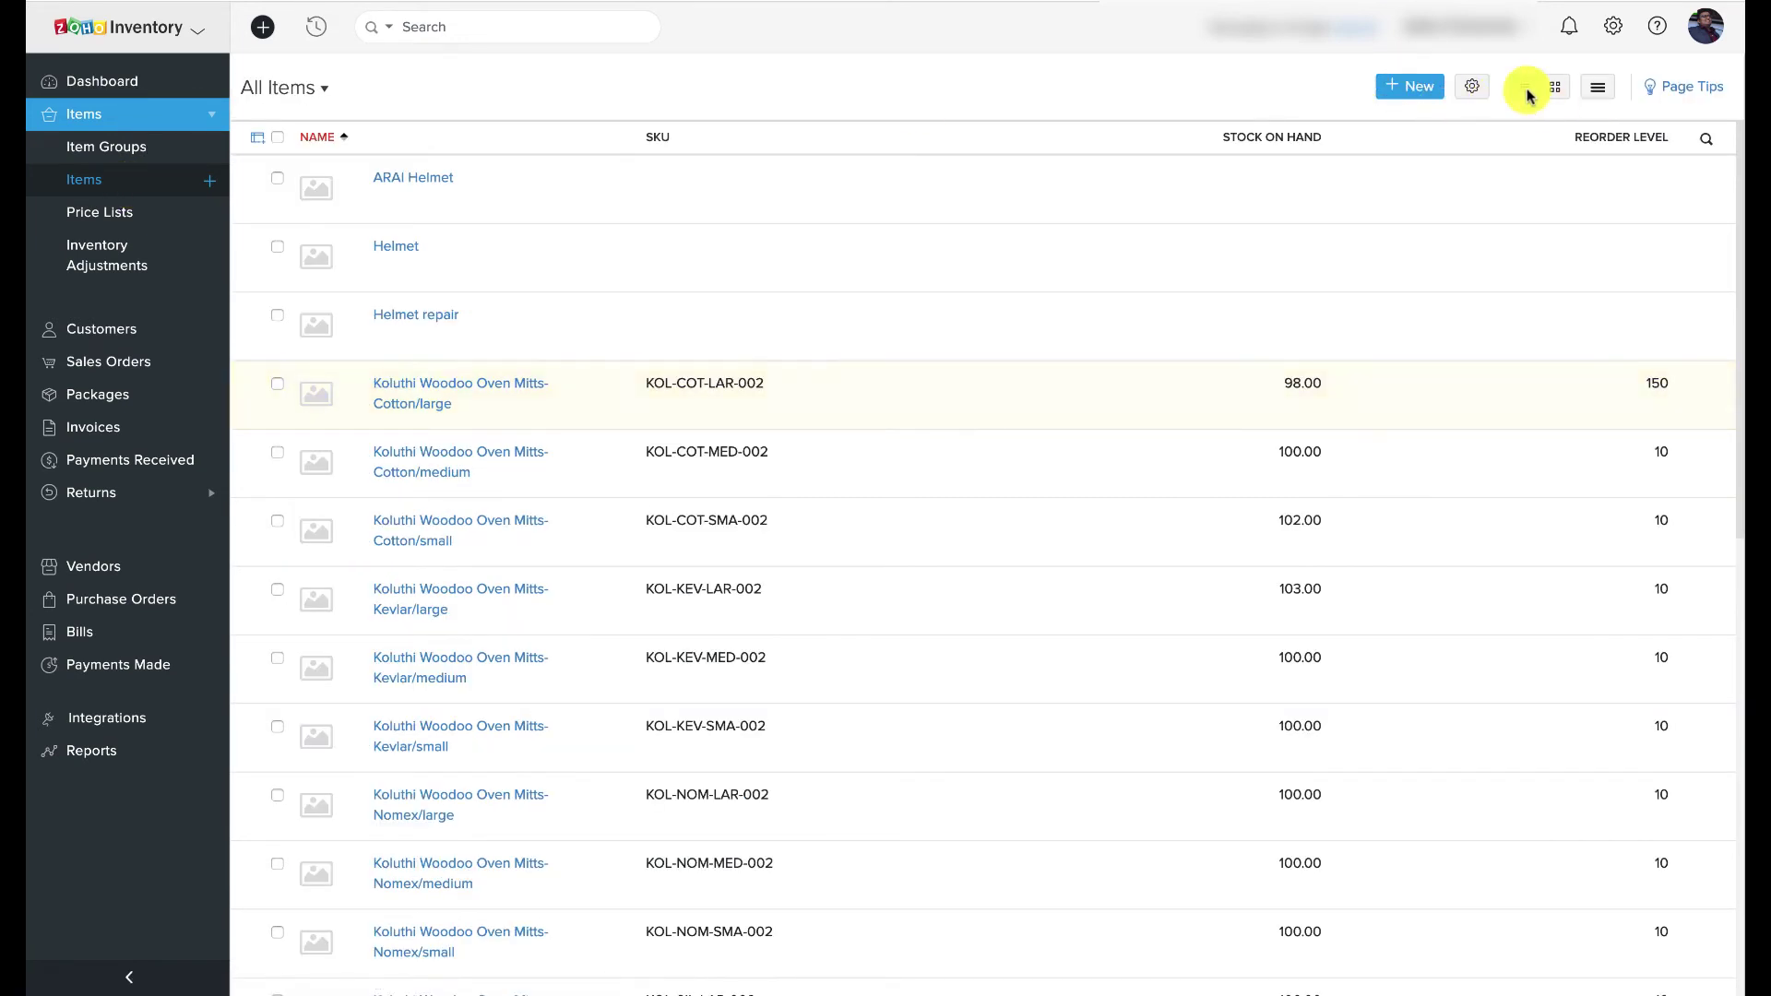
click(1614, 87)
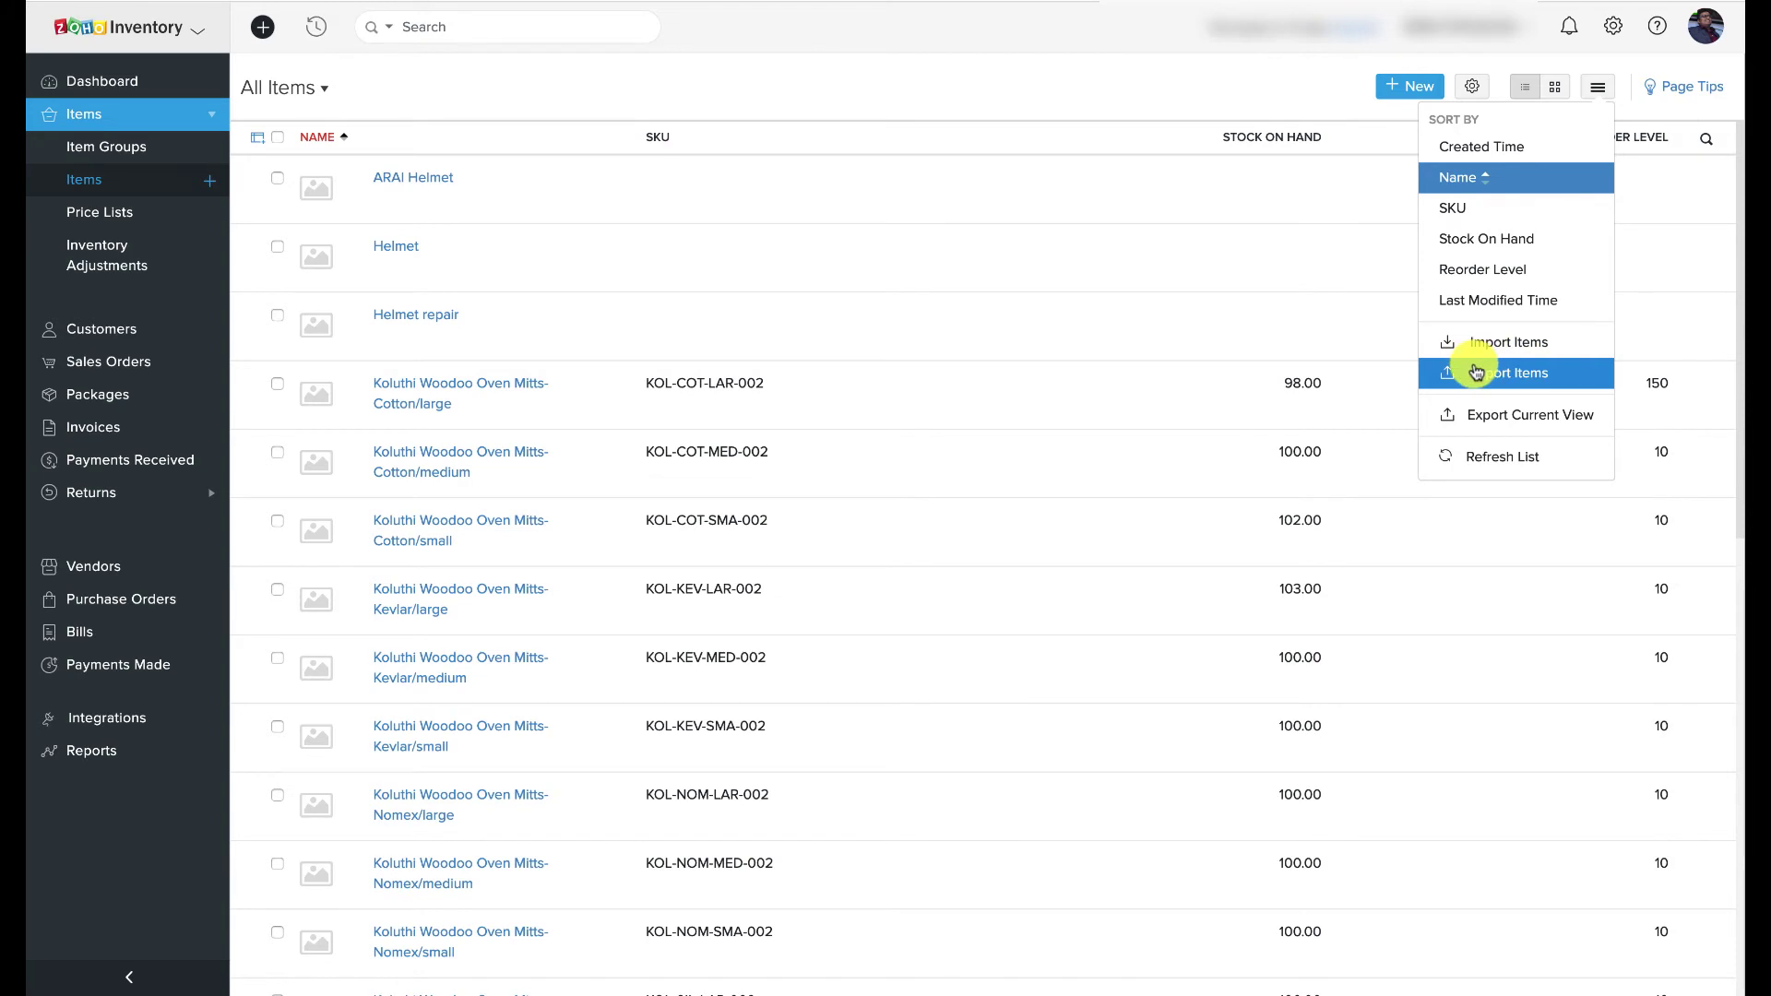
click(1571, 340)
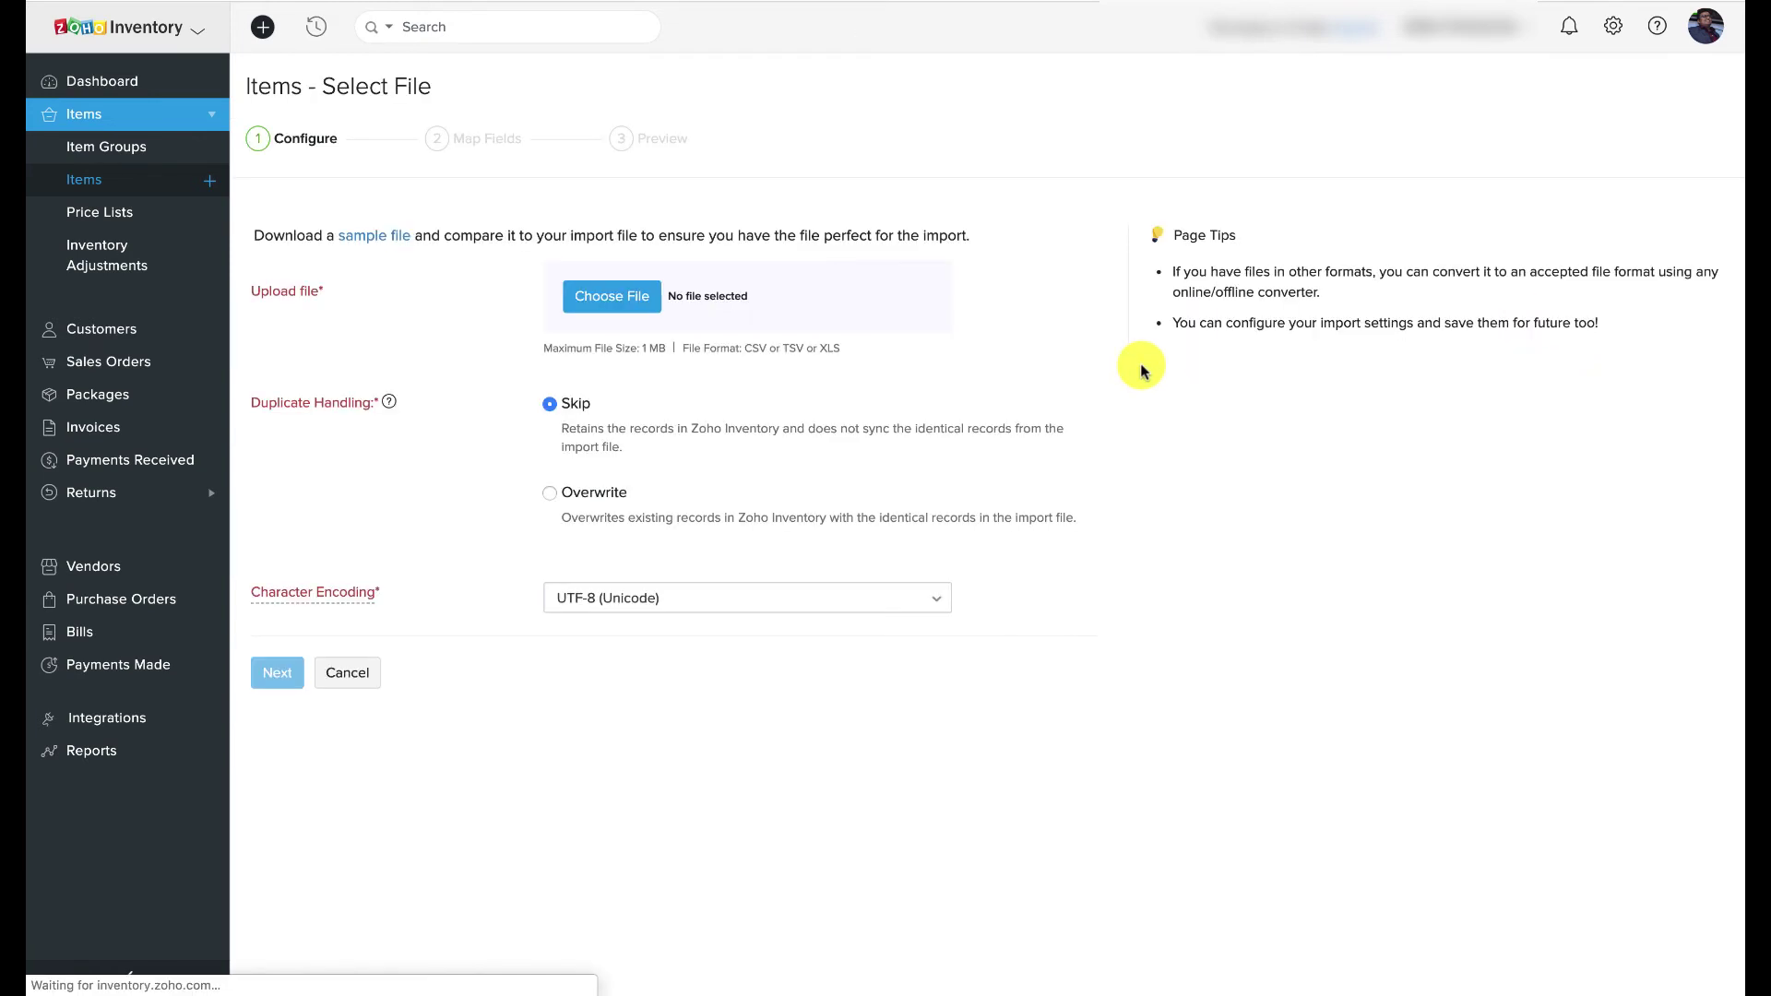
click(550, 491)
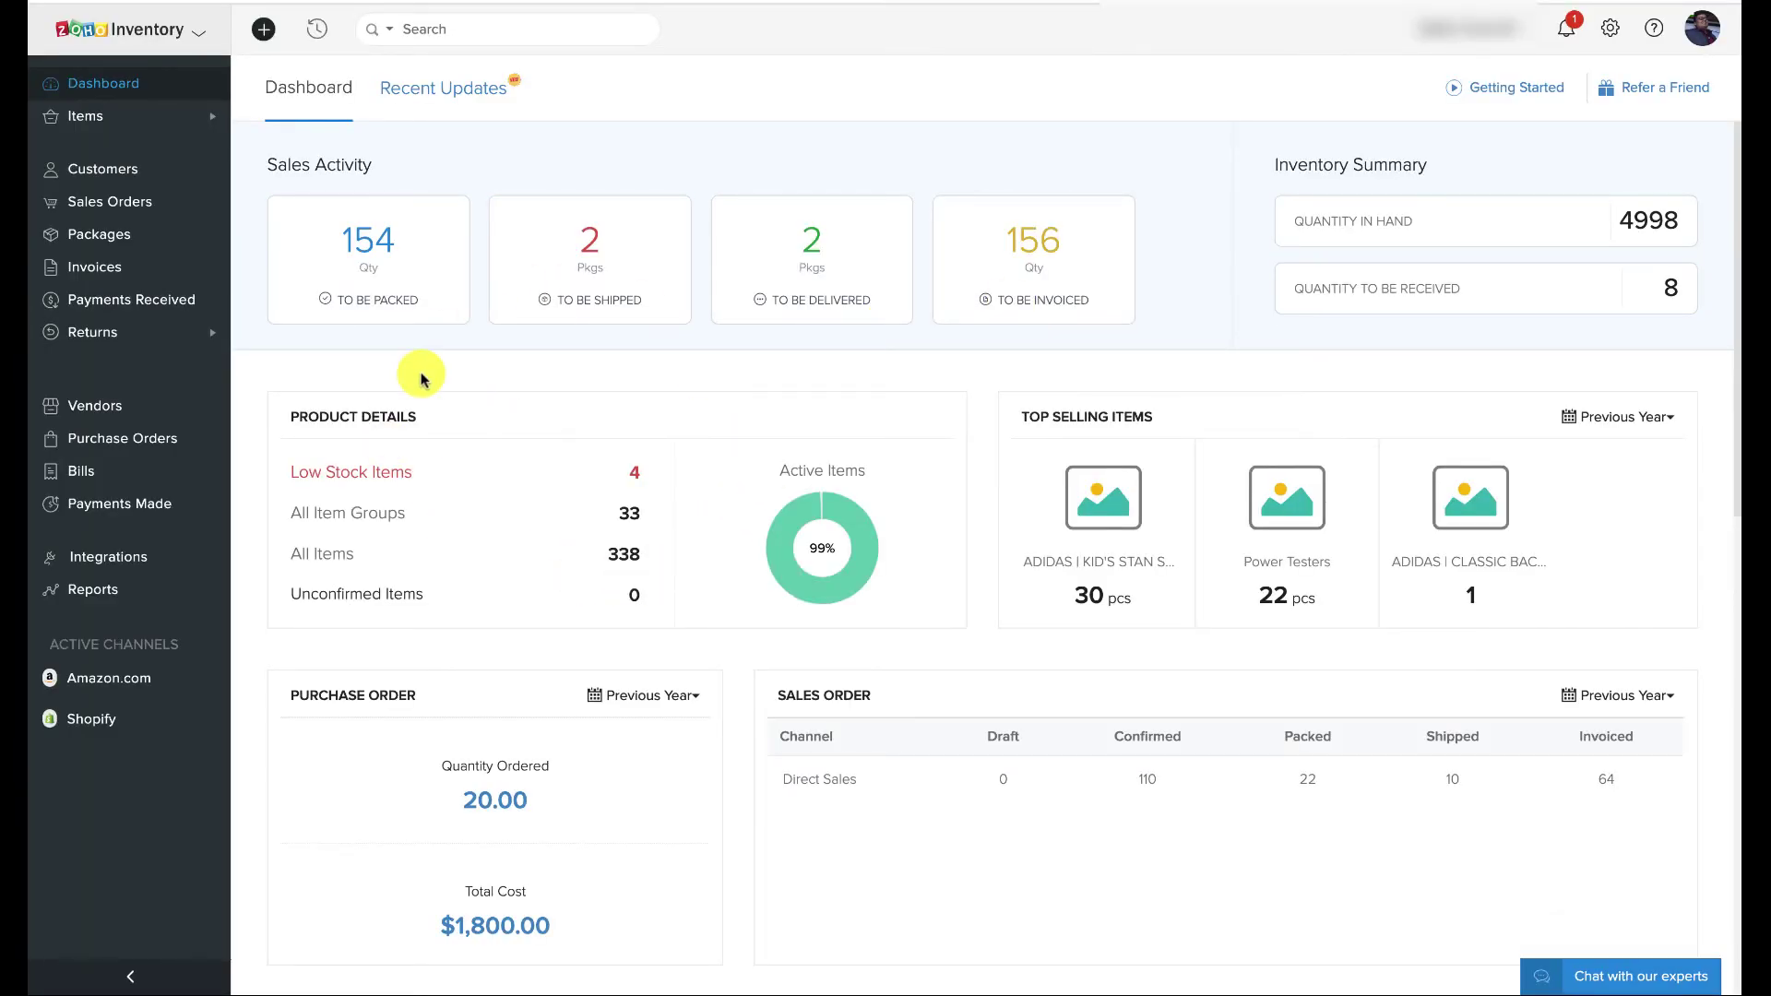
Start a purchase order for all the low stock items listed from the dashboard
click(638, 472)
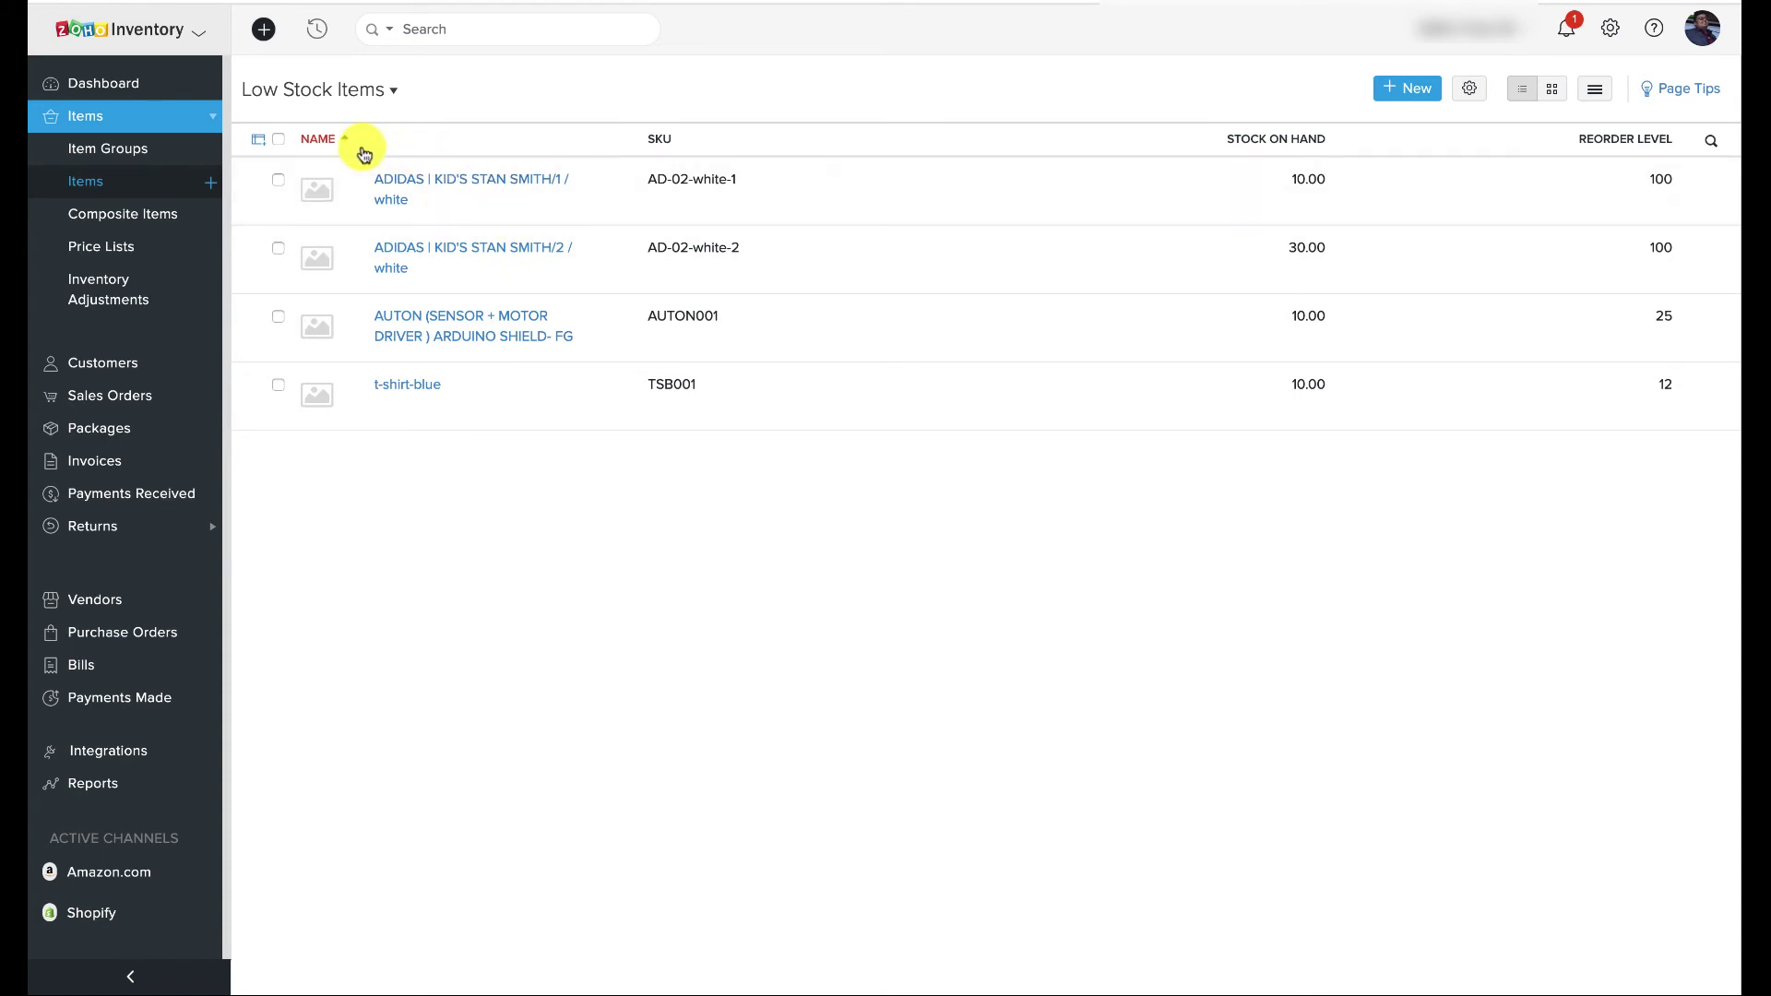
click(278, 139)
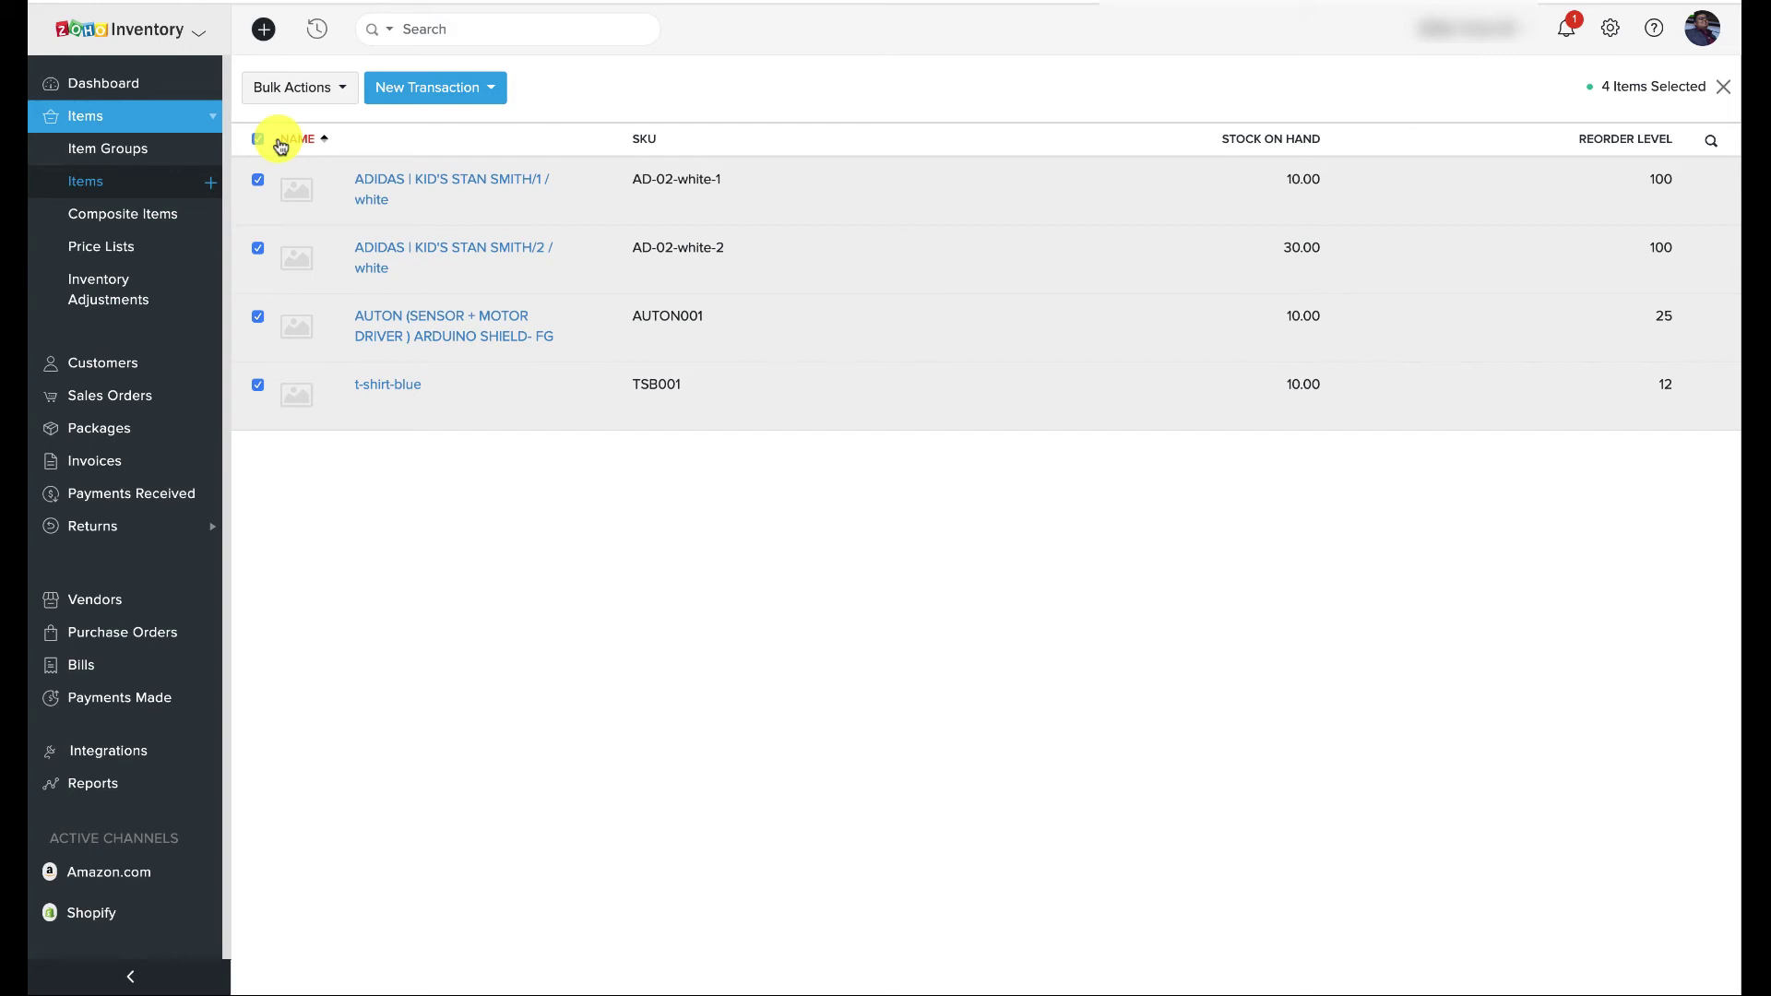
click(493, 93)
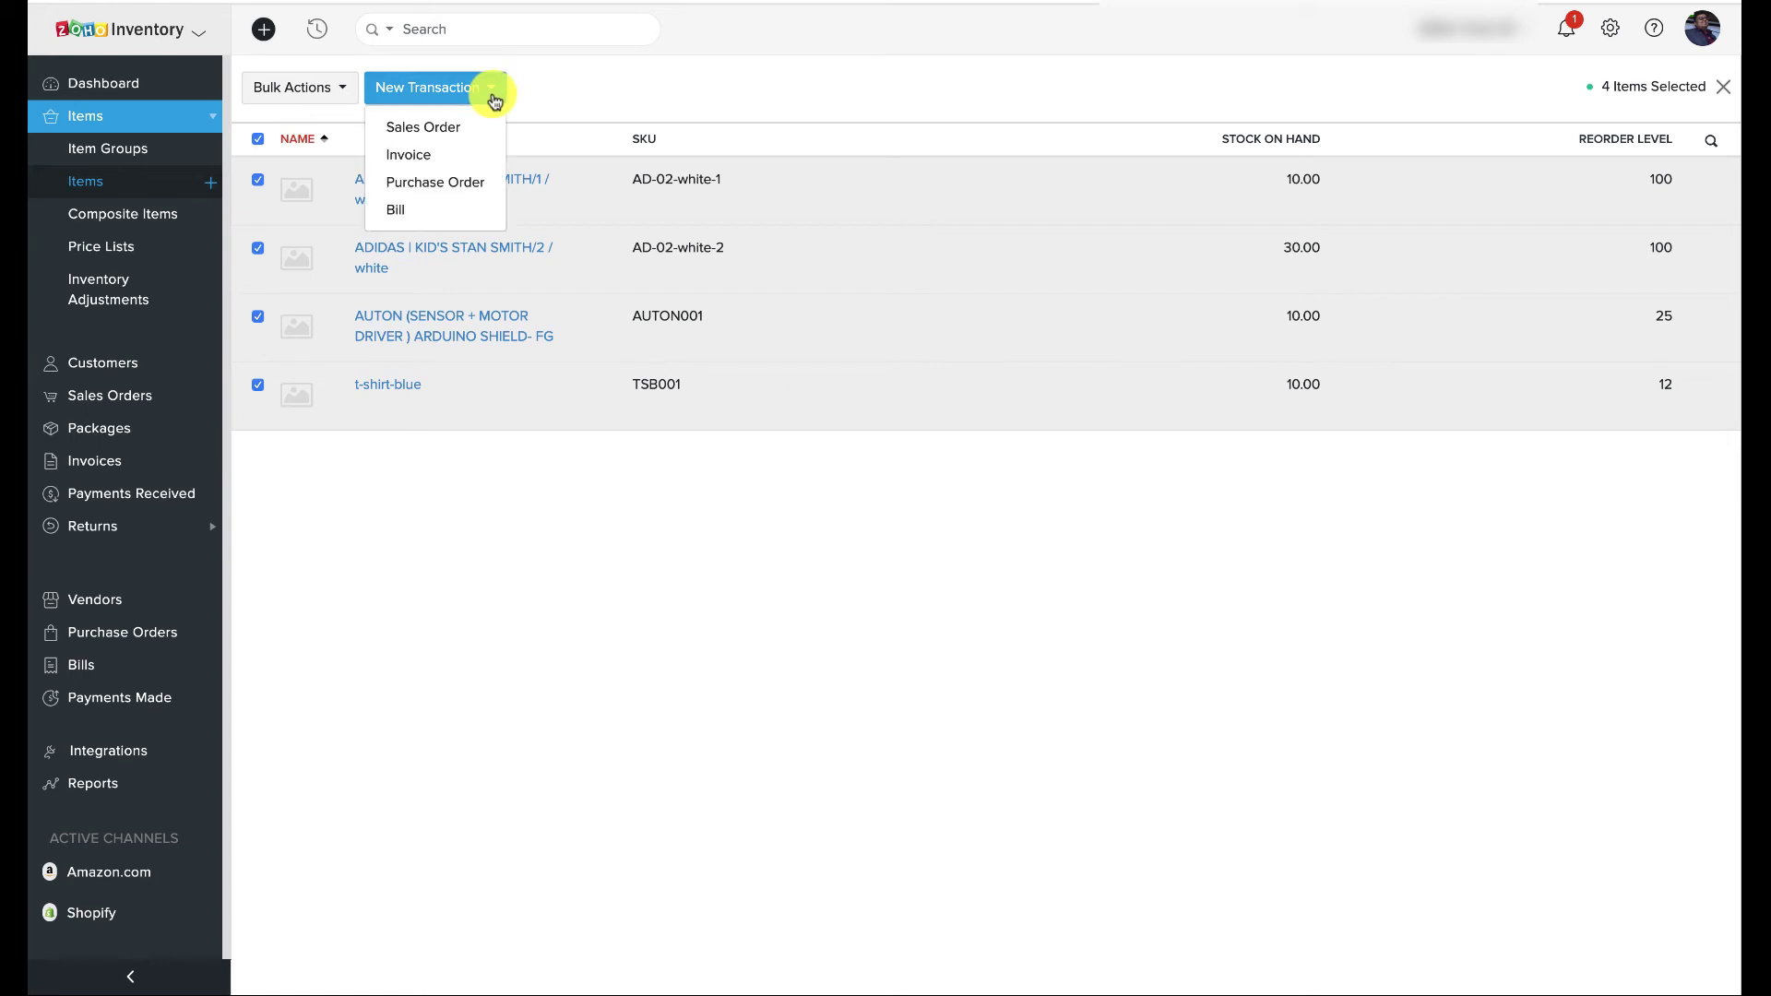
click(469, 181)
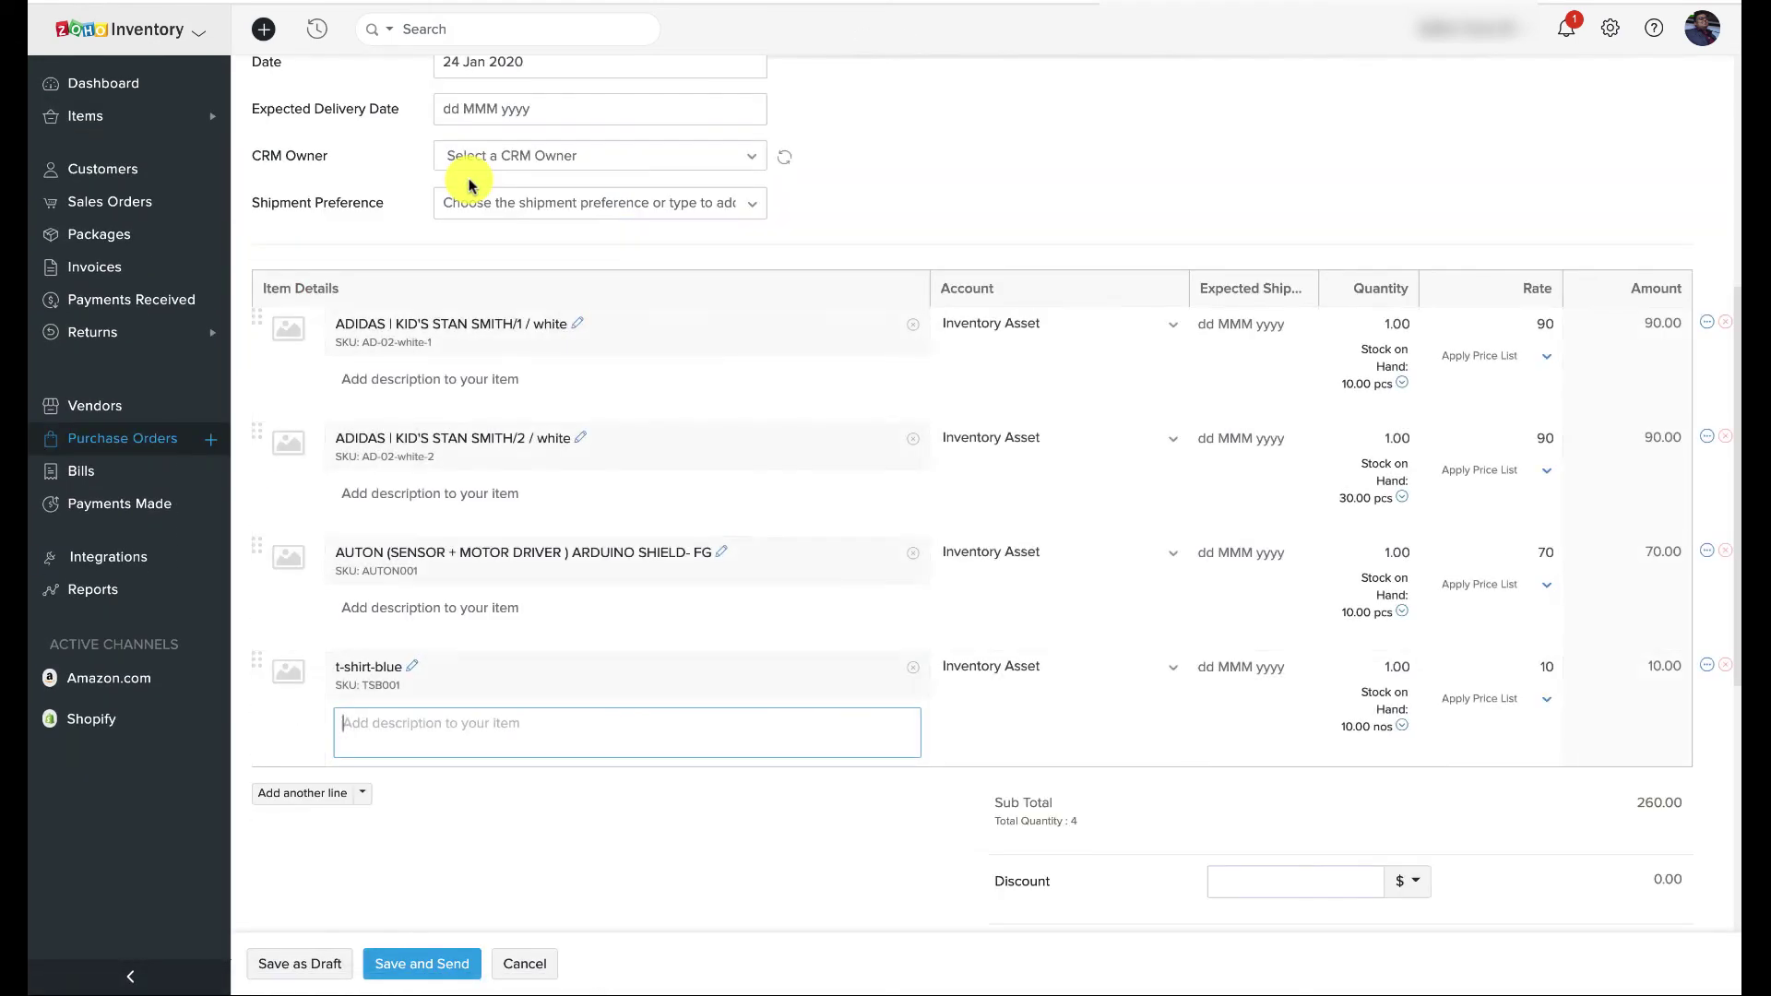
Review the vendor, delivery and item details of the new purchase order and discard it
scroll(582, 424, up, 3)
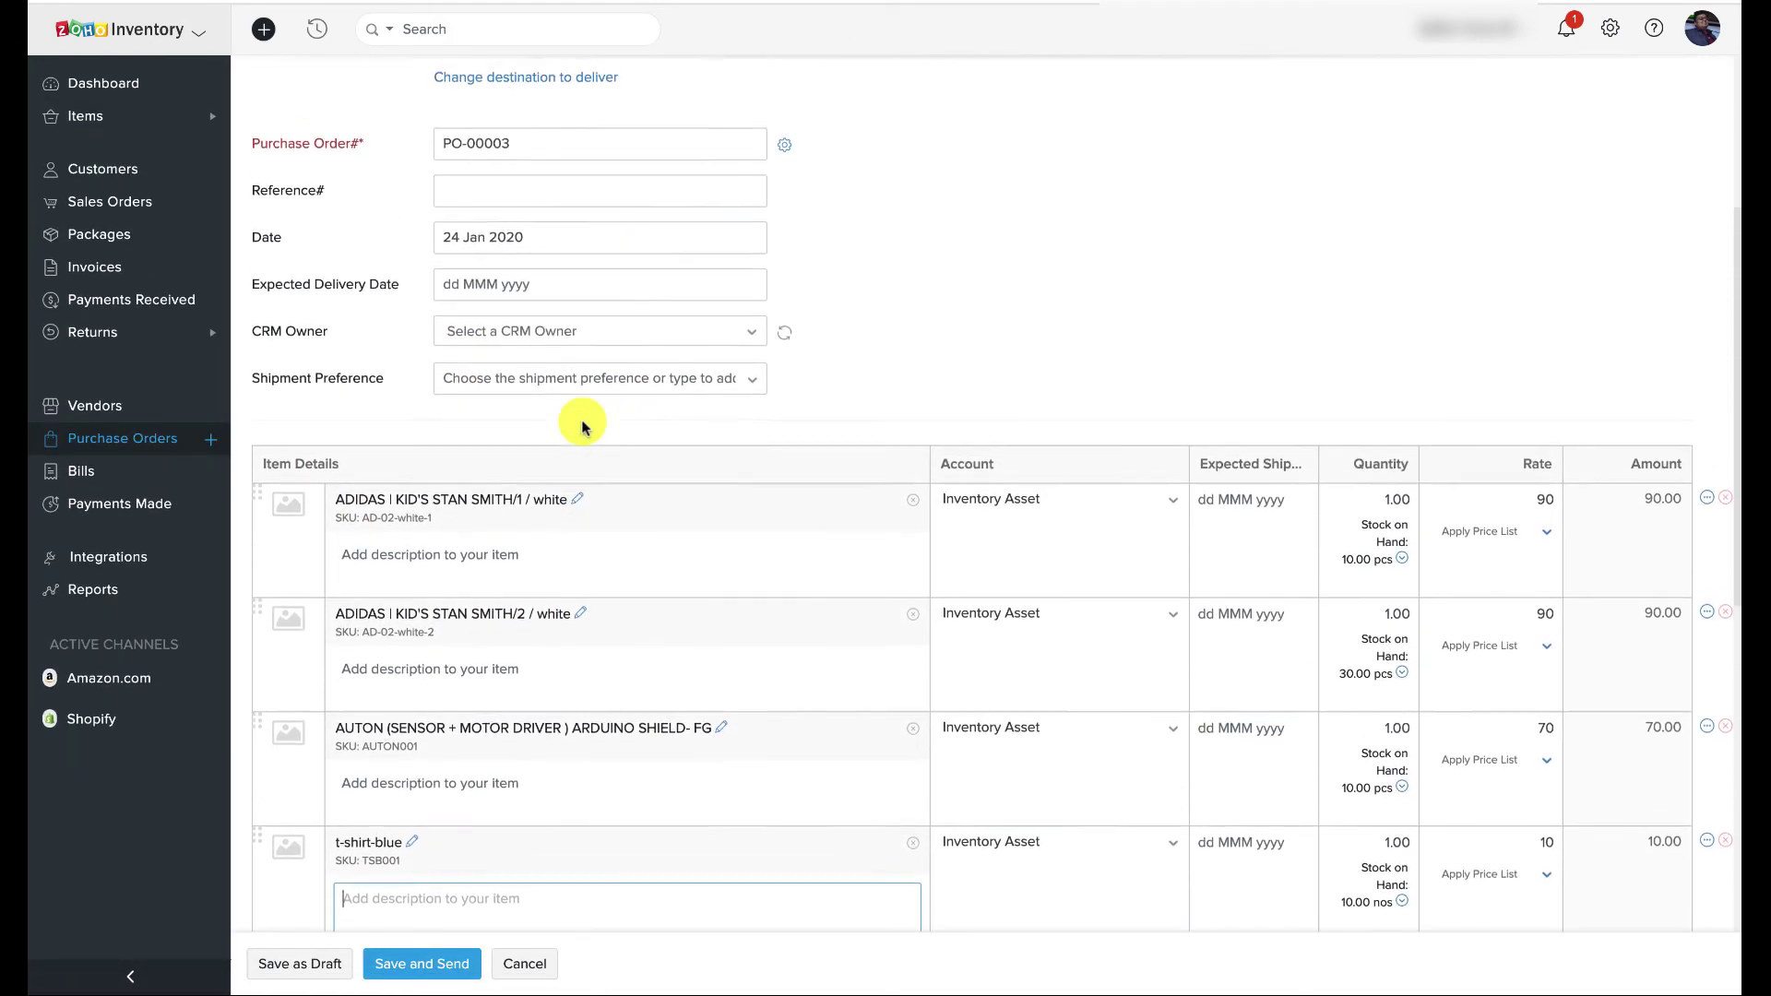
scroll(582, 421, up, 5)
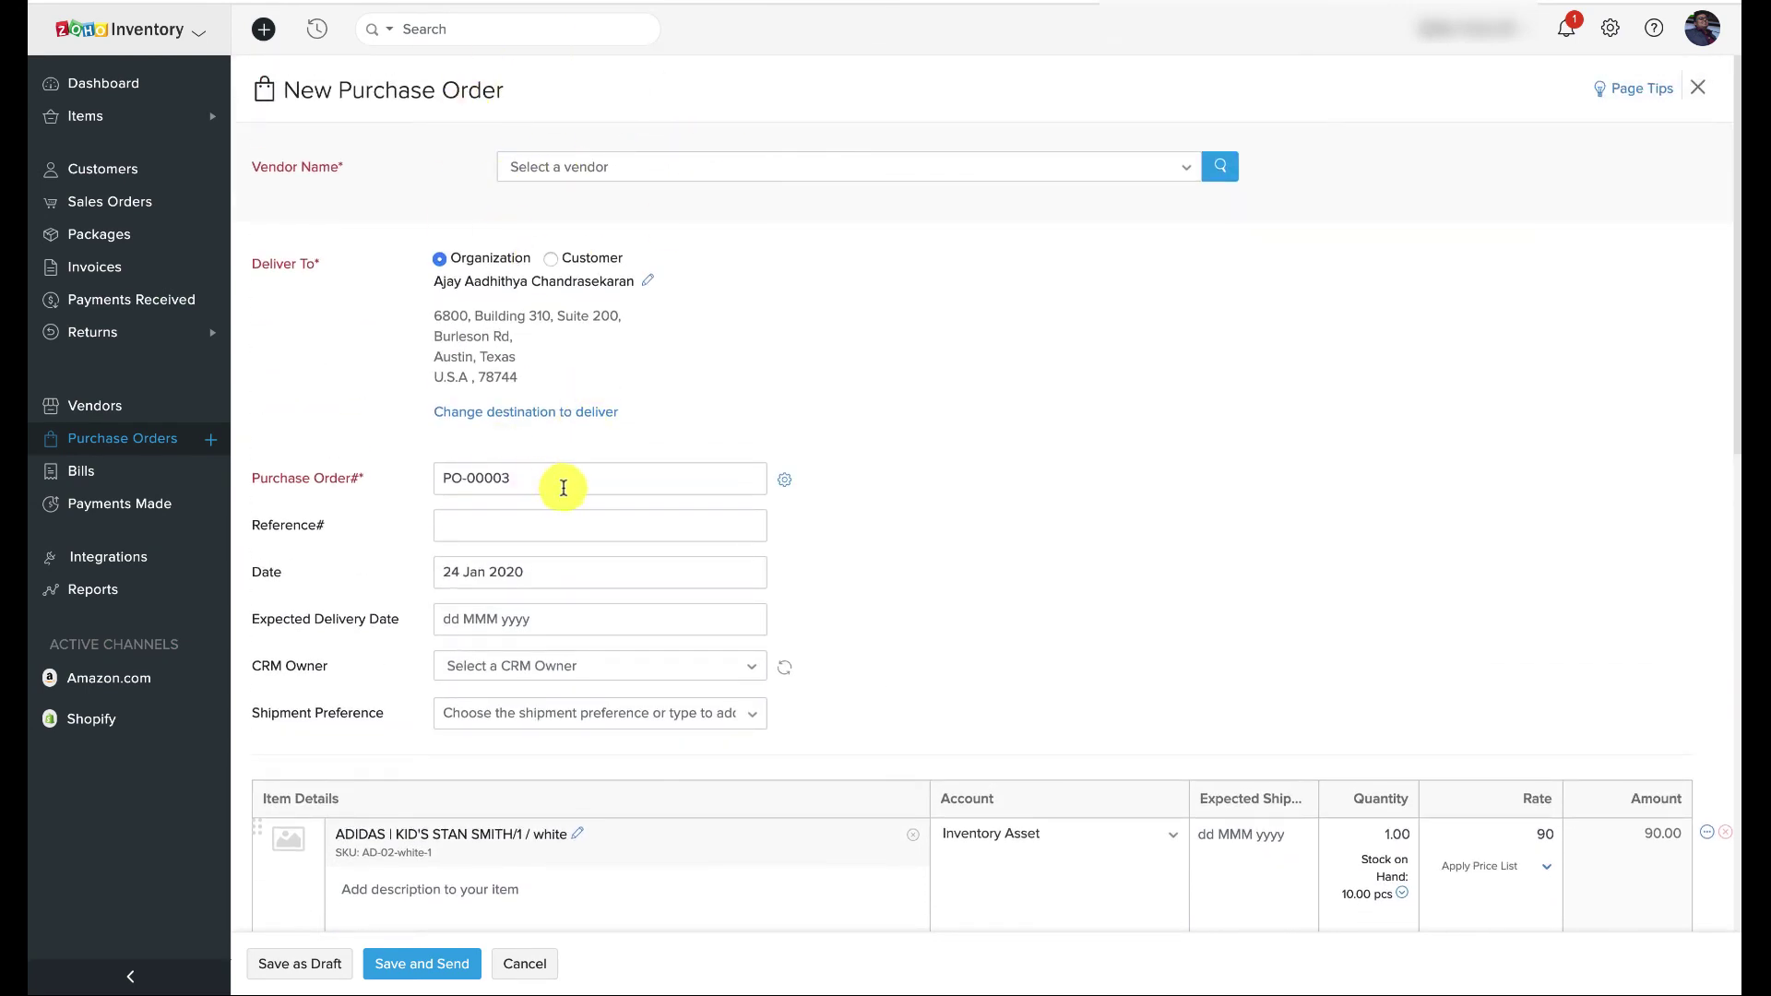
scroll(909, 638, down, 3)
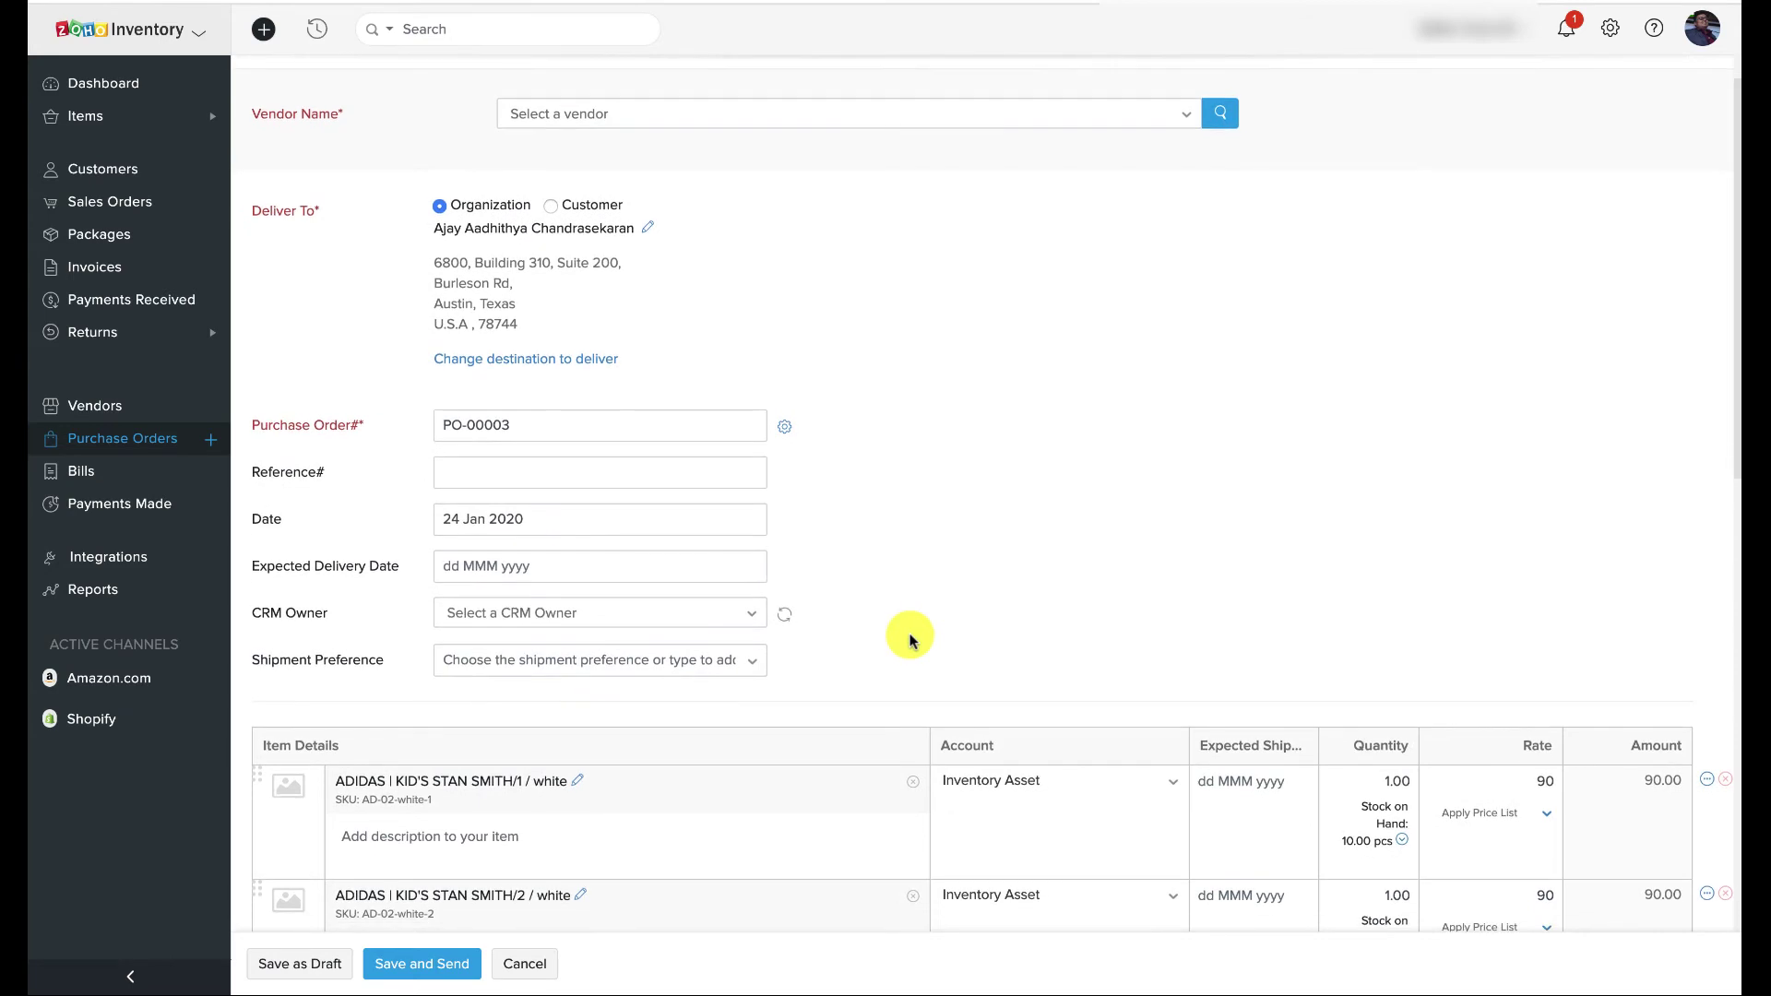
scroll(910, 638, down, 10)
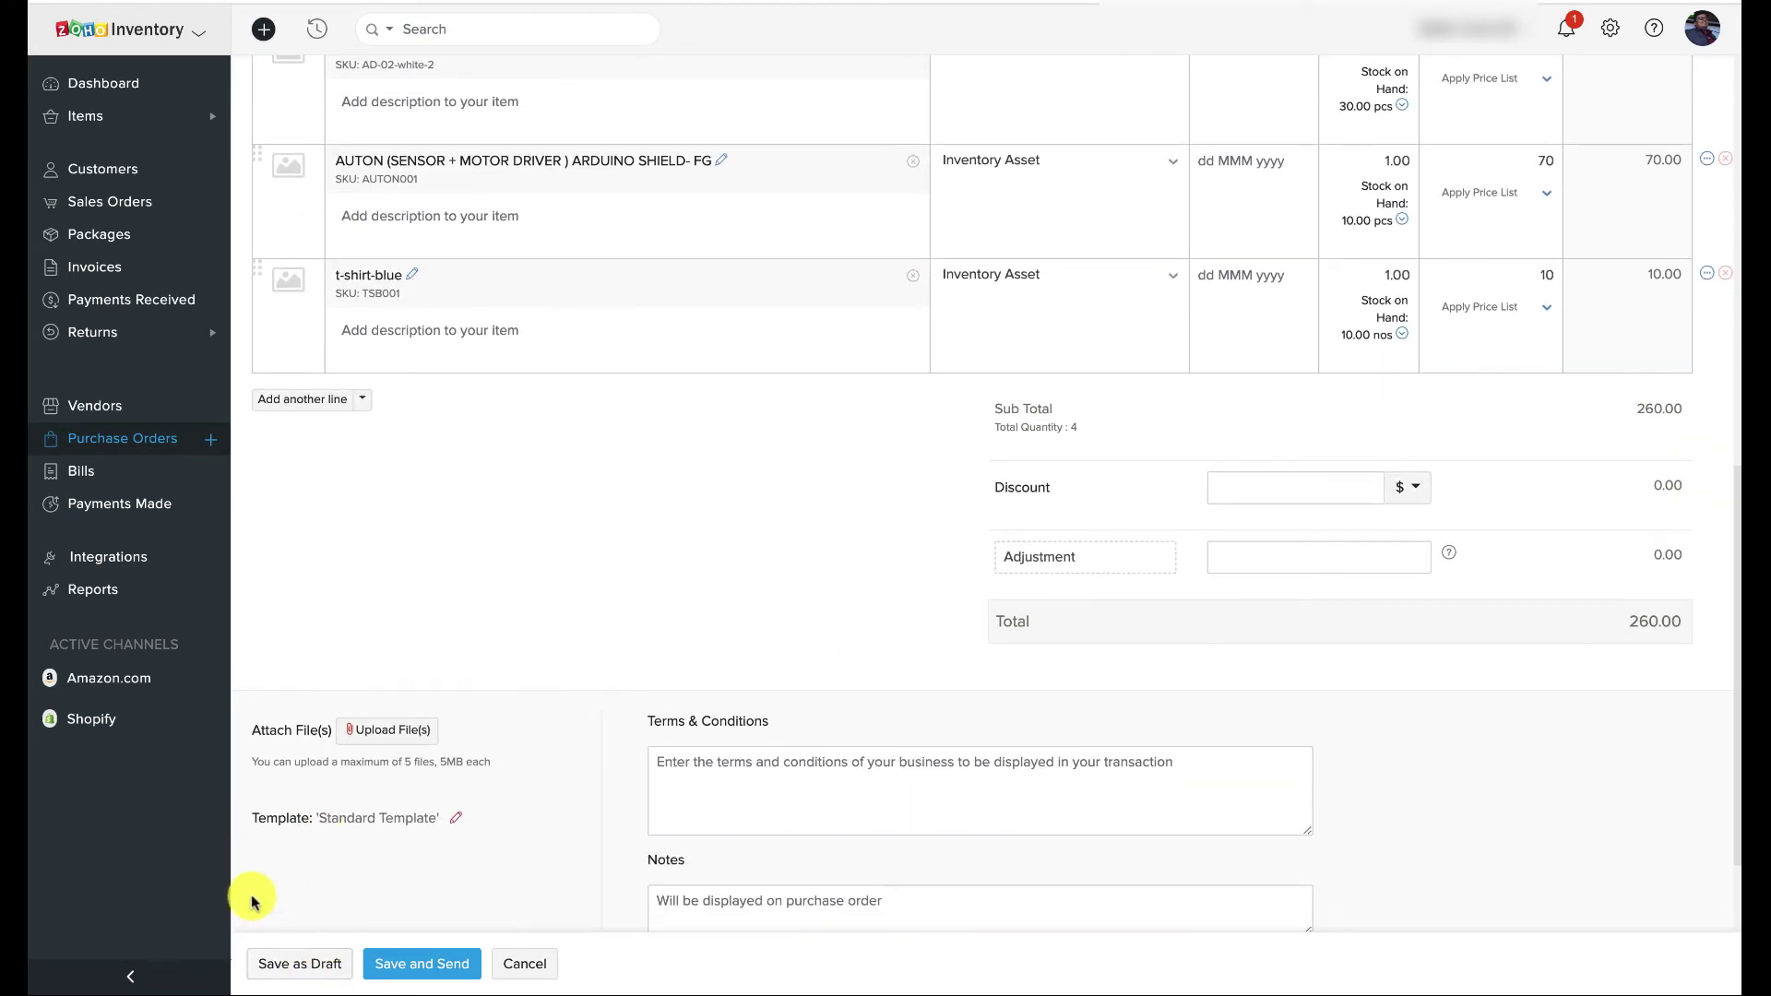
click(533, 964)
click(887, 81)
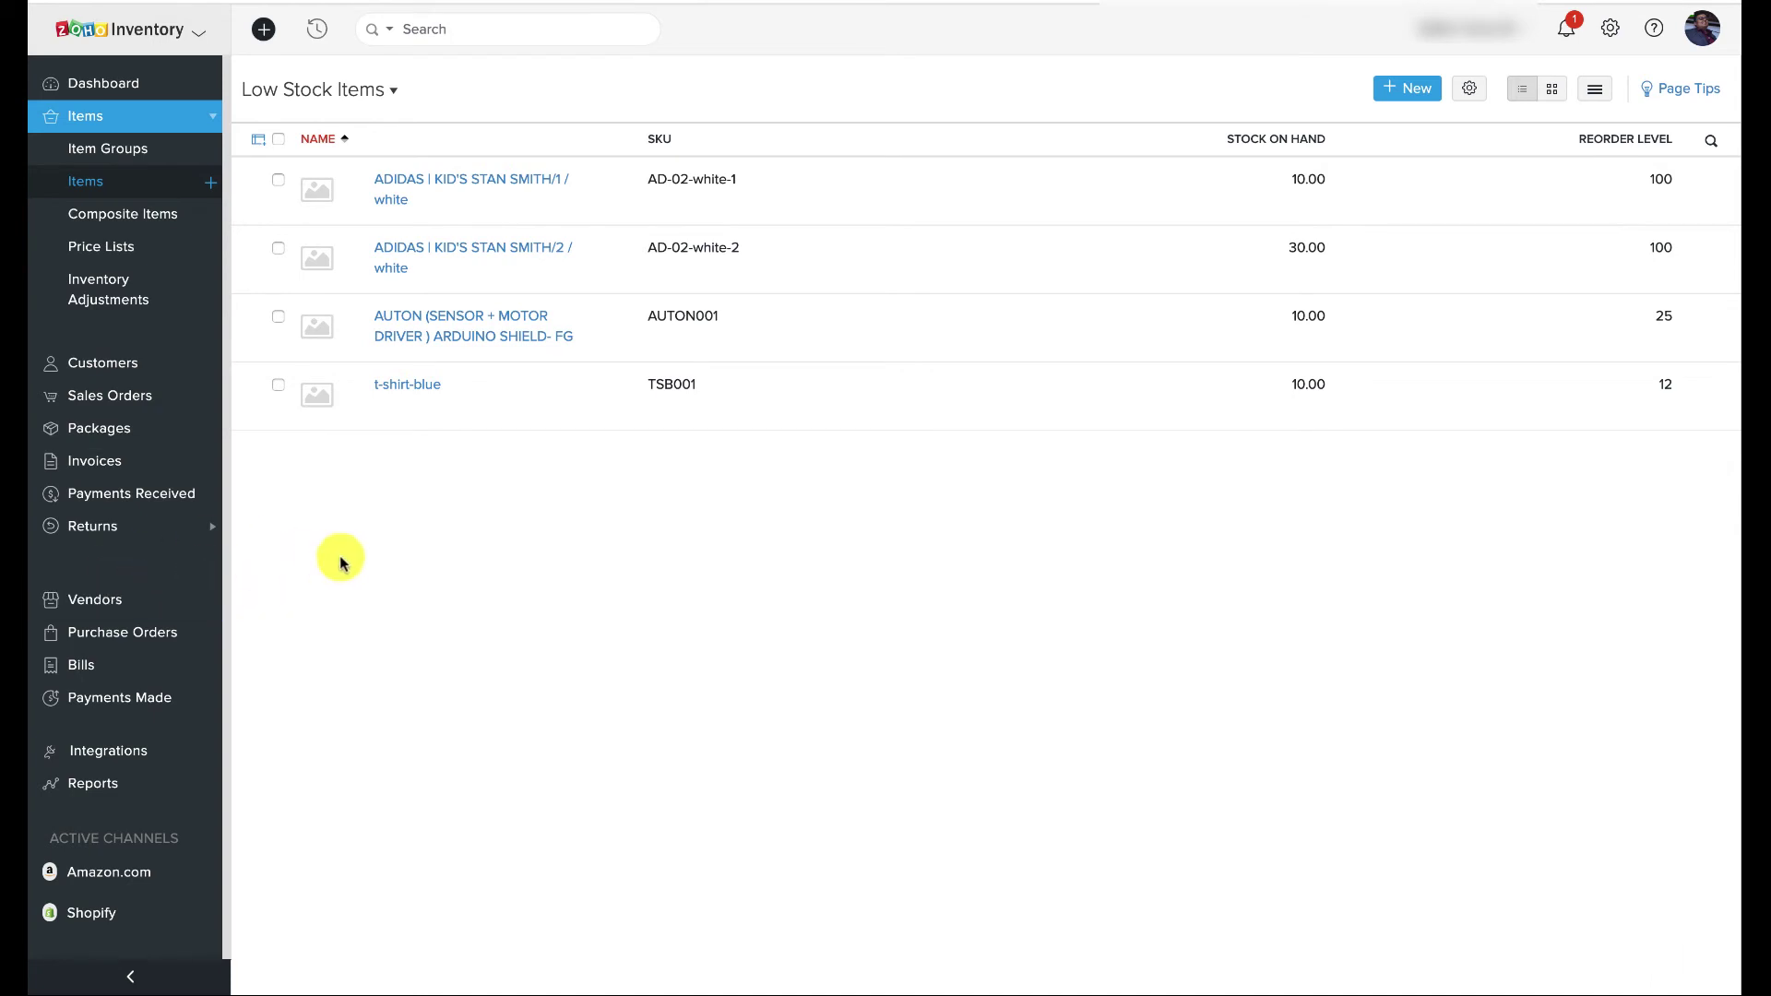
Filter the vendors by Vendors - Reorder Items and open the vendor Admoss Supplies
click(143, 611)
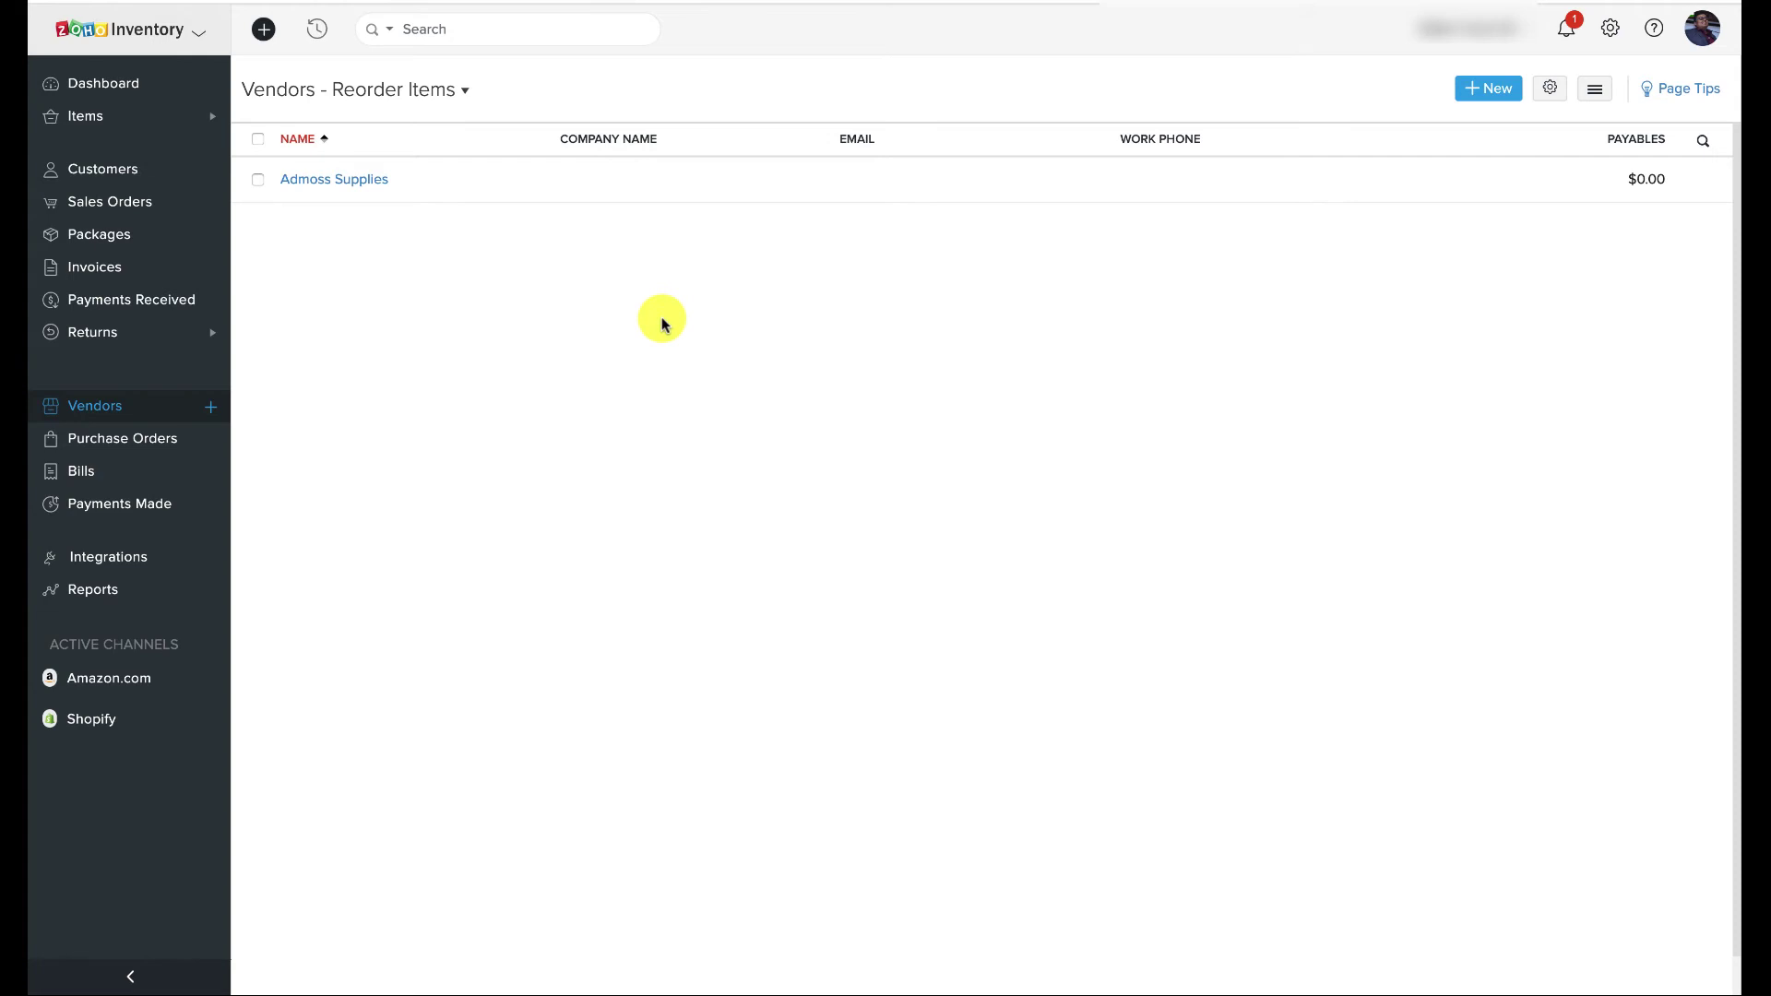
click(466, 92)
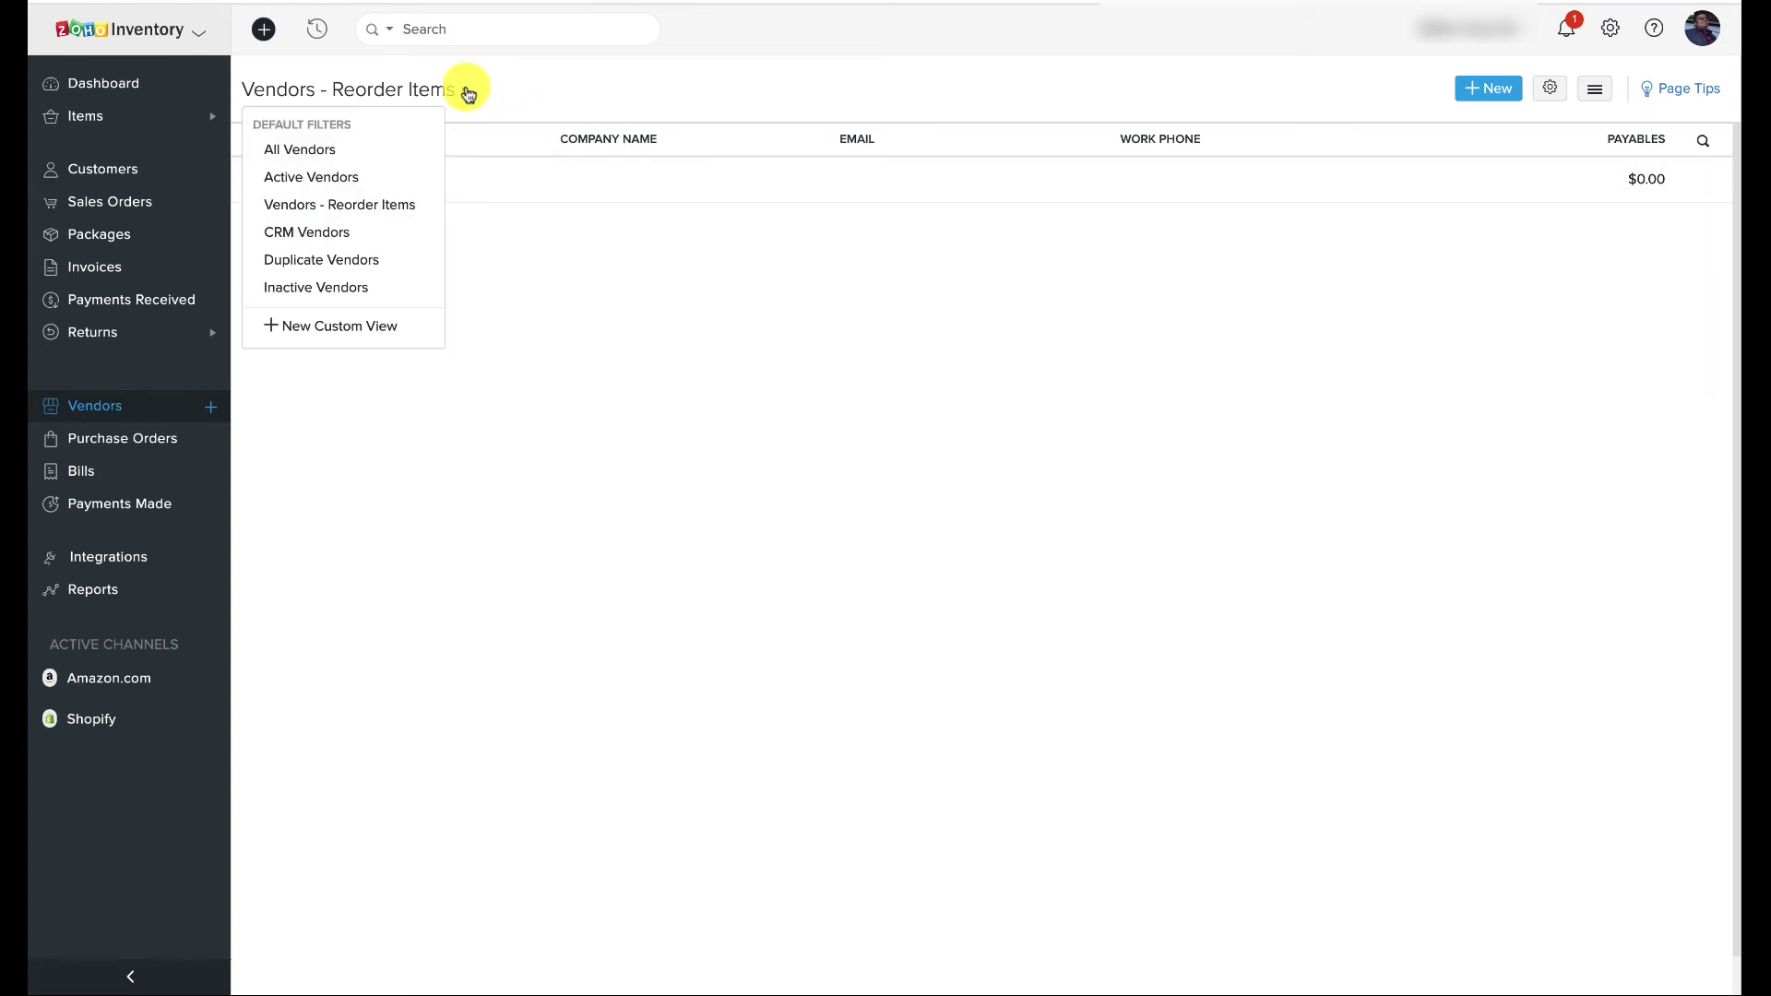
click(415, 205)
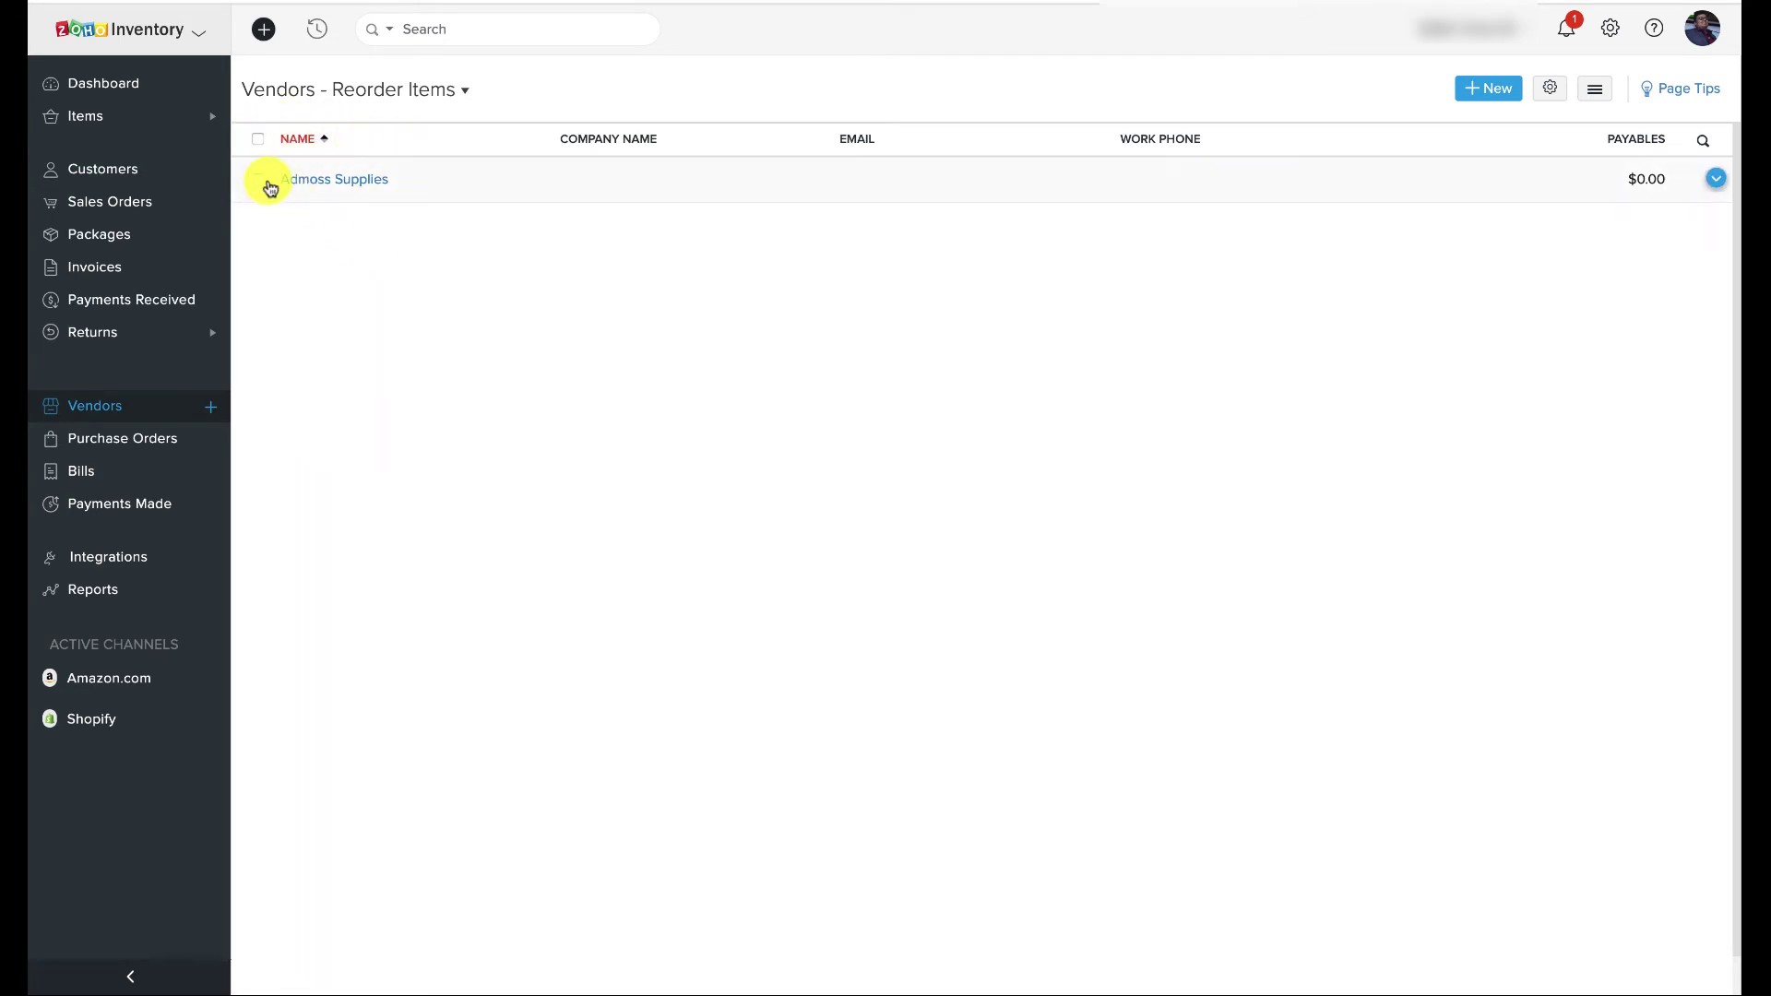
click(318, 190)
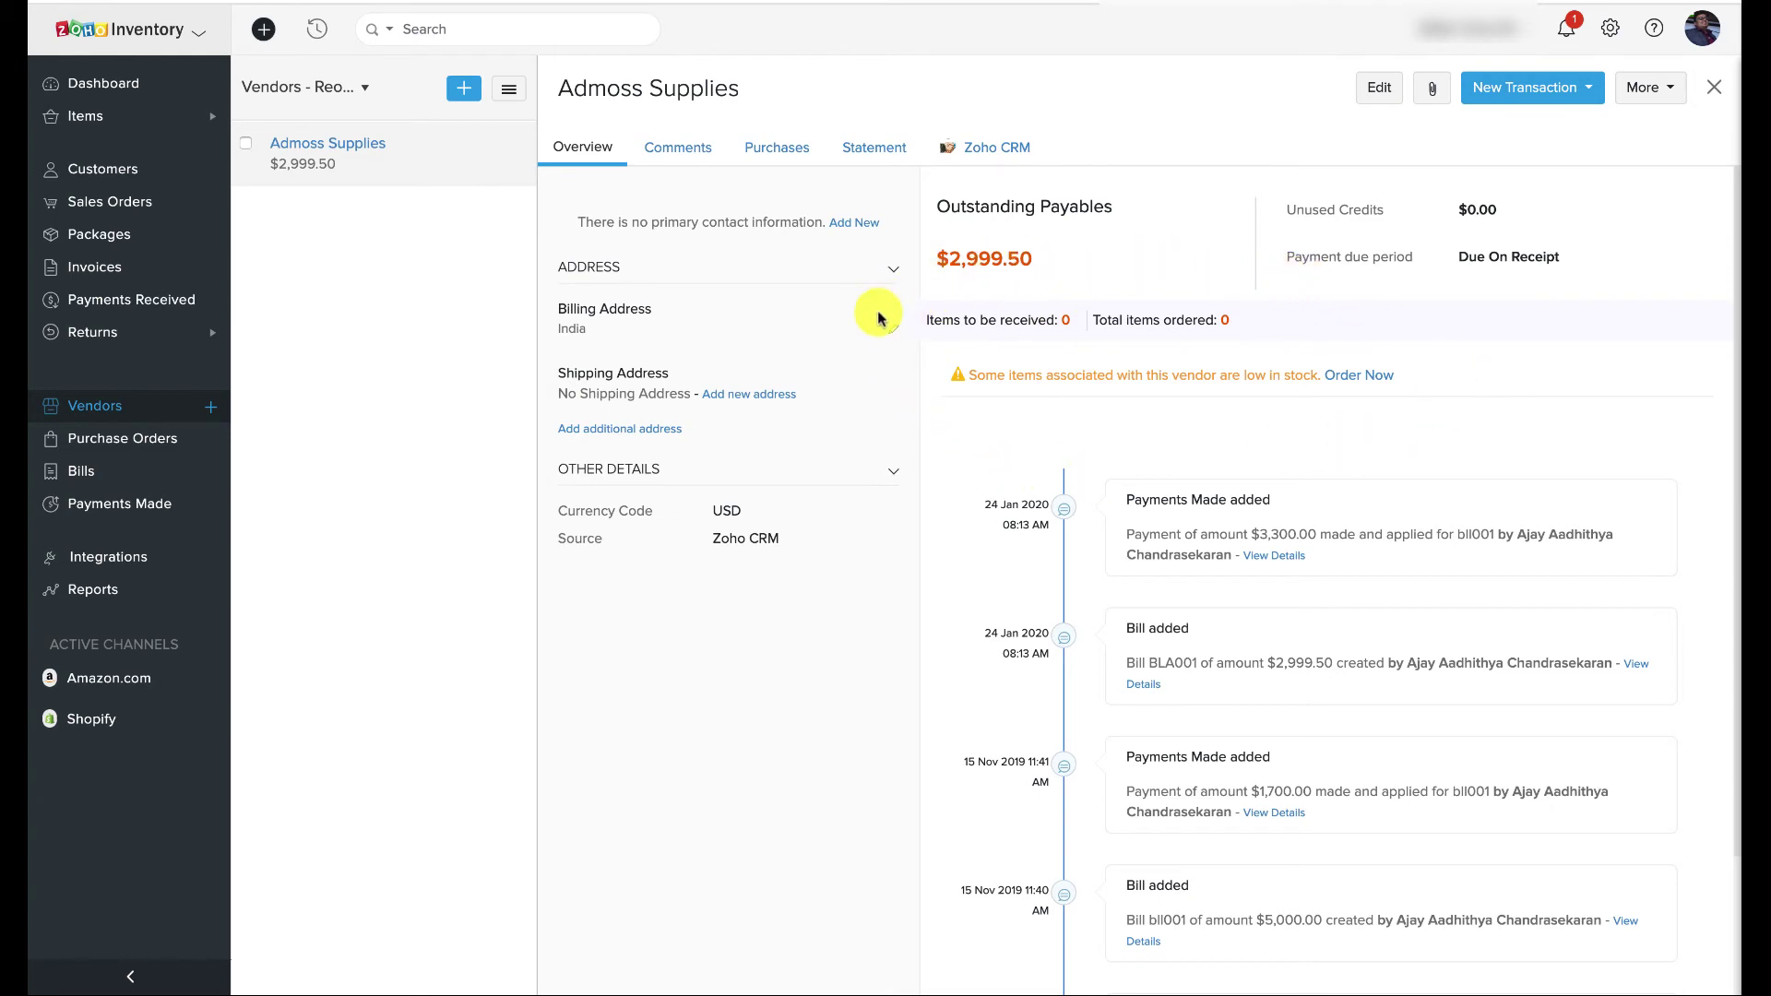
Order all the vendor's low stock items on a purchase order: 100 of each ADIDAS item, 300 AUTON shields and 120 of t-shirt-blue
click(1360, 376)
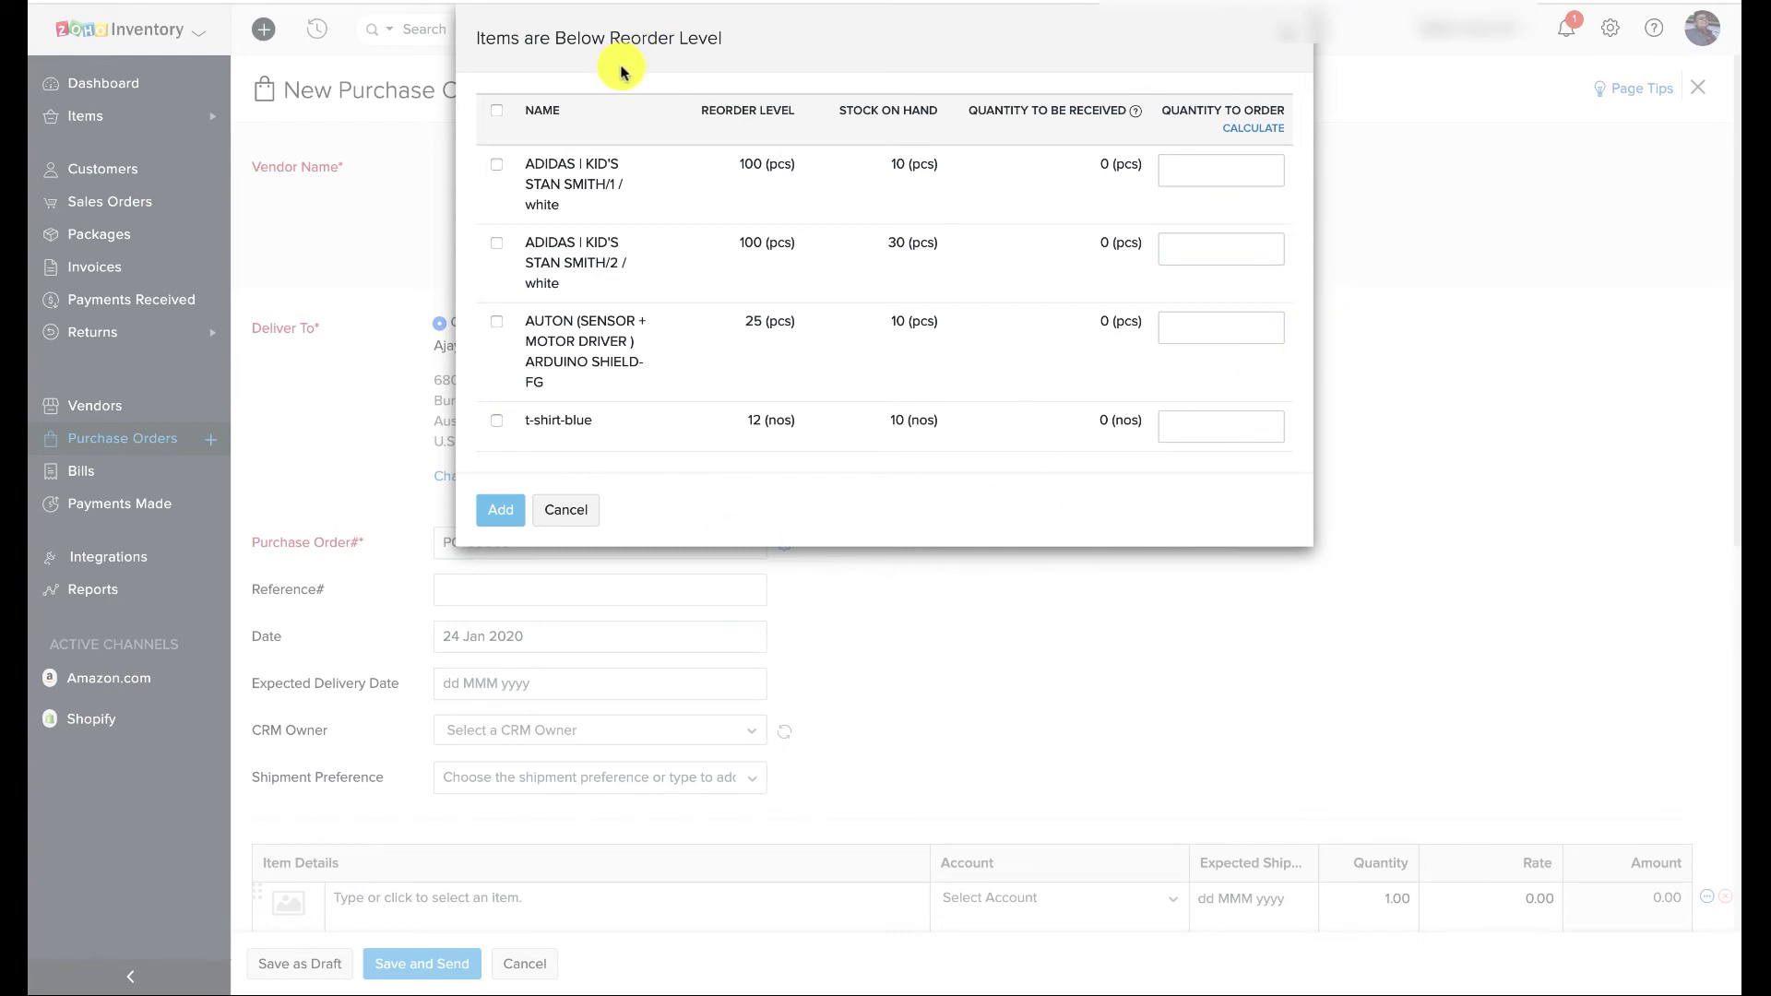
click(496, 112)
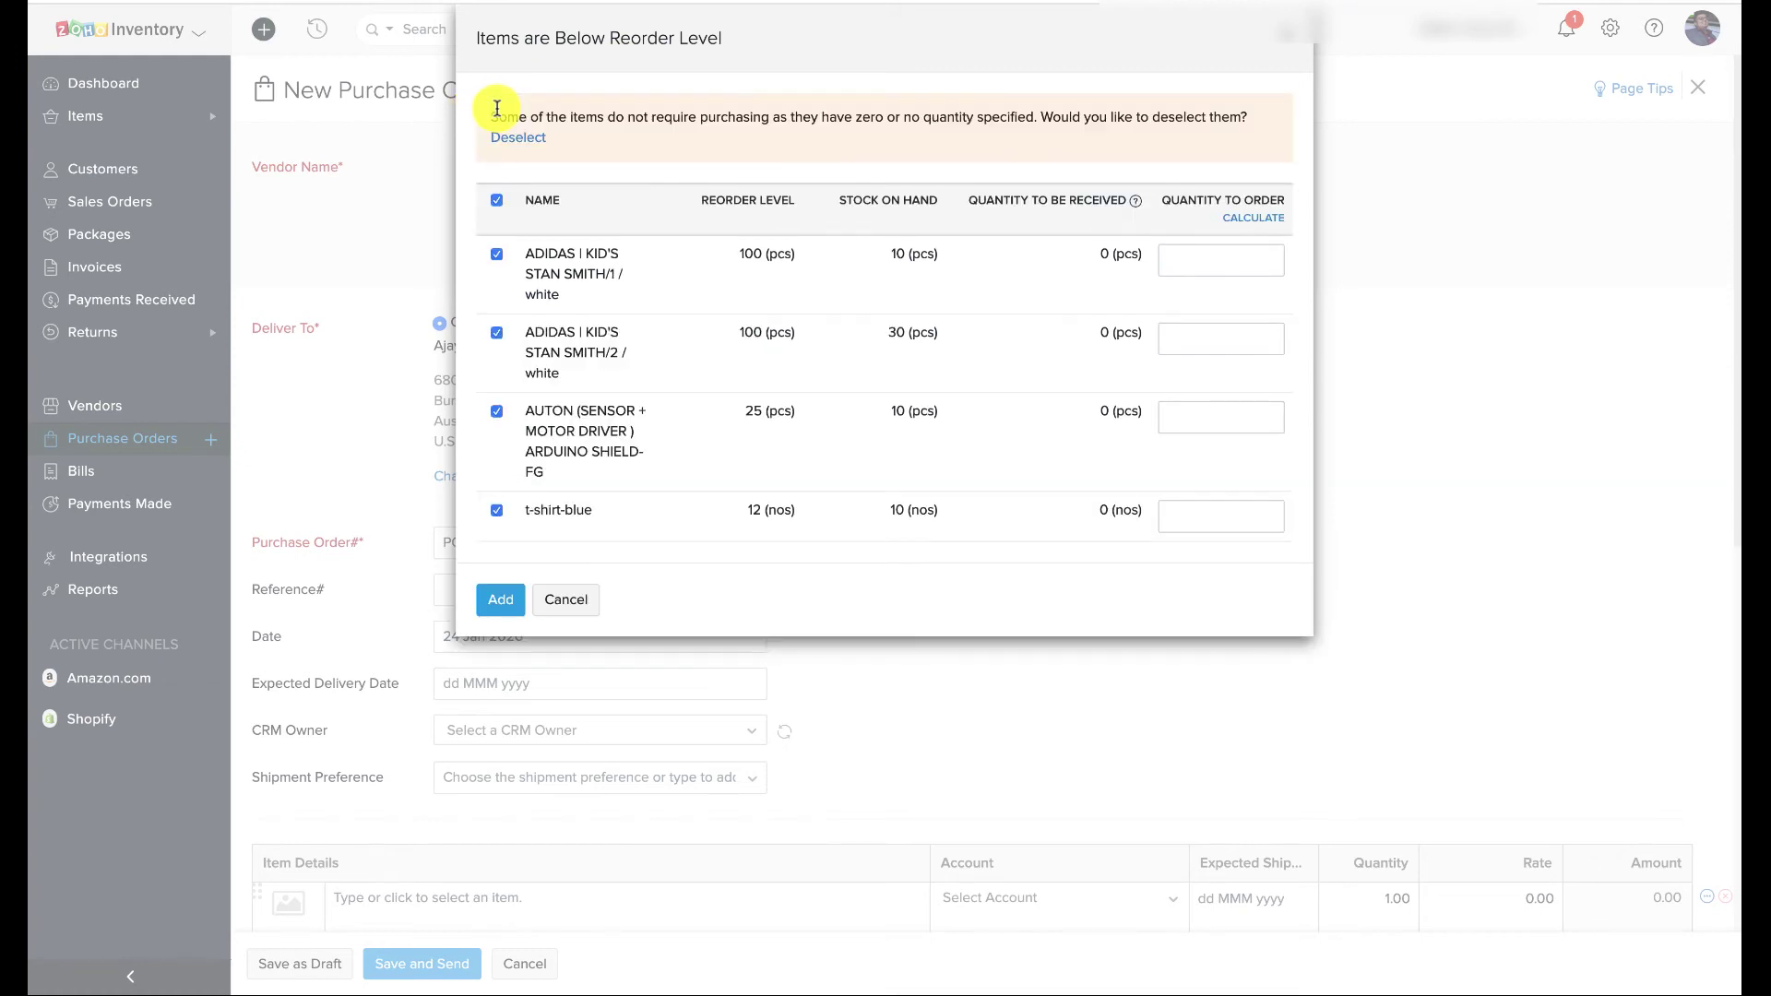
click(1190, 267)
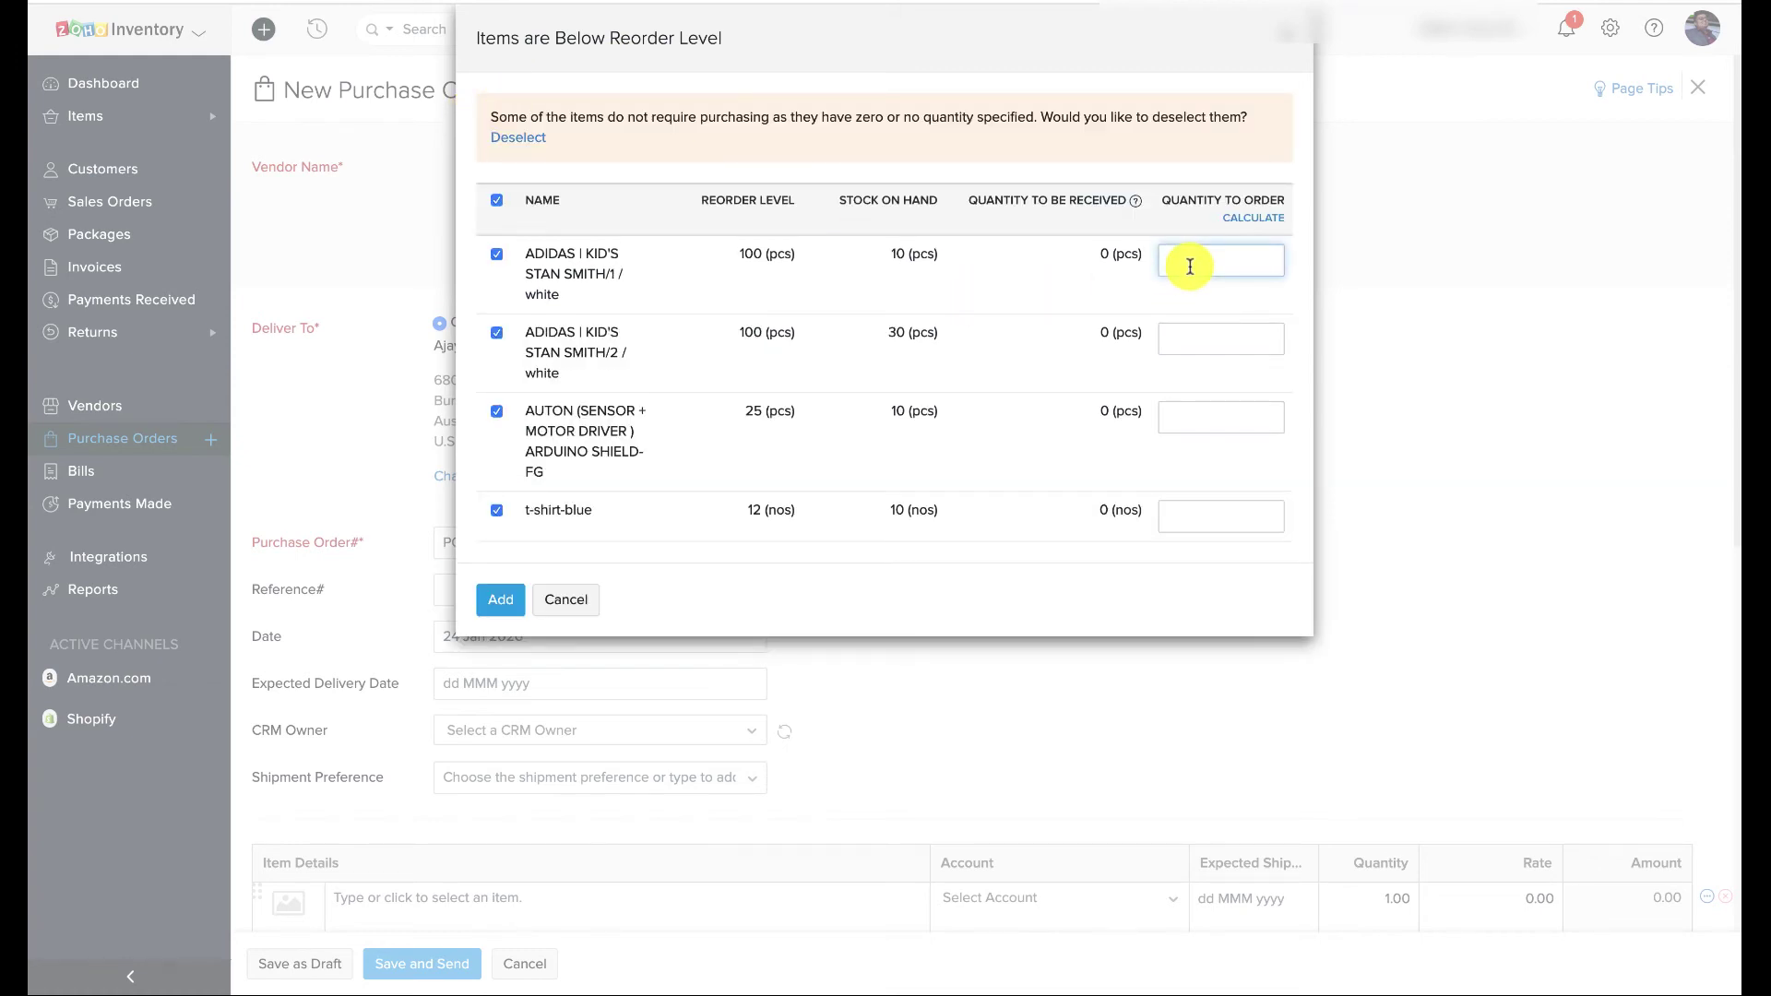
text(100)
click(1197, 341)
text(100)
click(1222, 420)
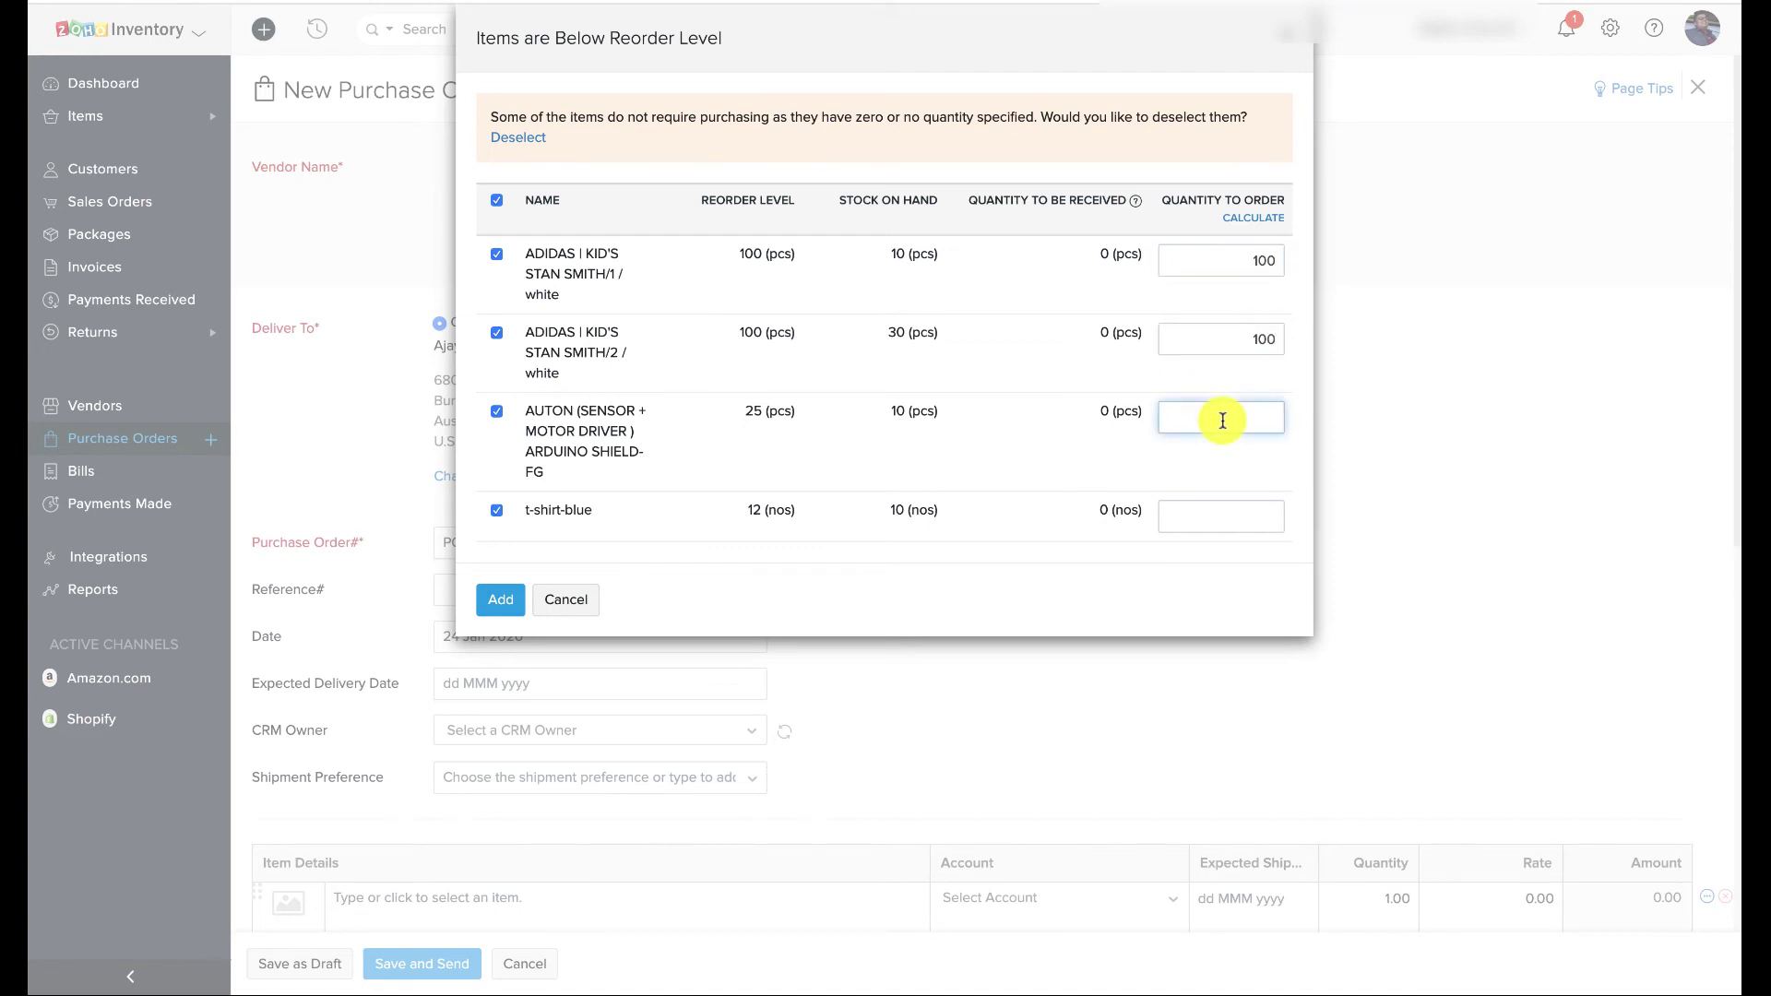
click(1221, 520)
text(1)
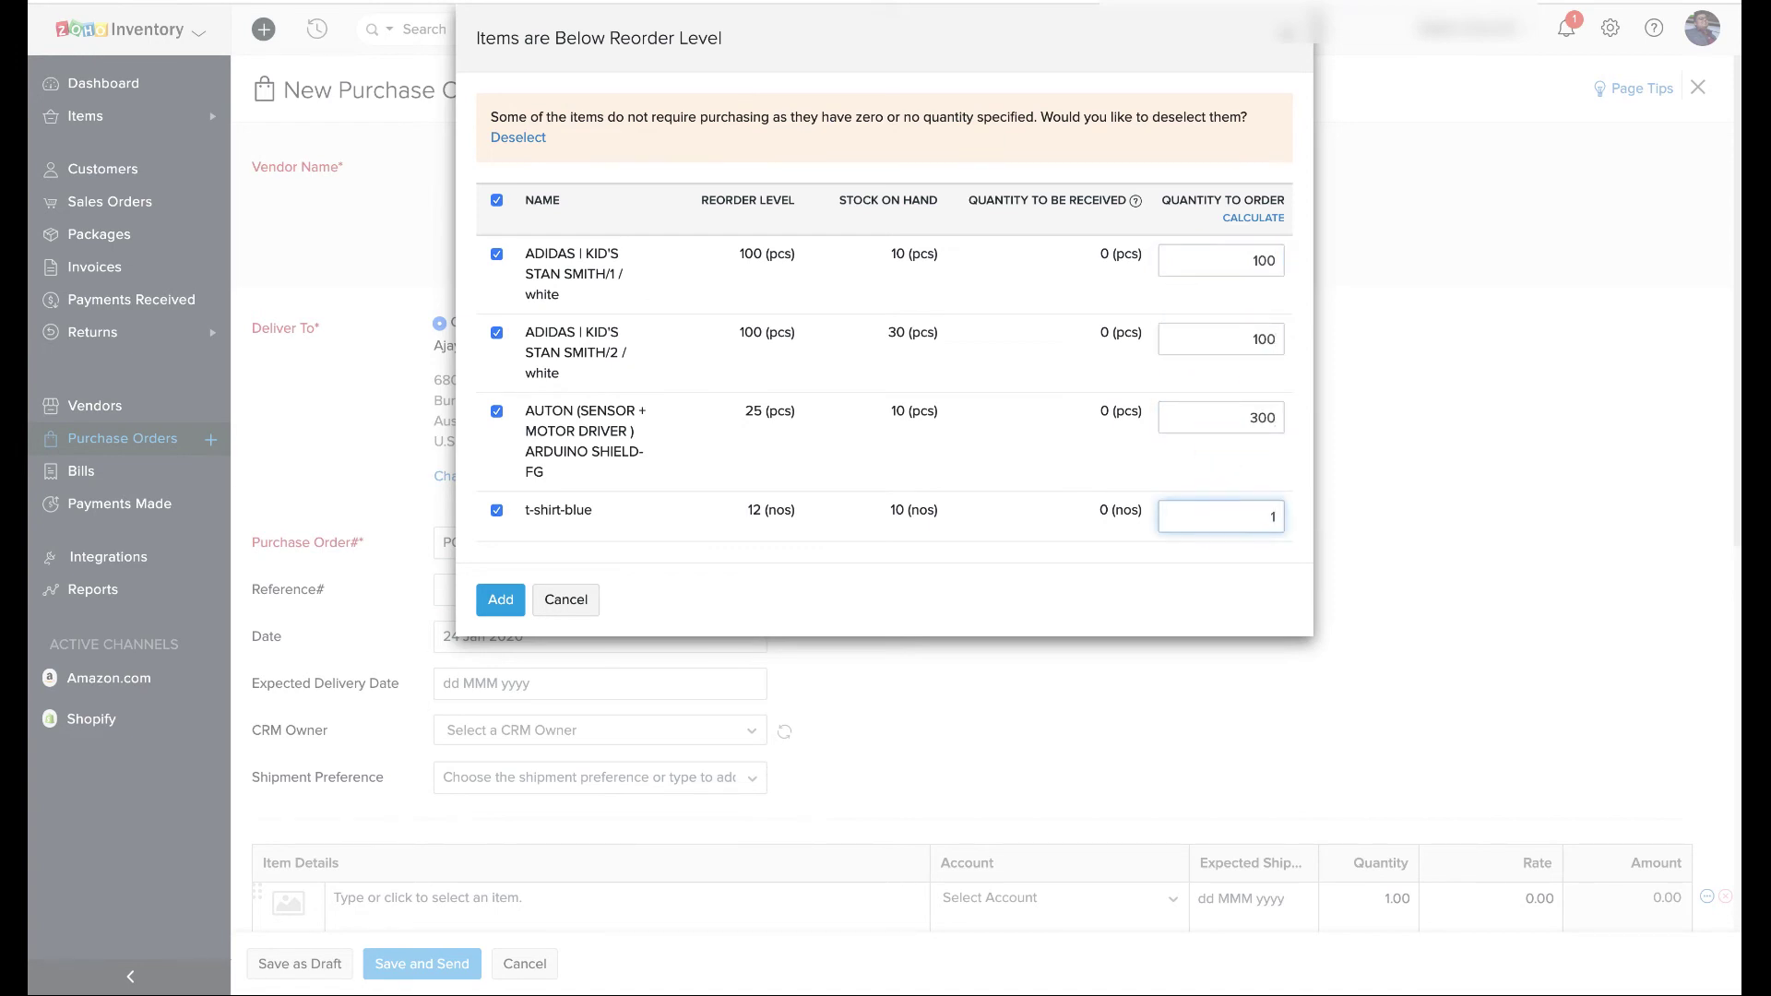
text(20)
click(500, 600)
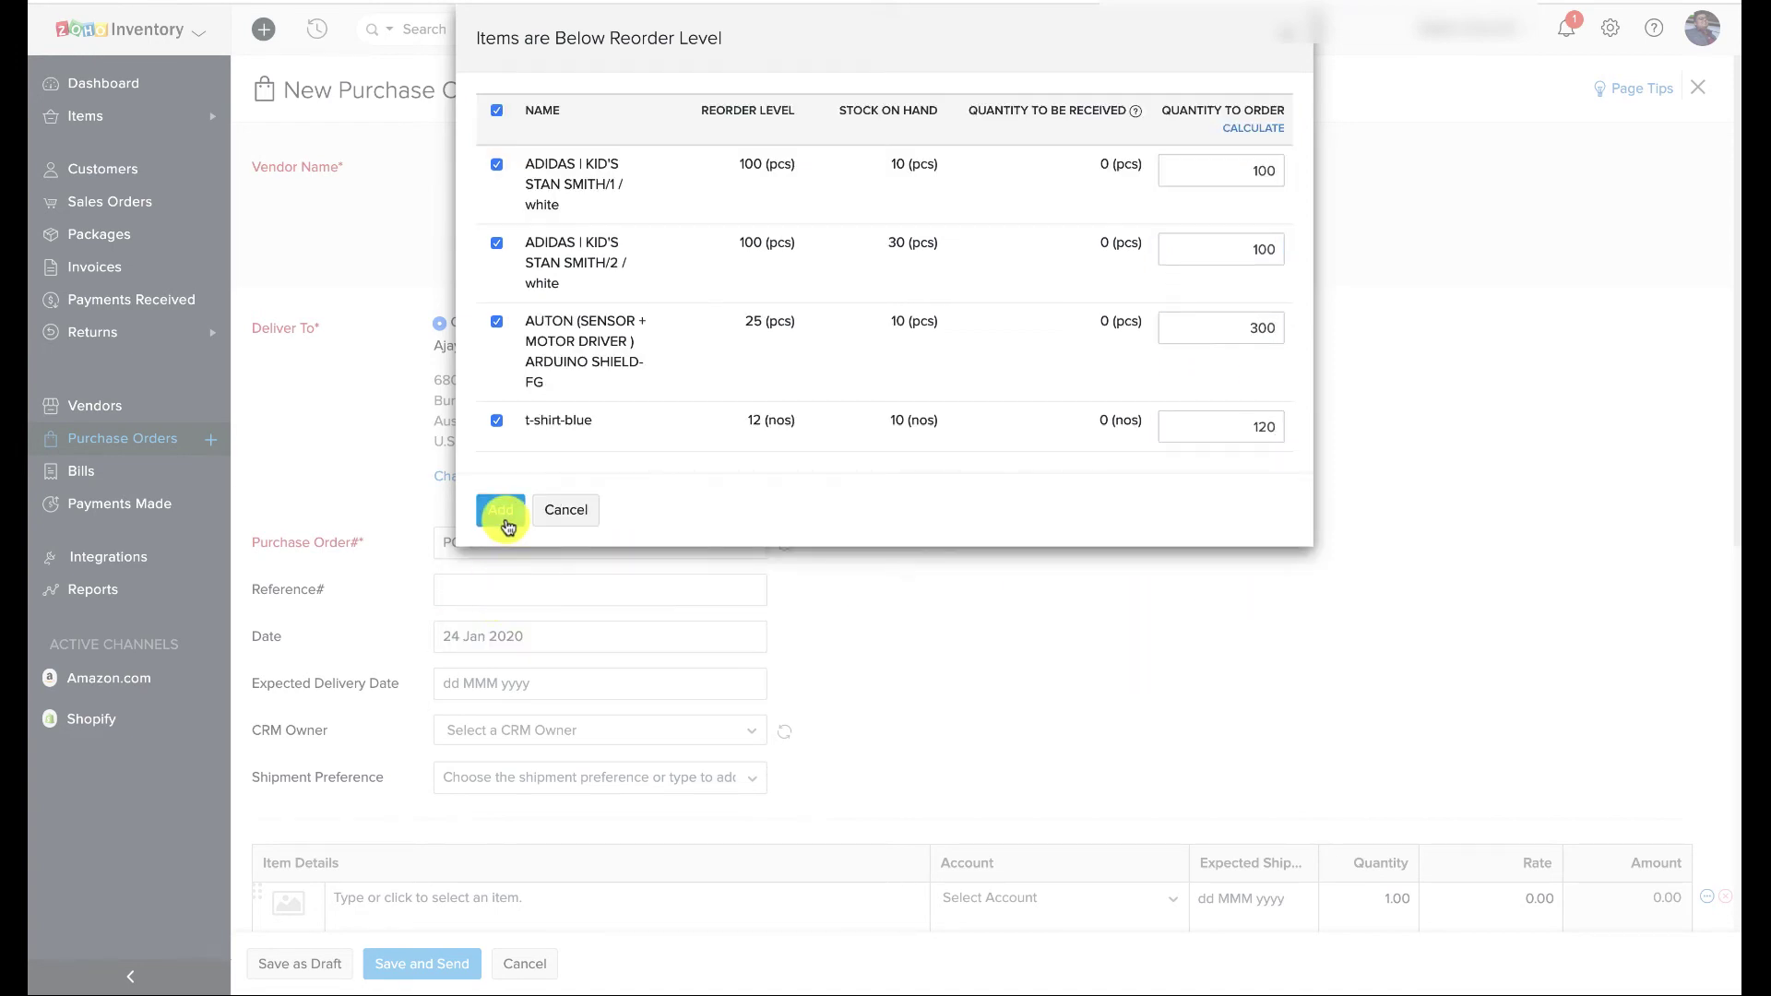
scroll(569, 447, up, 5)
scroll(609, 480, down, 2)
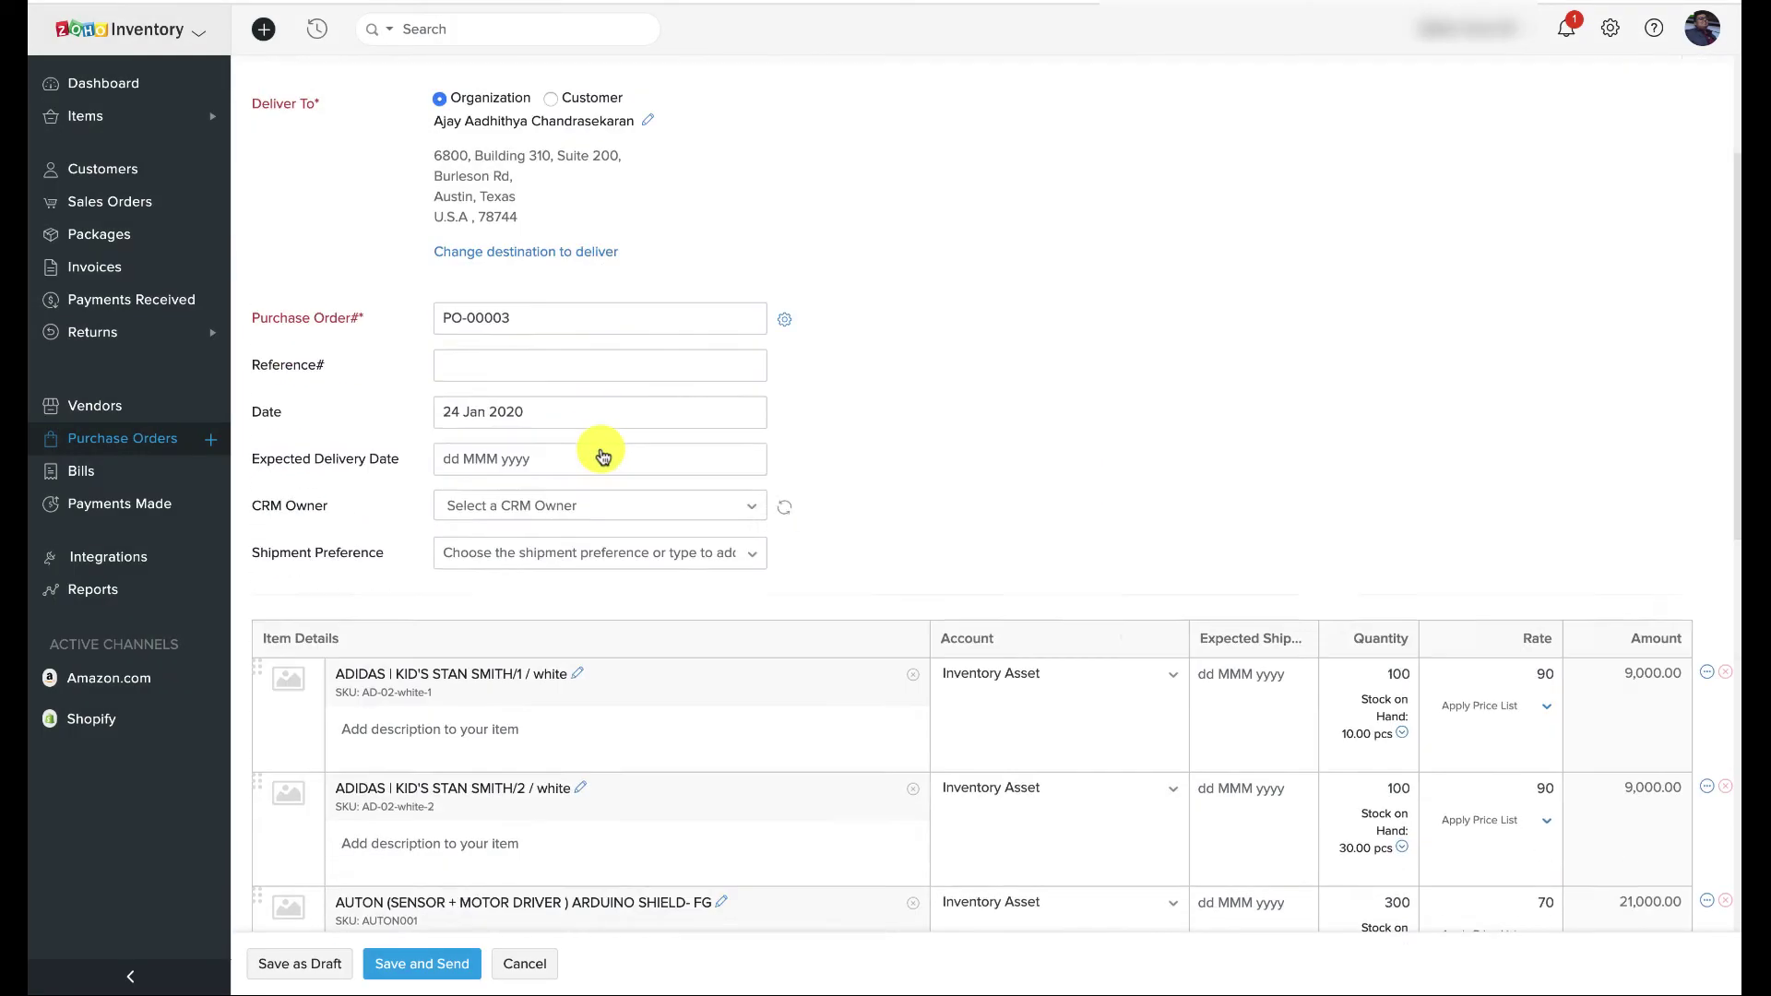
Save the purchase order to Admoss Supplies as a draft and mark it as issued
scroll(590, 466, down, 10)
click(317, 967)
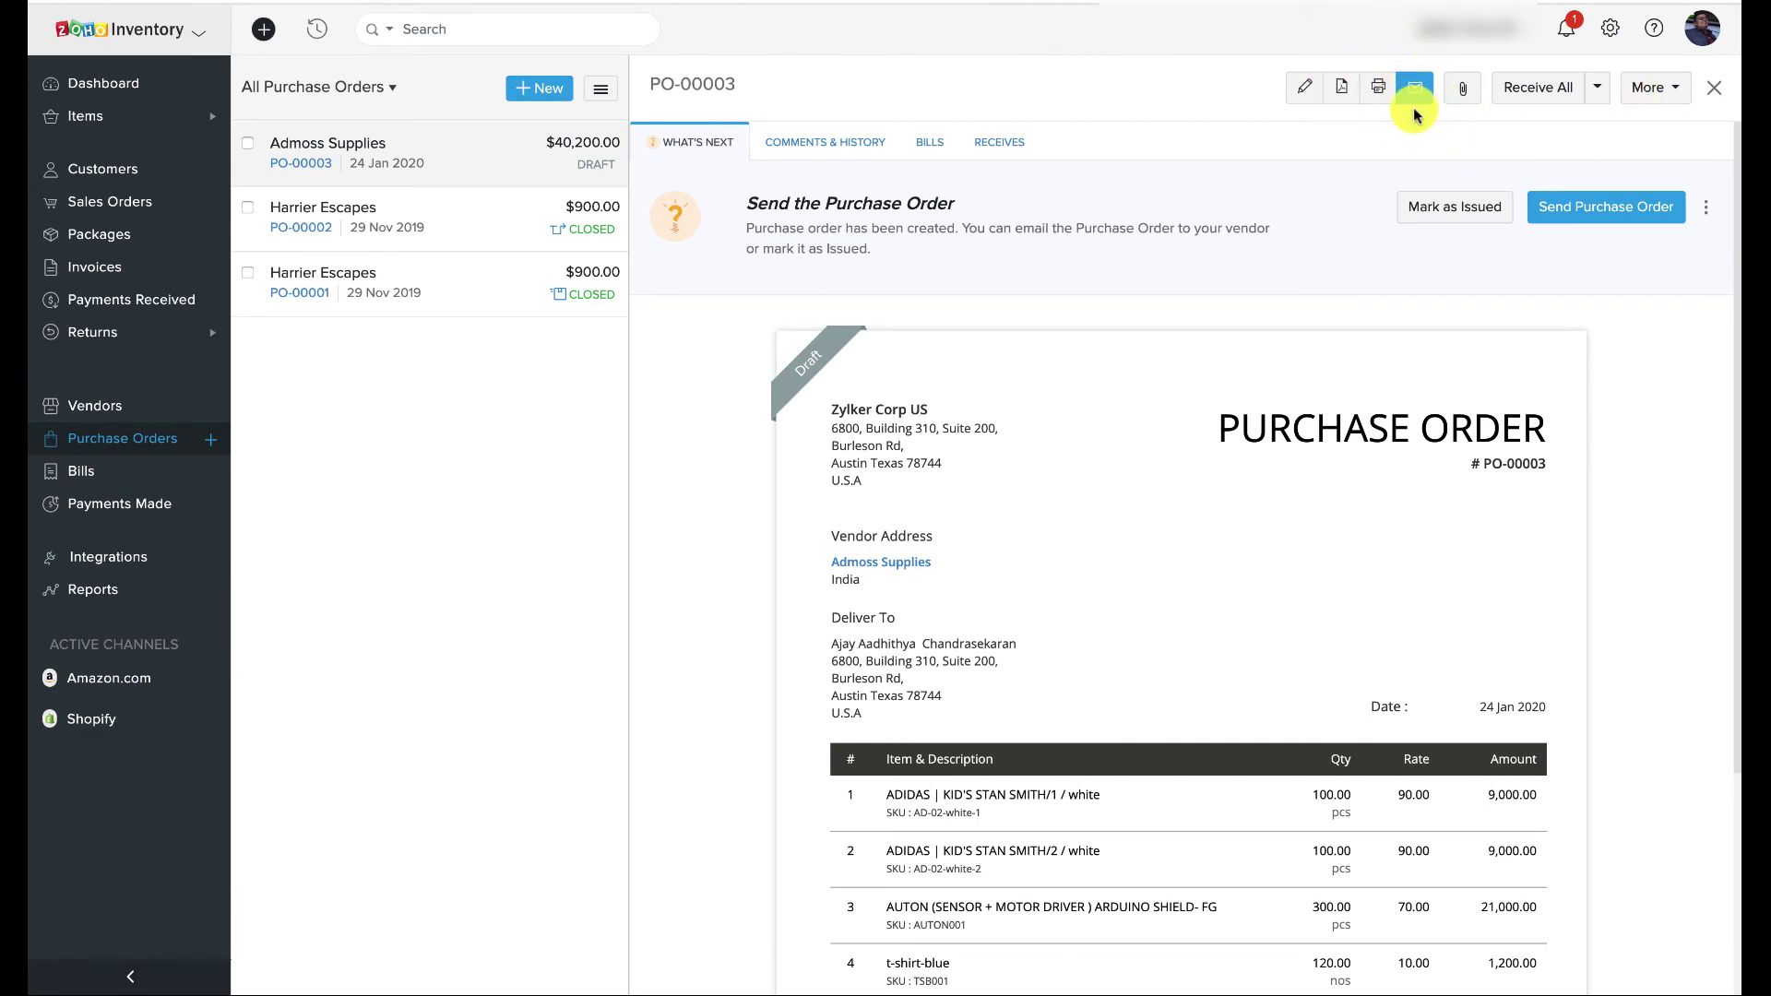
click(1432, 211)
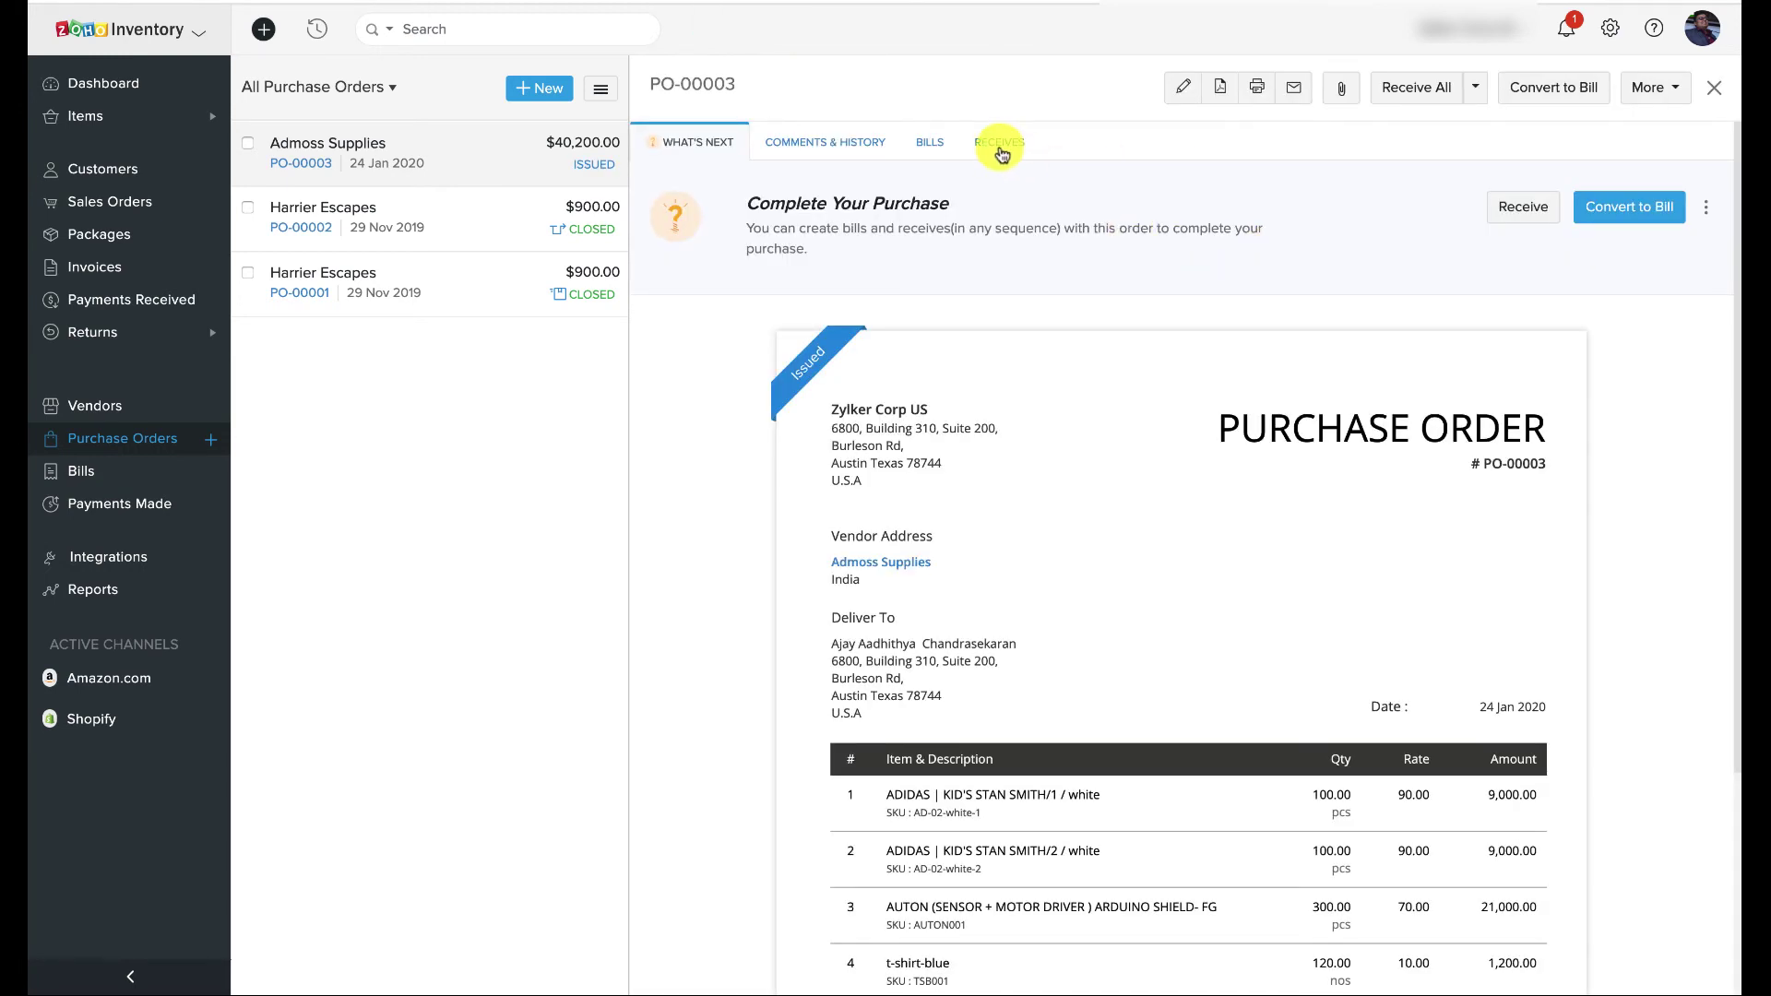
Mark all items on the purchase order as received, dated 24 Jan 2020
click(1417, 89)
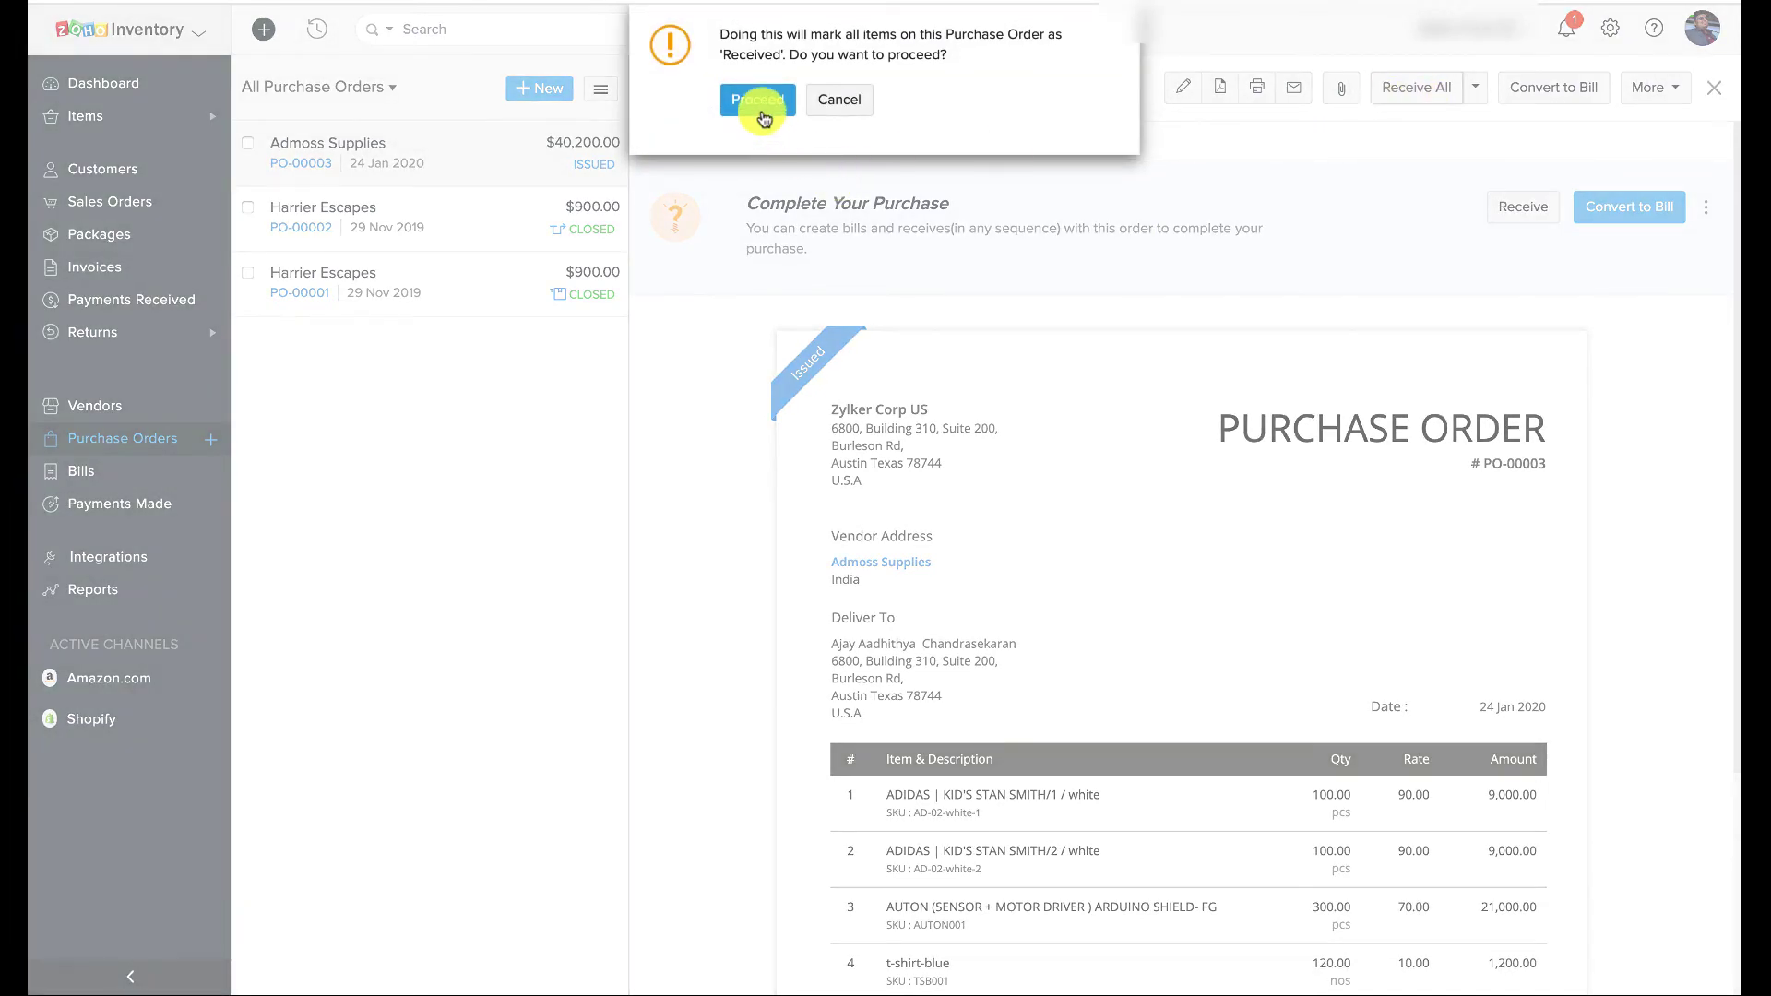
click(758, 103)
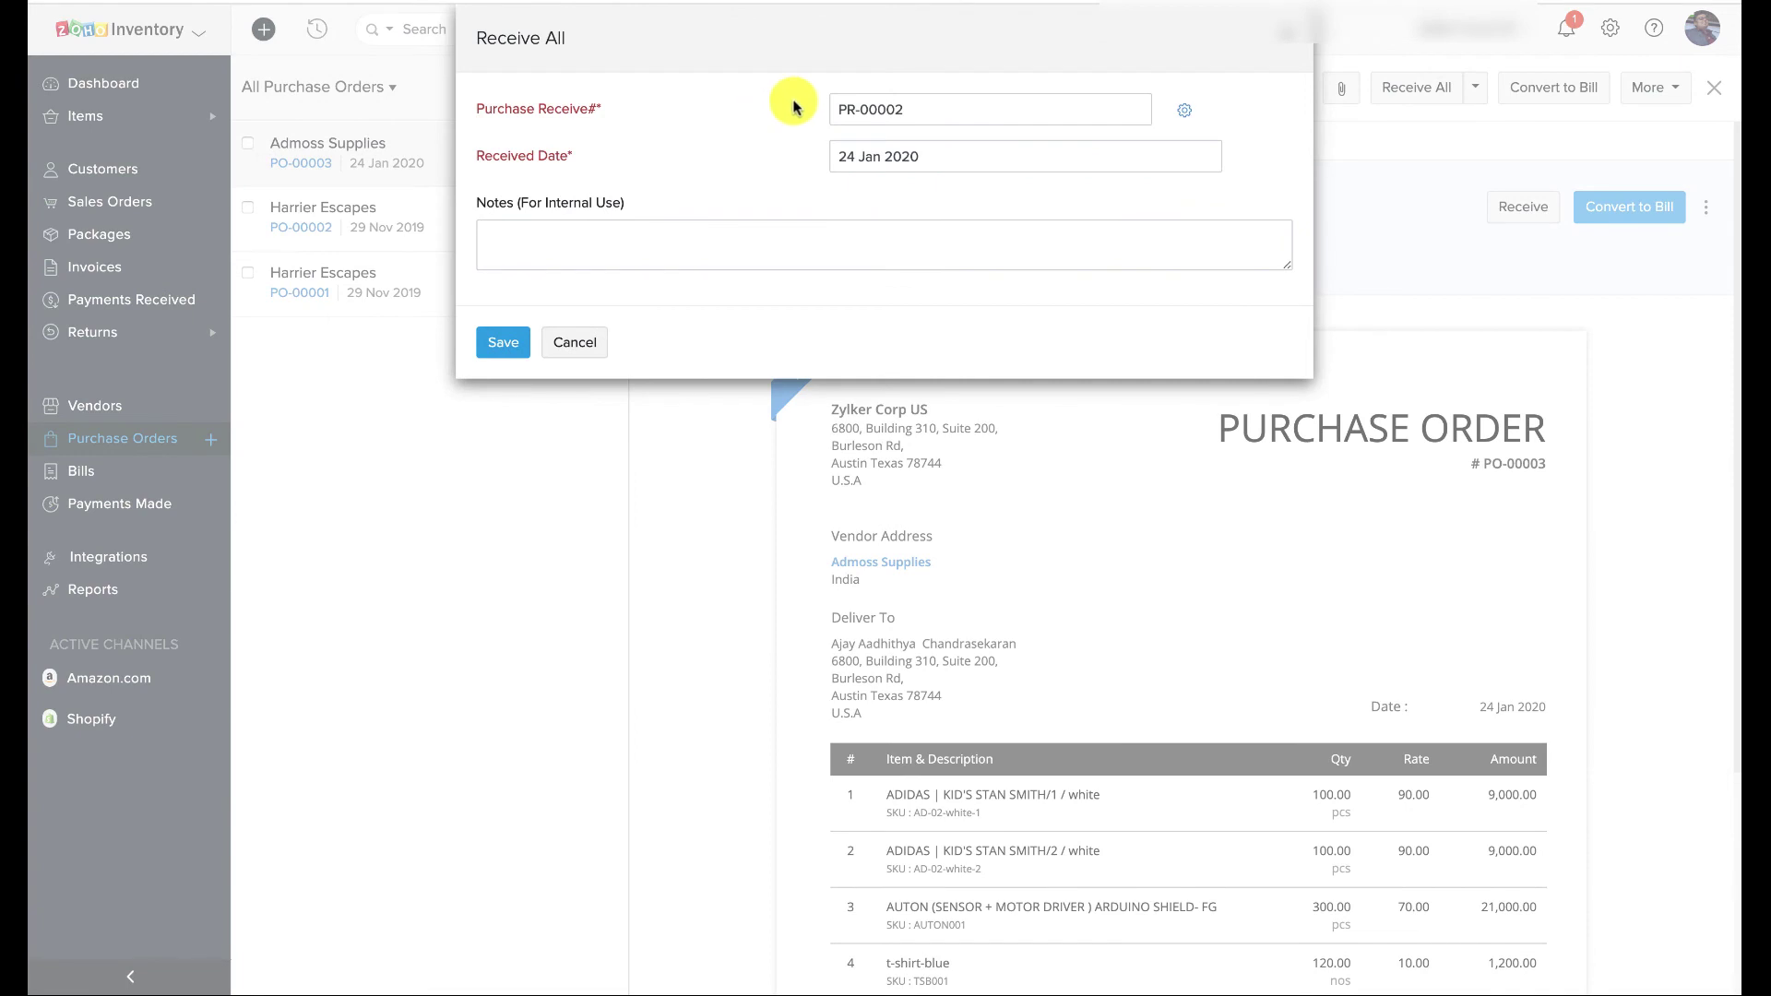
click(501, 344)
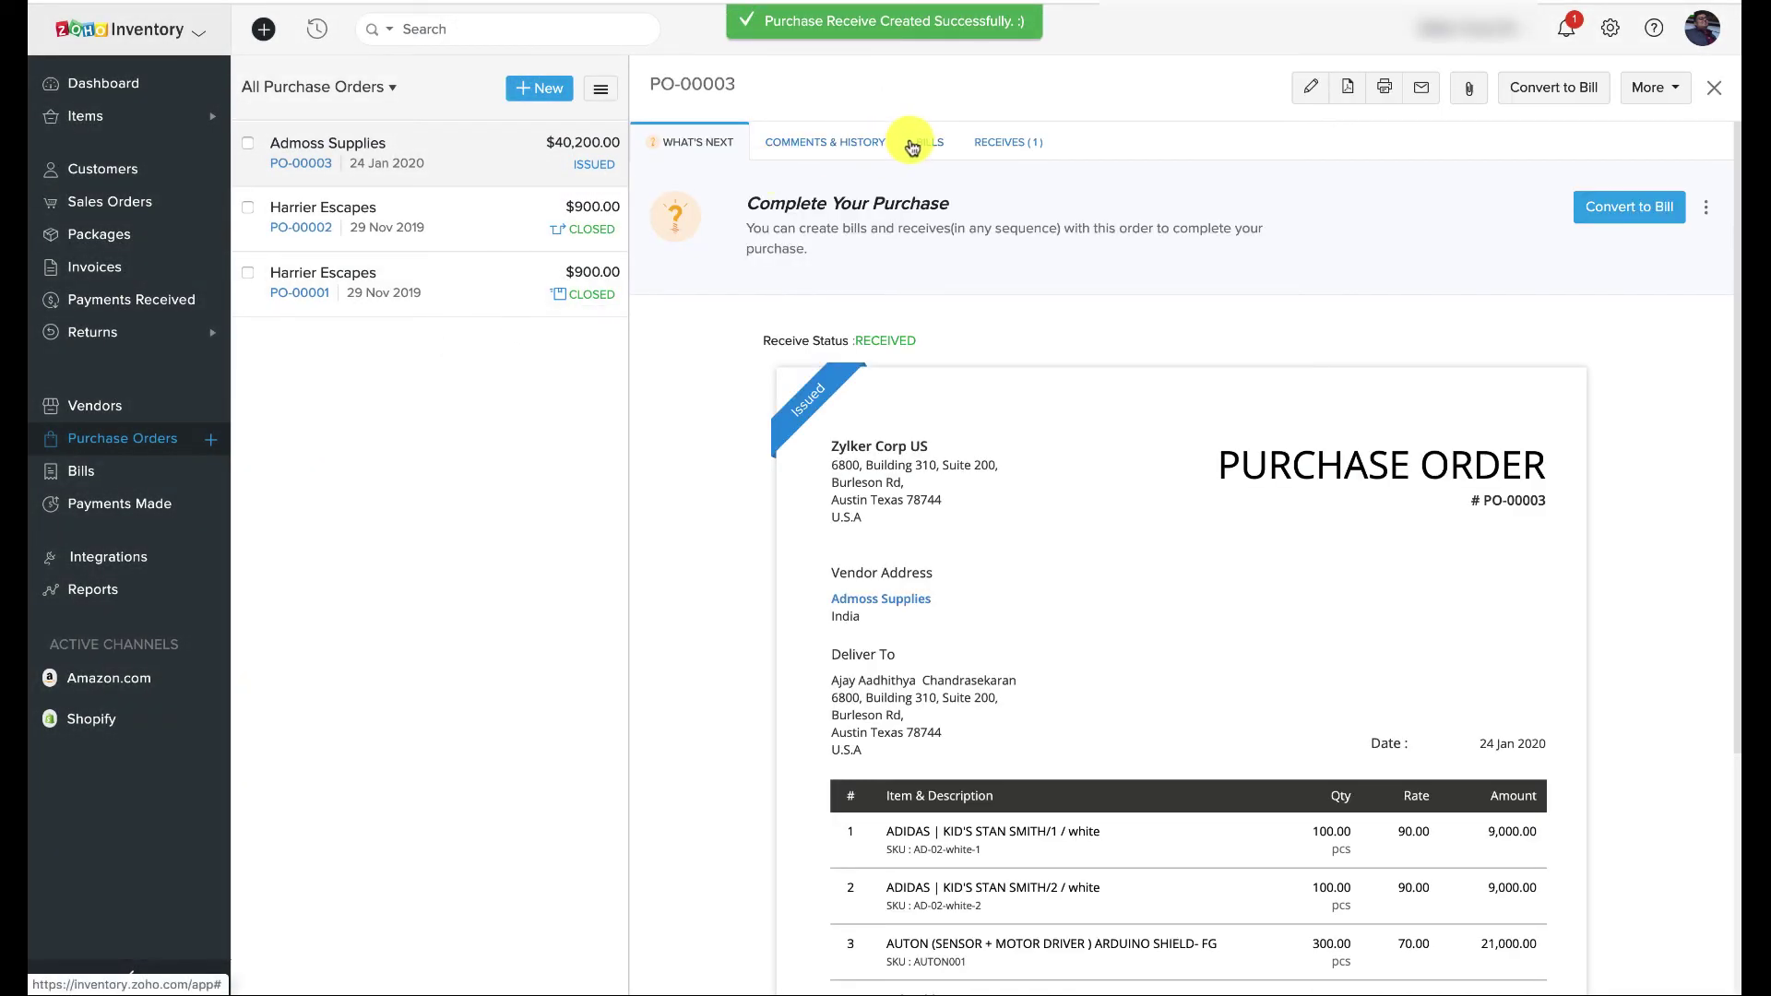
Convert the order's purchase receive to a bill numbered BLA002 and save it as open
click(1002, 144)
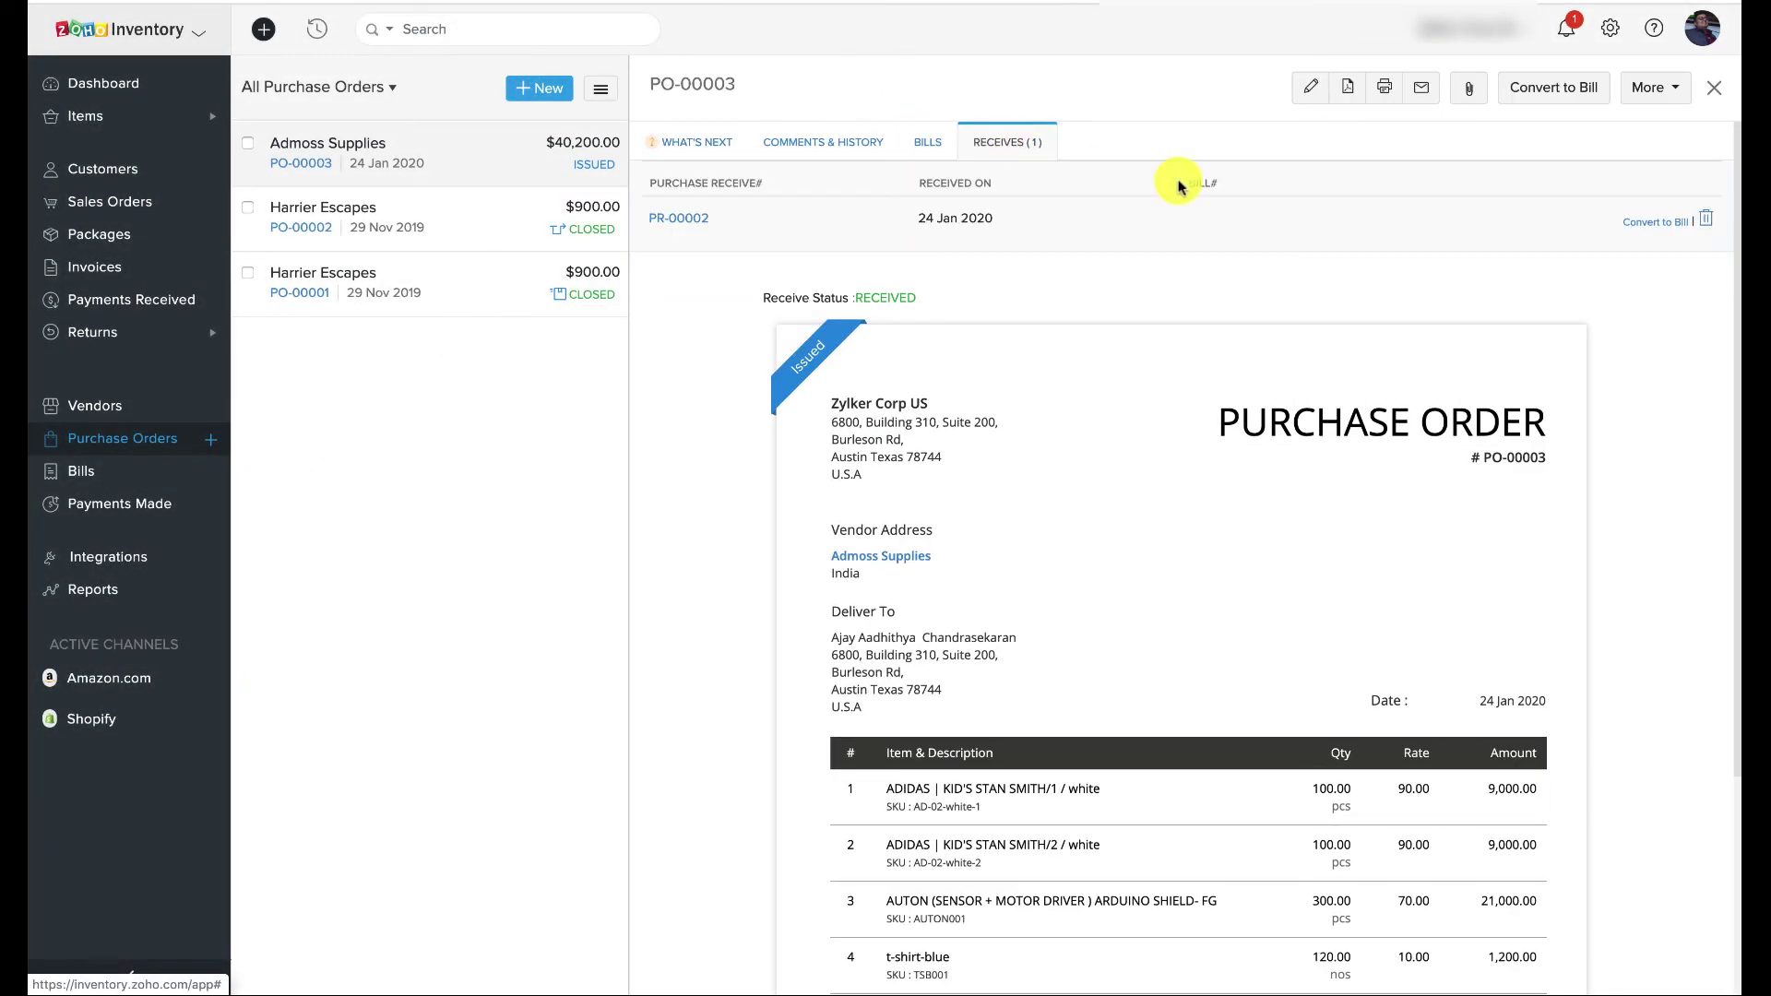
click(1649, 230)
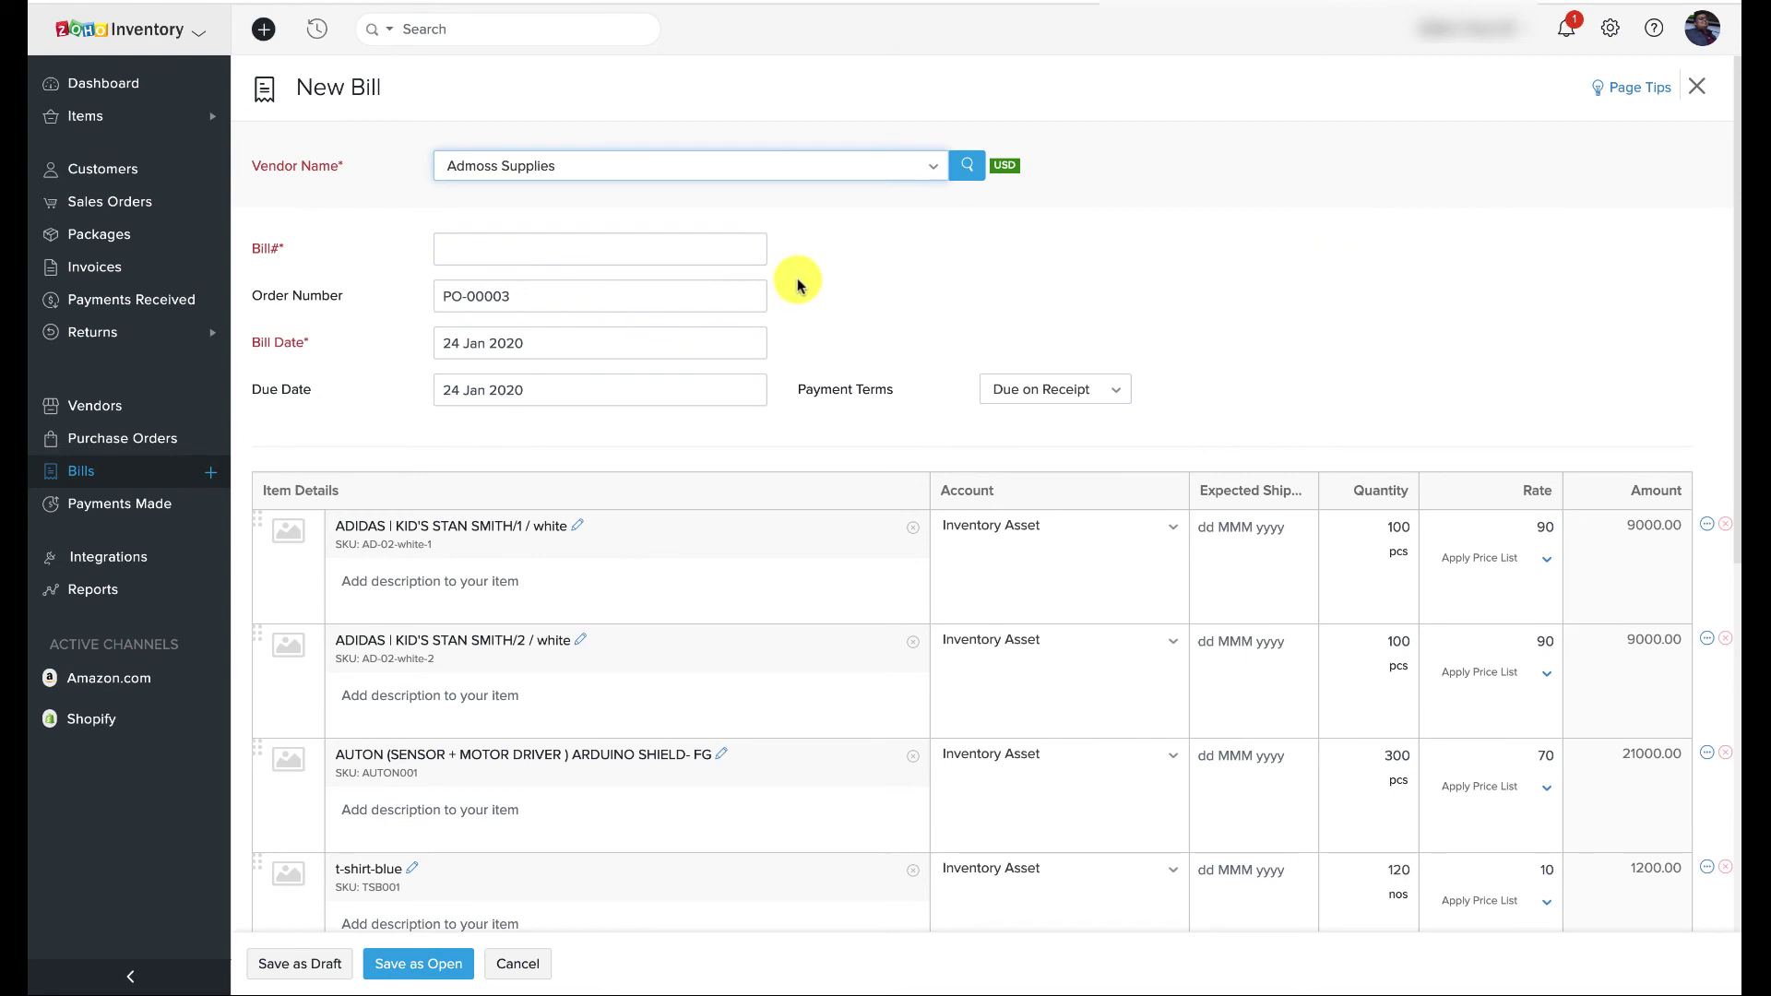
click(714, 260)
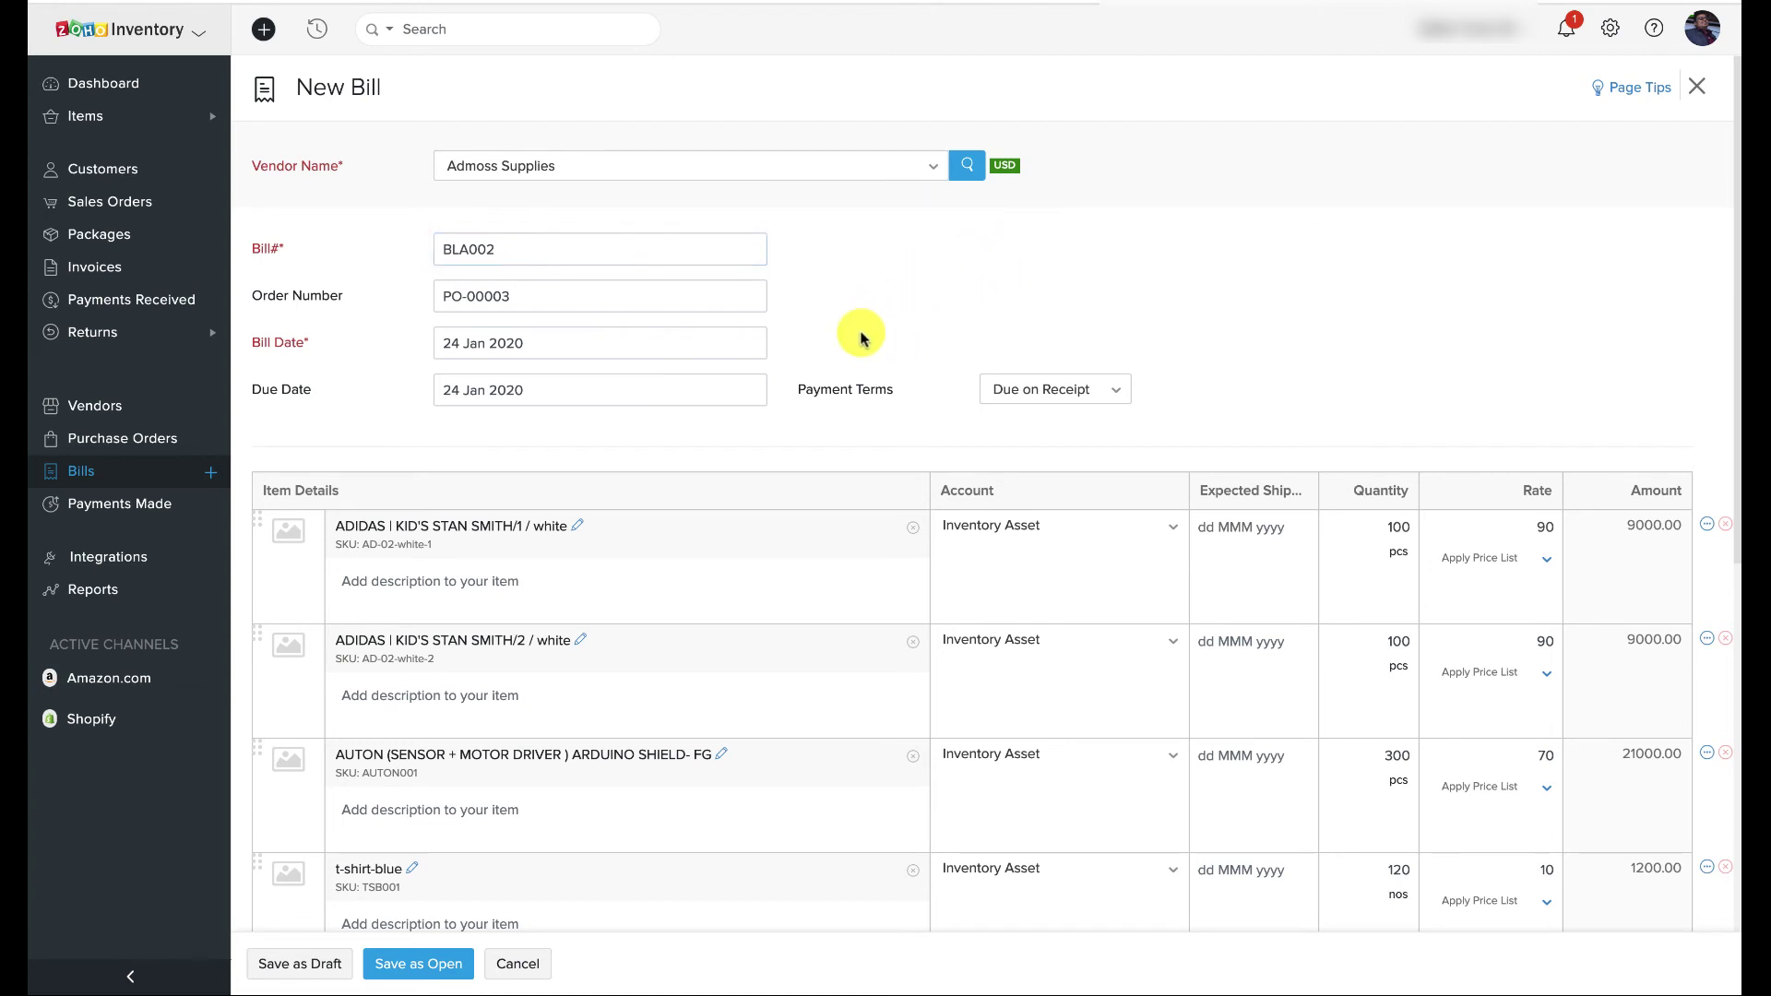
scroll(854, 336, down, 4)
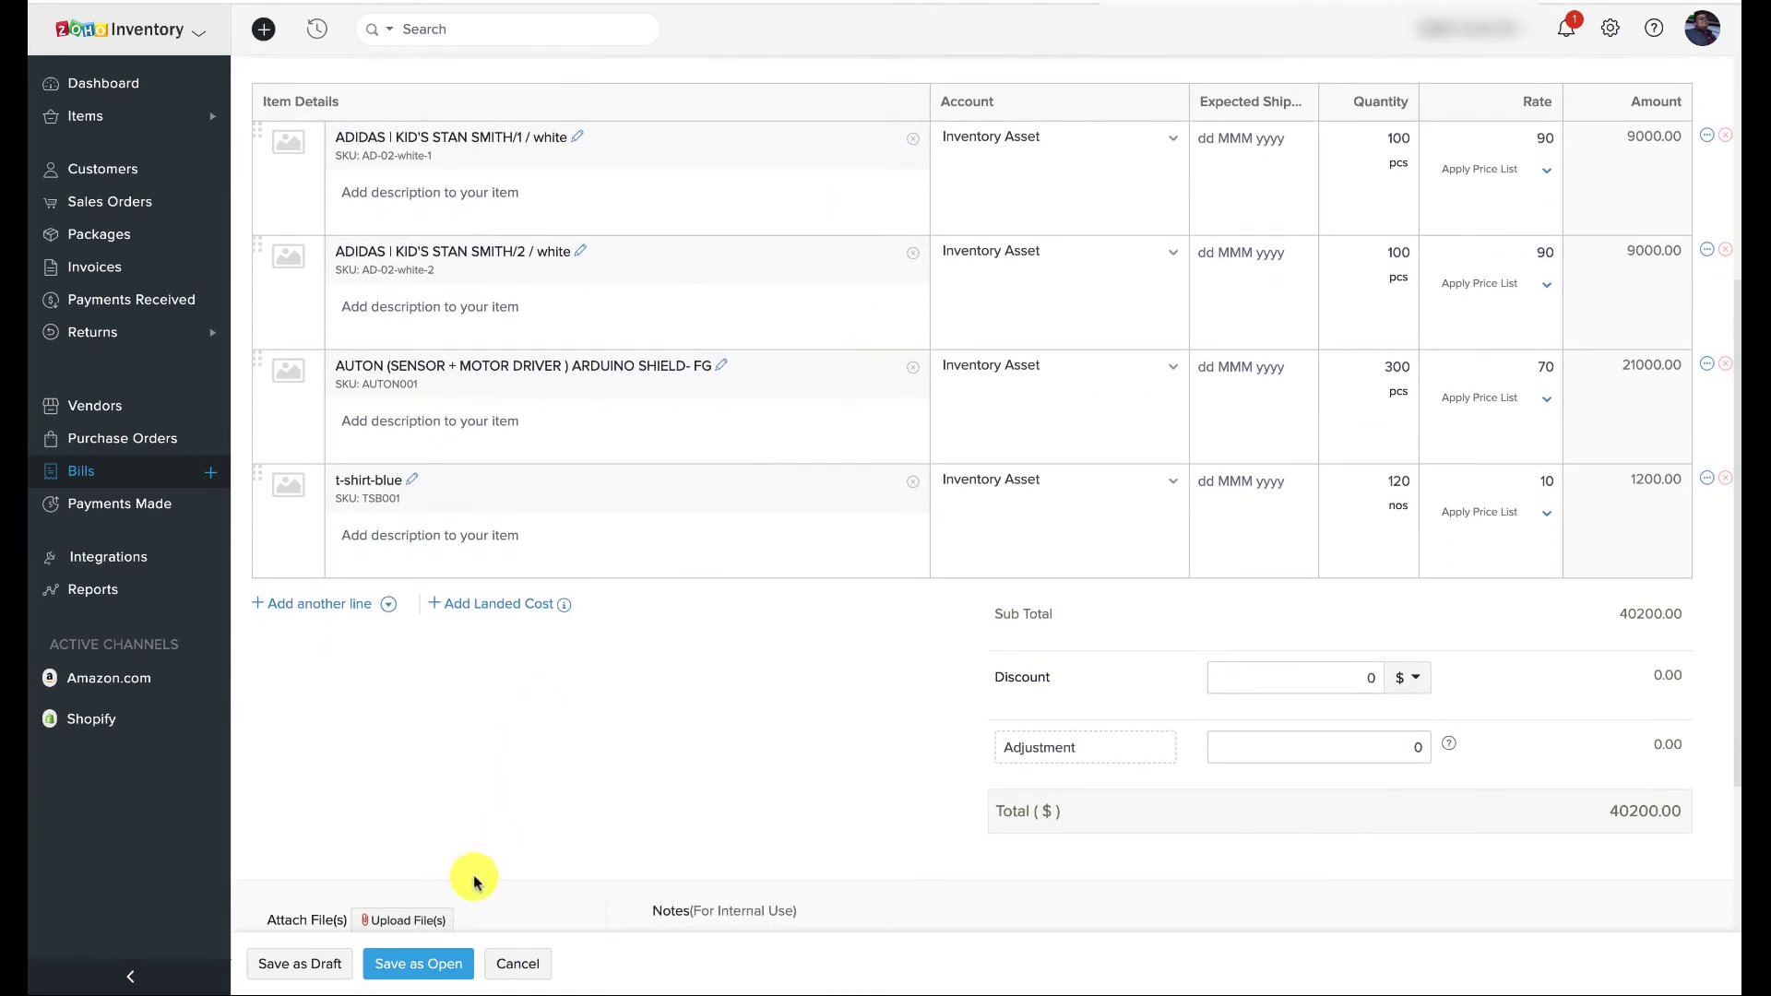
click(439, 965)
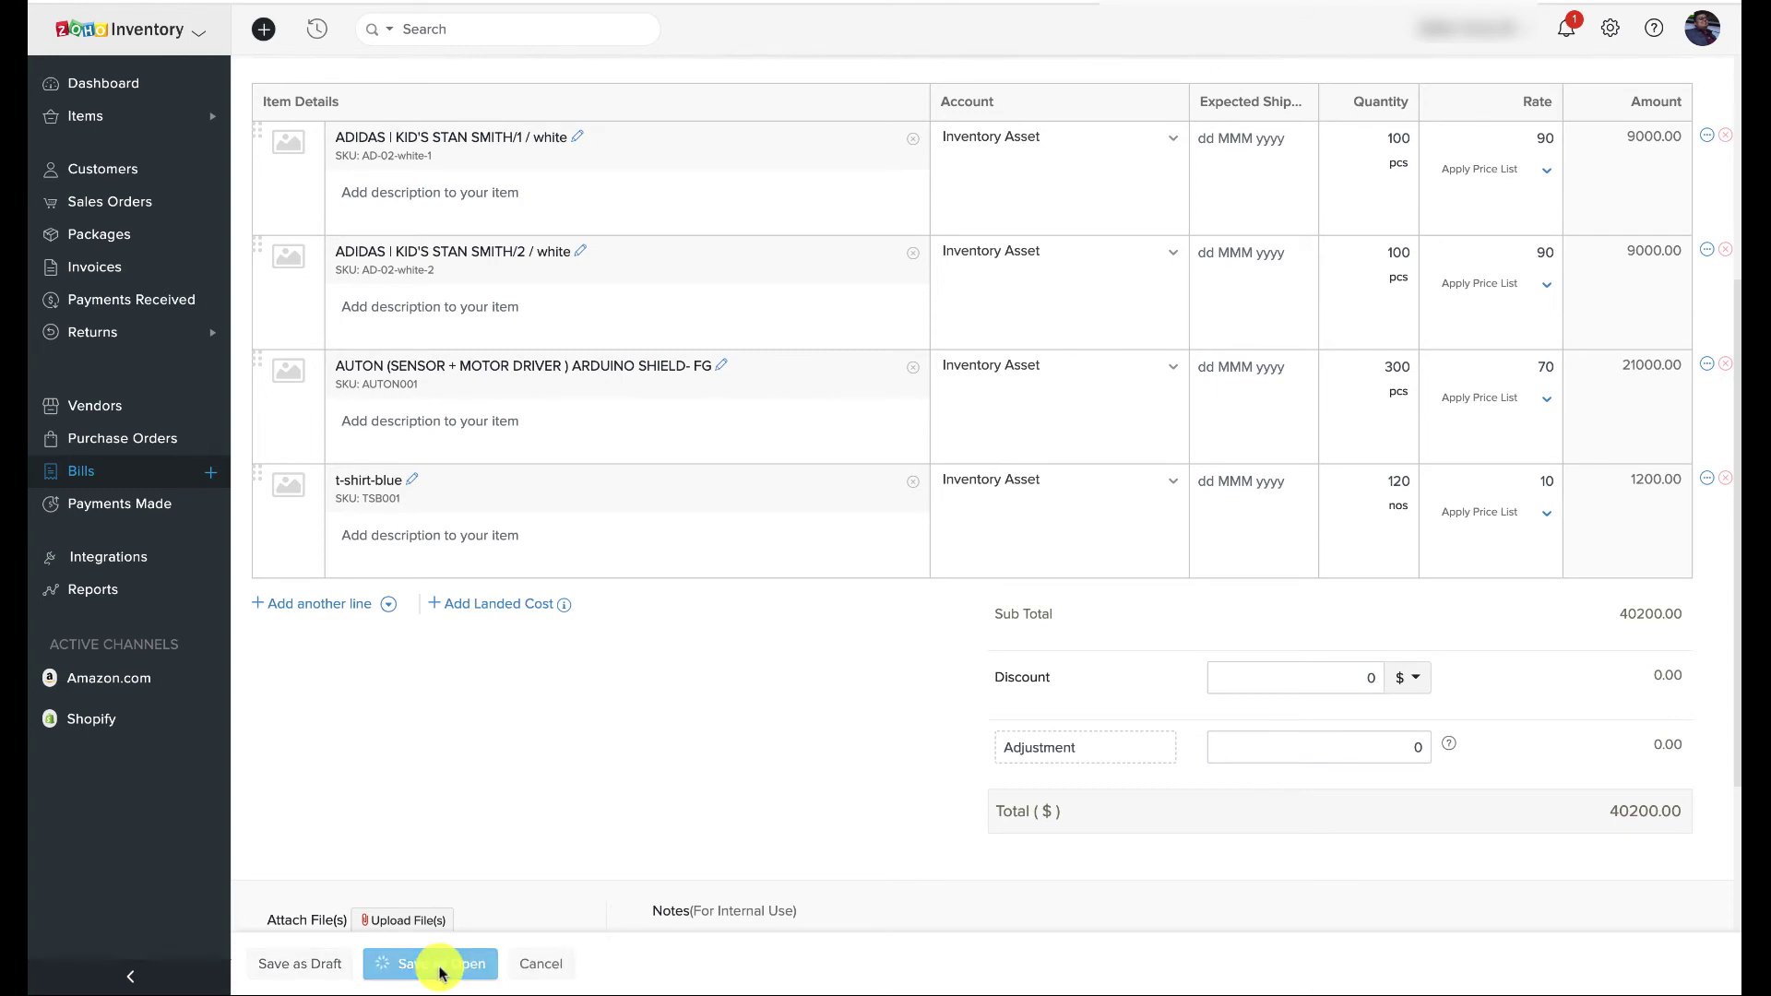
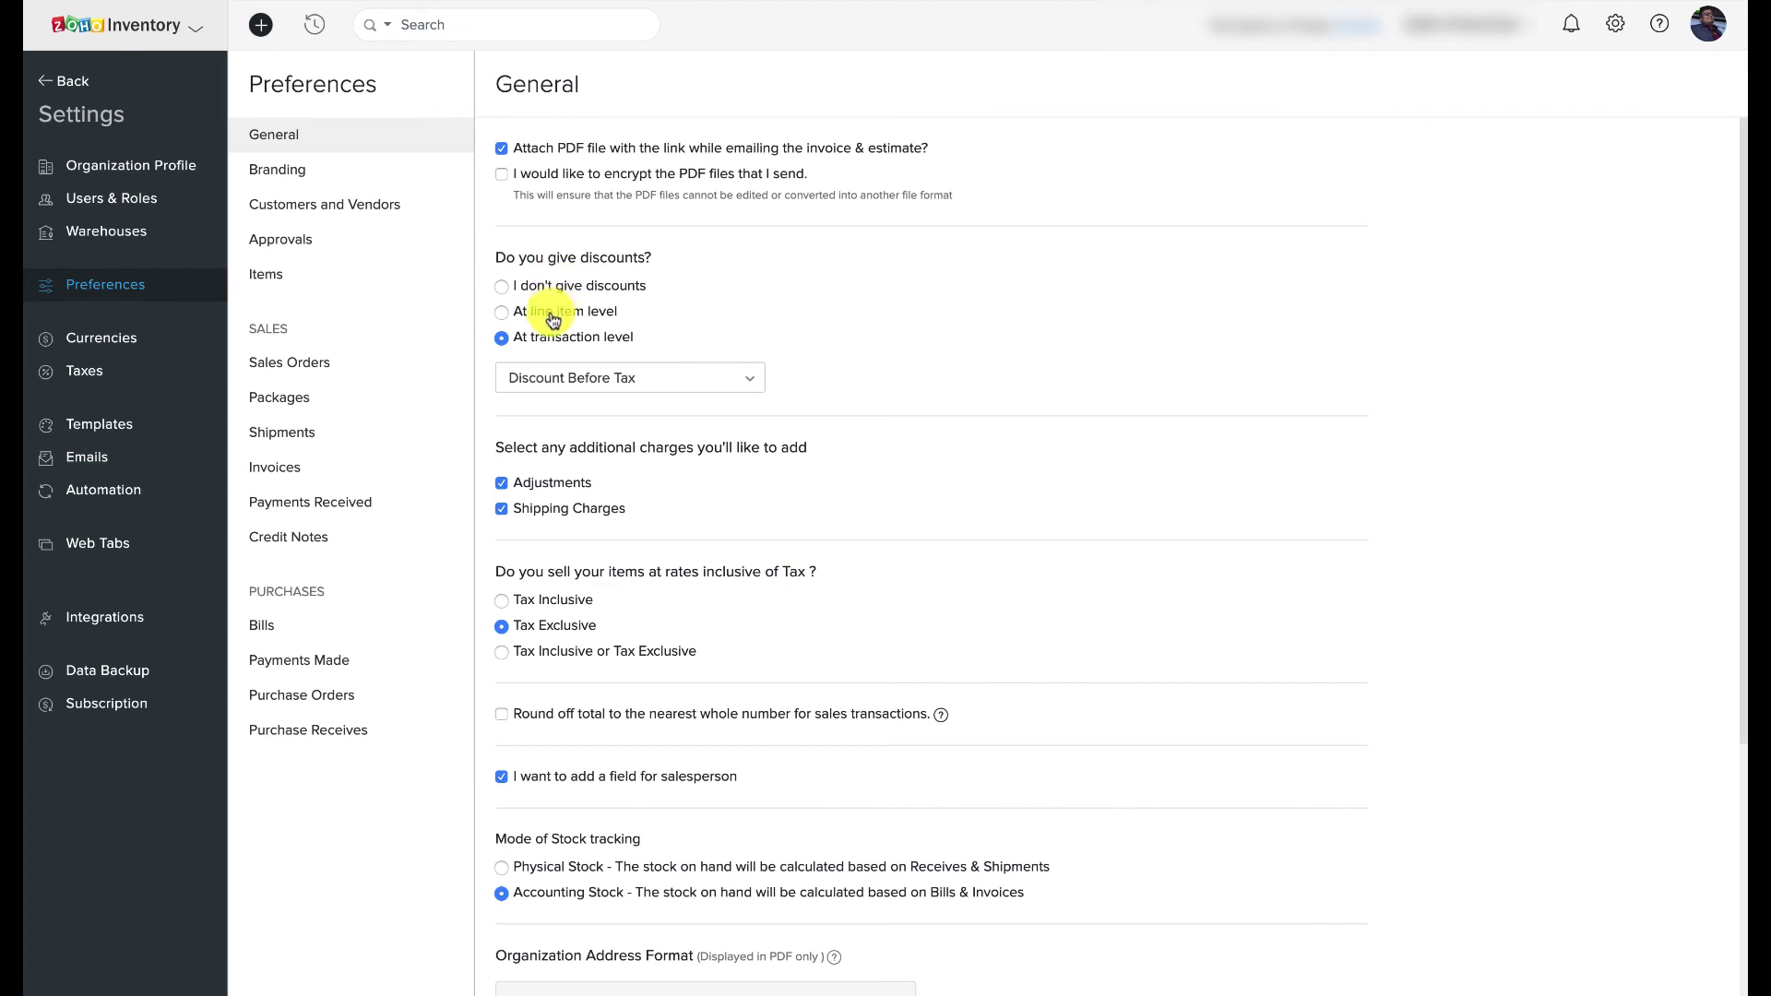
Set discounts to be given at line item level in the general preferences and save
click(502, 313)
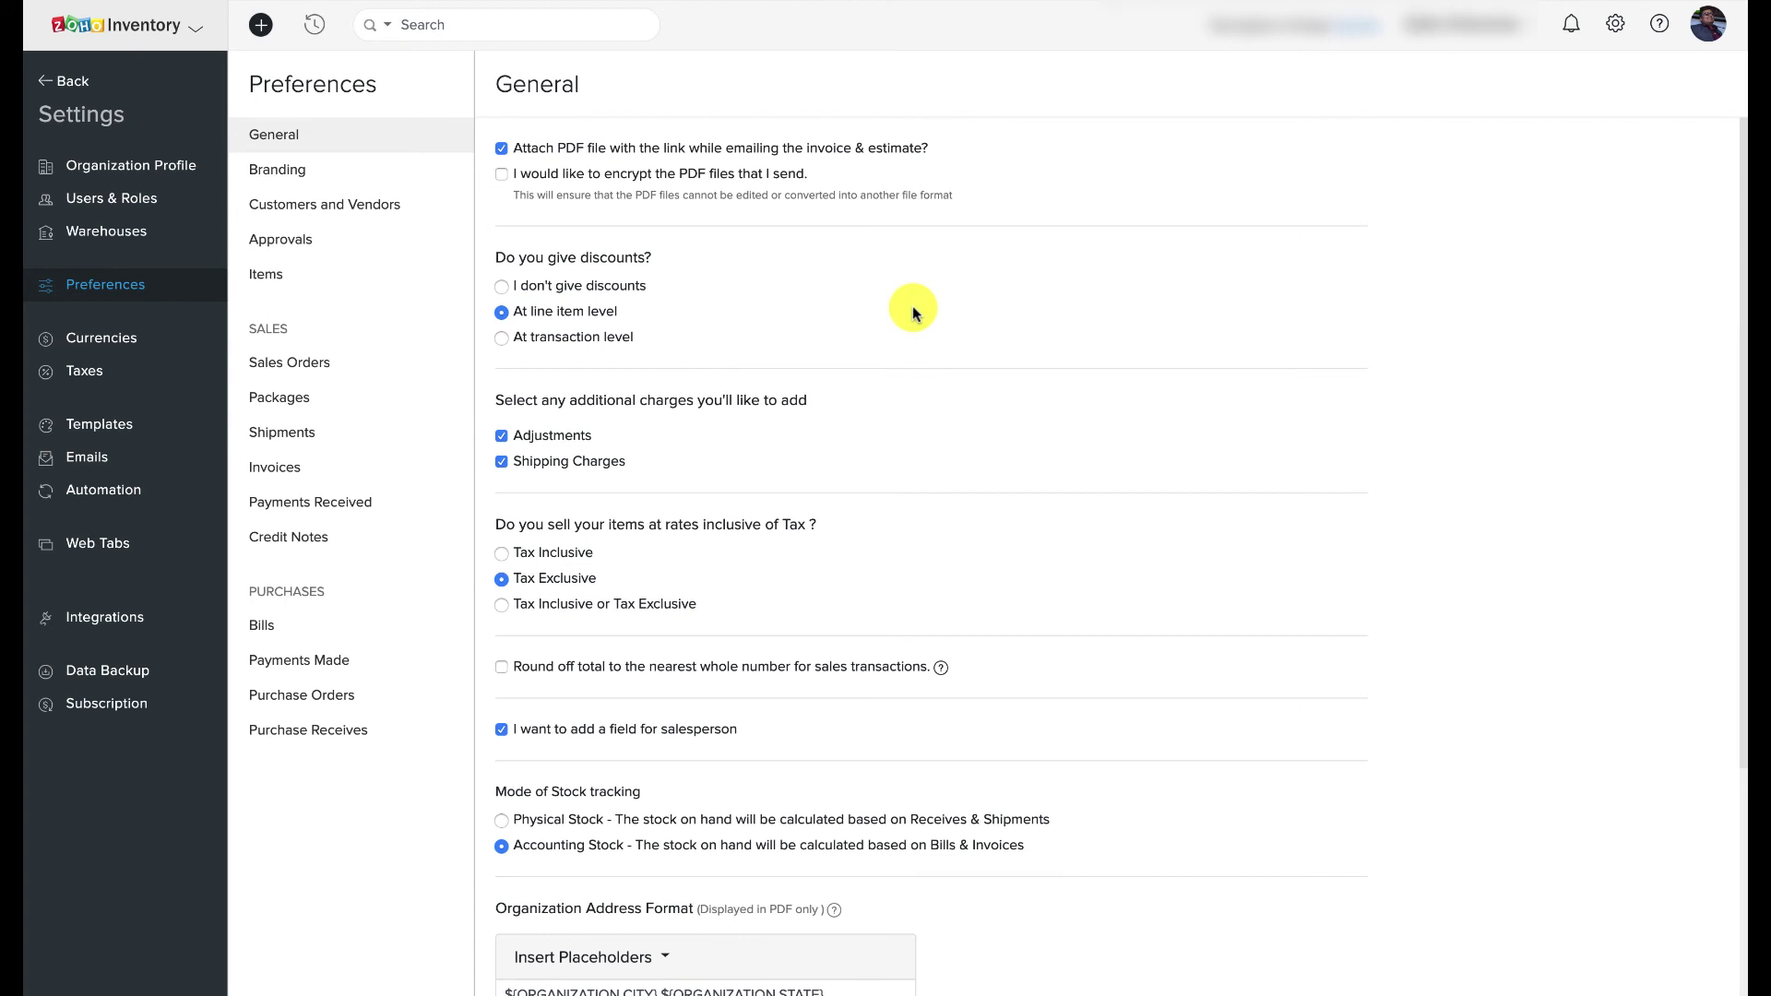
scroll(911, 307, down, 3)
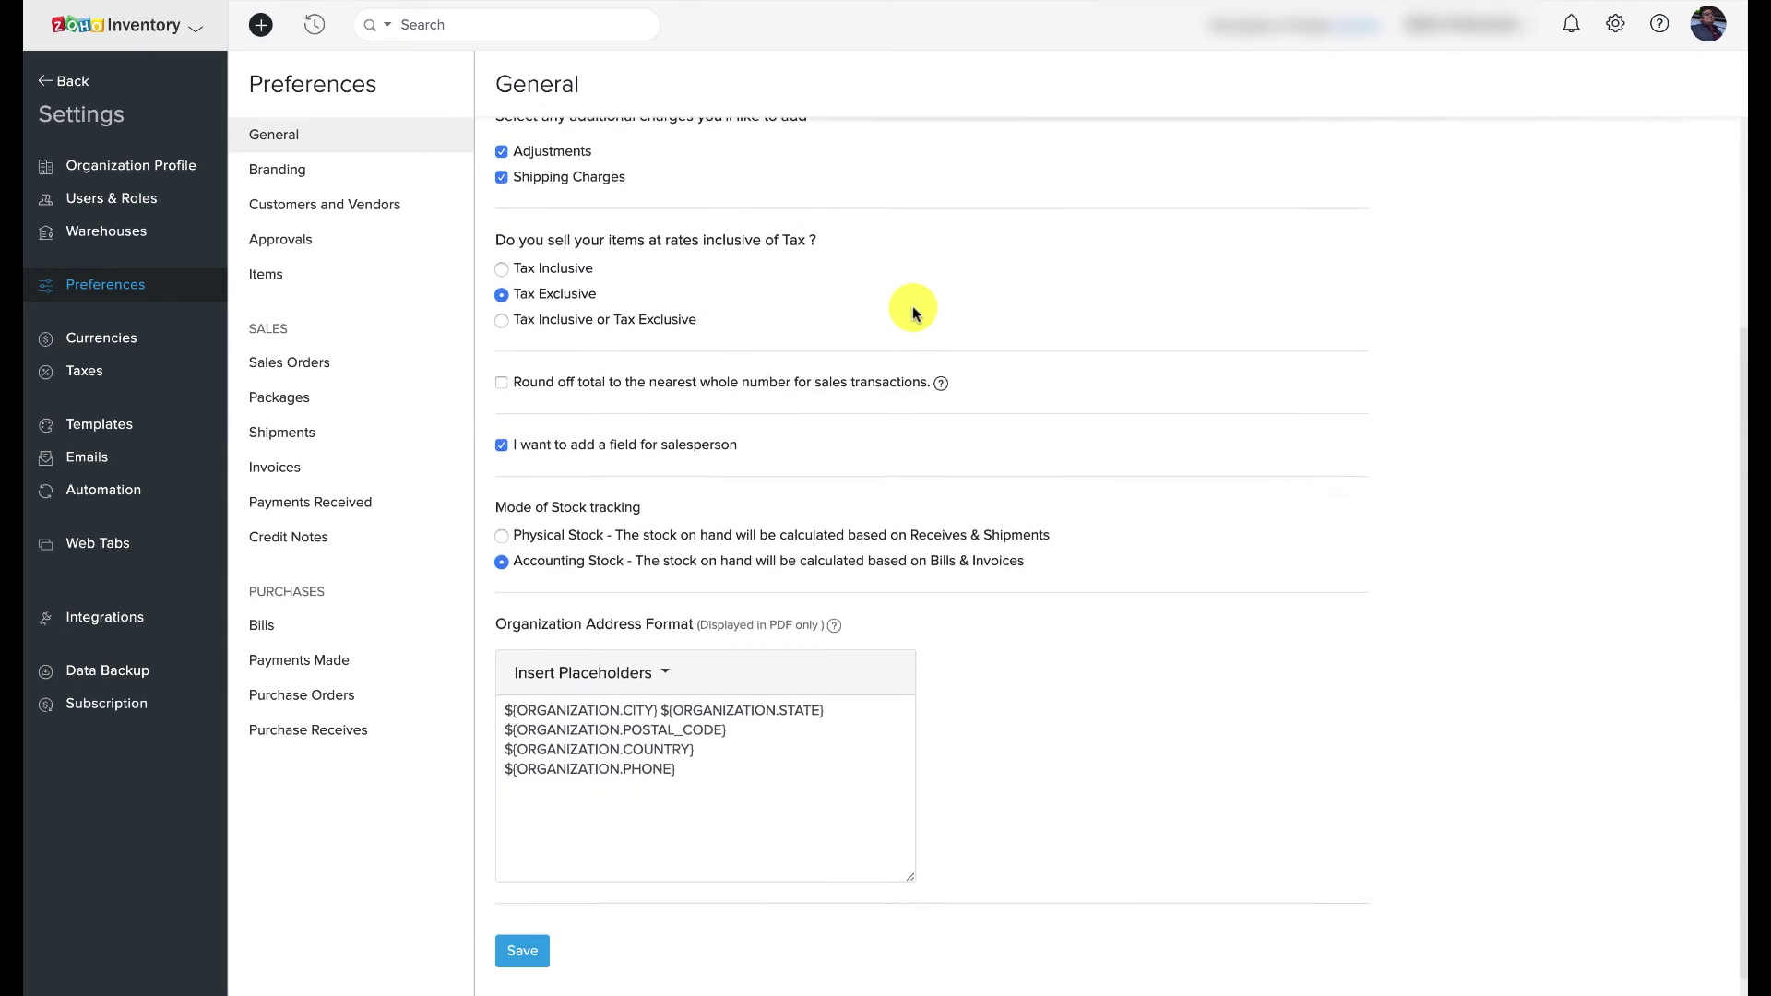
click(529, 932)
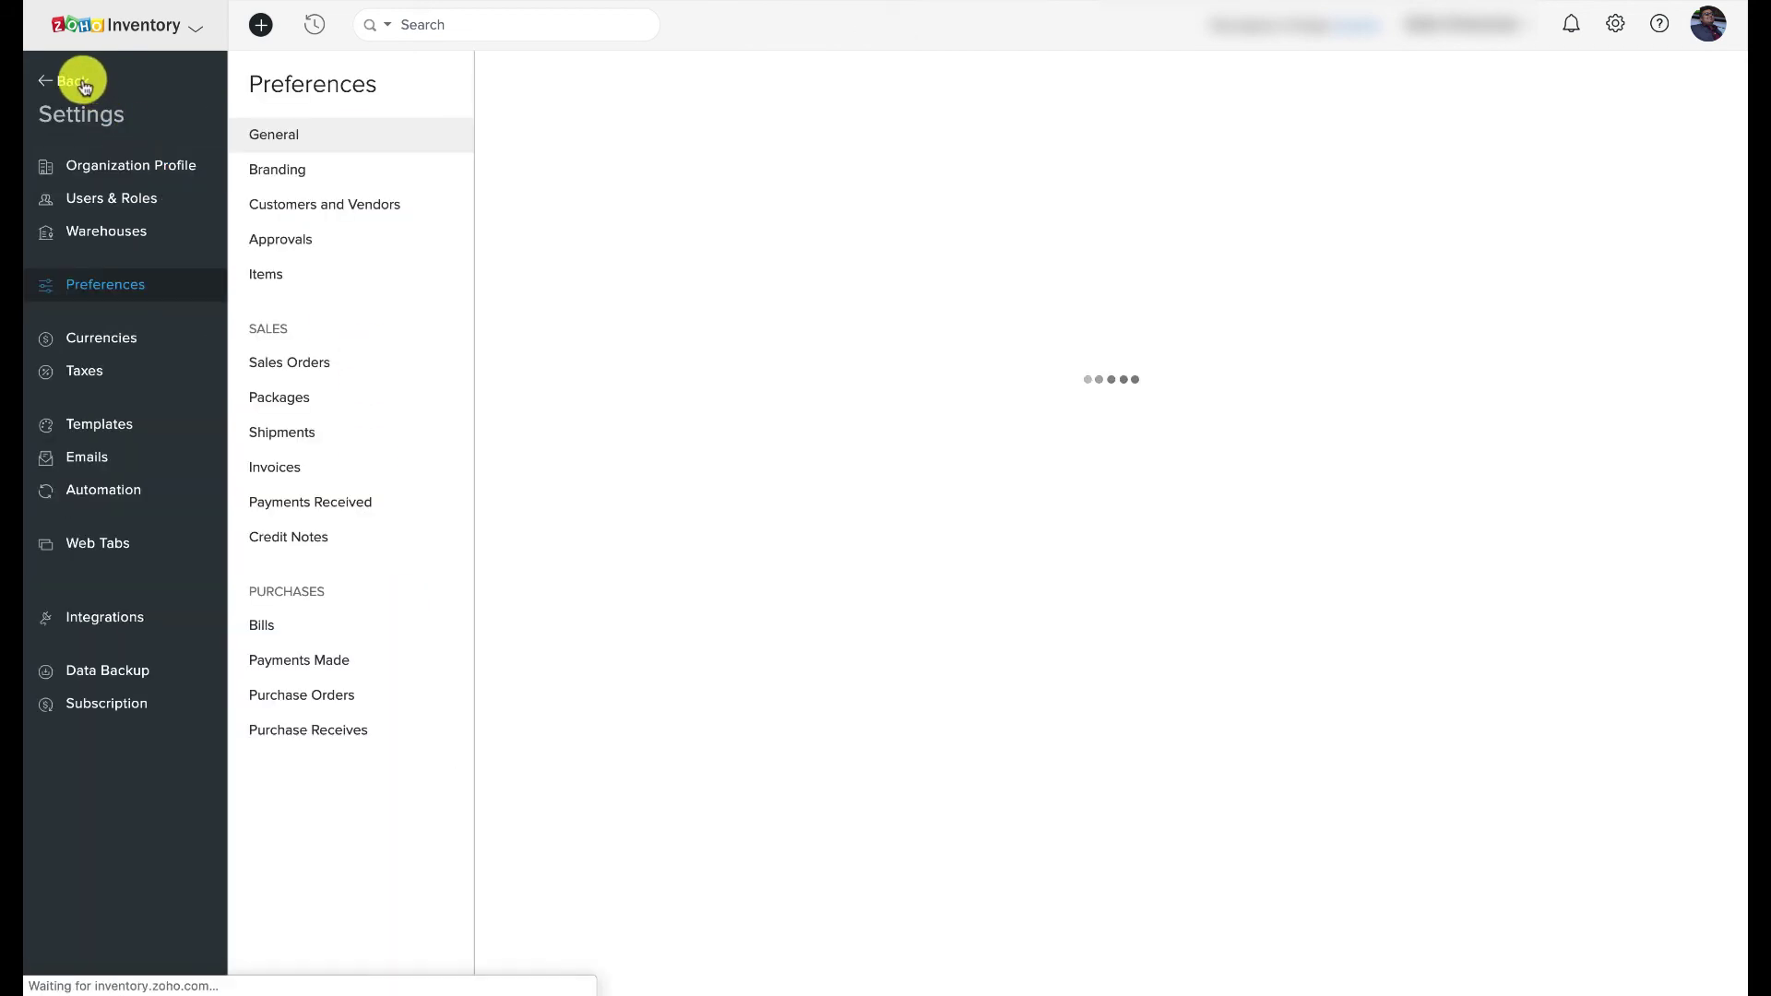
Start a new invoice with the item Koluthi Woodoo Oven Mitts-Cotton/large and select its line item discount for entry
click(81, 82)
click(122, 265)
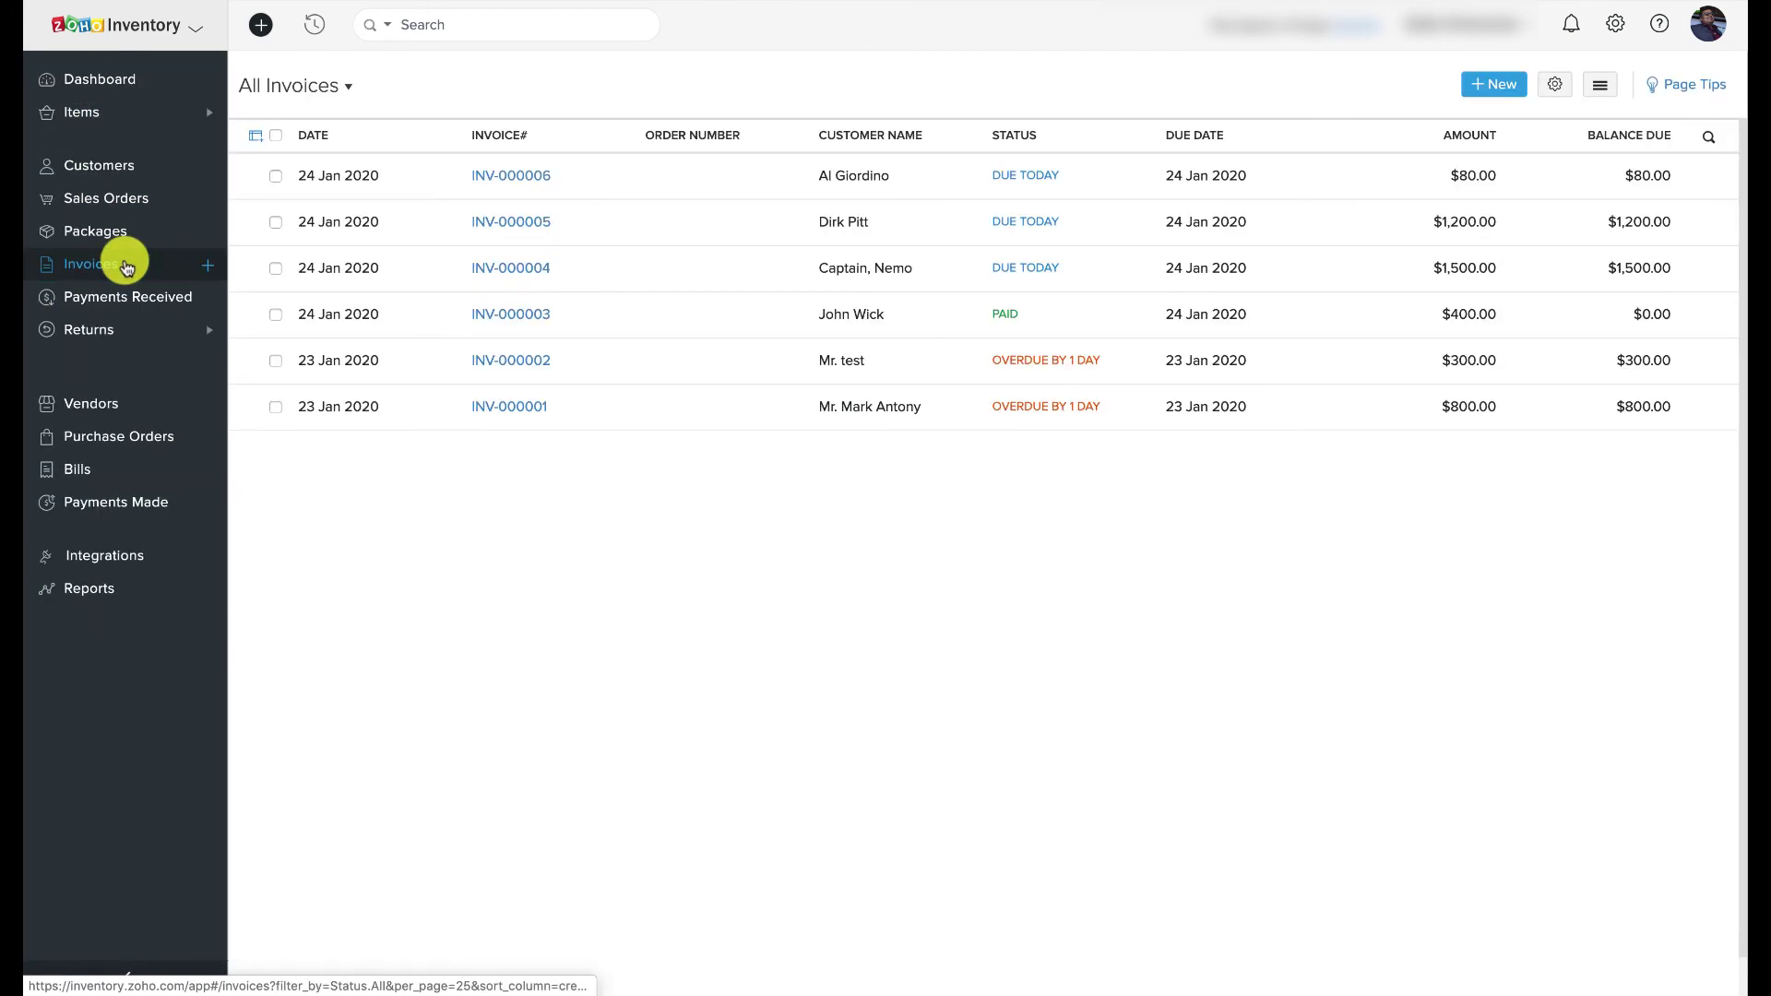
click(209, 265)
click(541, 634)
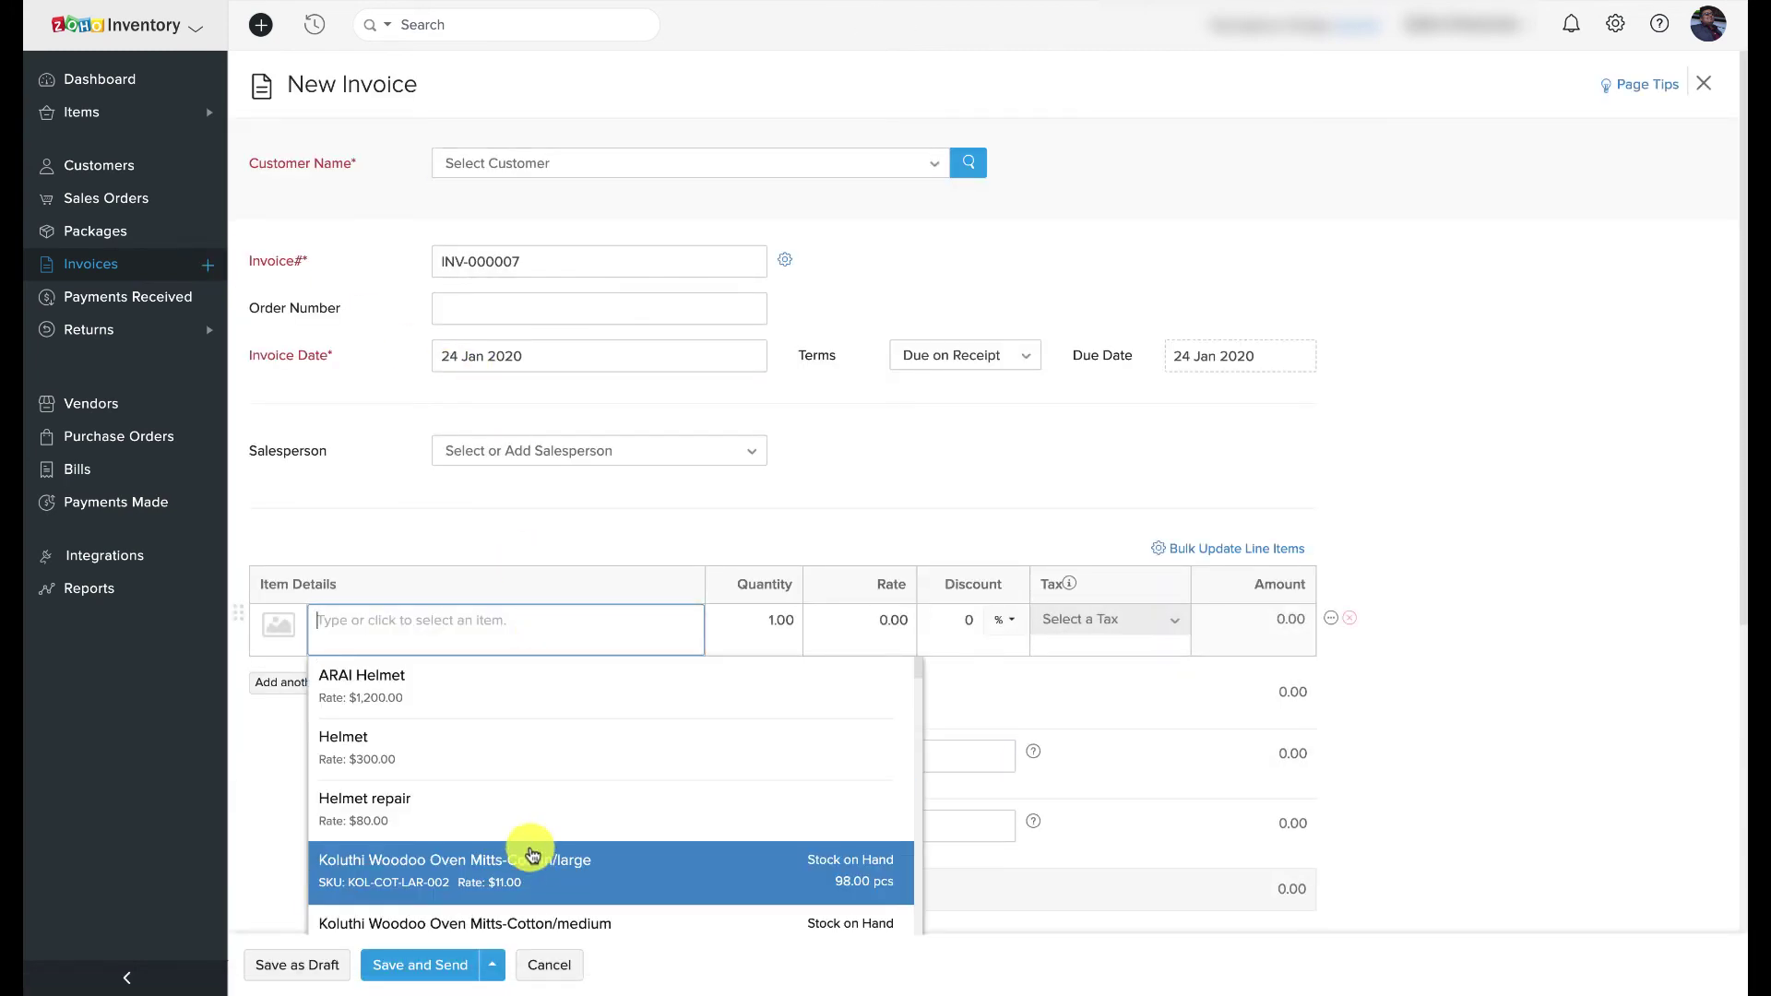
click(533, 853)
scroll(557, 771, down, 2)
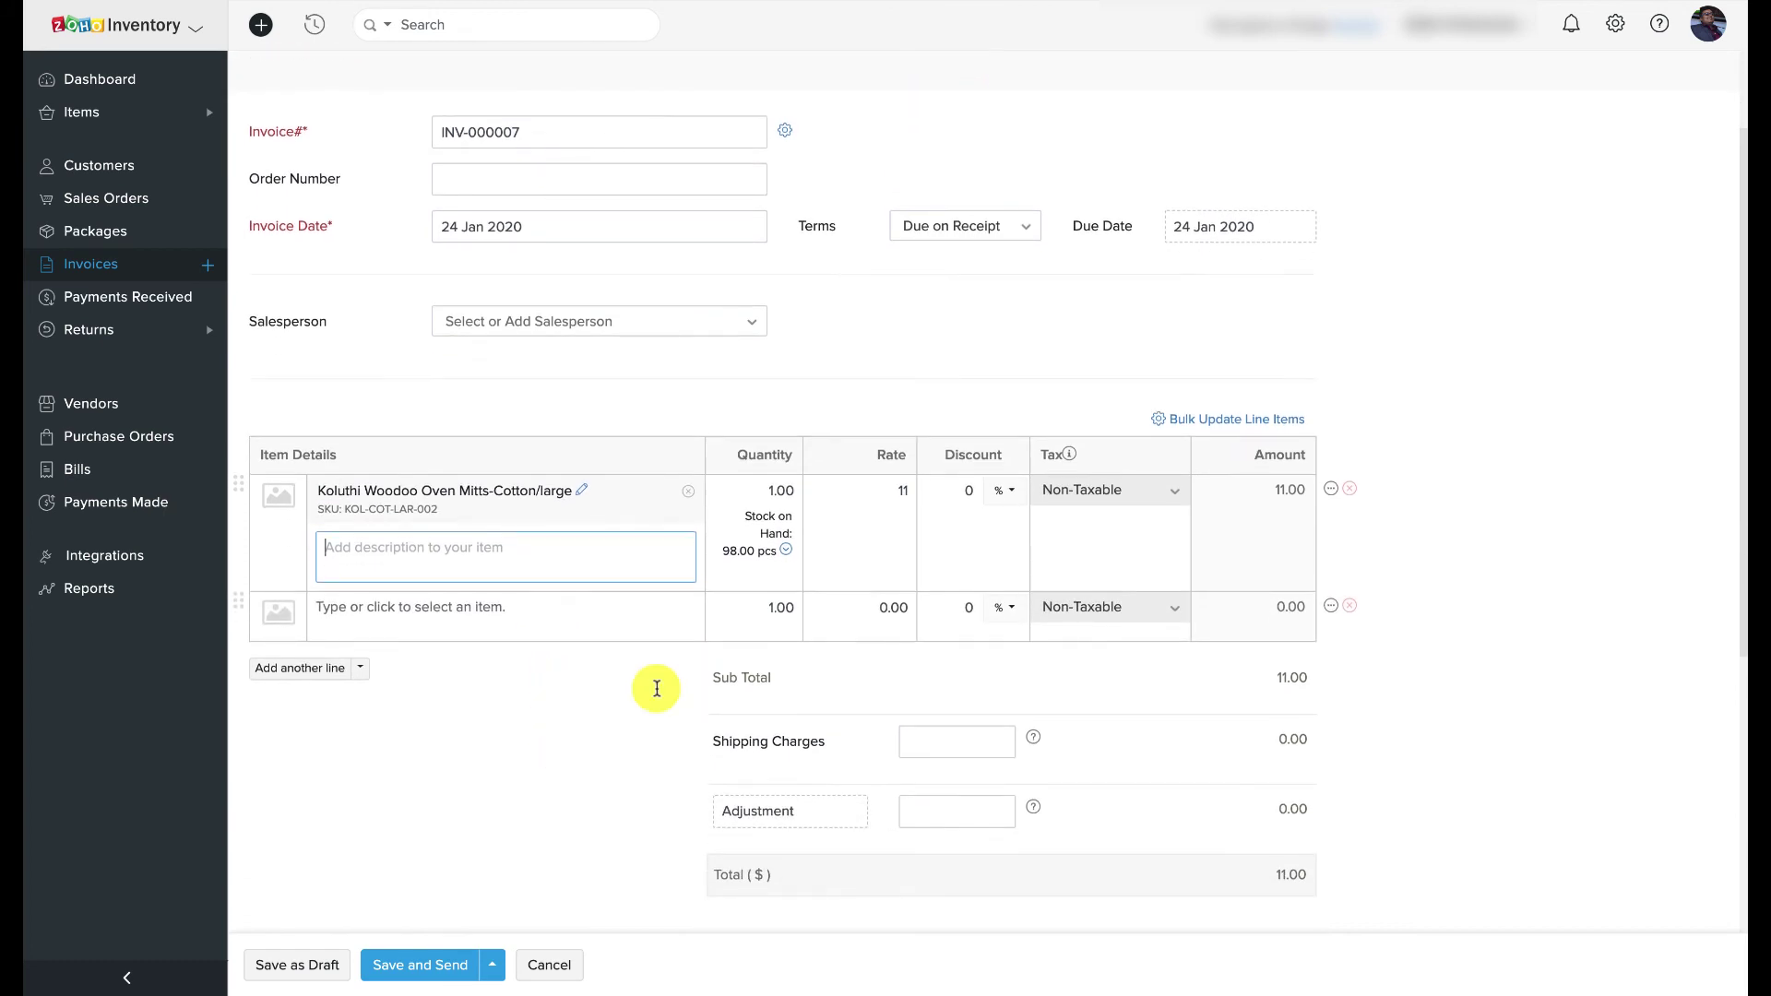
click(962, 490)
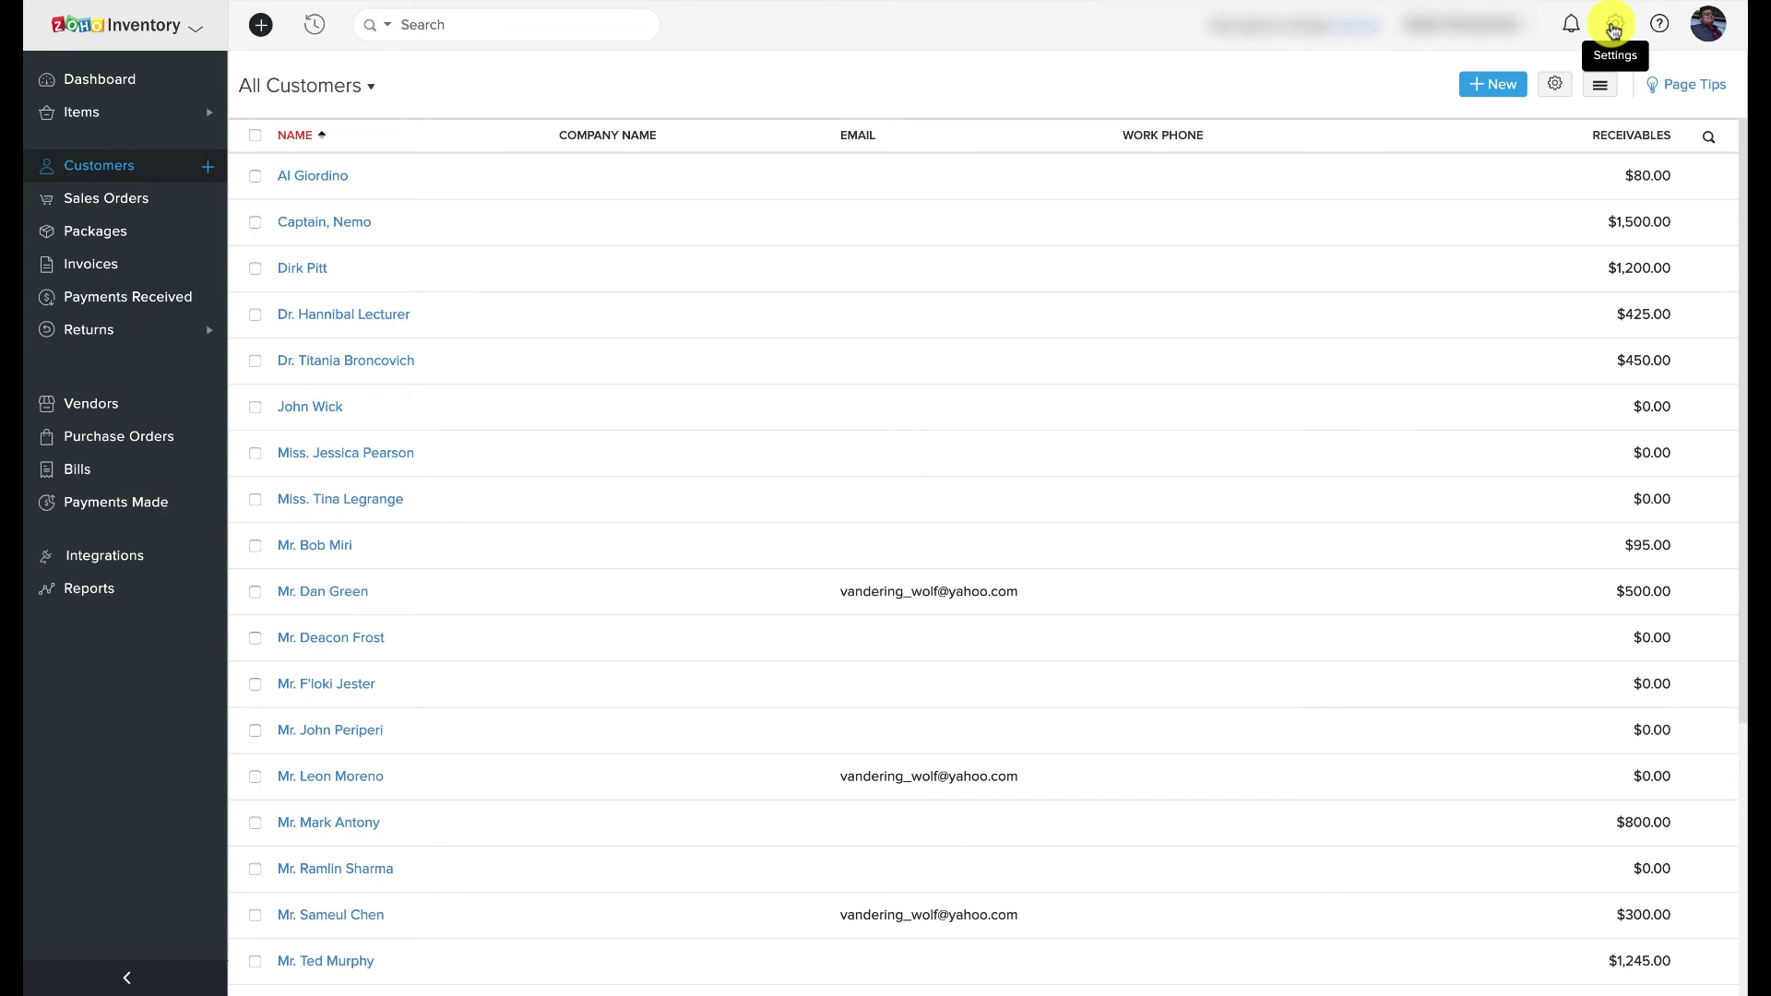
Enable applying a price list on each item in a transaction in the item preferences and save
click(1613, 28)
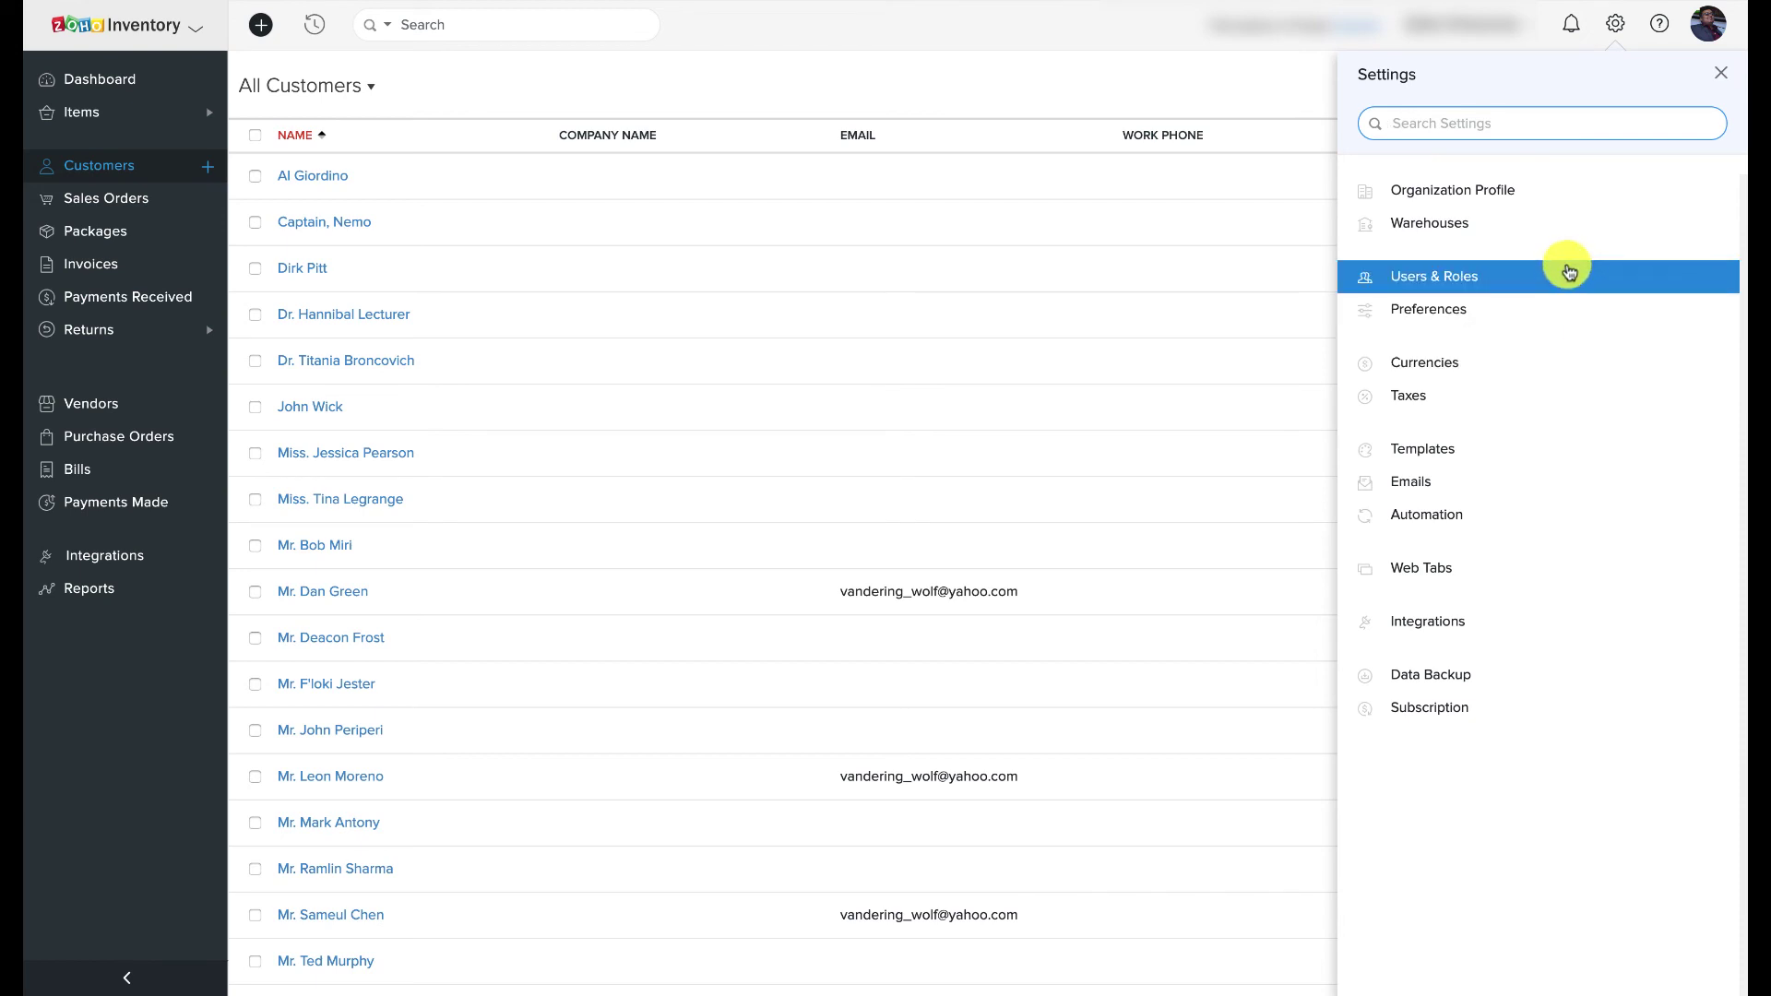
click(1555, 310)
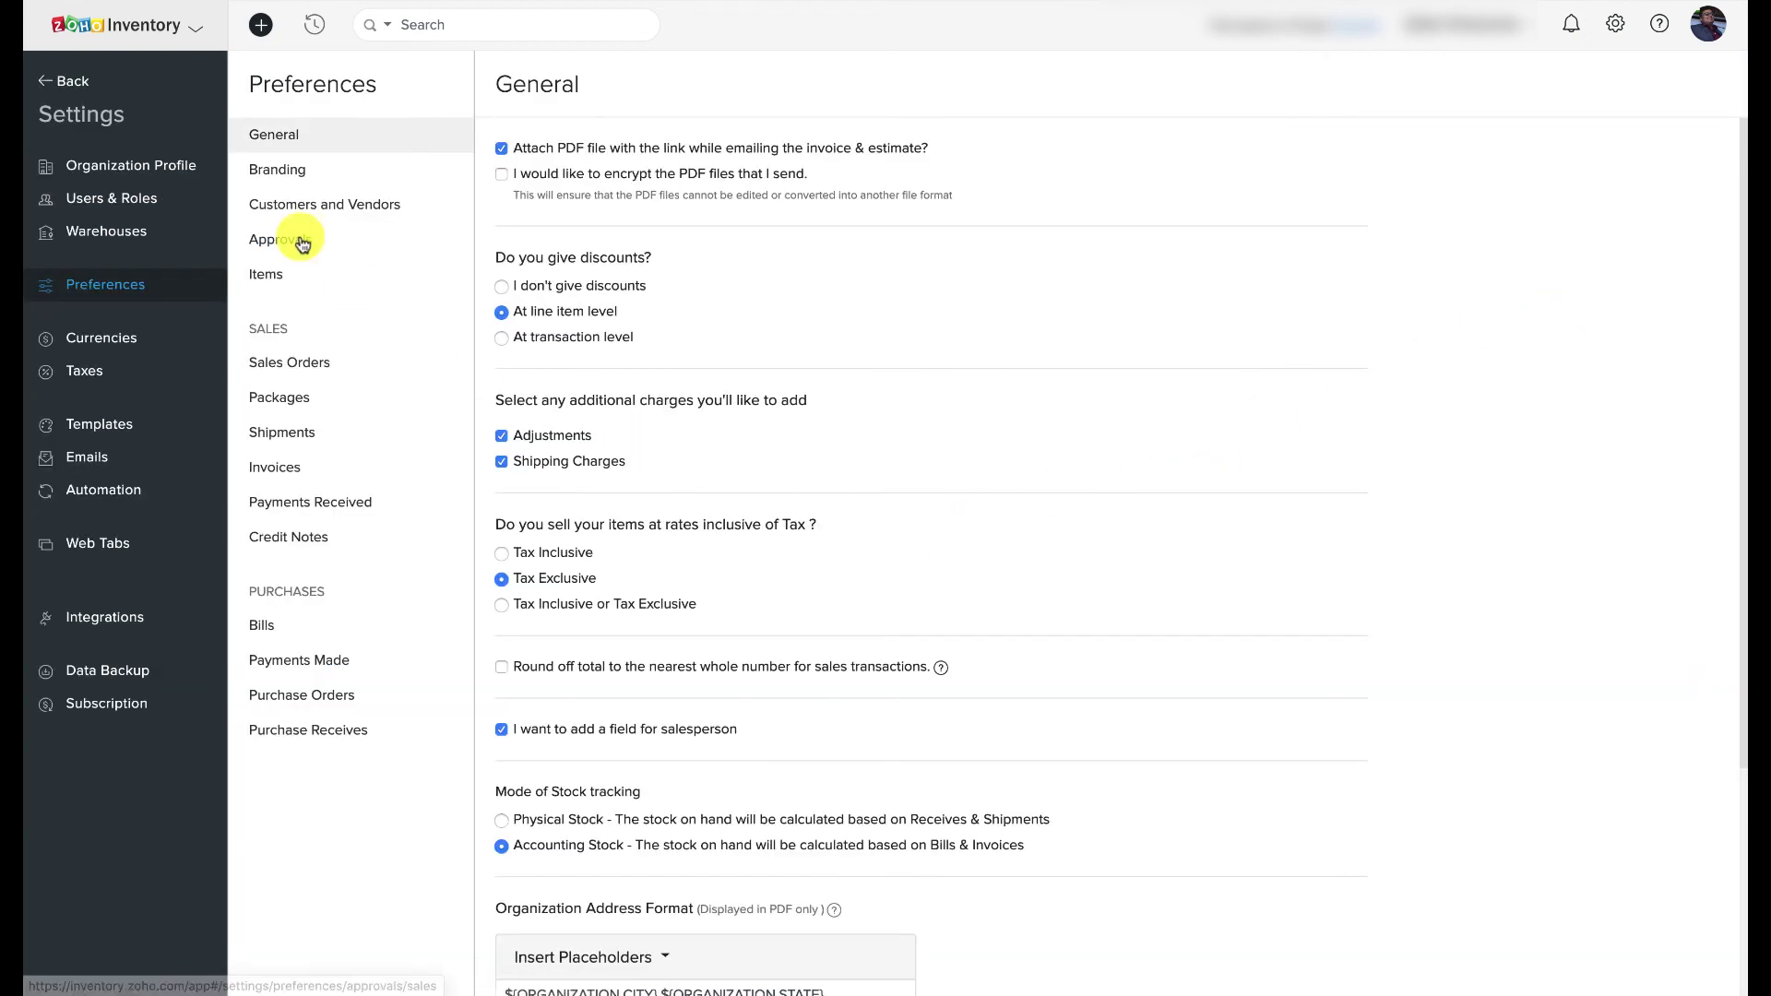
click(269, 276)
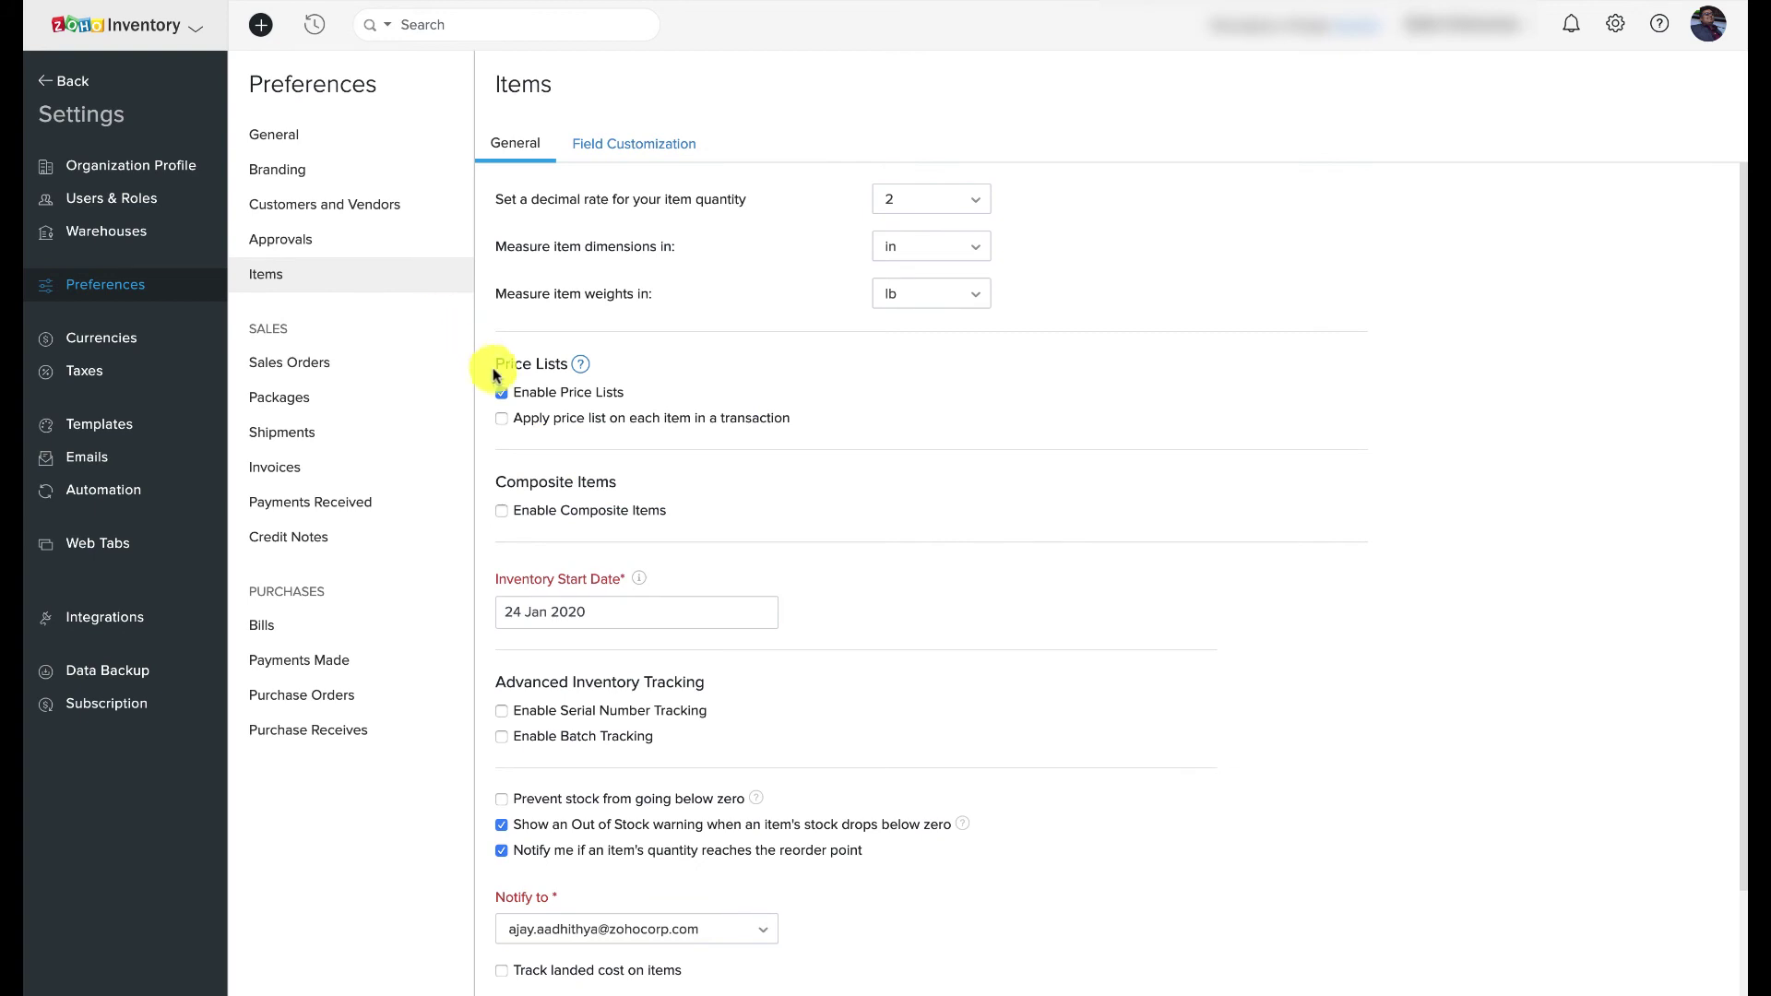
click(502, 418)
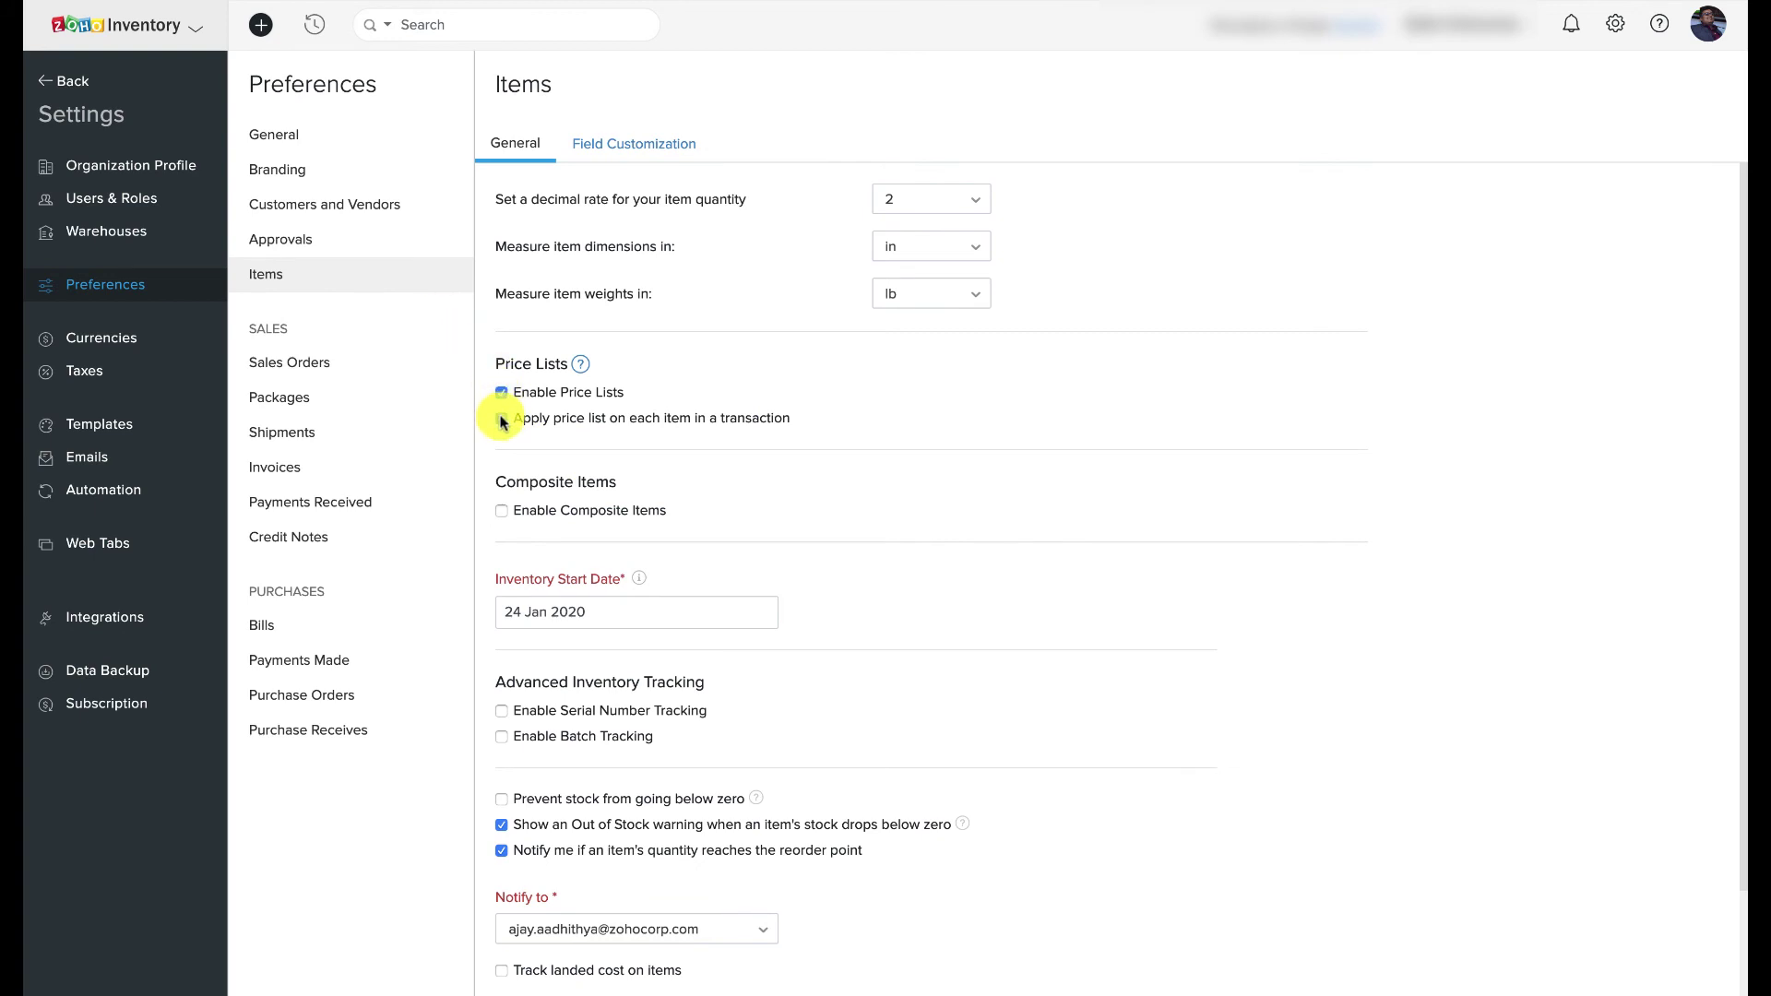
scroll(787, 403, down, 2)
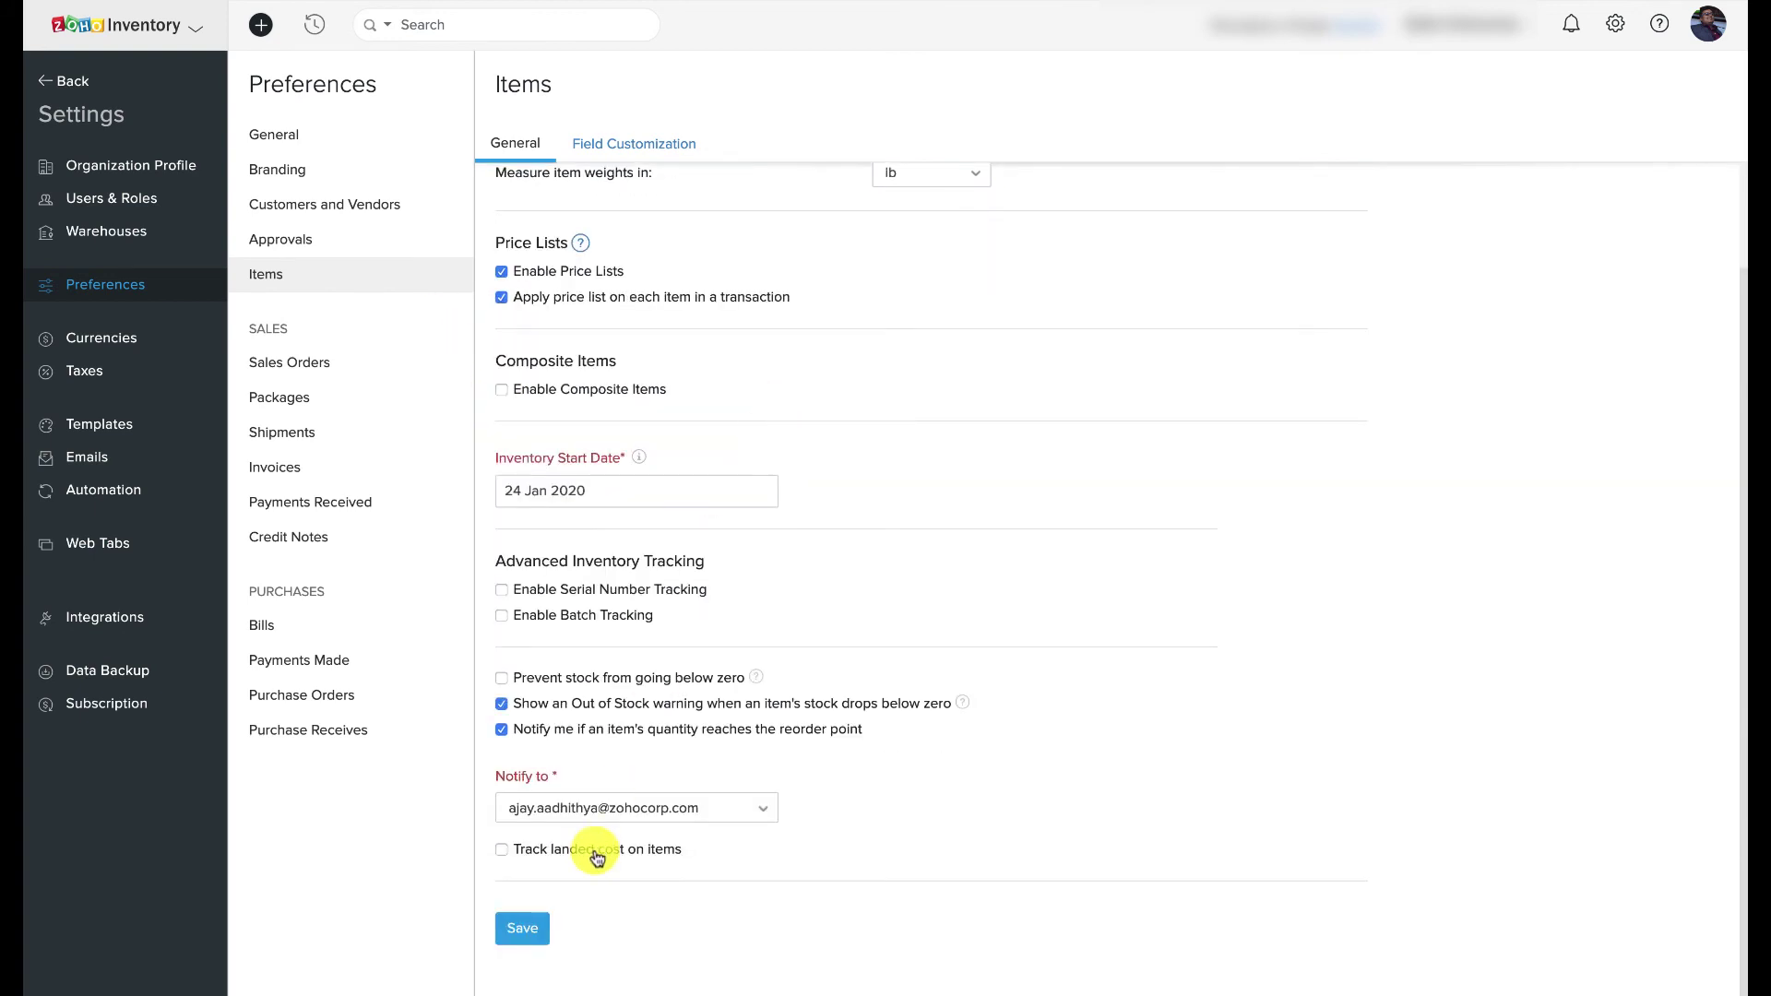
click(542, 929)
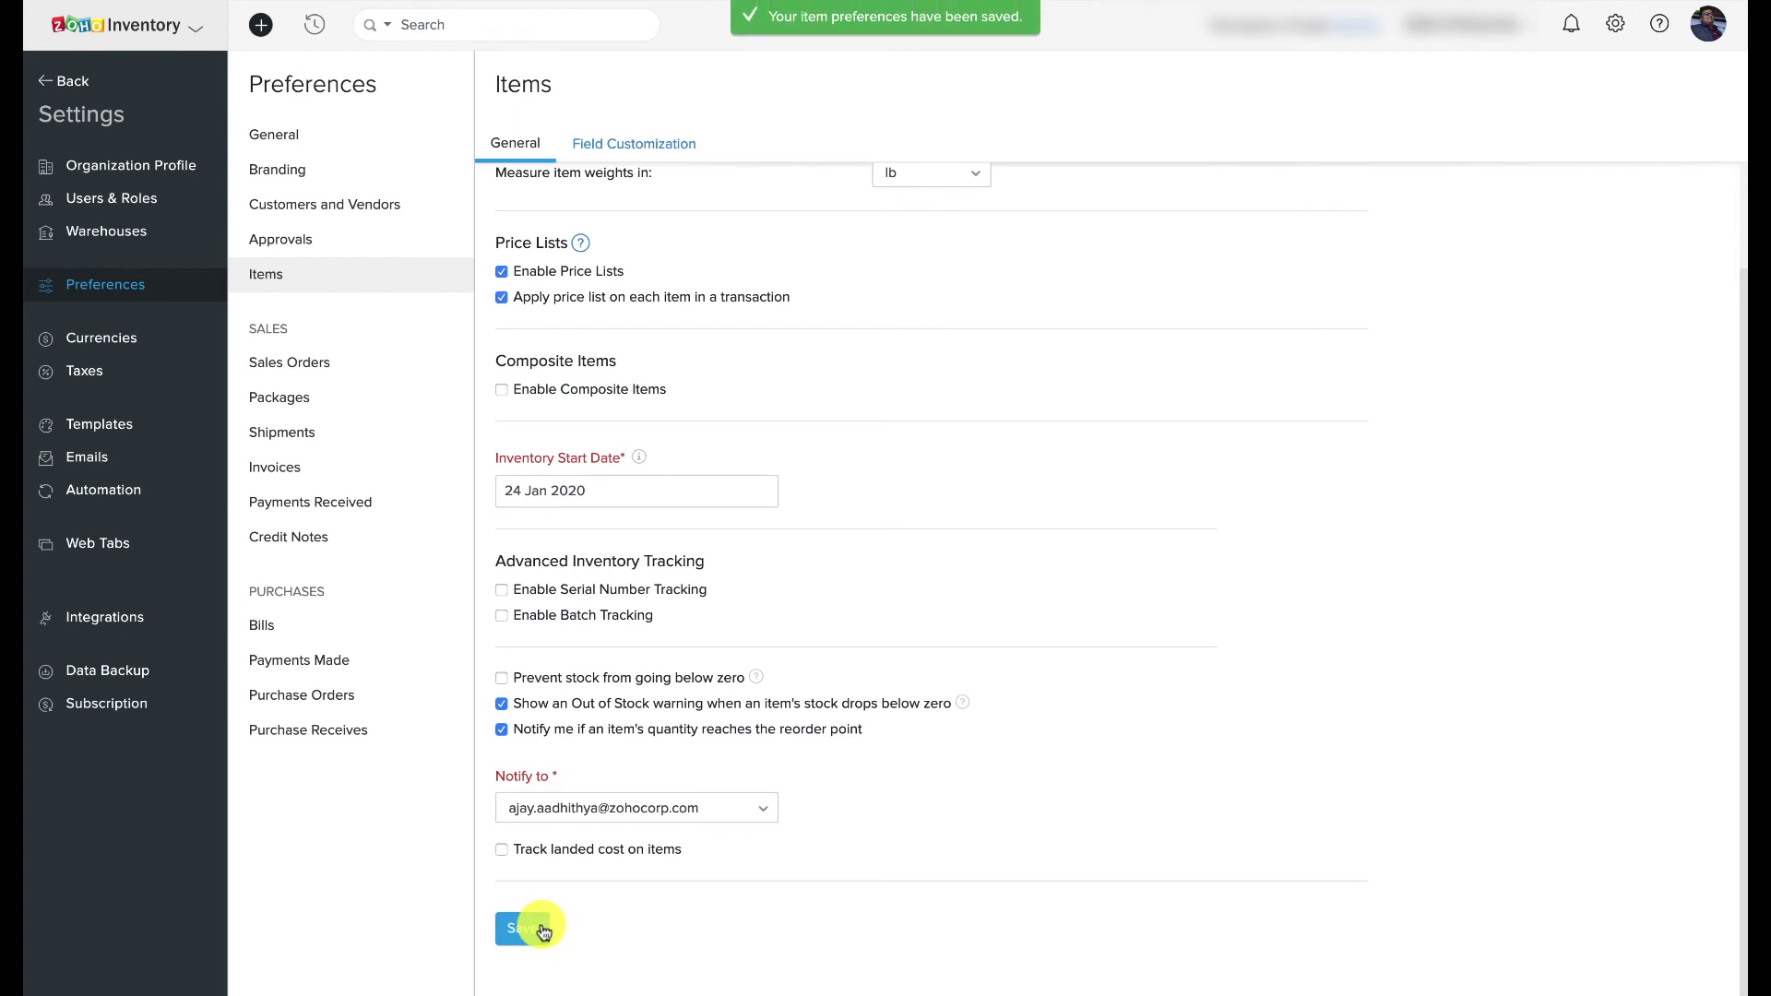
Start a new sales price list named Clearance Sale
click(58, 80)
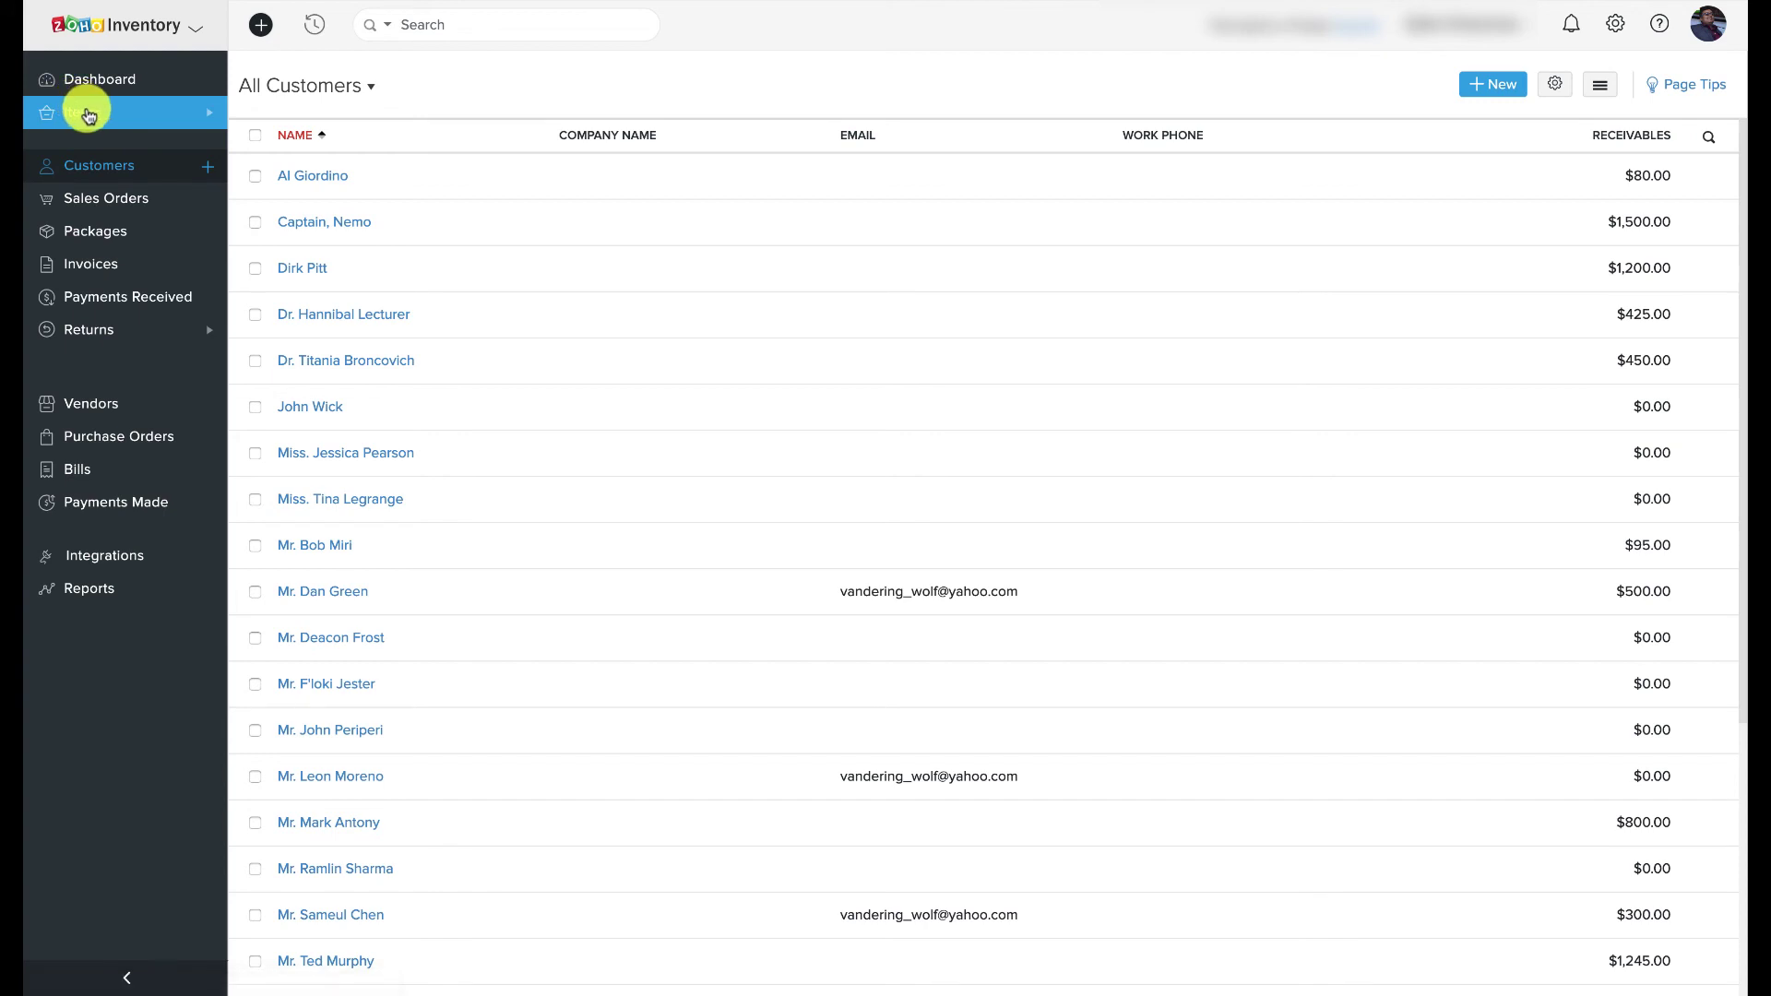
click(87, 113)
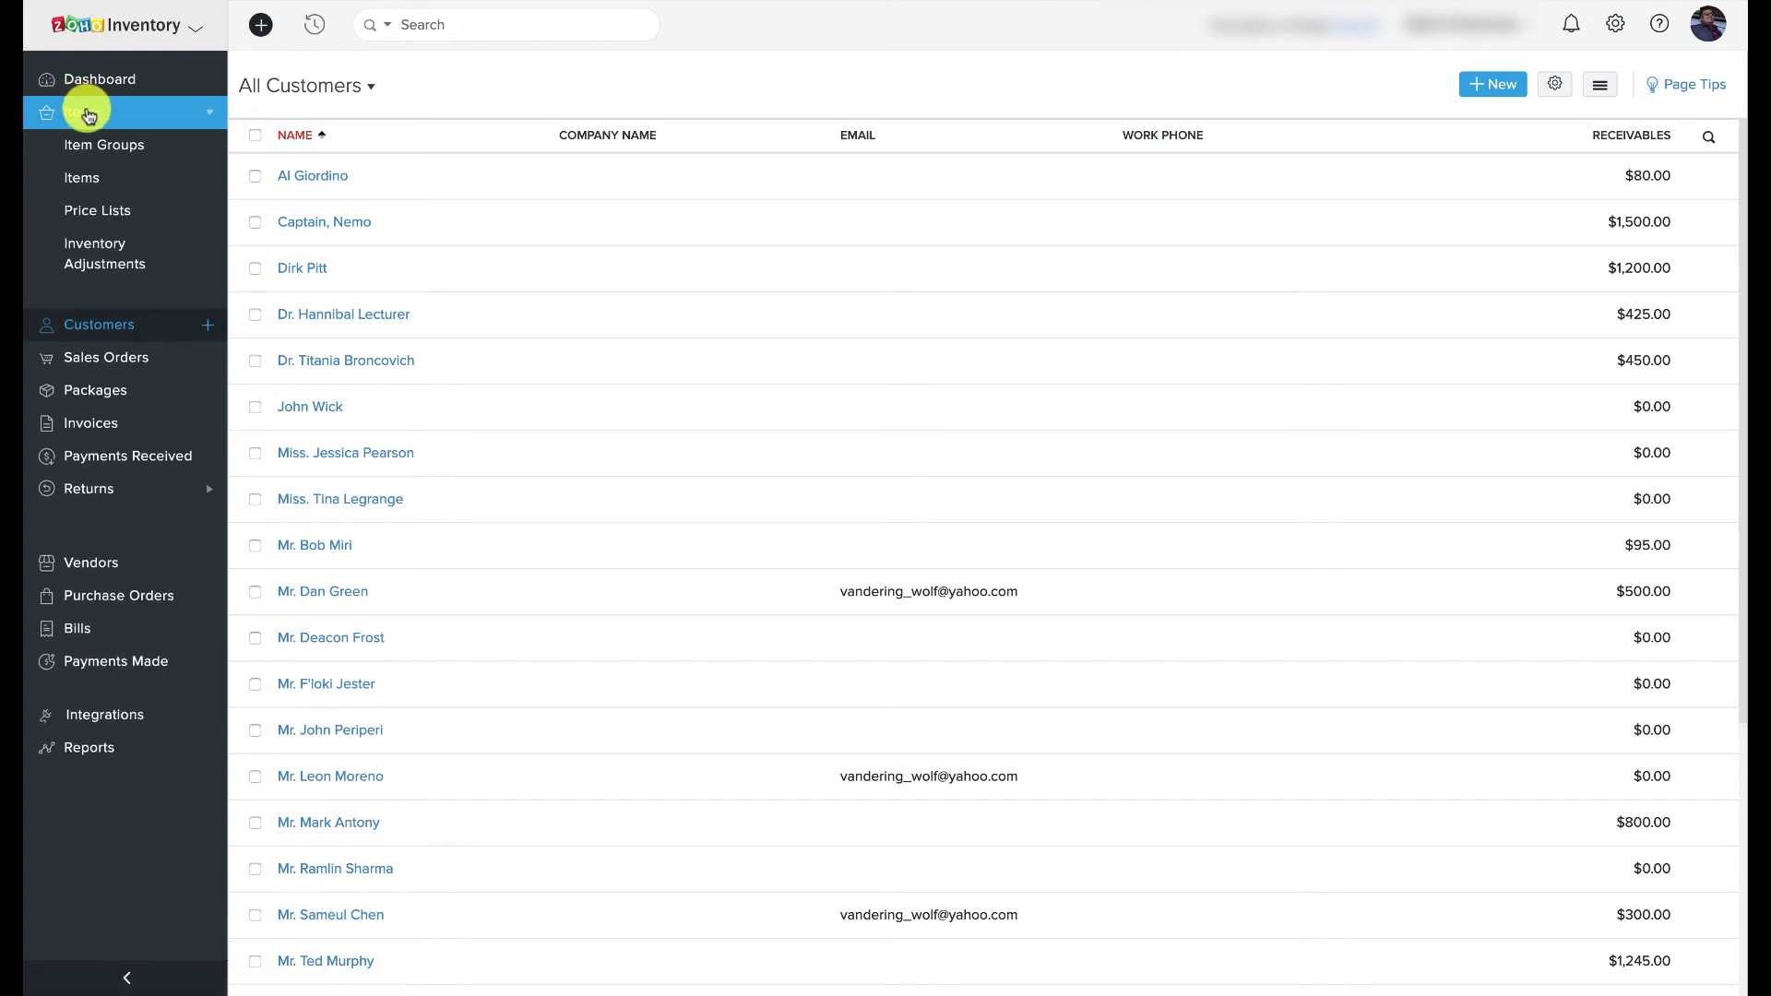
click(97, 211)
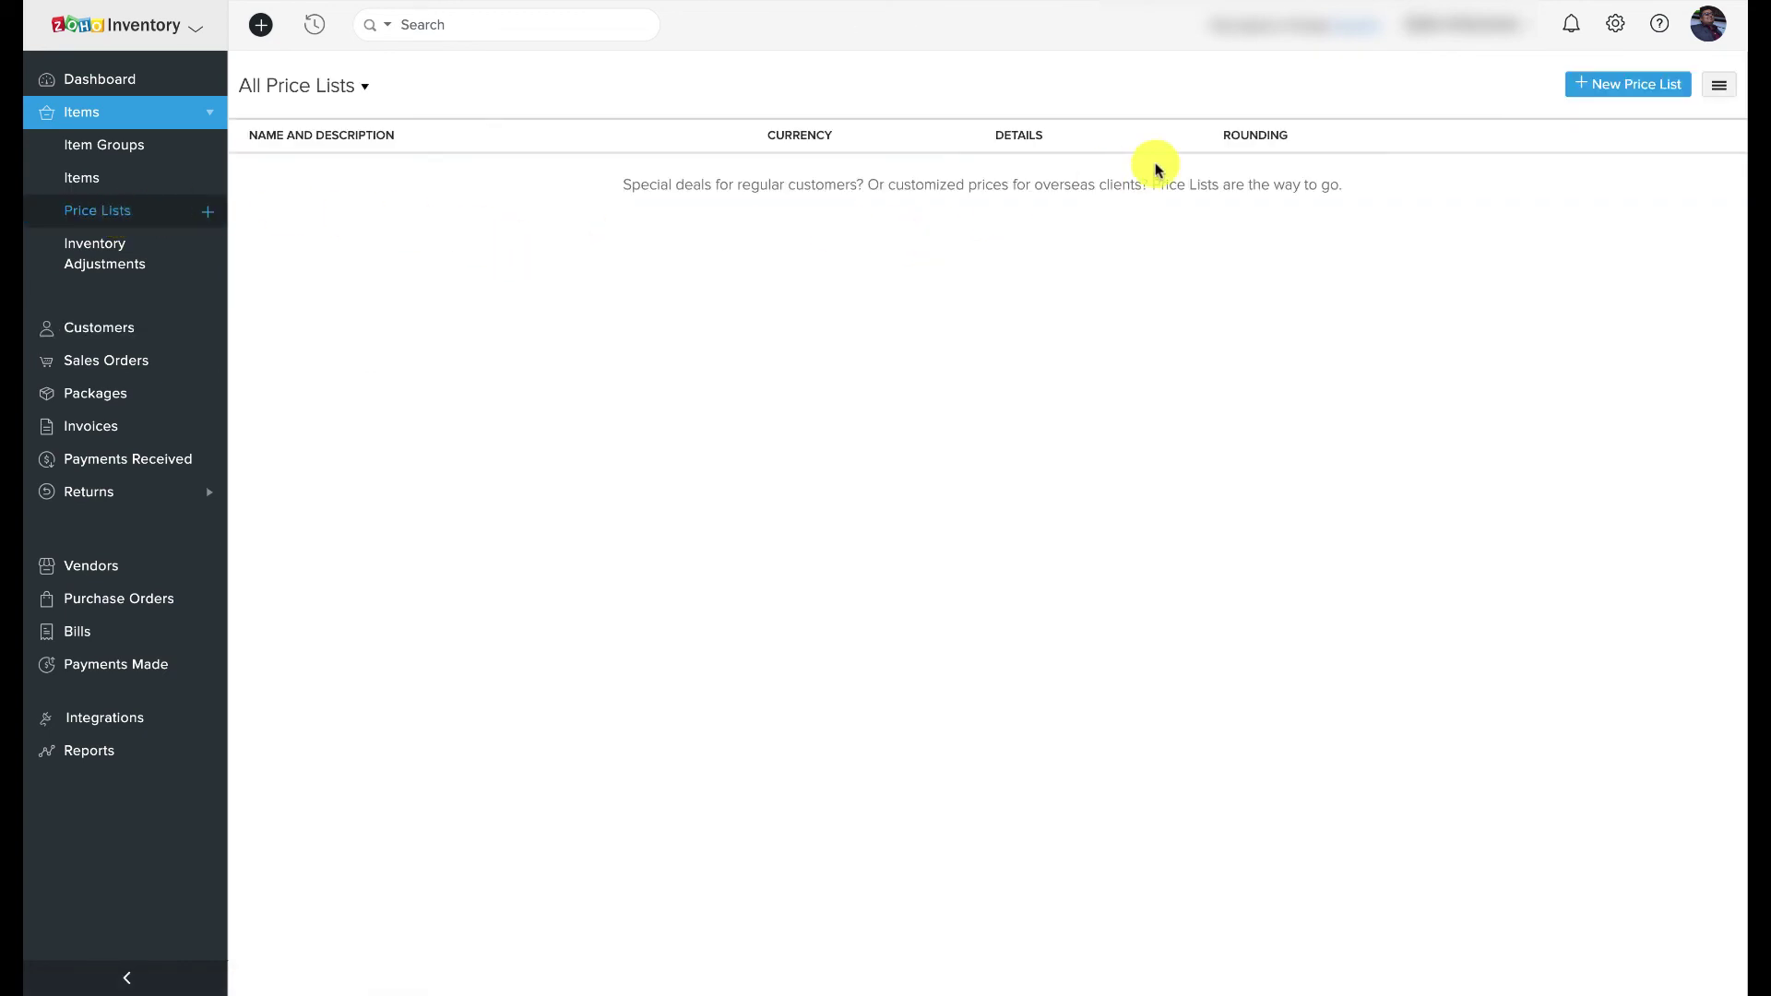
click(1621, 86)
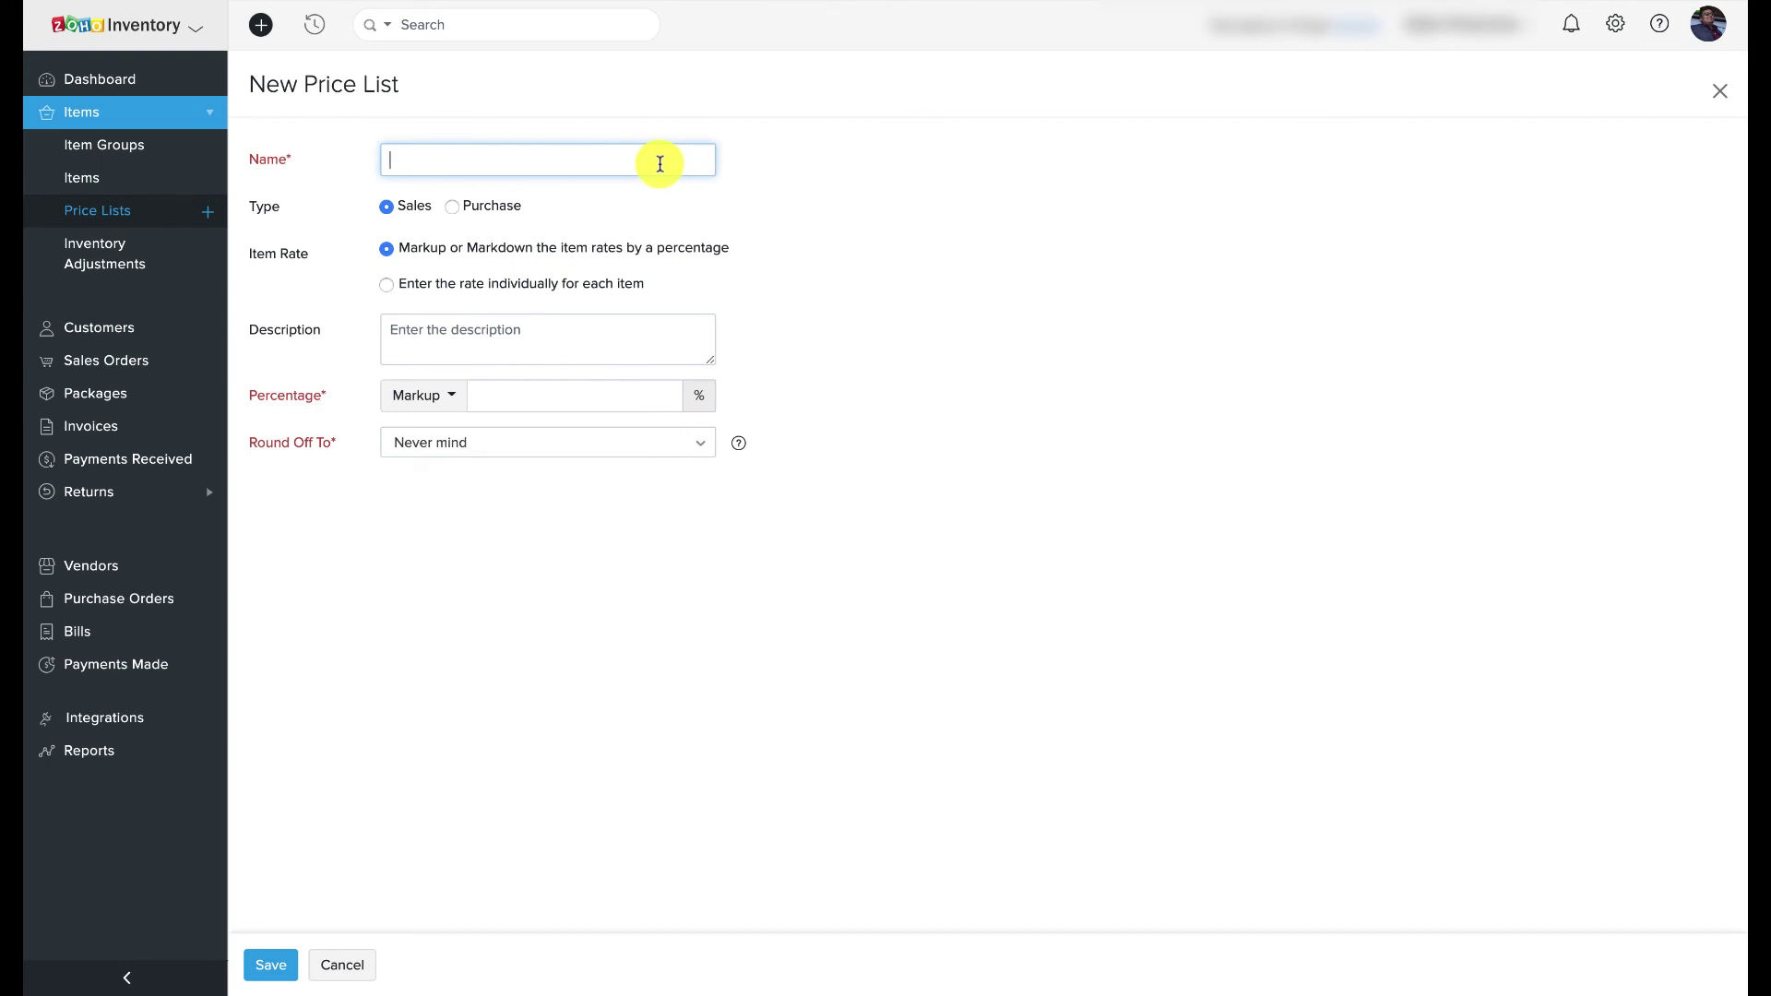
text(Cl)
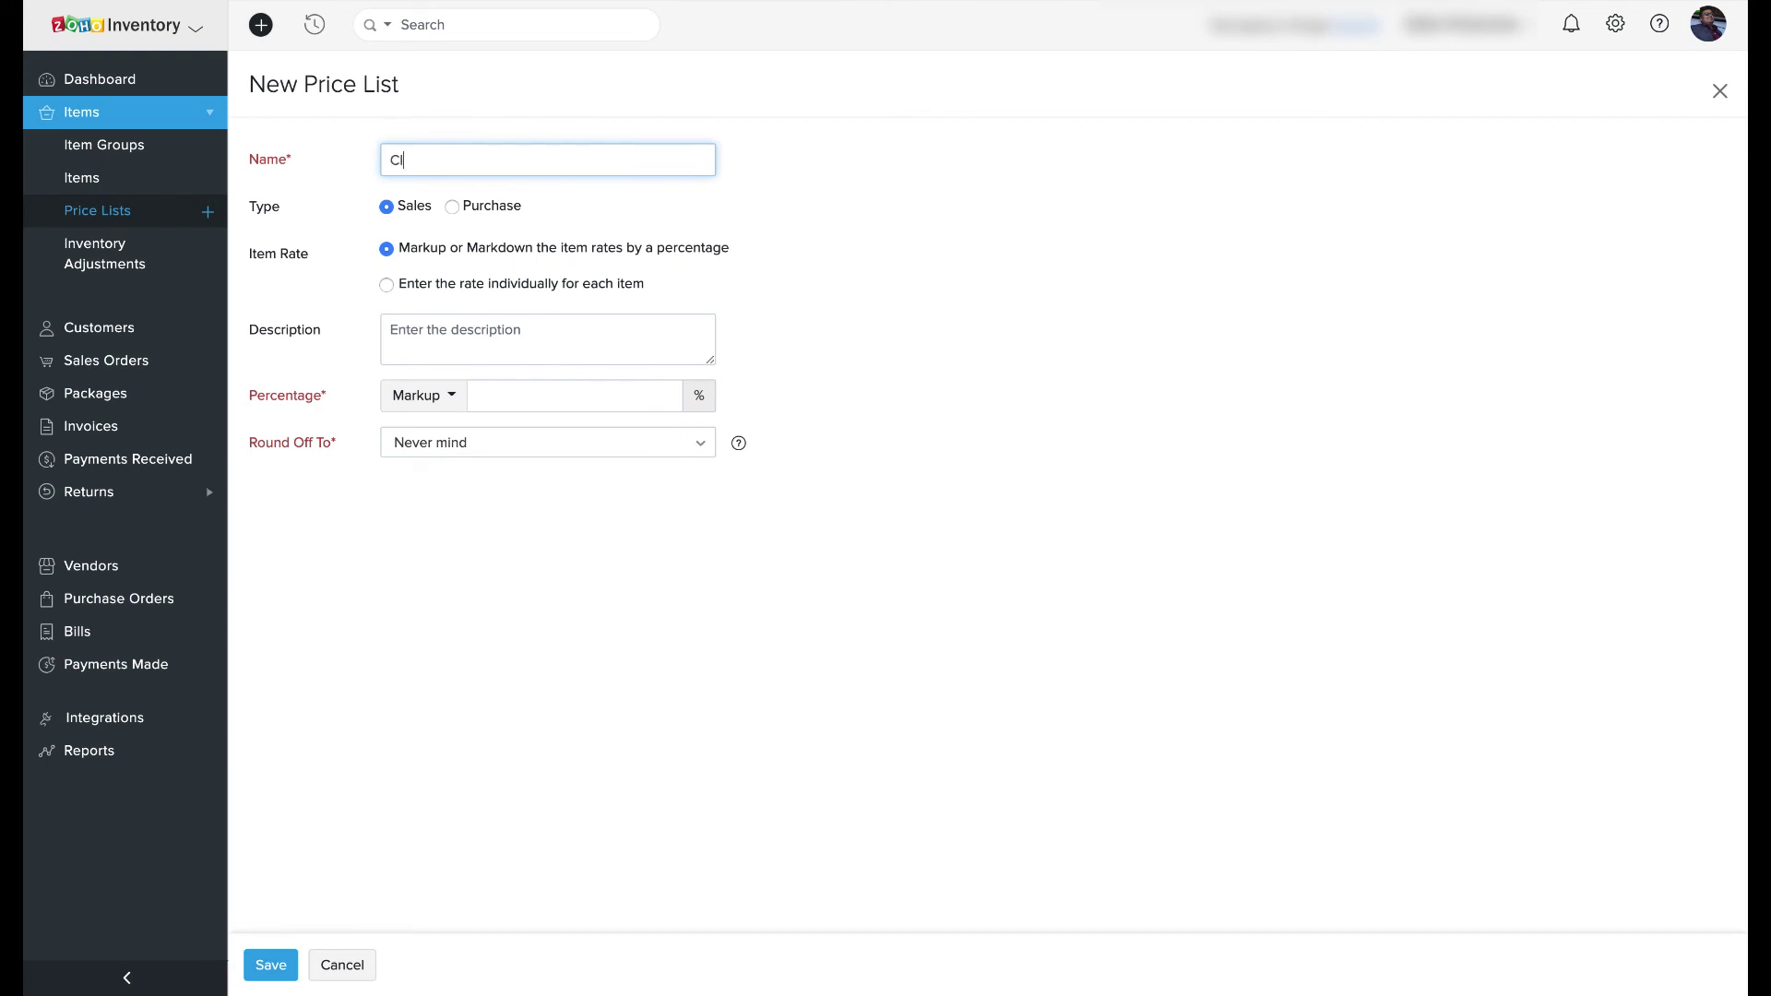
text(earance Sale)
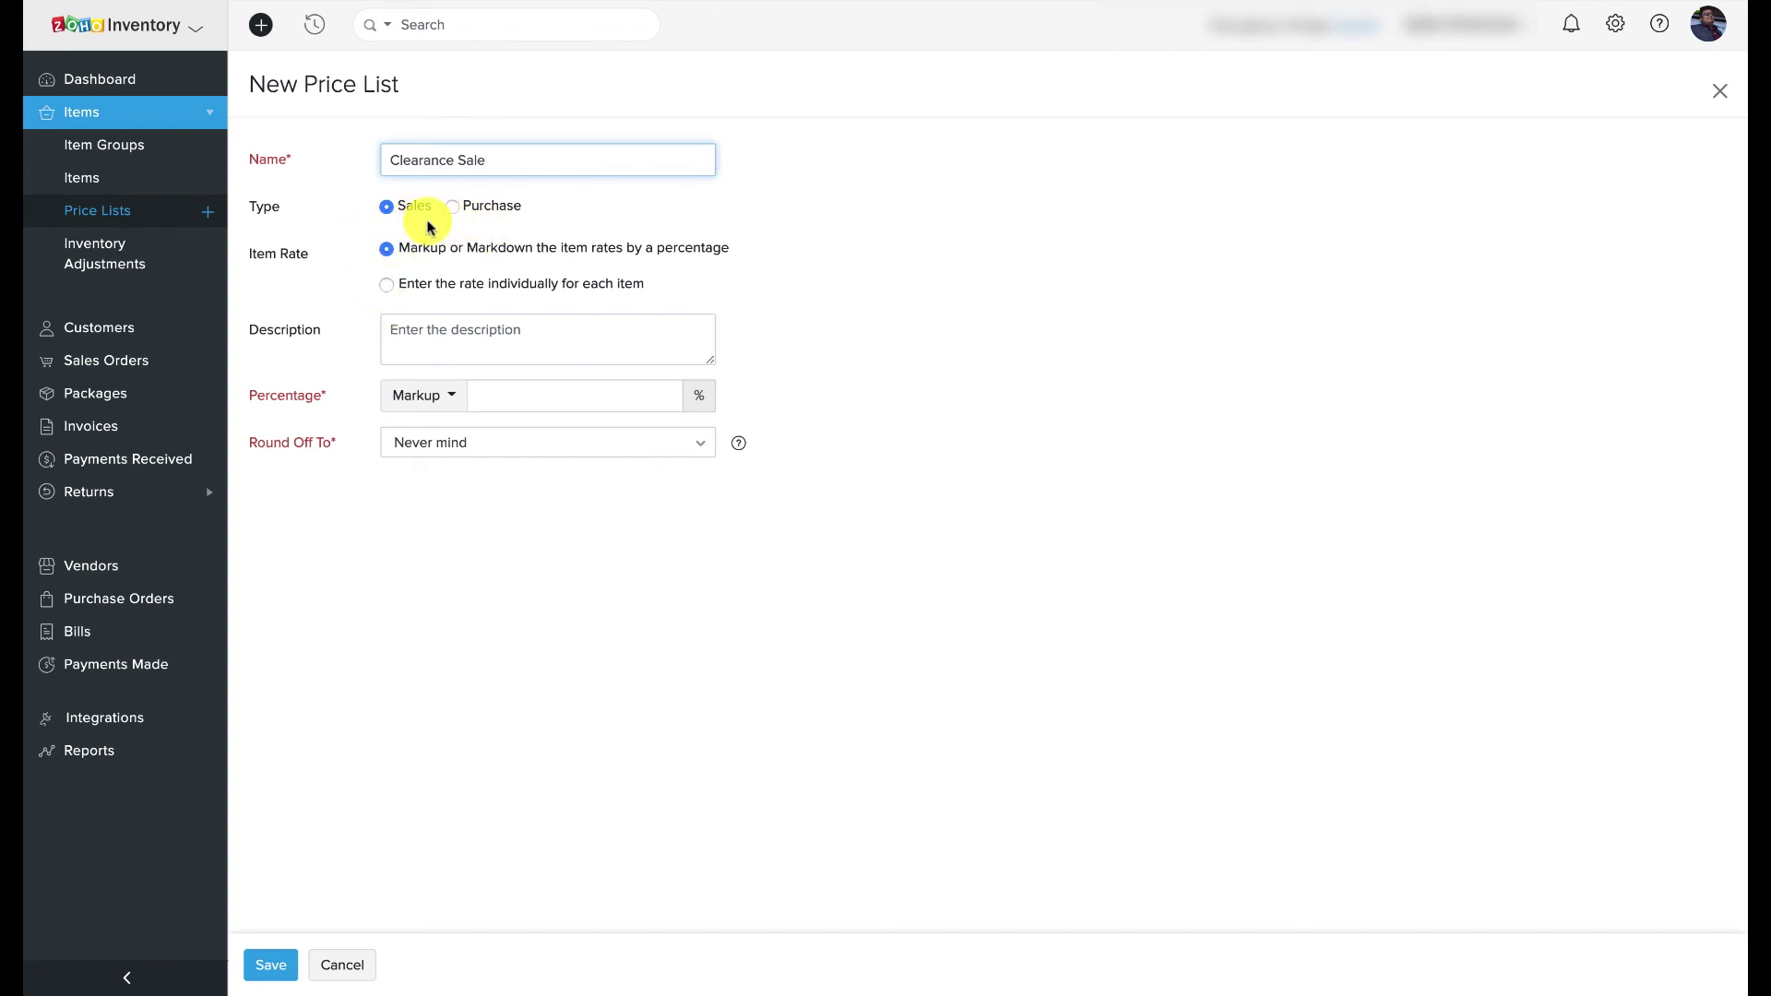
Compare the item rate options, keep the percentage markup or markdown, and describe the price list as "Post holiday clearance sale"
click(386, 285)
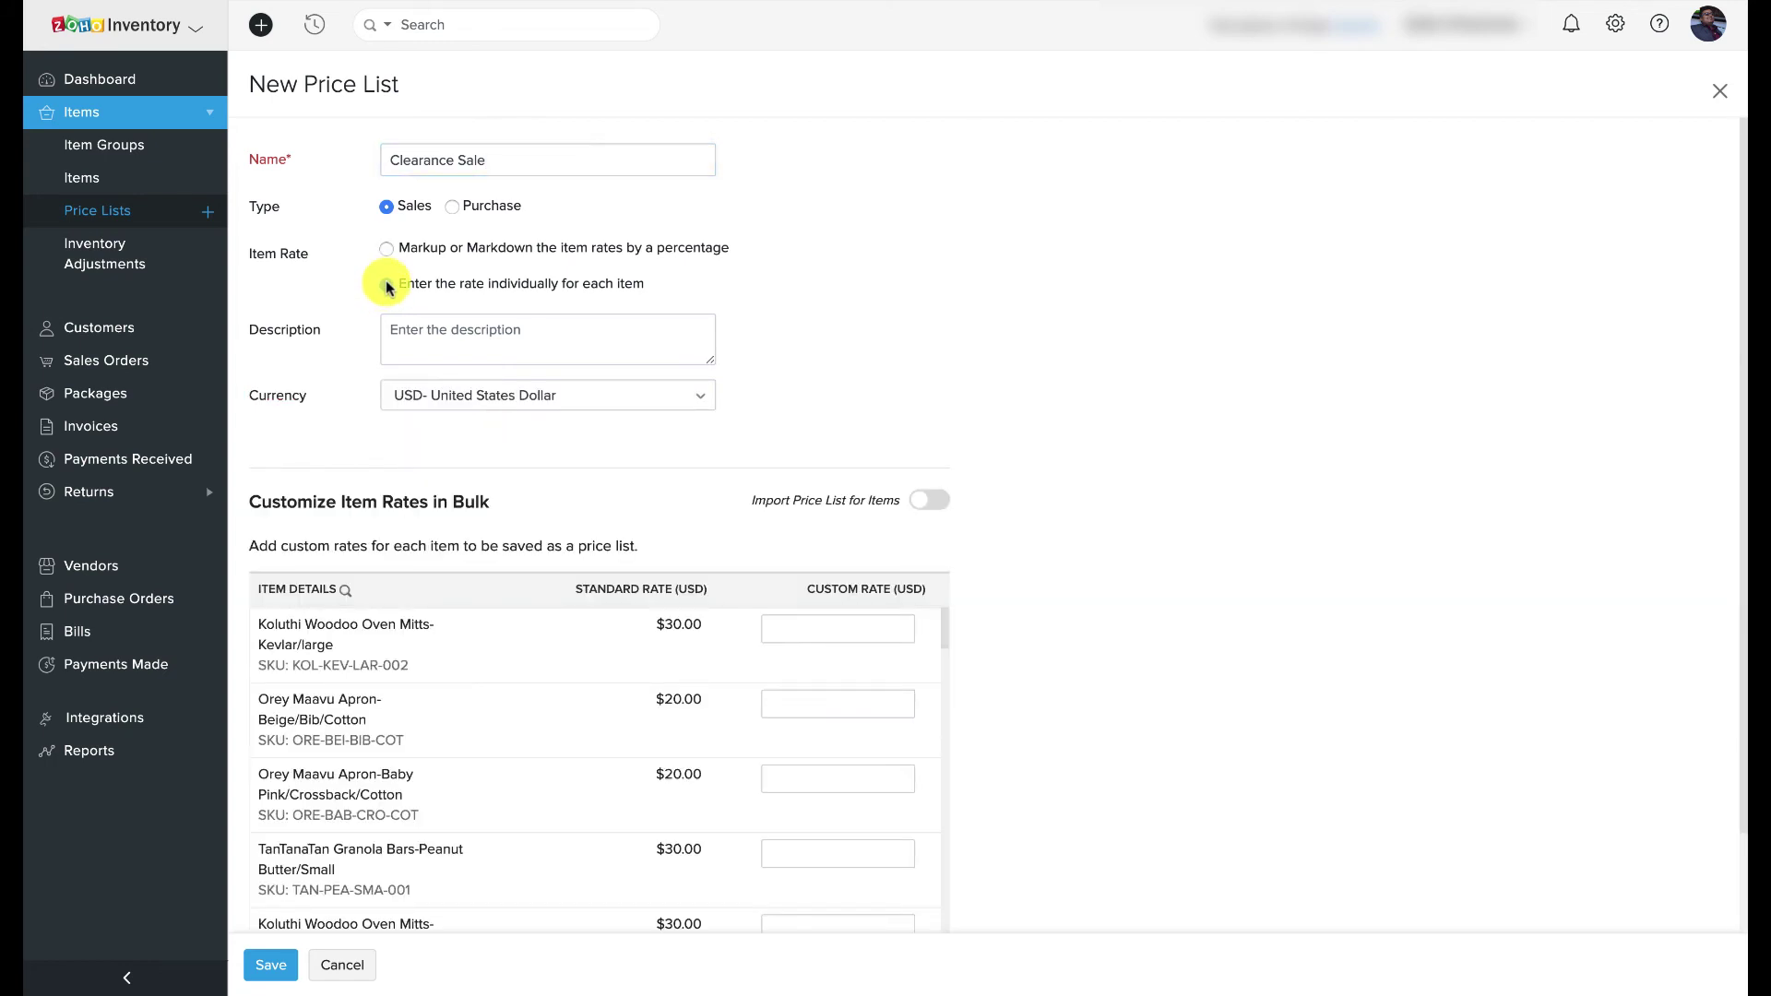
click(386, 251)
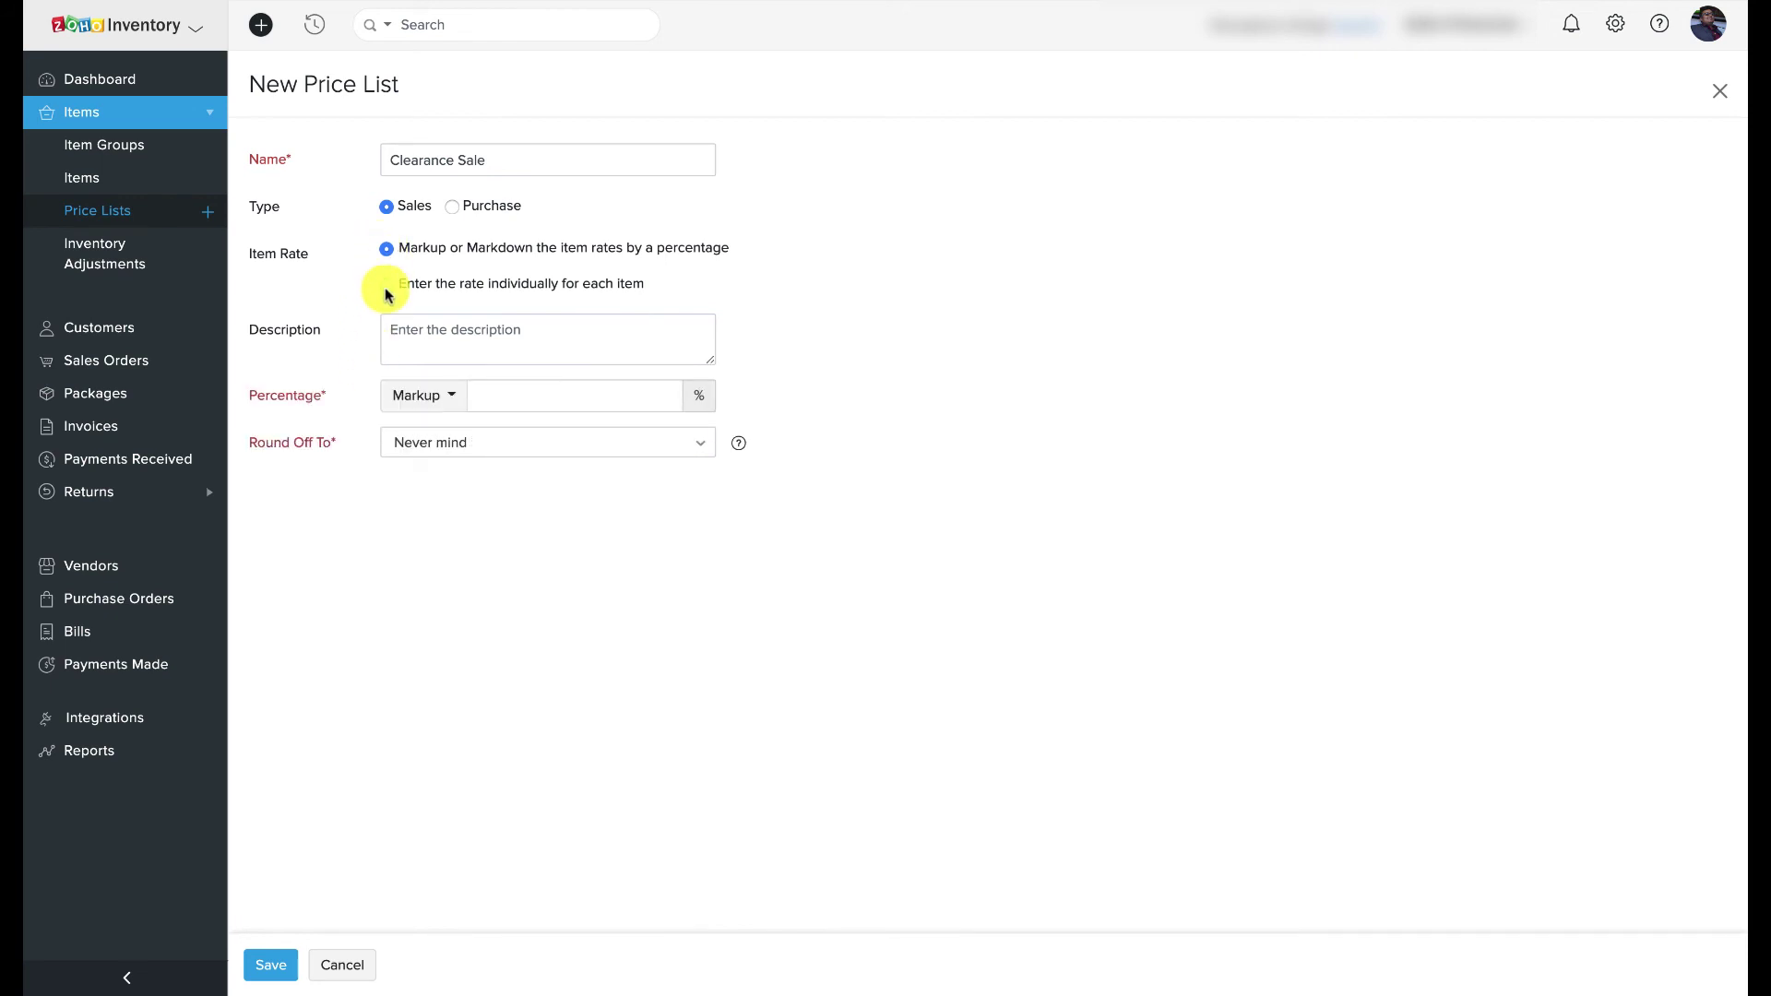
click(394, 336)
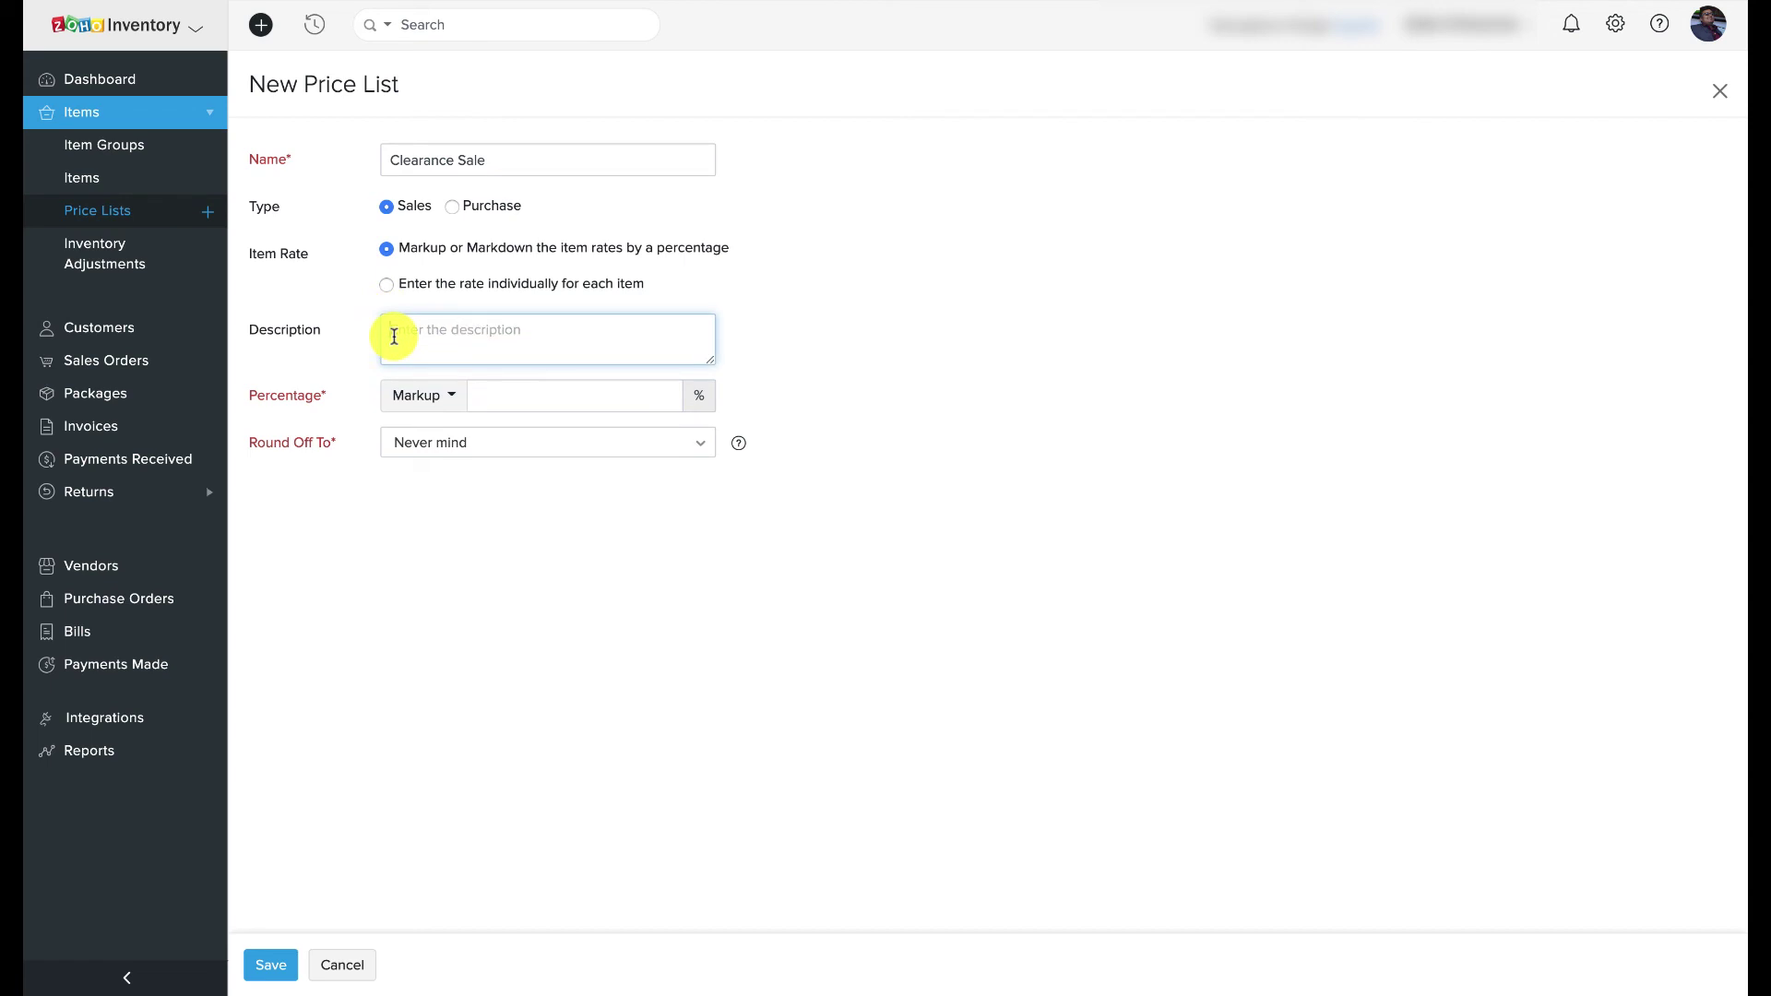
text(Add)
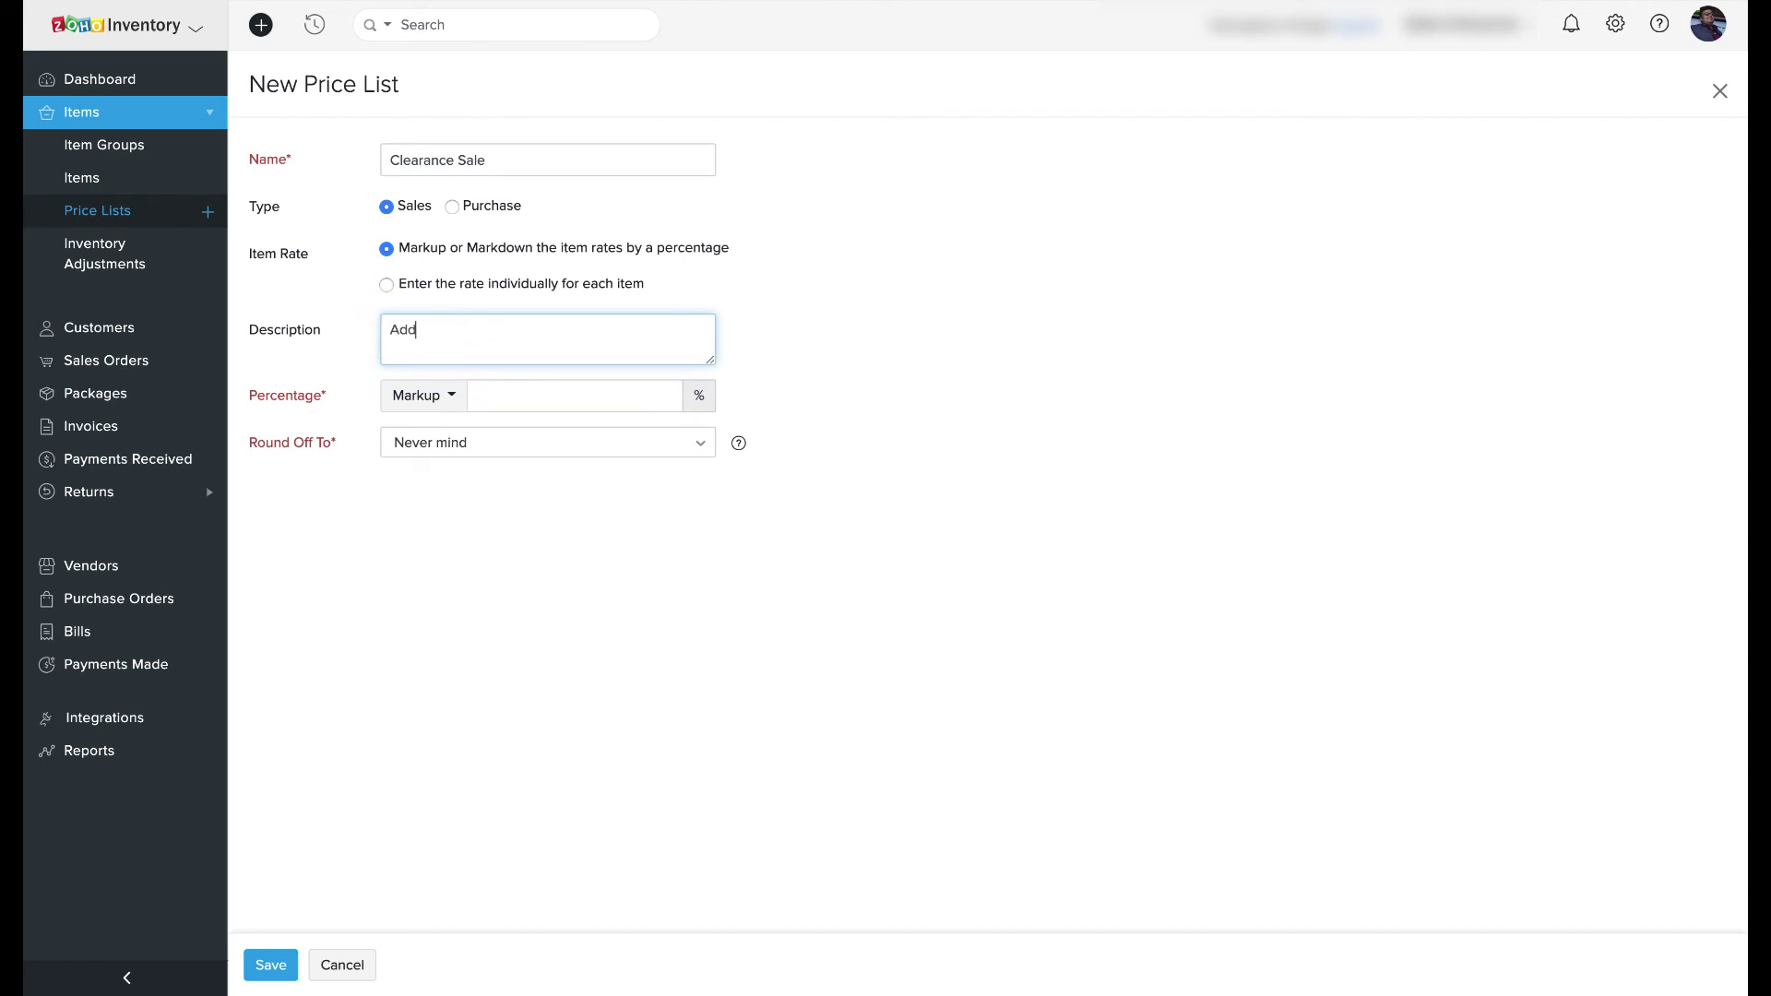
key(BackSpace)
key(BackSpace)
key(BackSpace)
text(Post holiday clearance sale)
Set the price list to a 15% markdown rounded off to the nearest whole number and save it
click(454, 396)
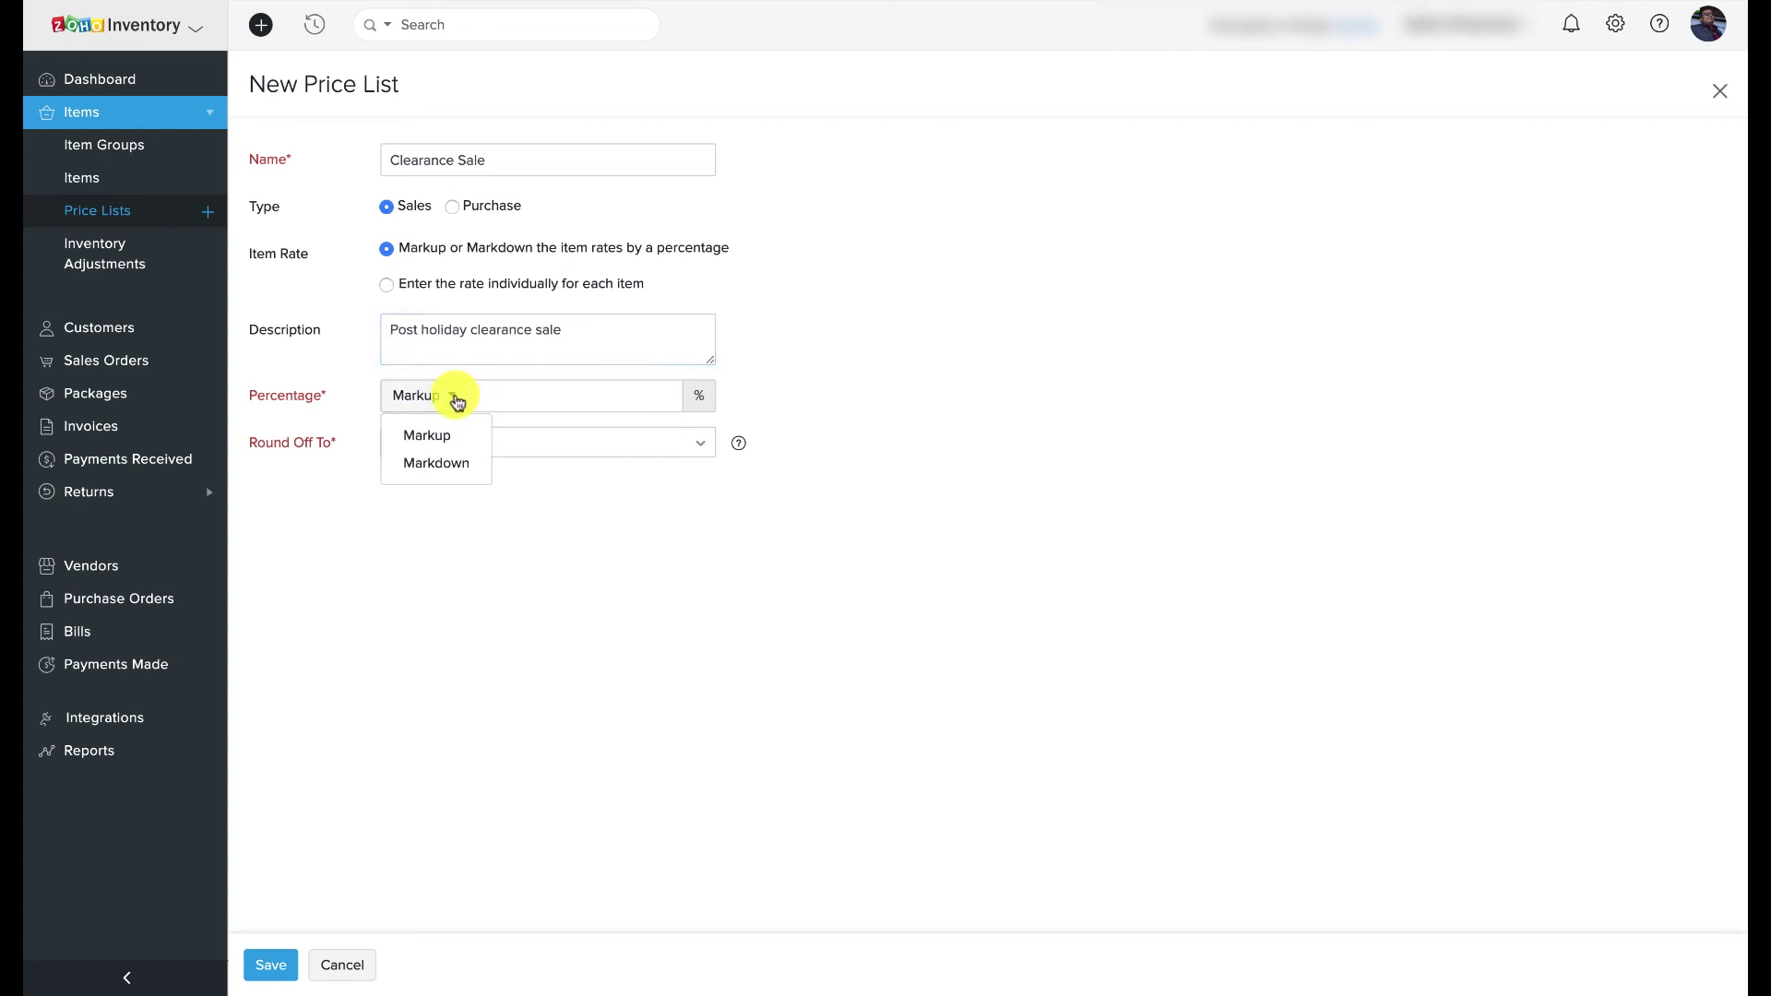
click(455, 460)
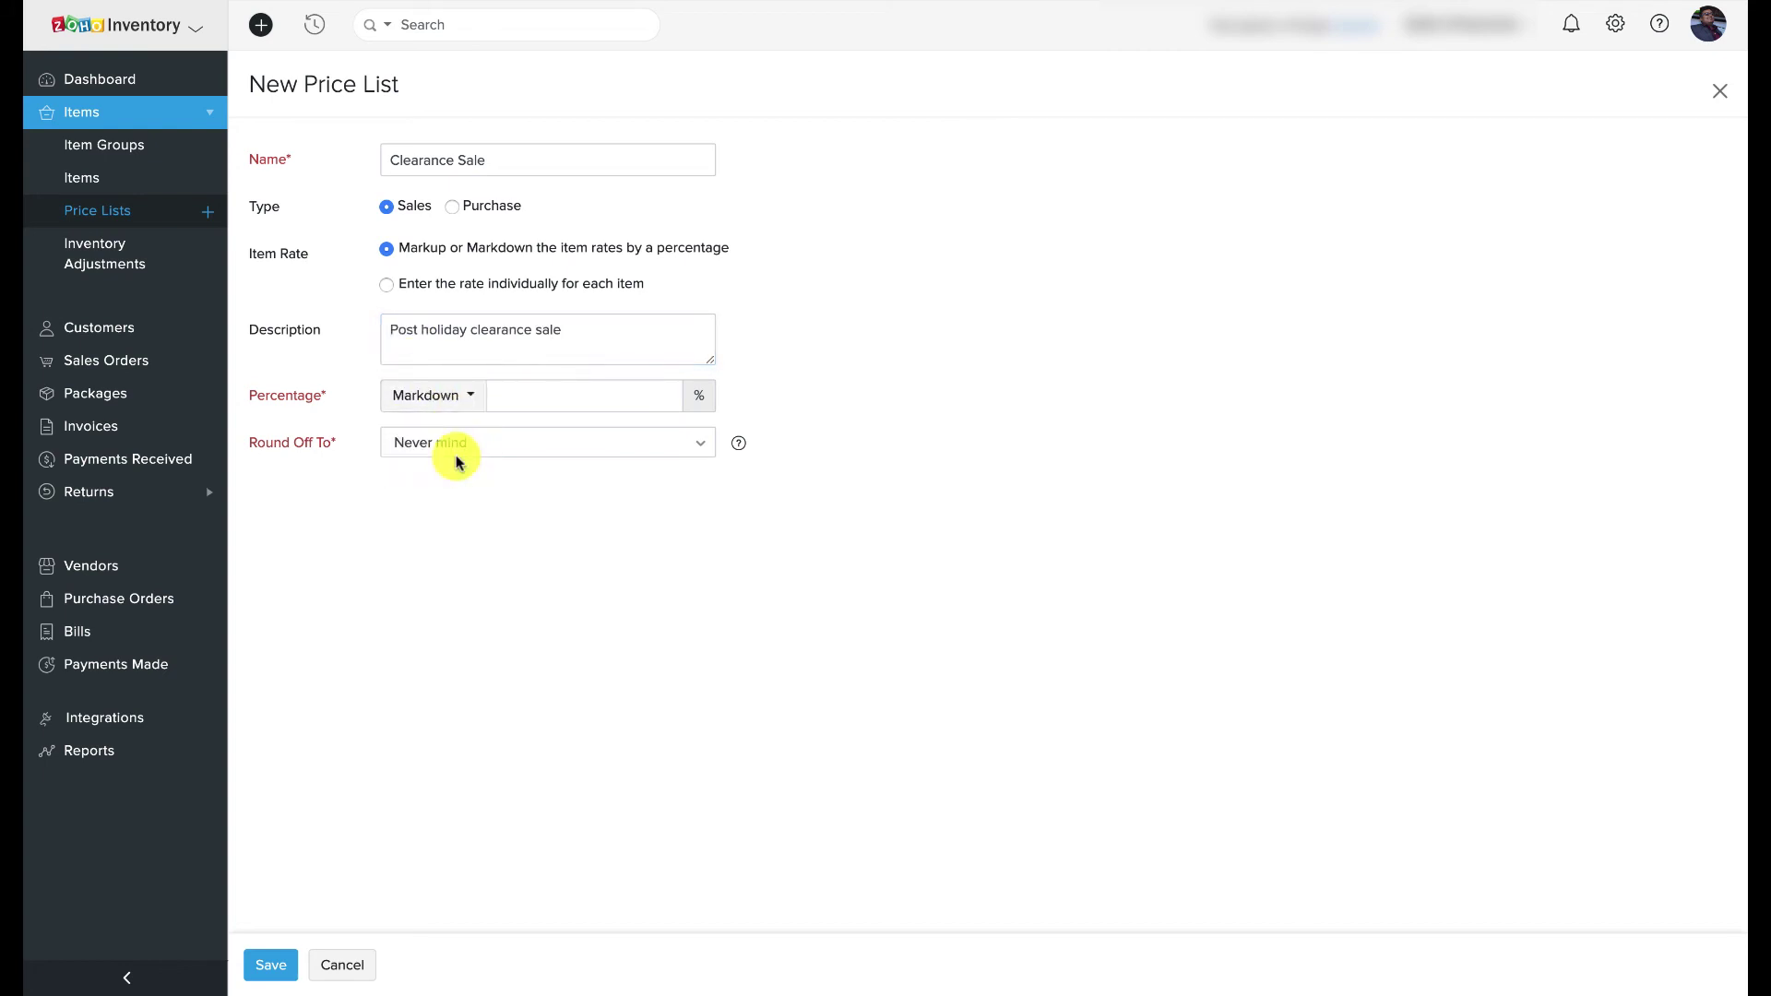
click(522, 399)
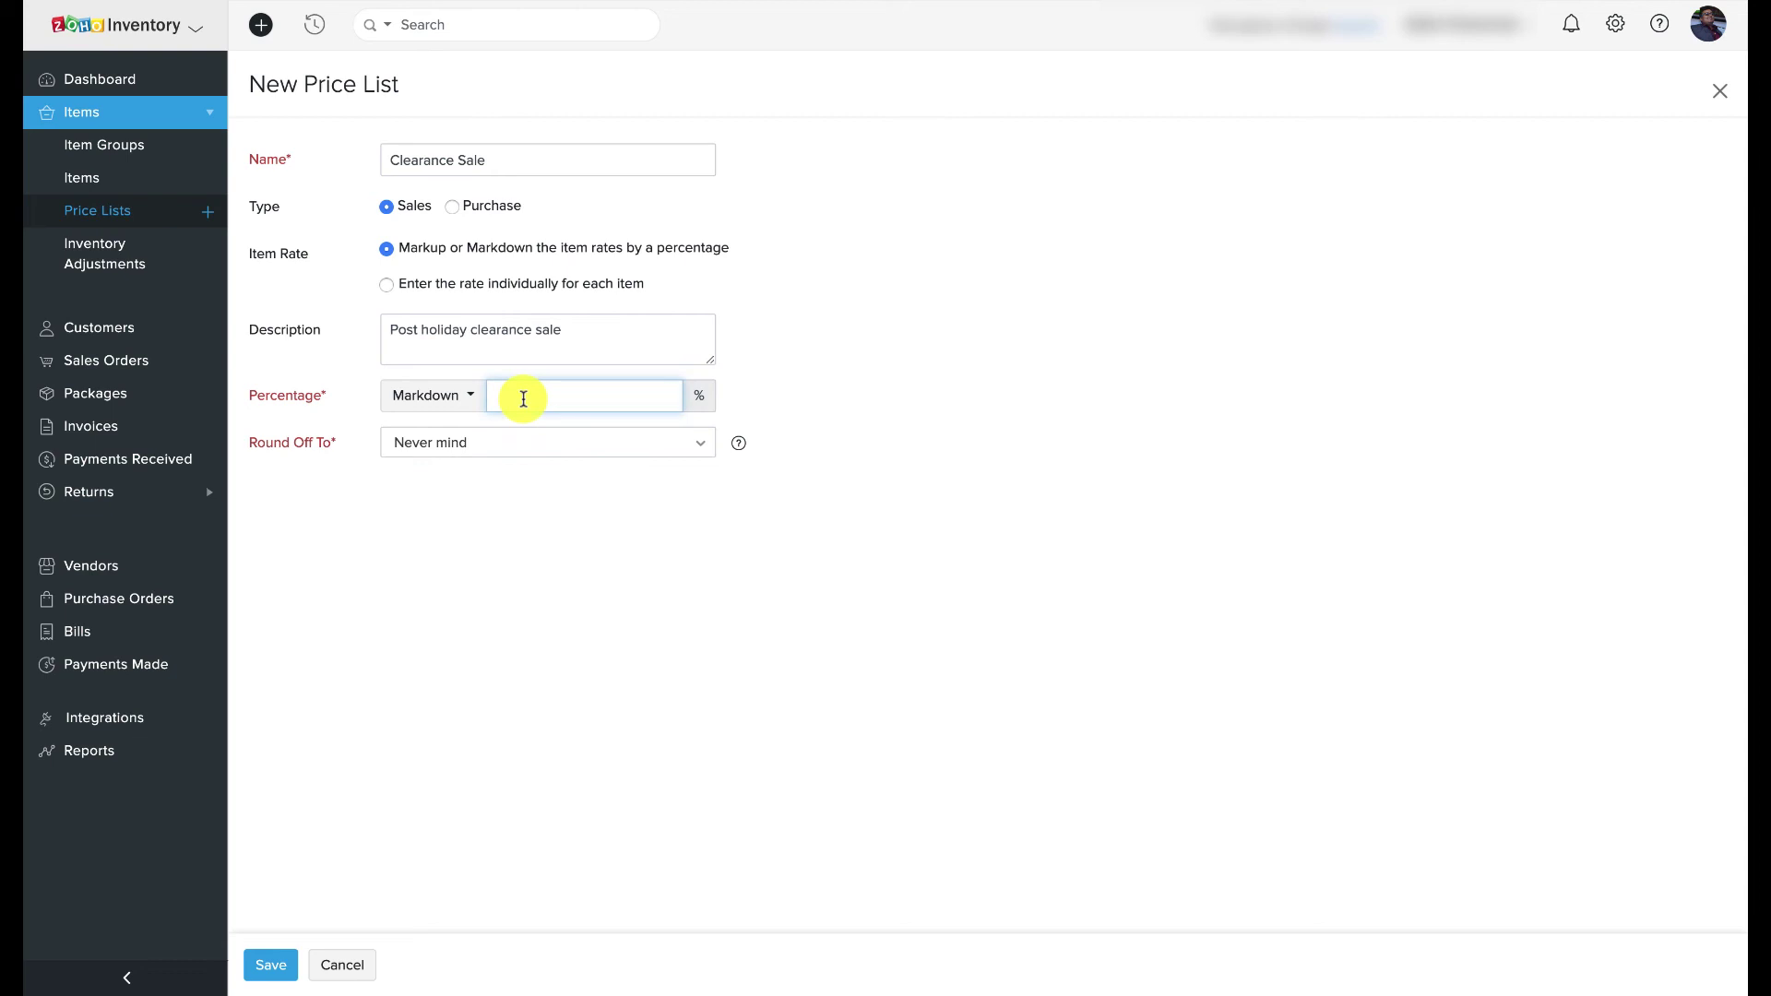
text(15)
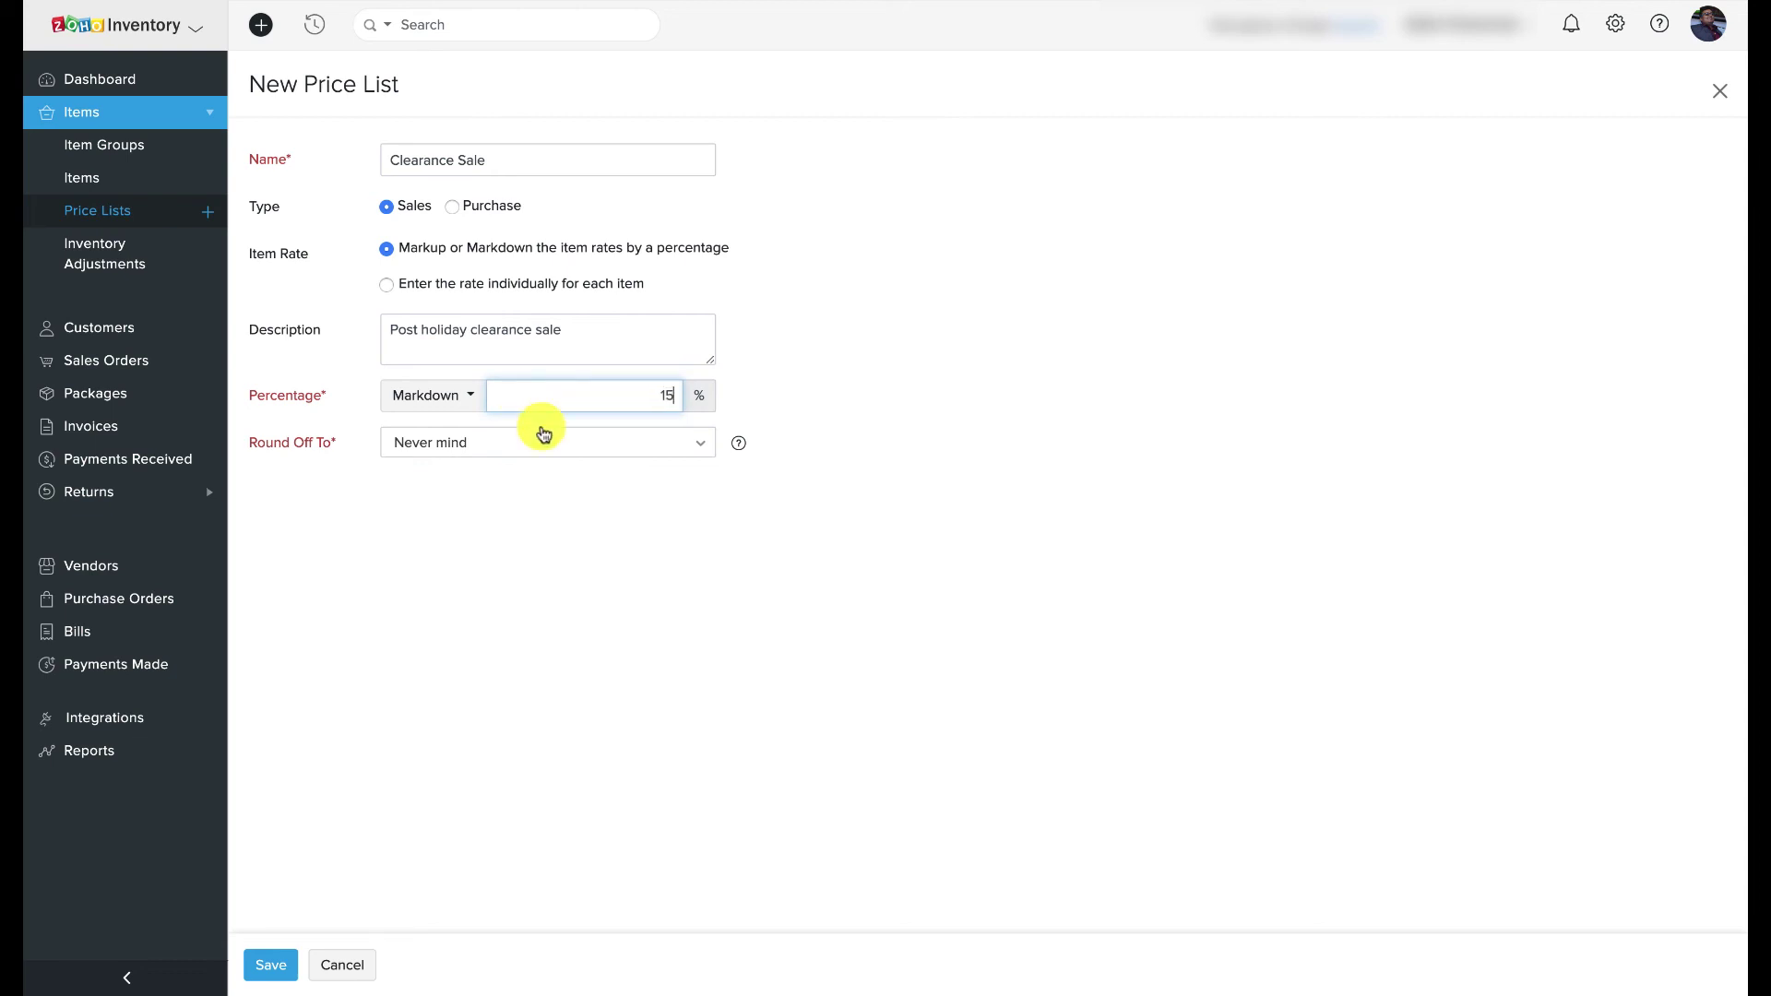
click(546, 496)
click(542, 446)
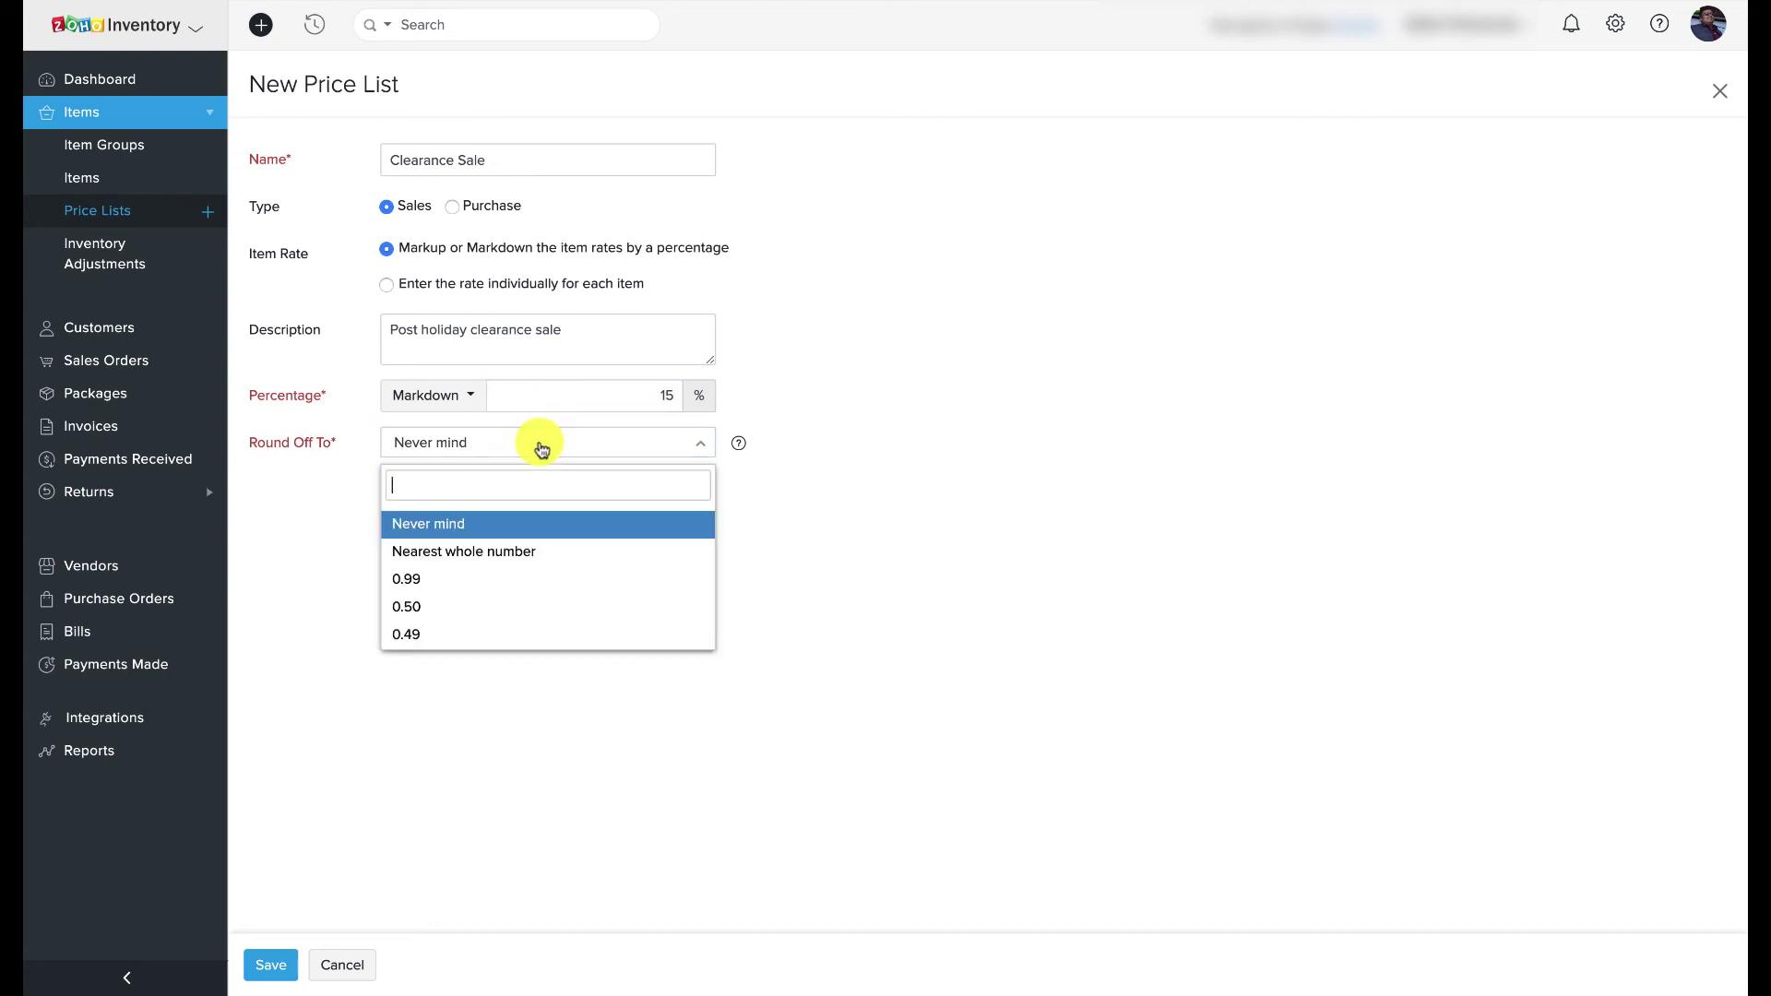
click(523, 554)
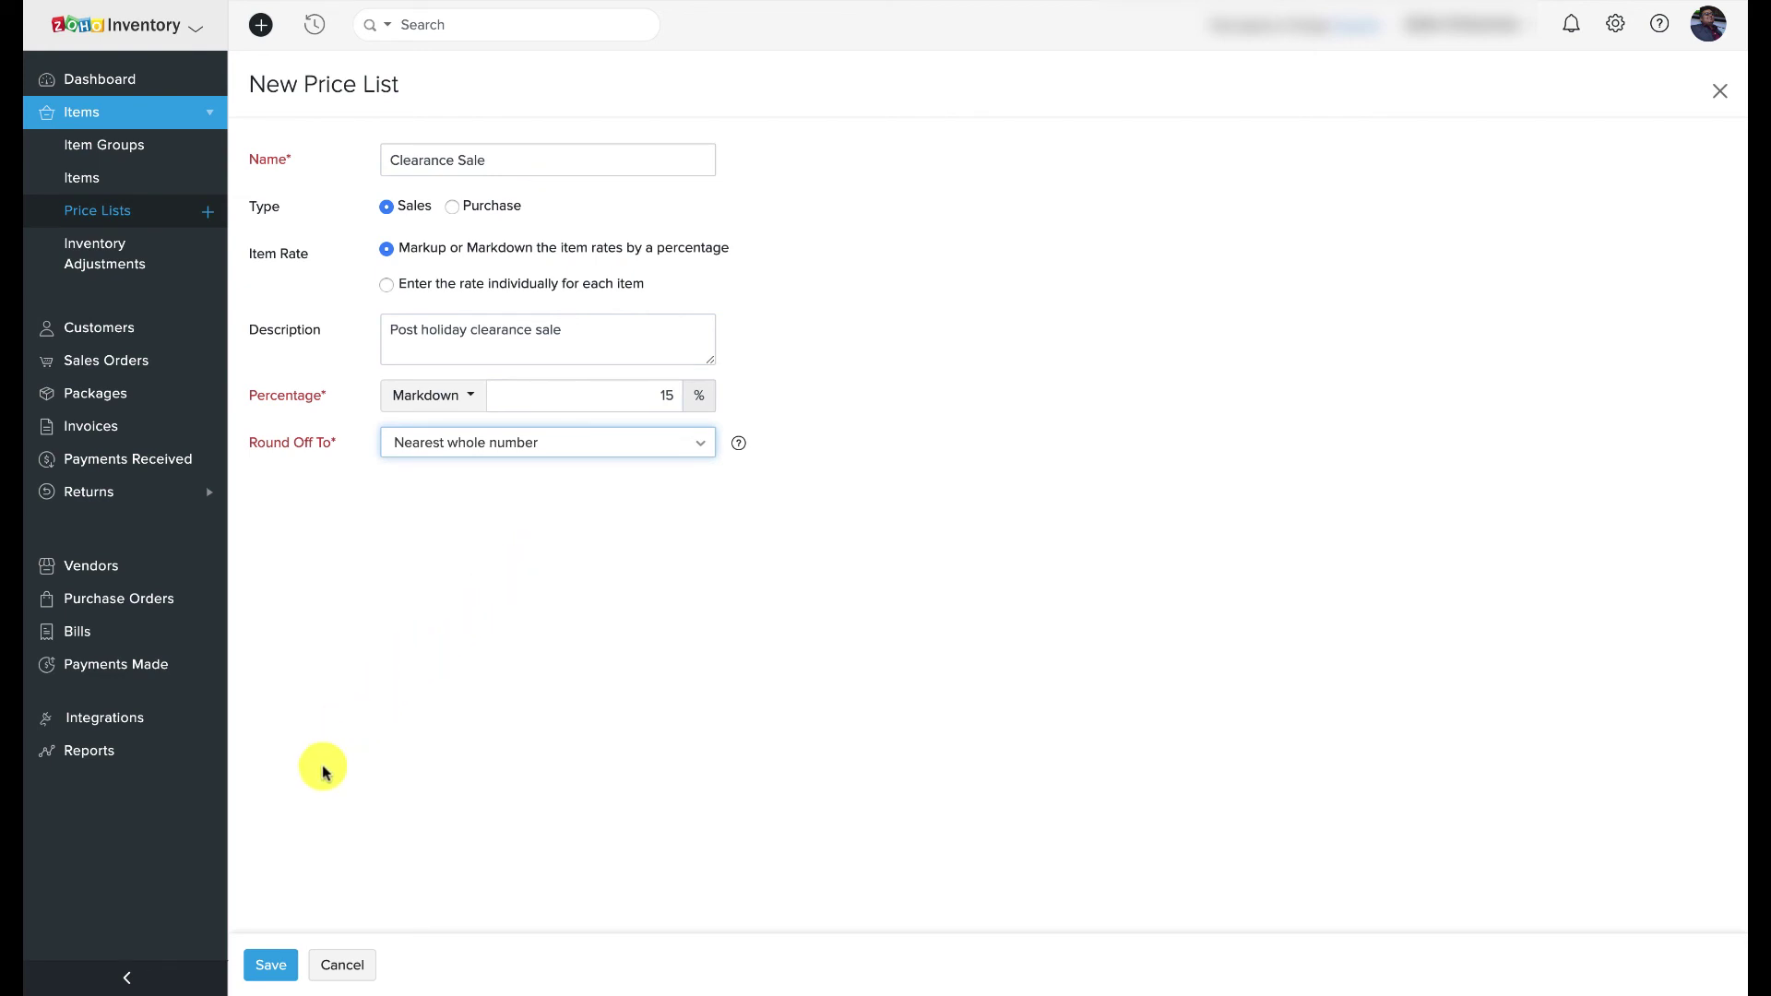
click(263, 965)
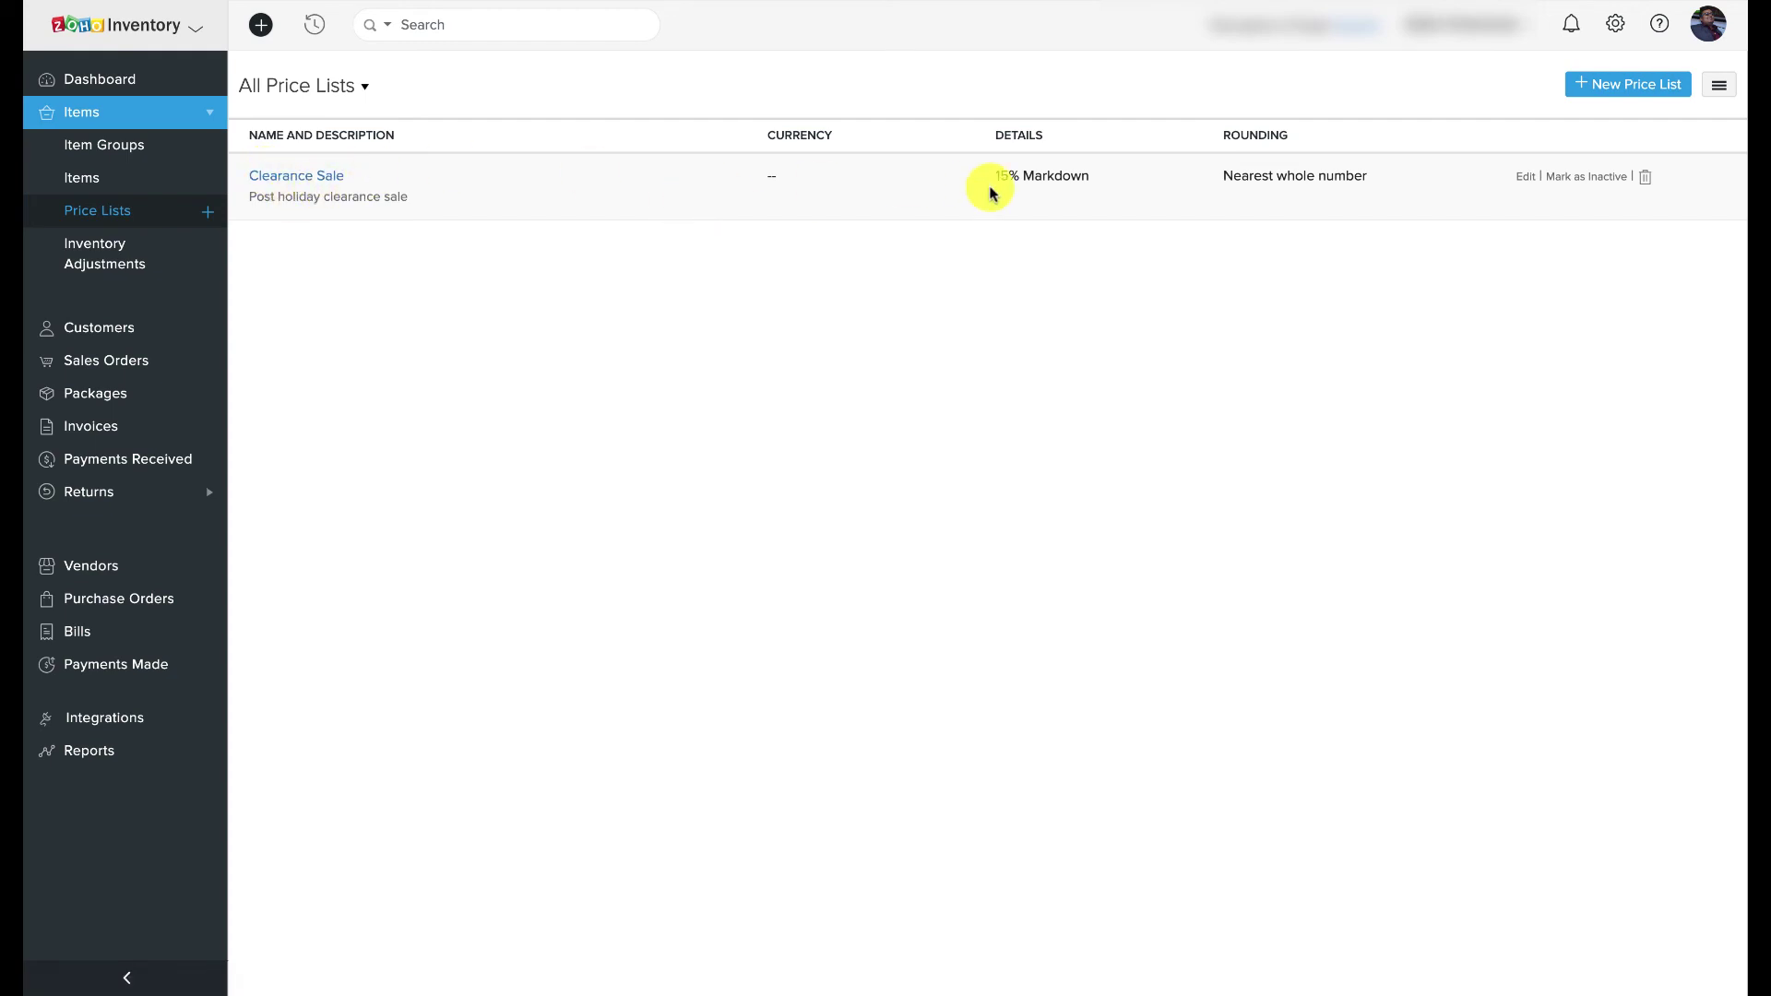
click(1528, 183)
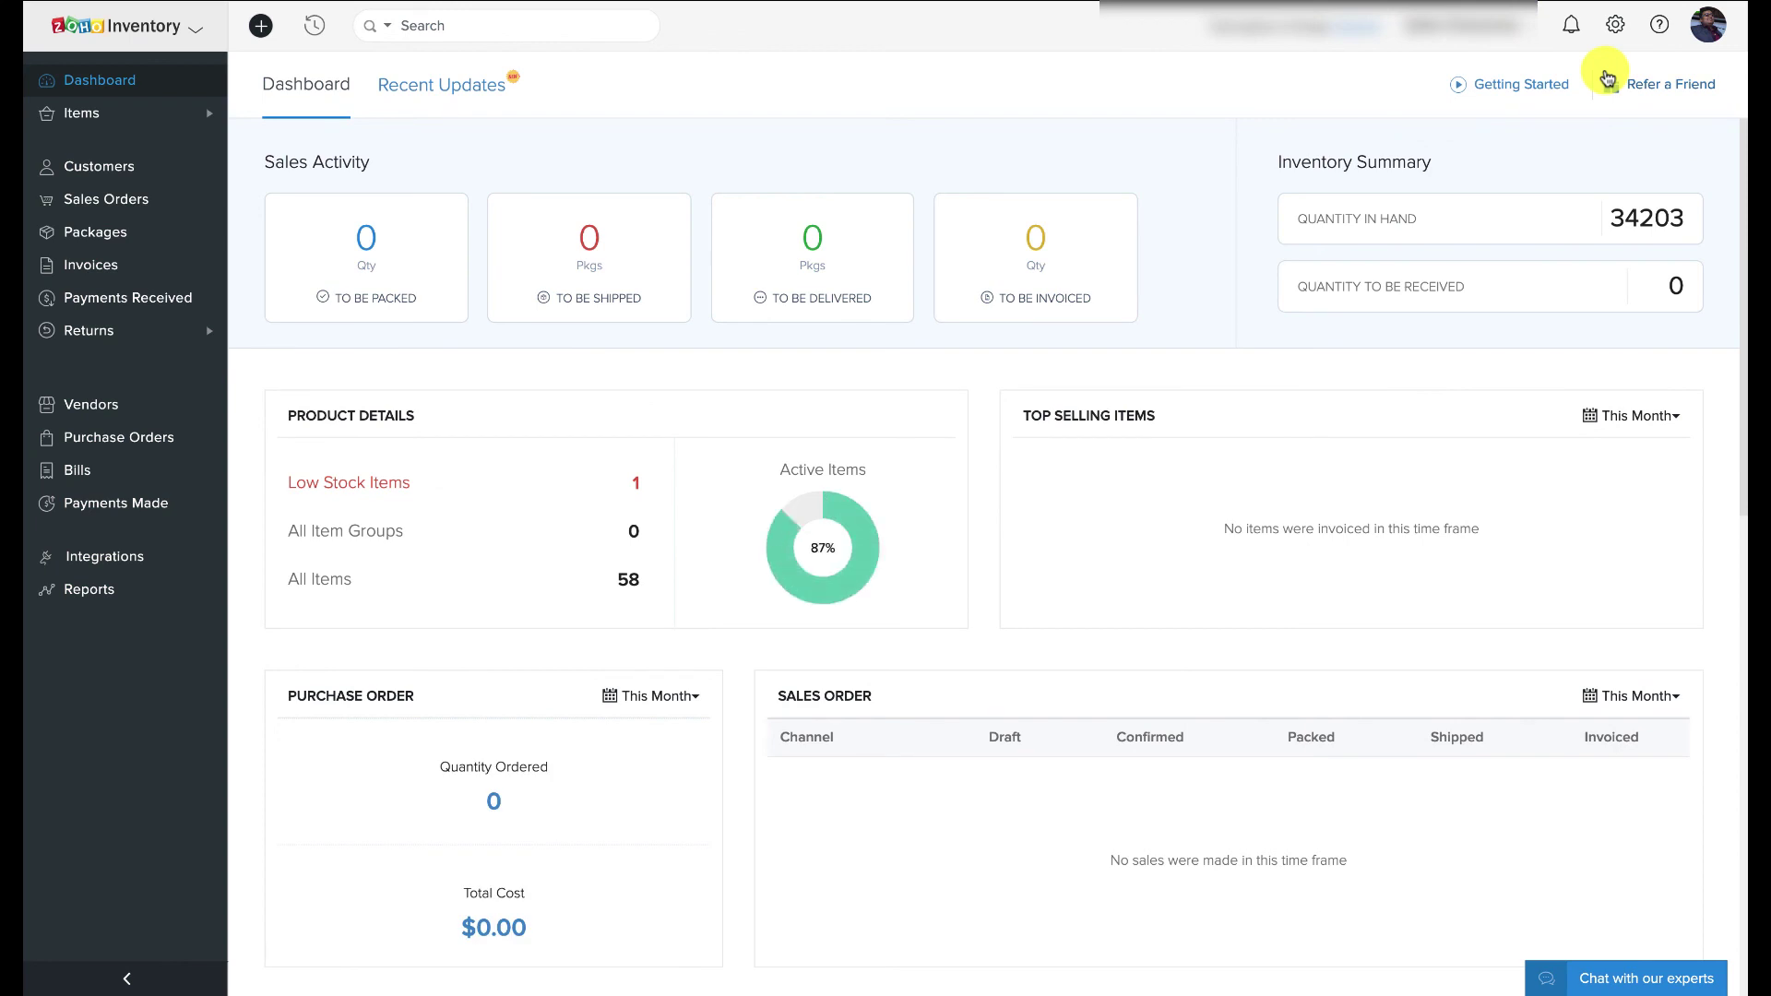
Start a new custom function workflow rule named Clearance Sale for the Invoice module
click(1612, 28)
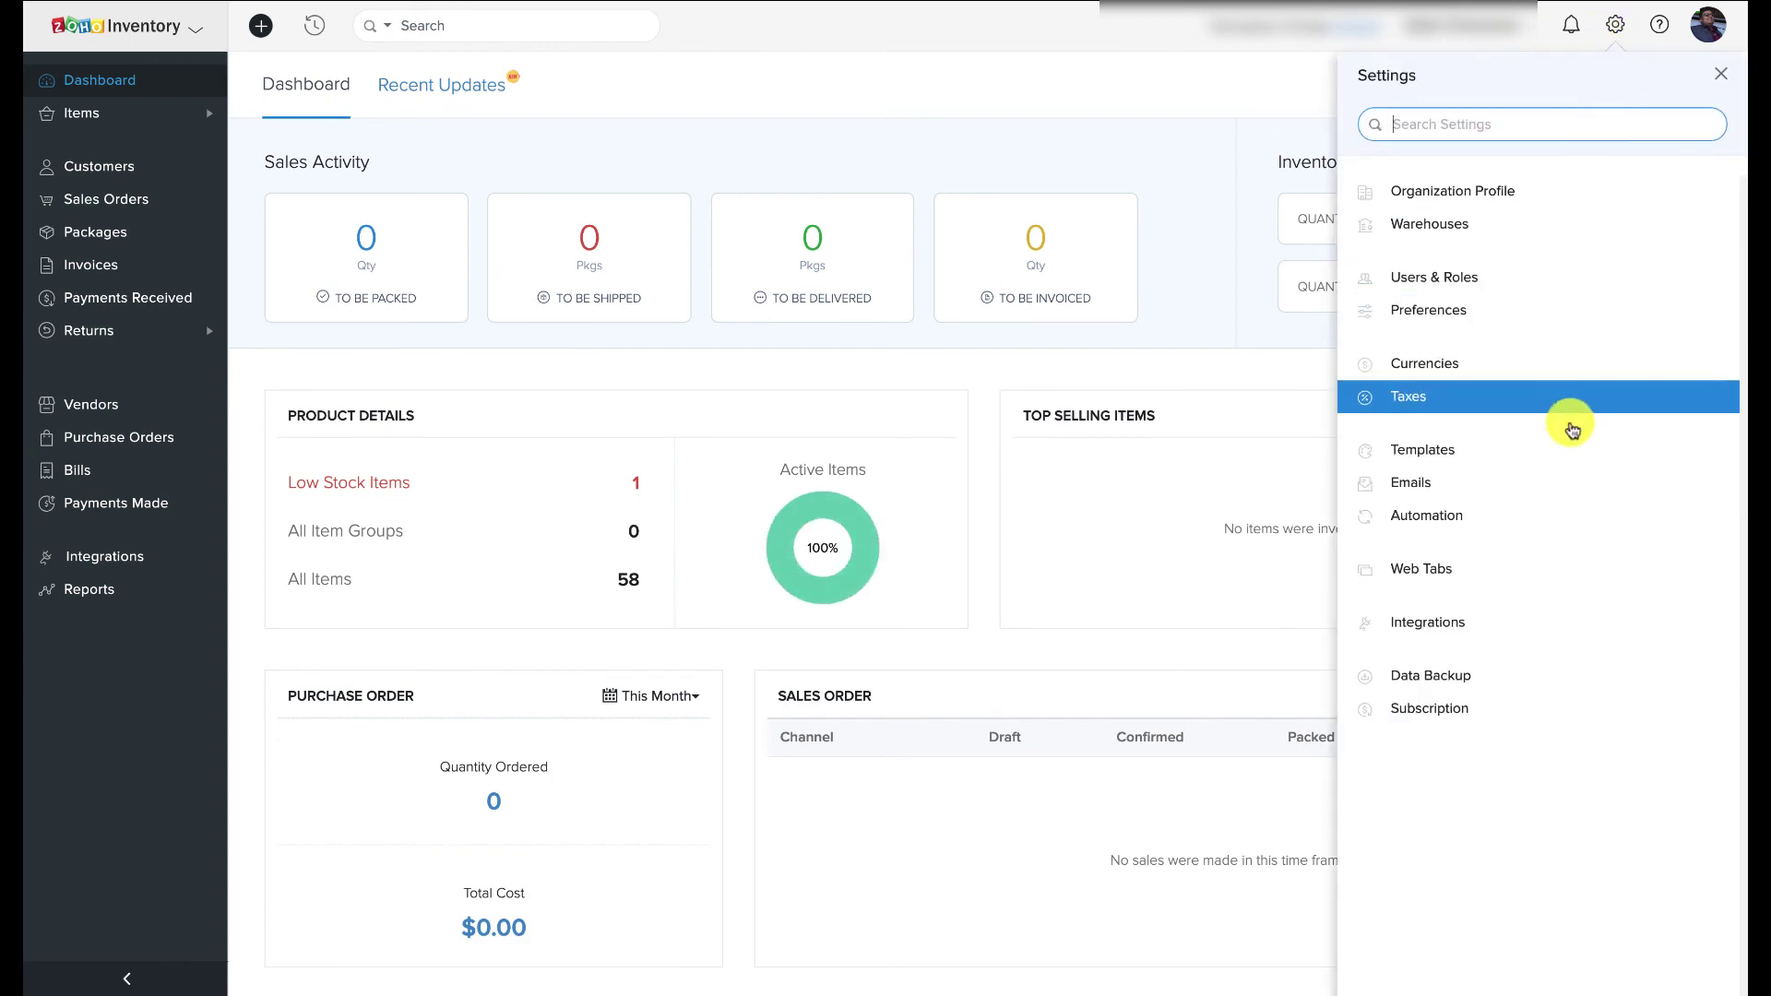
click(1561, 510)
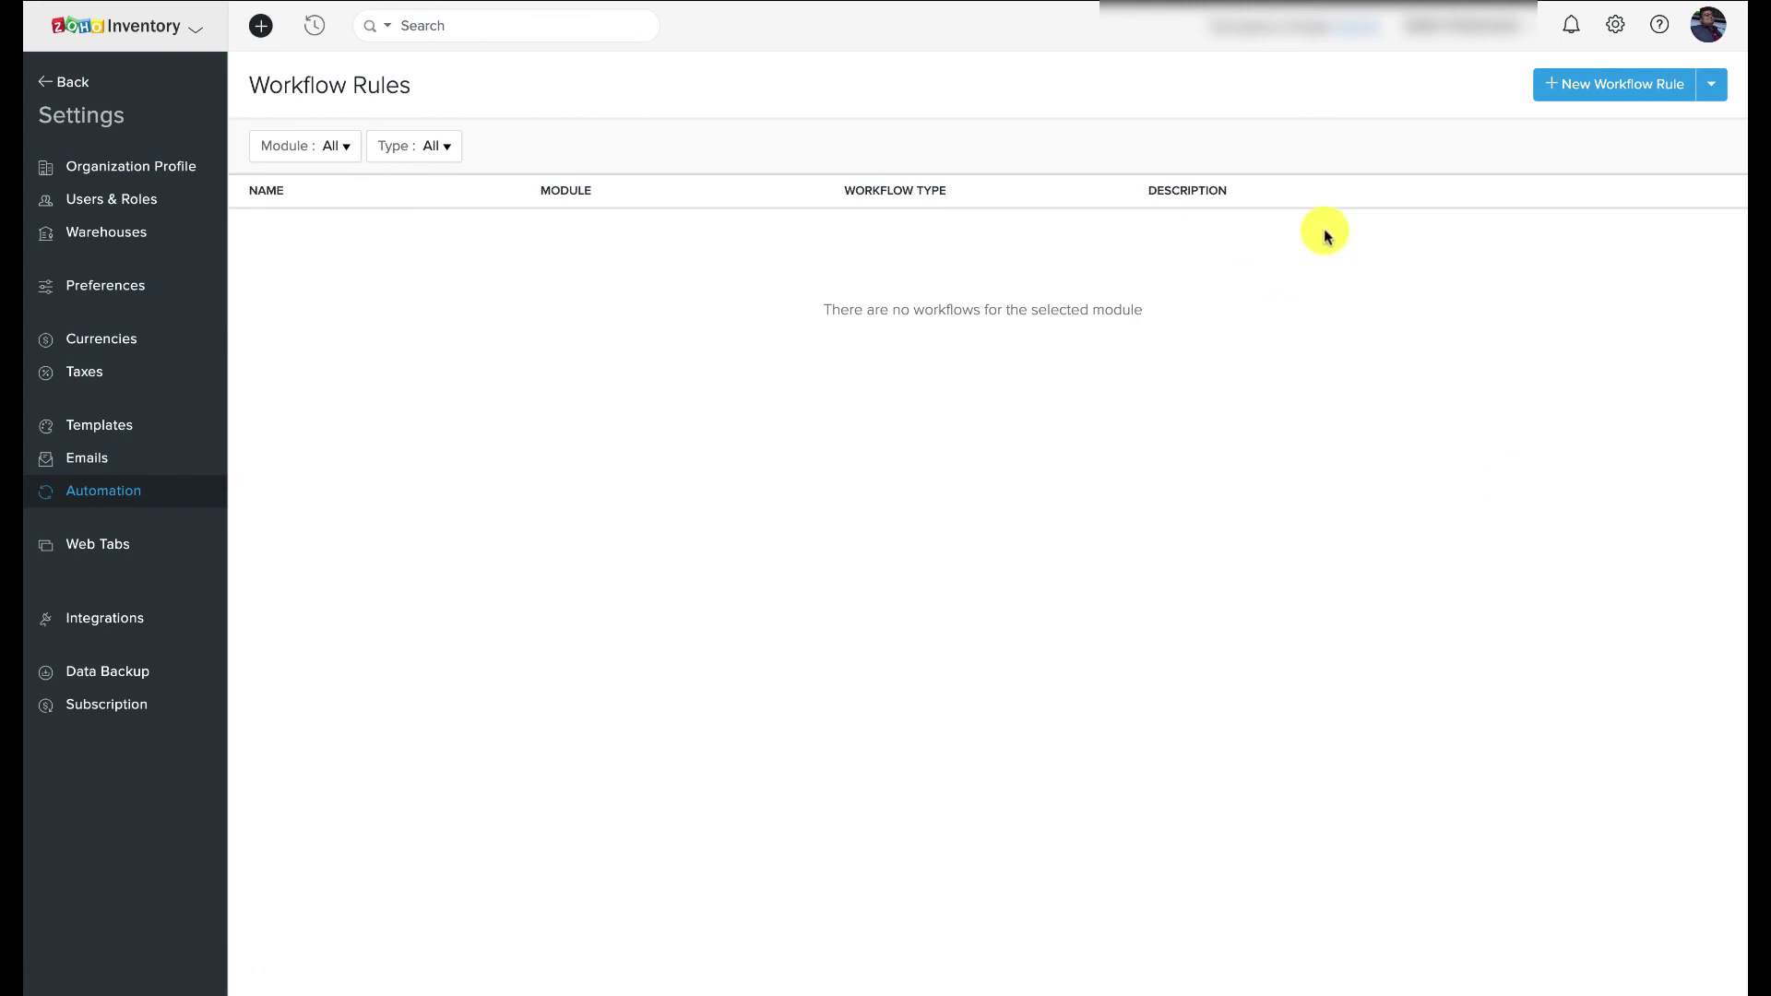
click(1711, 90)
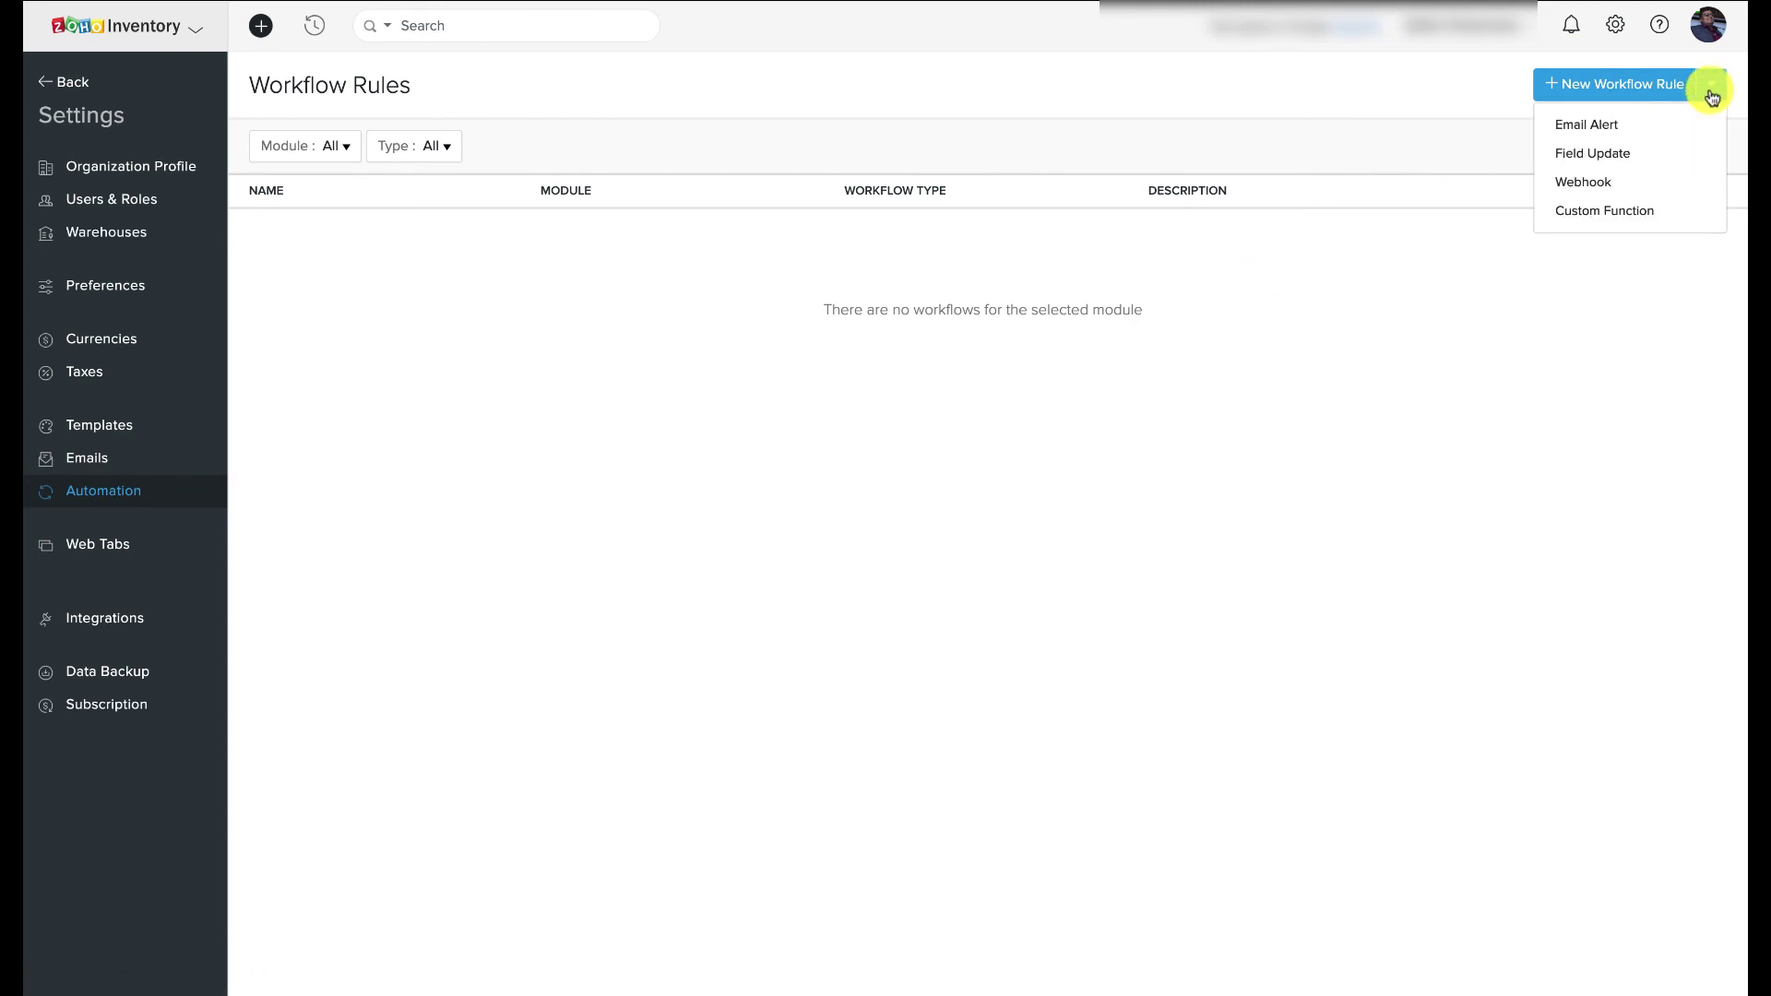
click(1689, 209)
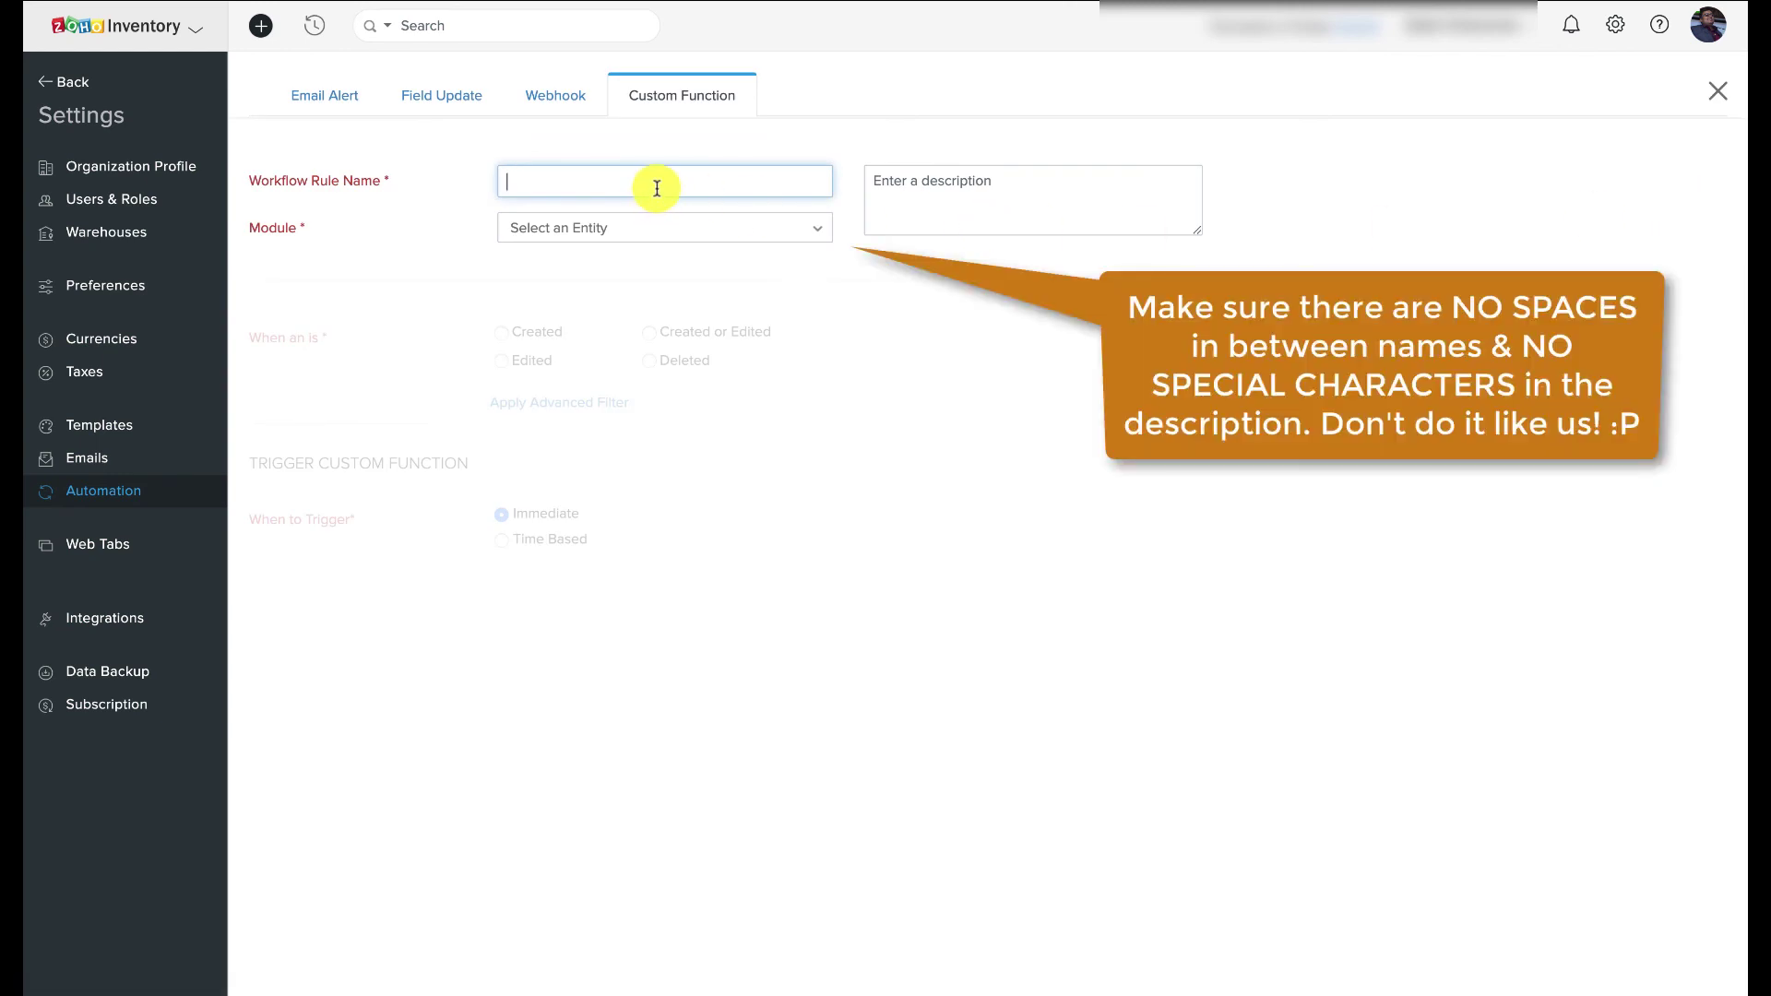
text(Clearance)
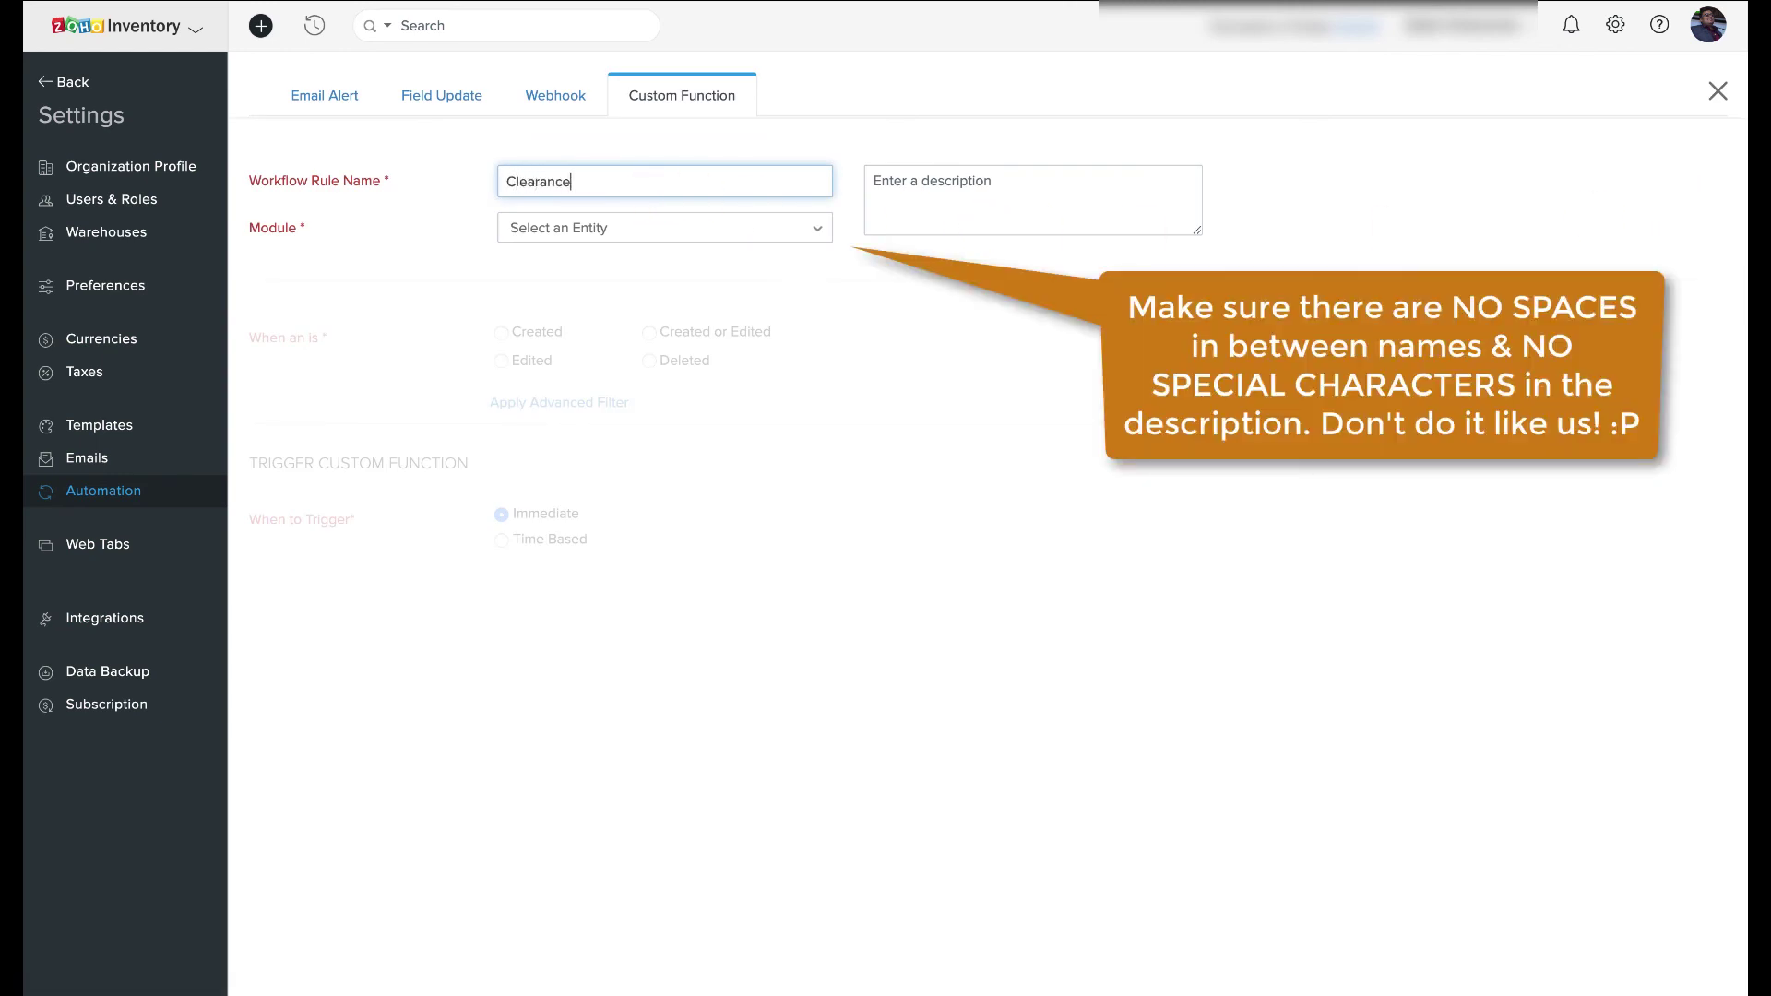
text( Sale)
click(645, 229)
click(617, 315)
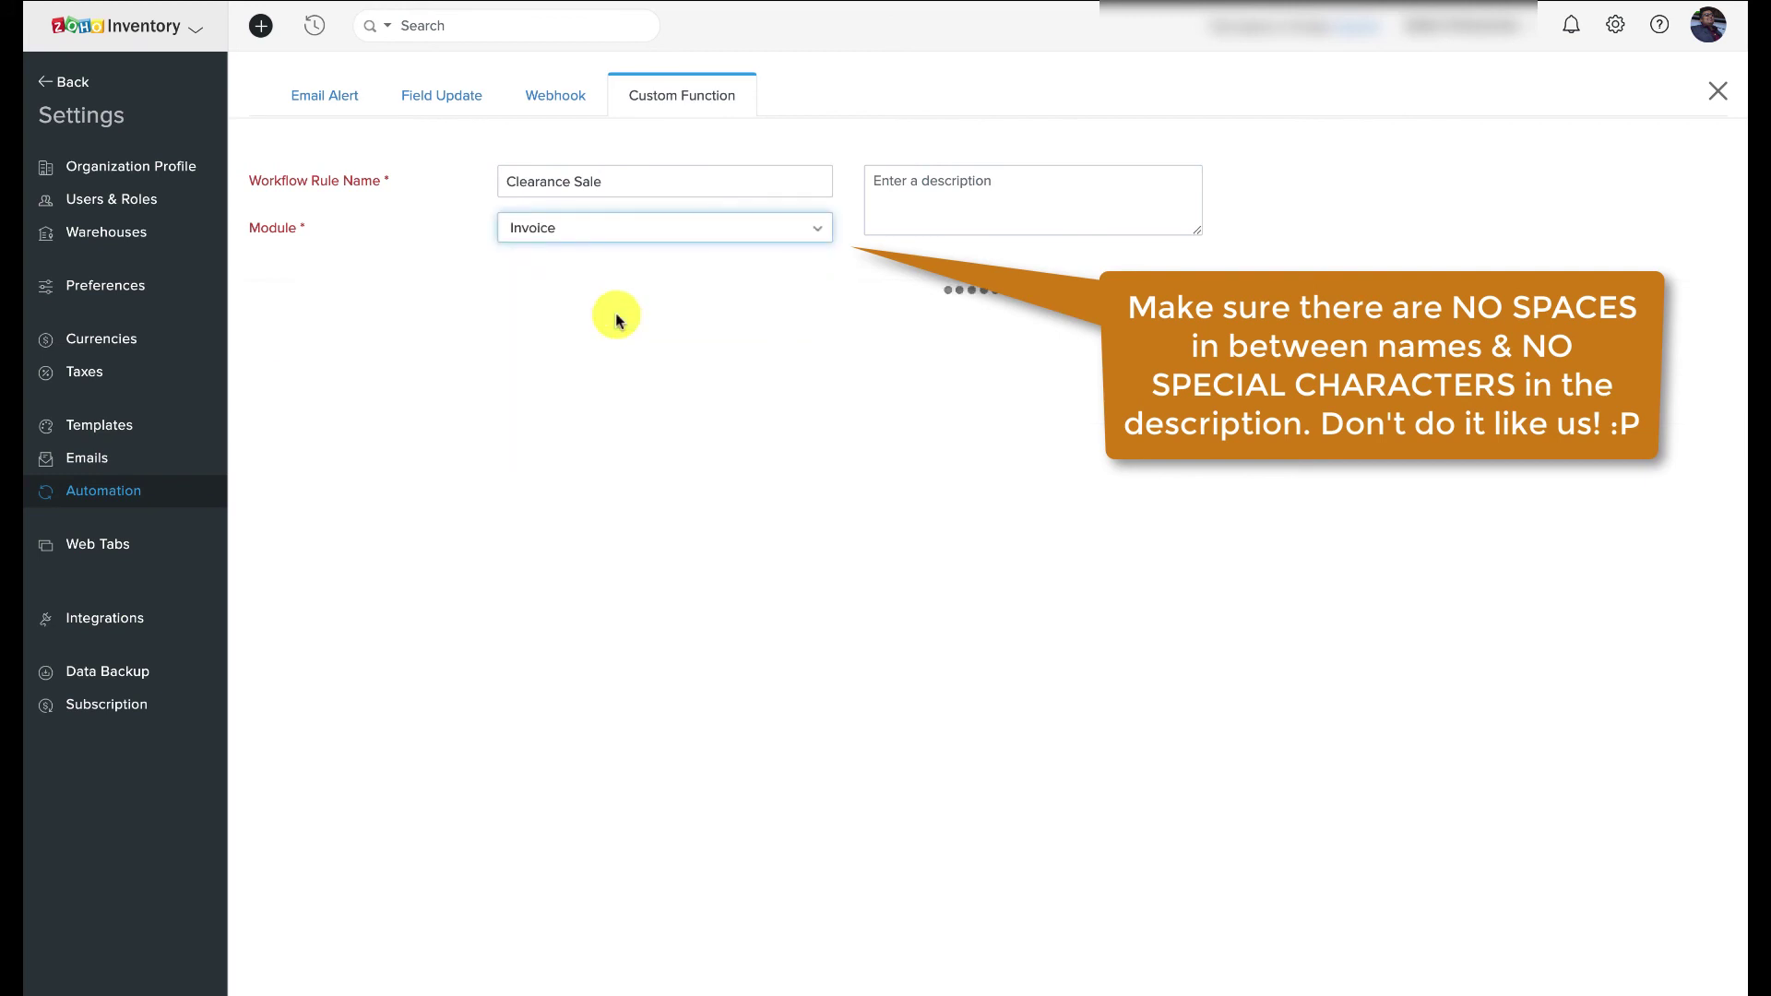
Describe the workflow rule as "10% discount when total > $200"
click(901, 195)
text(1)
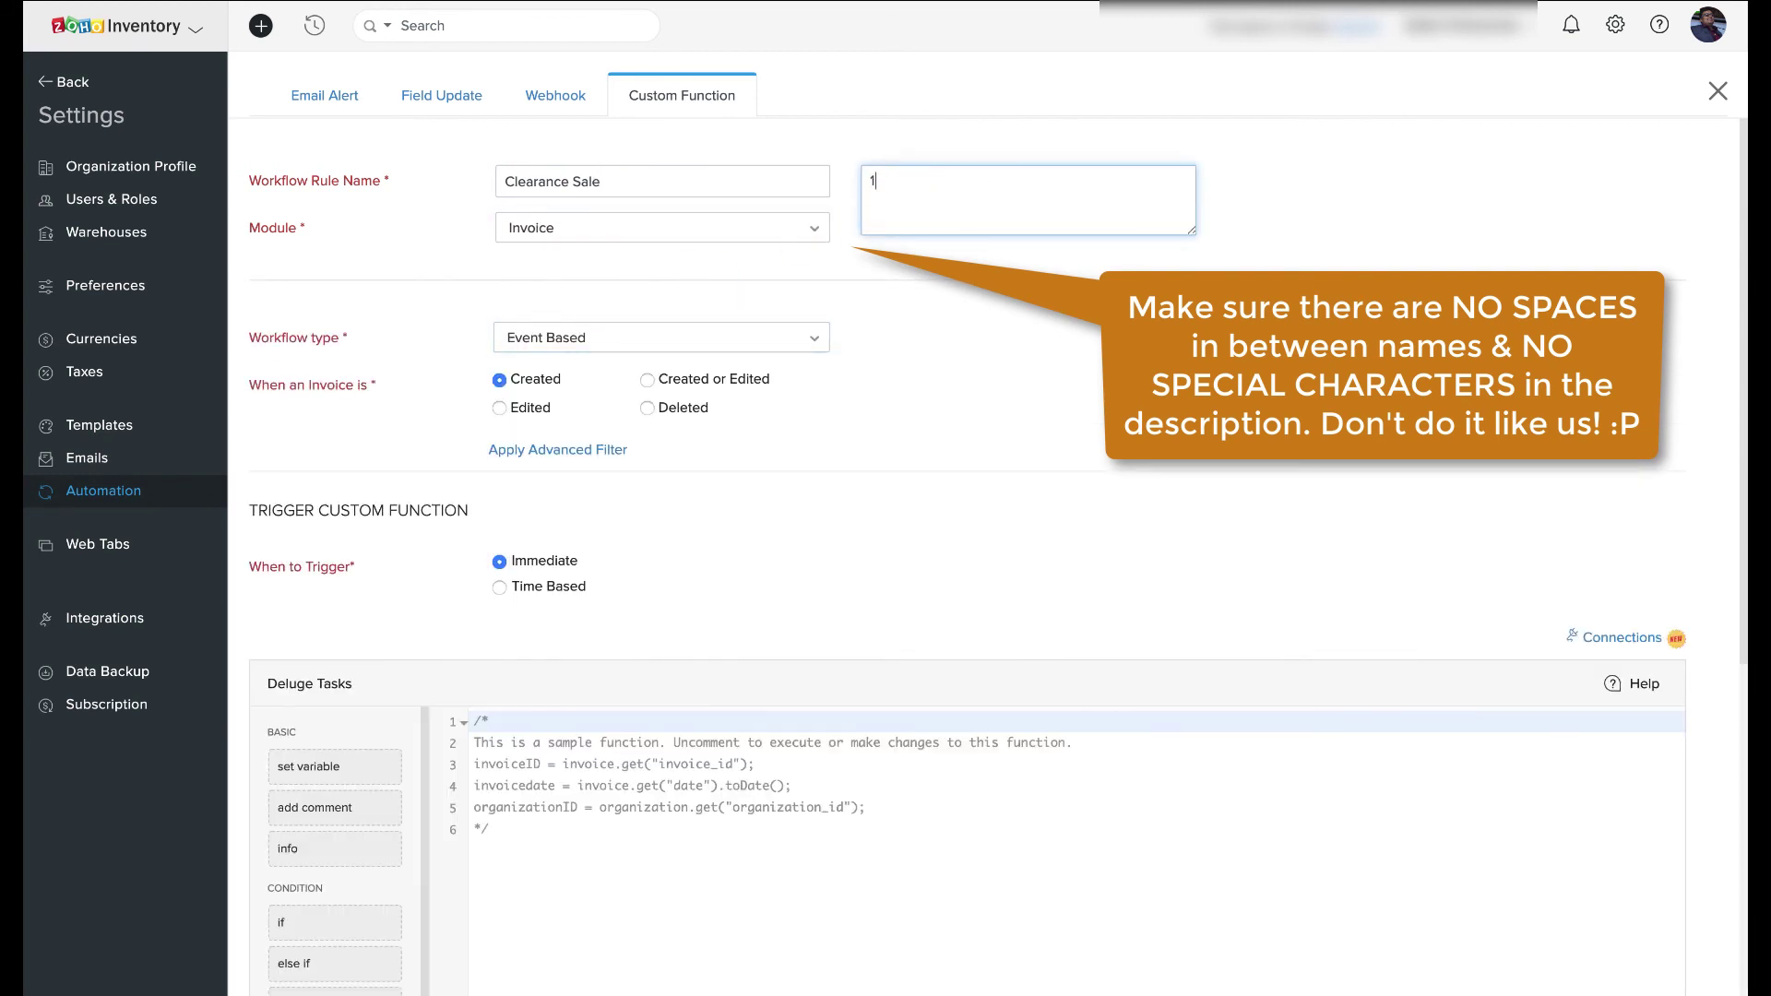
text(0% discount when total > 200)
click(1036, 181)
text($)
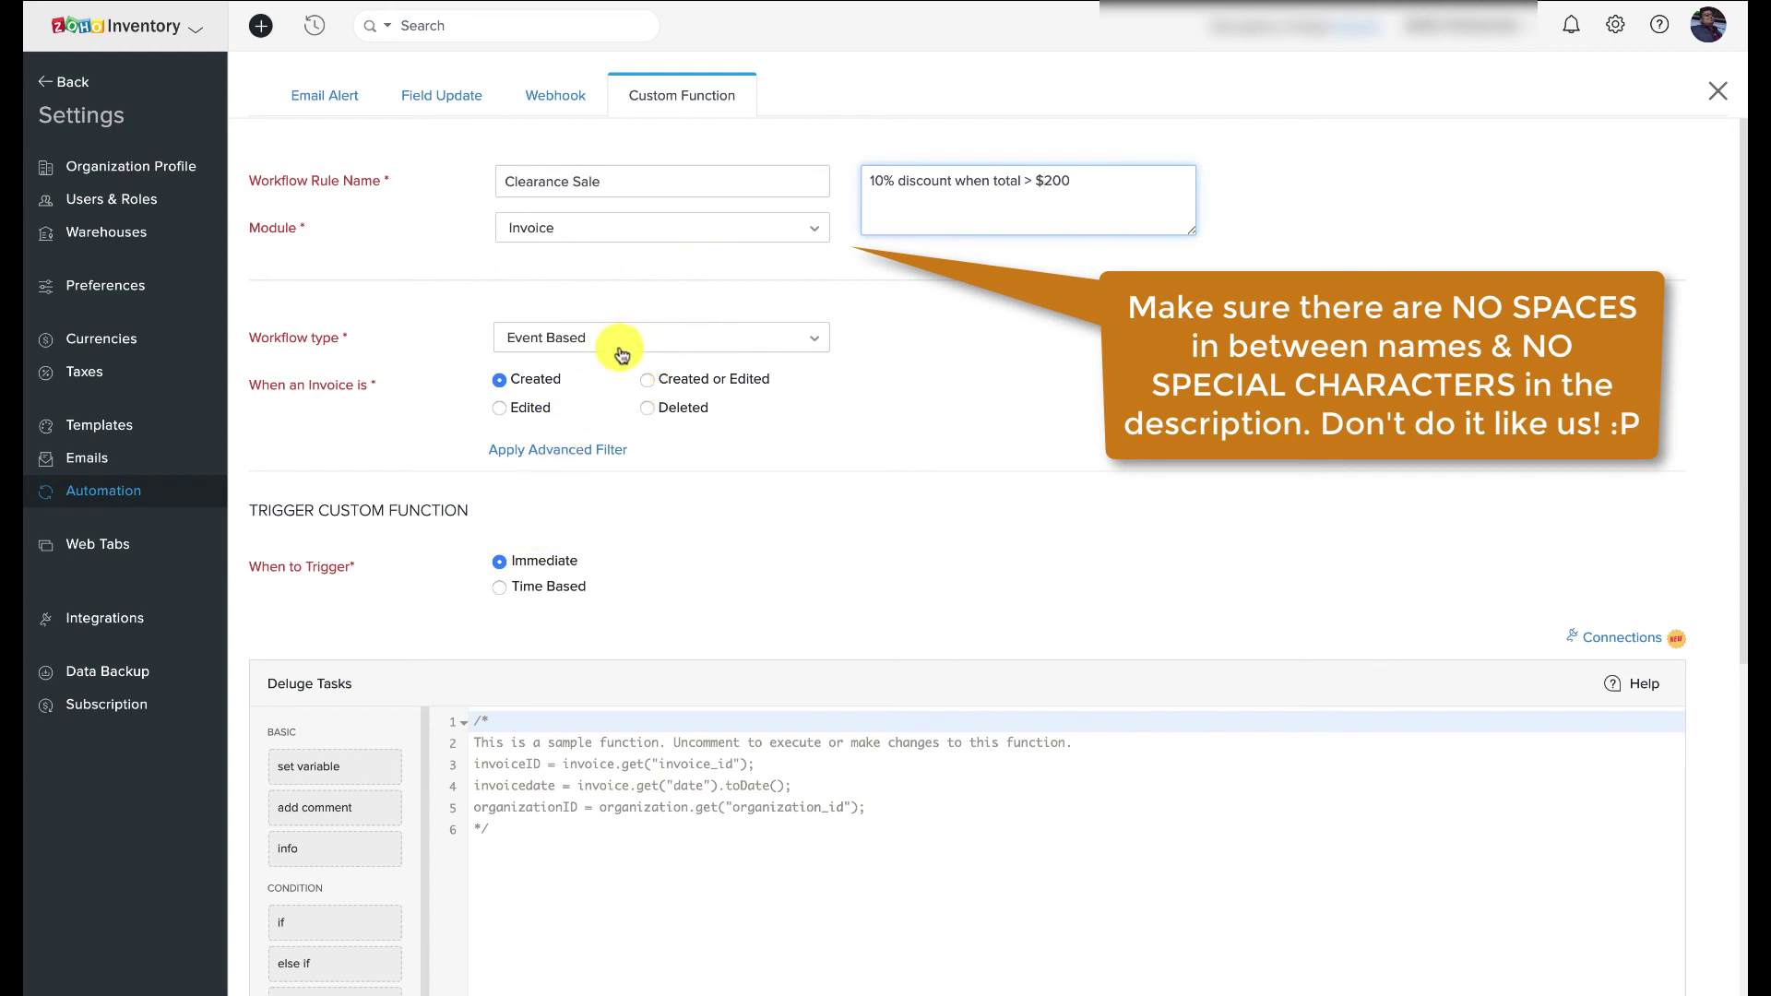
Add an advanced filter so the rule runs when the invoice Total is >= 200
click(557, 449)
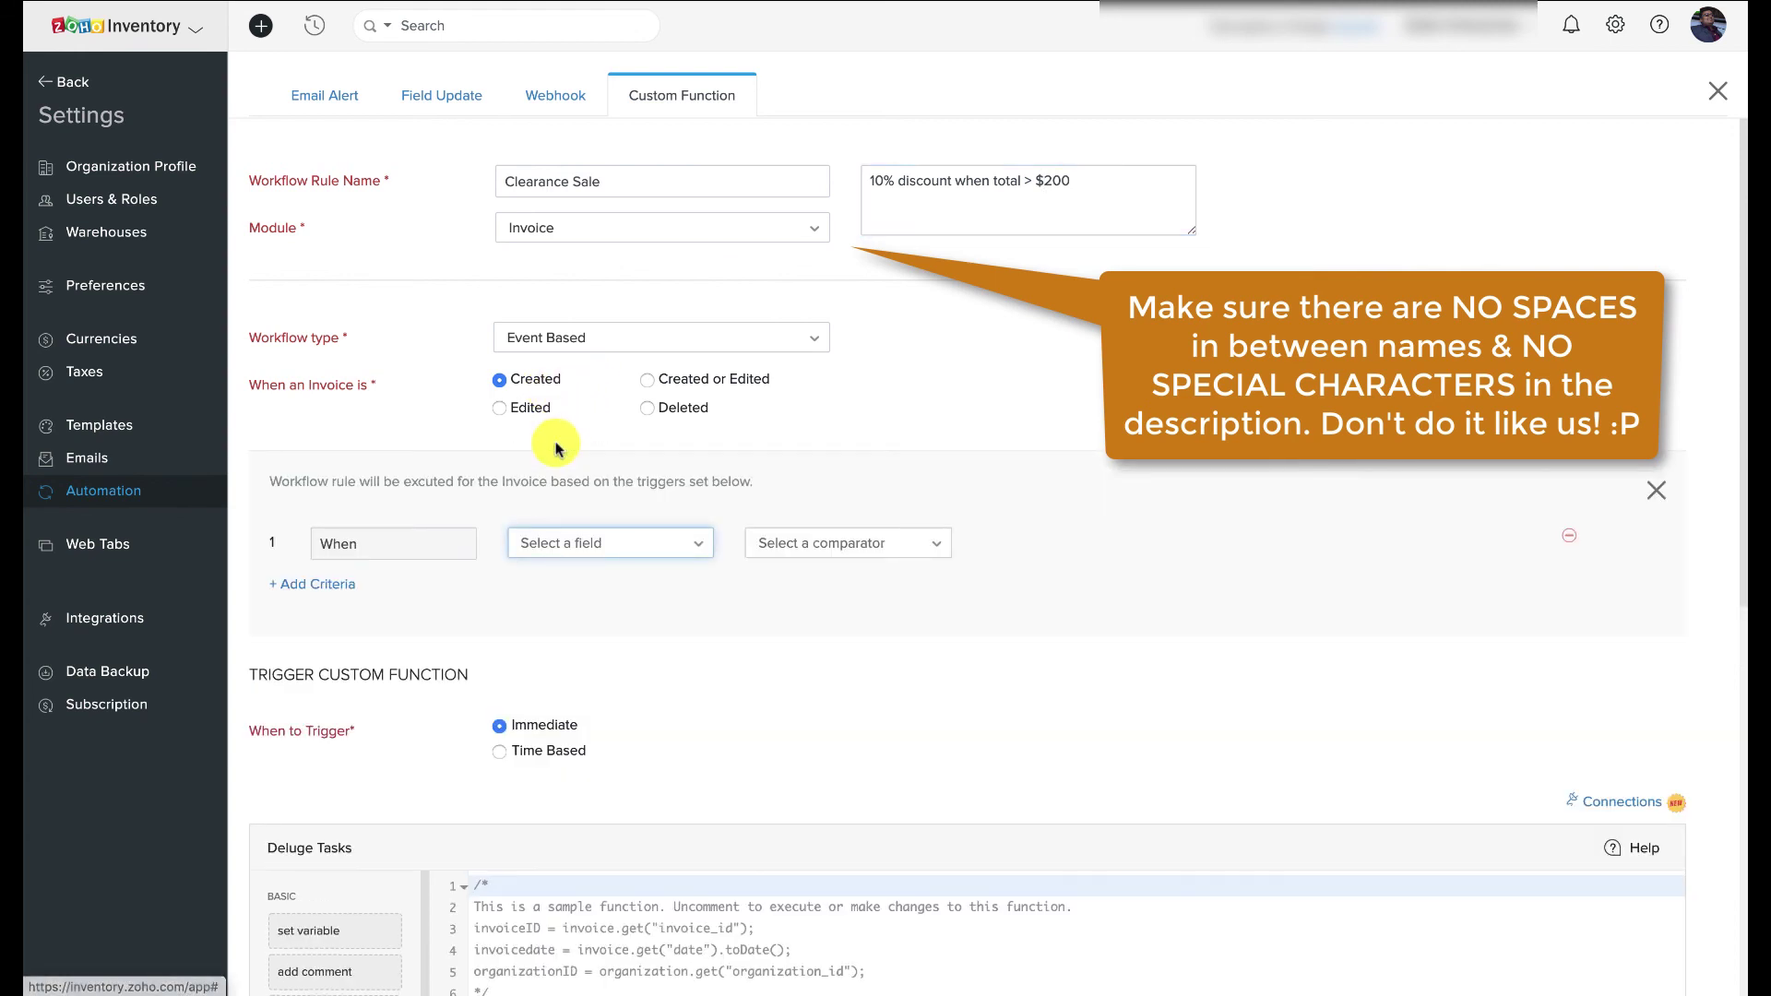
click(544, 538)
text(to)
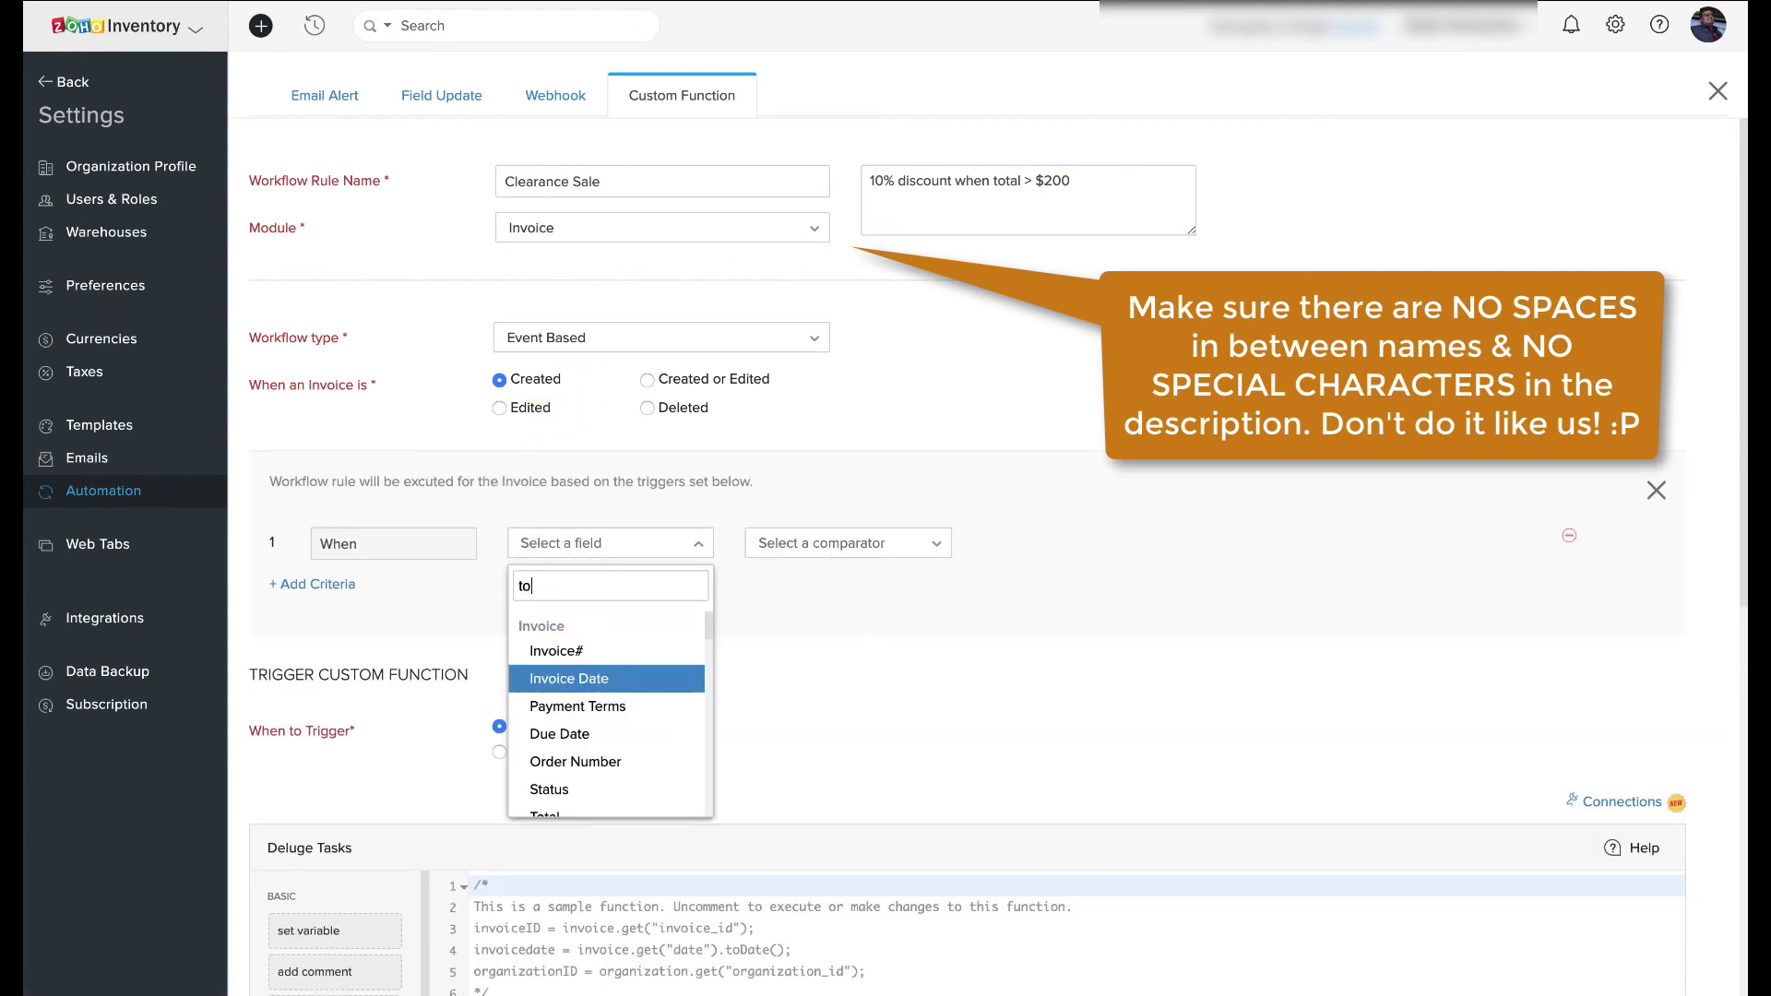
text(t)
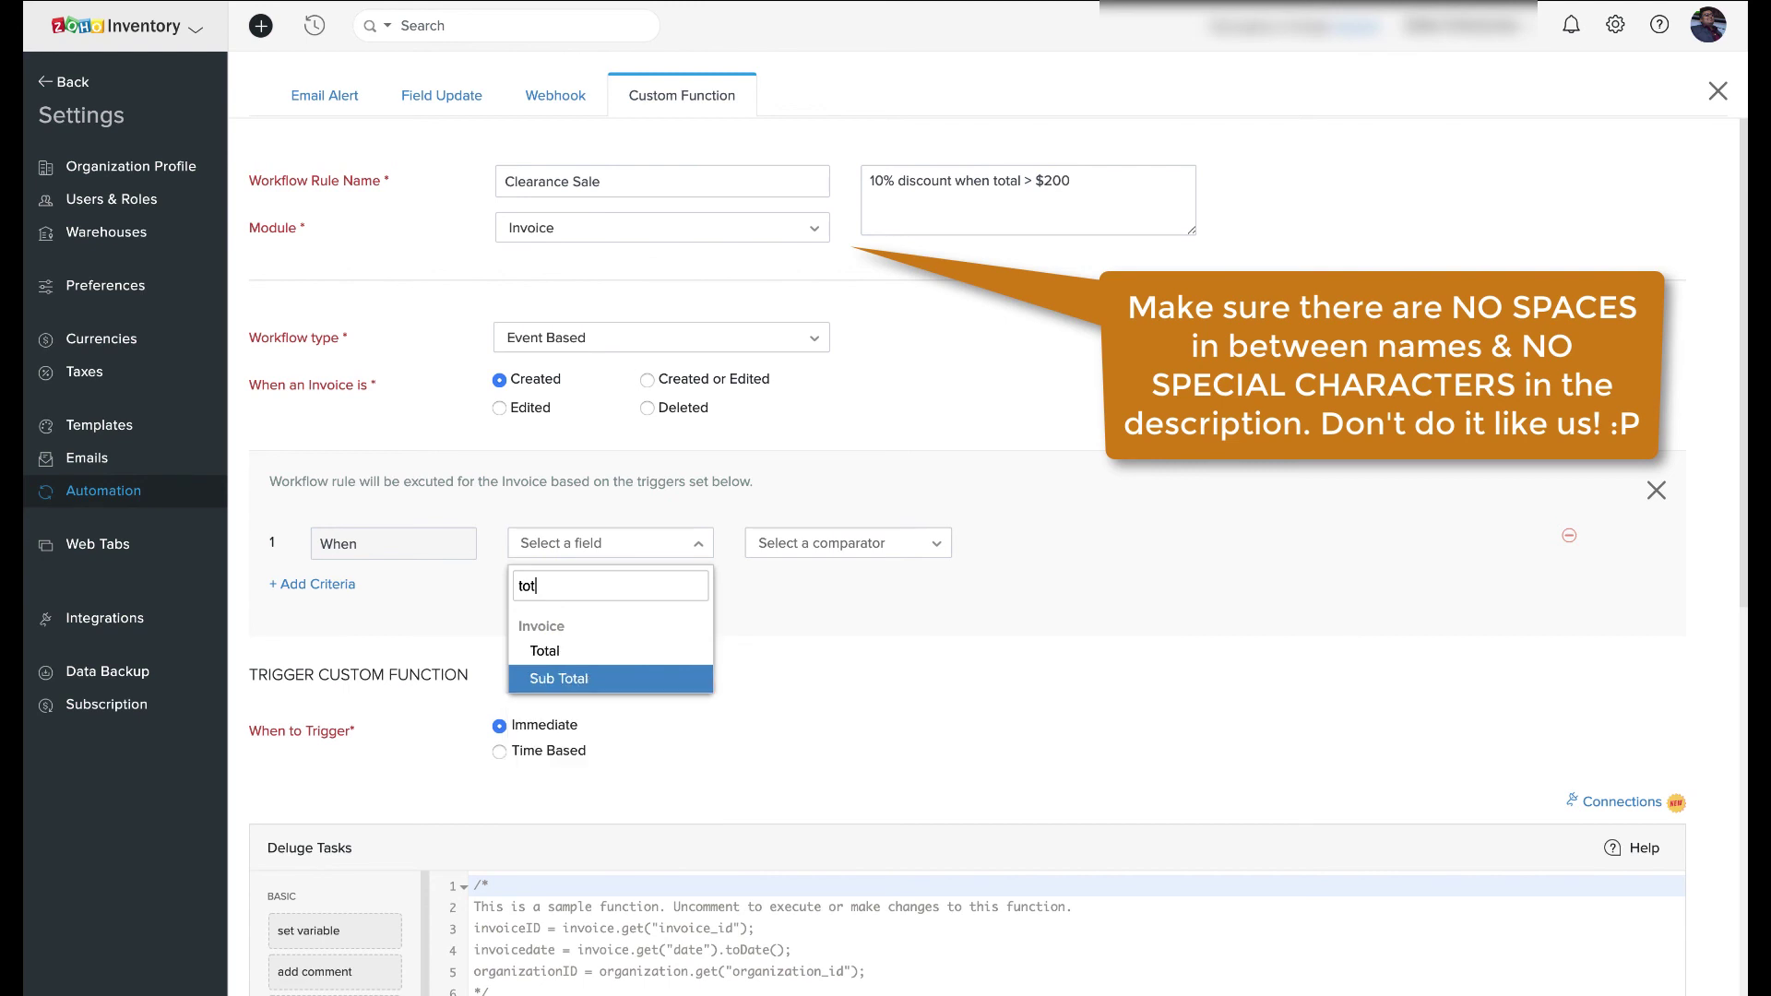
click(545, 649)
click(774, 543)
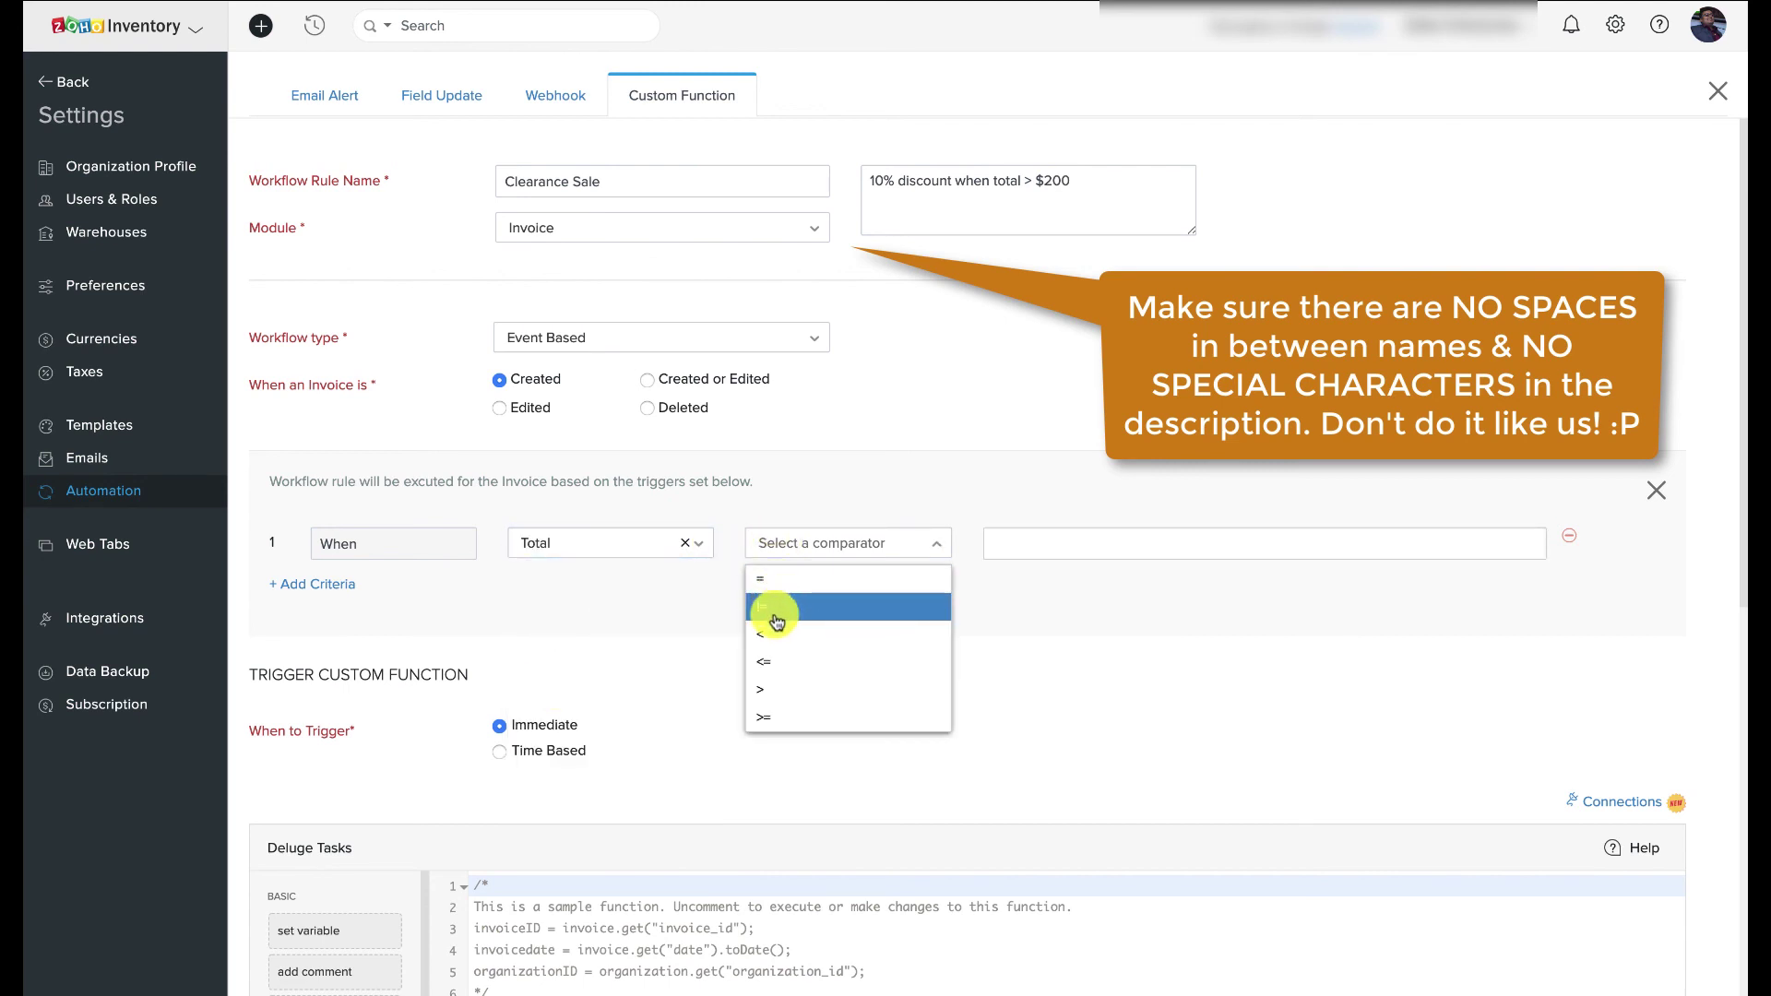
click(777, 717)
click(1015, 542)
text(2)
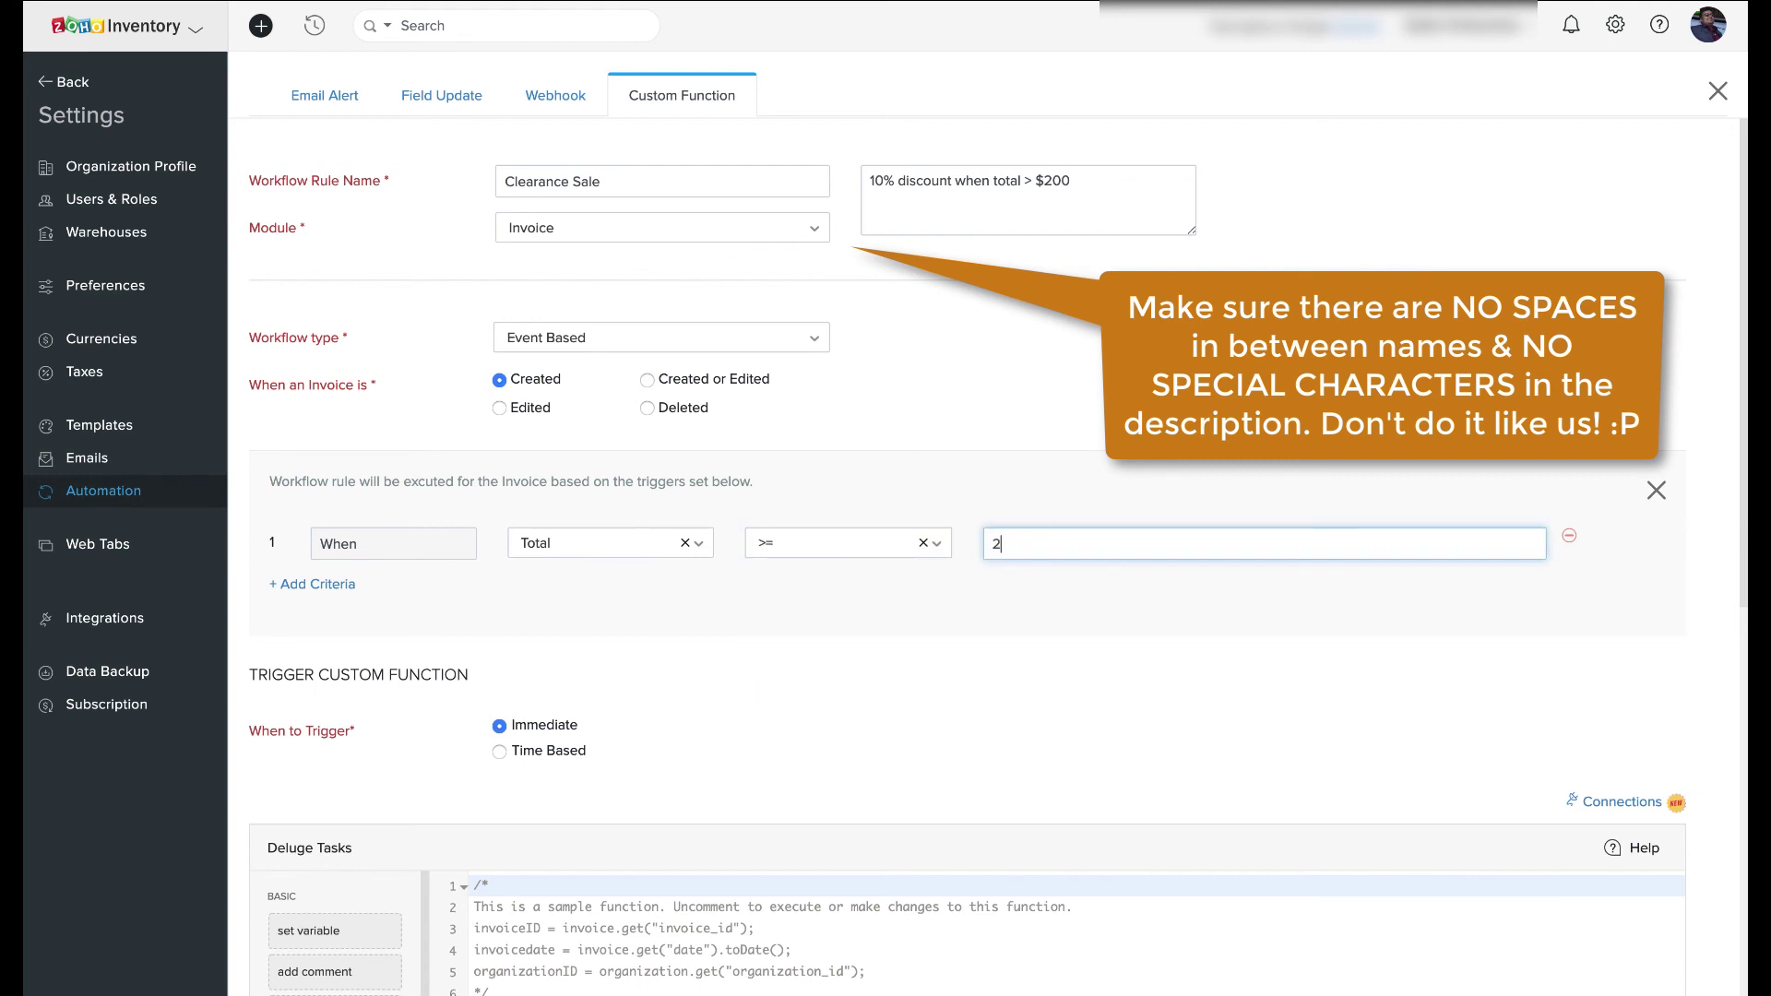
text(00)
click(1026, 616)
Insert the Deluge script applying a 10% discount adjustment to invoices with a total of at least 200.00, and save the workflow rule
scroll(1030, 623, down, 1)
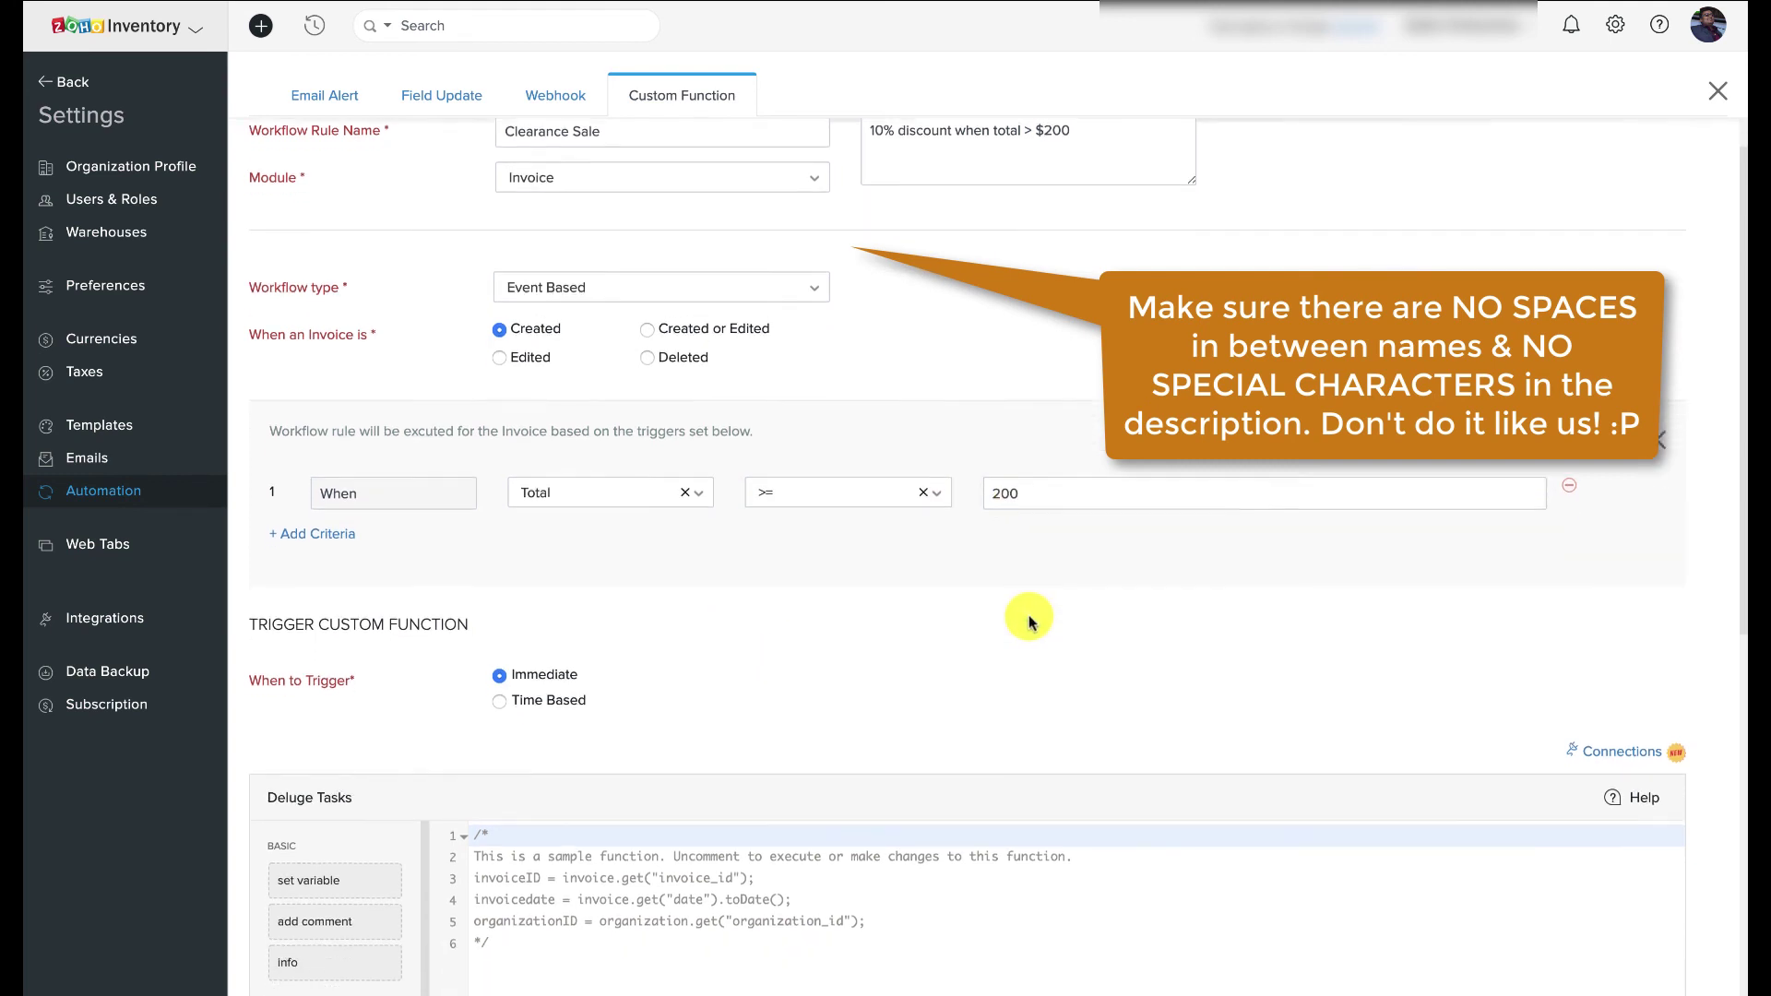
scroll(1030, 623, down, 5)
click(533, 472)
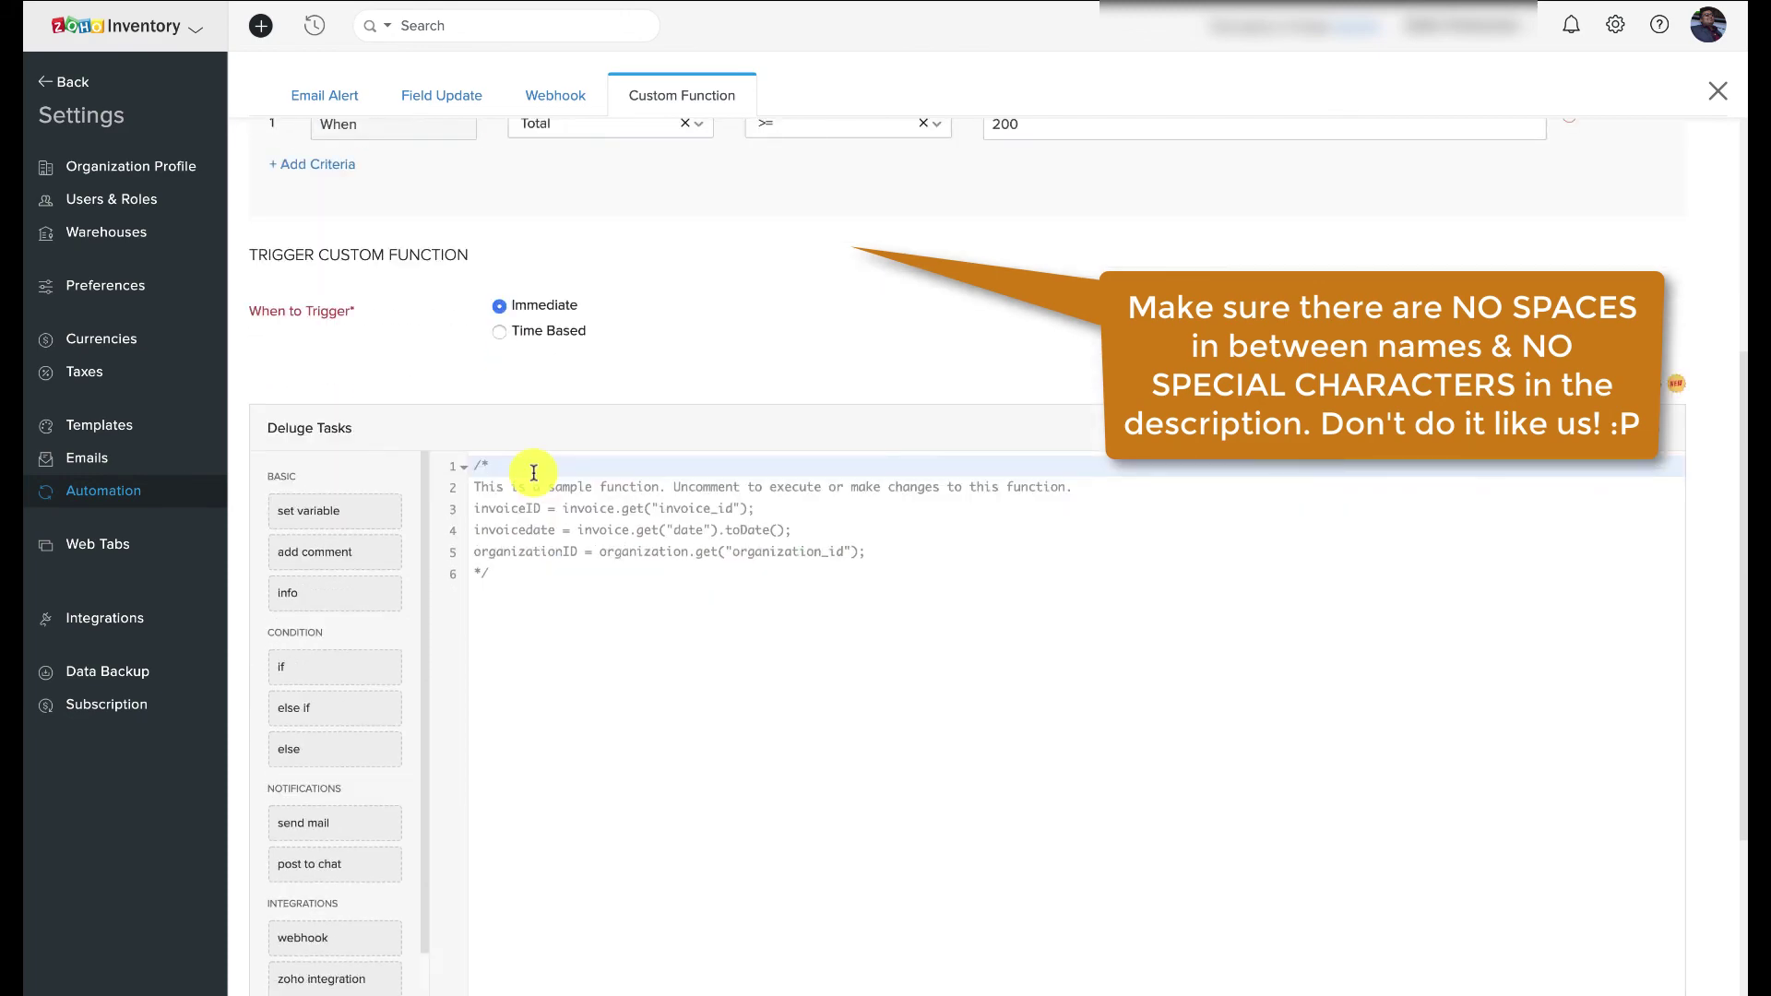
text(//create a variable and get the invoice total total = invoice.get("total").toDecimal(); //set a condition: when invoice amount is greater than or equal to $200 if ( total >= 200.00 ) { adjustment = invoice.get("adjustment").toDecimal(); adjustment = adjustment - total * 0.10; jsonstring = "{\"adjustment\":" + adjustment + ",\"reason\":\" DISCOUNT \"}"; // To update the current record zoho.inventory.updateRecord("Invoices", organization.get("organization_id"), invoice.get("invoice_id"), jsonstring.toMap()); })
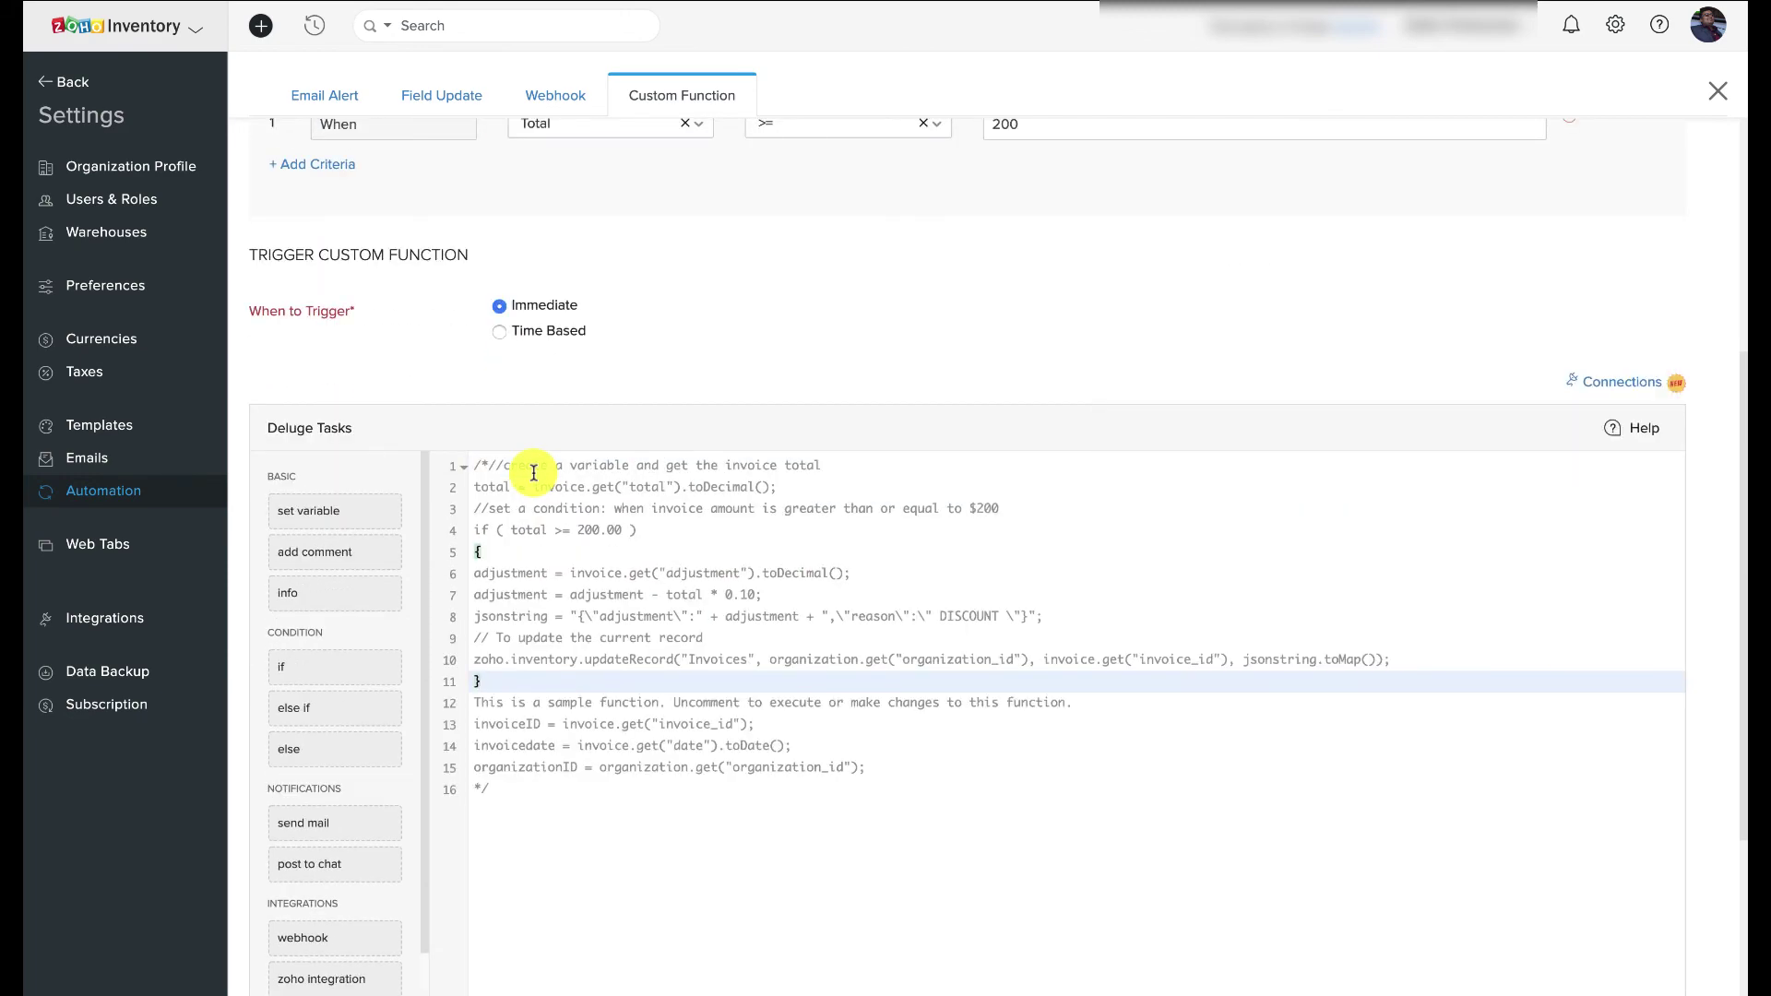
scroll(670, 372, down, 3)
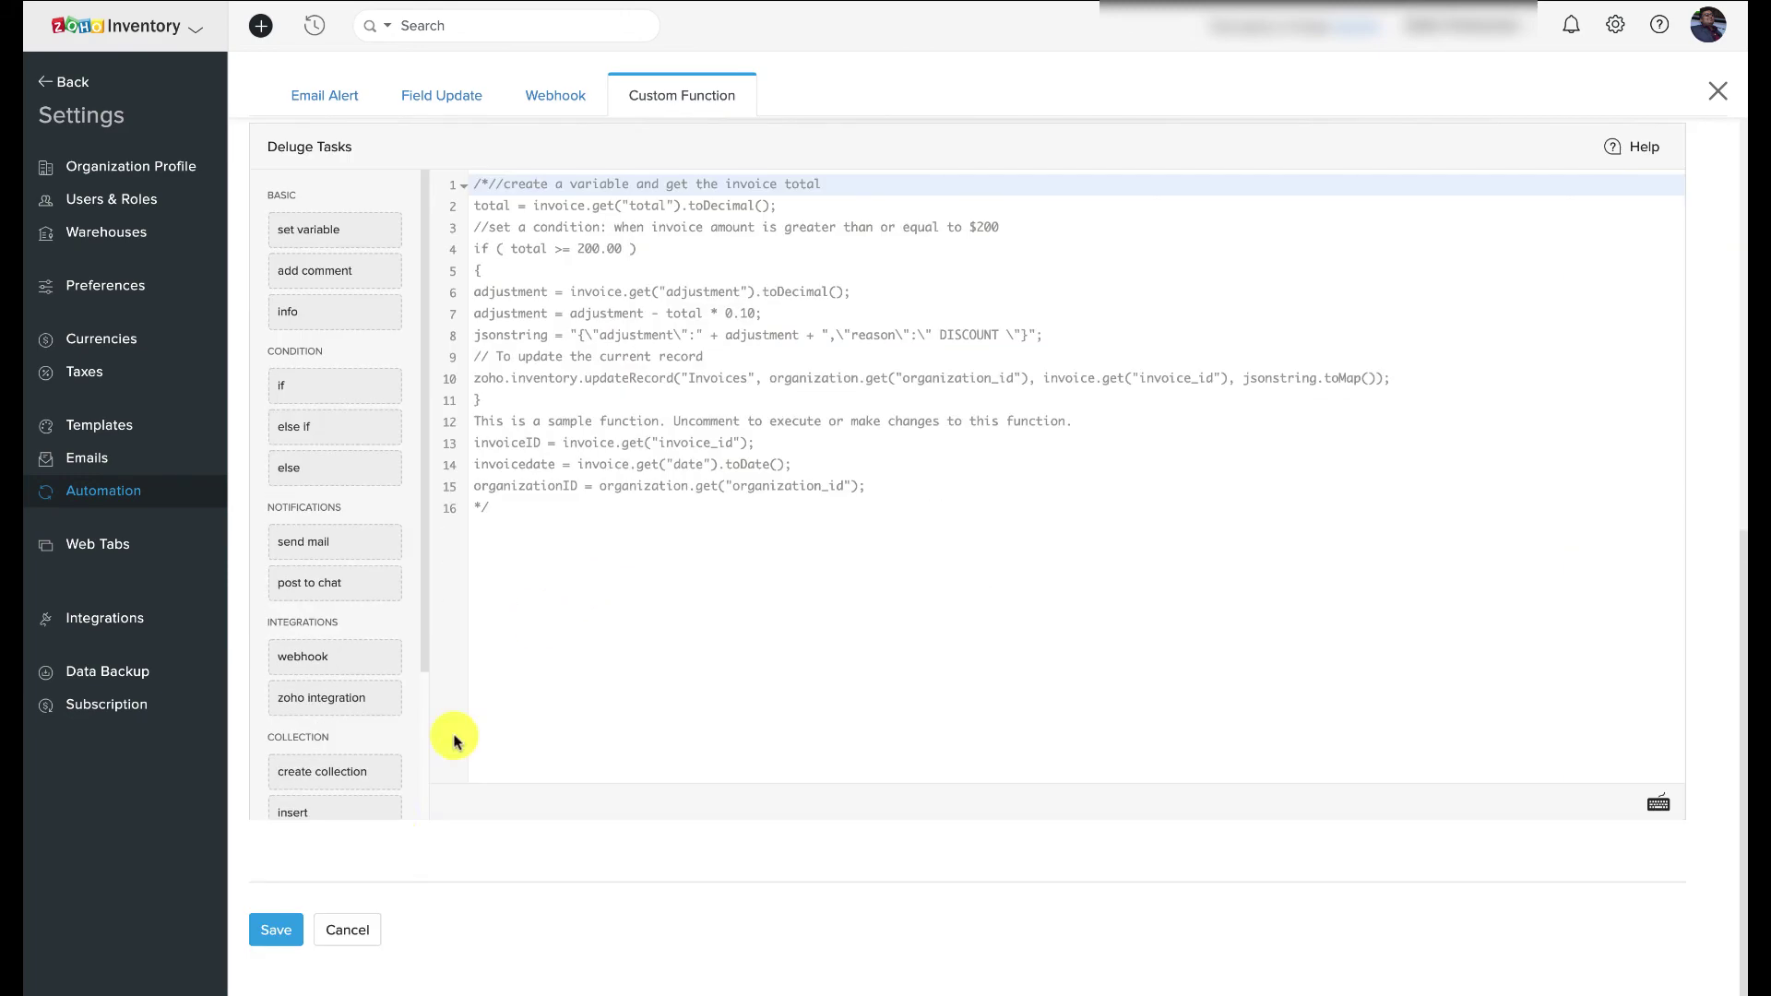
click(280, 927)
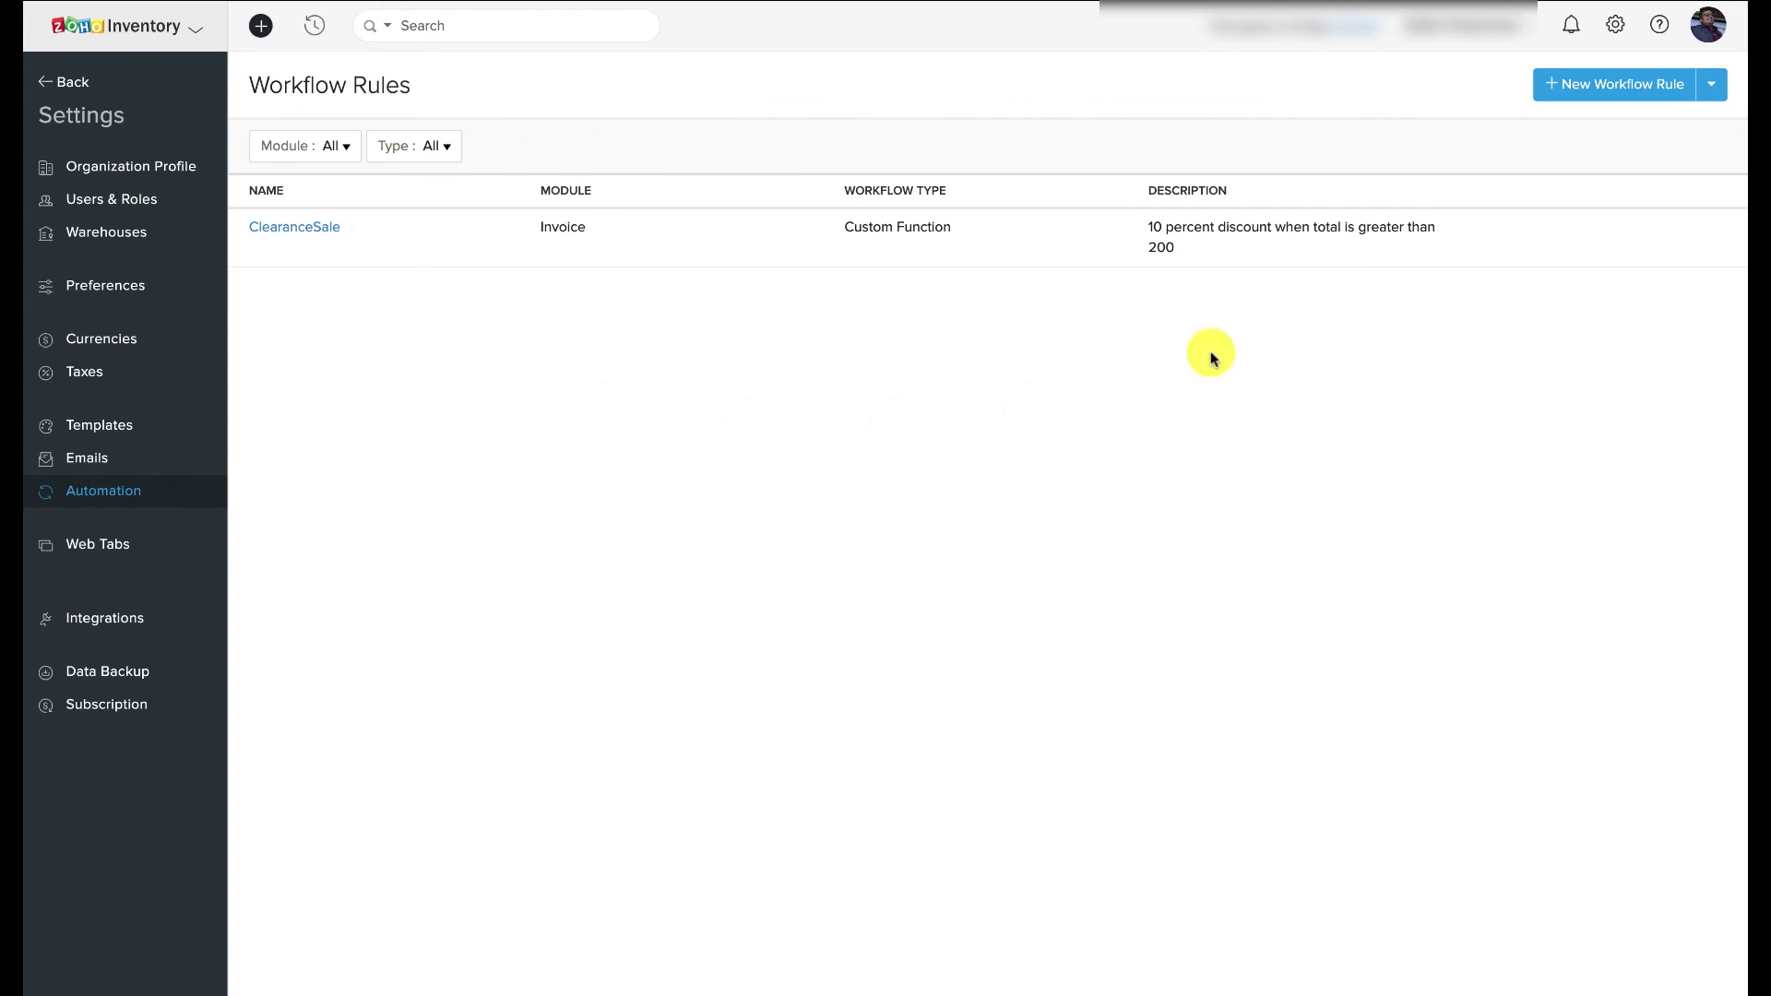
mouse_move(536, 258)
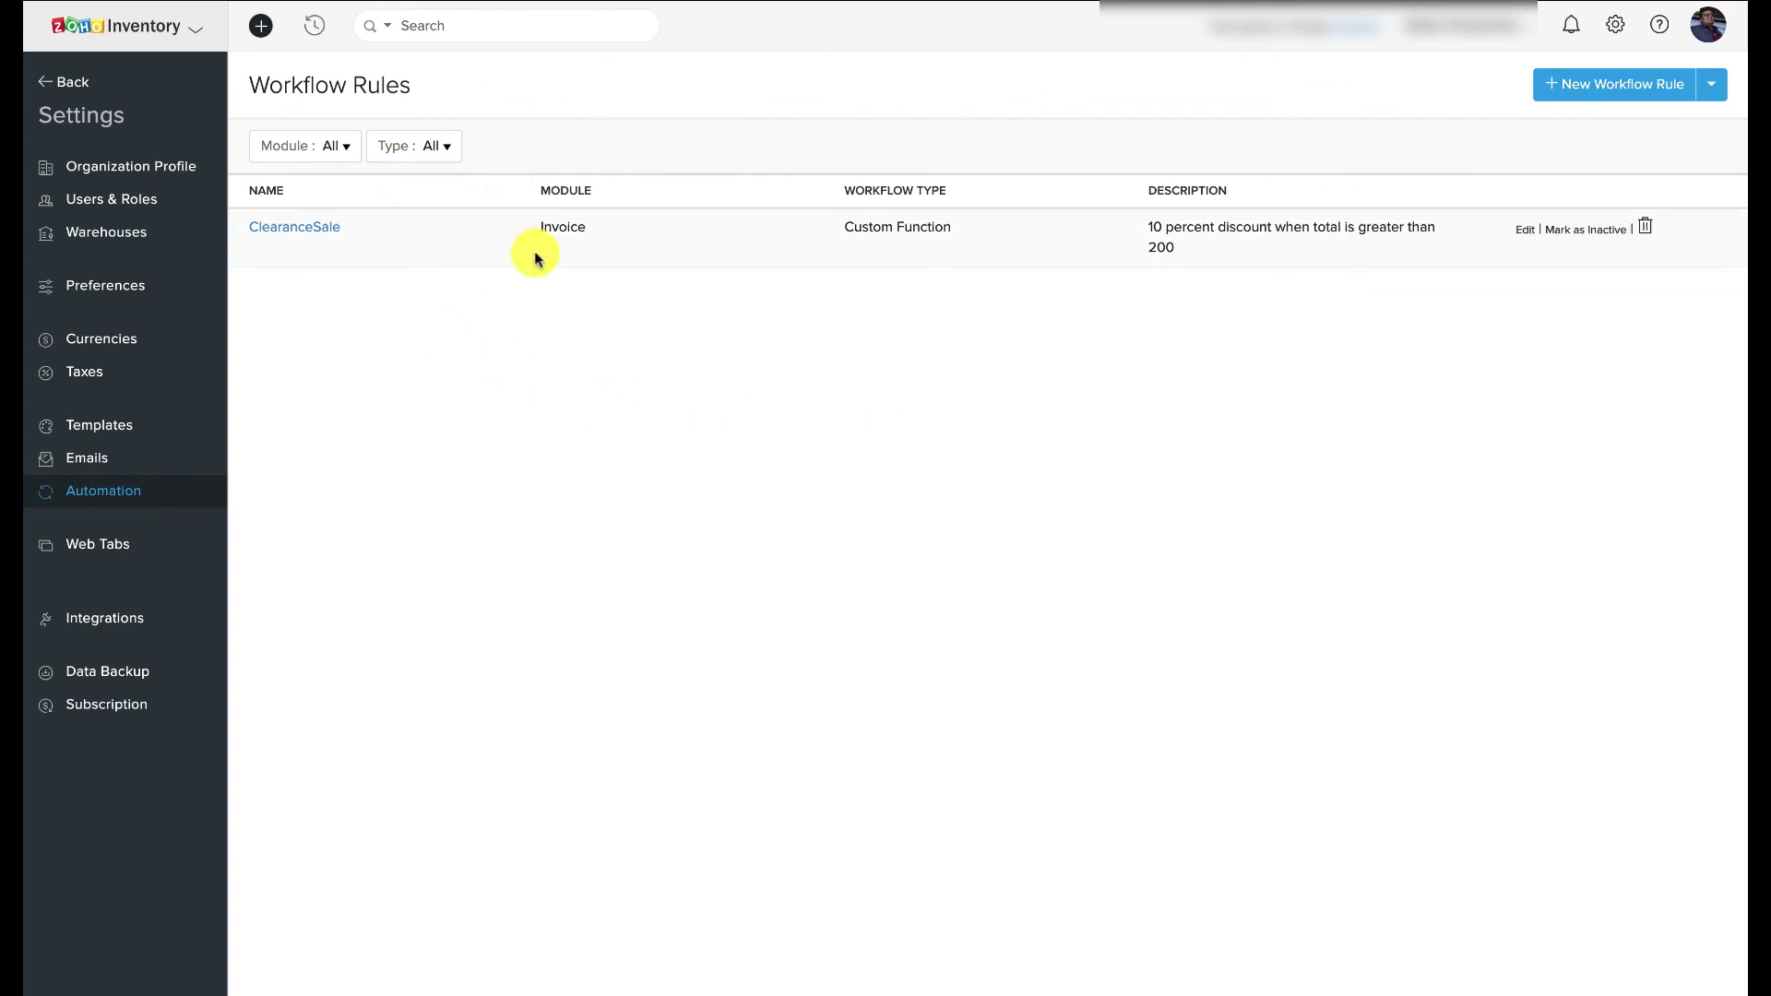
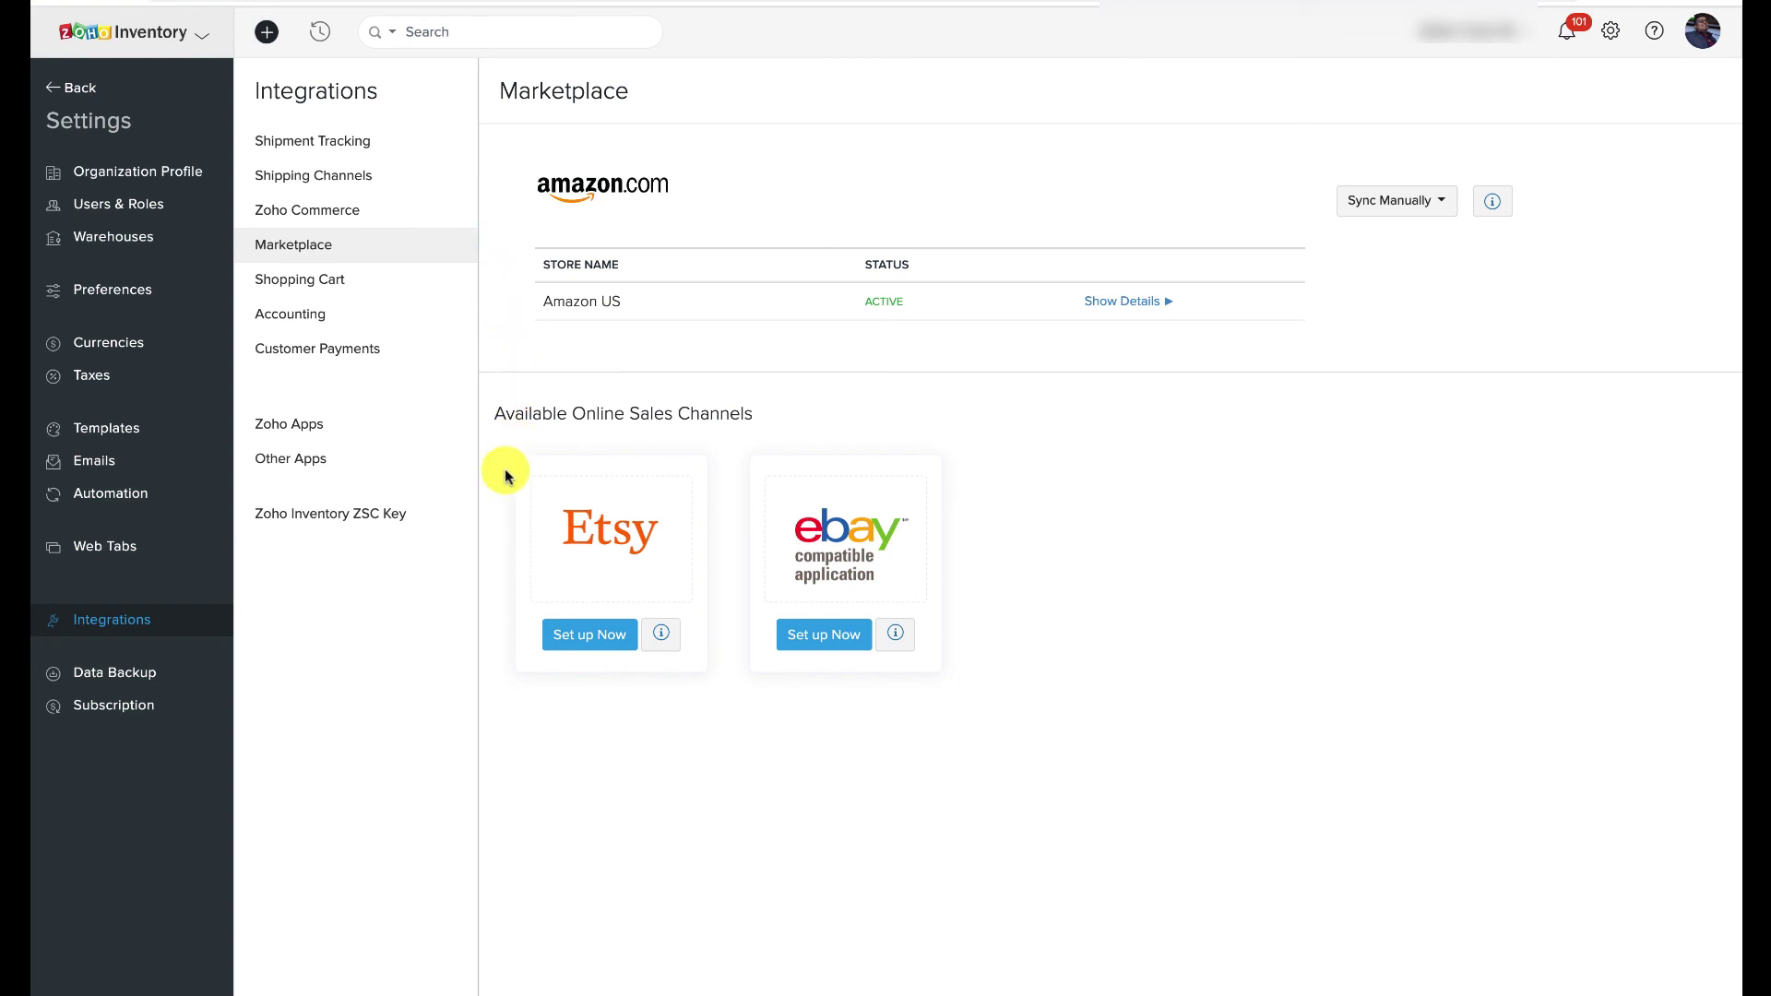
Examine the Shopping Cart and Zoho Commerce integrations and the list of marketplace sales orders
click(358, 280)
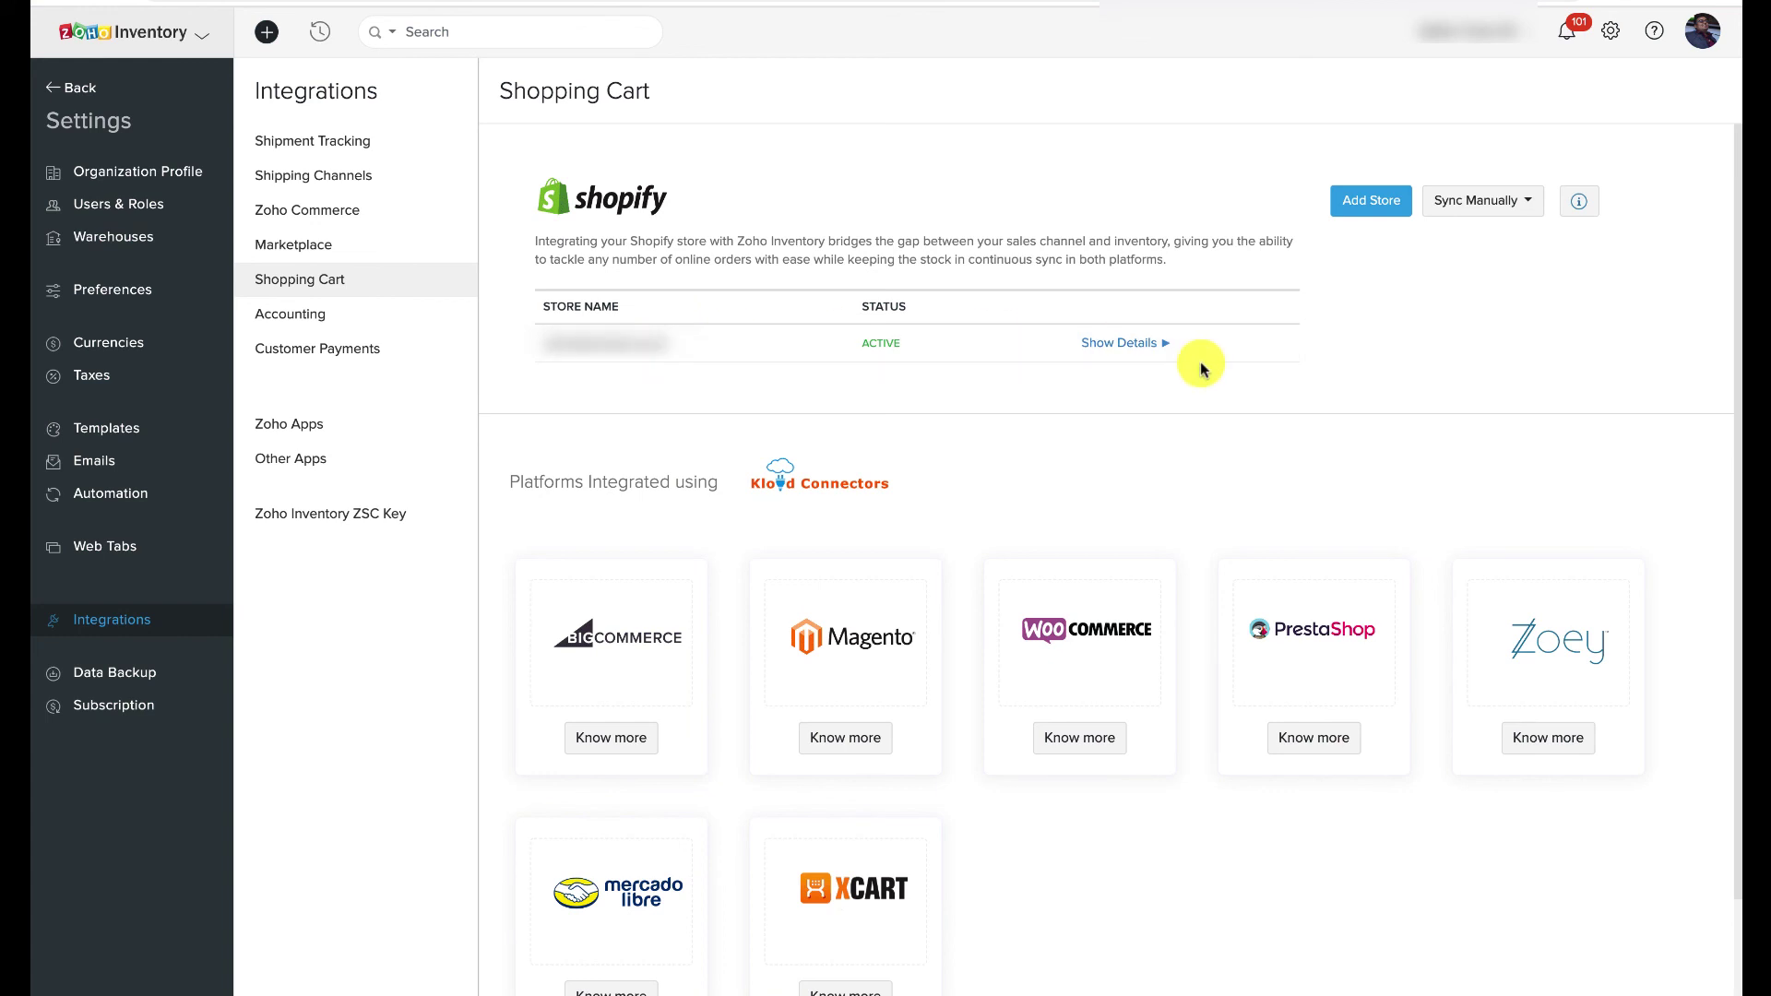
click(366, 213)
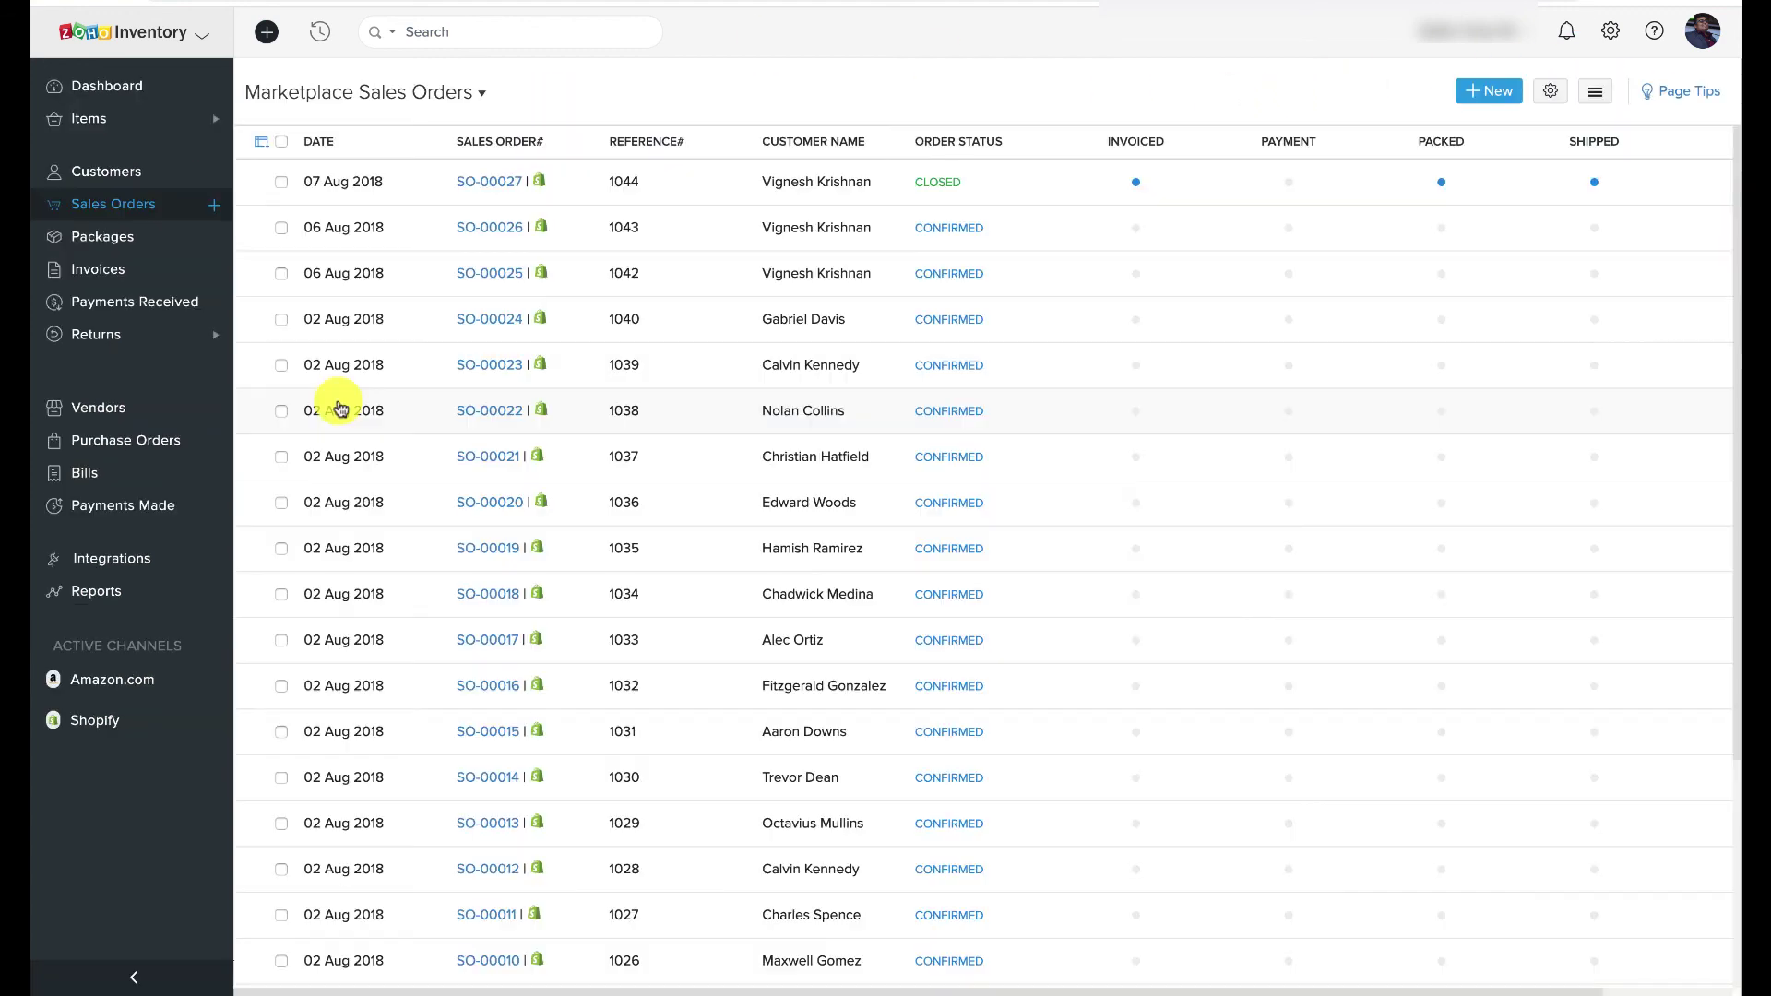
scroll(340, 406, down, 3)
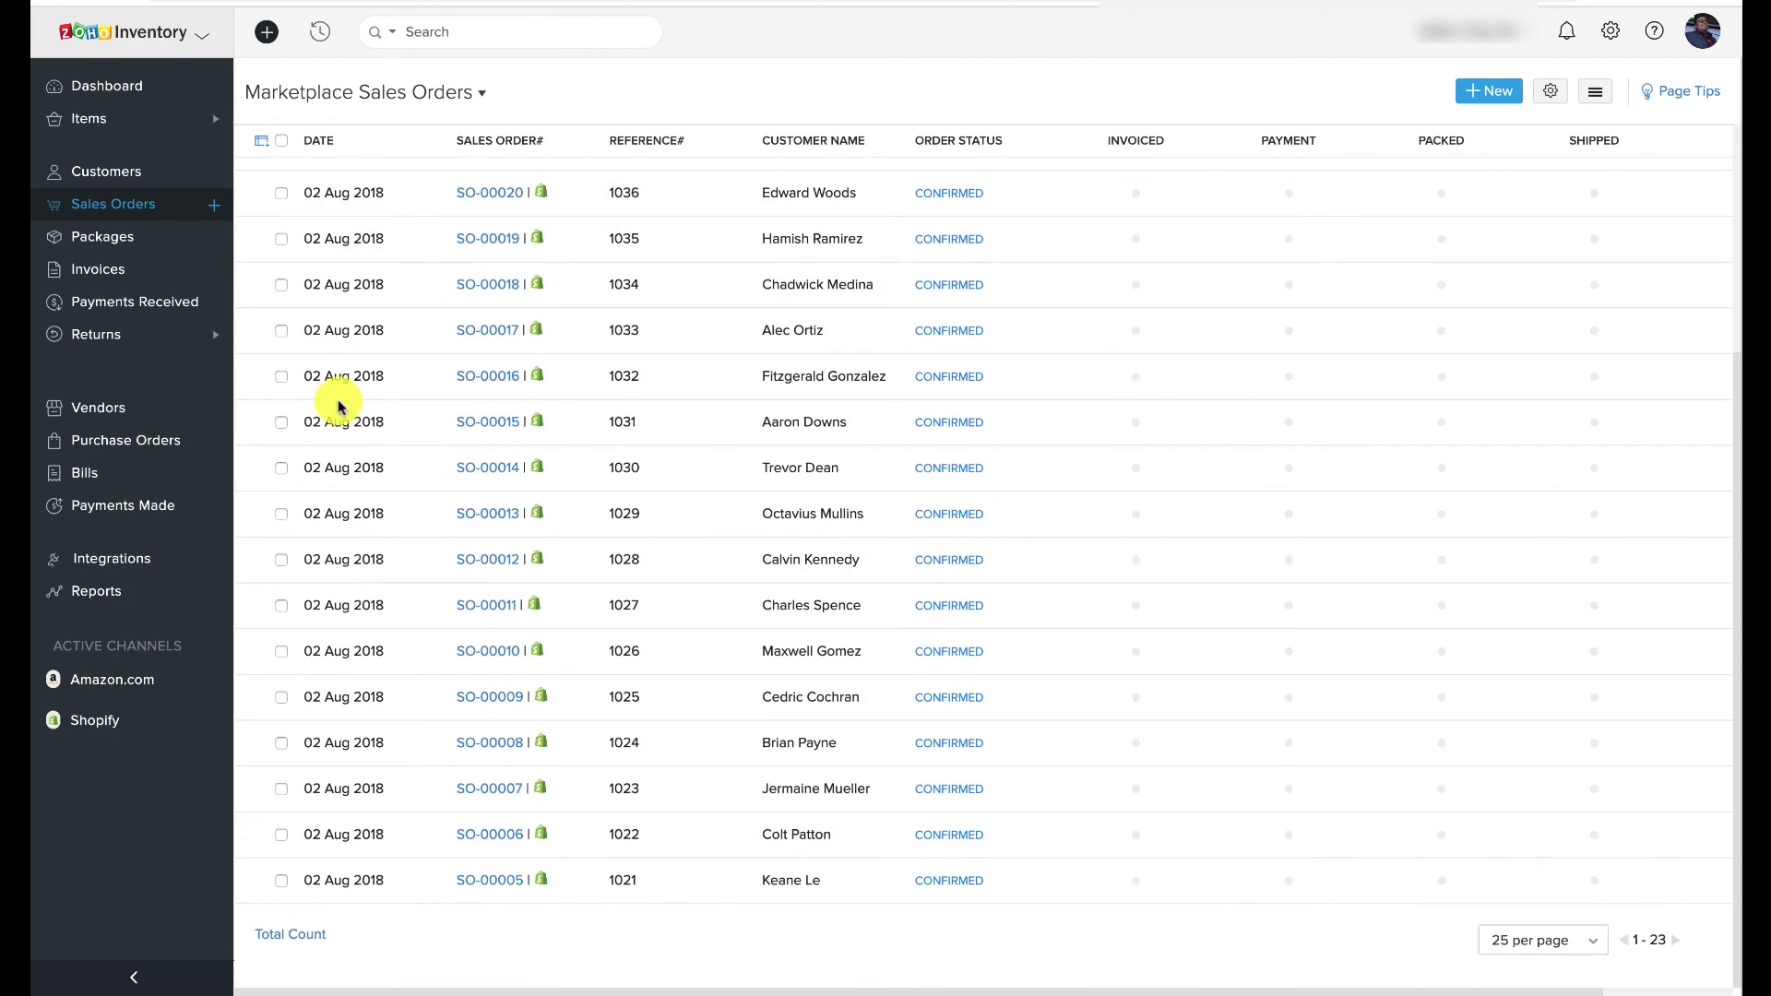
scroll(341, 406, up, 3)
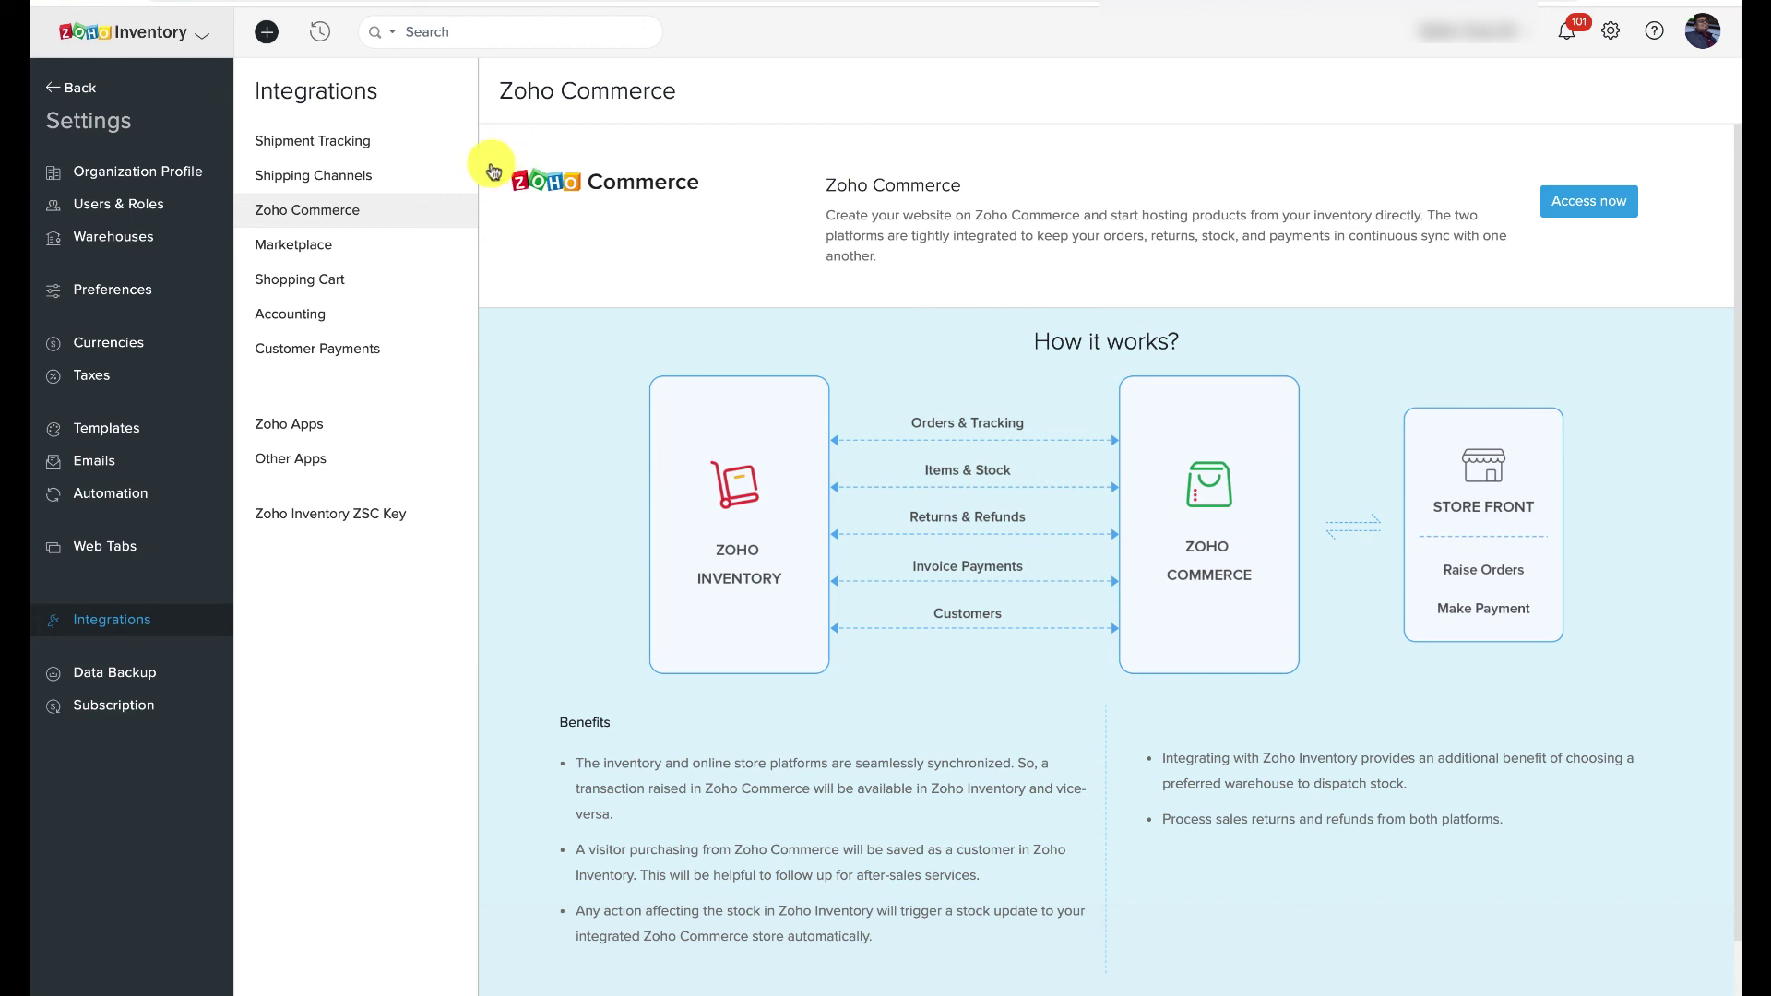
Browse the available shipping channel integrations
click(378, 187)
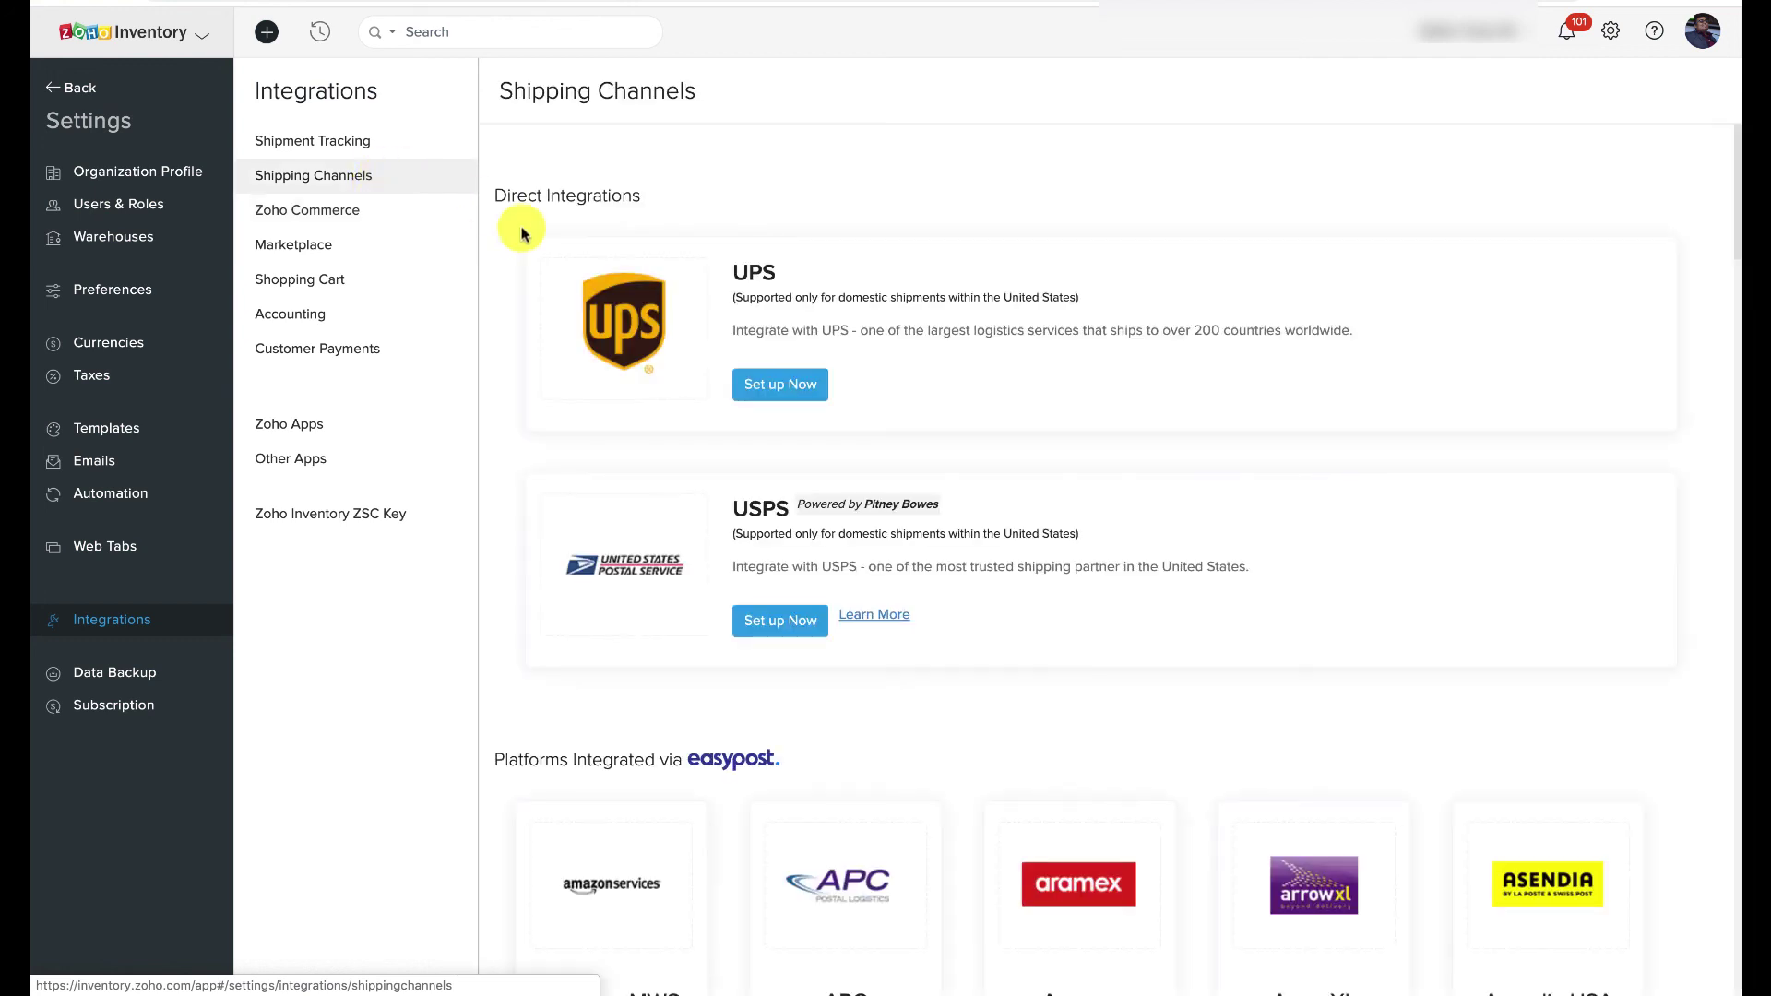
scroll(579, 452, down, 3)
scroll(579, 452, down, 20)
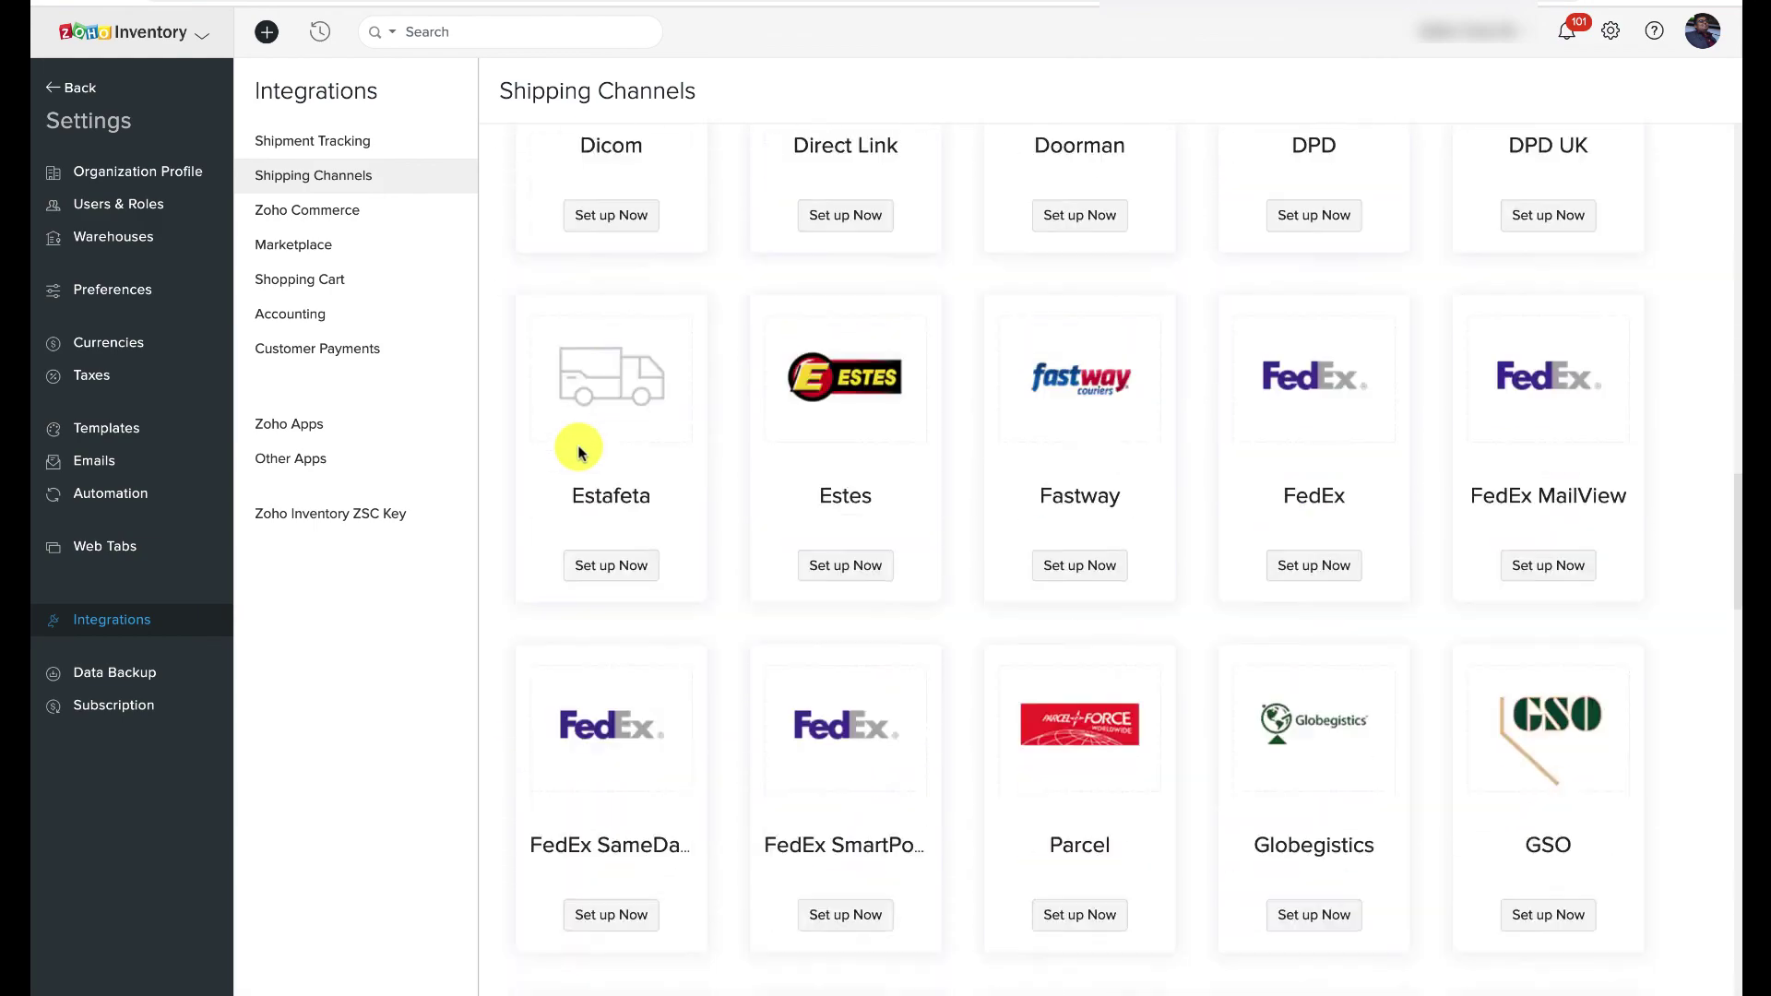
scroll(579, 452, up, 20)
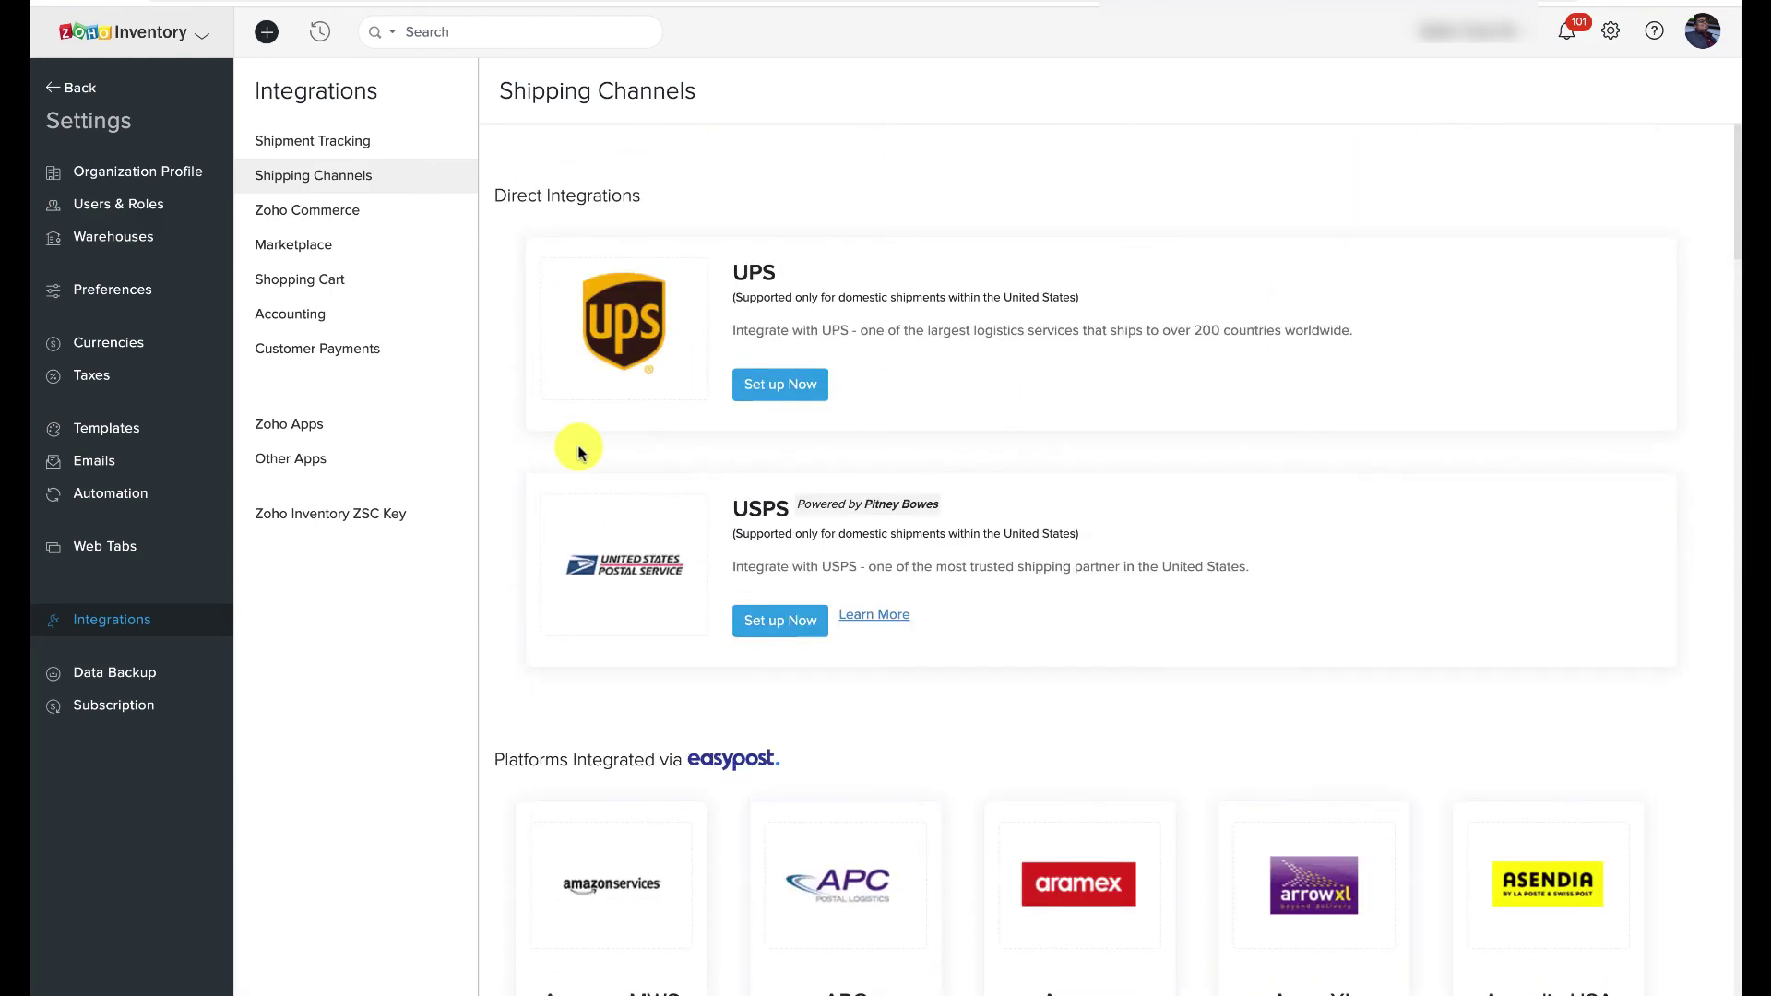
Browse the available payment gateways in the Customer Payments integrations
click(346, 349)
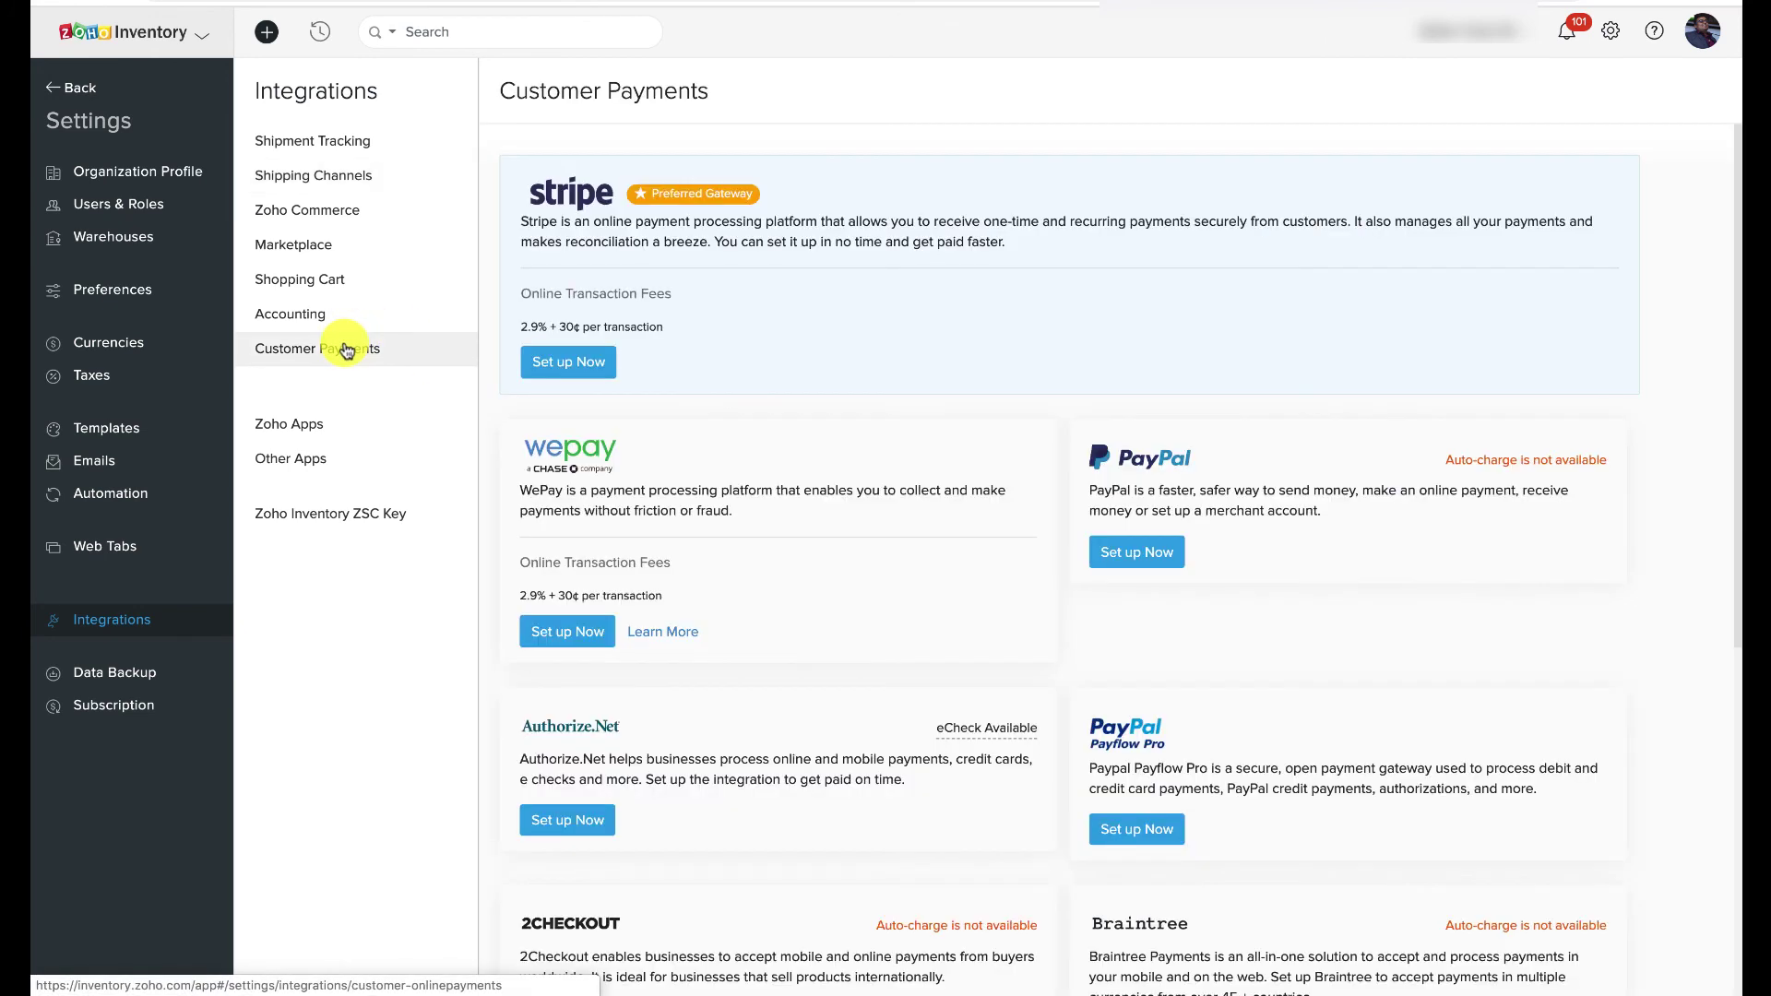
scroll(762, 544, down, 2)
scroll(761, 544, down, 4)
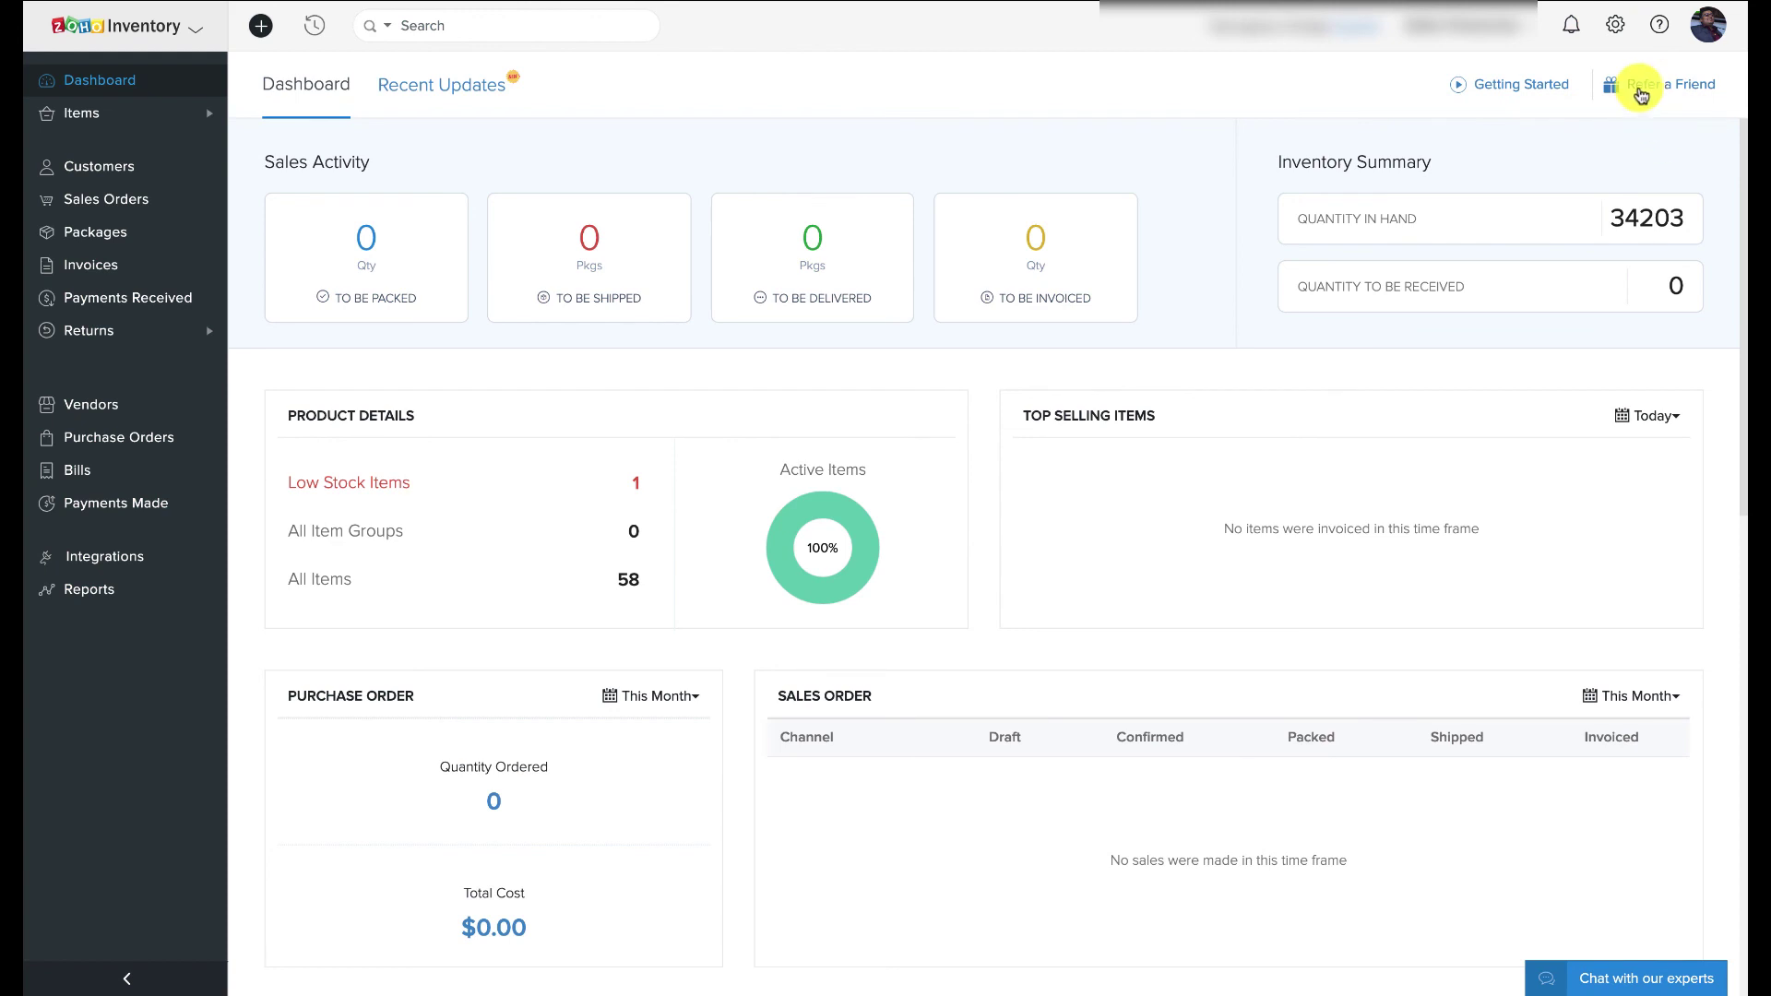
Enable composite items in the item preferences and save the settings
click(1616, 26)
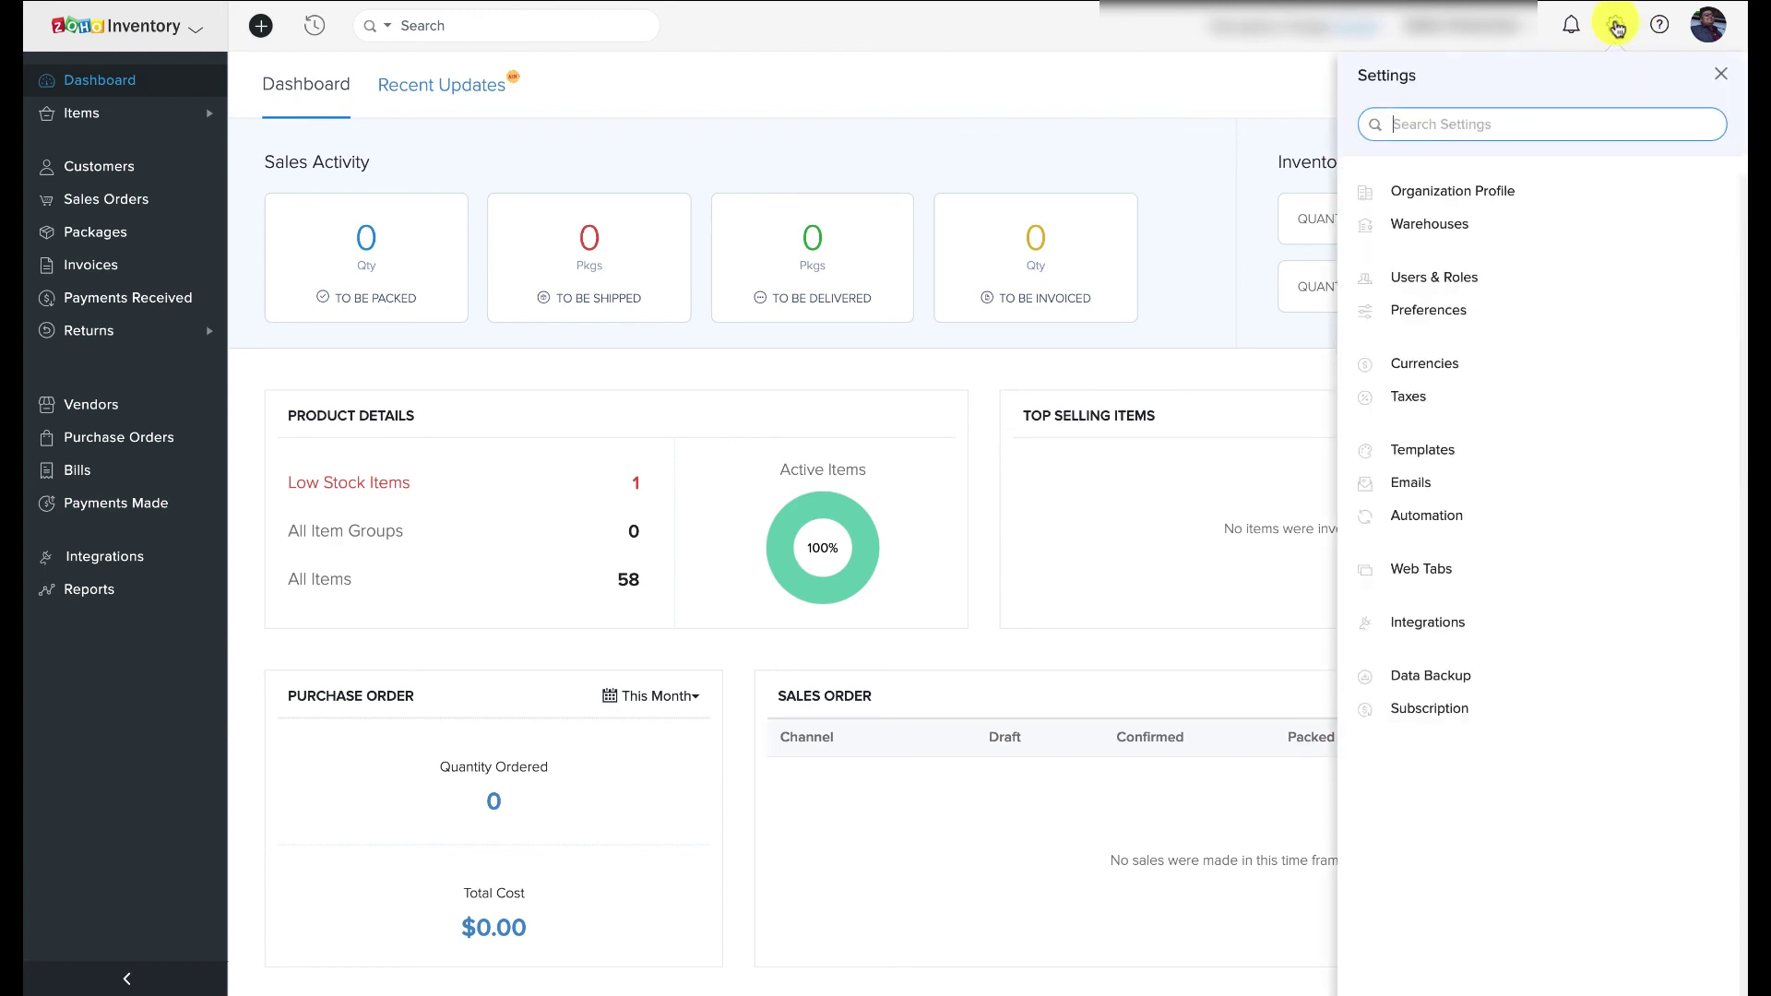
click(1514, 310)
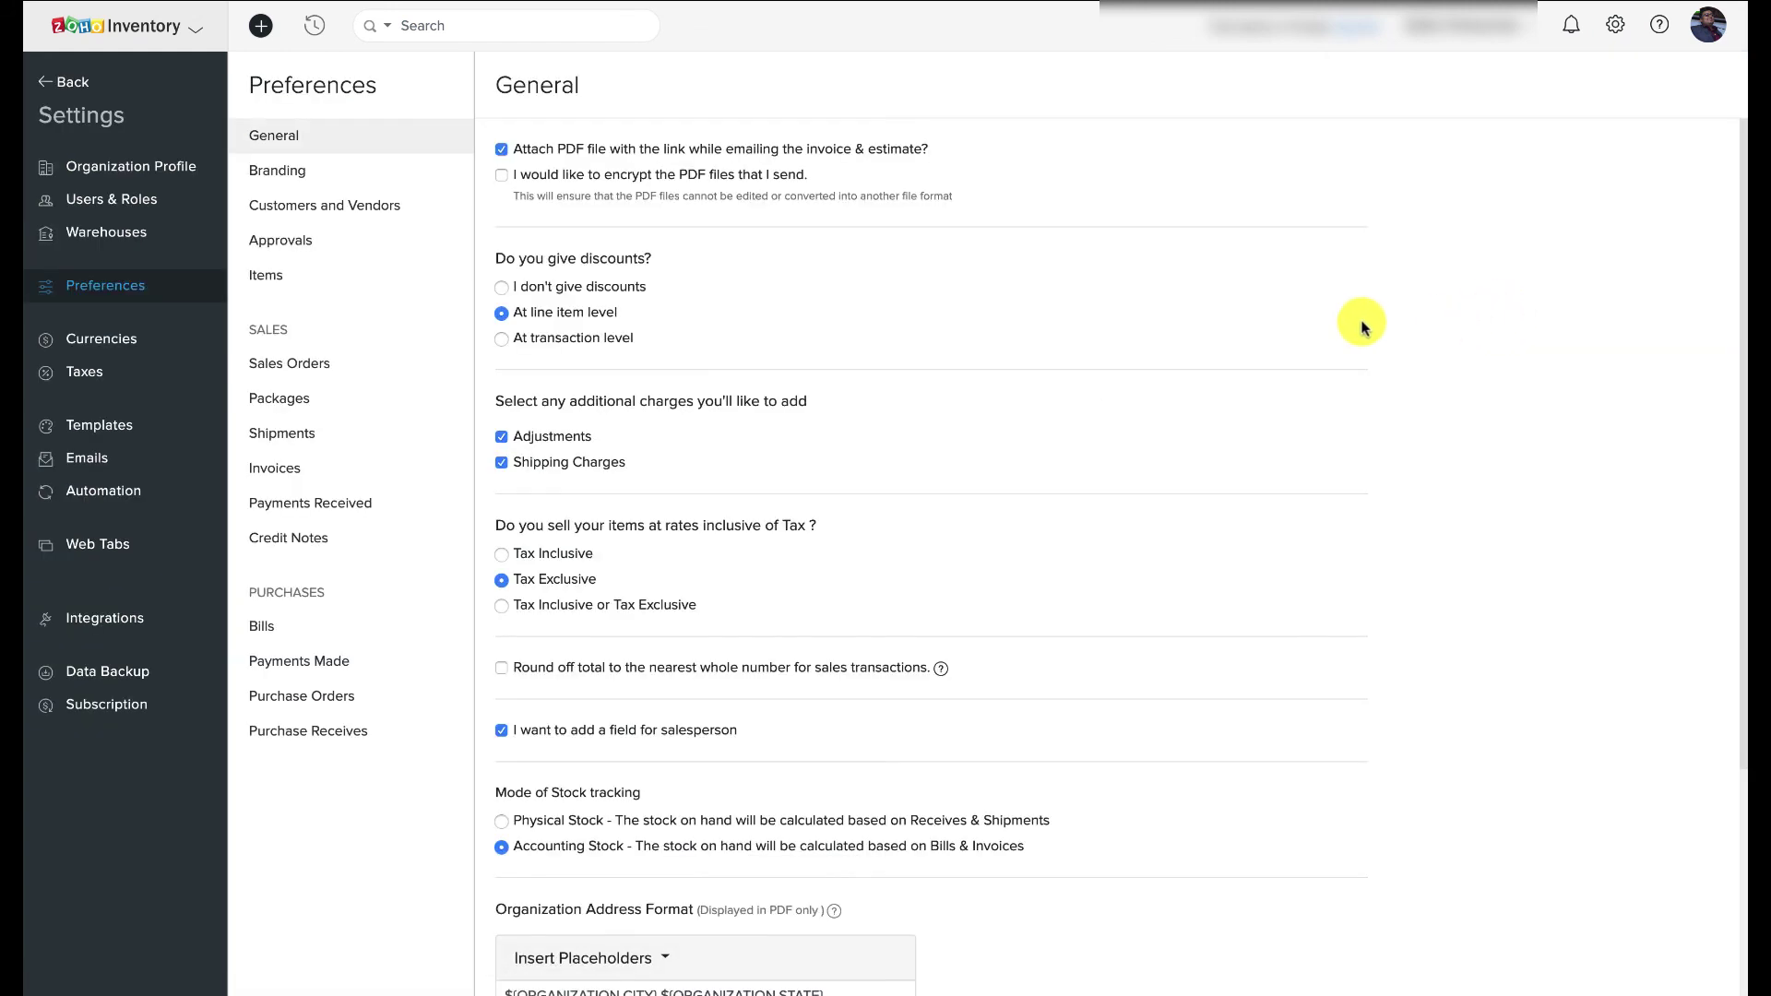
click(278, 287)
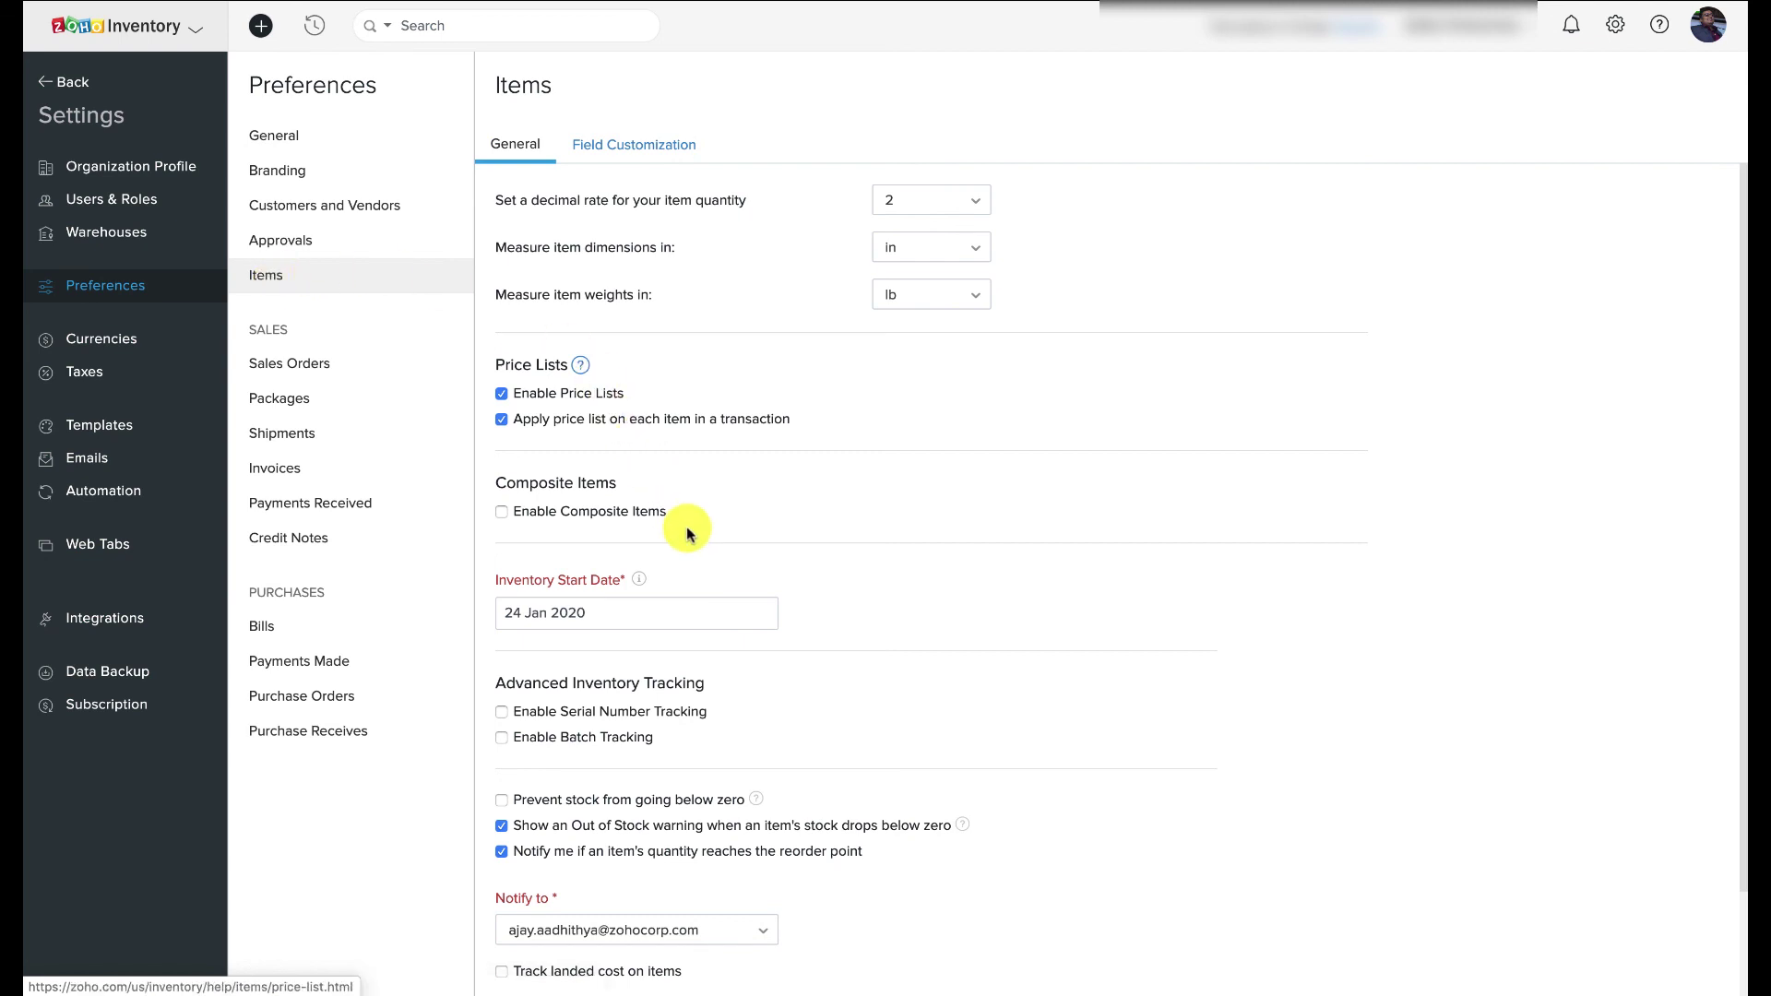
scroll(683, 526, down, 2)
click(502, 427)
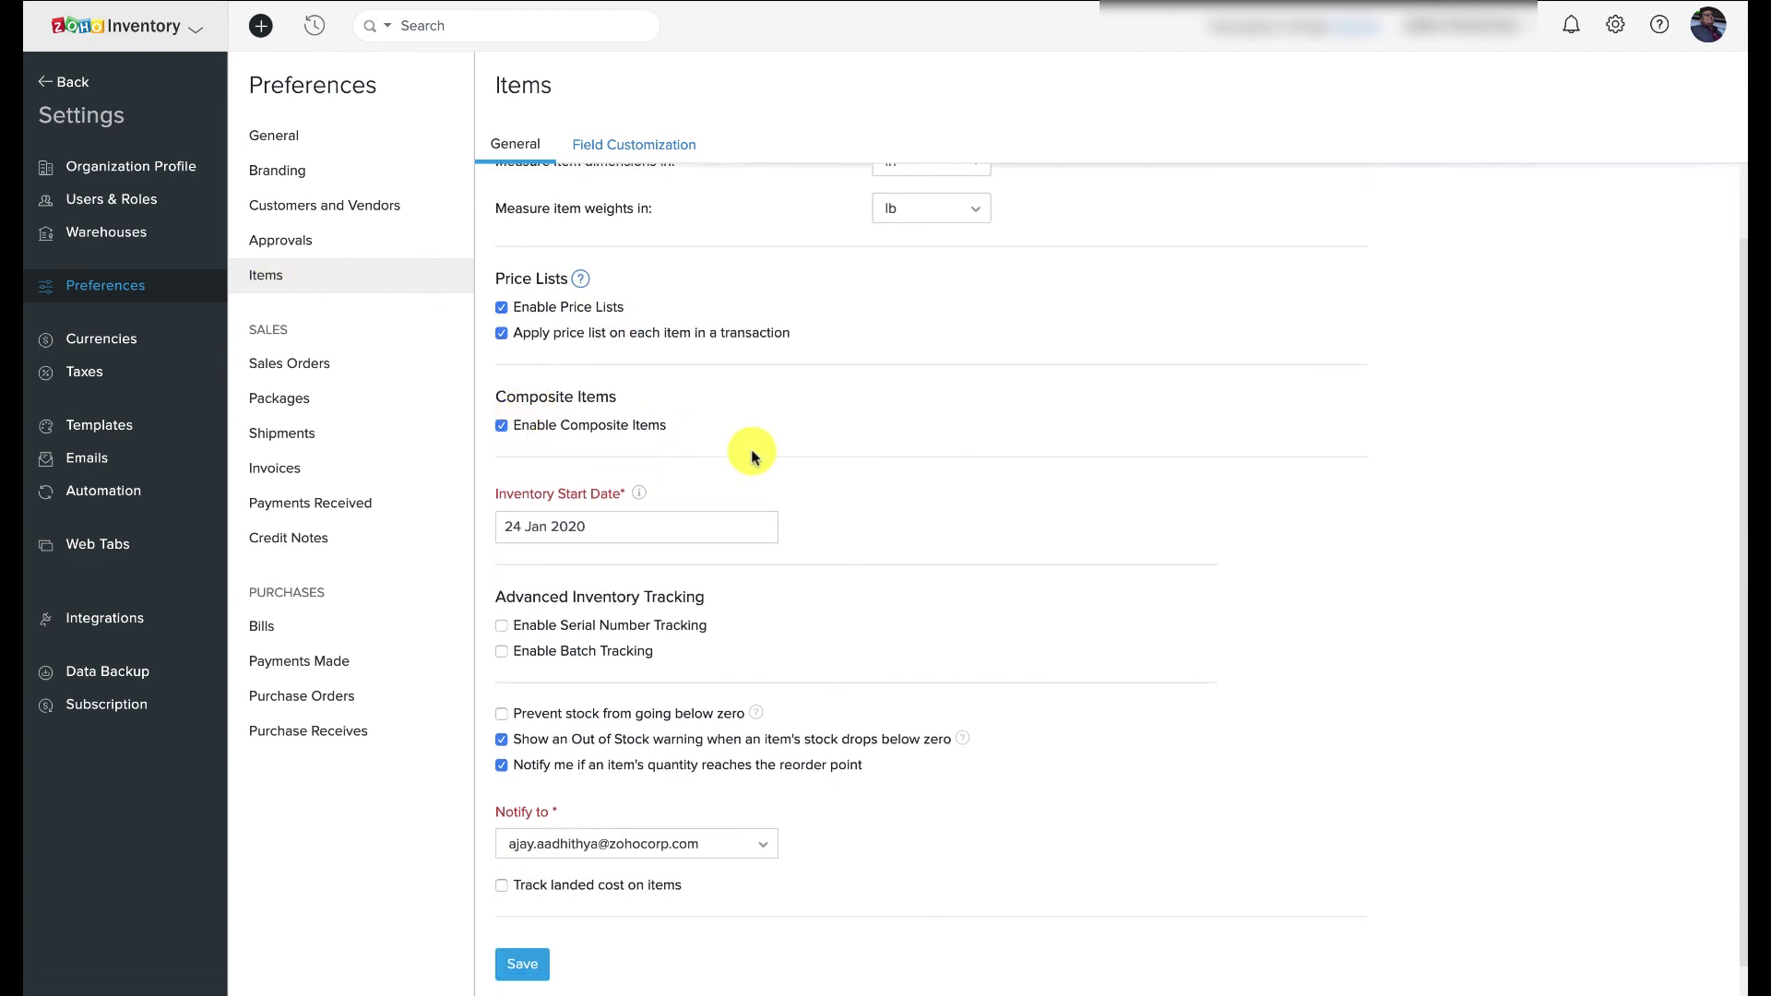
scroll(862, 502, down, 1)
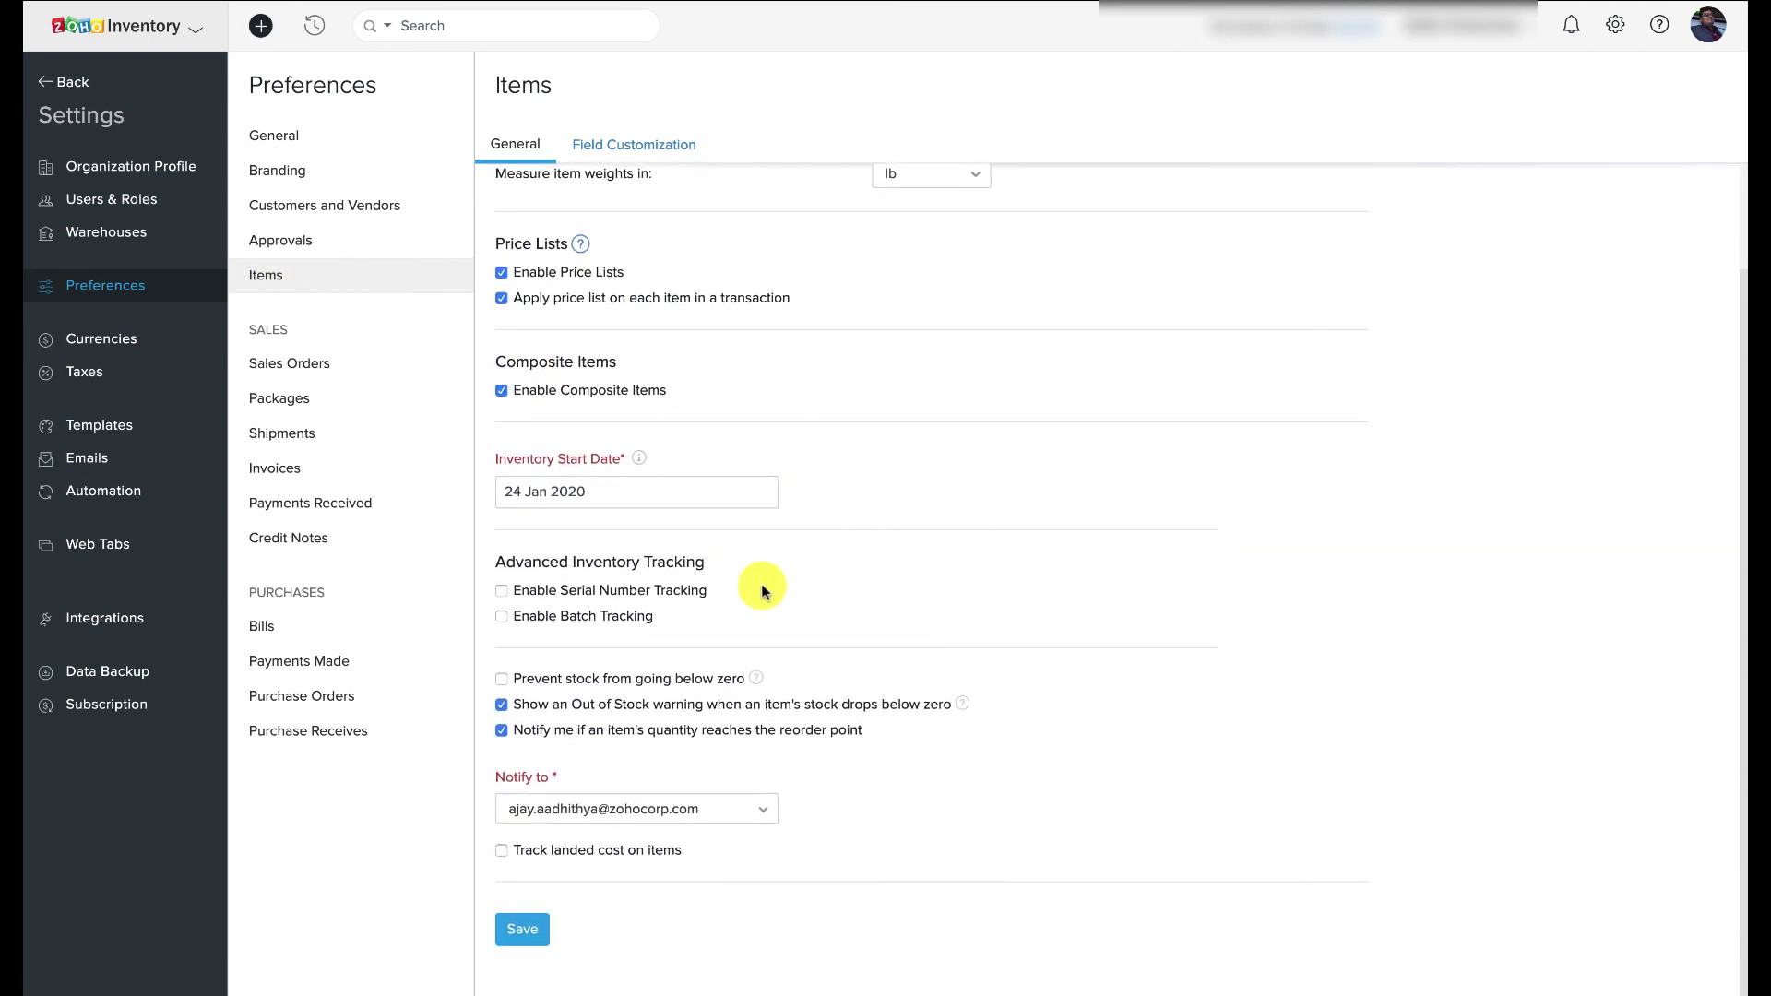
click(518, 931)
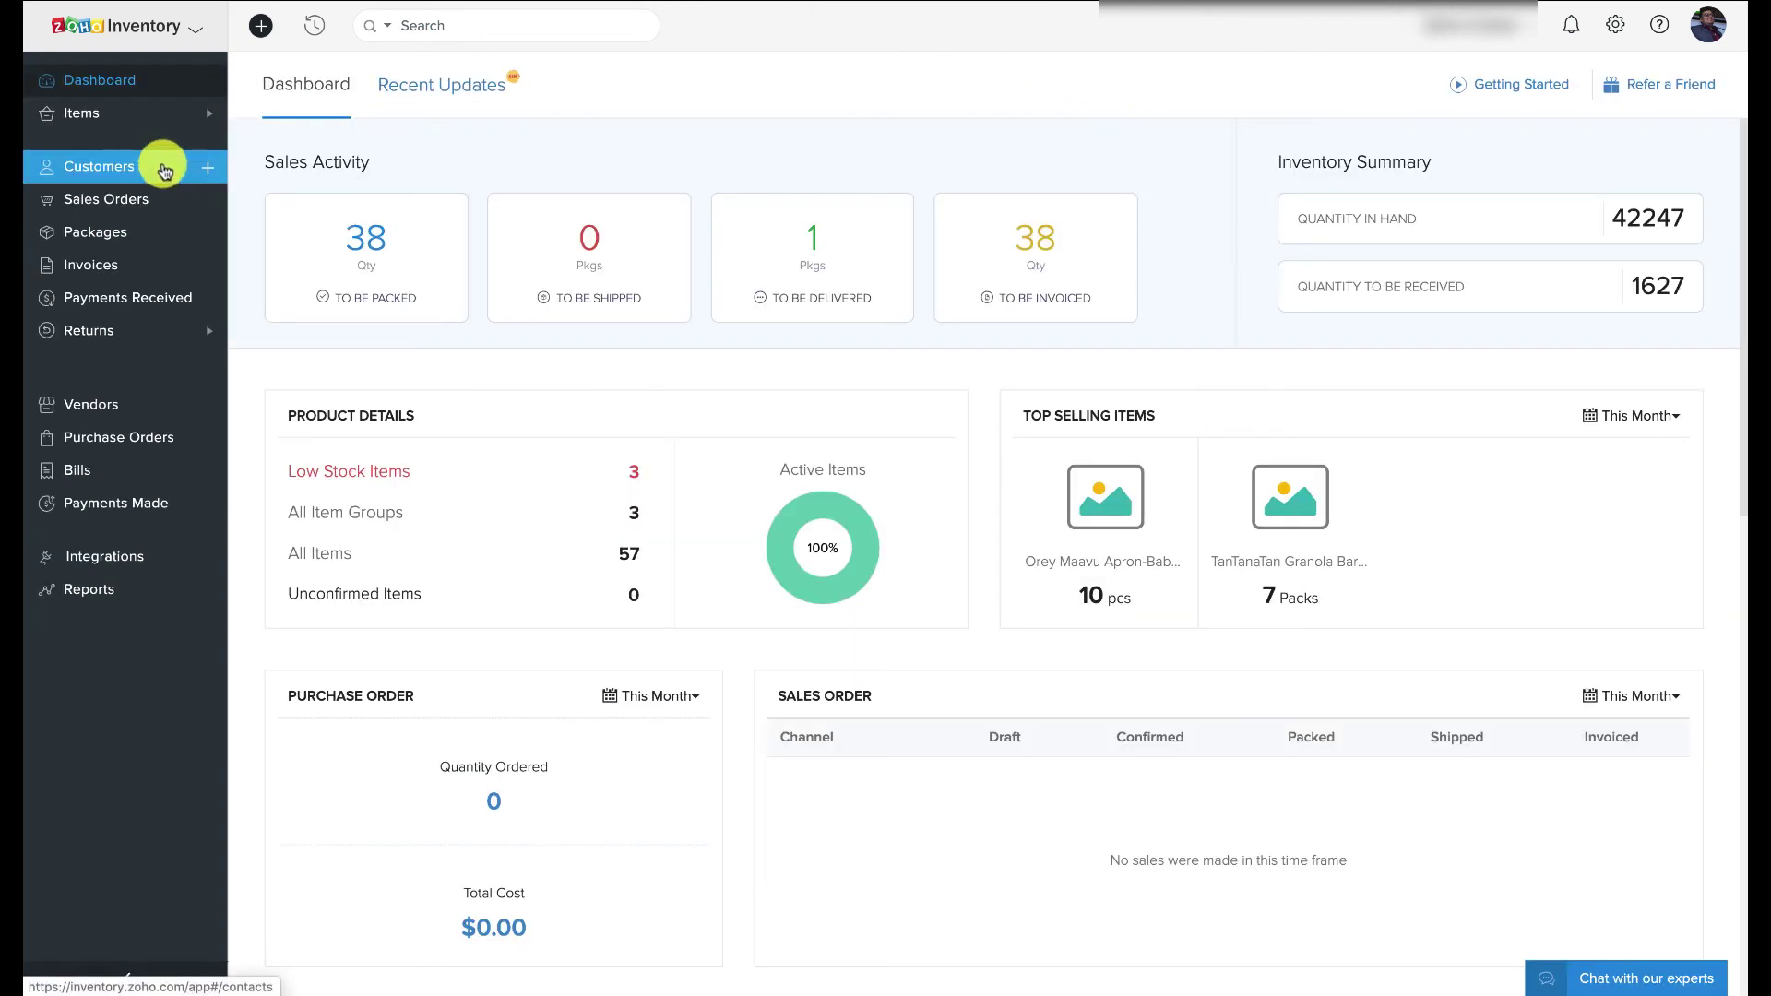
Create a new composite item named "Cool Summer Bundle 1"
click(160, 122)
click(155, 214)
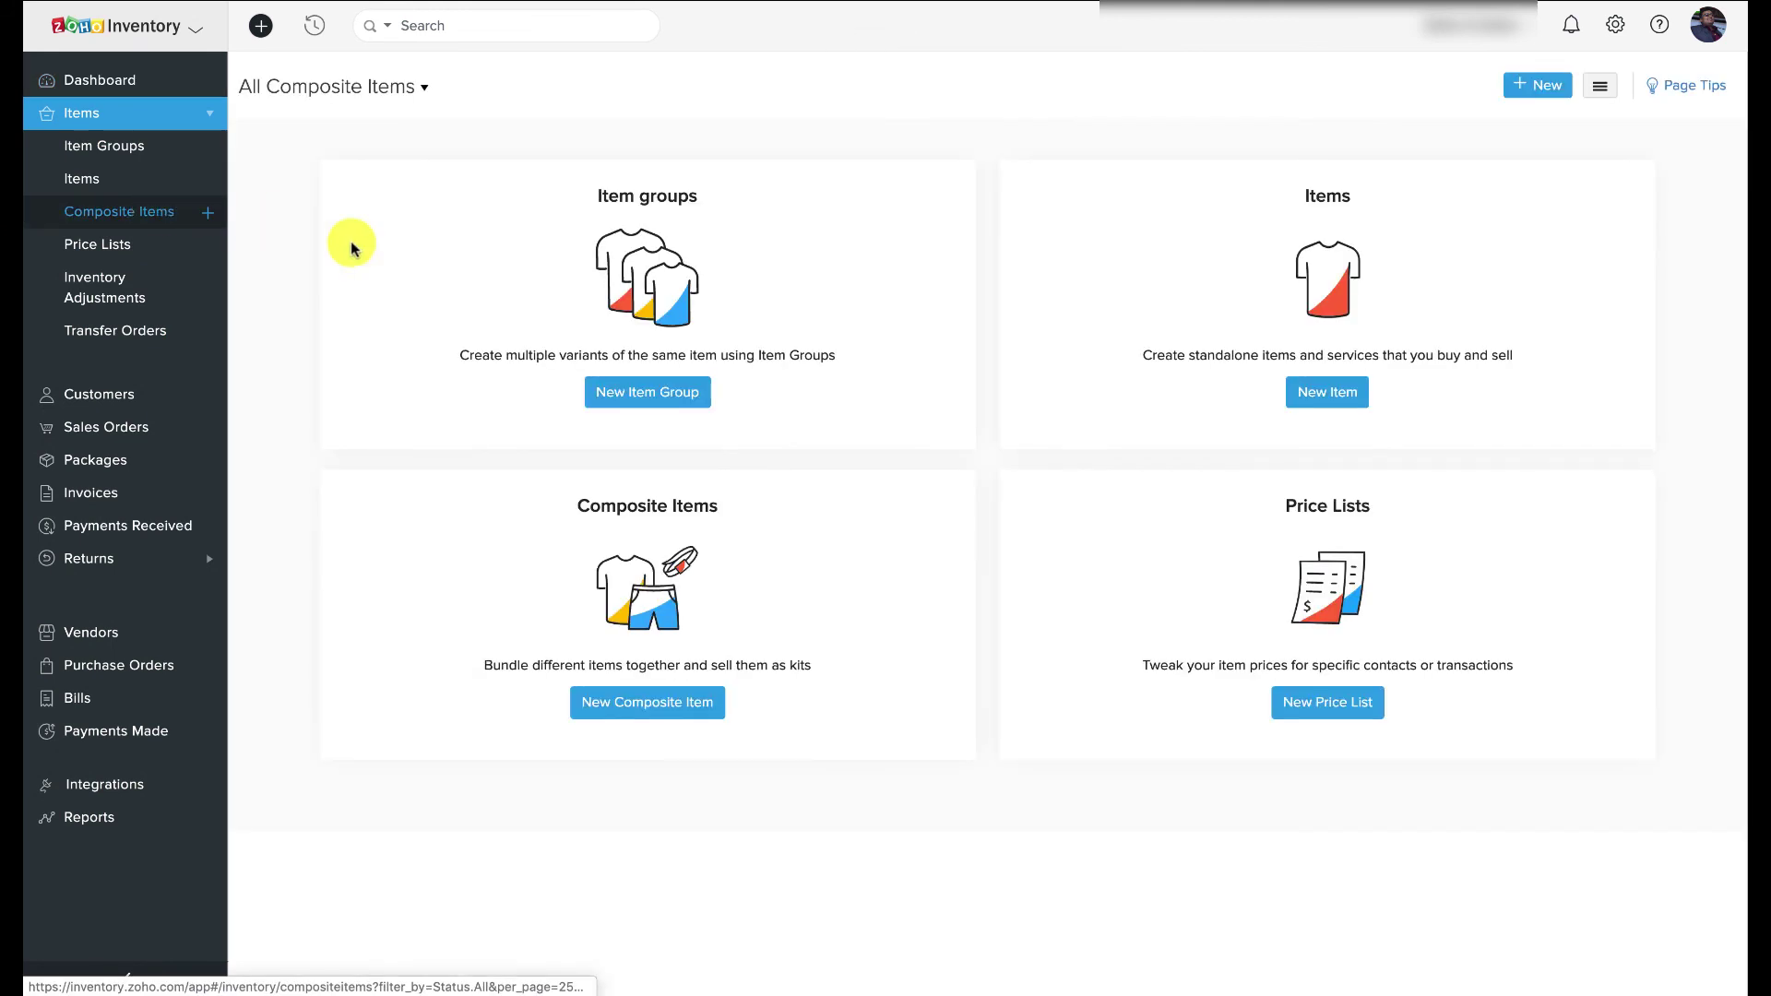
click(1533, 85)
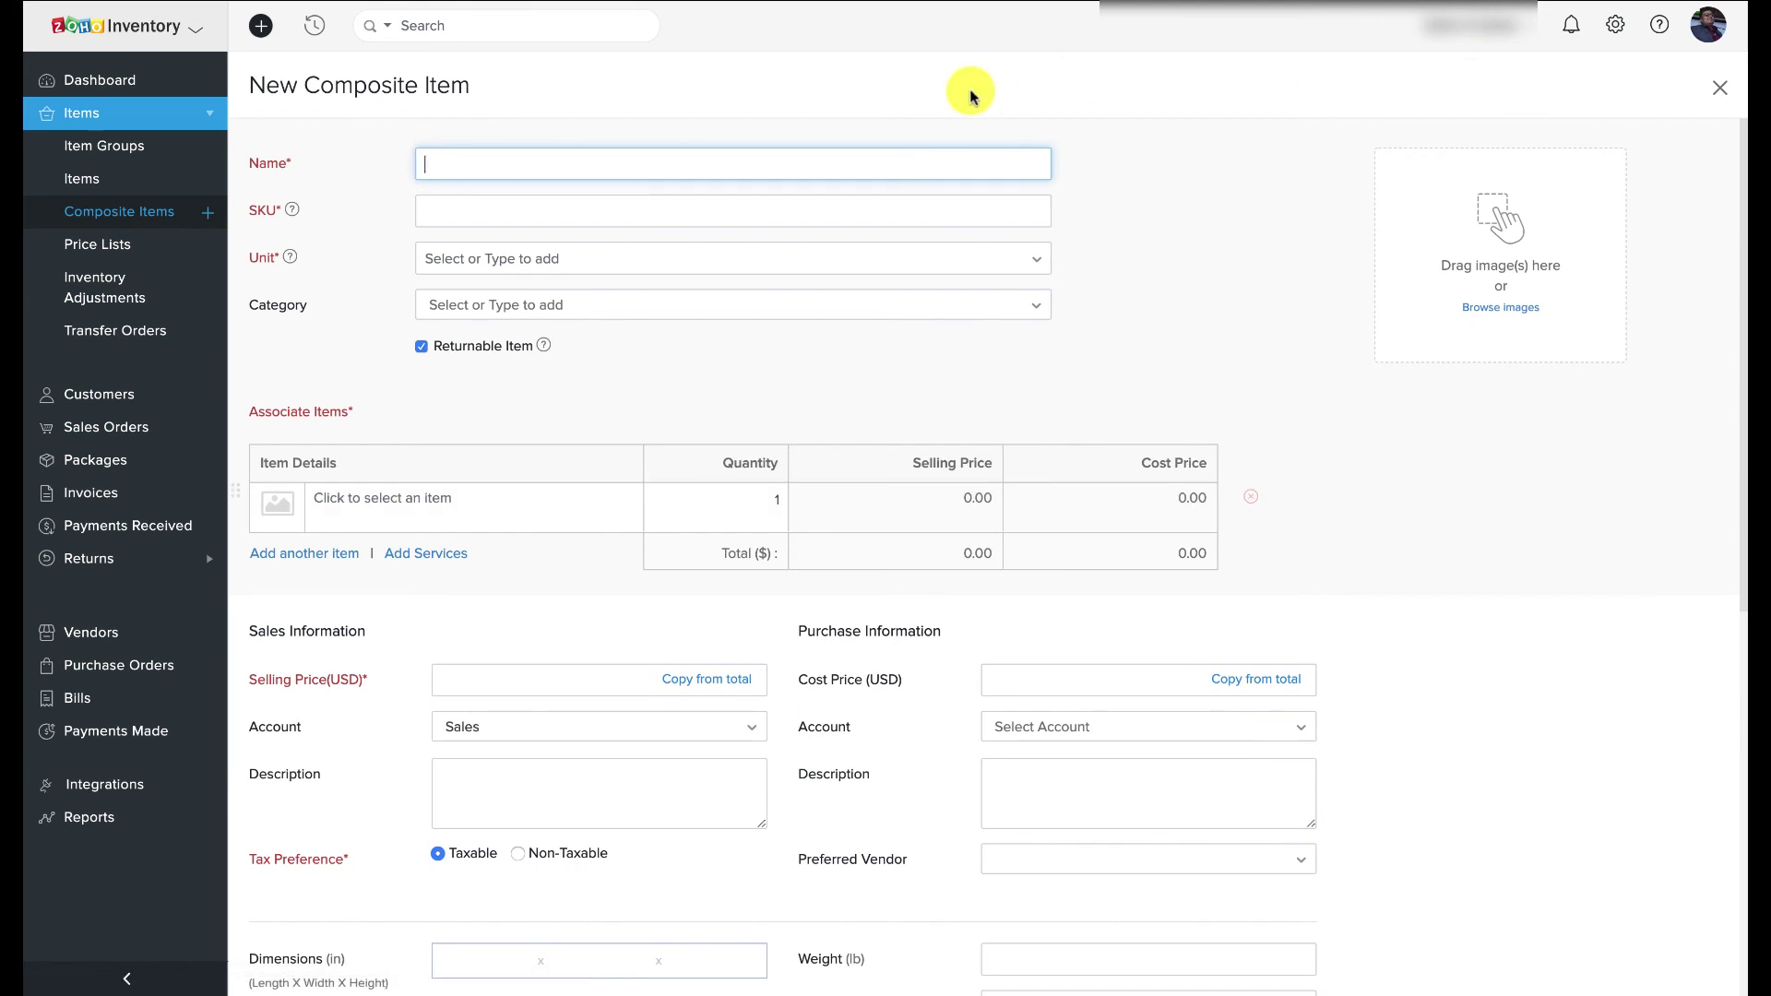
text(Coll)
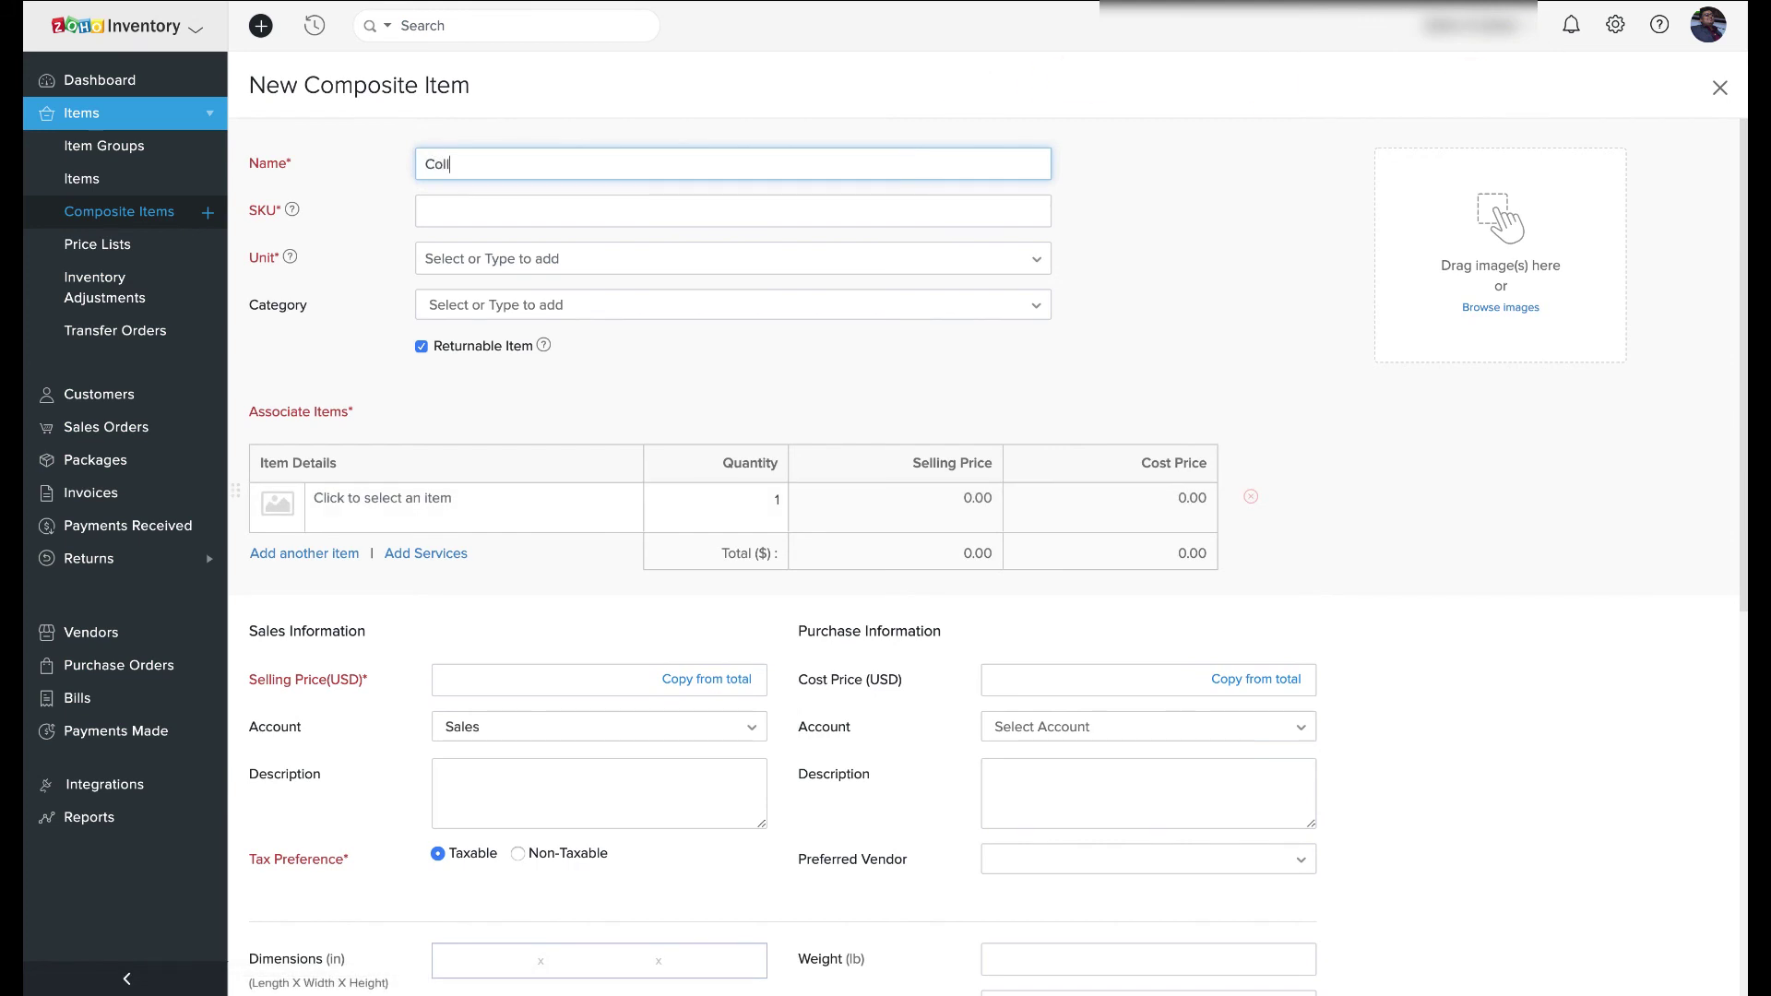
text(ol Summe)
text(r Bubbl)
key(BackSpace)
key(BackSpace)
key(BackSpace)
text(ndle 1)
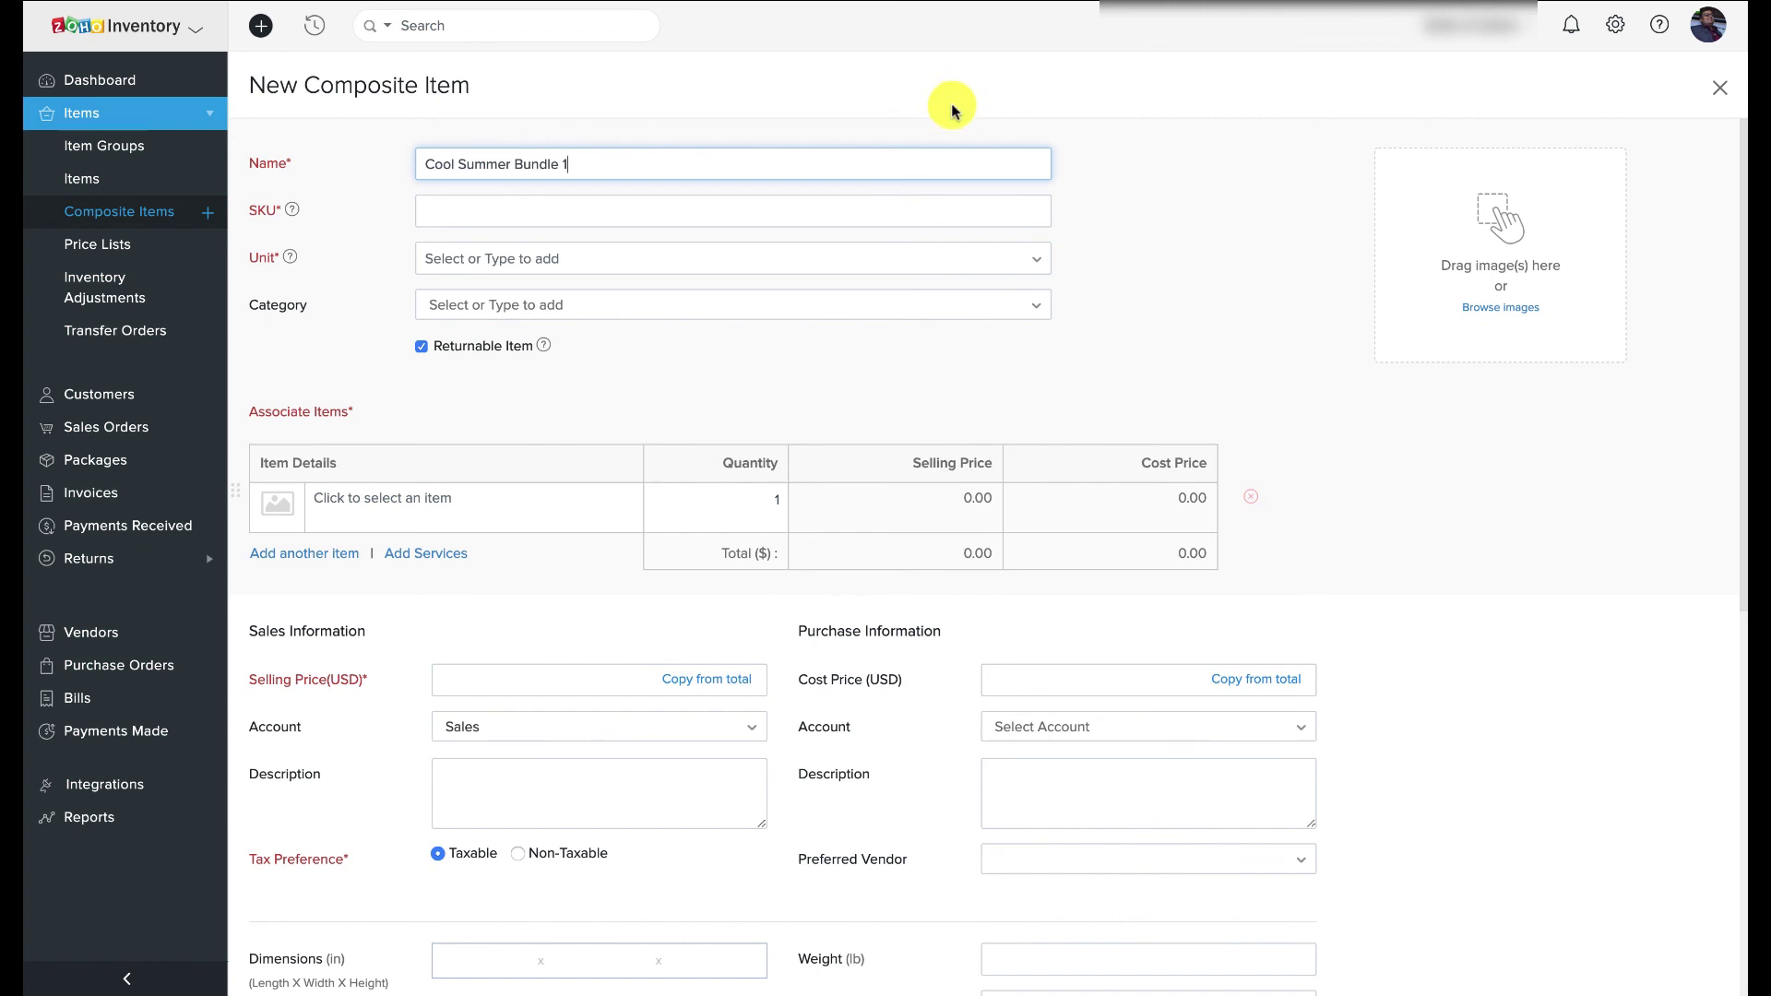
Give the composite item the SKU CSB001 and the unit box
click(863, 201)
text(CSB001)
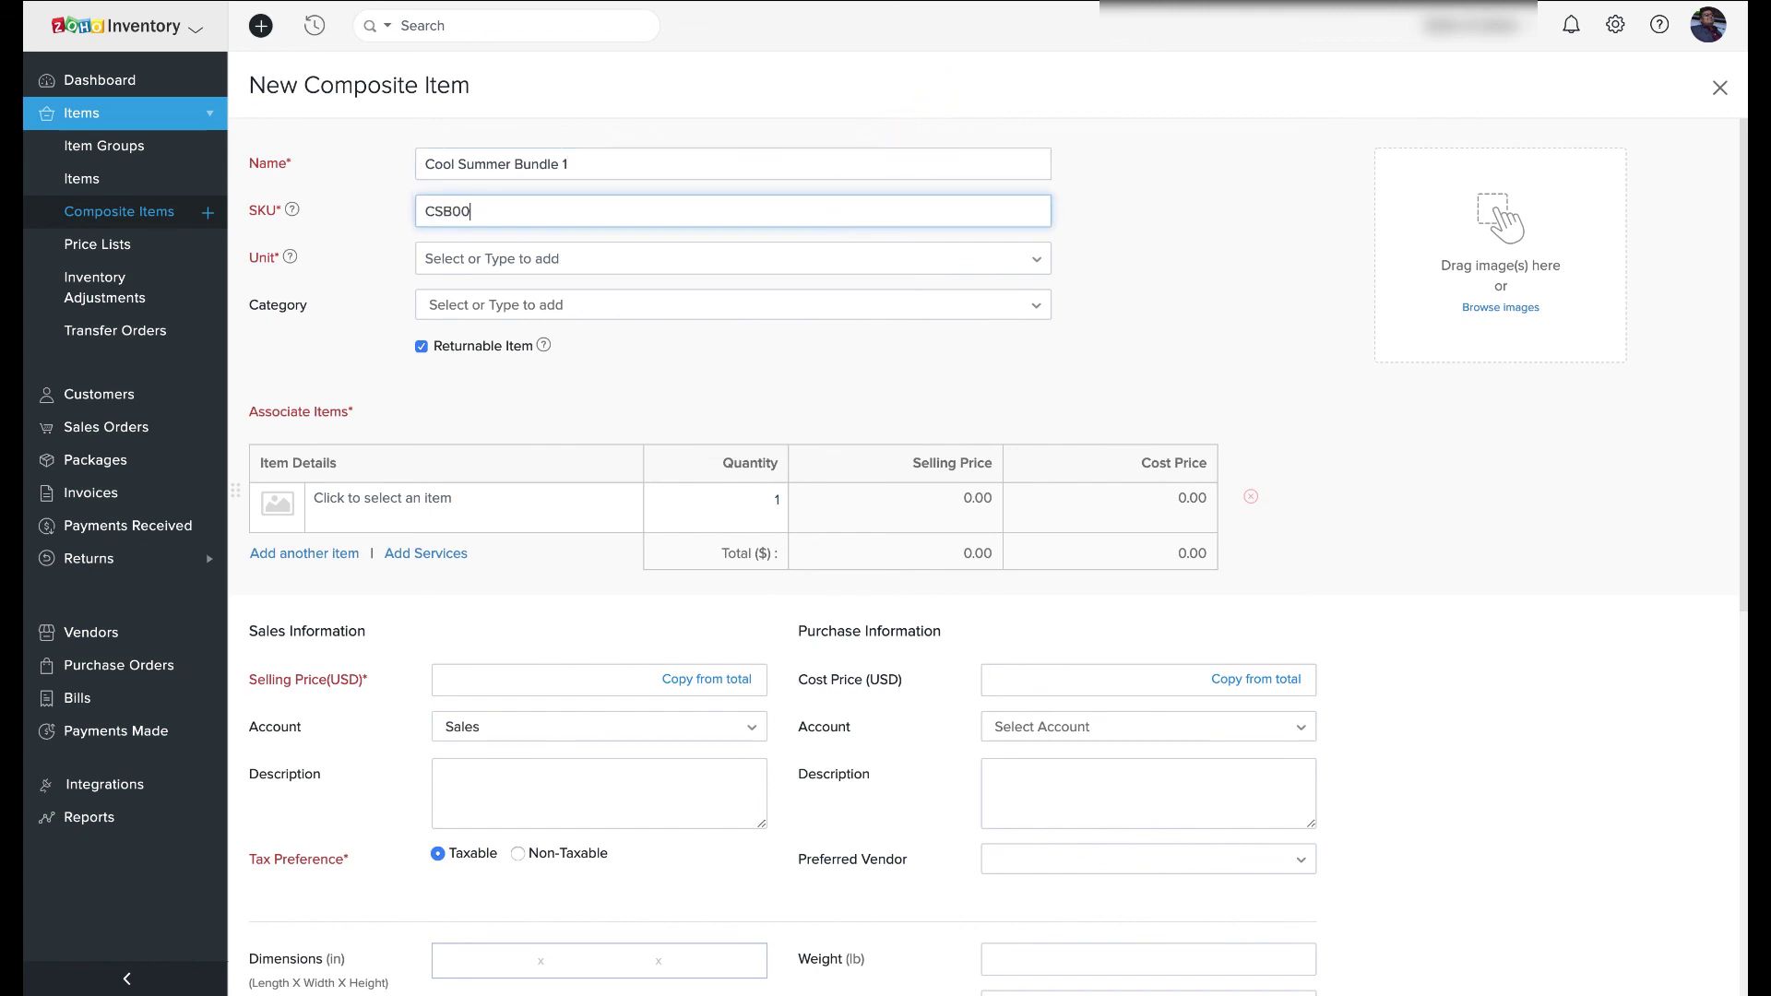
click(822, 266)
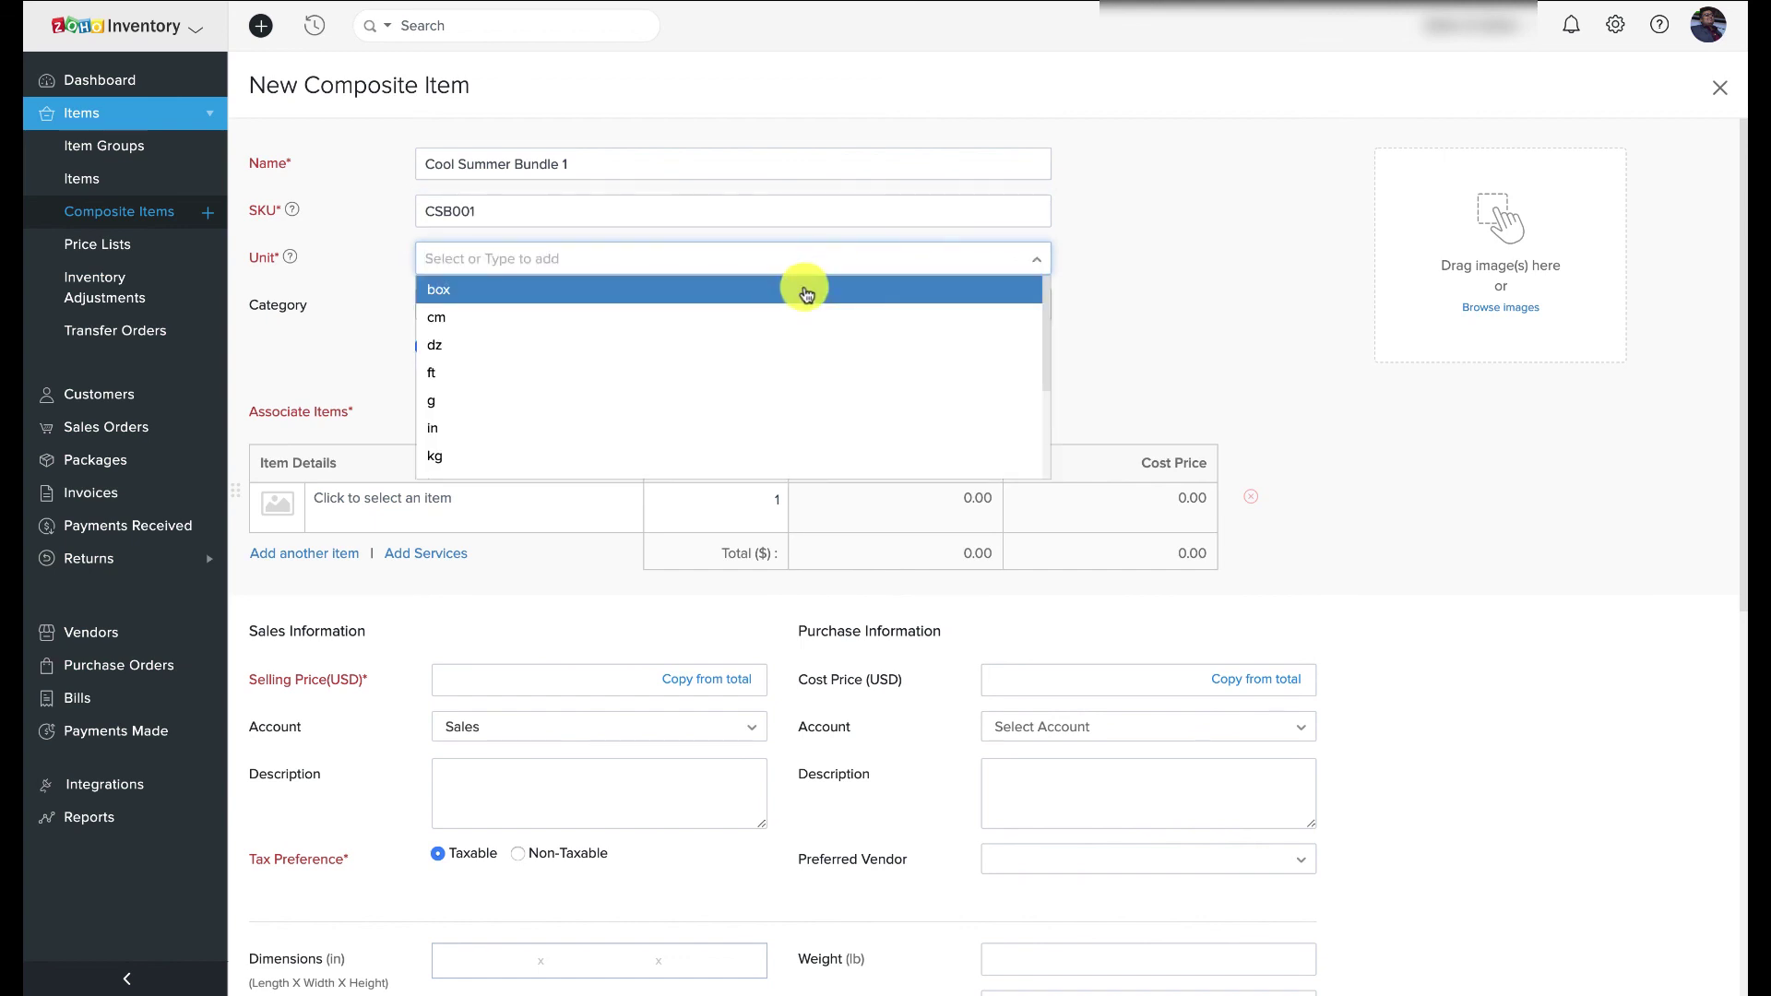
click(802, 291)
Associate Baracuda Summer Shorts, Hawaii shirts and Winter scarf with the composite item
scroll(735, 355, down, 2)
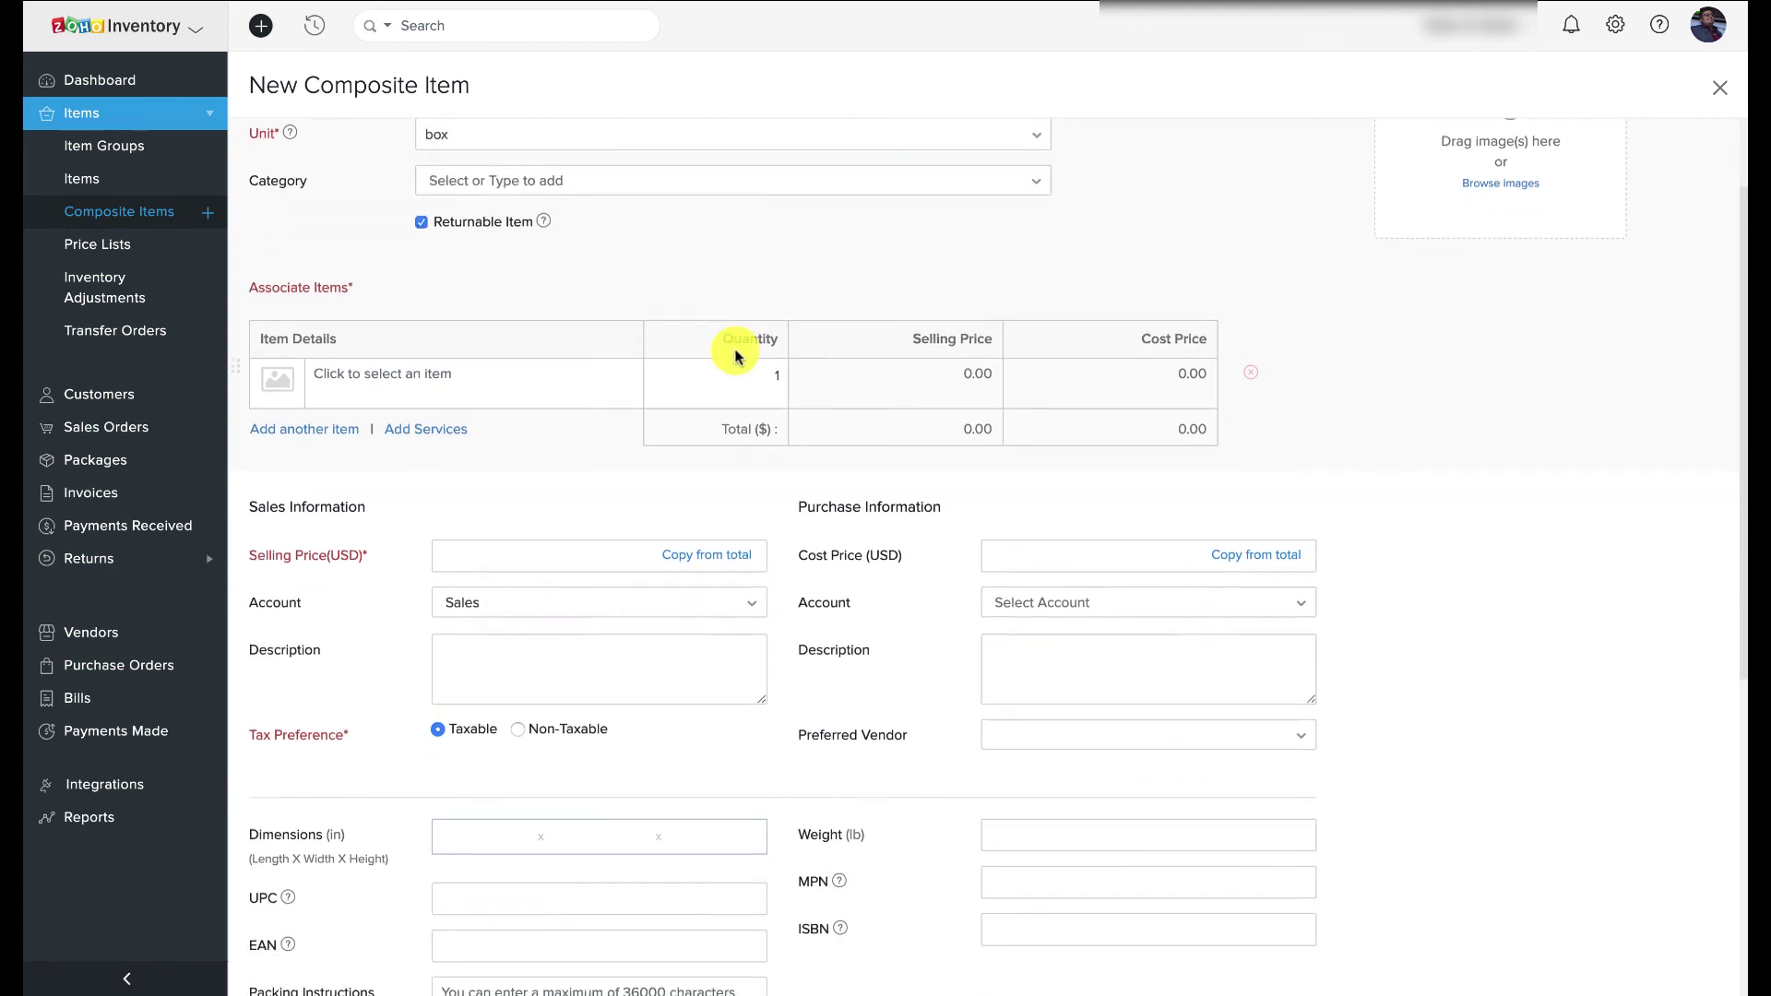
click(577, 360)
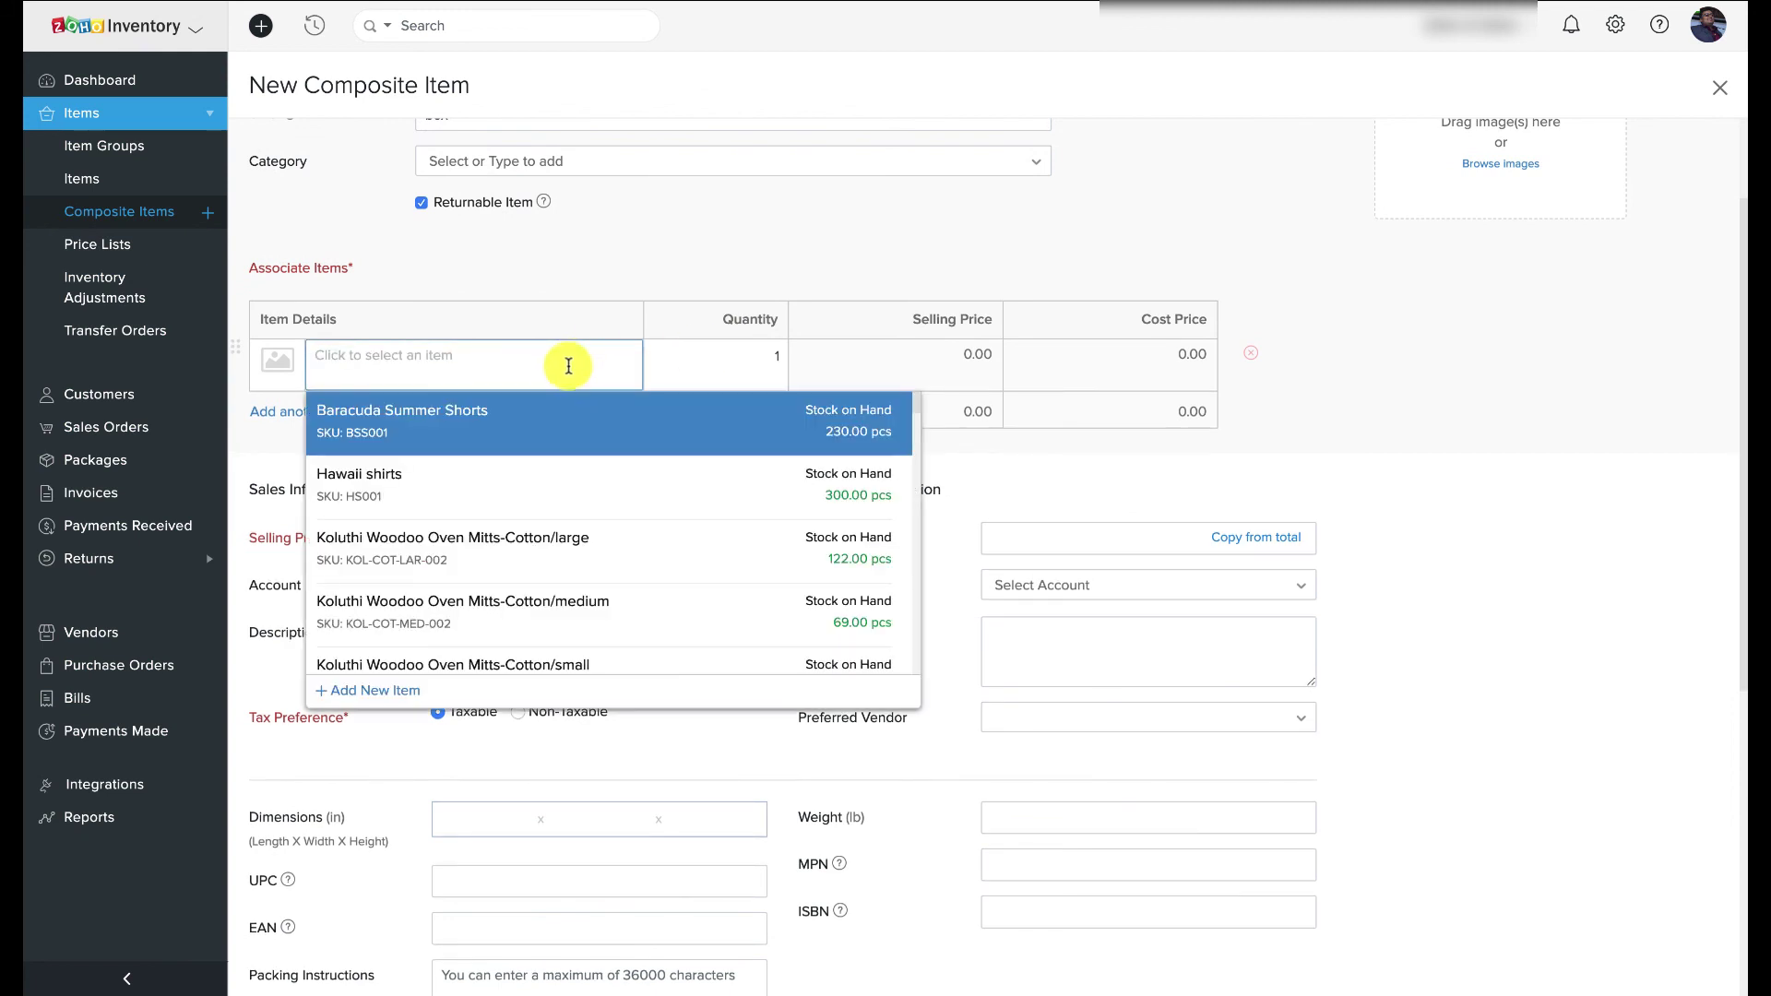
click(549, 415)
click(467, 440)
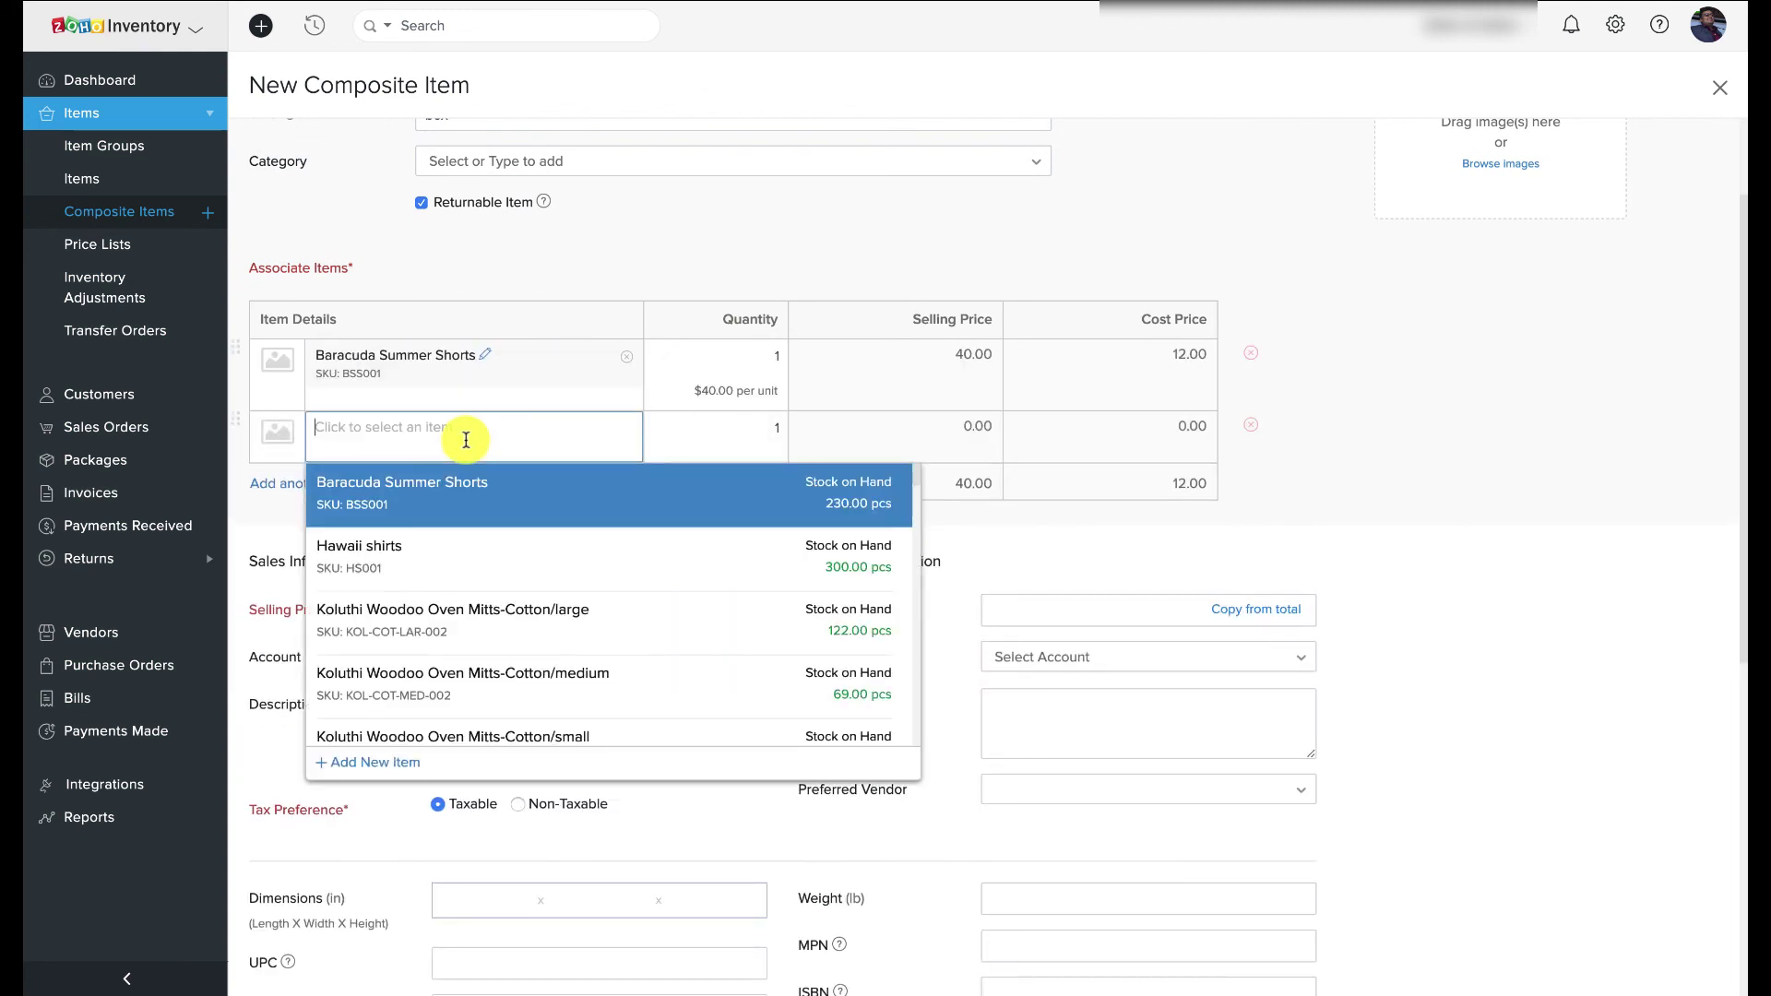
click(461, 550)
click(436, 496)
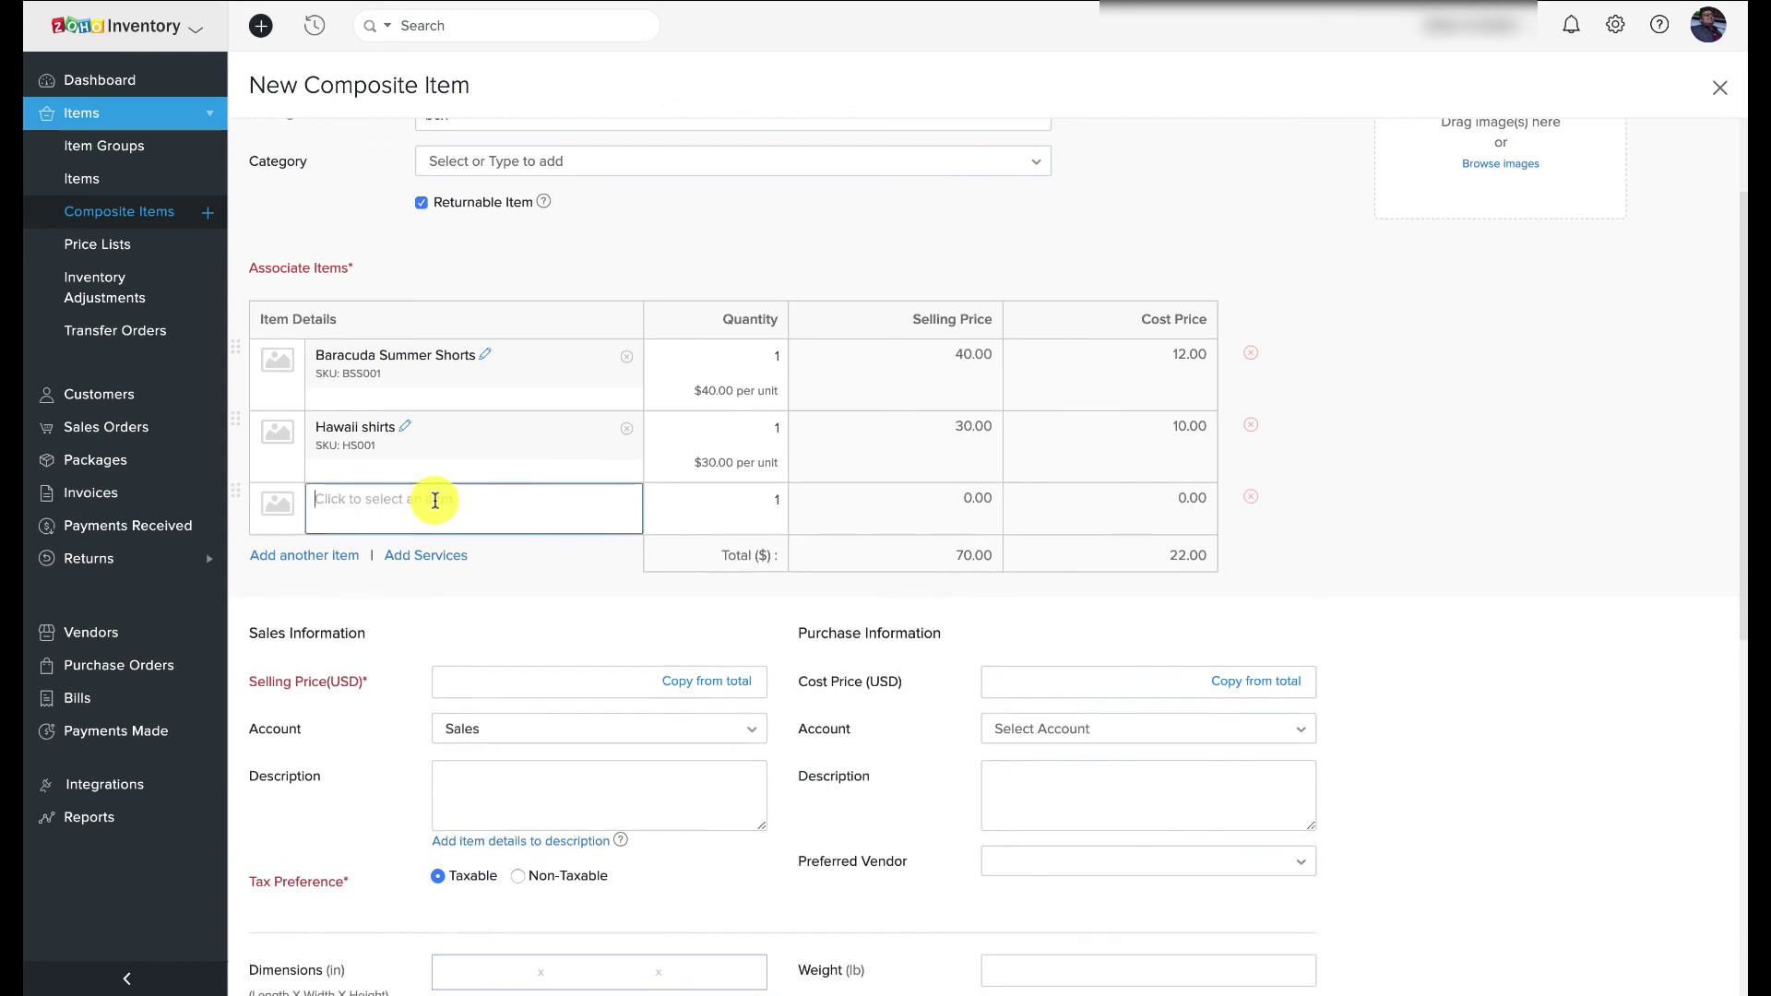
text(win)
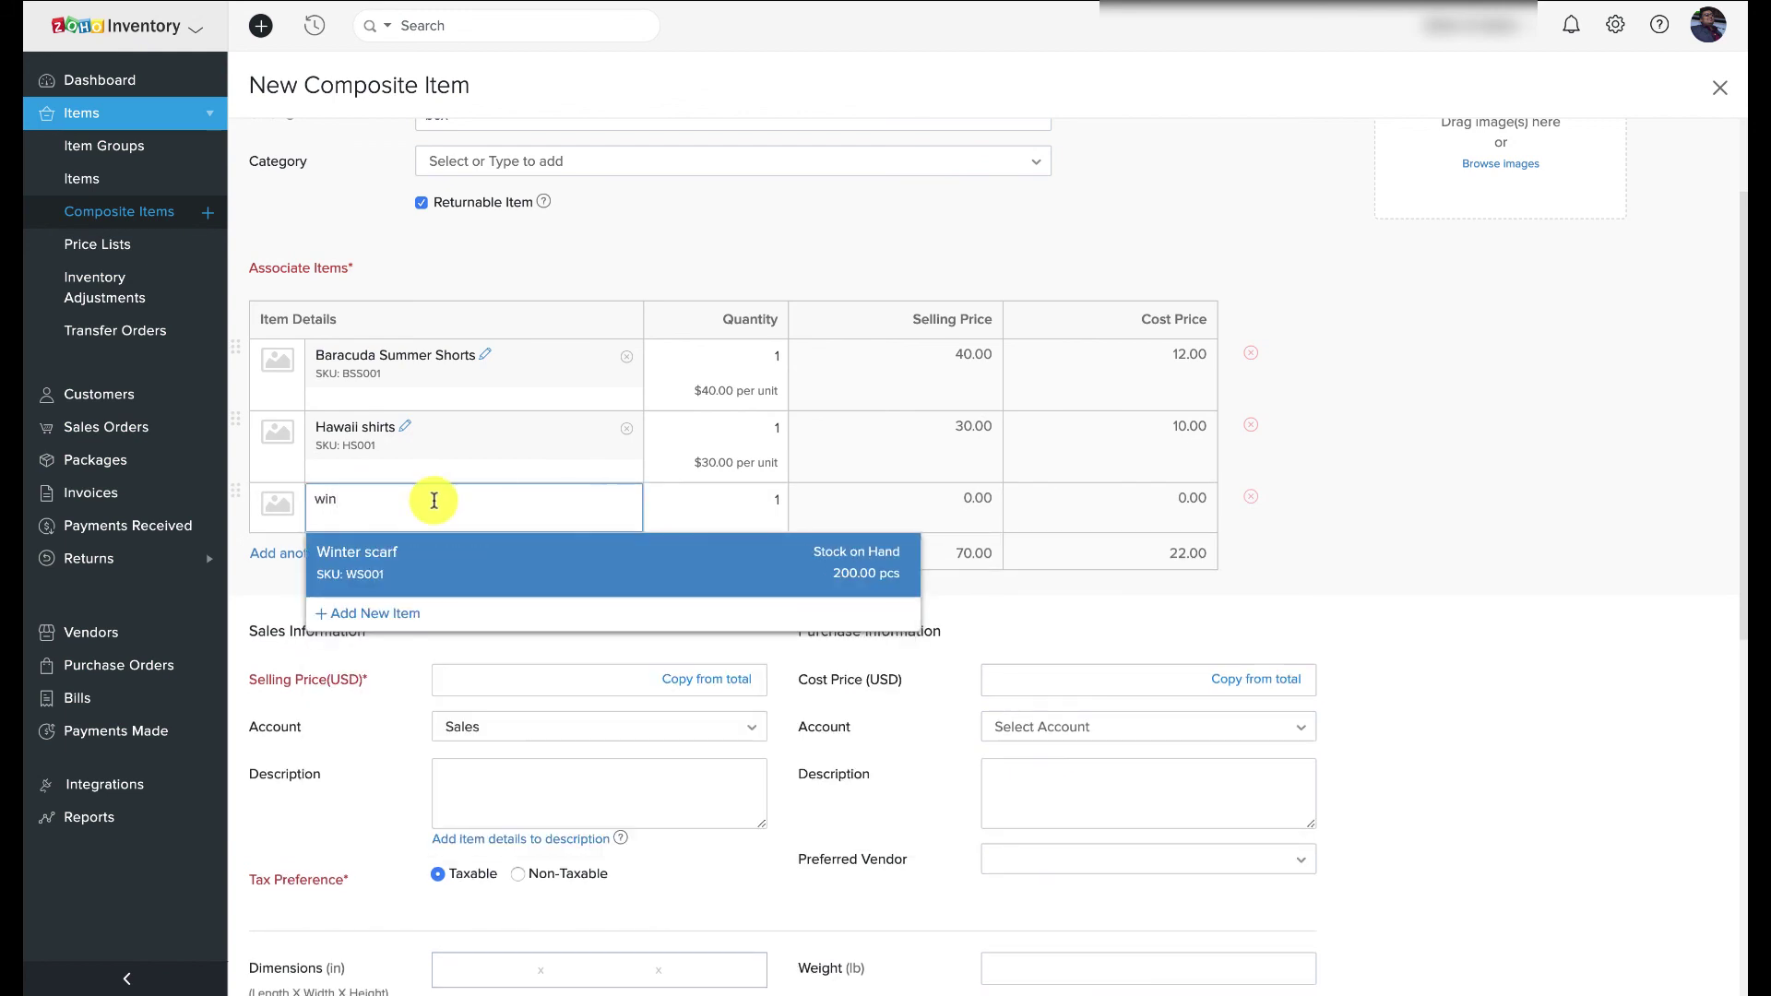
click(415, 558)
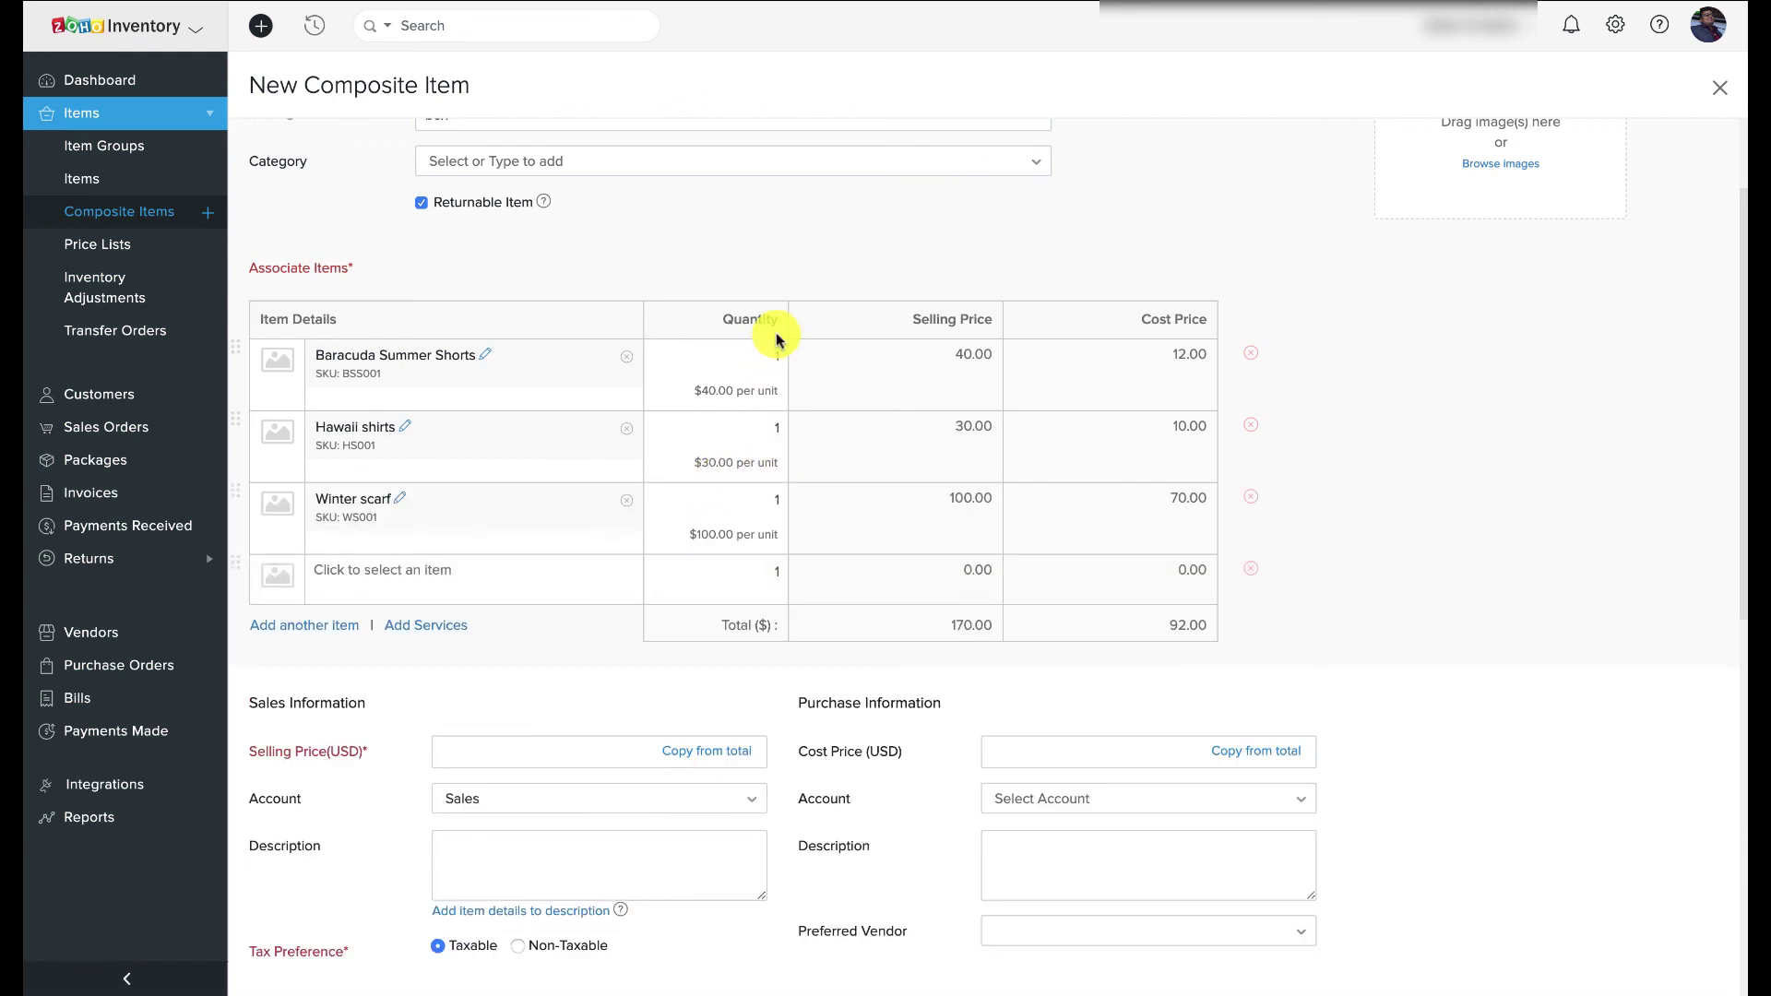
Set the bundle quantities to 2 for Winter scarf, 3 for Hawaii shirts and 3 for Baracuda Summer Shorts
click(779, 500)
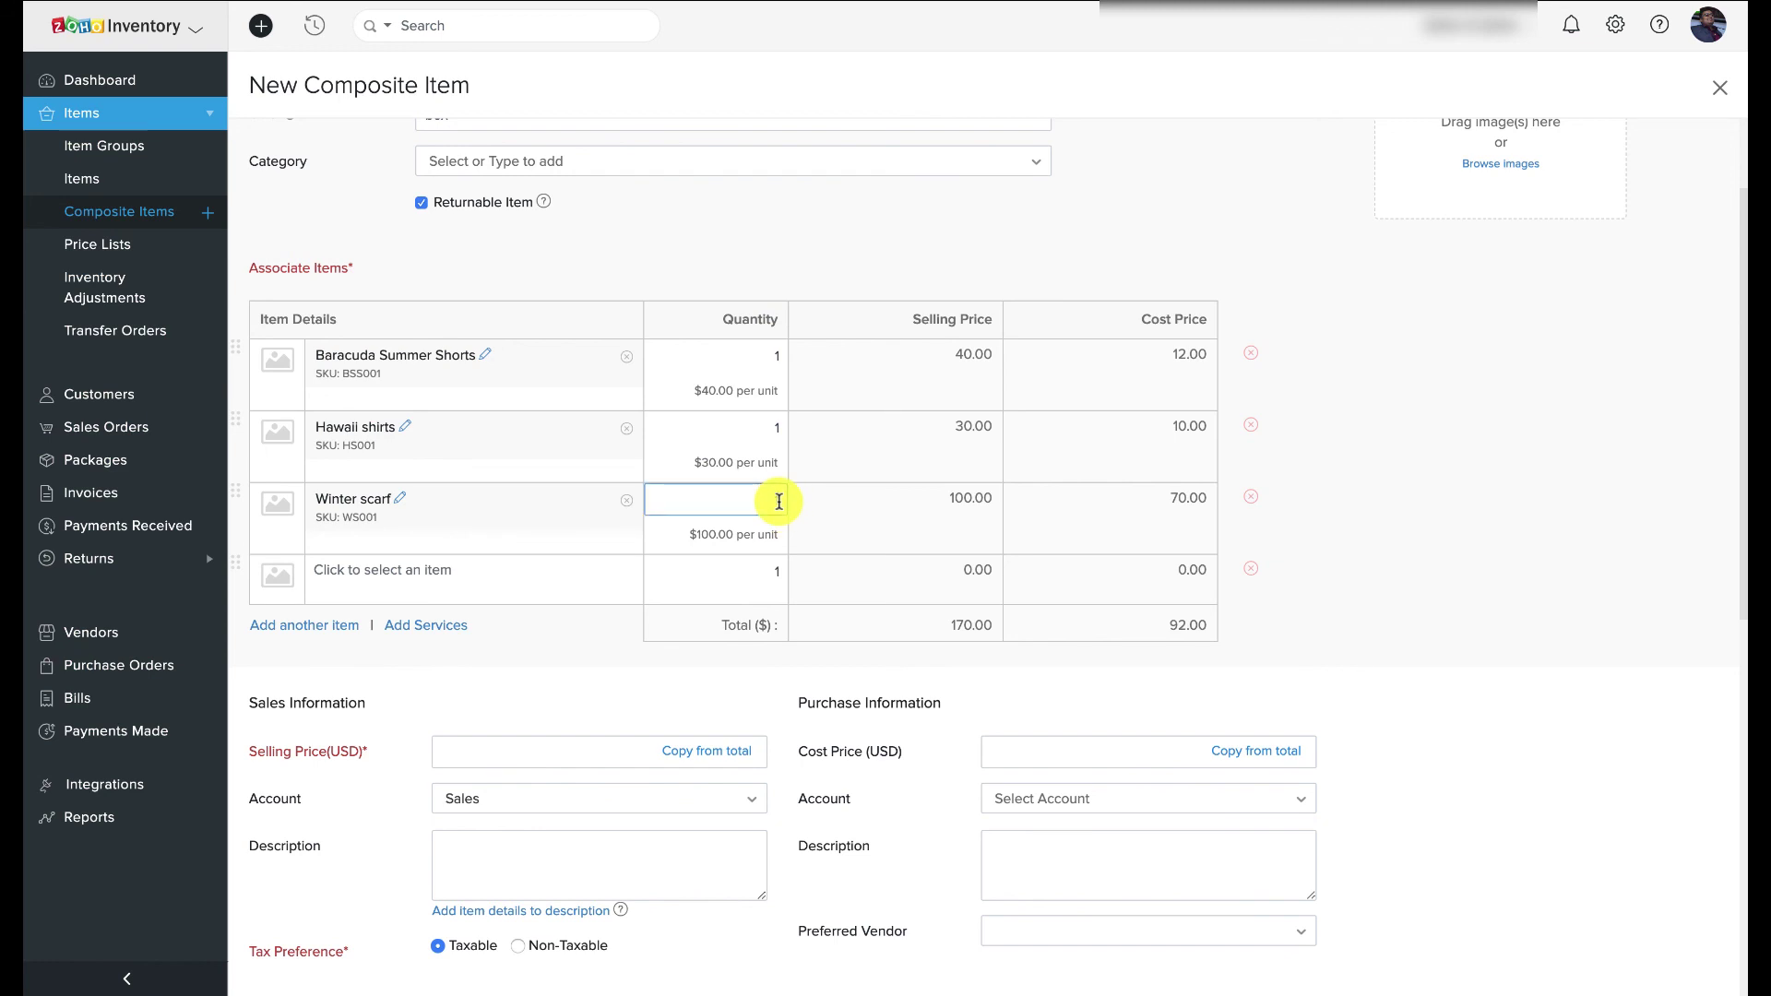
text(2)
click(779, 427)
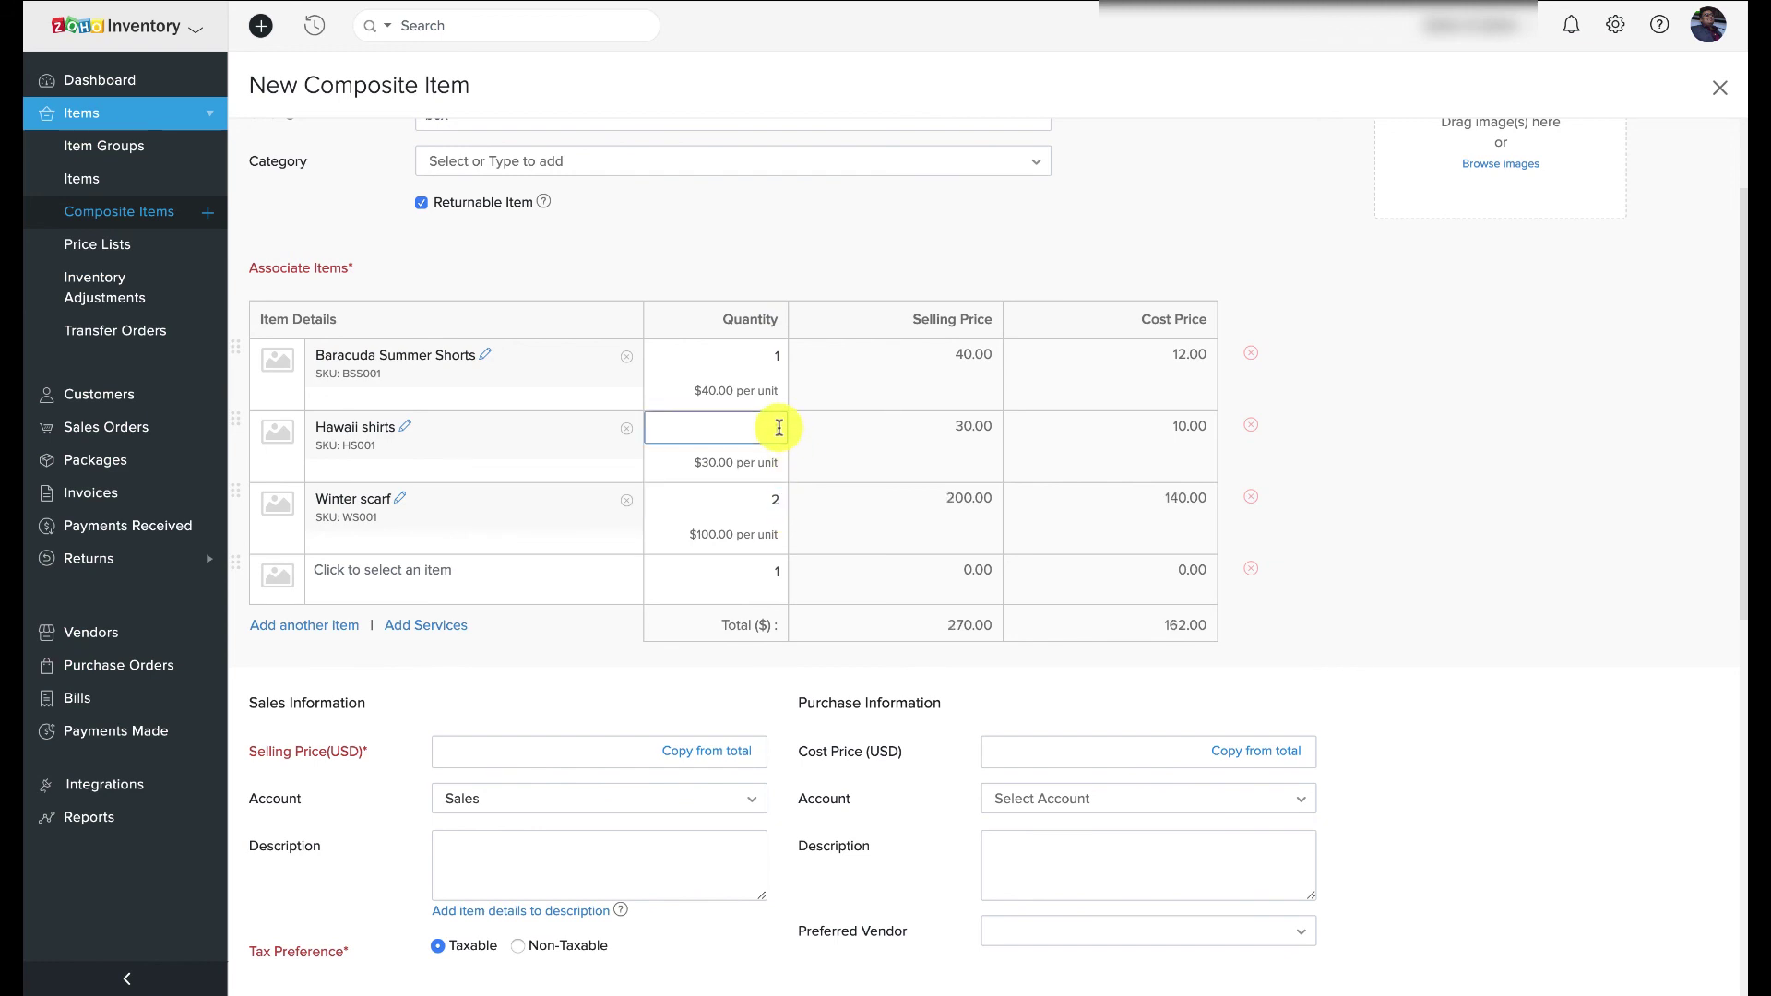
text(3)
click(781, 362)
text(3)
click(971, 236)
Copy the cost price from the associated items' total and set the selling price to 360 USD
scroll(964, 244, down, 2)
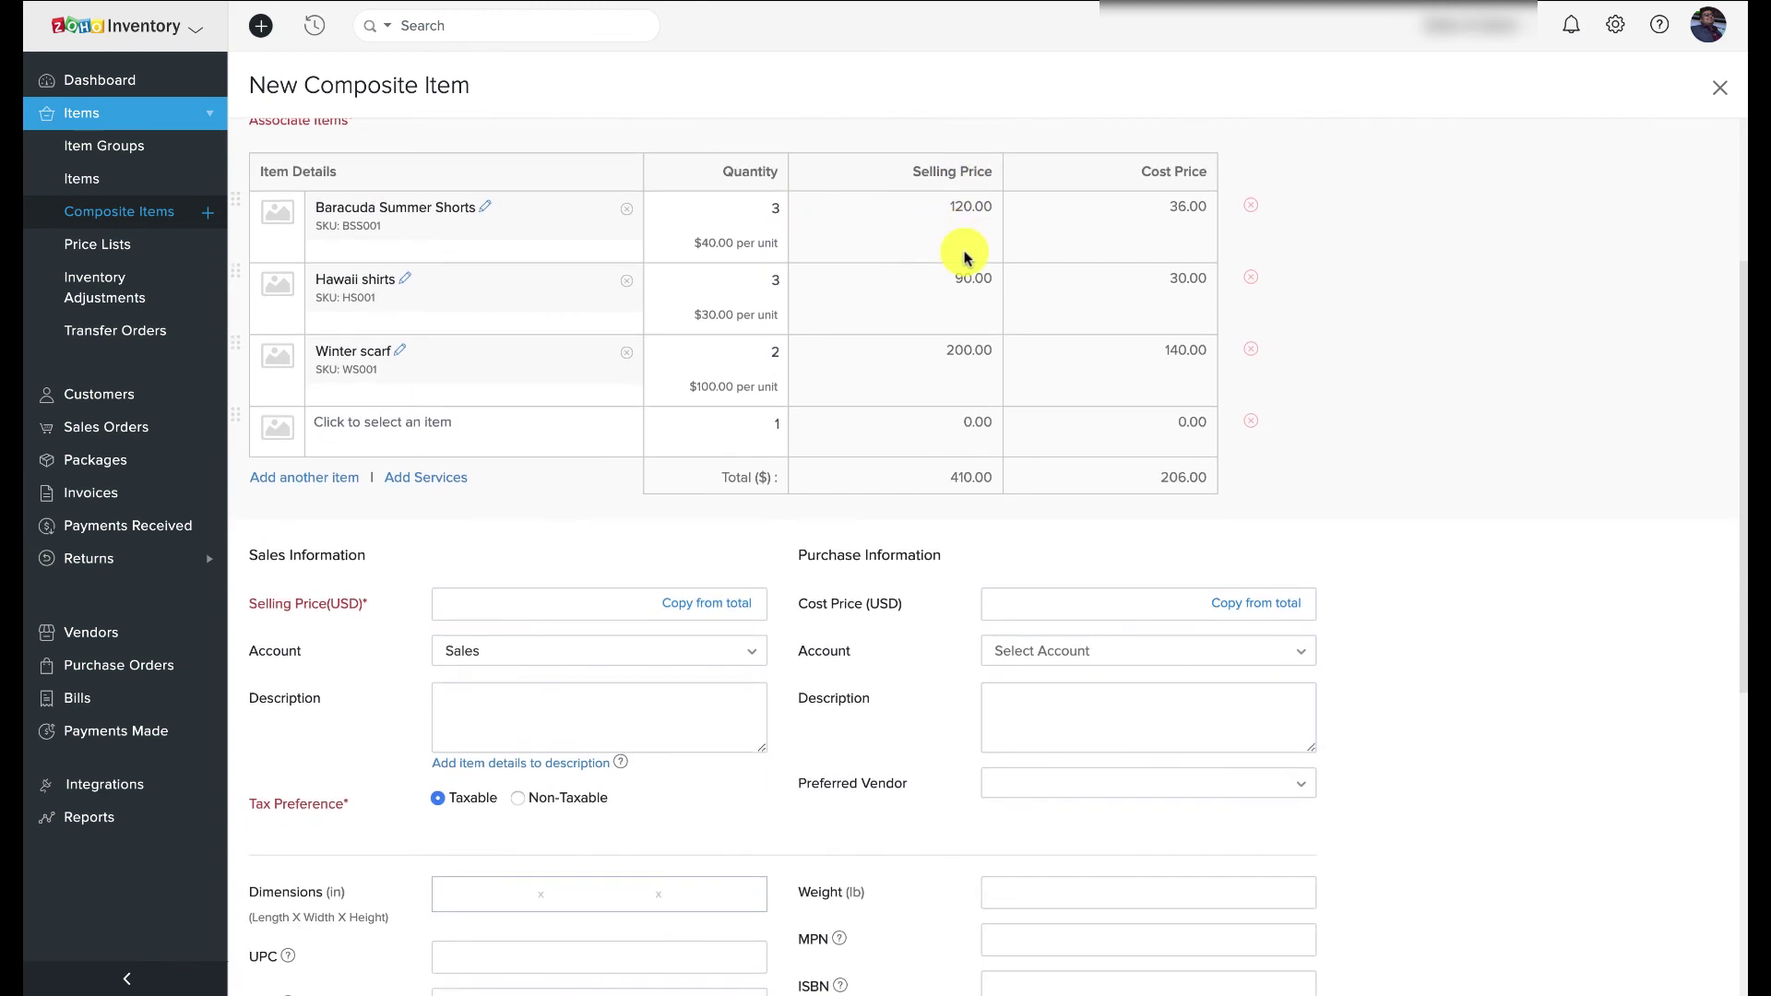
click(693, 602)
click(1294, 603)
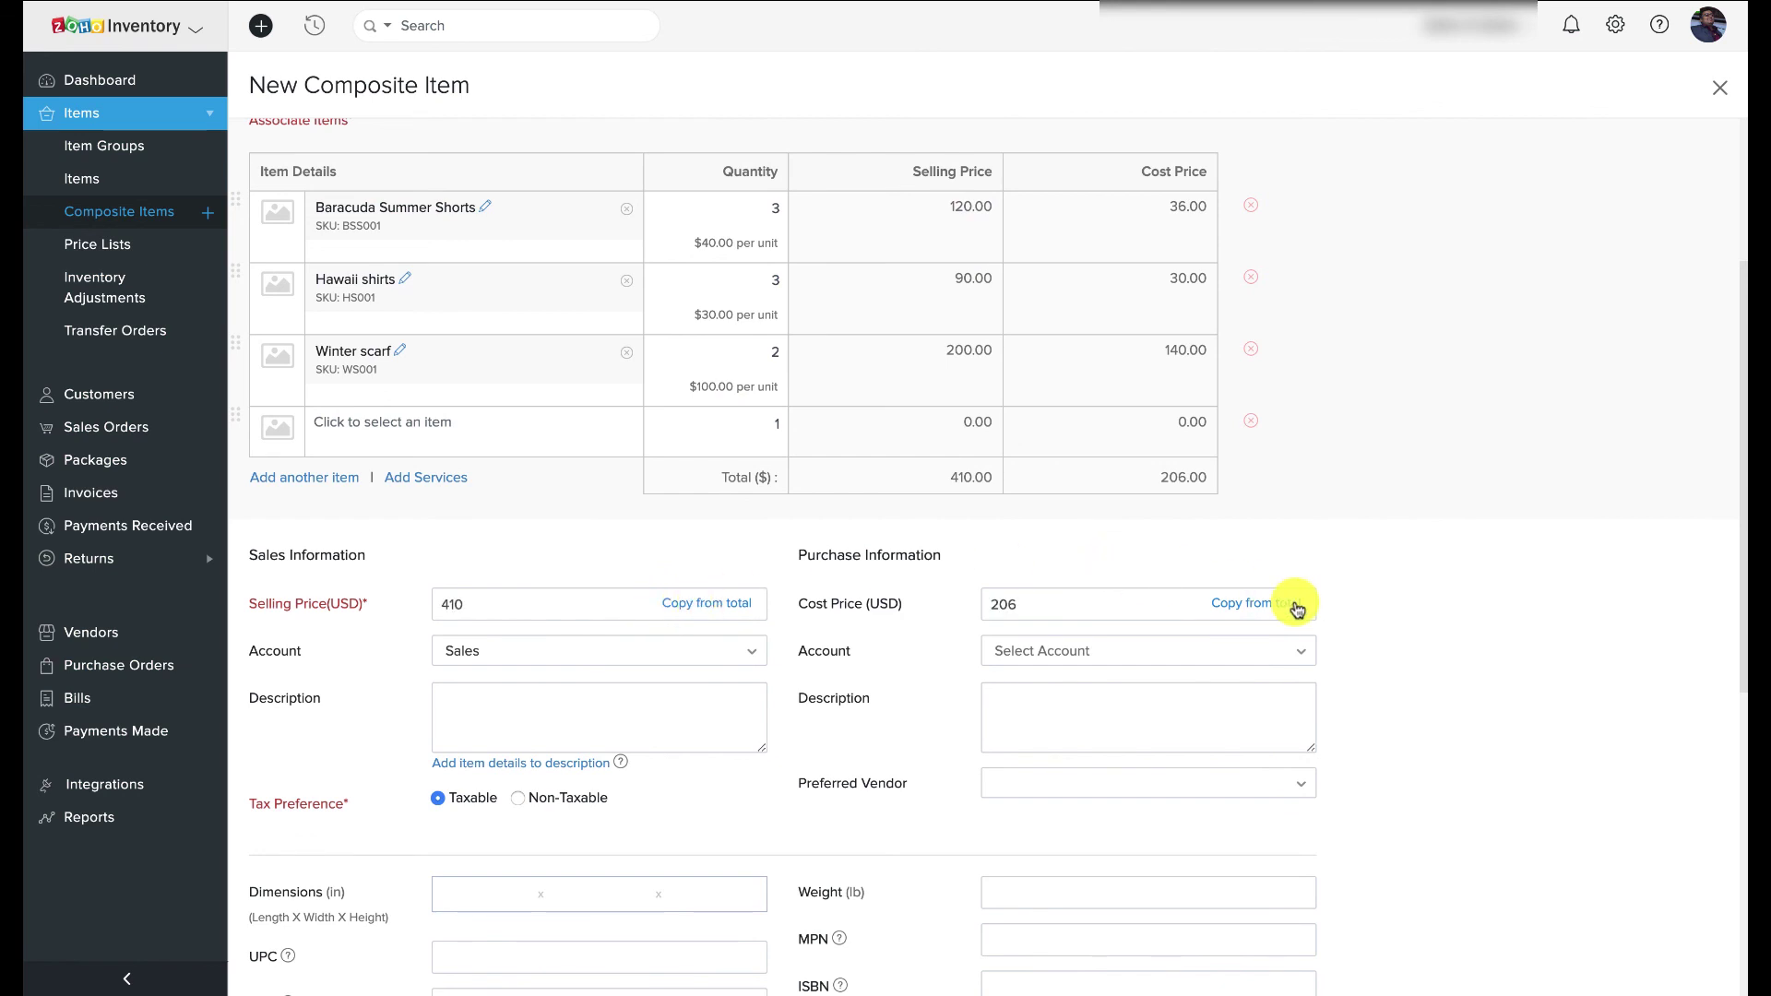
click(462, 603)
key(BackSpace)
key(BackSpace)
text(360)
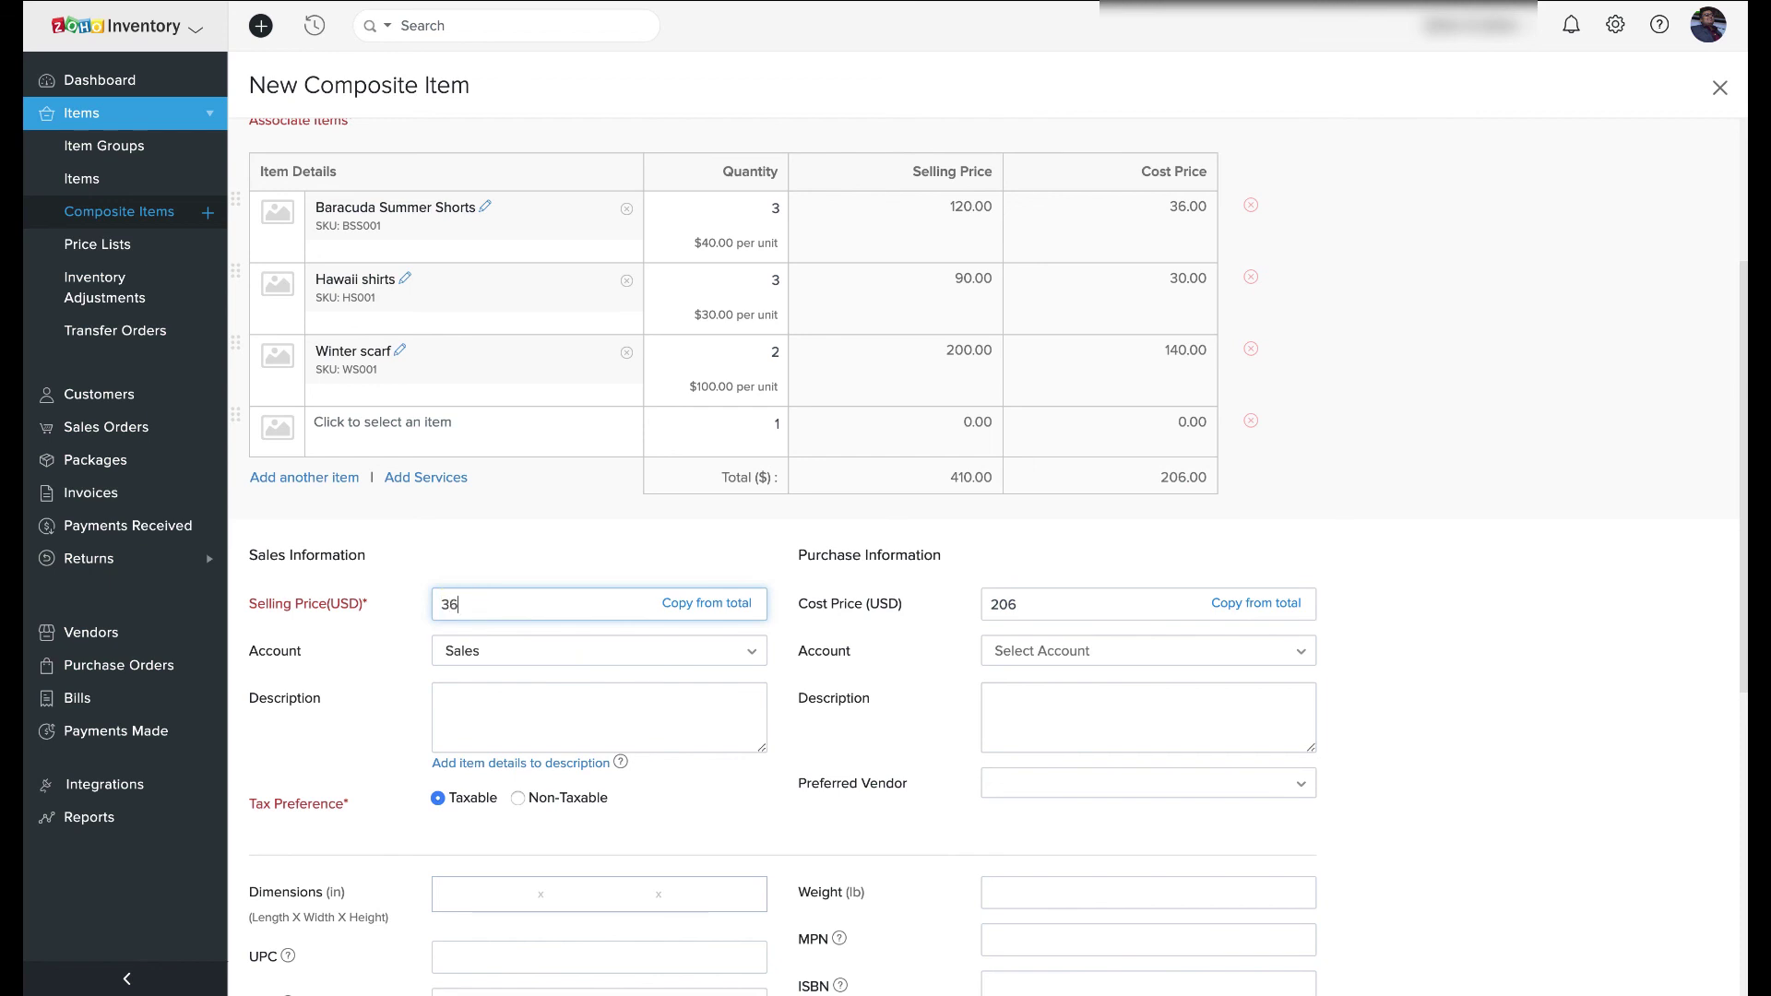
click(524, 574)
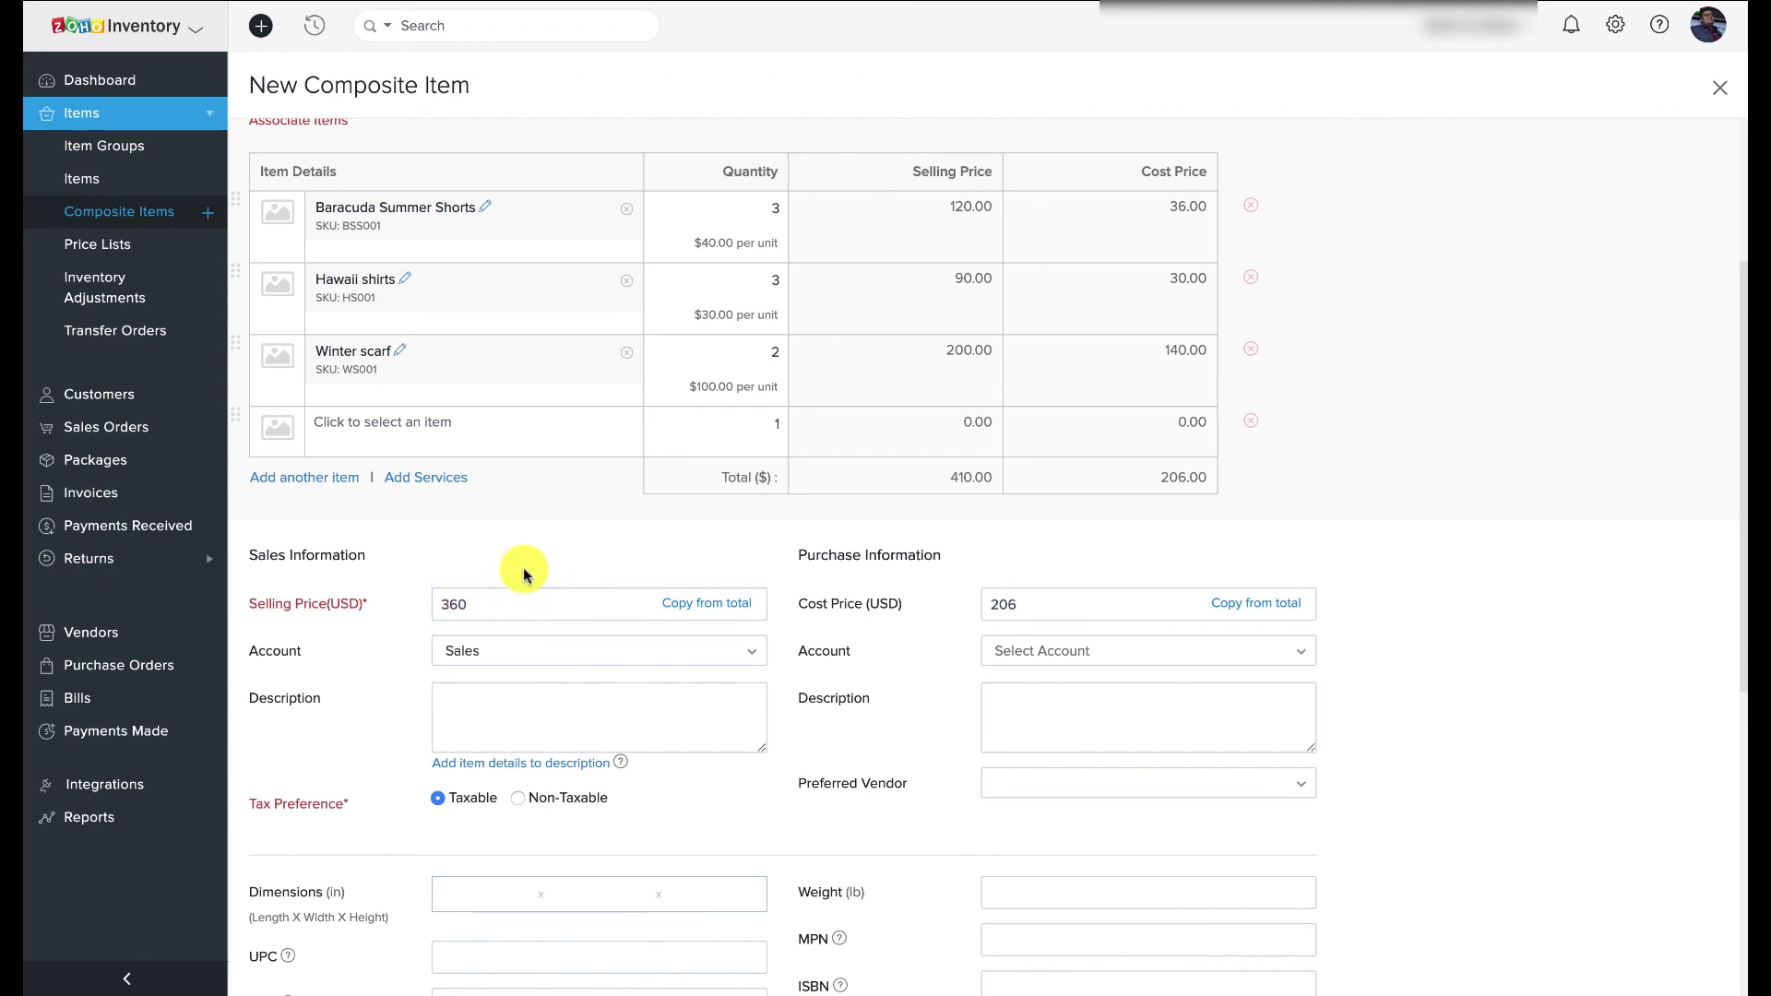
Add the item details to the sales description and set the inventory account to Finished Goods
scroll(524, 573, down, 5)
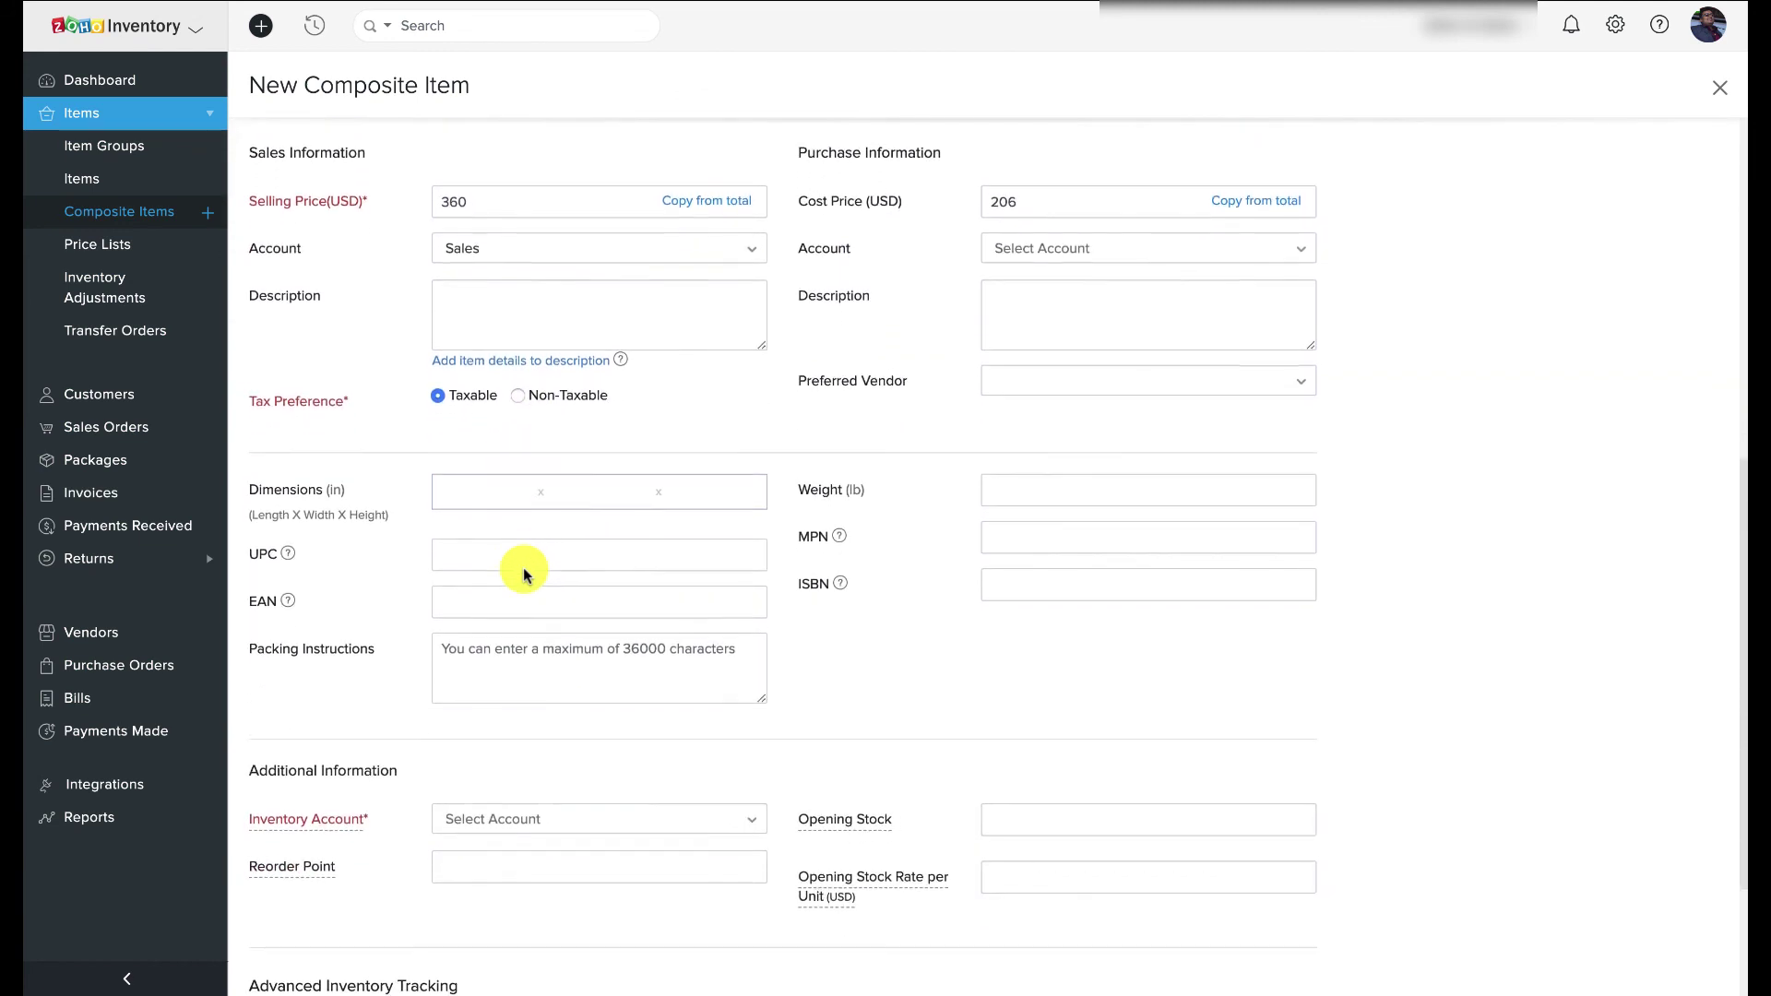
scroll(522, 573, up, 4)
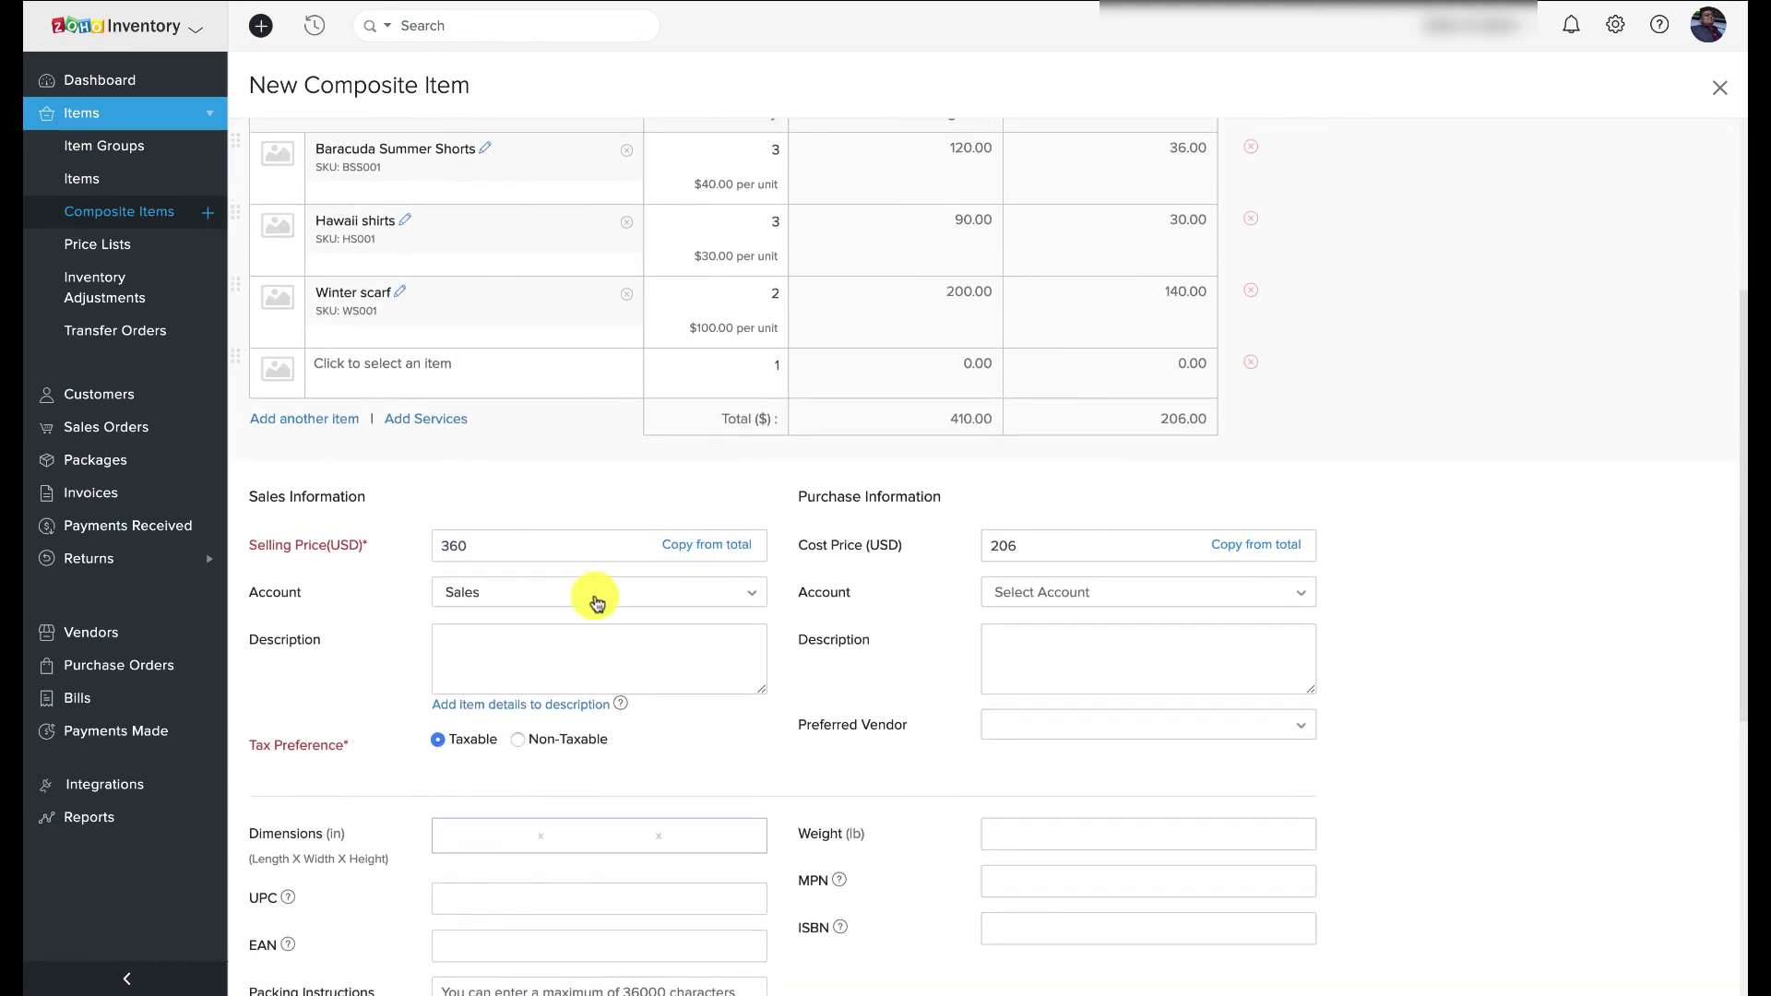
click(535, 703)
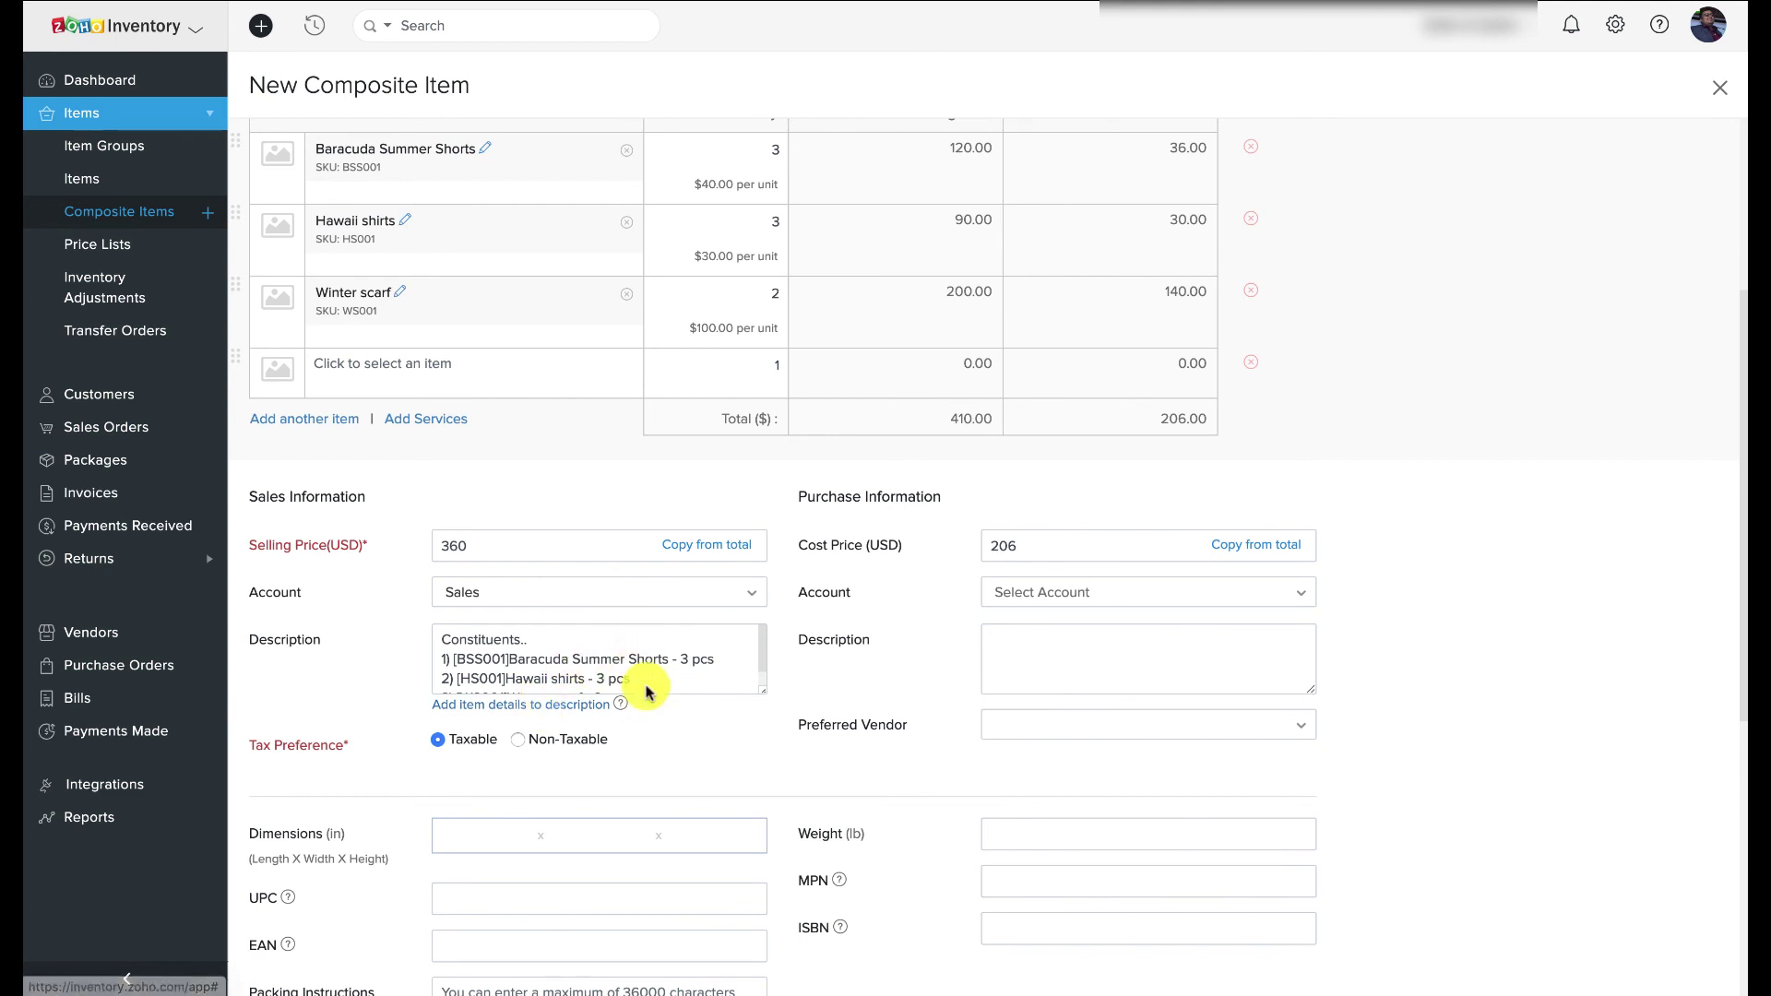
scroll(678, 751, down, 7)
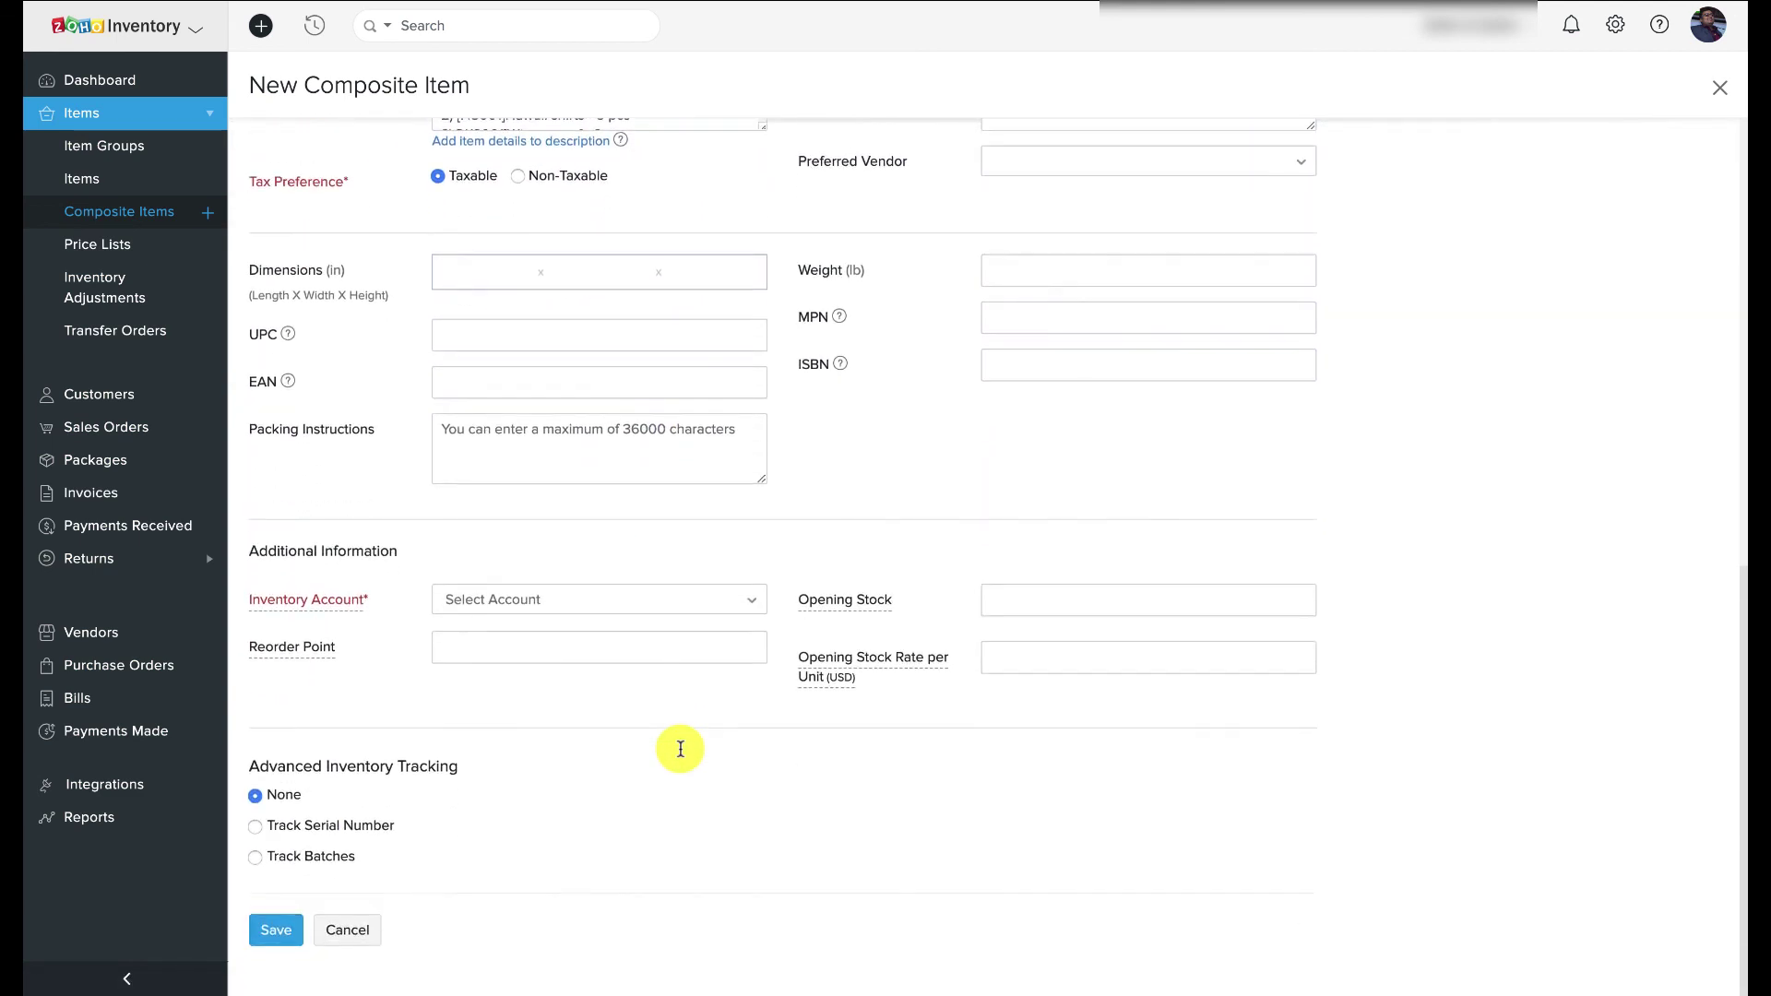
click(679, 599)
click(618, 706)
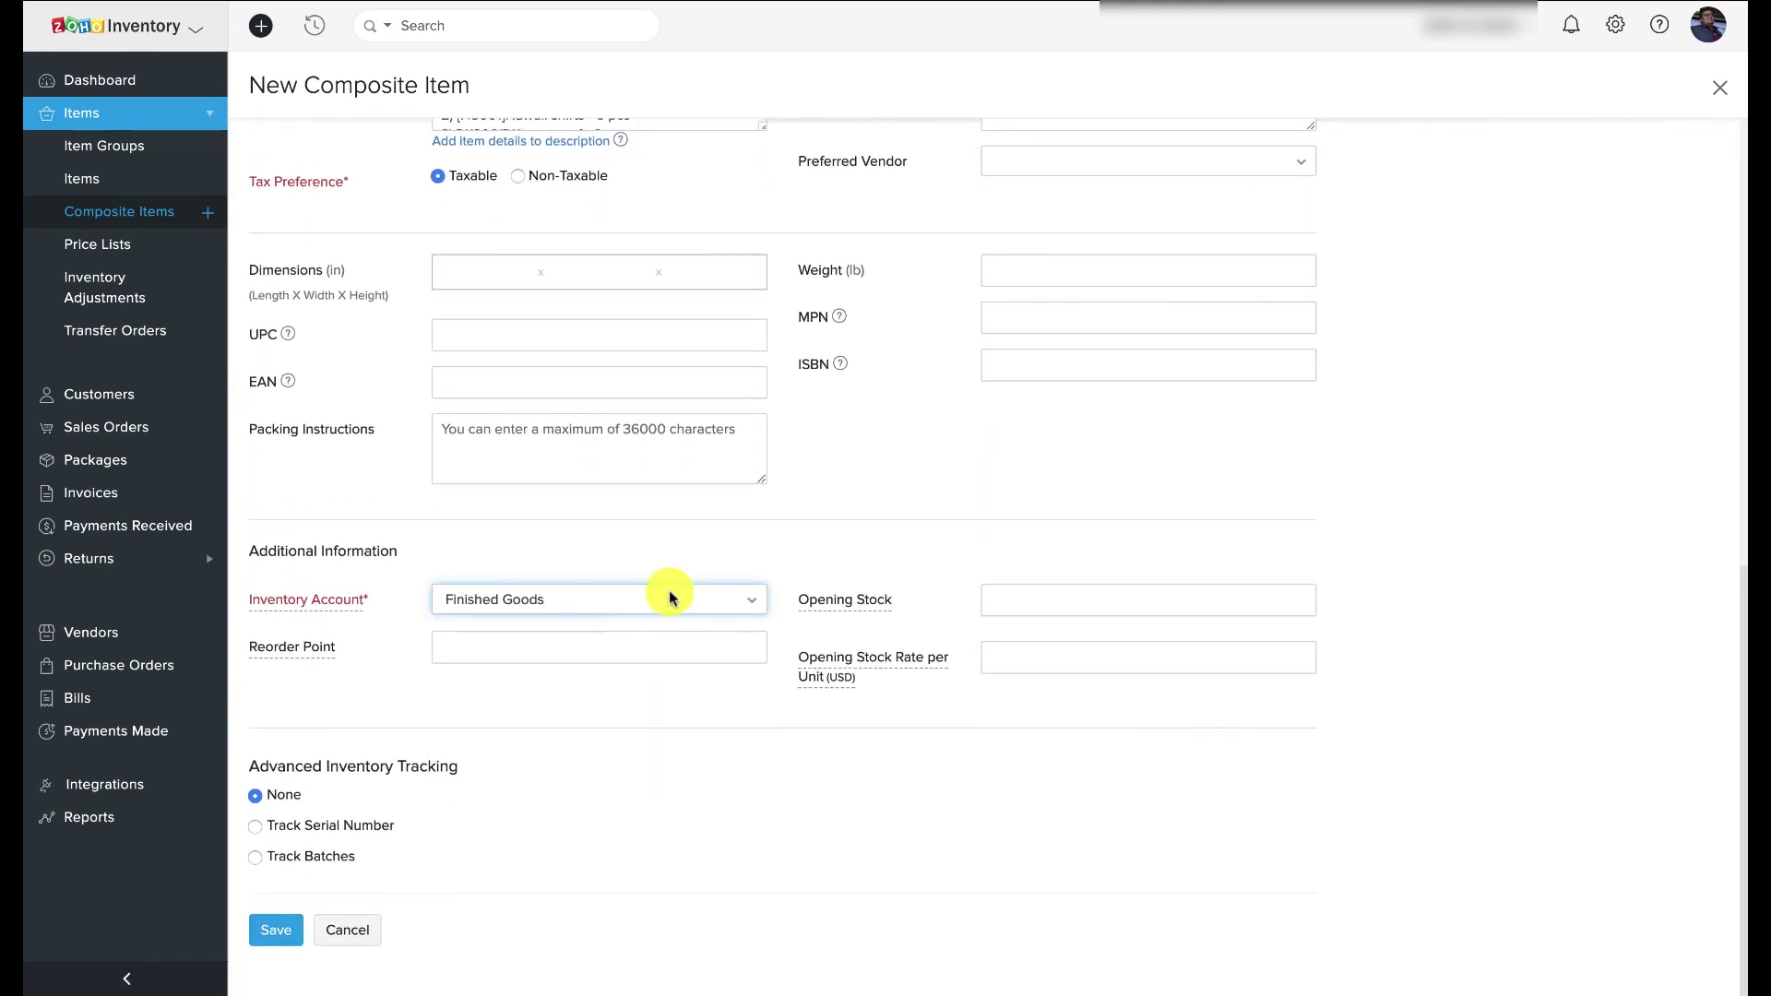
Choose the purchase account by searching for "cost", and save the composite item
scroll(749, 534, up, 6)
scroll(922, 507, down, 2)
click(1060, 475)
text(cost)
click(1061, 590)
scroll(1347, 581, down, 1)
scroll(1347, 581, down, 5)
click(273, 933)
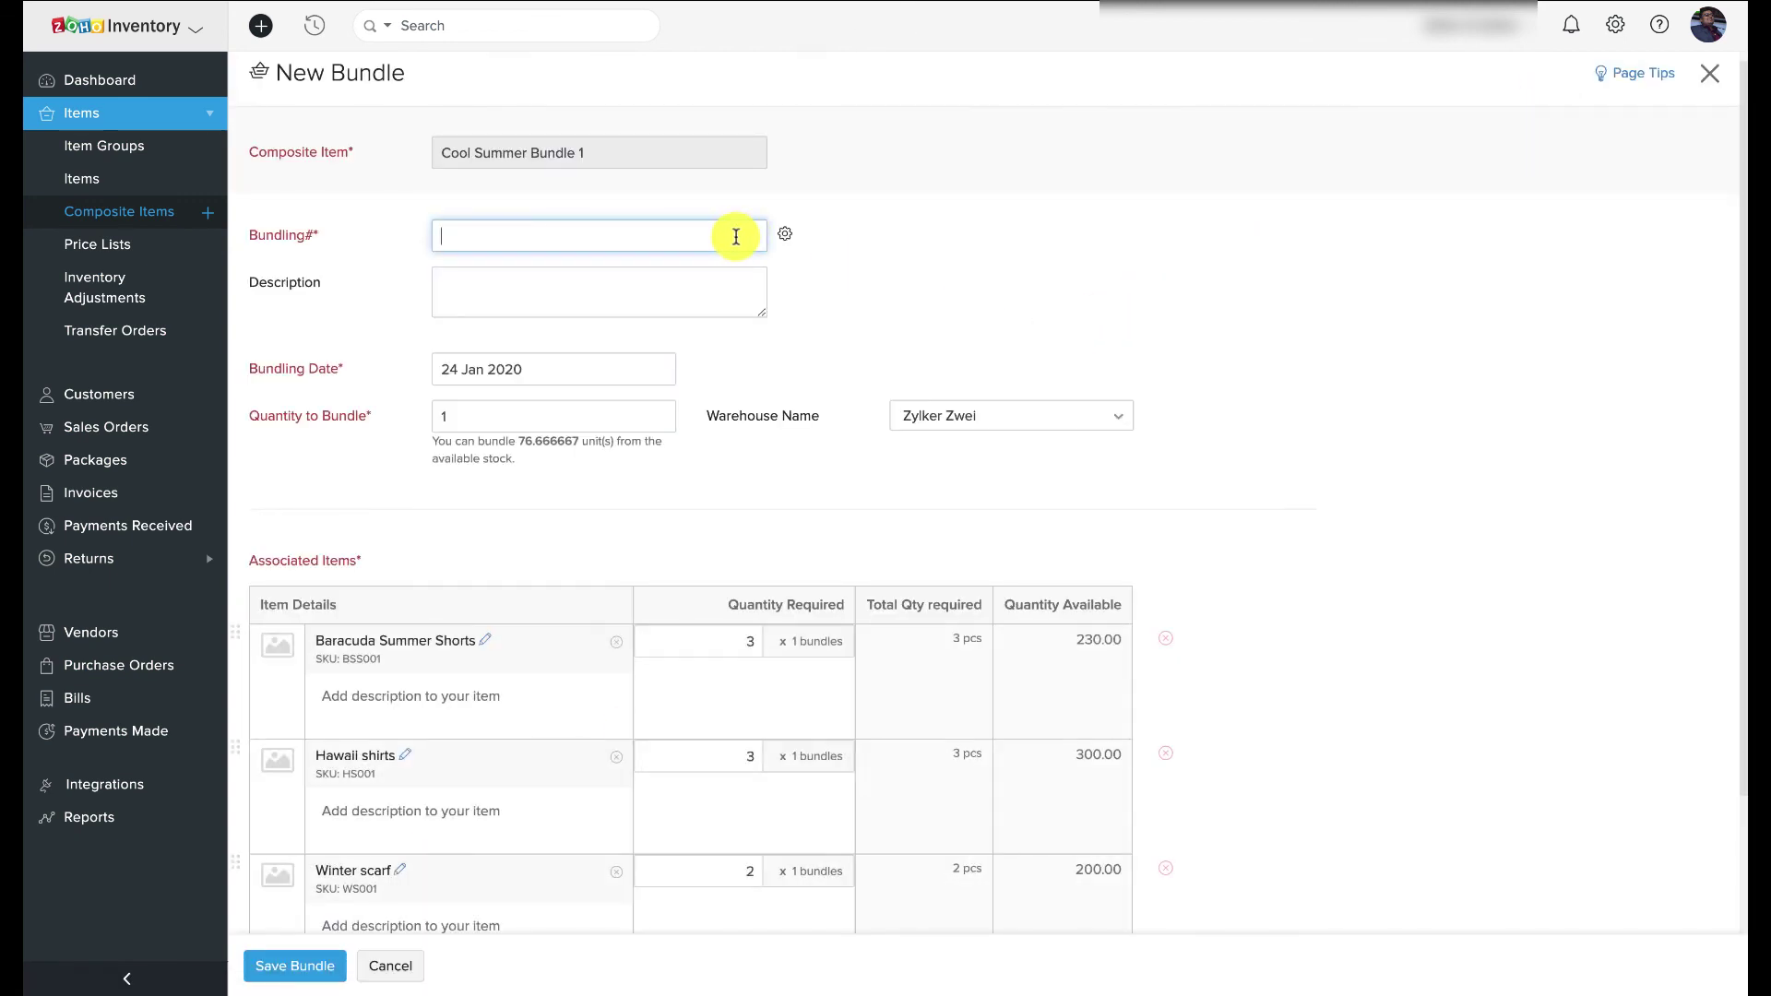
Switch the new bundle's numbering to auto-generated bundling numbers
click(782, 241)
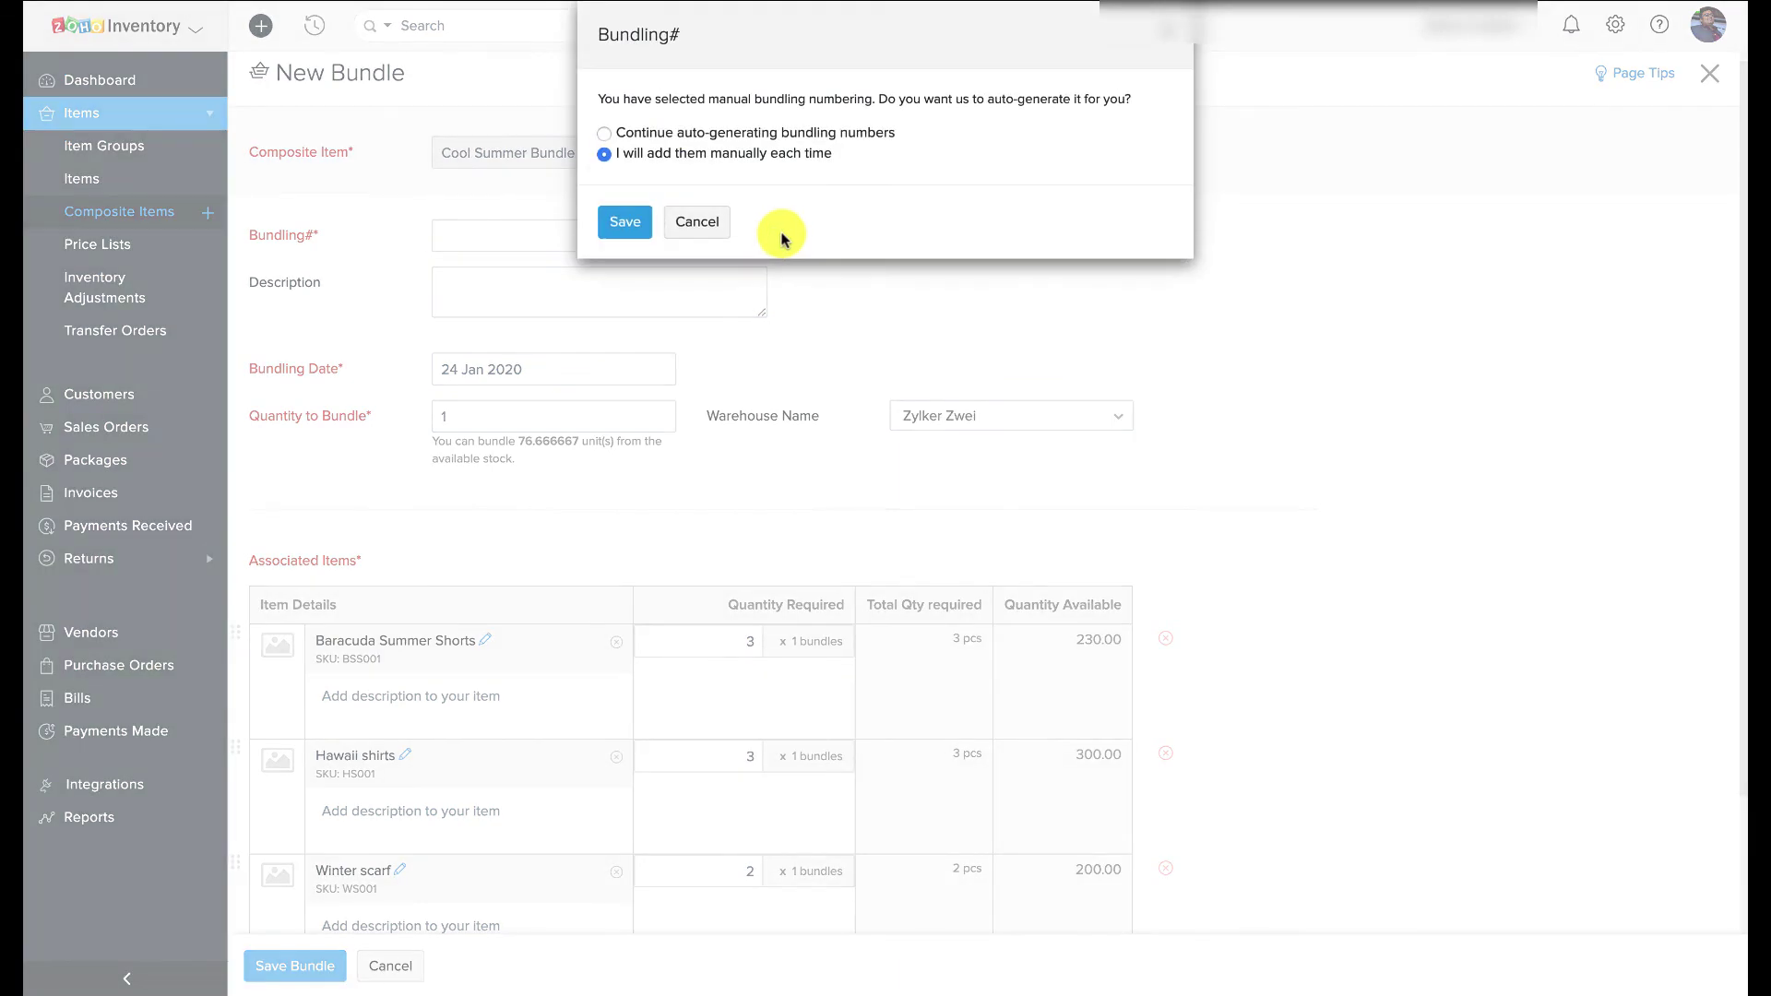
click(646, 153)
click(633, 272)
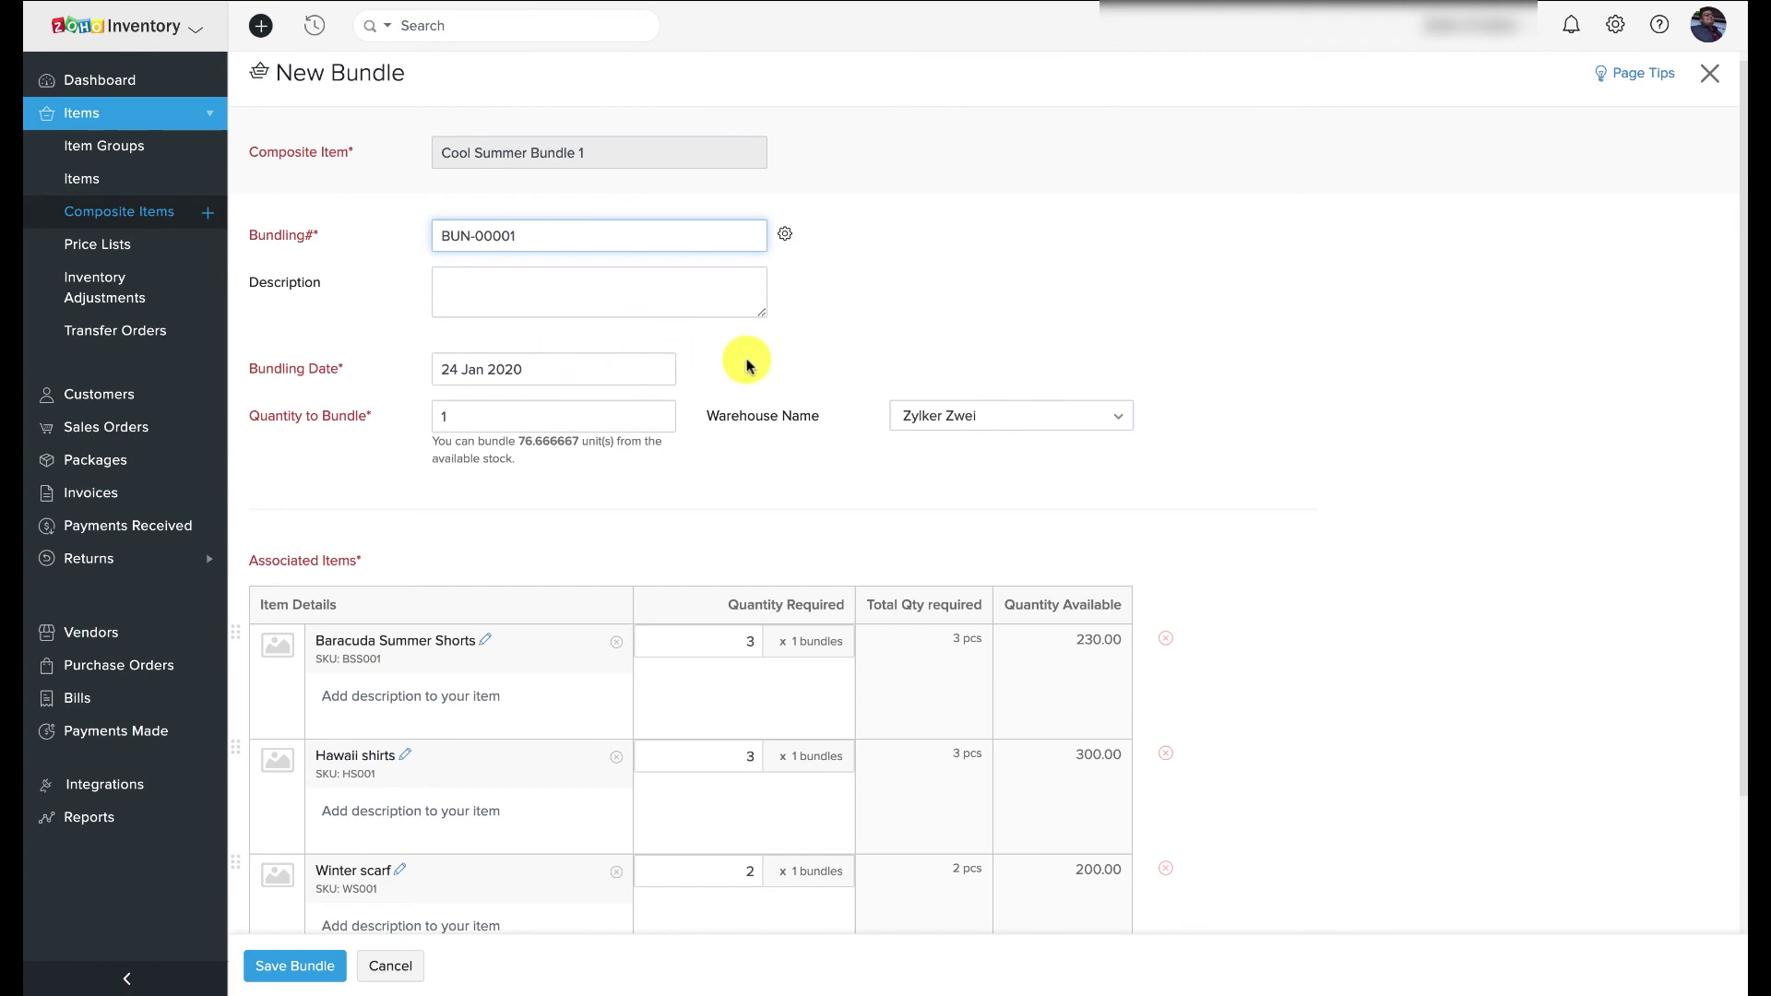
scroll(597, 373, down, 2)
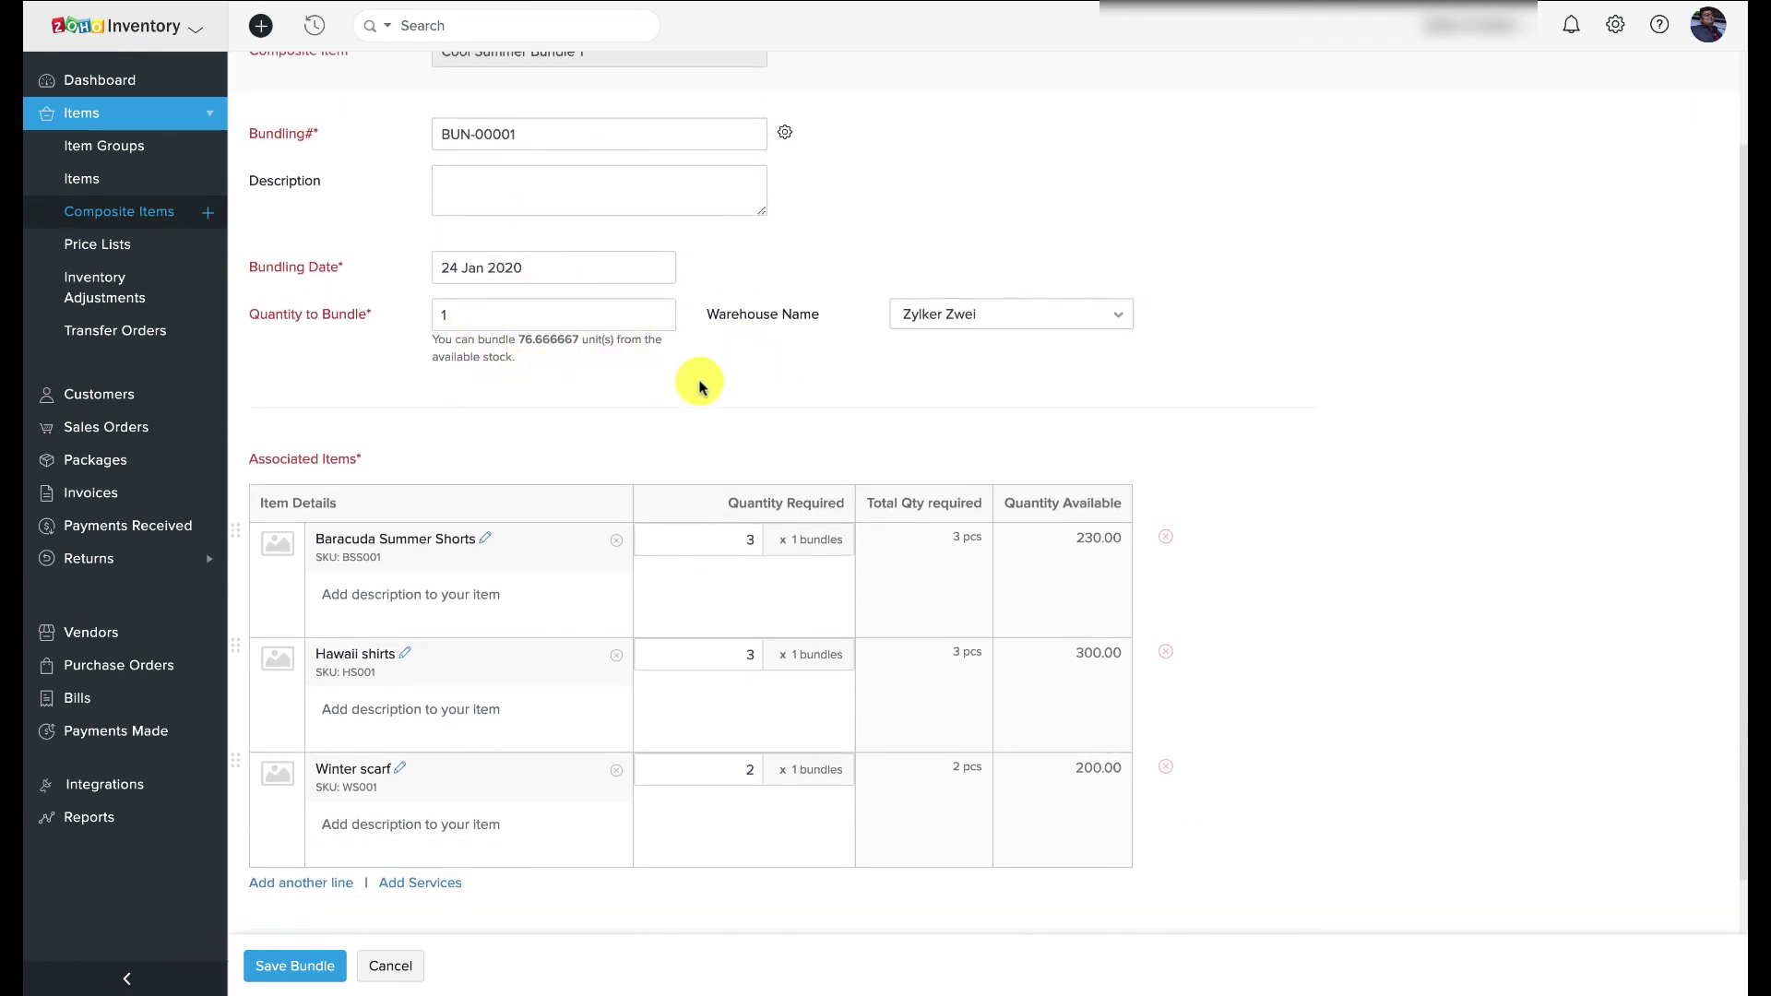
Check the associated items' availability in the Zylker & Zylker warehouse, and set the bundle's warehouse back to Zylker Zwei
scroll(698, 385, down, 1)
click(991, 251)
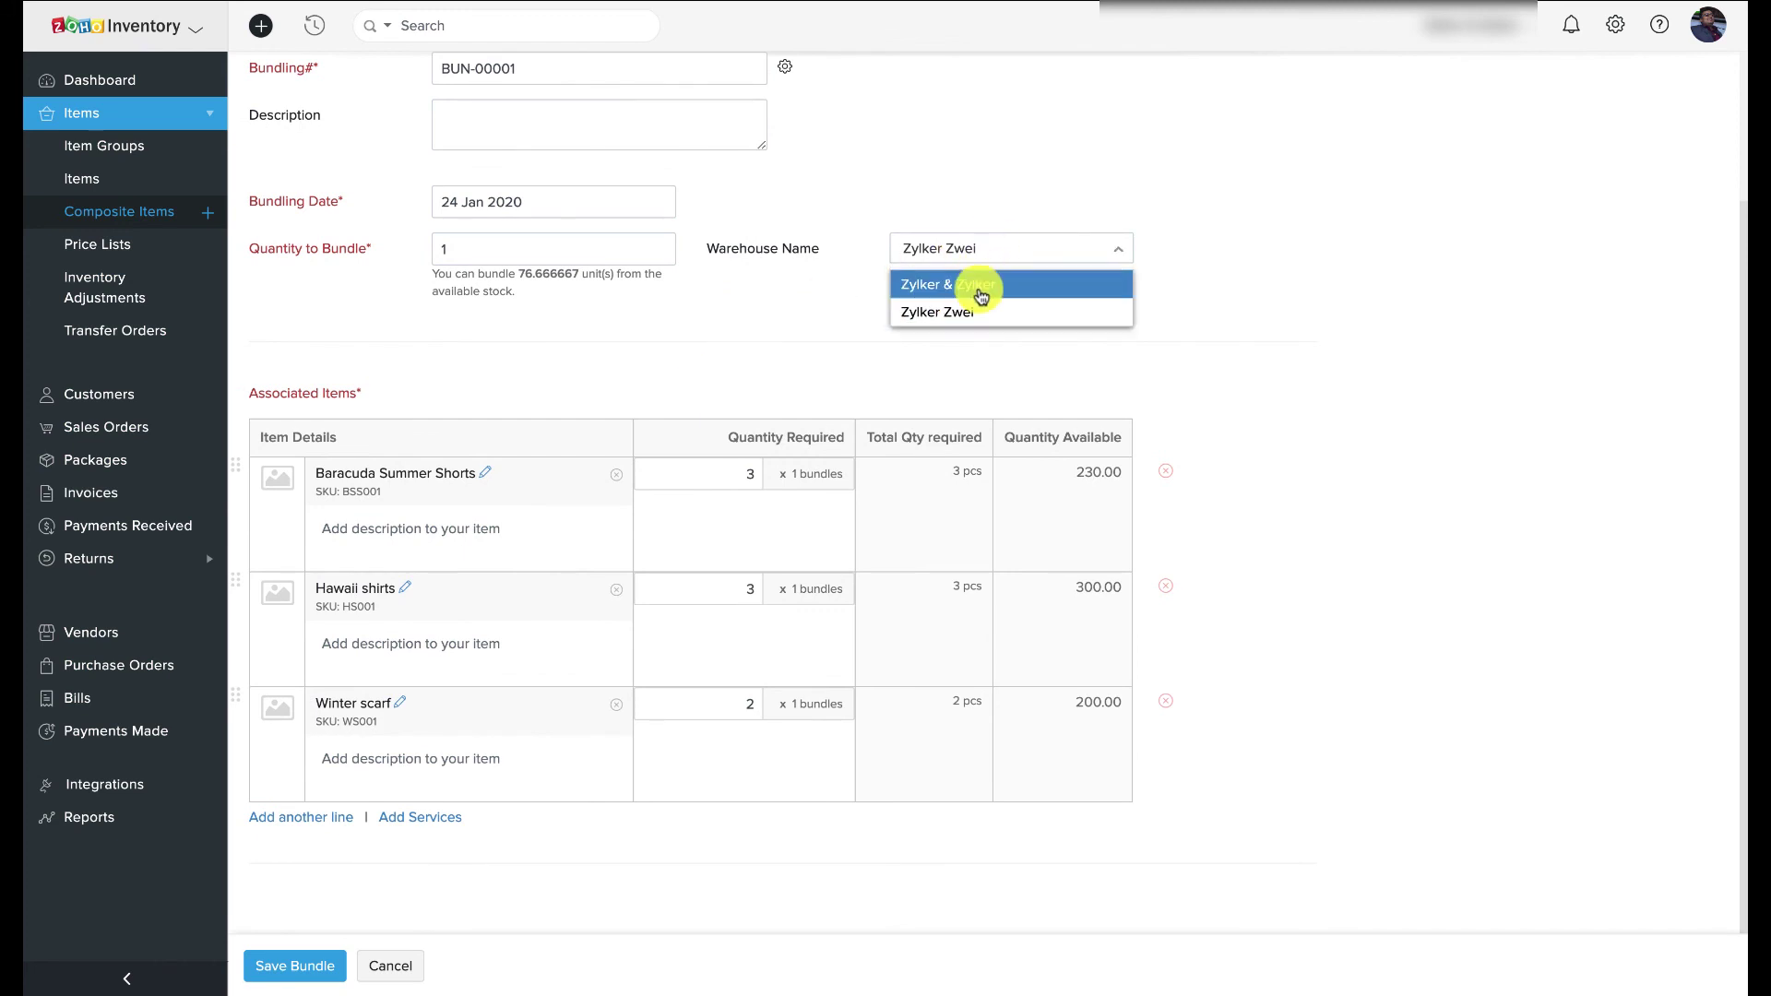
click(979, 295)
mouse_move(940, 481)
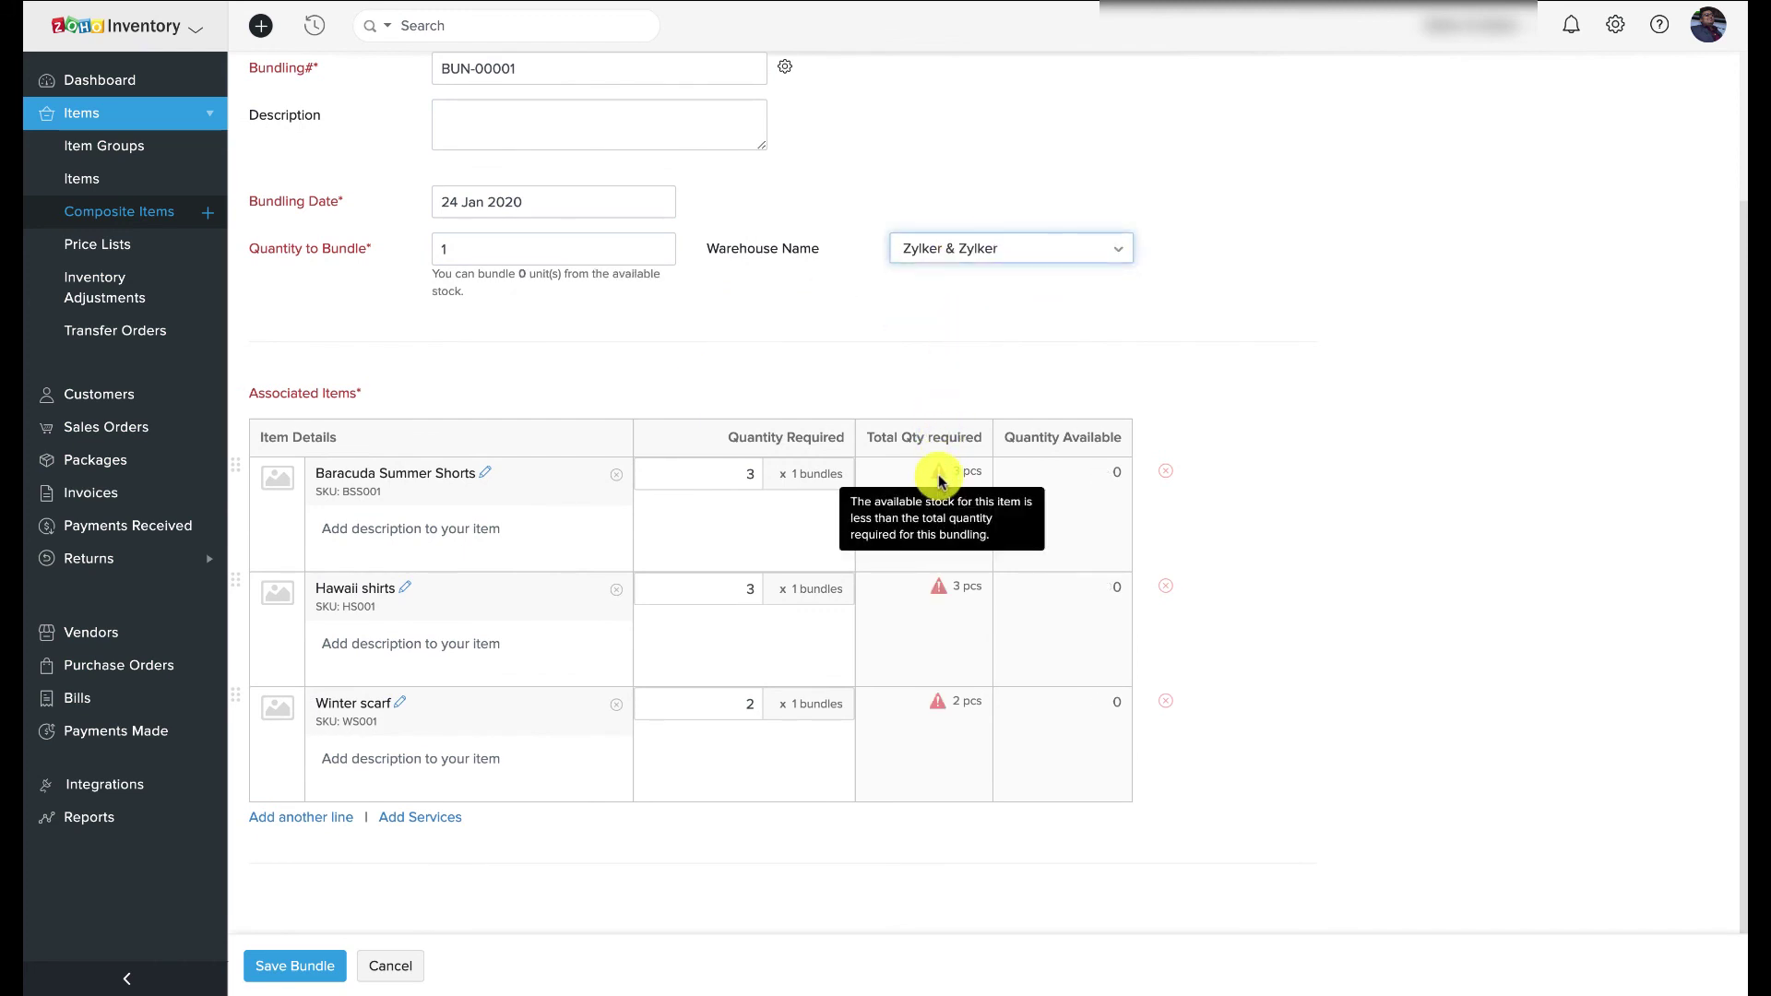
click(1061, 248)
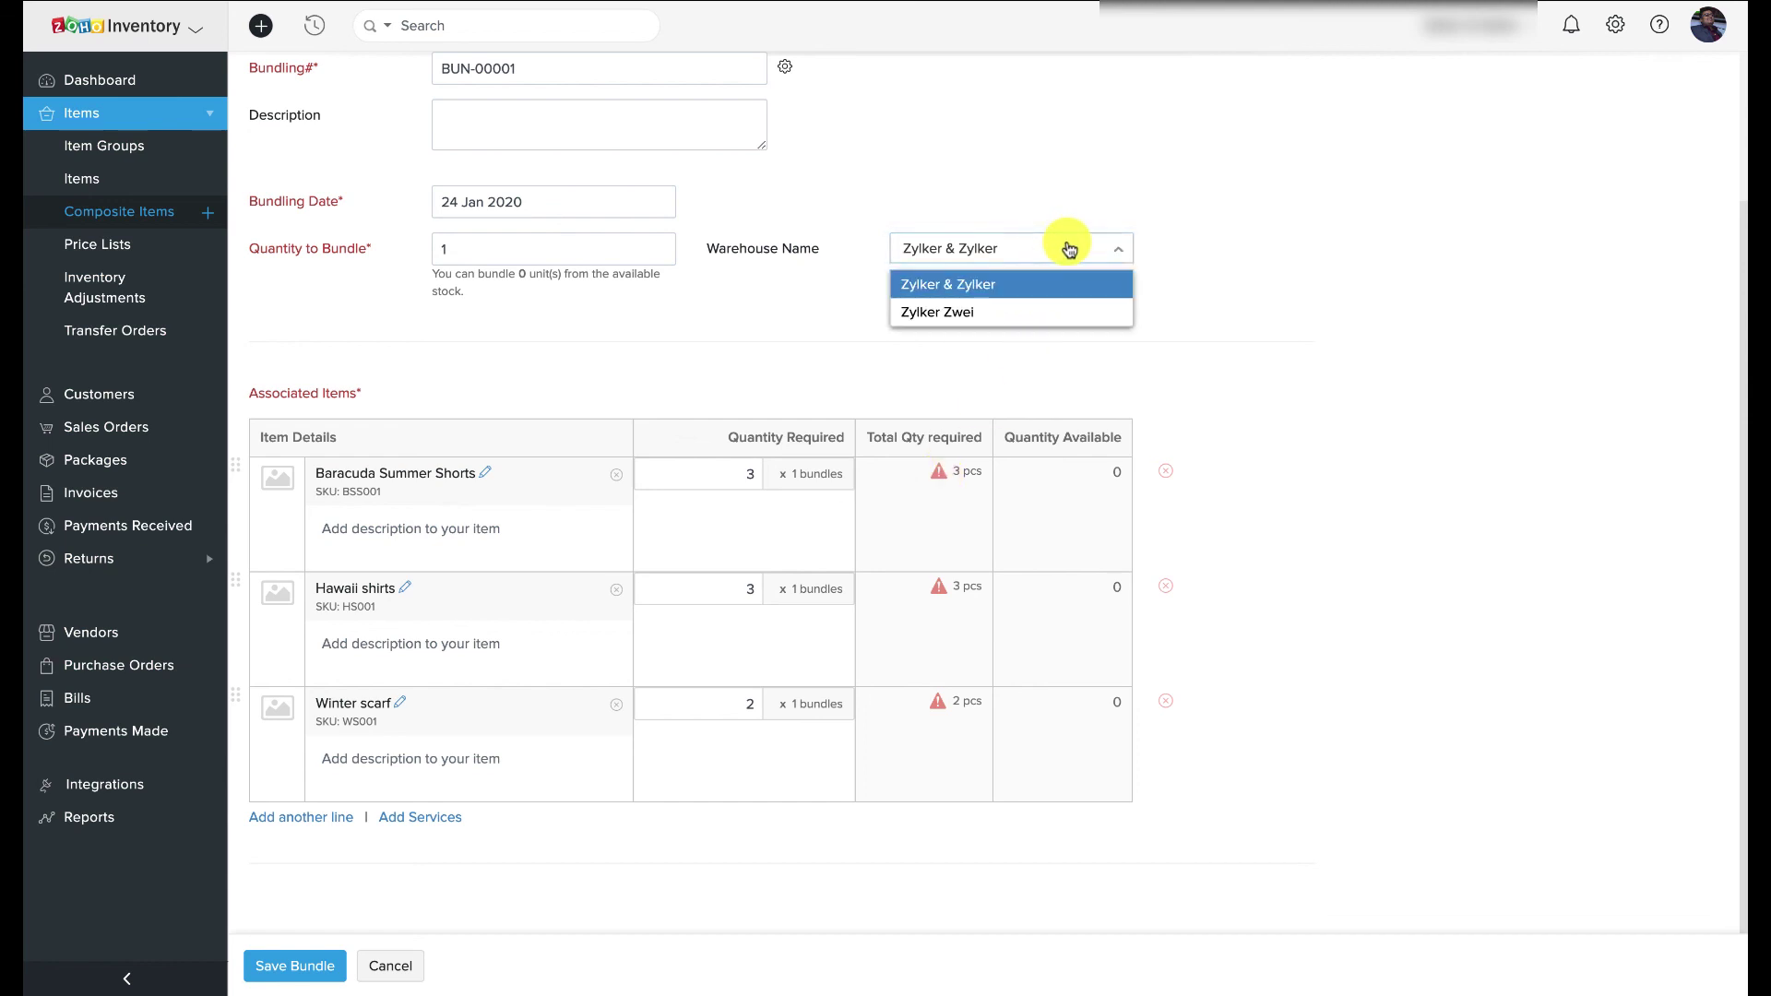
click(1012, 313)
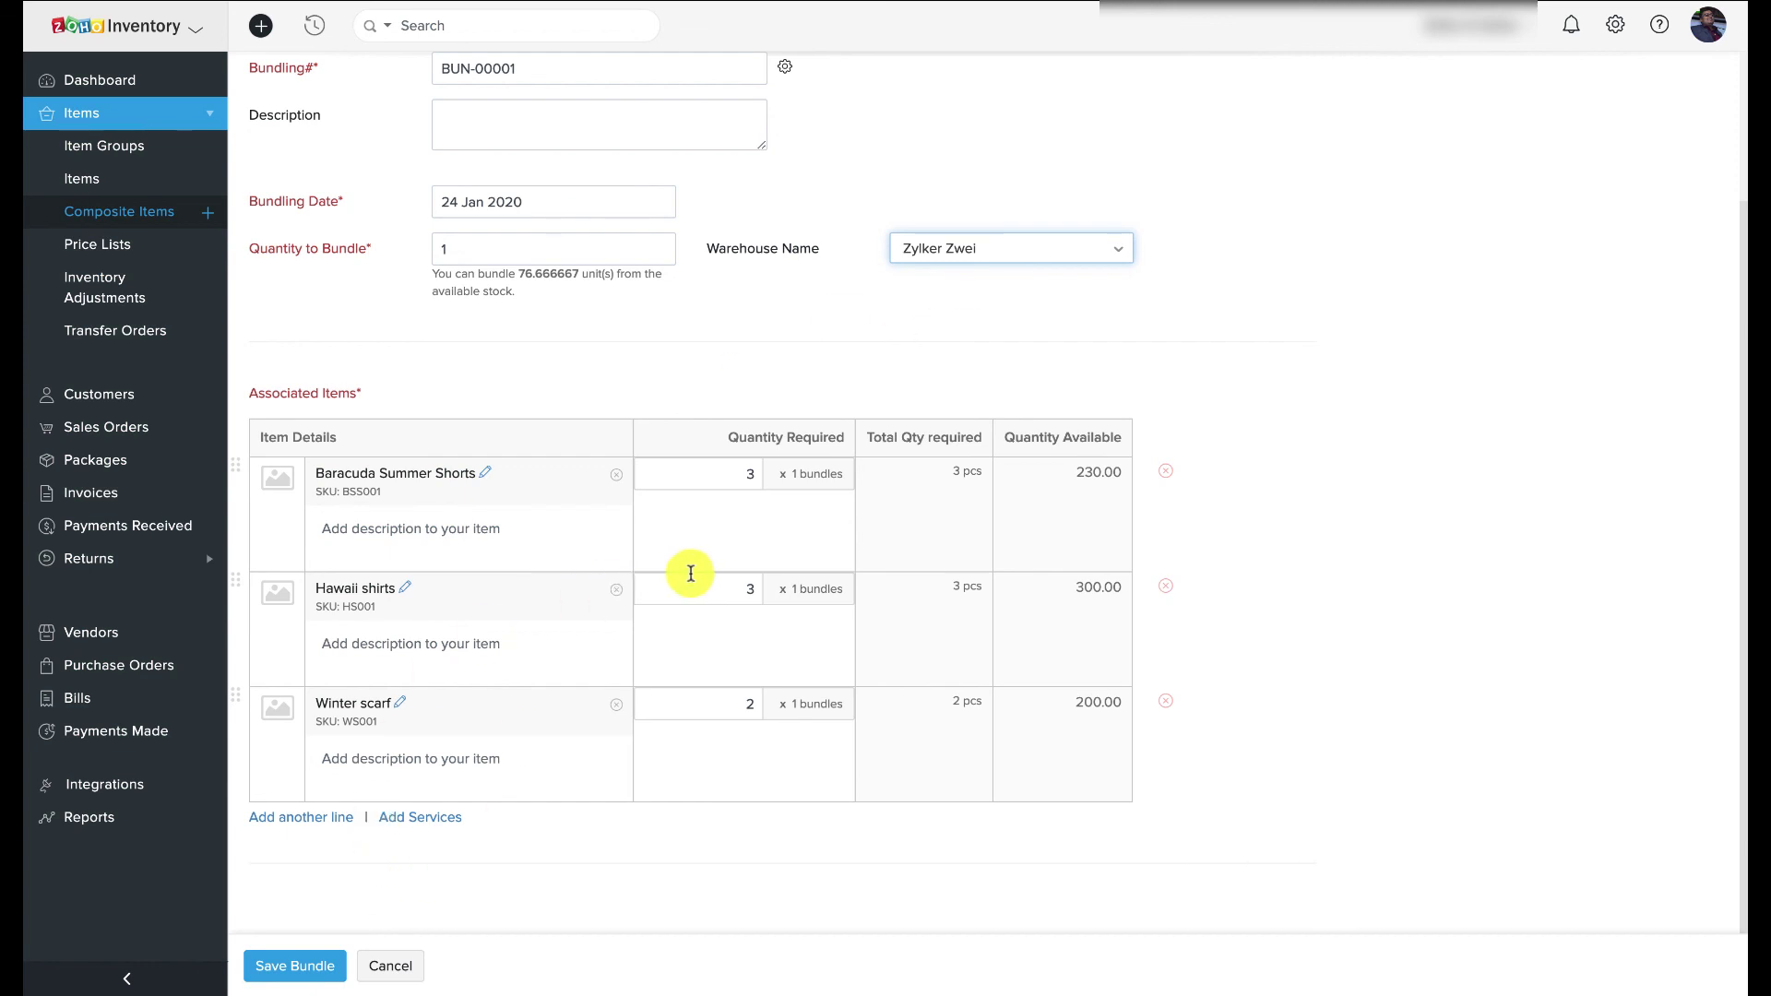
Set the quantity to bundle to 10 and save the bundle
double_click(504, 249)
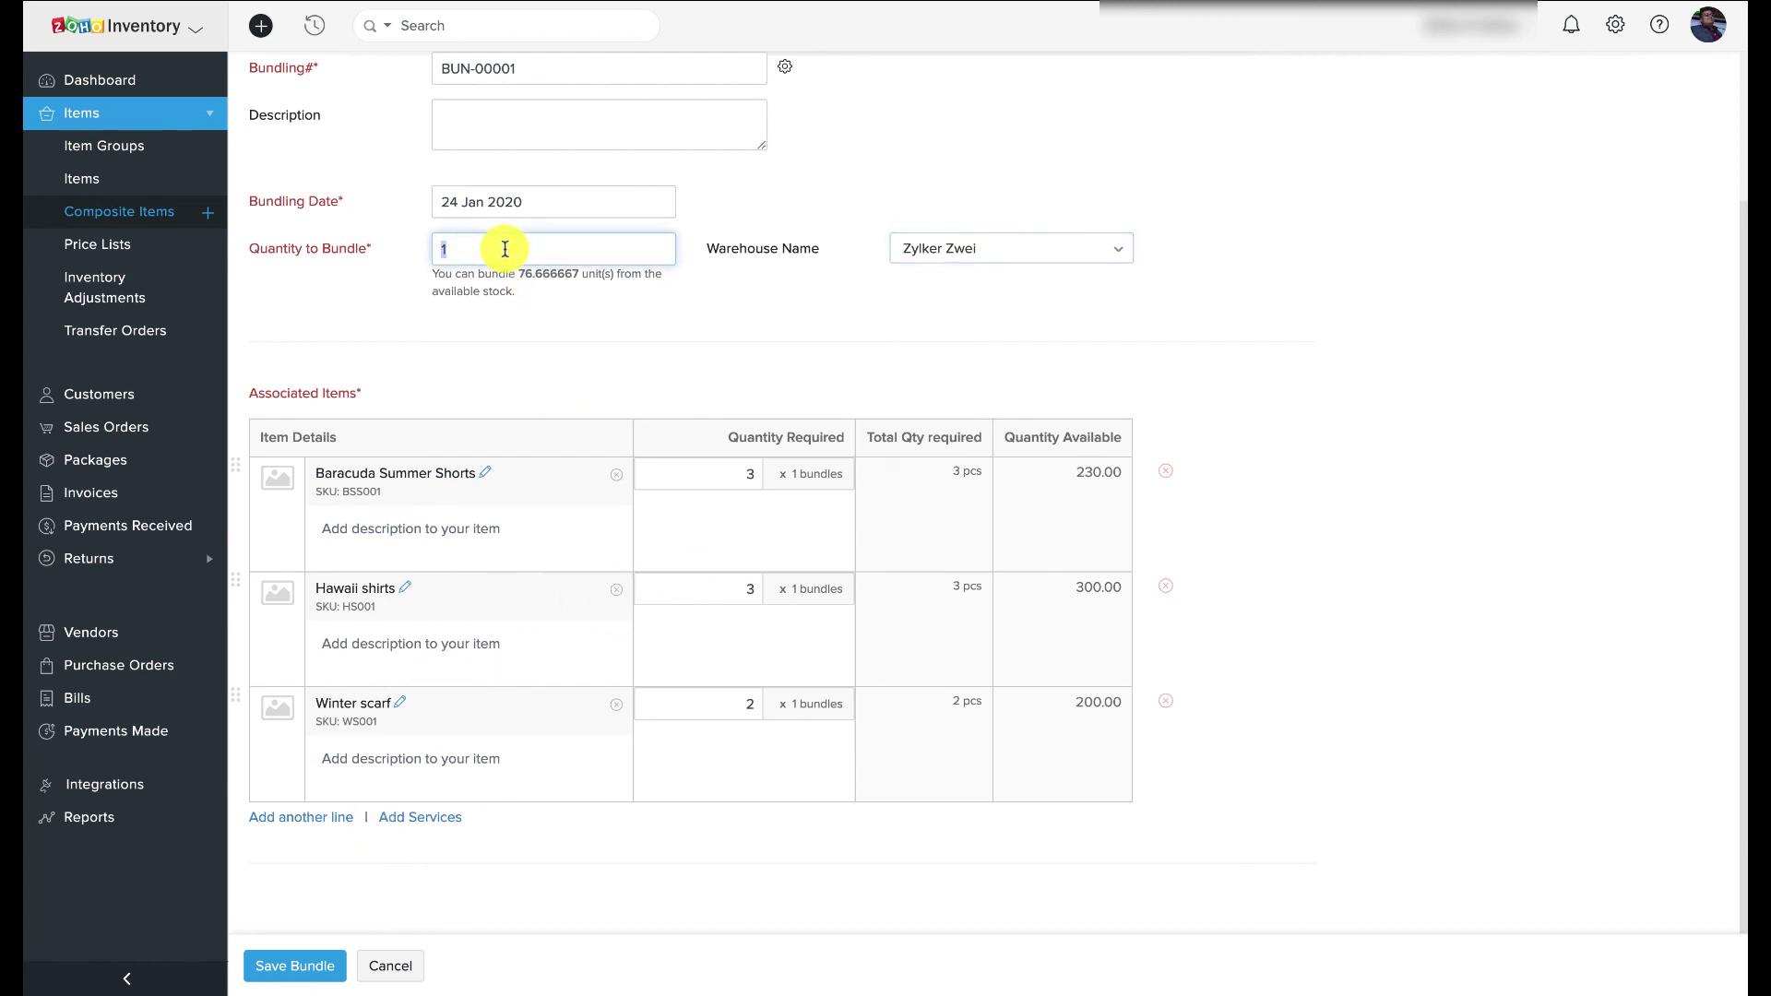
click(630, 339)
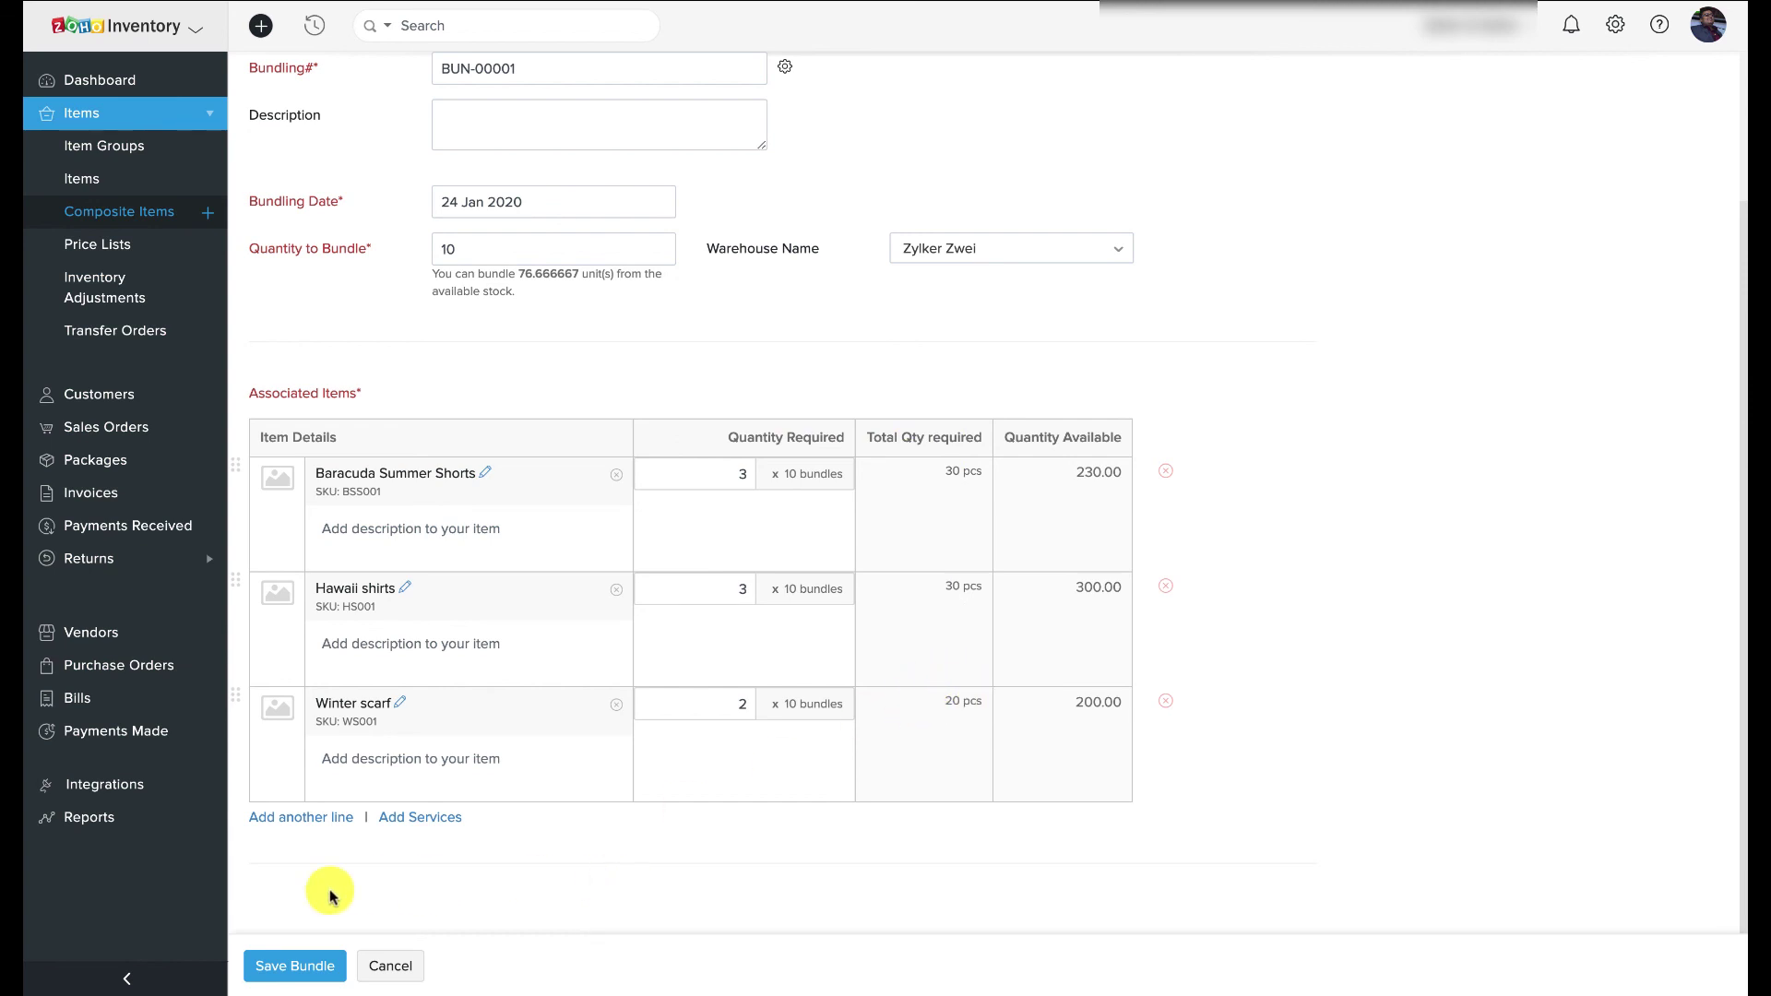
click(311, 969)
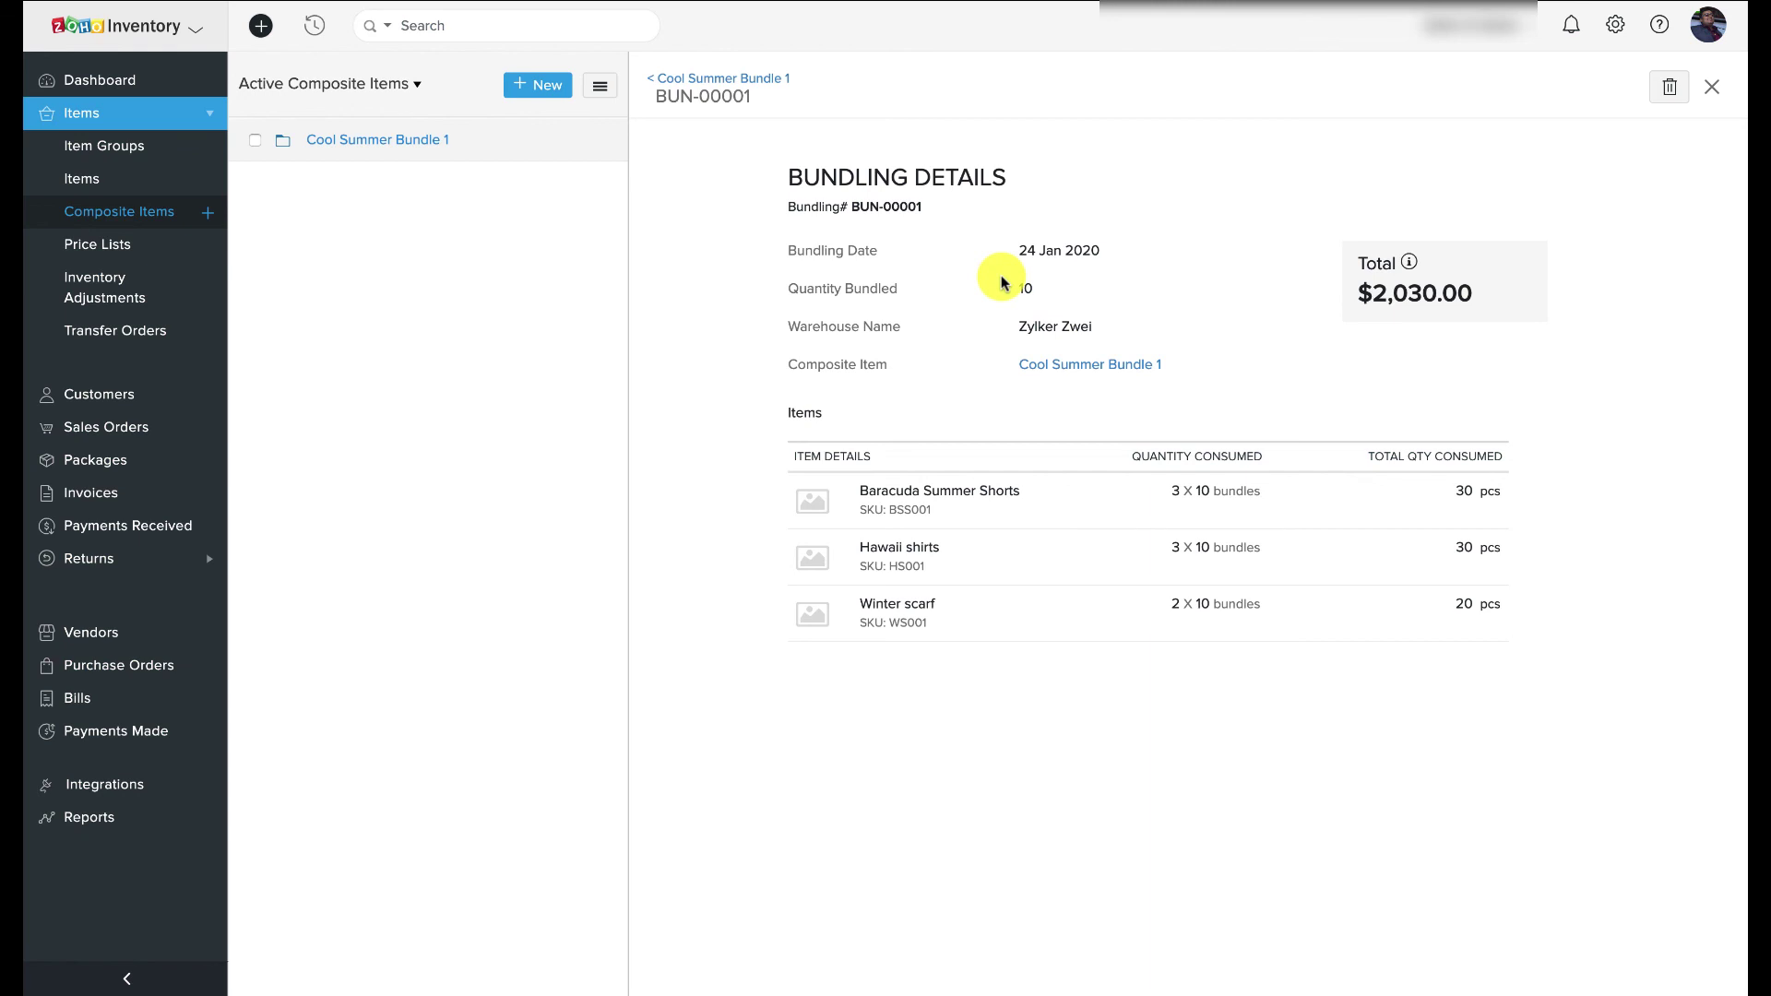
Open the Cool Summer Bundle 1 composite item and examine its accounting stock, physical stock, associated items and stock per warehouse
click(1075, 364)
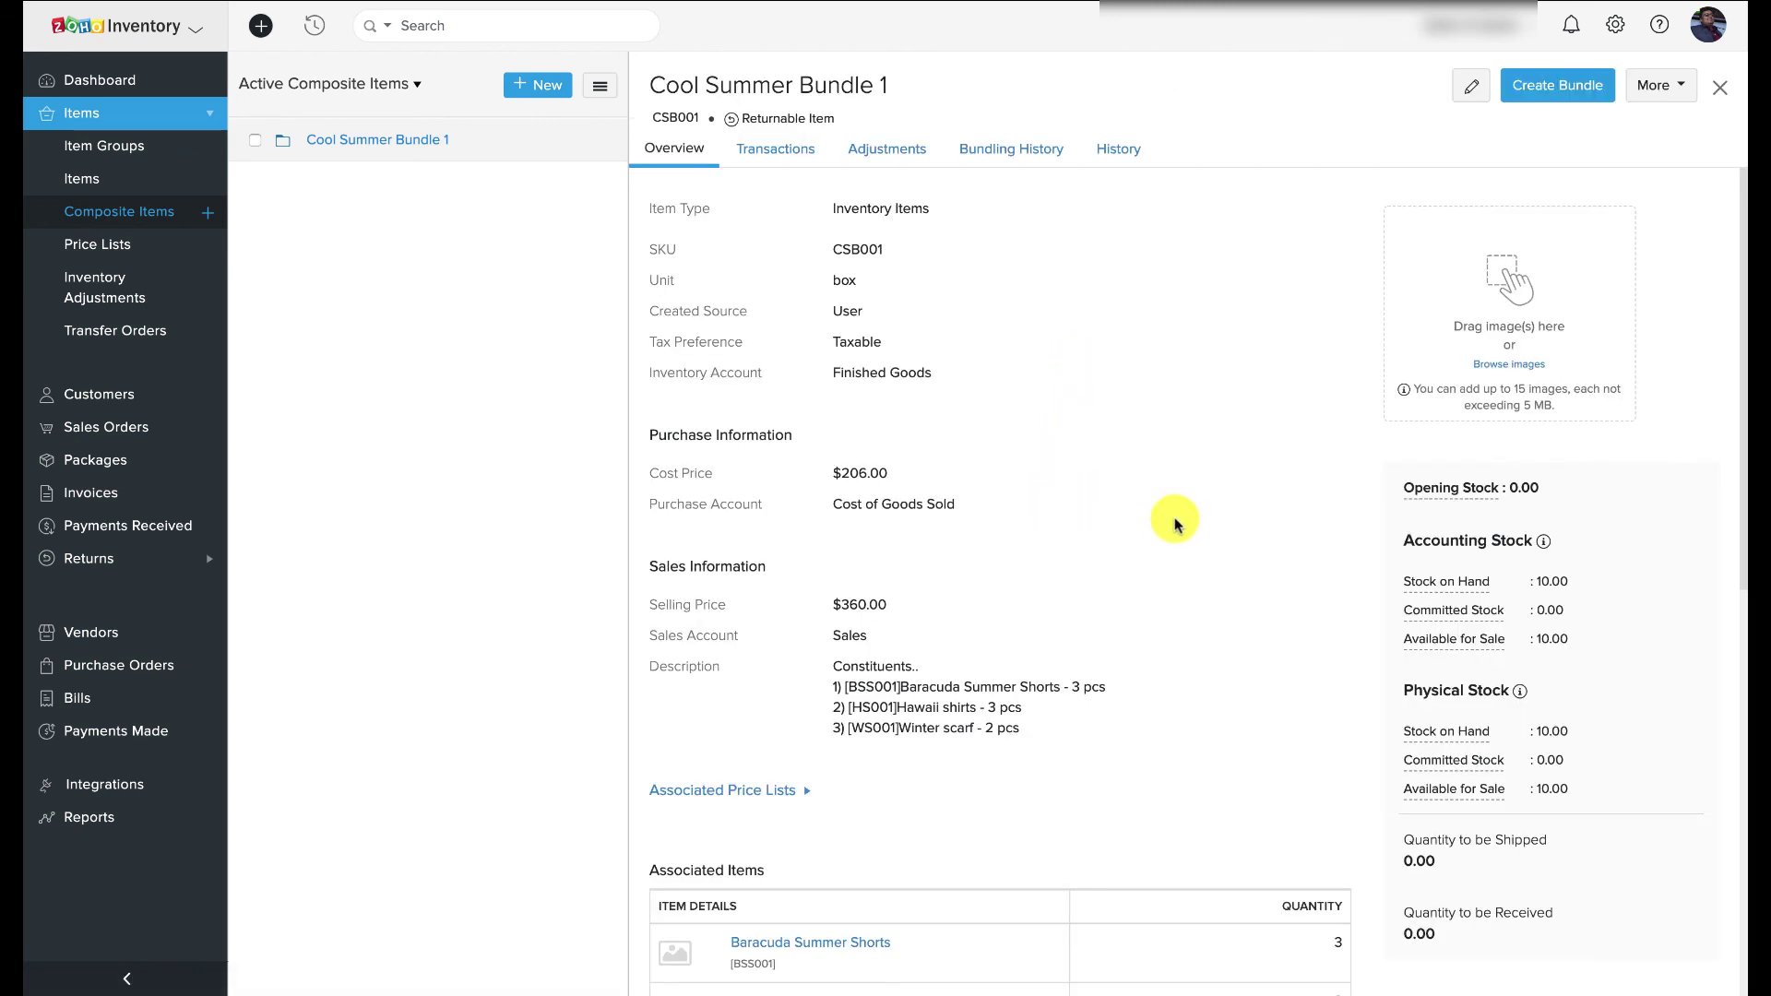
scroll(1270, 556, down, 1)
scroll(1270, 556, up, 1)
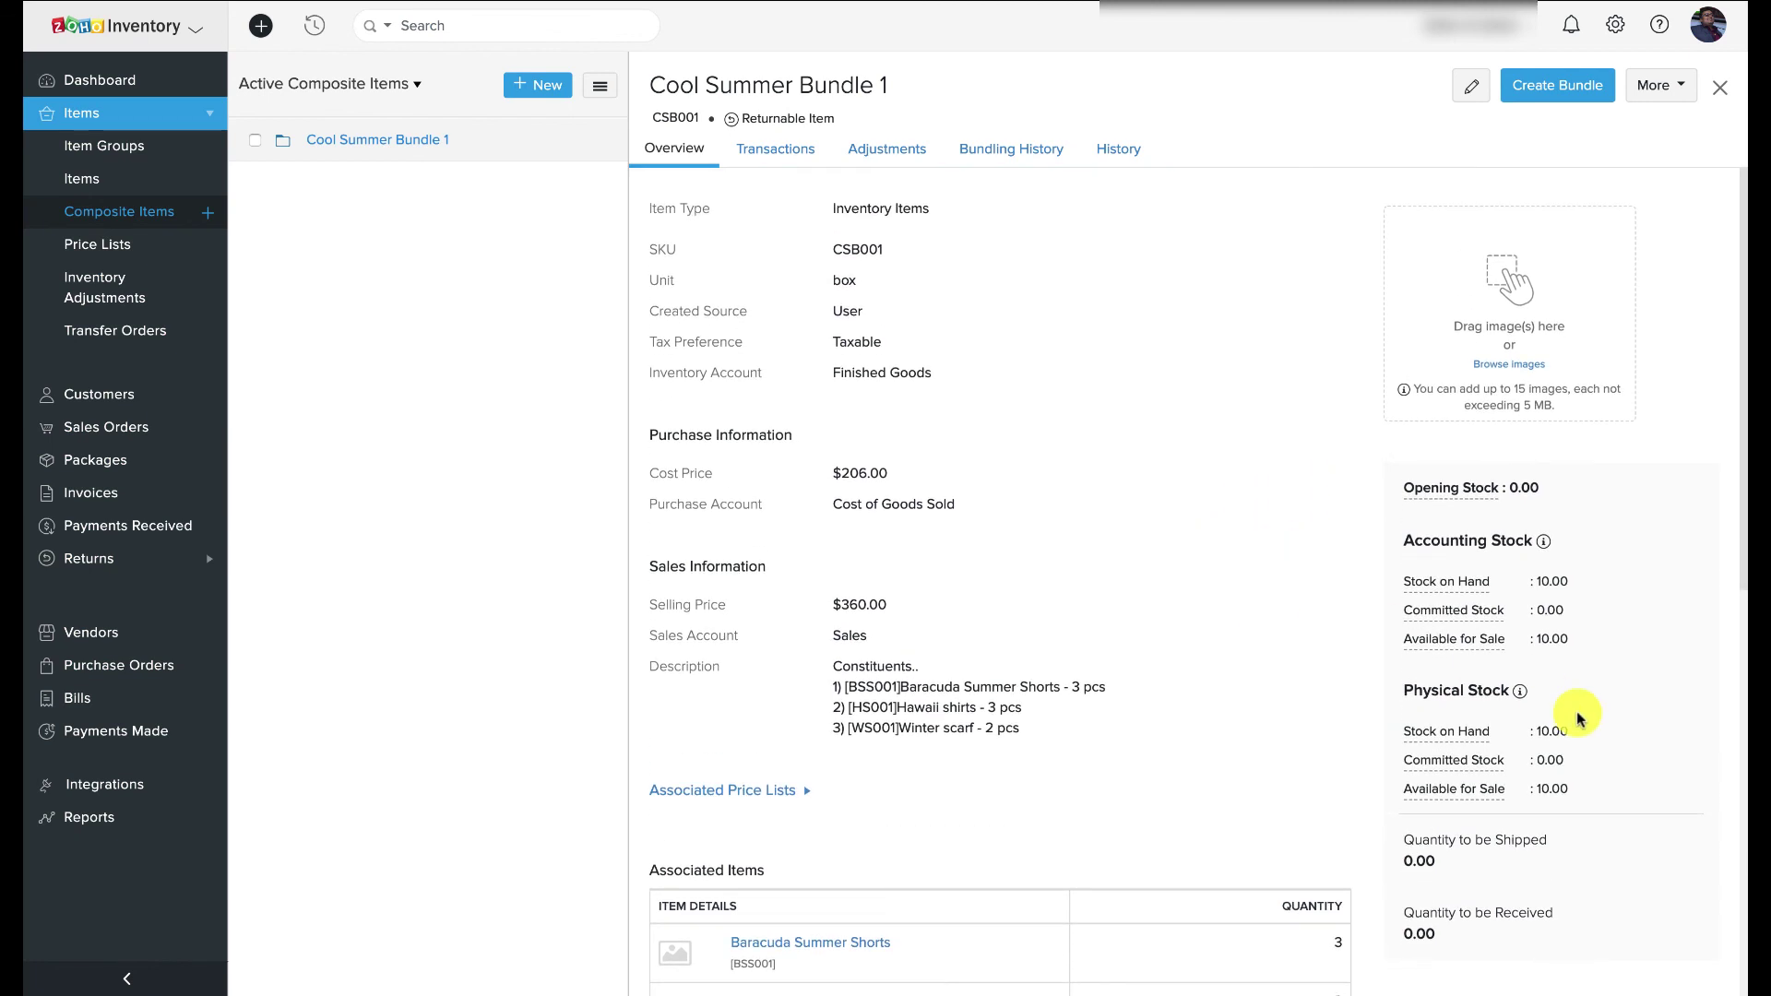
mouse_move(1457, 735)
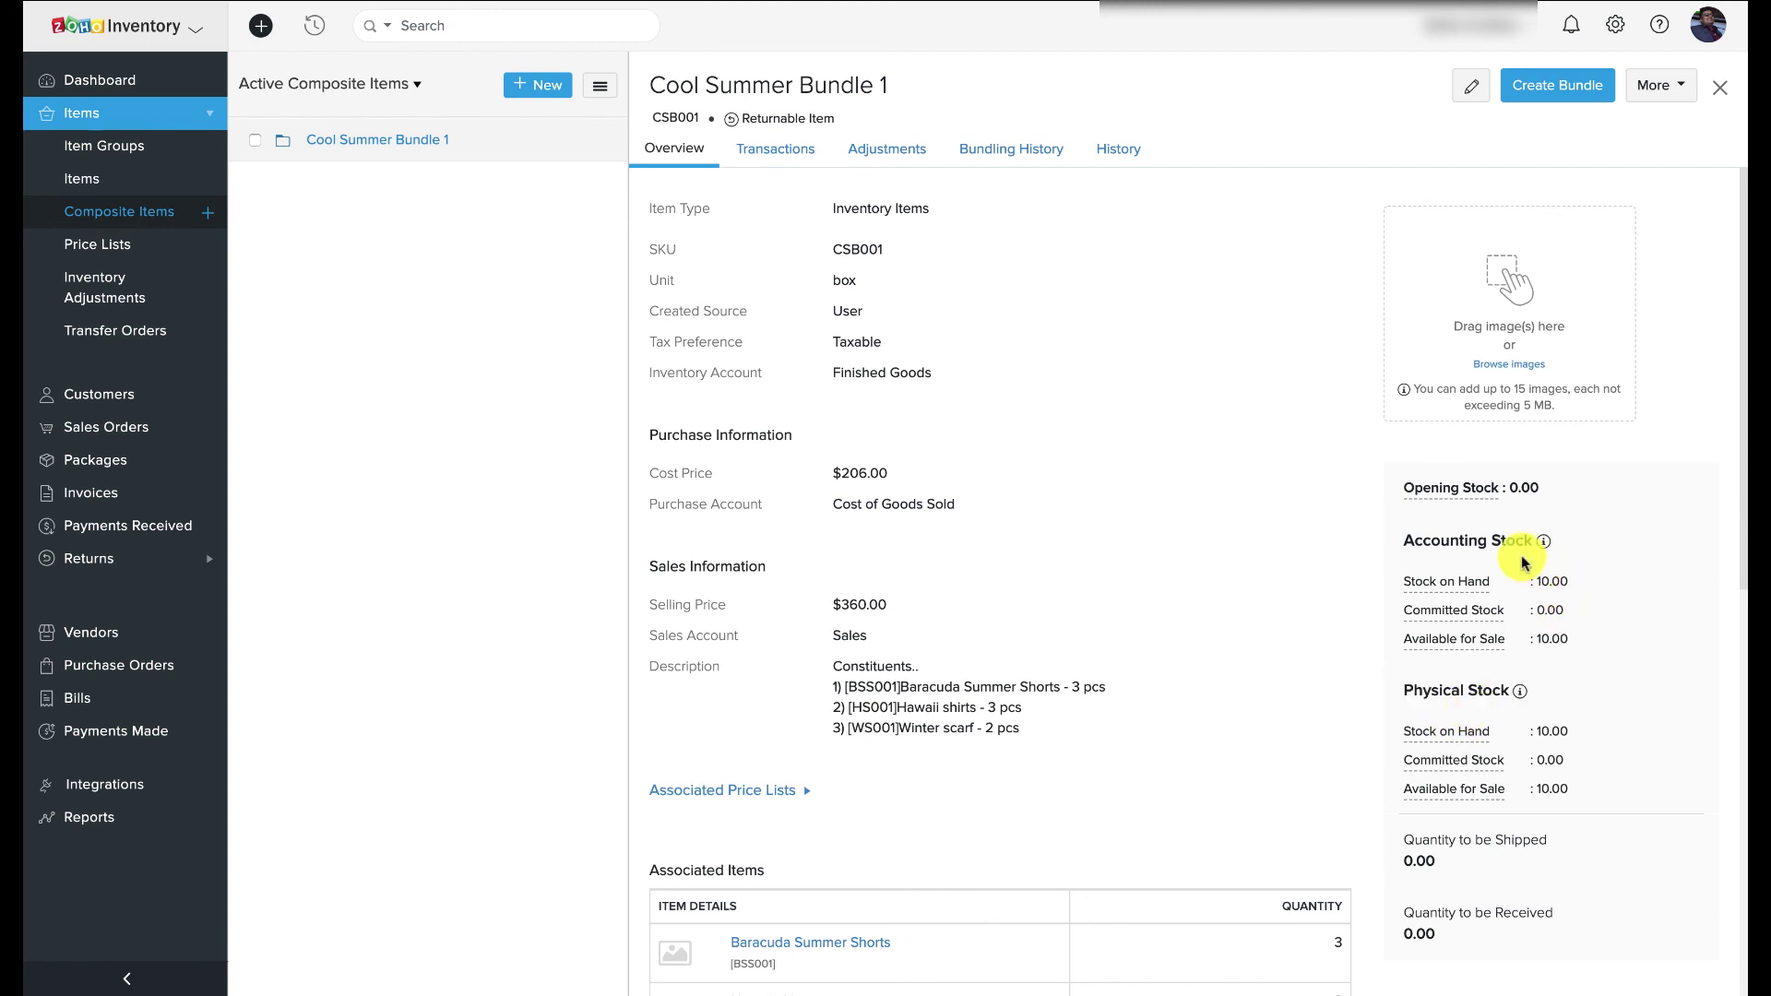
mouse_move(1434, 587)
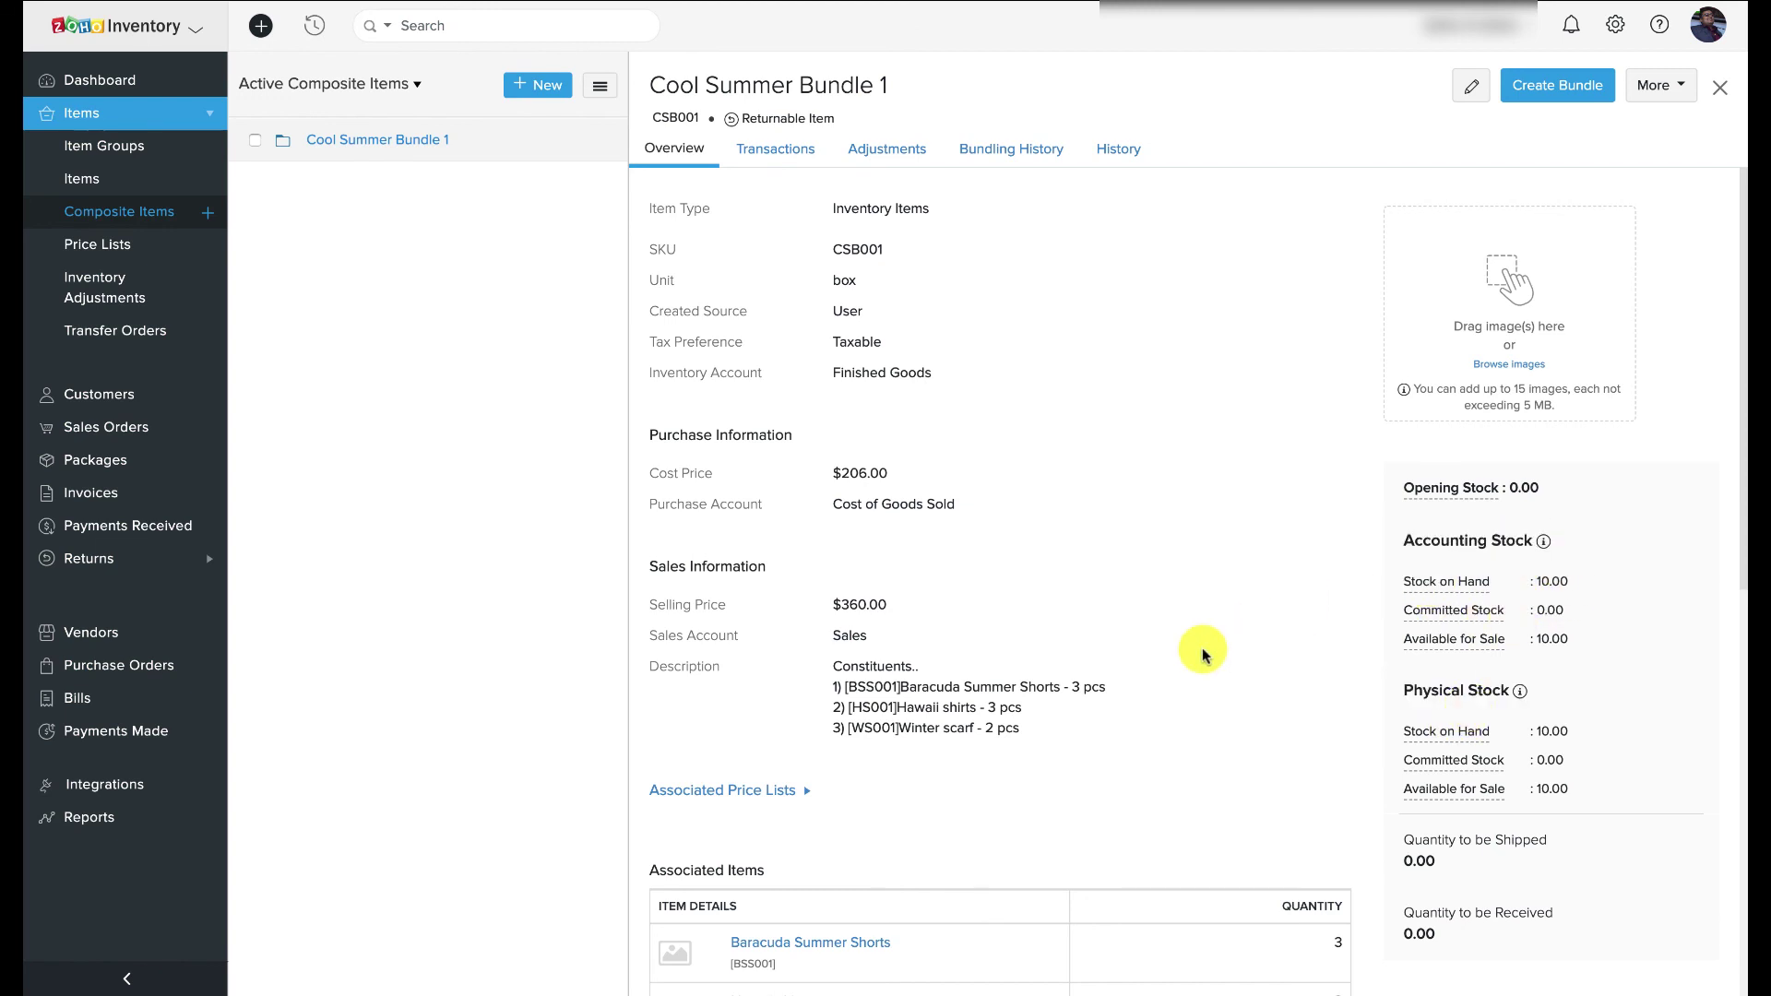
scroll(1202, 653, down, 3)
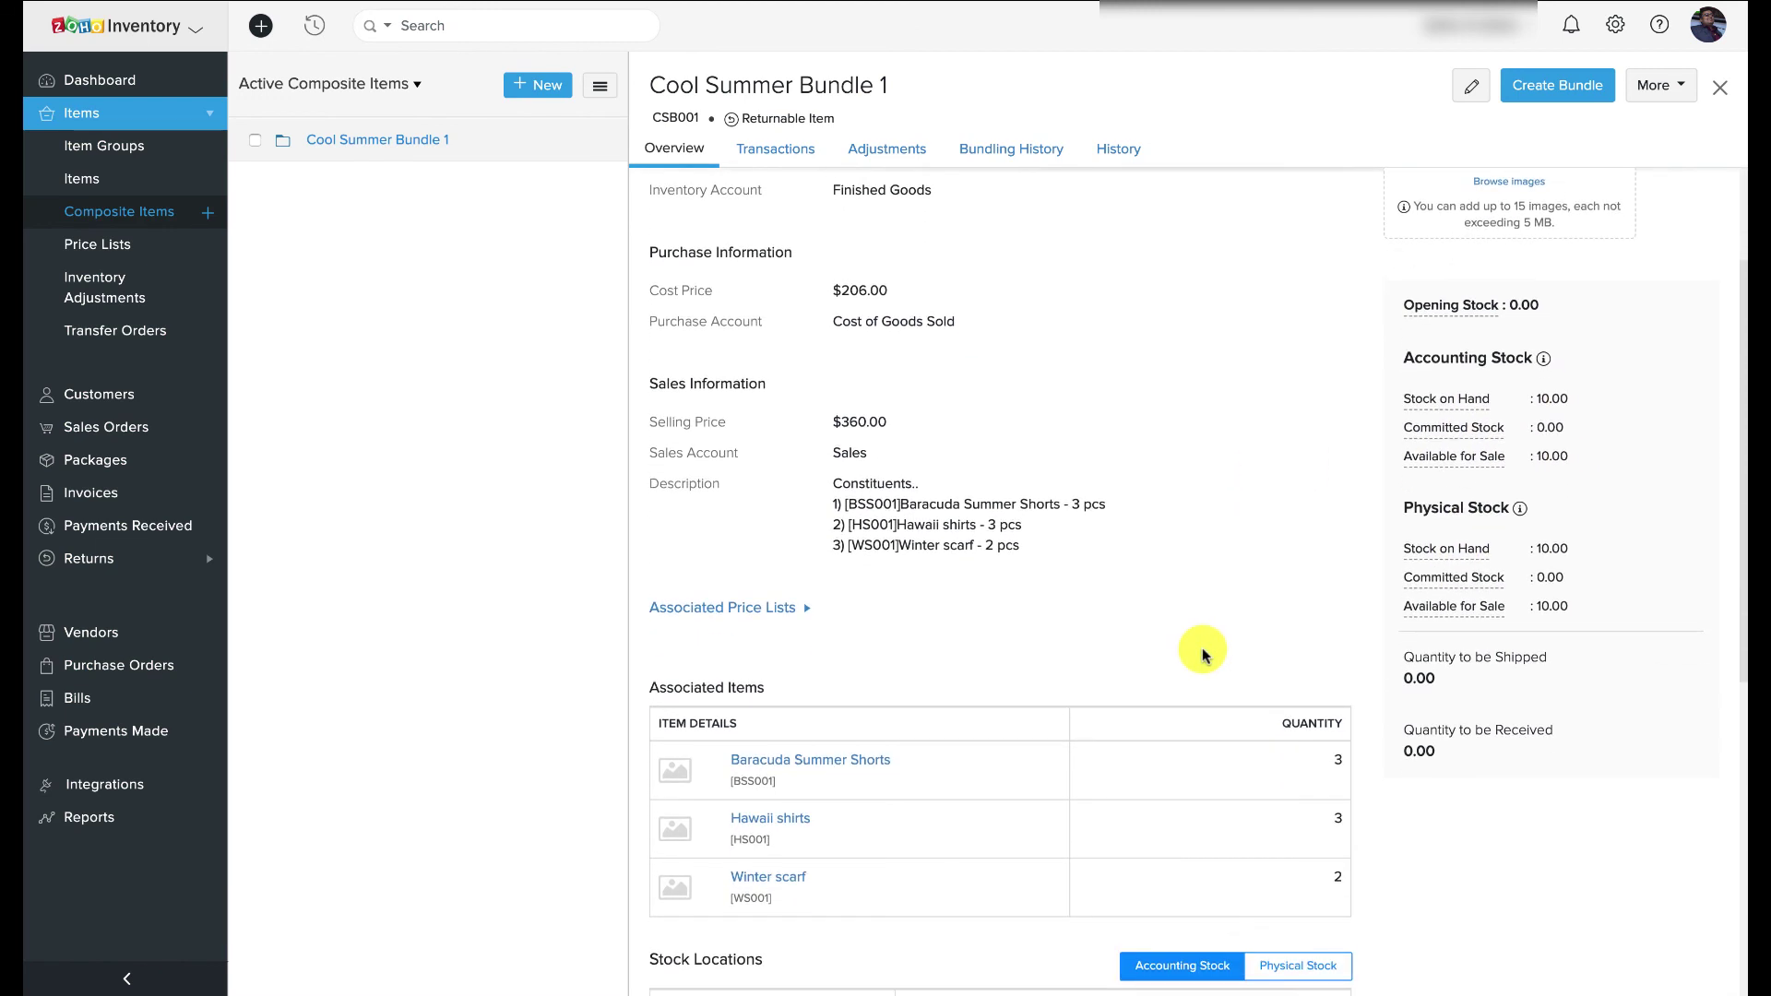
scroll(1201, 653, down, 3)
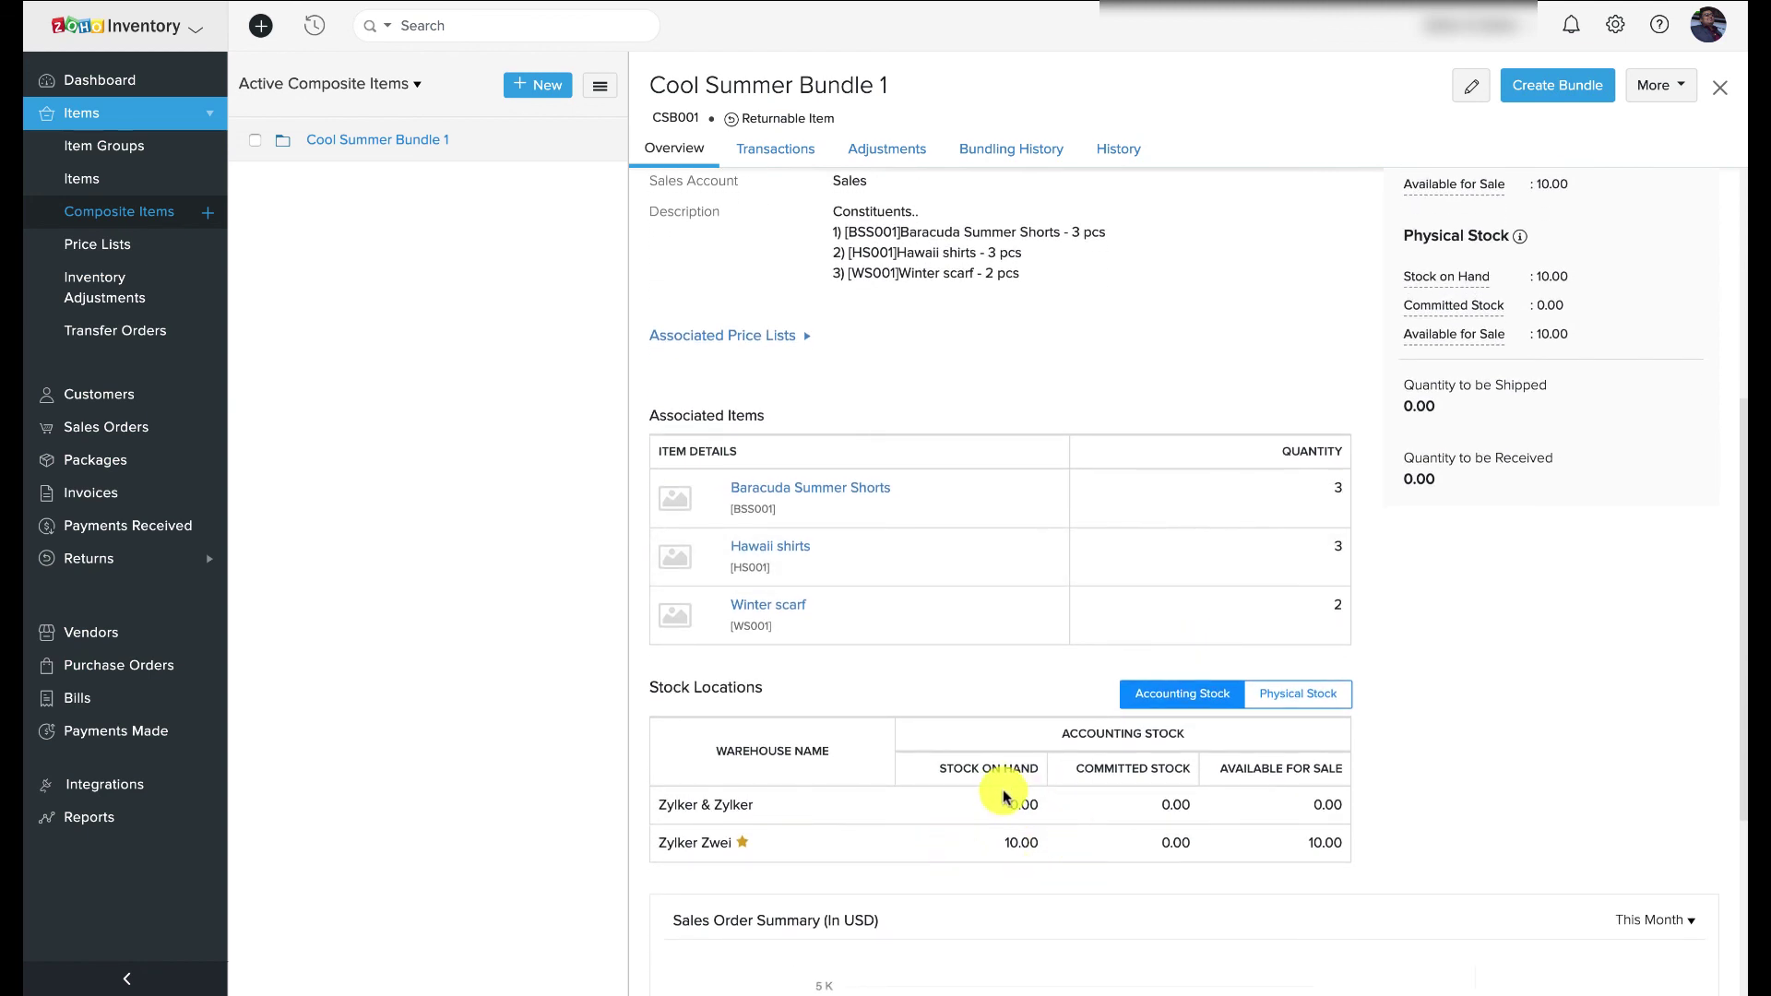
scroll(925, 673, up, 5)
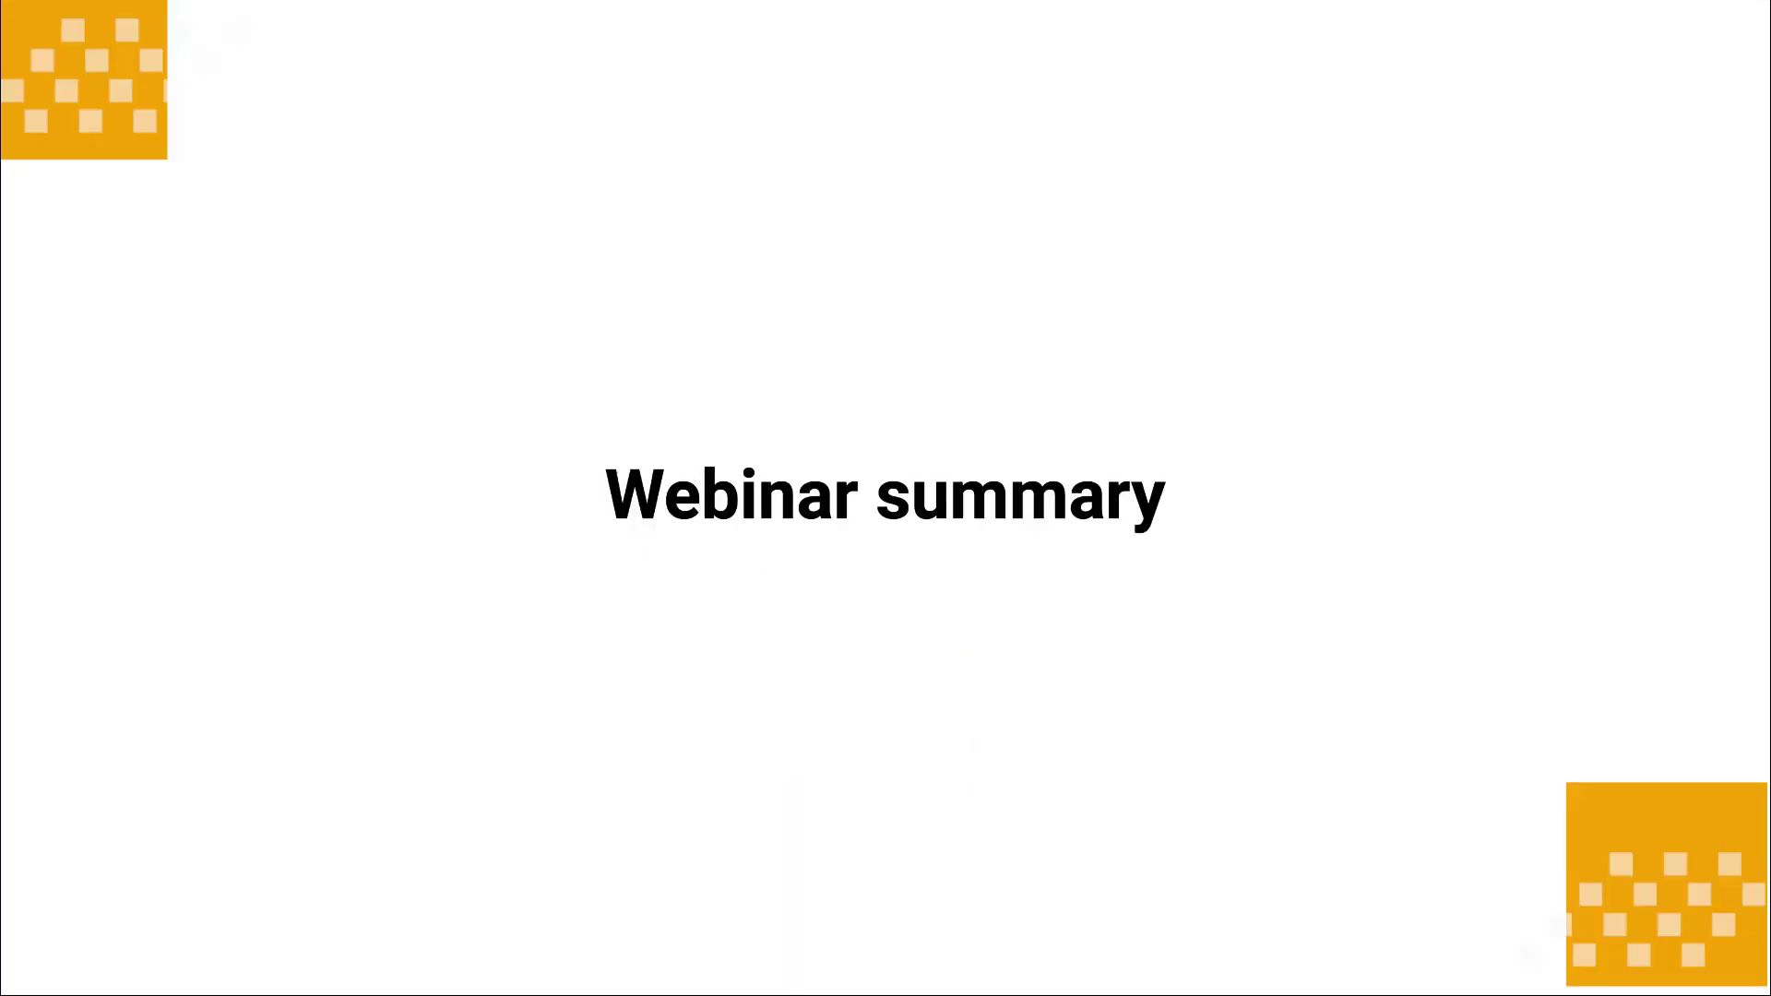